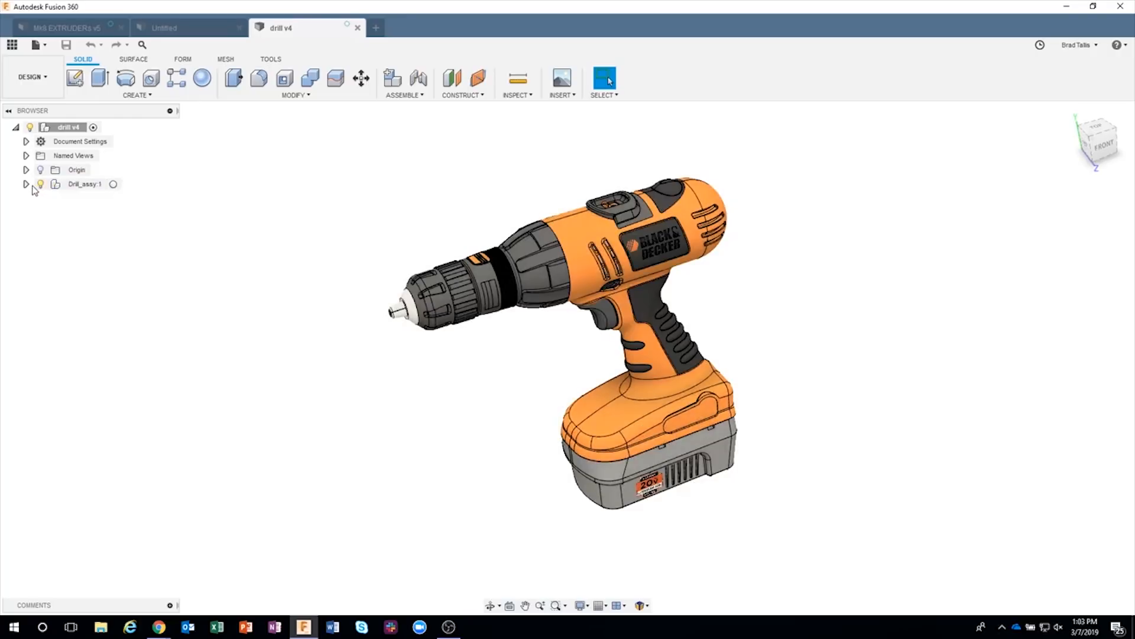
Step: Hide the drill_case_right_drafted component in Case_Assy and examine the drill's internal parts
click(26, 184)
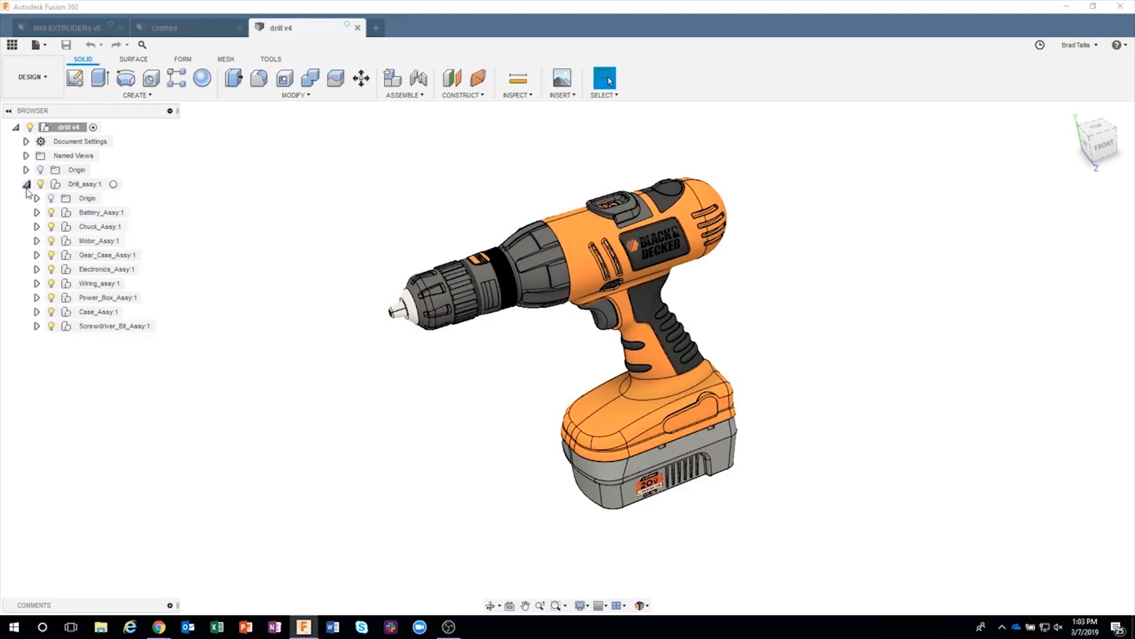
click(37, 312)
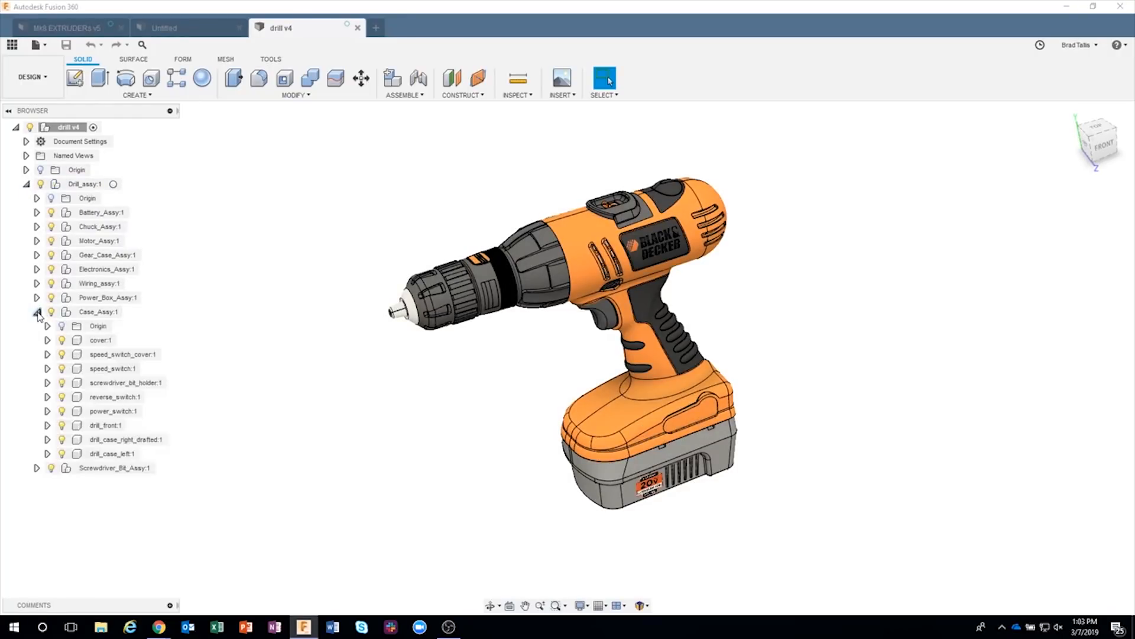
click(90, 438)
click(62, 440)
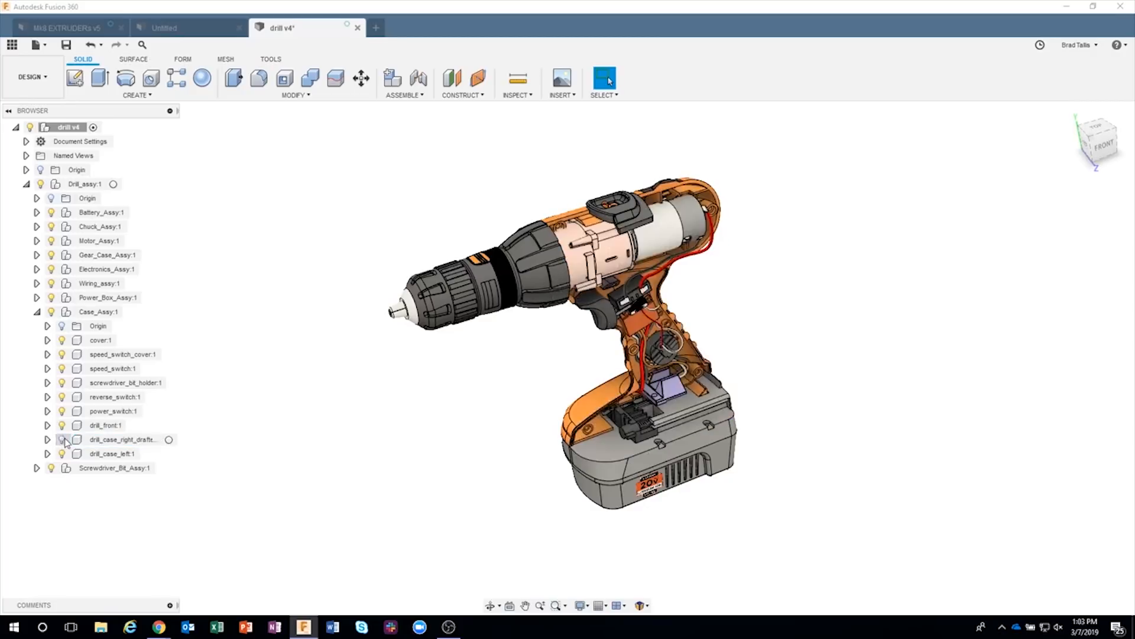
shift+middle_drag(805, 313, 830, 326)
scroll(643, 296, up, 5)
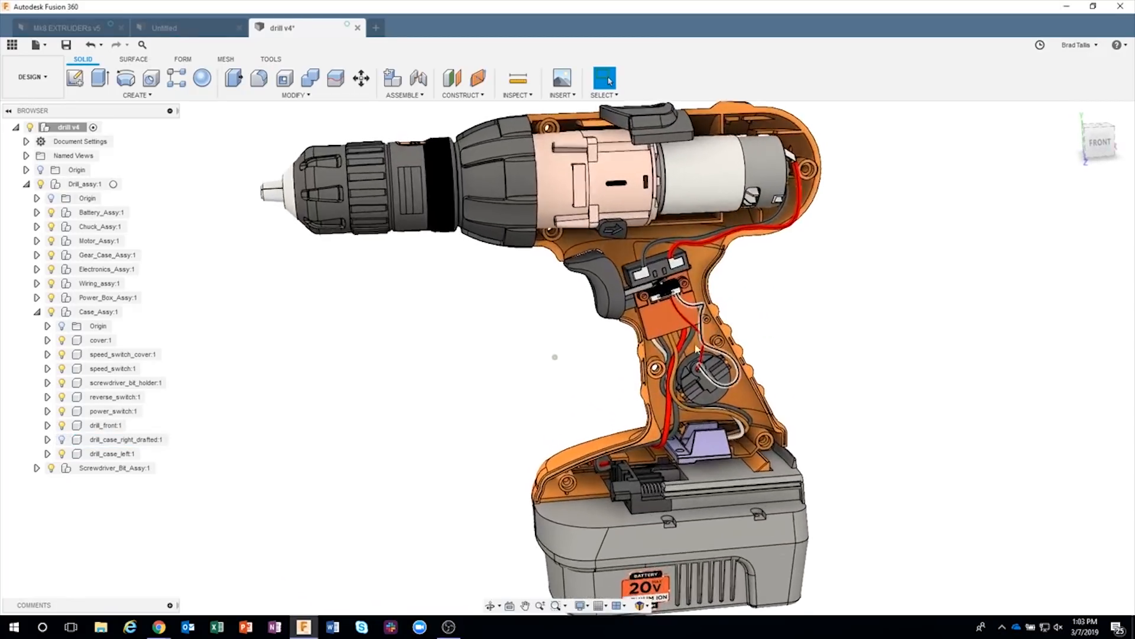
shift+middle_drag(642, 296, 841, 363)
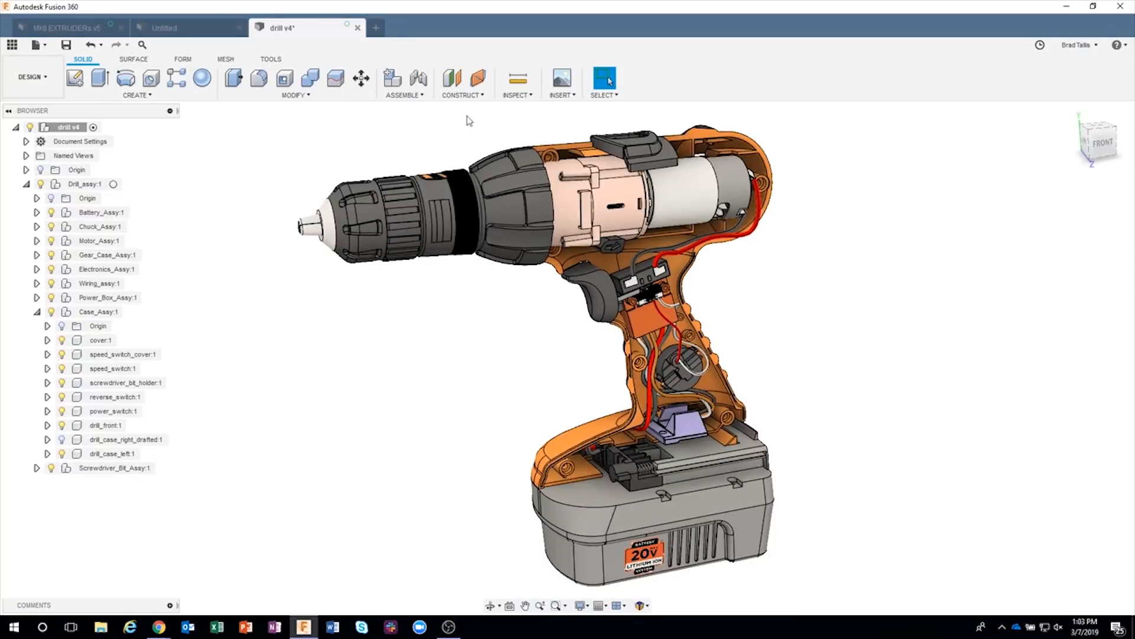
Step: Close the drill v4 design without saving it, and examine the Mk8 EXTRUDERs v5 assembly
click(358, 27)
click(563, 310)
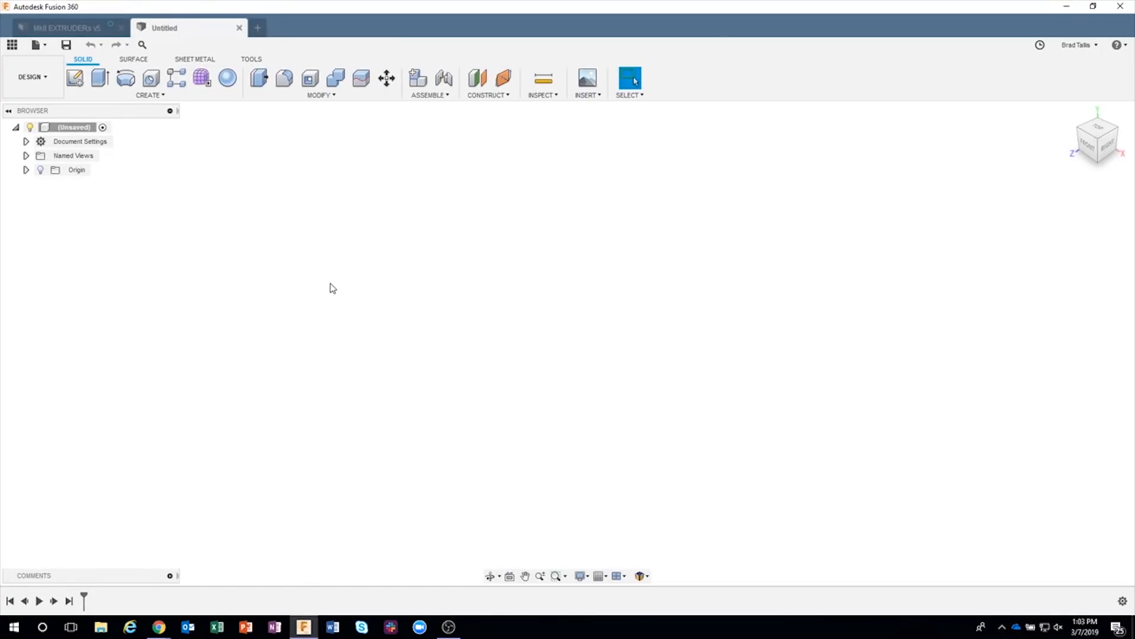
click(66, 30)
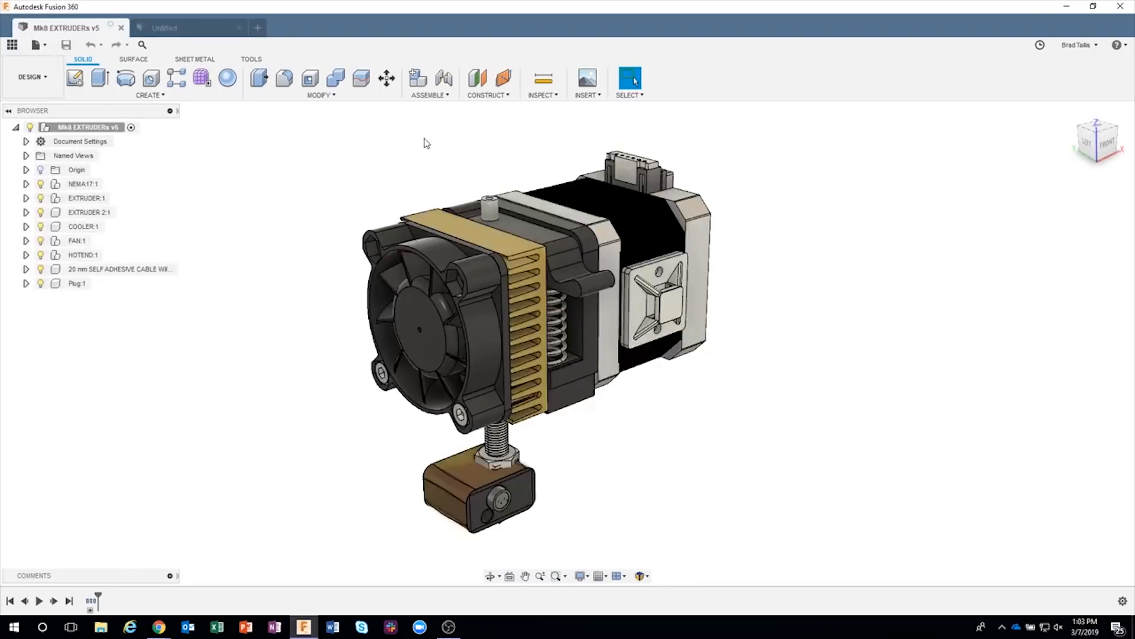
shift+middle_drag(426, 142, 760, 251)
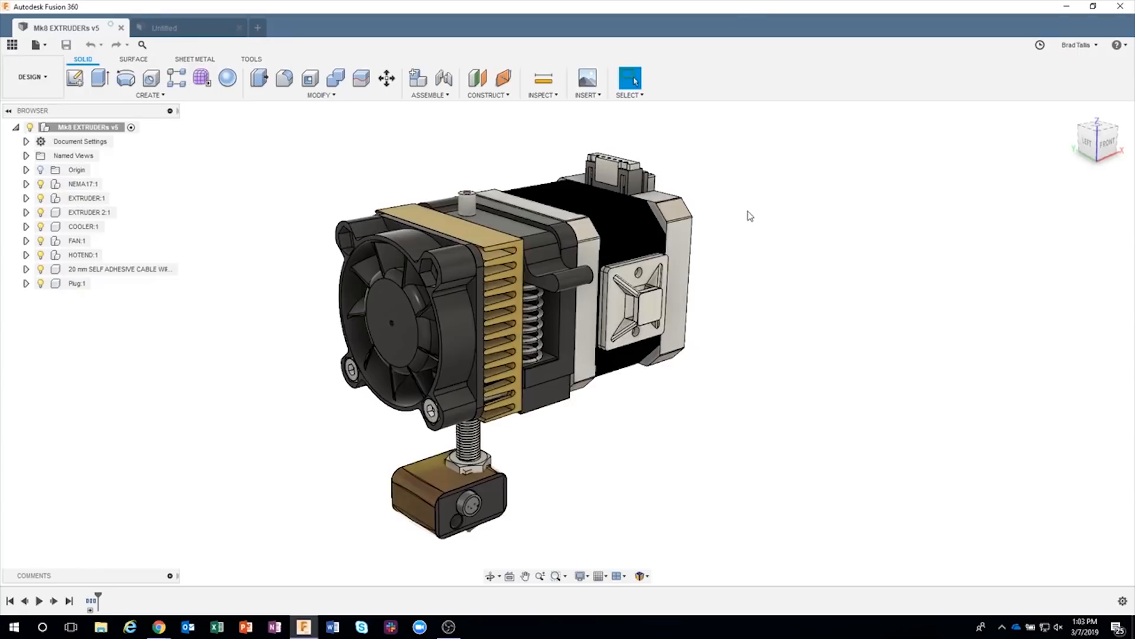
scroll(520, 473, up, 3)
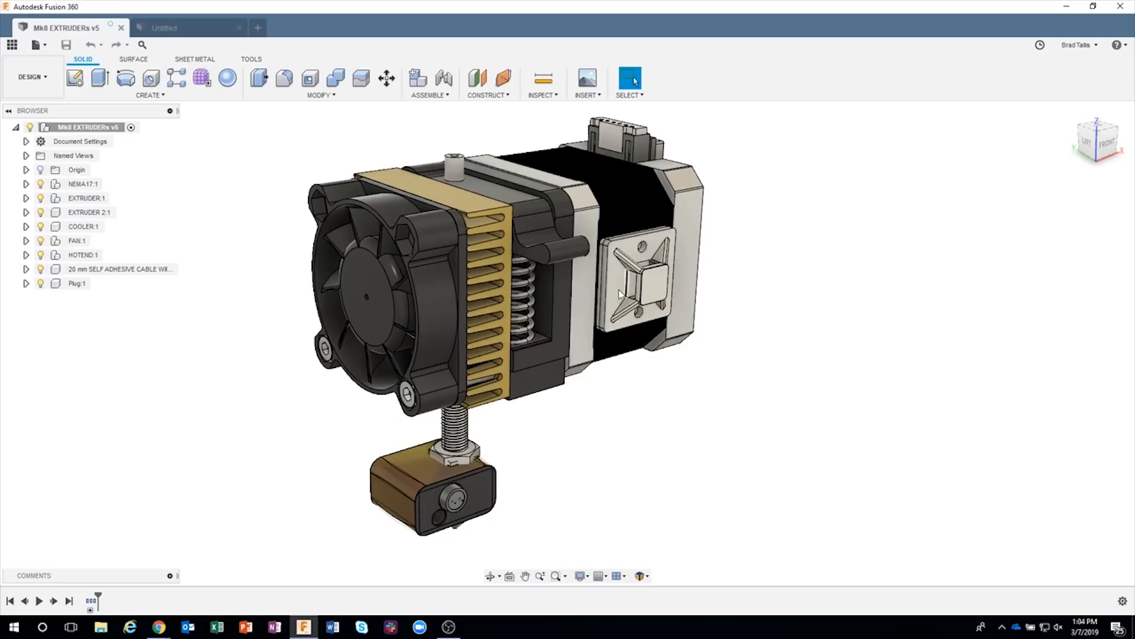
shift+middle_drag(639, 278, 576, 220)
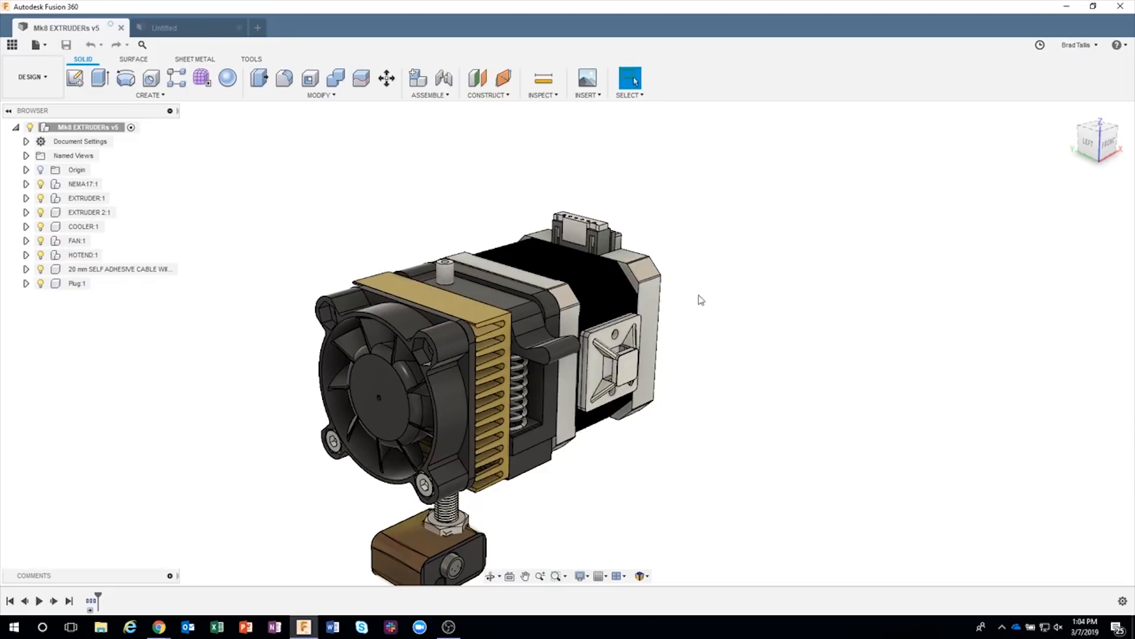
Step: Start a sketch on the horizontal origin plane of the untitled design
click(190, 30)
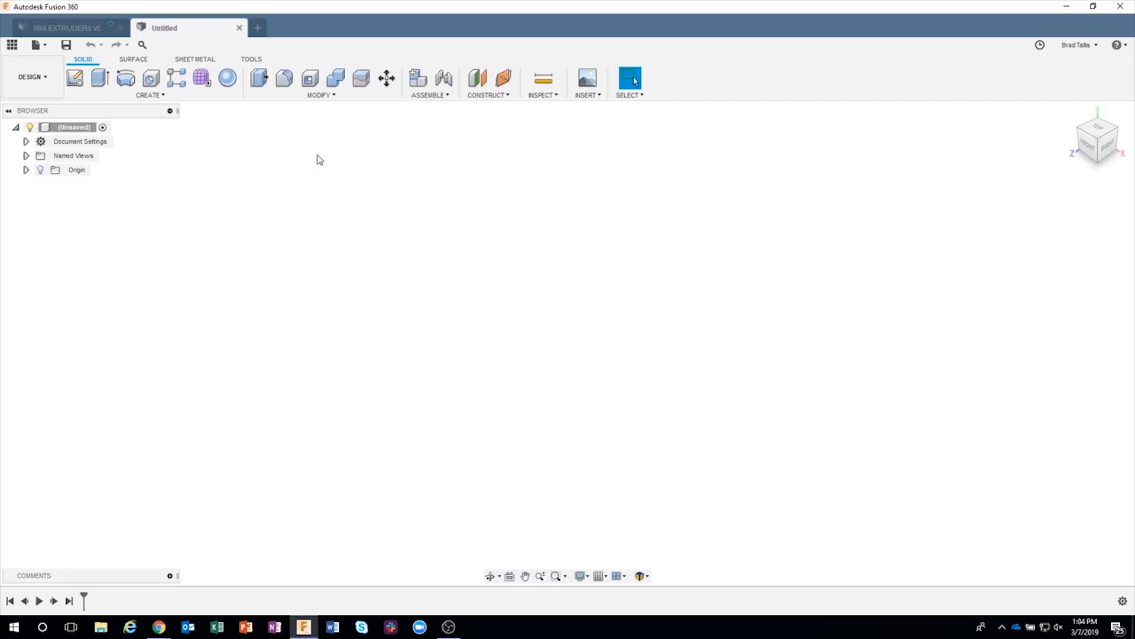
click(74, 78)
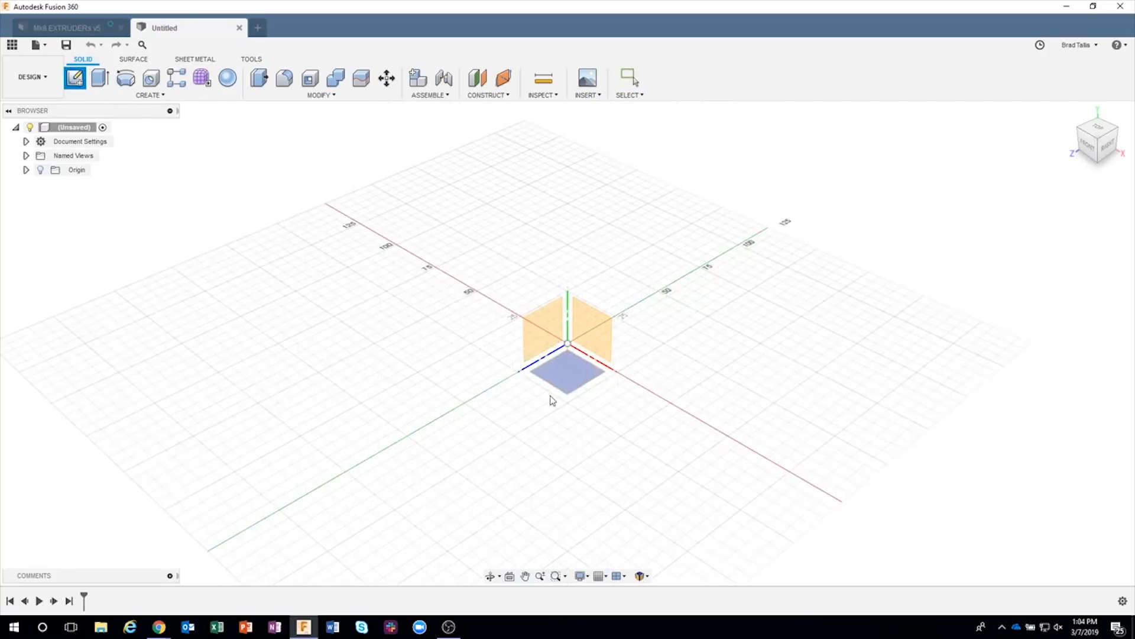
click(577, 378)
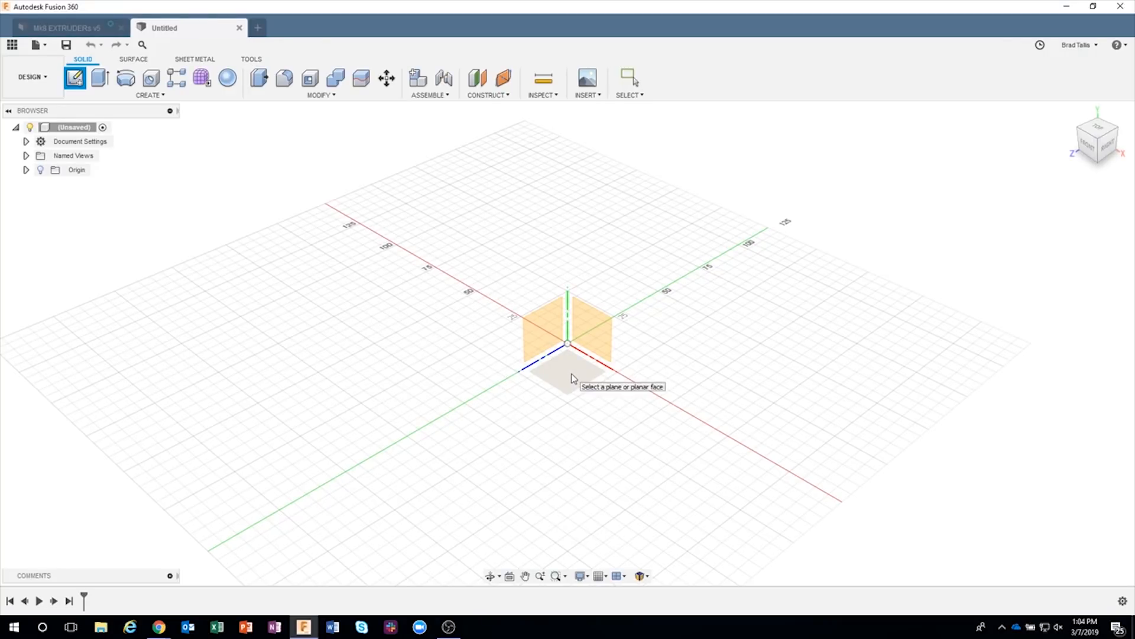
click(571, 374)
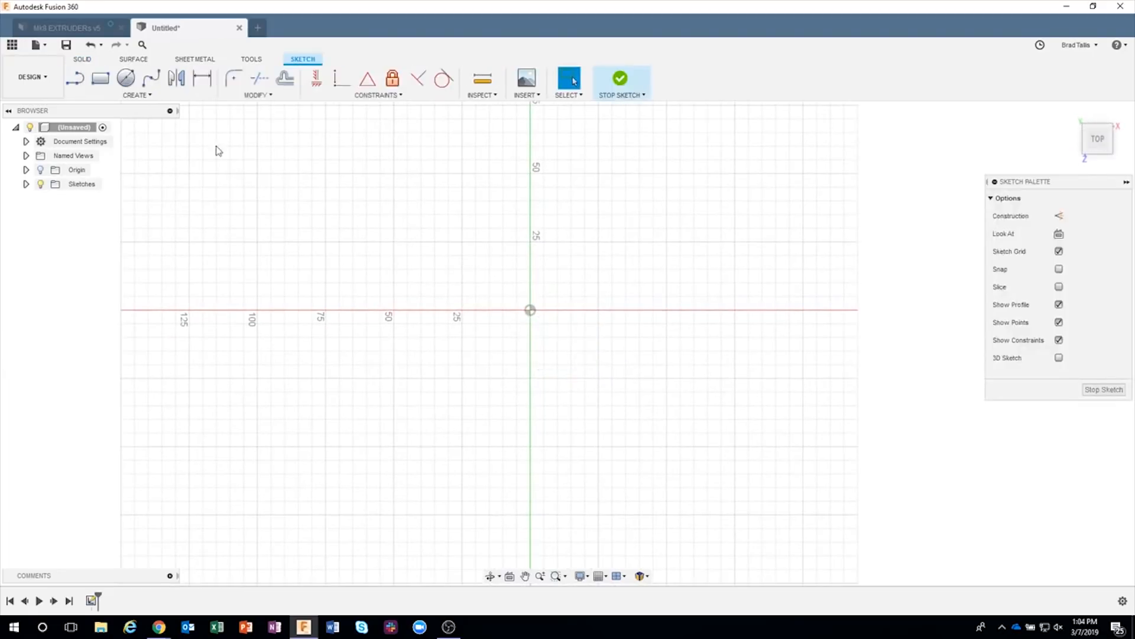
Step: Draw a wavy four-point fit point spline from one side of the origin to the other, ending at about X 118 mm, Z -39 mm
click(151, 78)
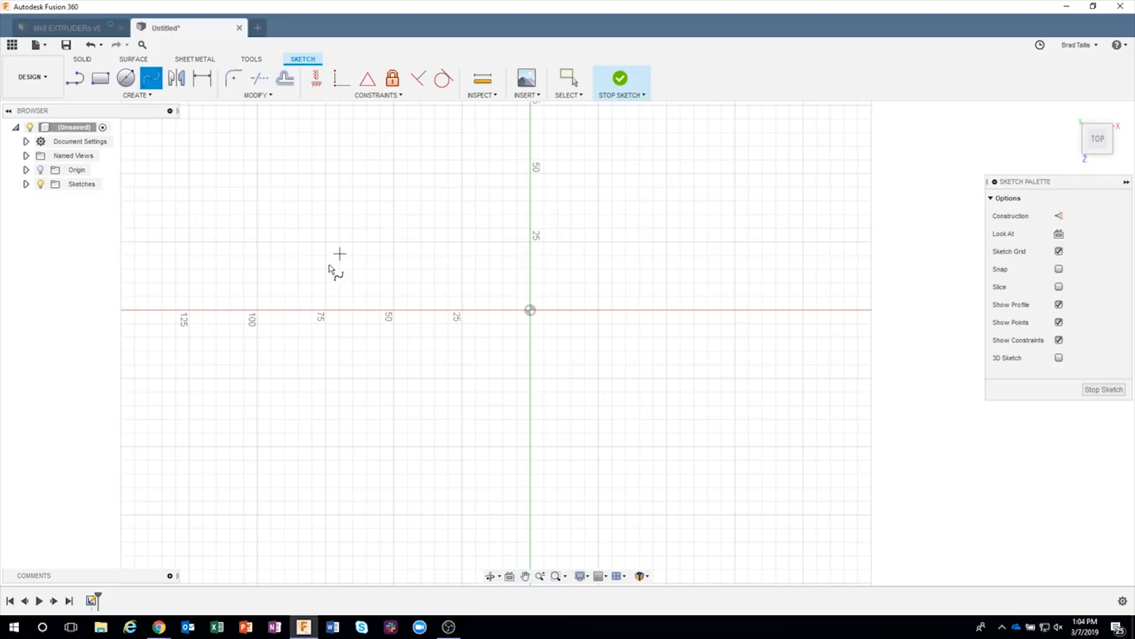
click(269, 390)
click(390, 284)
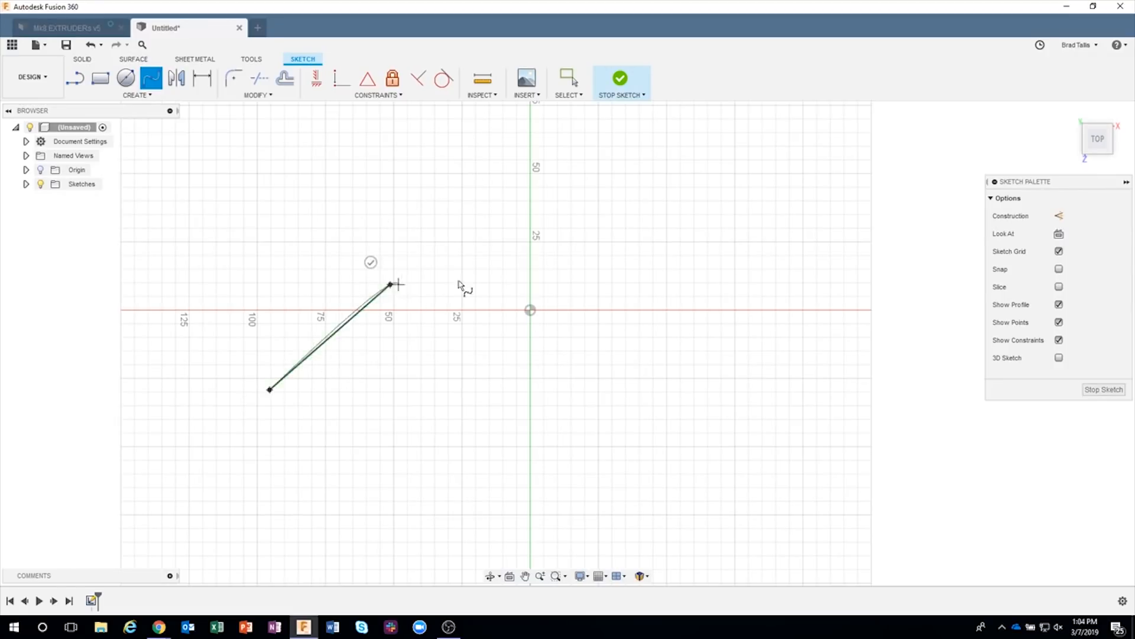
click(569, 324)
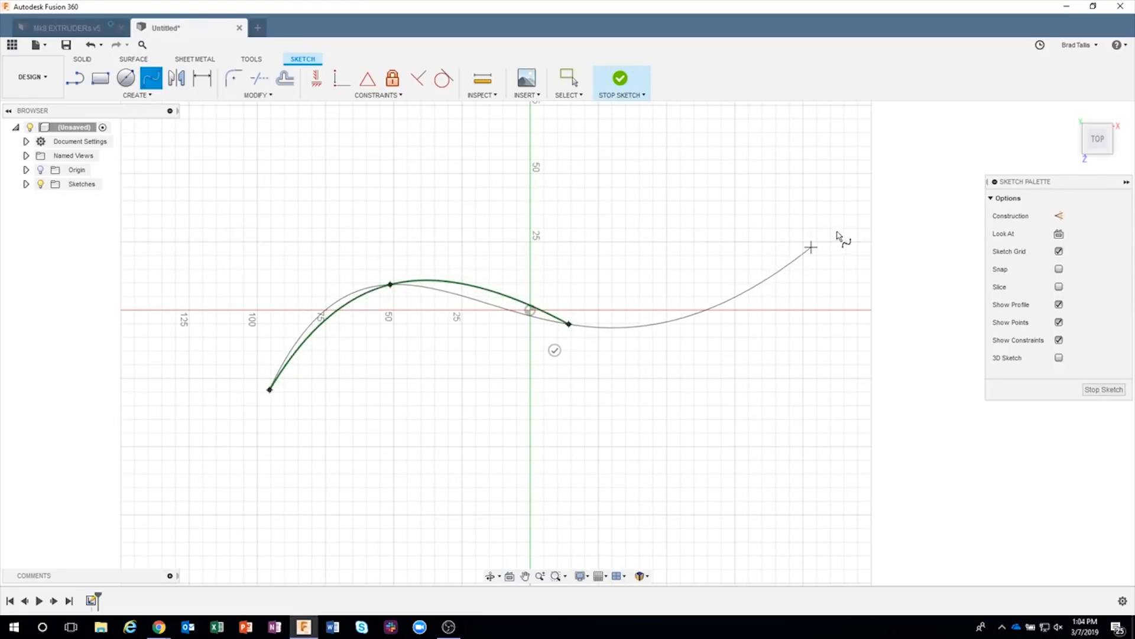
click(852, 203)
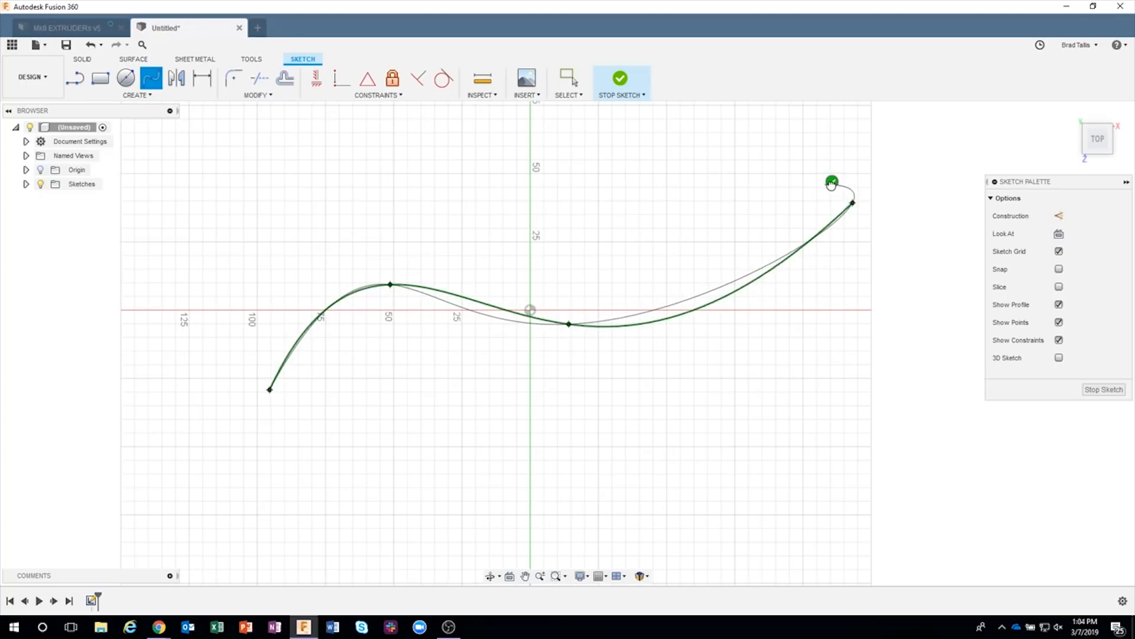
click(832, 182)
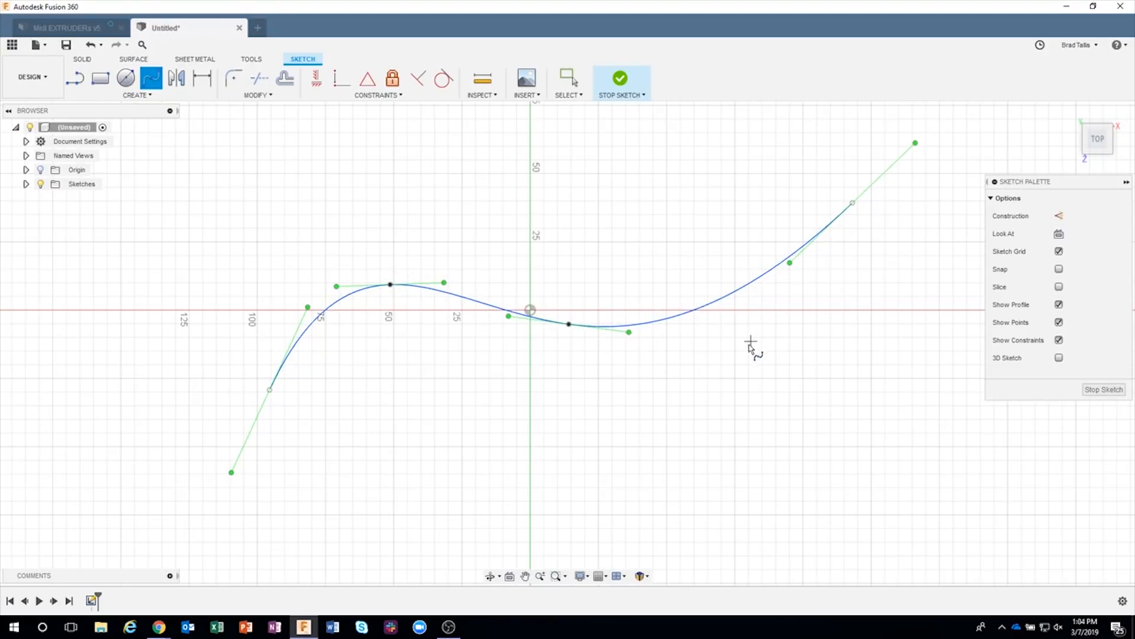
mouse_move(757, 392)
shift+middle_down()
mouse_move(690, 355)
mouse_move(790, 246)
mouse_move(776, 256)
mouse_move(759, 315)
mouse_move(806, 337)
mouse_move(463, 426)
mouse_move(308, 391)
shift+middle_up()
shift+middle_drag(594, 381, 802, 326)
key(Escape)
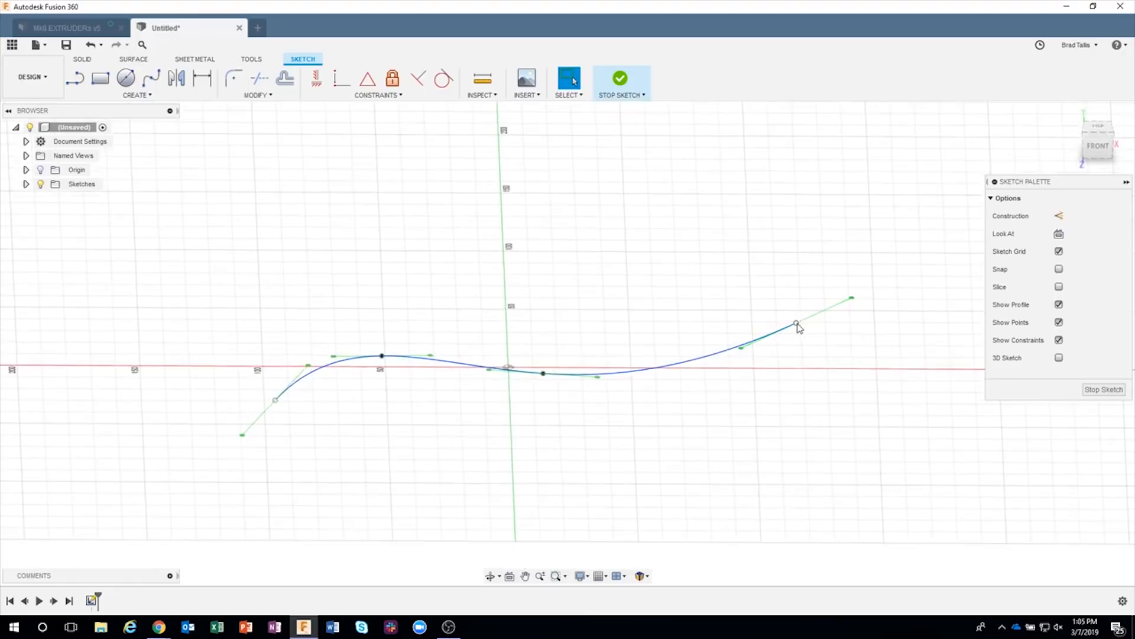
Step: Raise the spline's right end point about 30.8 mm above the sketch plane with Move/Copy
click(797, 324)
right_click(797, 324)
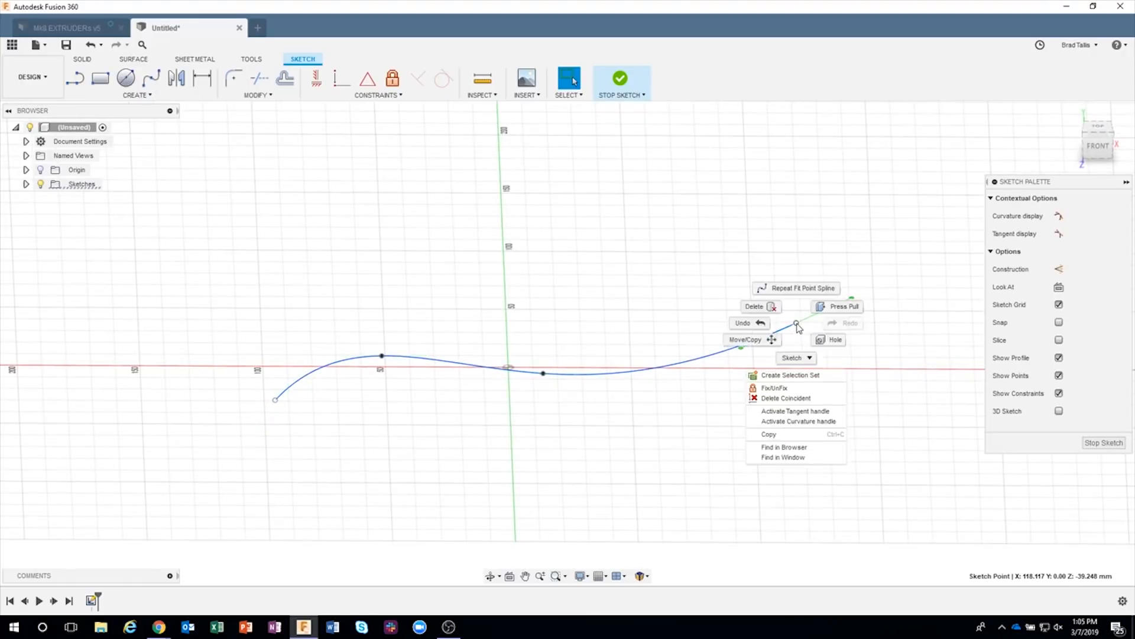
click(755, 341)
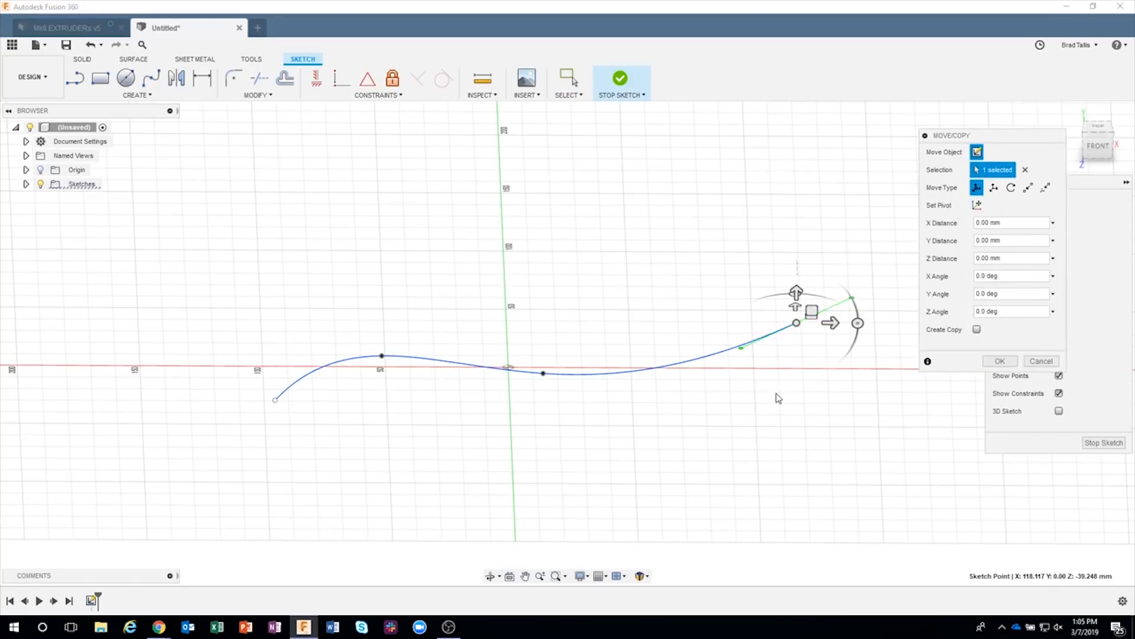
shift+middle_drag(776, 398, 770, 398)
shift+middle_drag(770, 325, 786, 370)
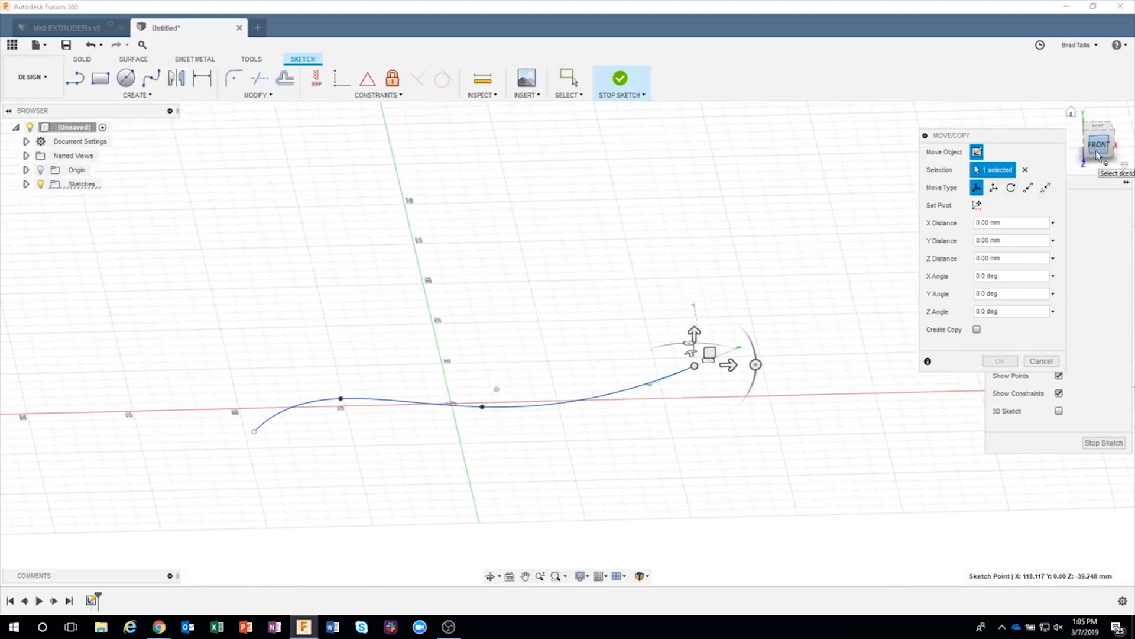
click(1097, 147)
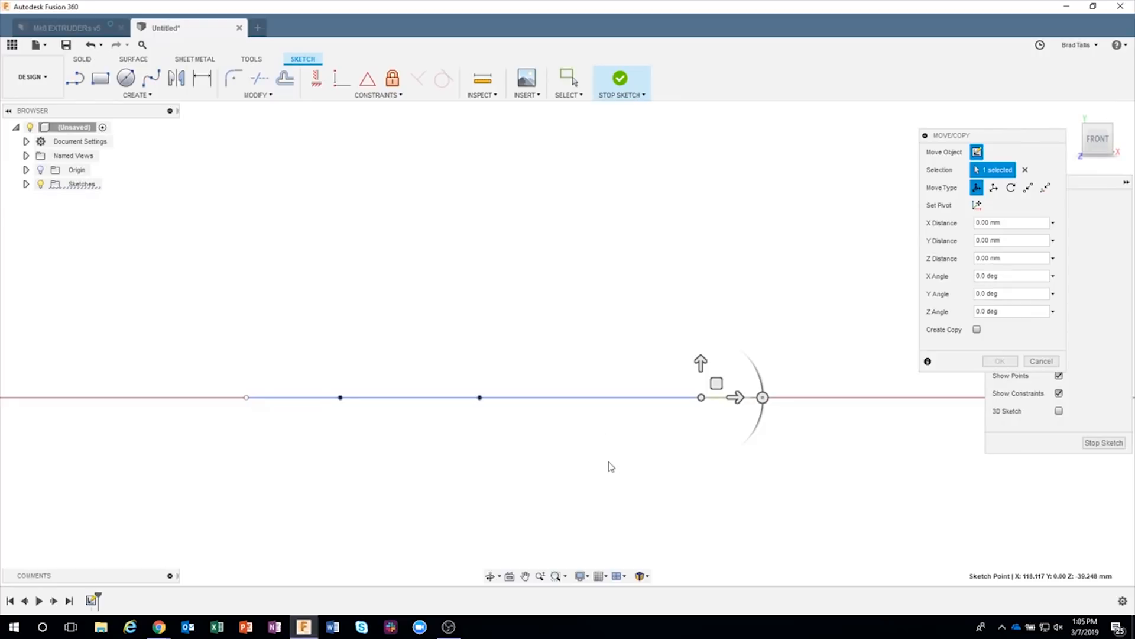
drag(701, 359, 701, 296)
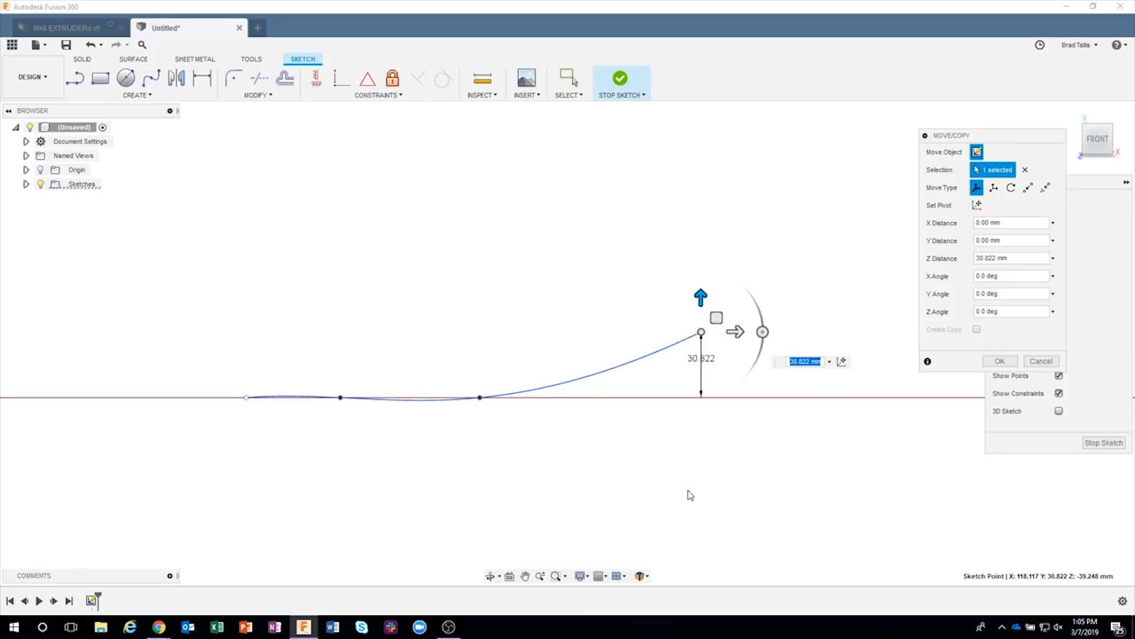
Step: Shift the raised spline end point about -6 mm in X and -10.8 mm in Y
mouse_move(691, 495)
shift+middle_down()
mouse_move(728, 463)
mouse_move(735, 433)
mouse_move(687, 300)
shift+middle_up()
drag(702, 284, 689, 304)
shift+middle_drag(731, 408, 673, 365)
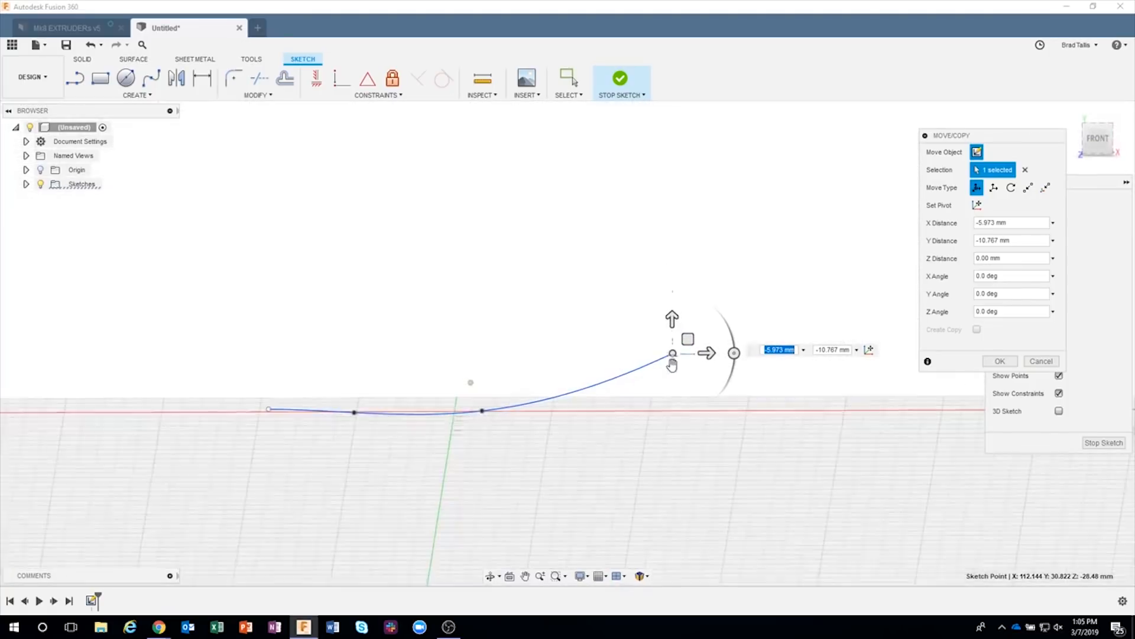
Step: Raise the spline's second fit point about 15.5 mm above the sketch plane
click(1101, 140)
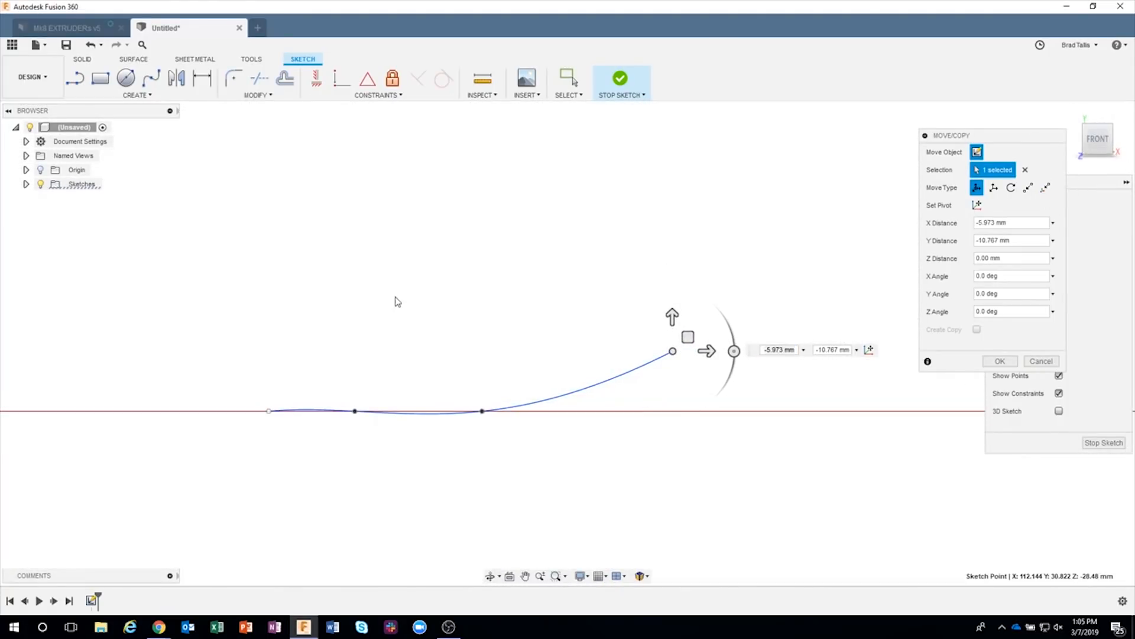
click(355, 412)
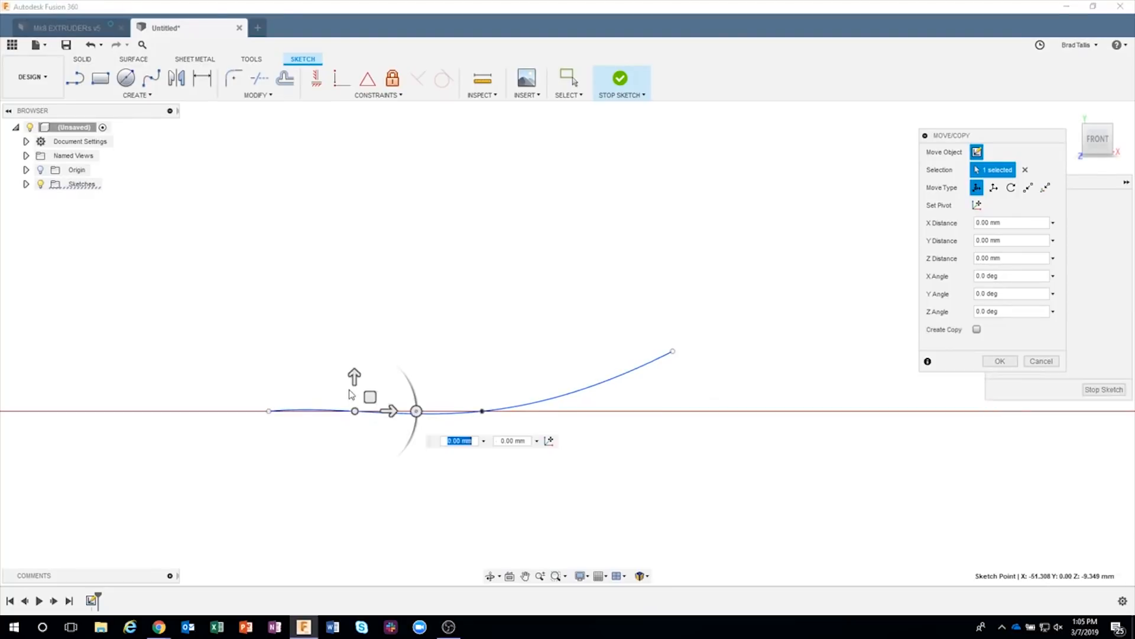
drag(353, 377, 354, 348)
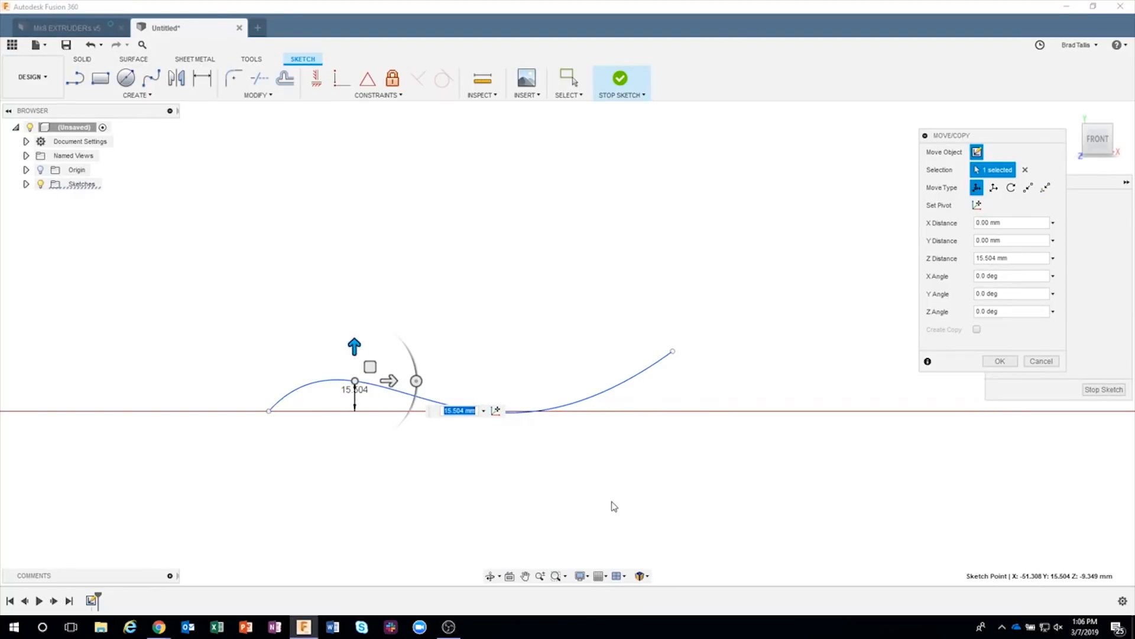
mouse_move(613, 506)
shift+middle_down()
mouse_move(623, 505)
mouse_move(352, 465)
shift+middle_up()
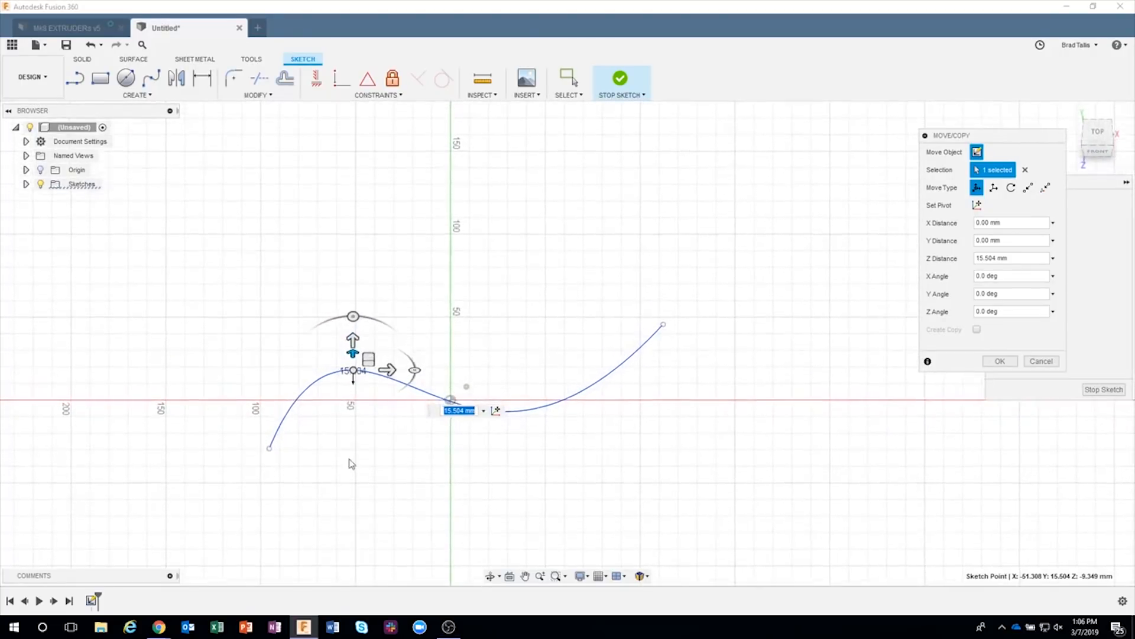
mouse_move(713, 386)
shift+middle_down()
mouse_move(633, 479)
mouse_move(420, 438)
mouse_move(286, 441)
mouse_move(297, 435)
mouse_move(279, 408)
mouse_move(438, 414)
shift+middle_up()
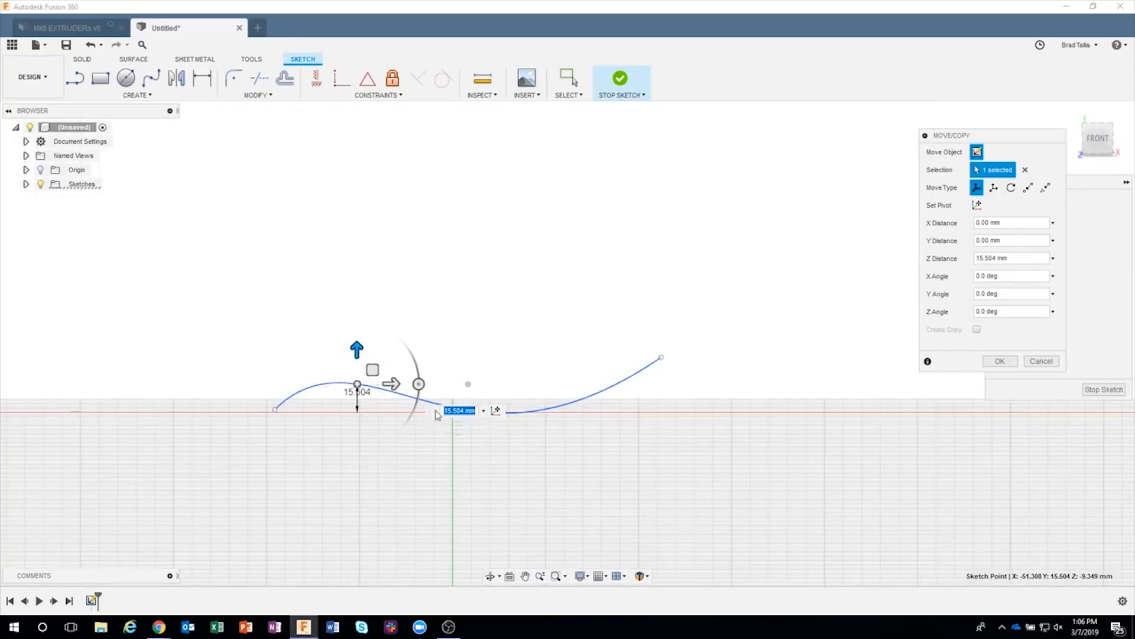
Step: Shift the spline's second fit point in the front view plane by about 44.5 mm in X and 3.2 mm in Z
click(1099, 138)
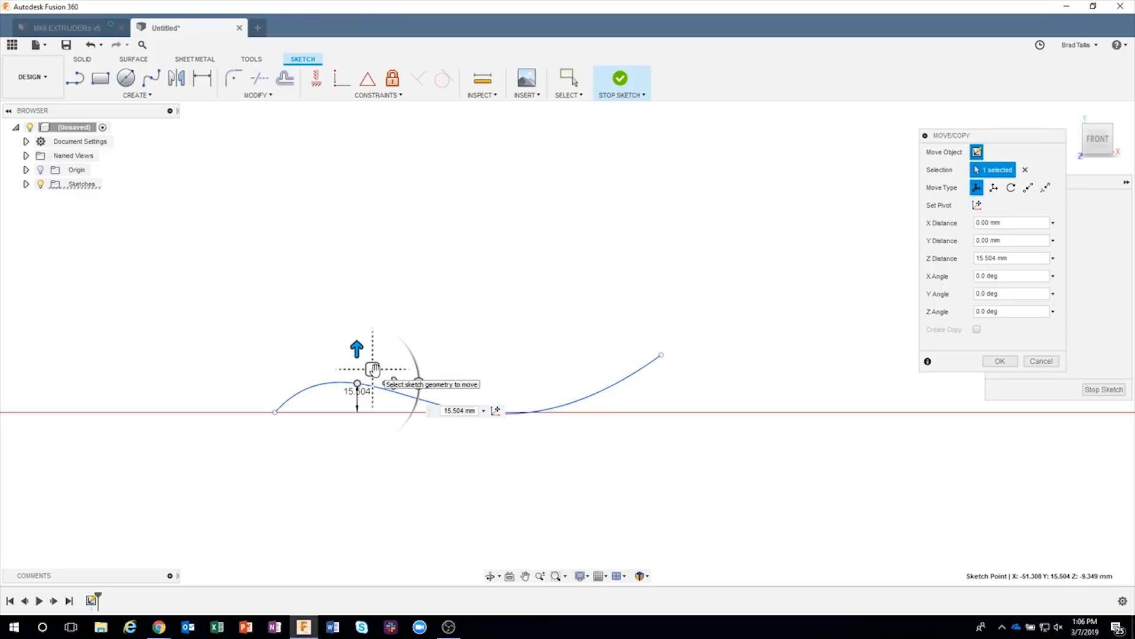
mouse_move(372, 369)
mouse_down()
mouse_move(405, 351)
mouse_move(372, 368)
mouse_move(371, 326)
mouse_move(378, 370)
mouse_move(455, 364)
mouse_up()
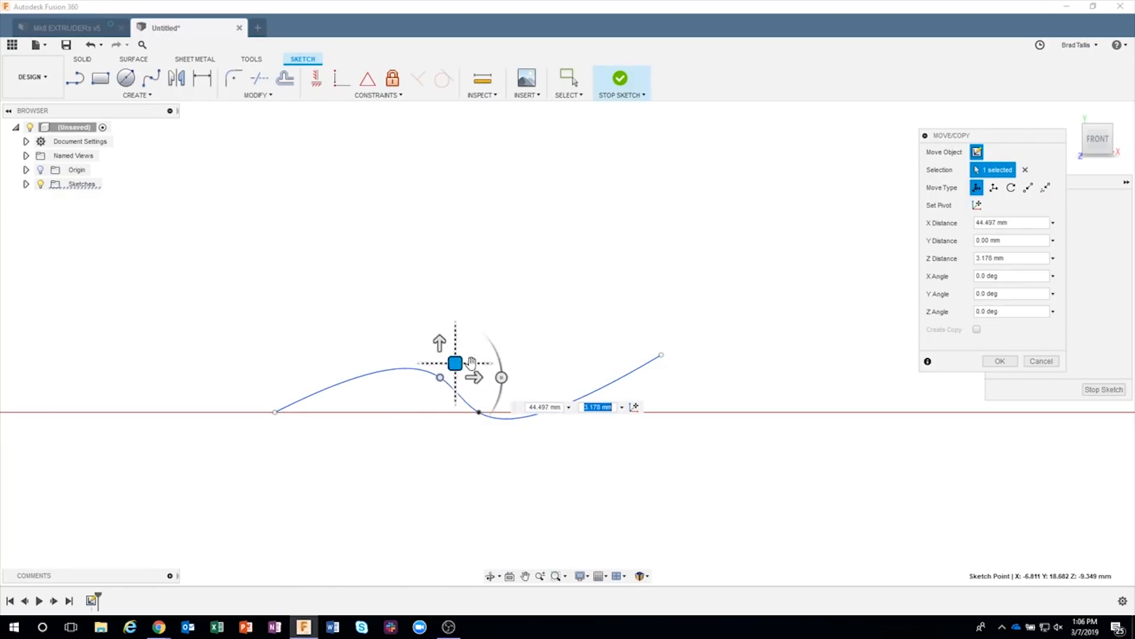
shift+middle_drag(538, 368, 520, 439)
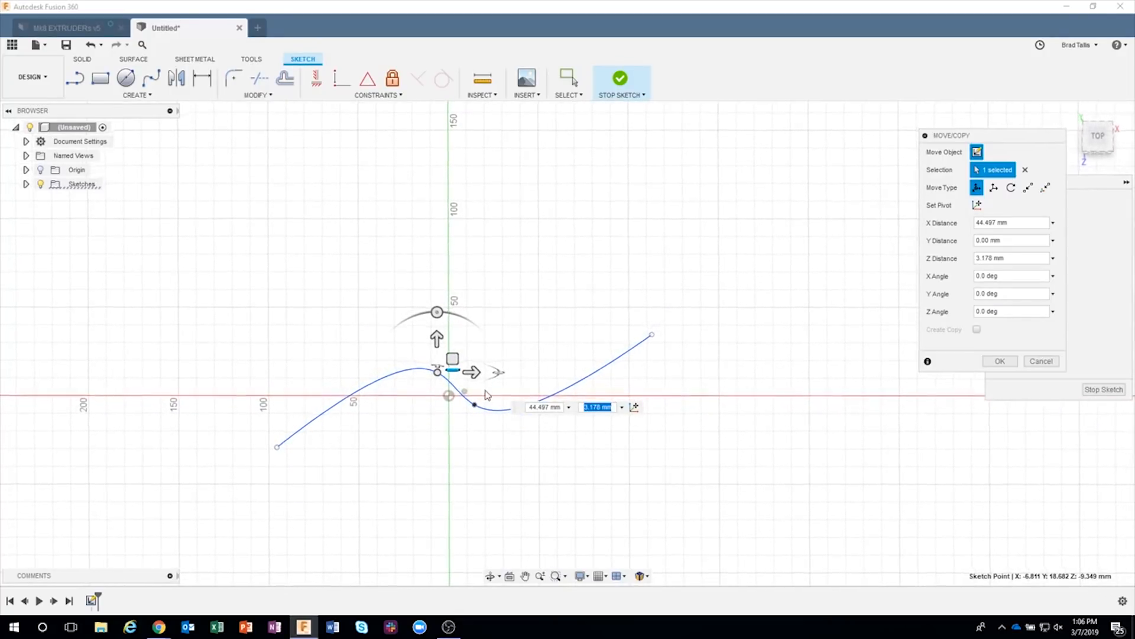
mouse_move(649, 315)
shift+middle_down()
mouse_move(839, 231)
mouse_move(818, 236)
mouse_move(810, 254)
mouse_move(817, 241)
shift+middle_up()
click(1096, 142)
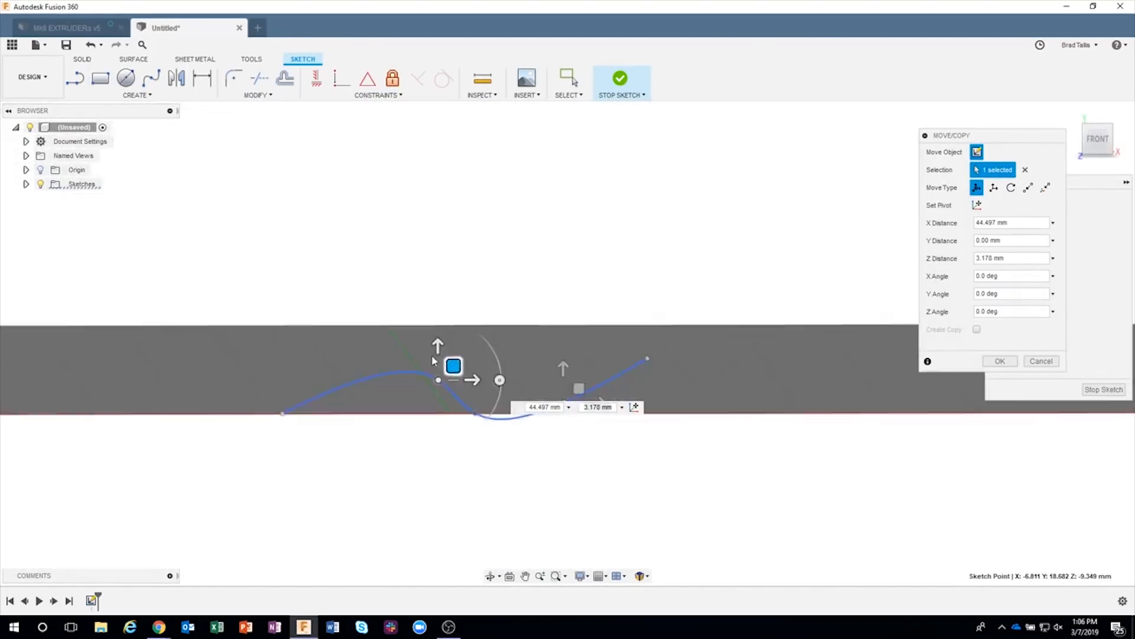
Step: Undo all the earlier Move/Copy displacements of the spline's fit points back to the flat spline
click(89, 45)
click(89, 45)
click(89, 45)
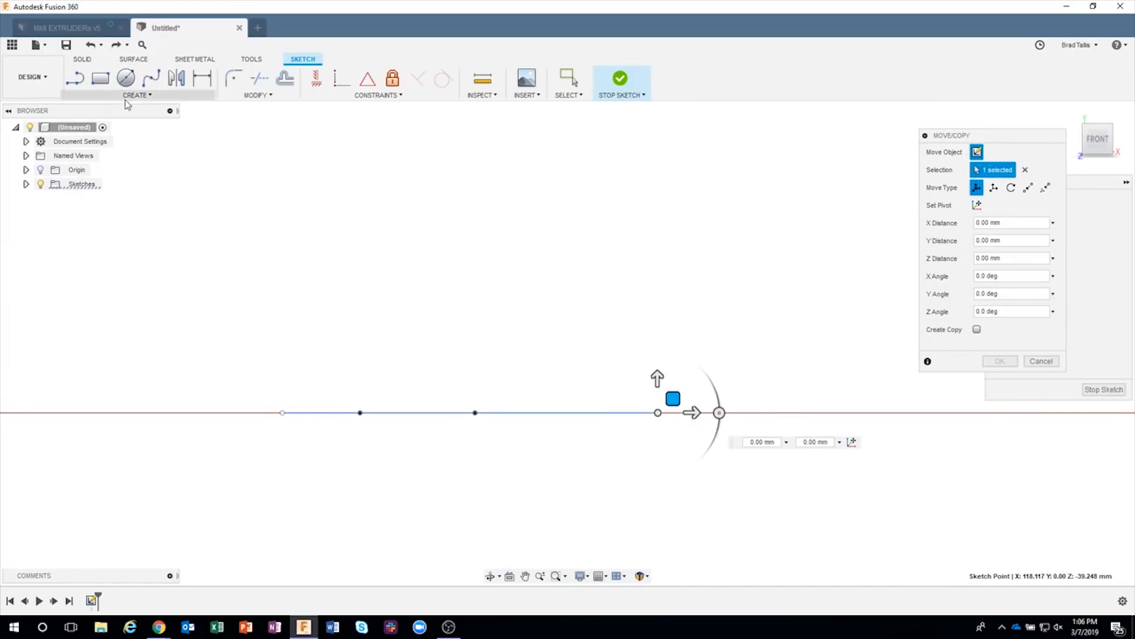
click(89, 45)
click(89, 45)
shift+middle_drag(890, 209, 896, 272)
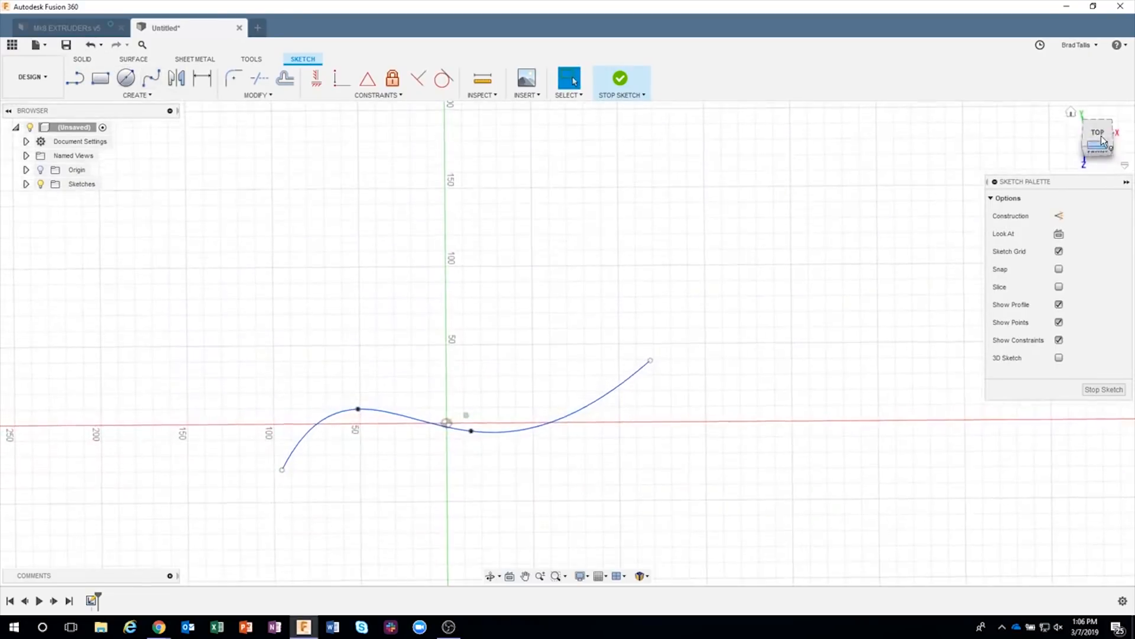
Step: Raise the spline's right end point 25 mm above the sketch plane with Move/Copy and finish the sketch
click(1100, 136)
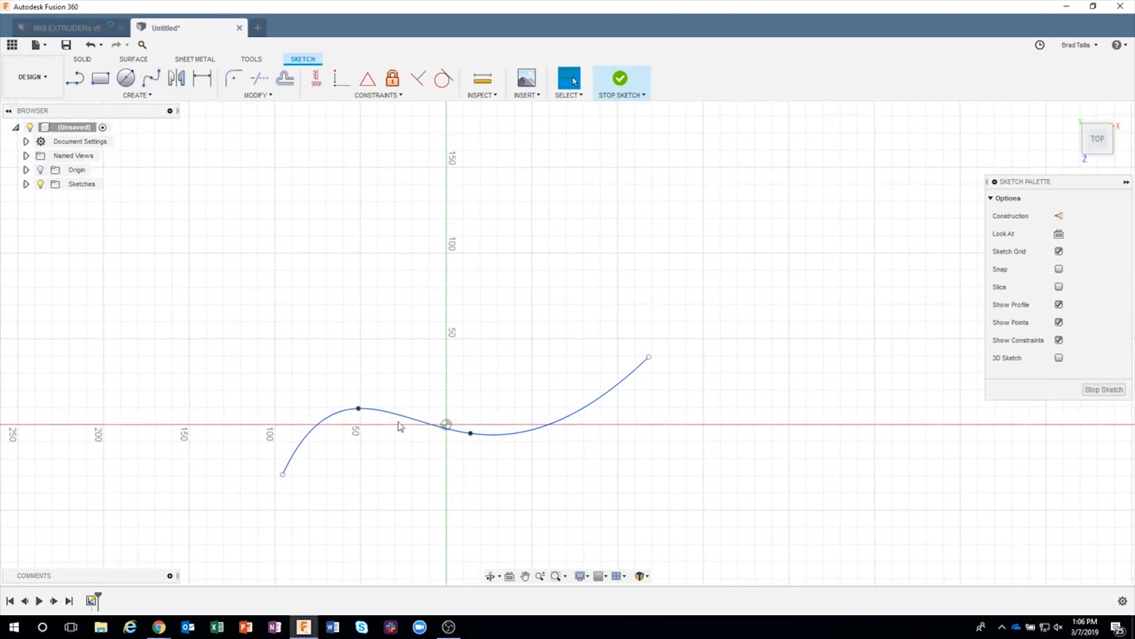
click(649, 358)
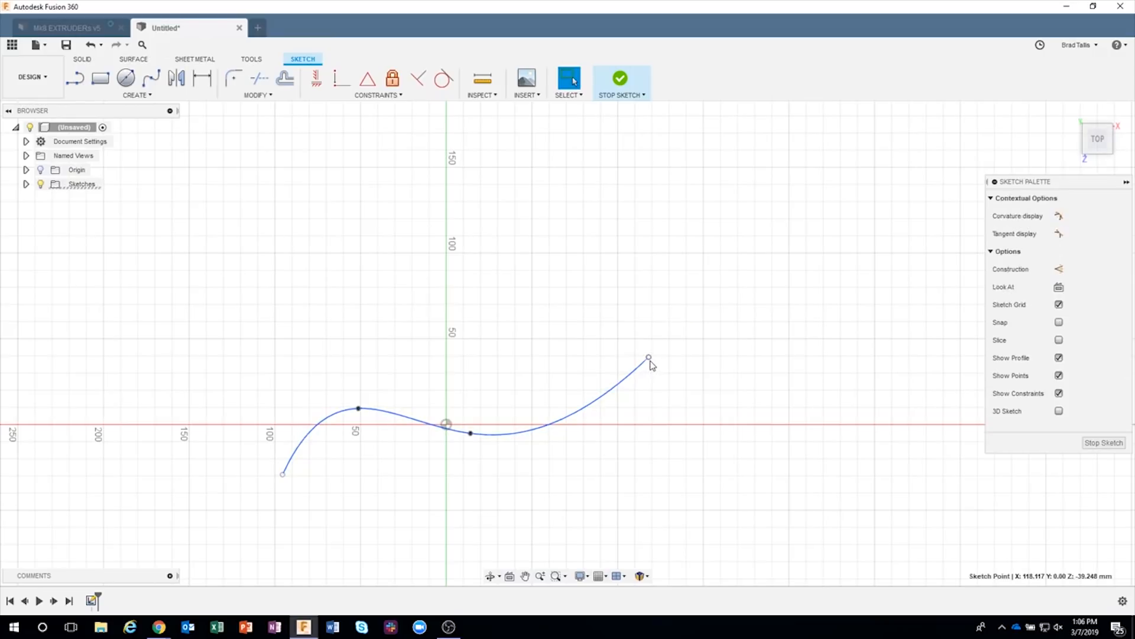
right_click(649, 358)
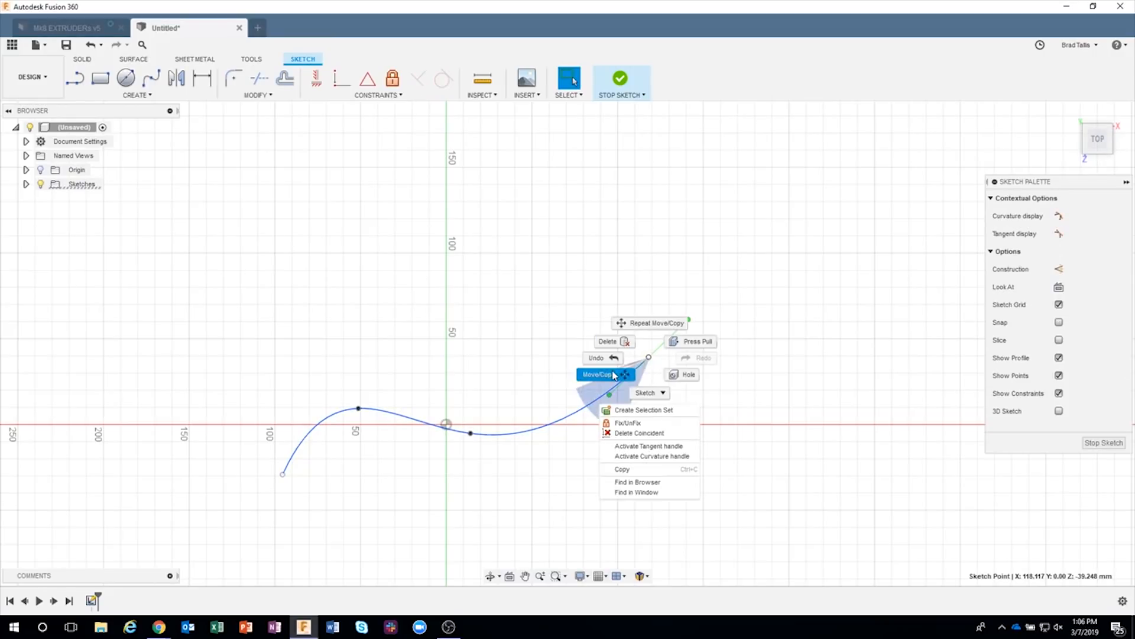
click(598, 374)
click(1096, 149)
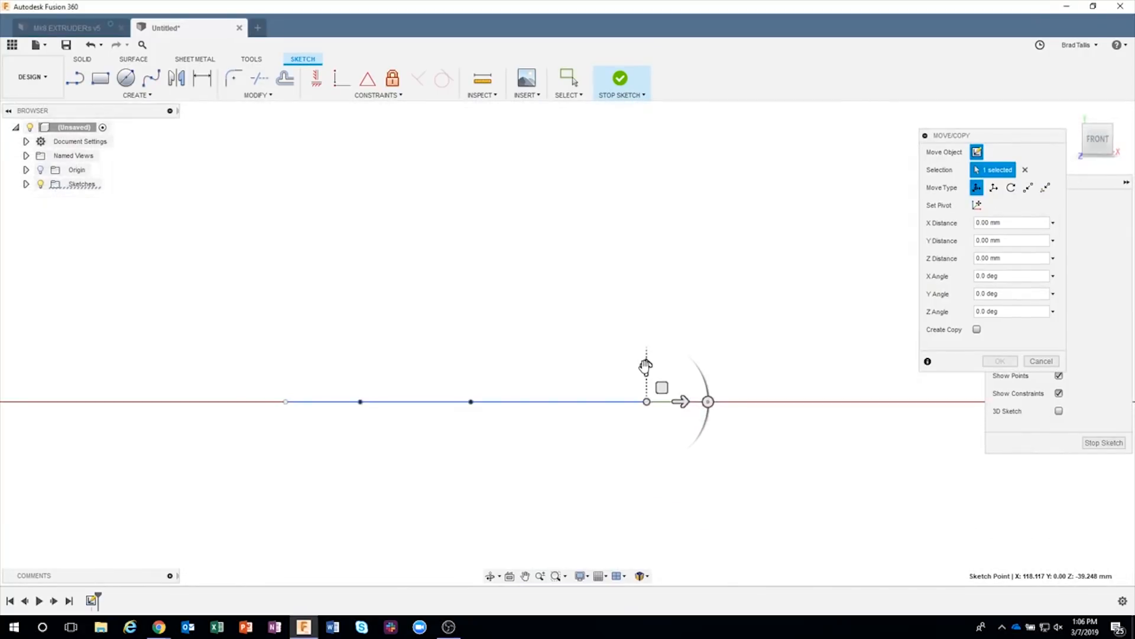
drag(646, 365, 647, 314)
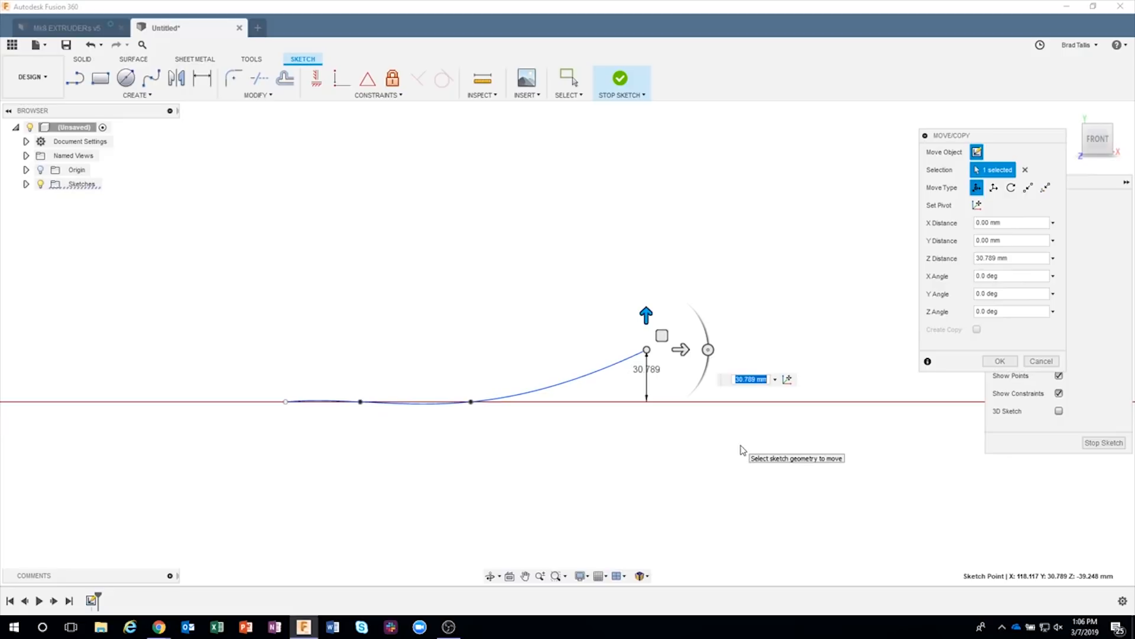
key(Return)
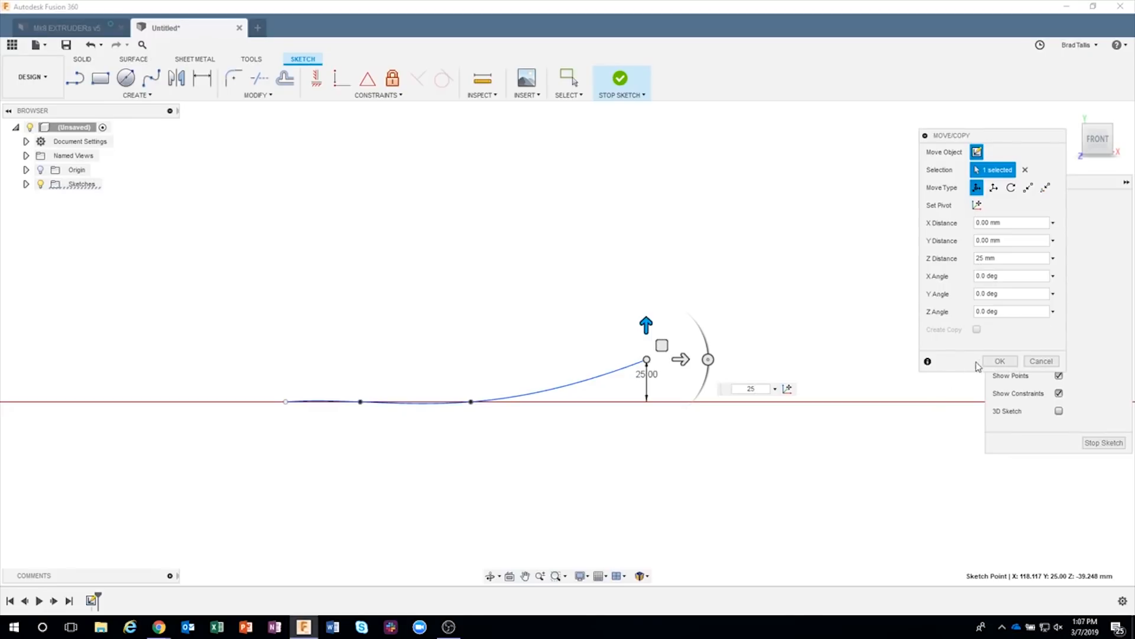
click(999, 361)
mouse_move(523, 257)
shift+middle_down()
mouse_move(548, 256)
mouse_move(583, 228)
mouse_move(612, 248)
shift+middle_up()
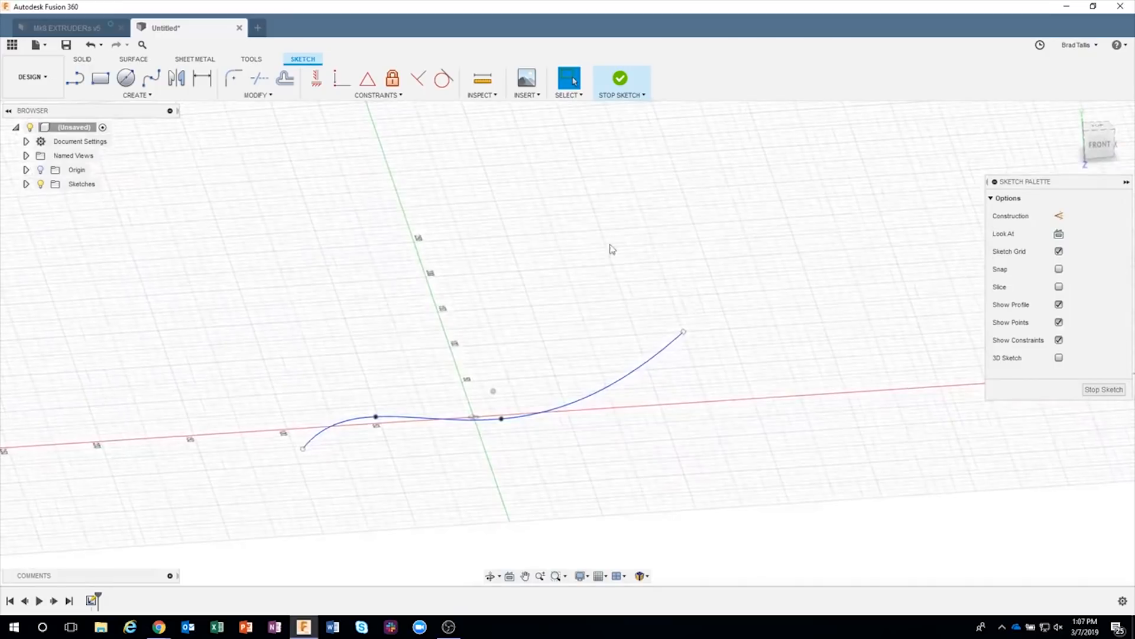
click(630, 85)
Step: Start a Plane Along Path construction plane with the 3D spline as its path
mouse_move(428, 428)
shift+middle_down()
mouse_move(278, 482)
mouse_move(522, 424)
mouse_move(707, 296)
mouse_move(543, 428)
mouse_move(279, 454)
mouse_move(657, 469)
mouse_move(642, 479)
mouse_move(664, 459)
mouse_move(486, 416)
mouse_move(239, 492)
shift+middle_up()
shift+middle_drag(717, 424, 518, 270)
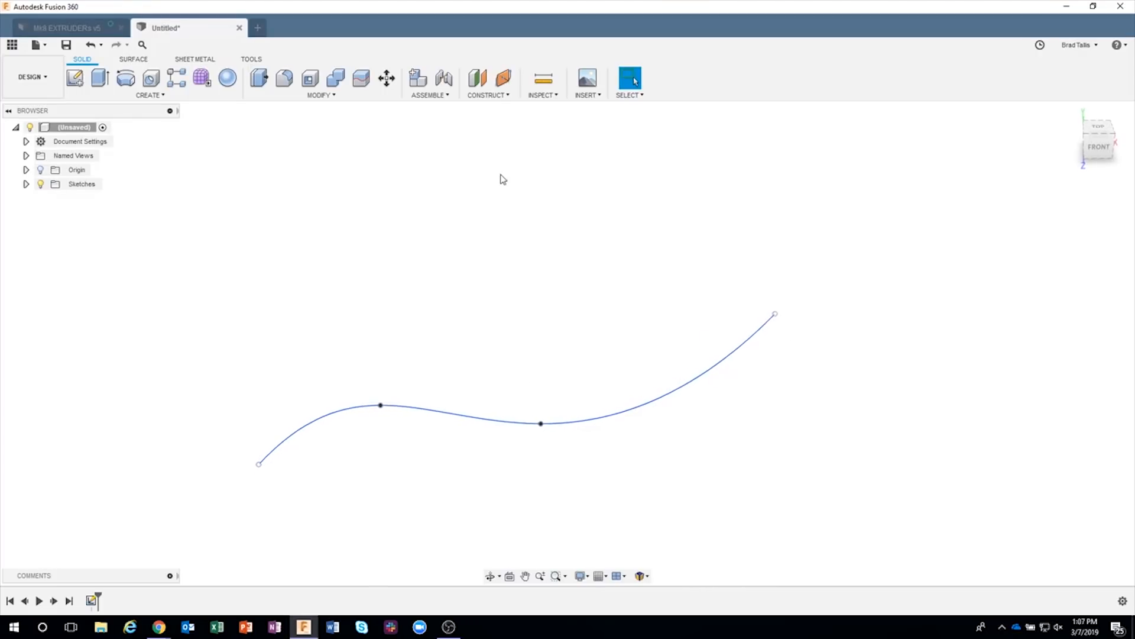
click(487, 95)
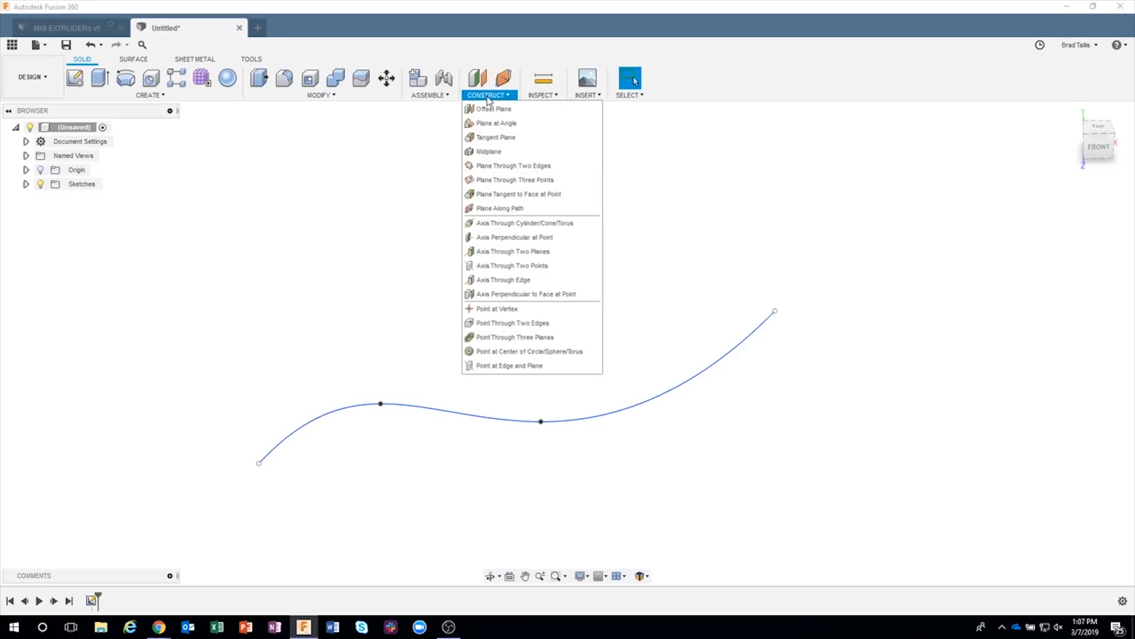
click(525, 210)
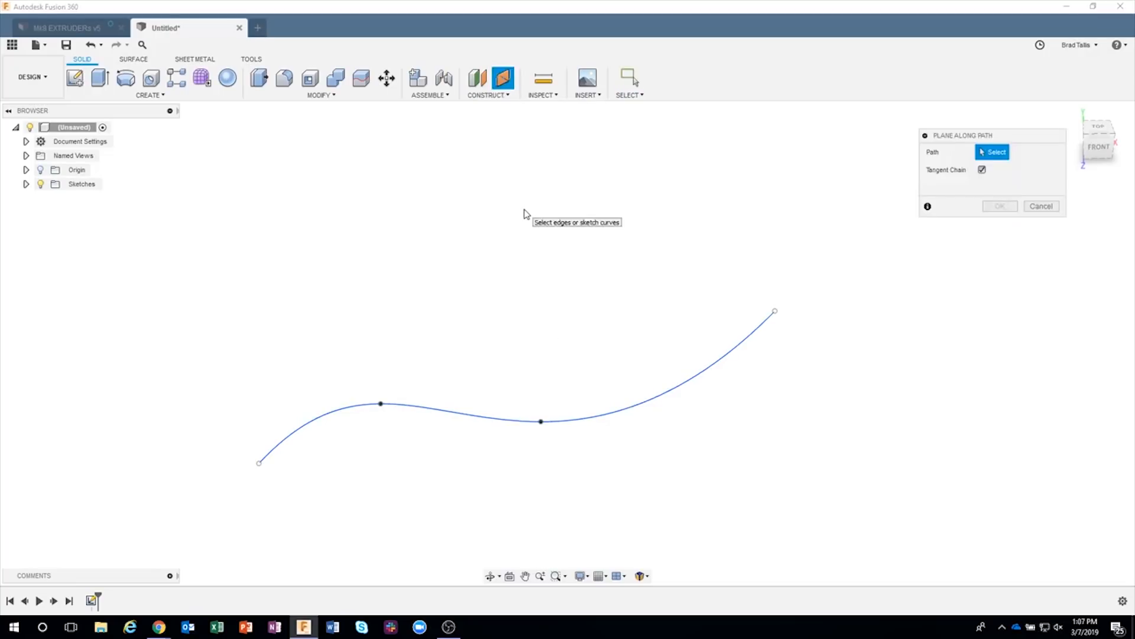
click(439, 407)
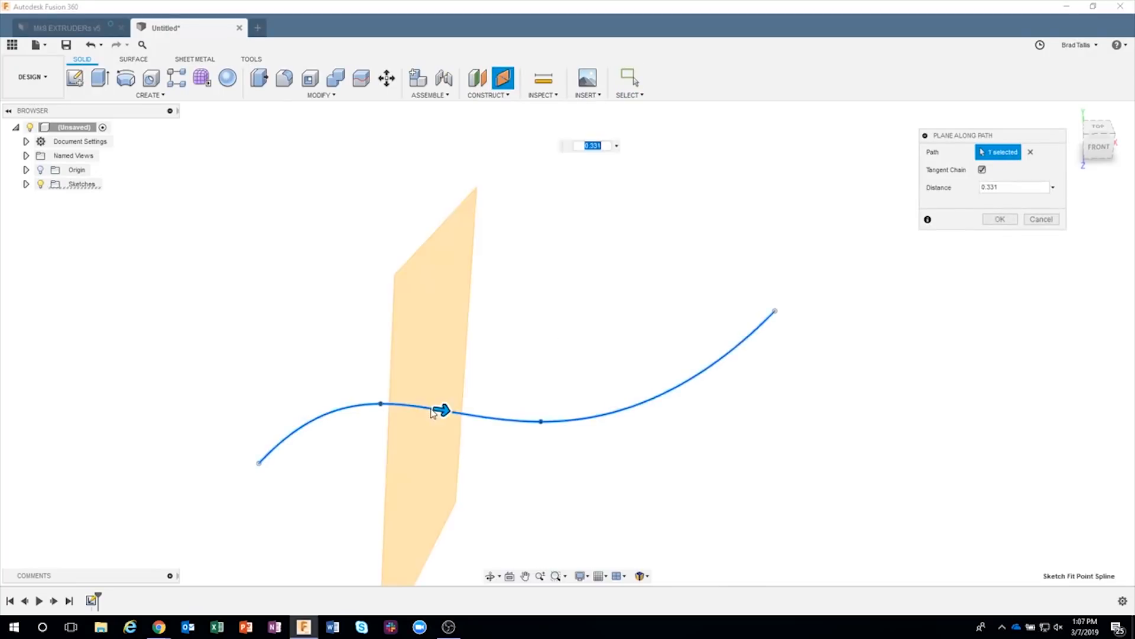
Step: Slide the plane along the spline to distance 0.155, to the start at 0 and to the far end at 1
drag(446, 413, 323, 407)
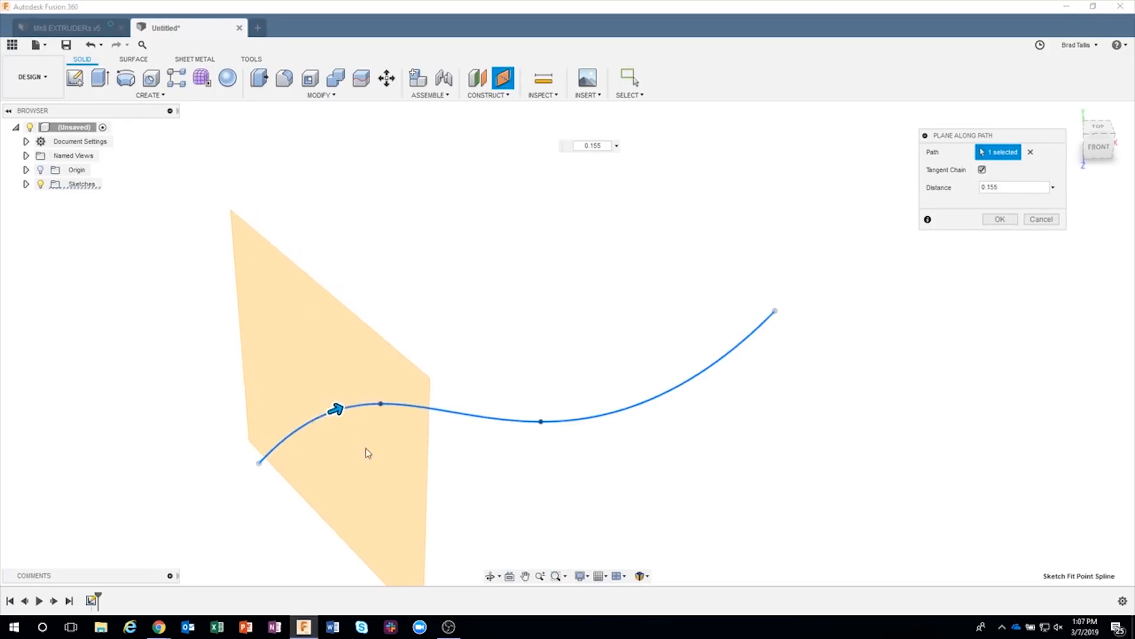
shift+middle_drag(345, 427, 335, 407)
drag(334, 407, 188, 503)
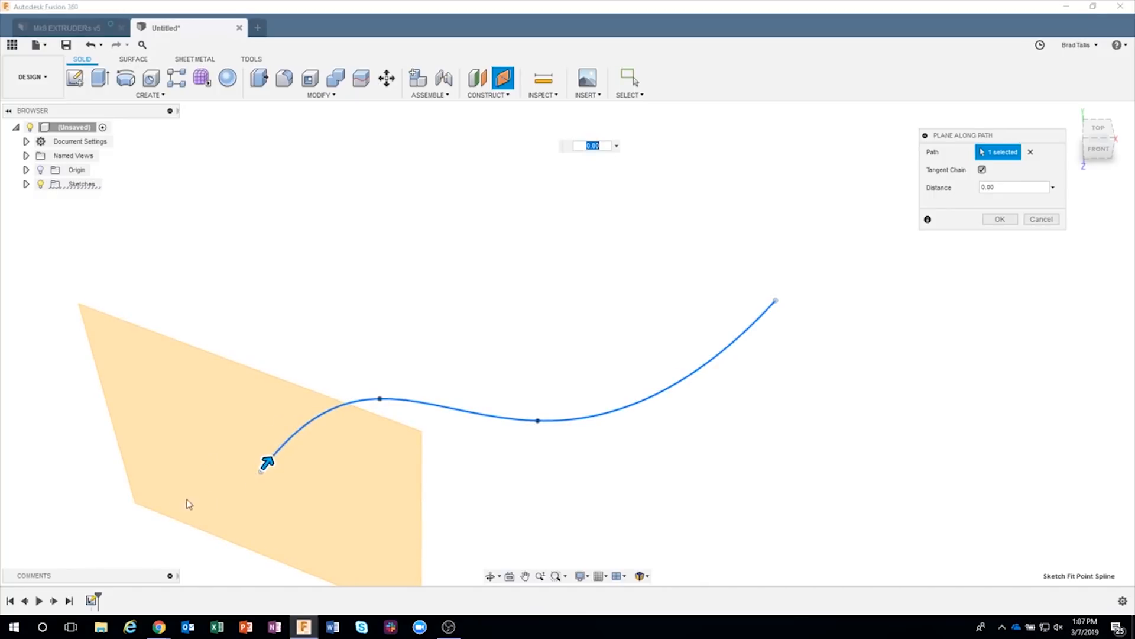
mouse_move(469, 489)
shift+middle_down()
mouse_move(454, 486)
mouse_move(467, 473)
shift+middle_up()
drag(998, 188, 951, 197)
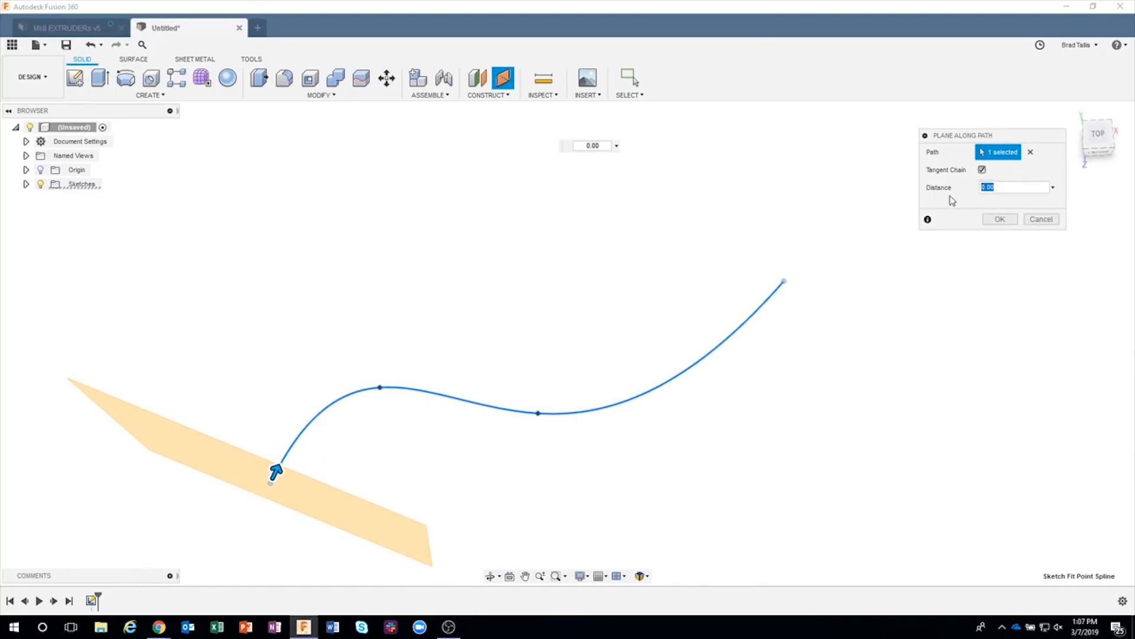
shift+middle_drag(410, 399, 398, 366)
drag(276, 470, 865, 253)
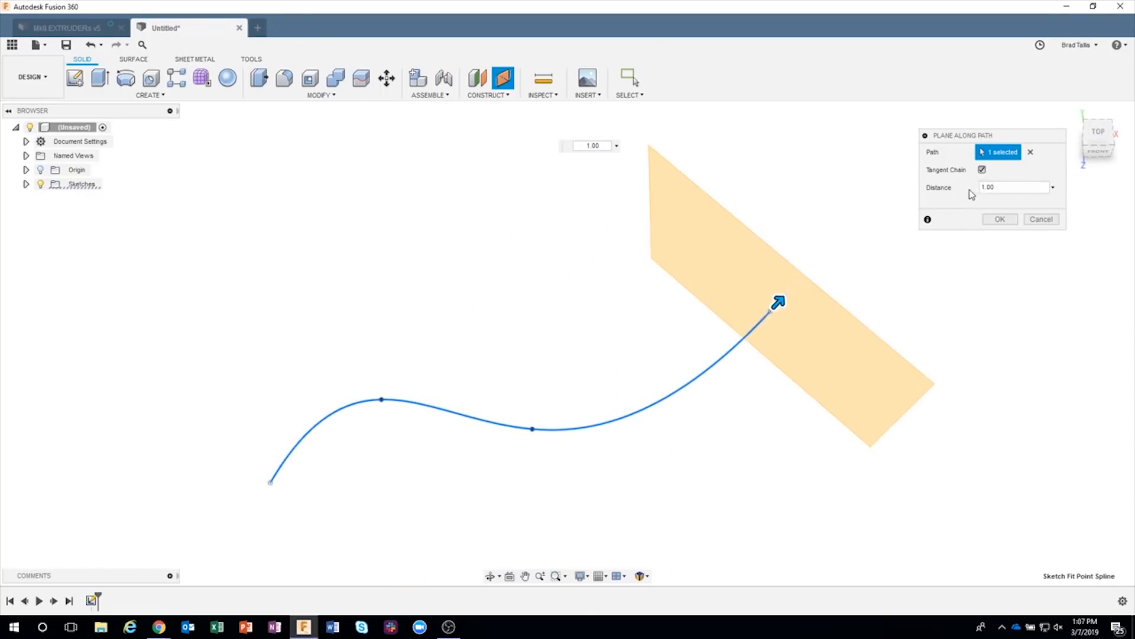
Step: Set the plane's distance along the path to 0 and create it at the spline's start
drag(1013, 187, 940, 194)
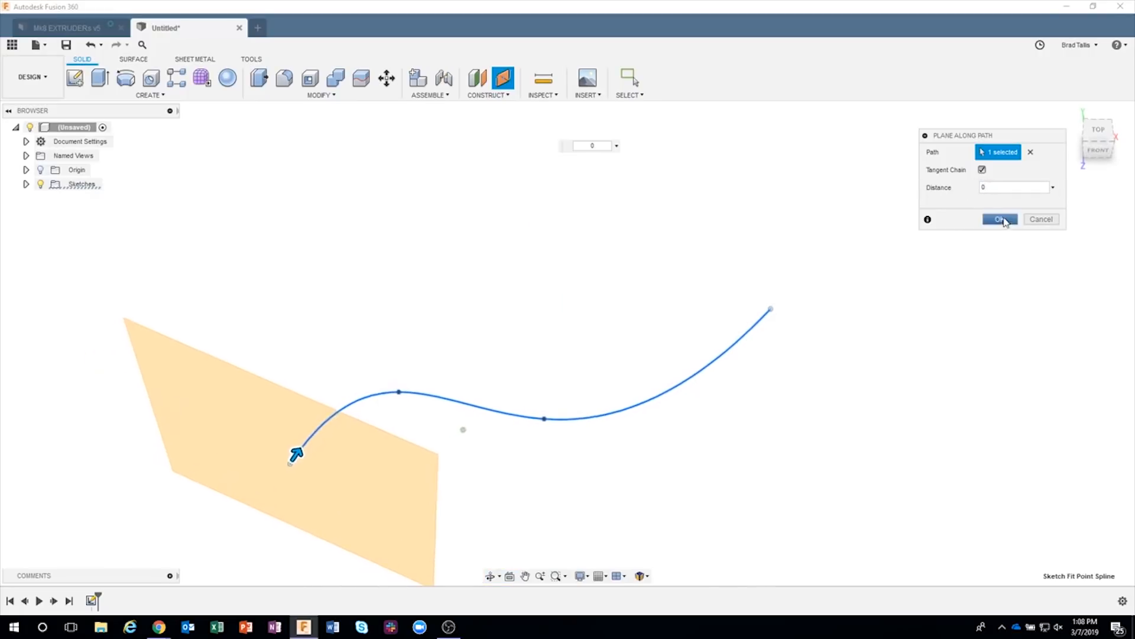
click(1000, 219)
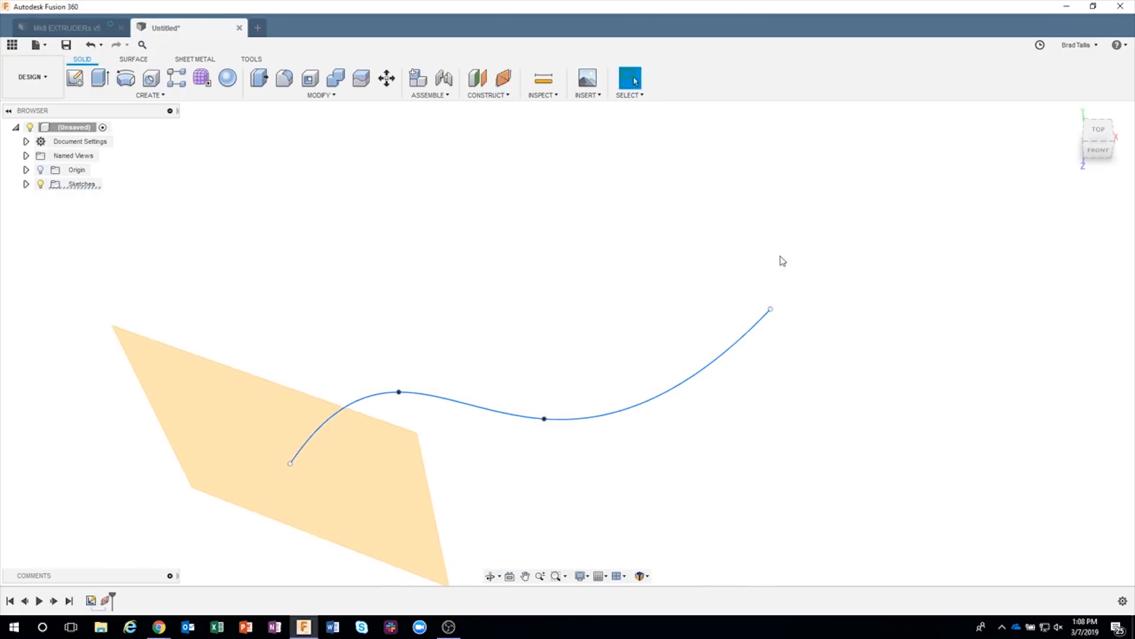
Step: Show the origin planes and compare their orientation with the construction plane at the spline's start
click(41, 170)
shift+middle_drag(45, 177, 238, 258)
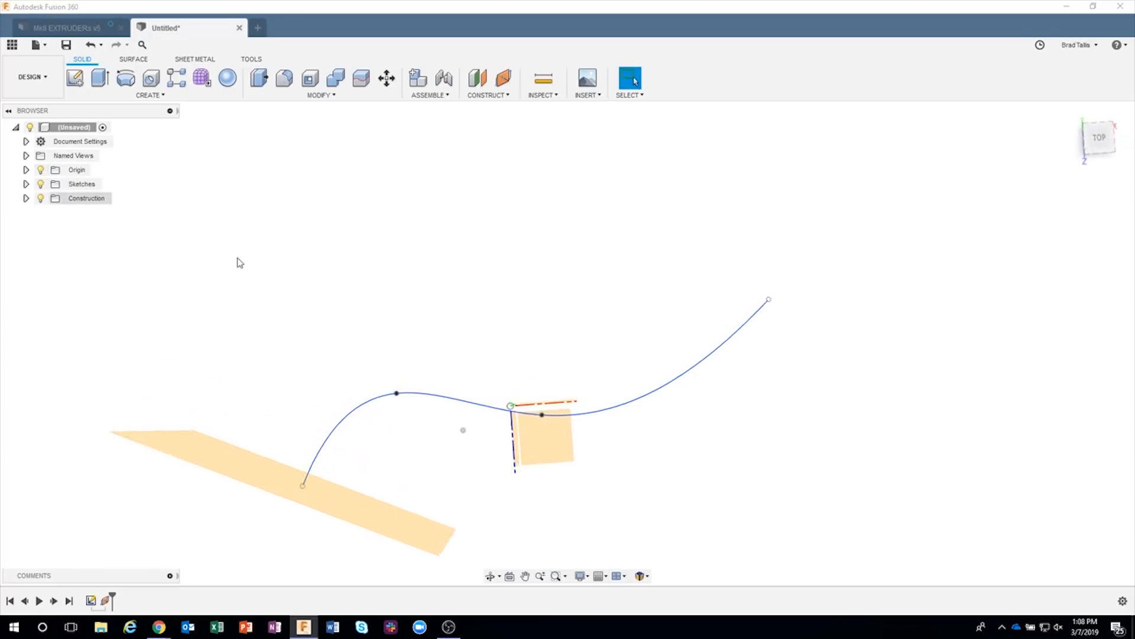
shift+middle_drag(565, 366, 543, 389)
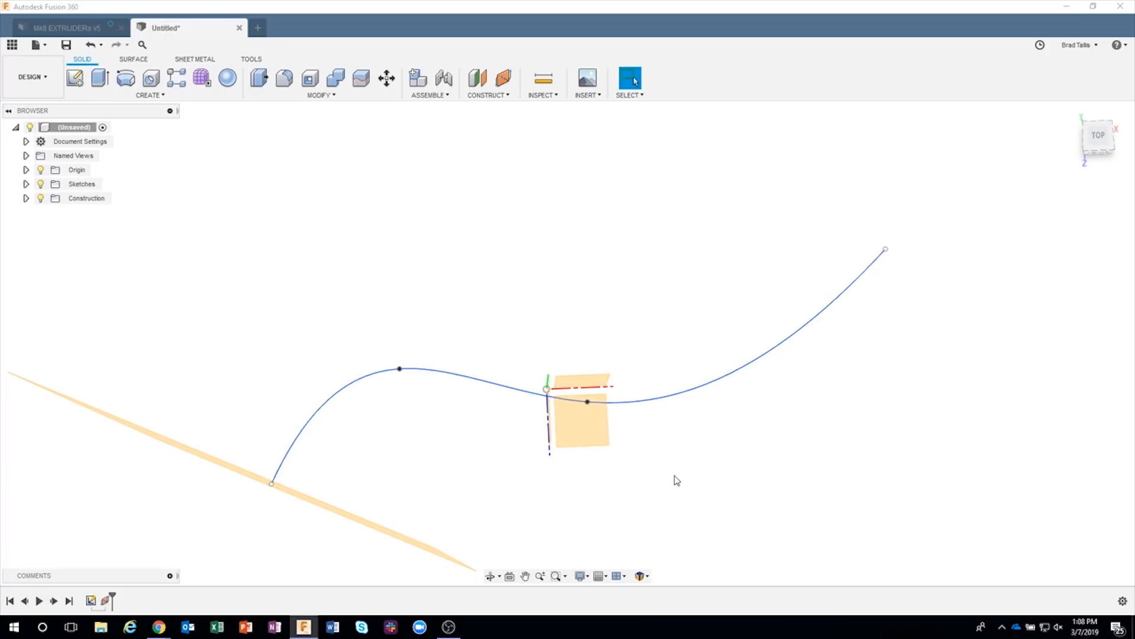
shift+middle_drag(404, 474, 349, 507)
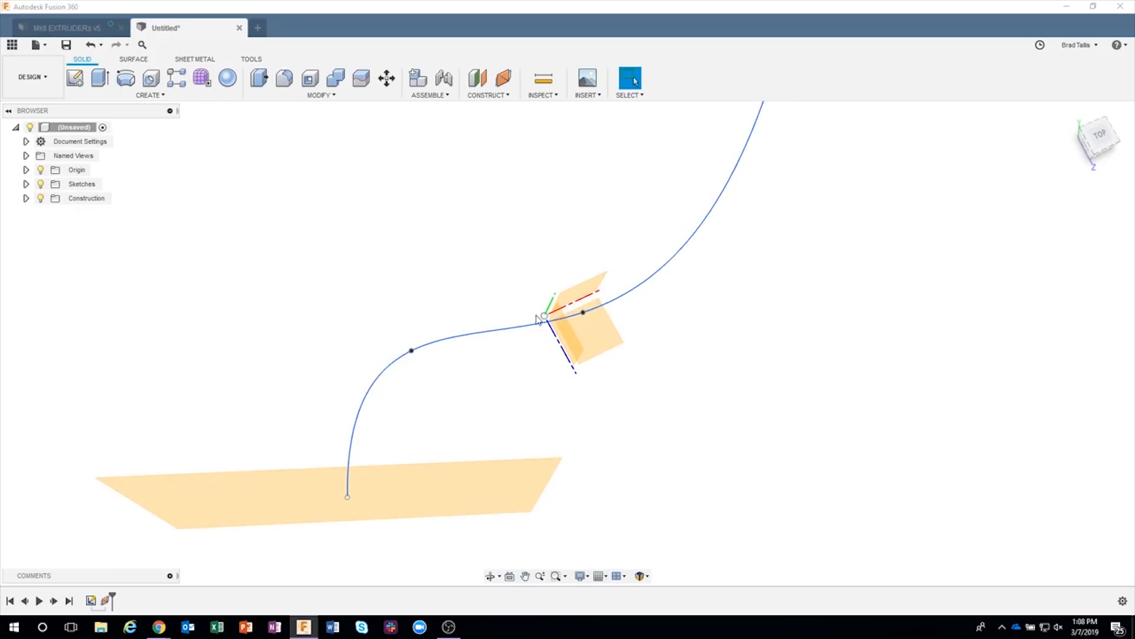
Step: Create a new sketch on the construction plane at the spline's start
shift+middle_drag(185, 173, 258, 251)
click(287, 430)
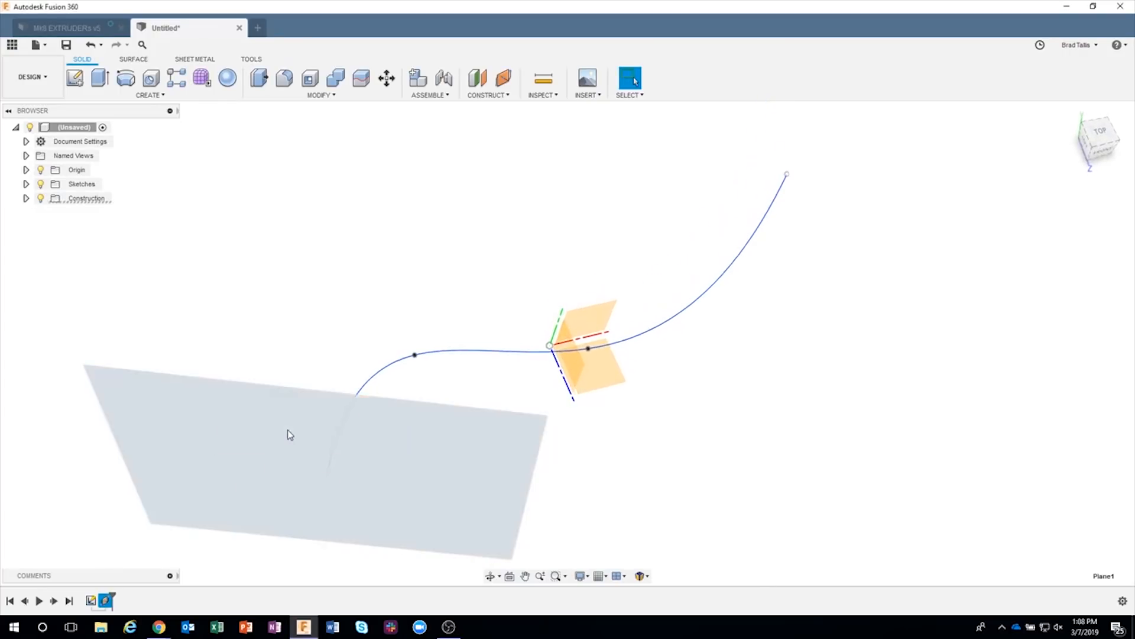
right_click(287, 429)
click(288, 491)
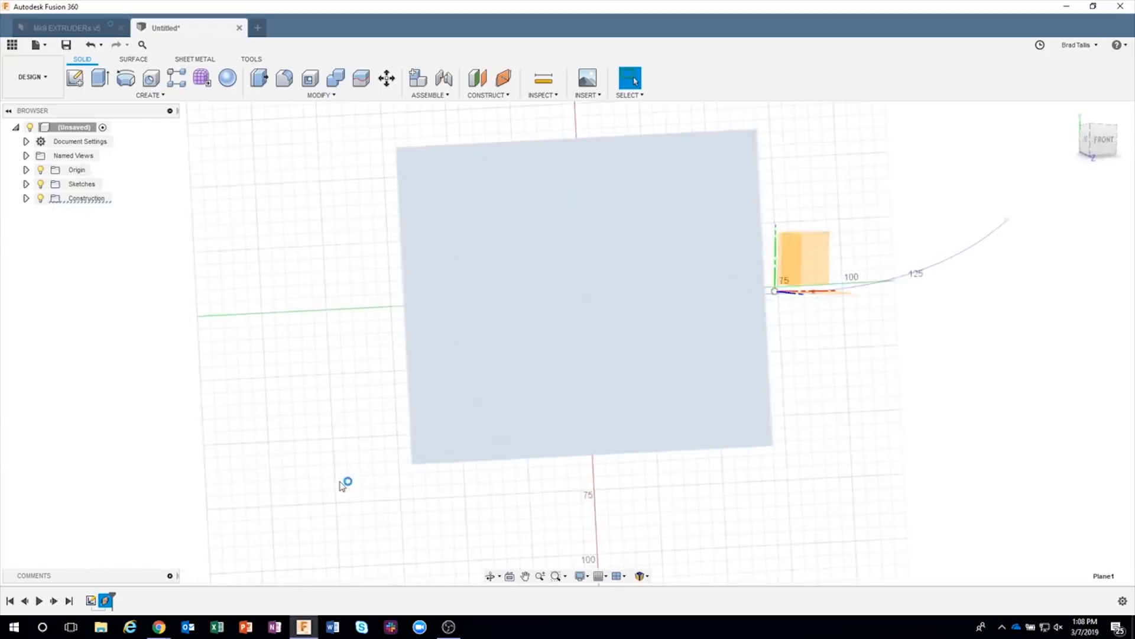
scroll(654, 269, up, 4)
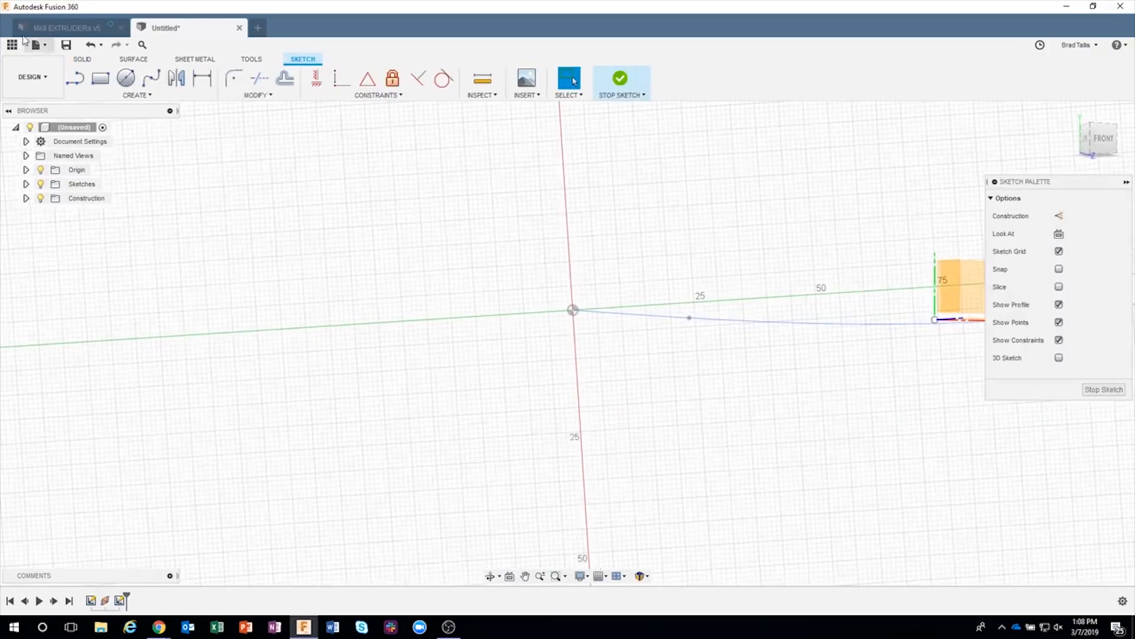
Step: Draw a 5 mm diameter circle centred on the spline's start point and finish the sketch
click(126, 78)
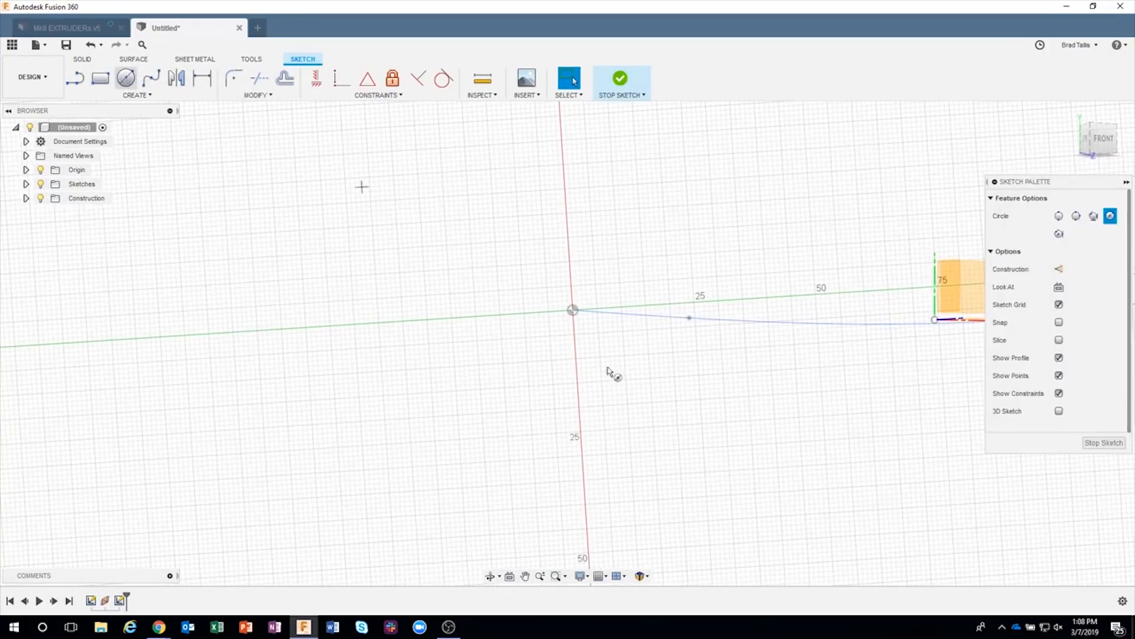
click(572, 310)
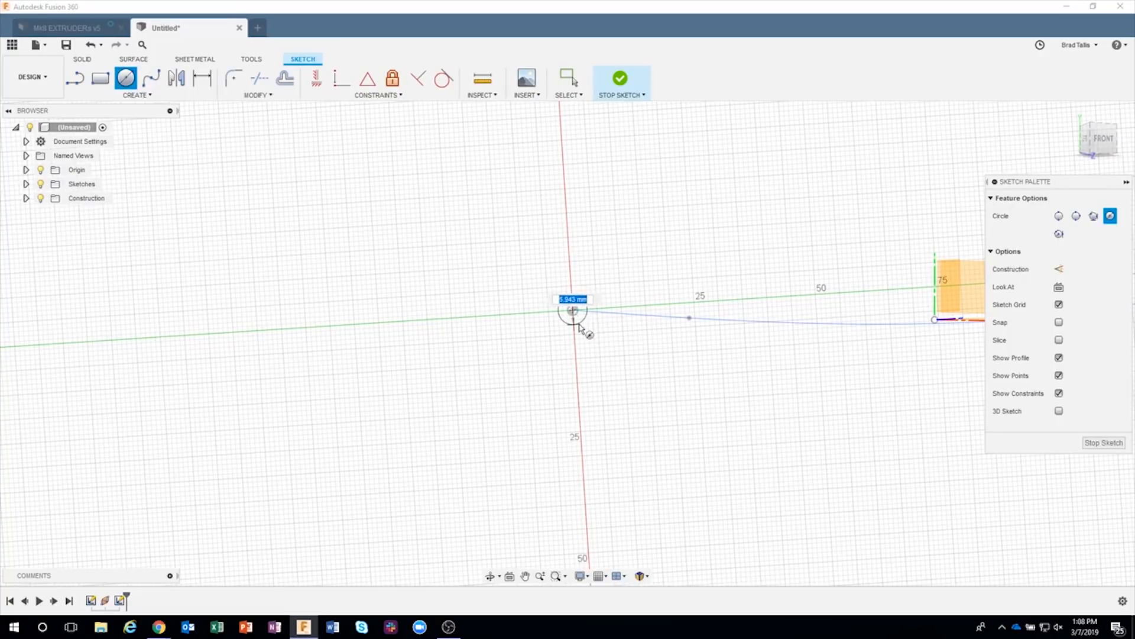
text(5)
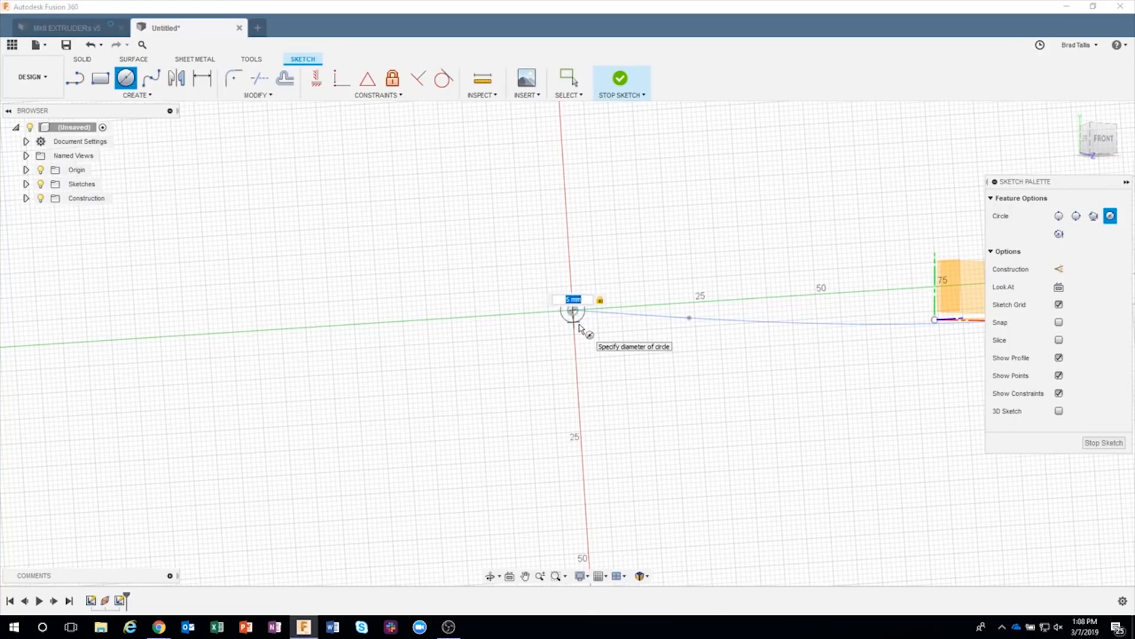
key(Return)
key(Escape)
click(620, 78)
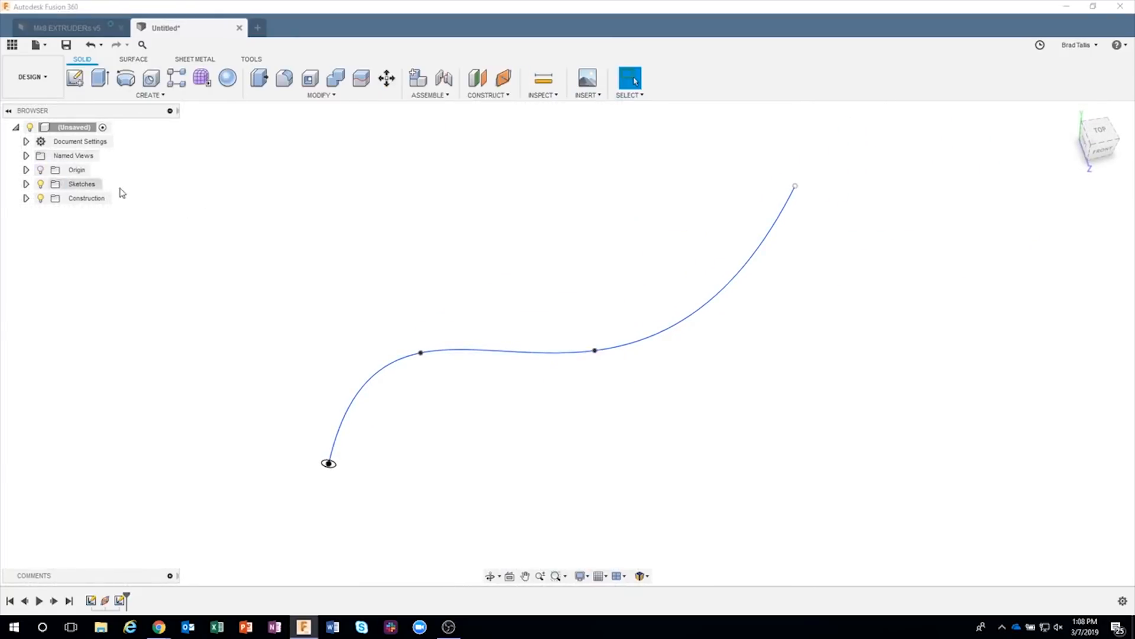
Step: Try a single-path sweep of the 5 mm circle along the 3D spline as a new body
click(157, 101)
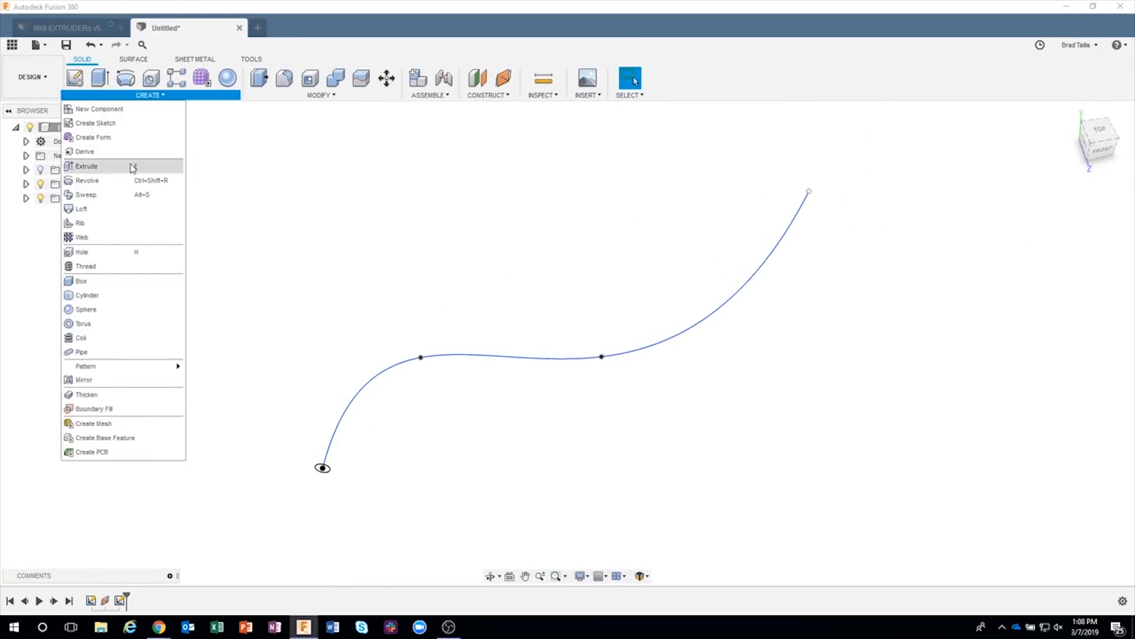
click(123, 196)
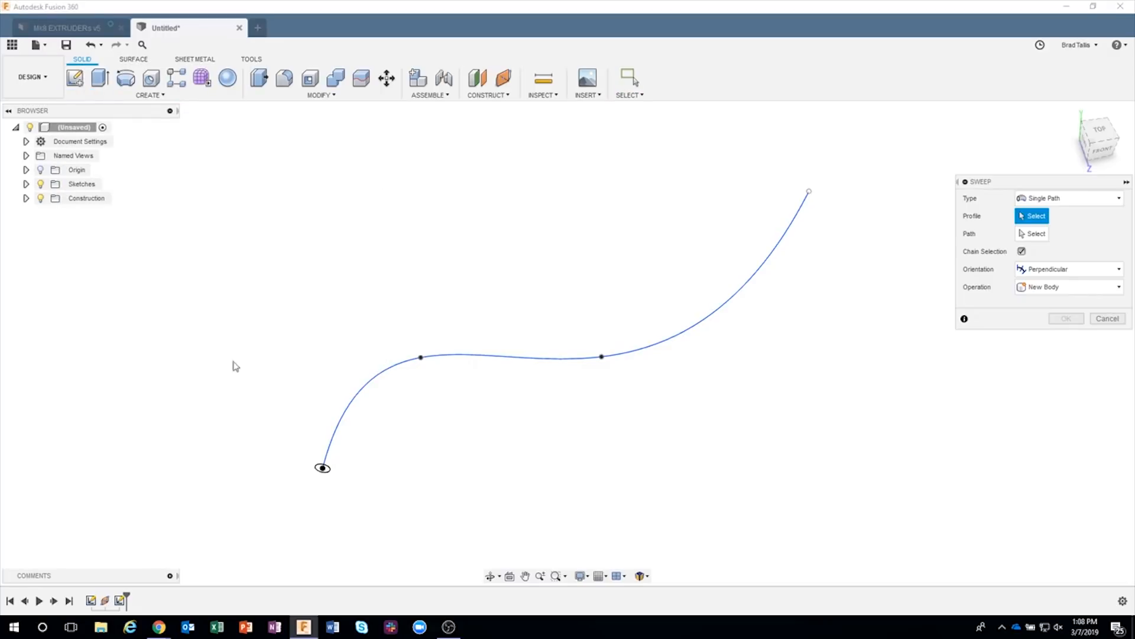
click(323, 468)
shift+middle_drag(535, 436, 1025, 239)
click(1029, 234)
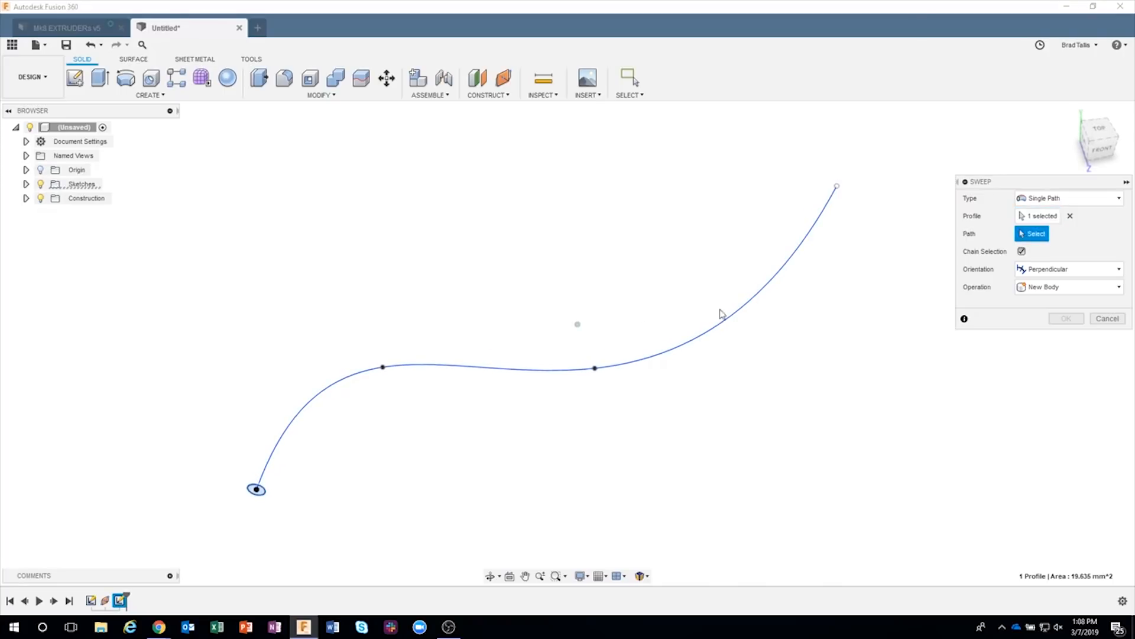
click(330, 388)
shift+middle_drag(425, 533, 251, 423)
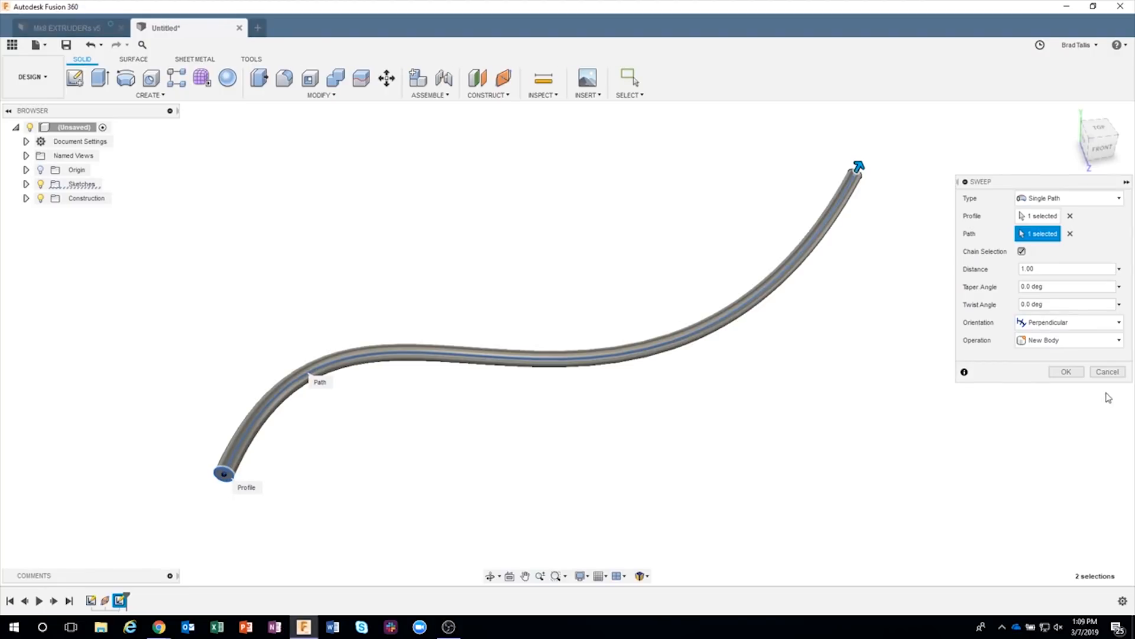
click(1107, 371)
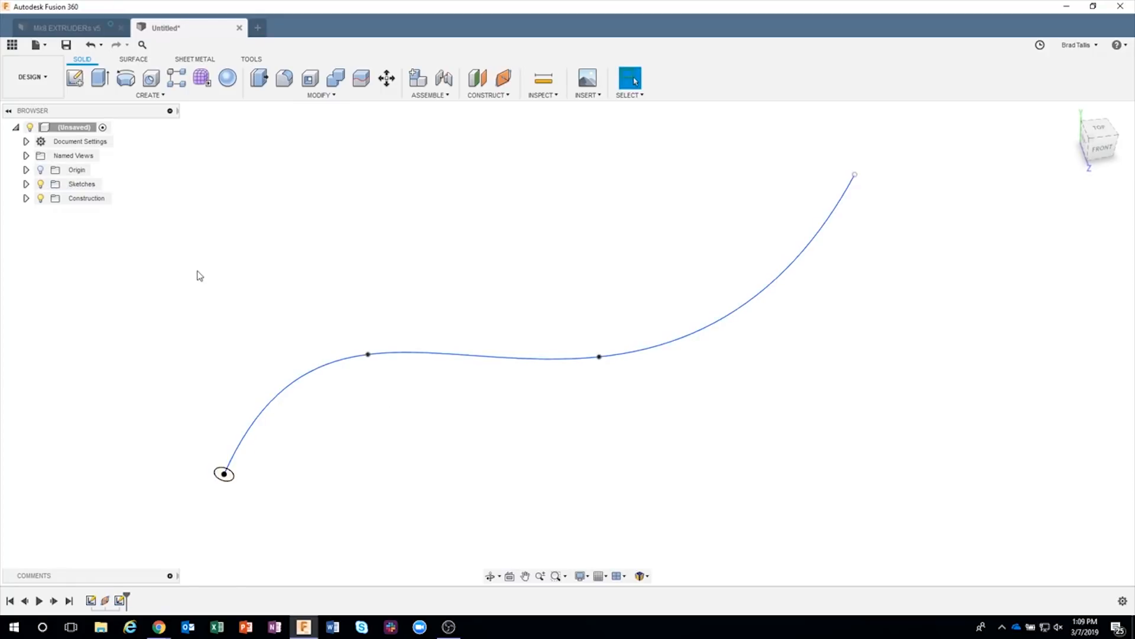
Step: Reopen the profile sketch at the spline's start and delete its 5 mm circle
double_click(120, 600)
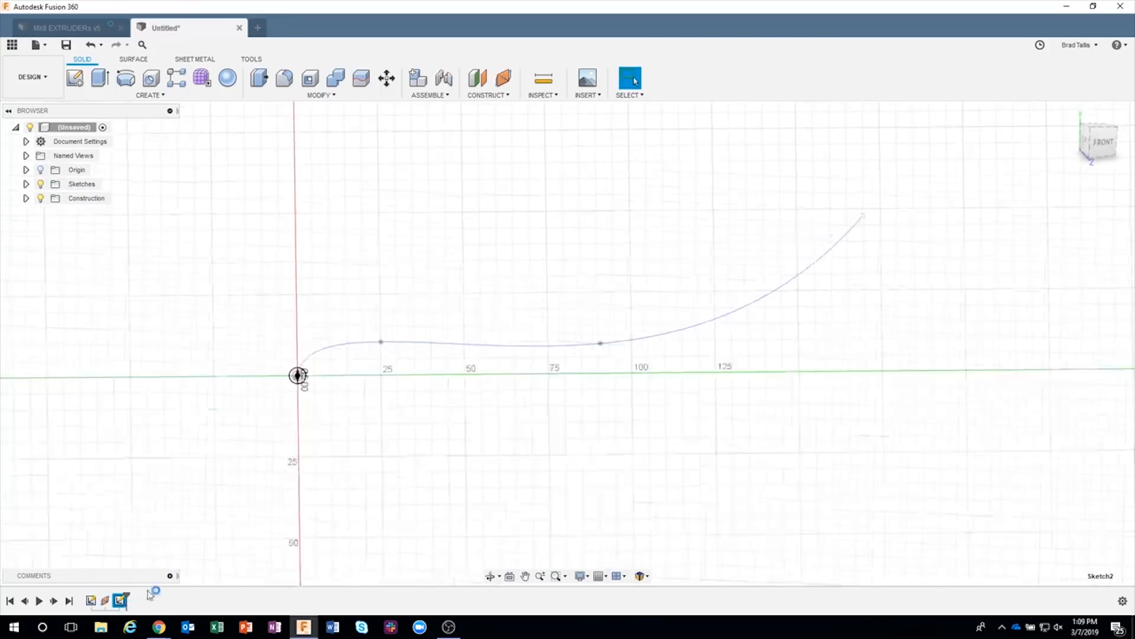
scroll(286, 316, up, 6)
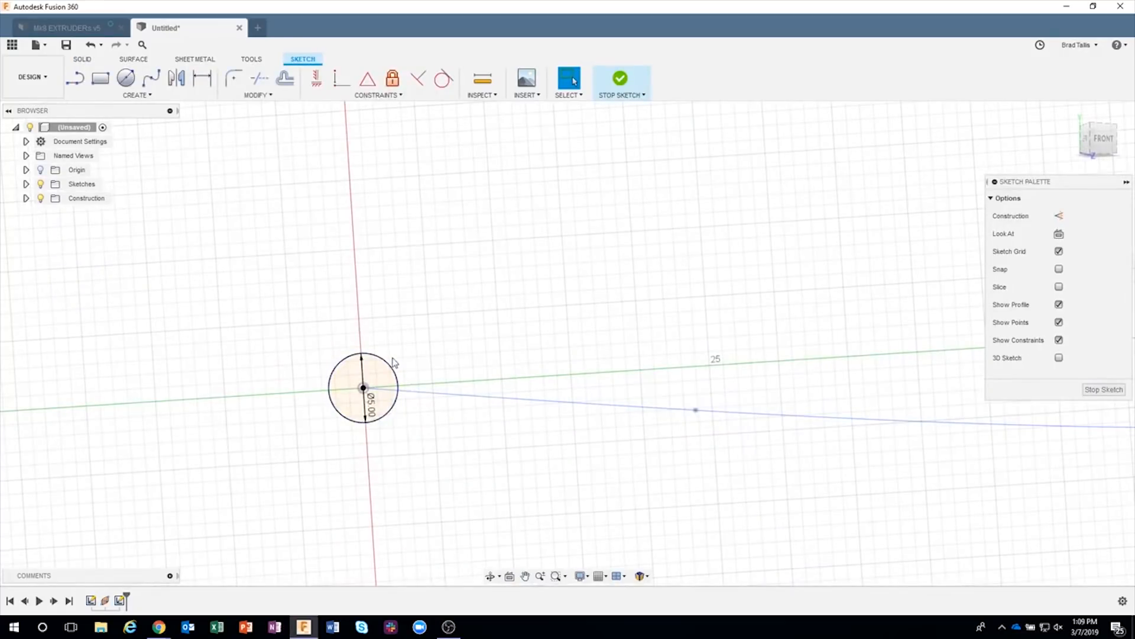
click(388, 364)
key(Delete)
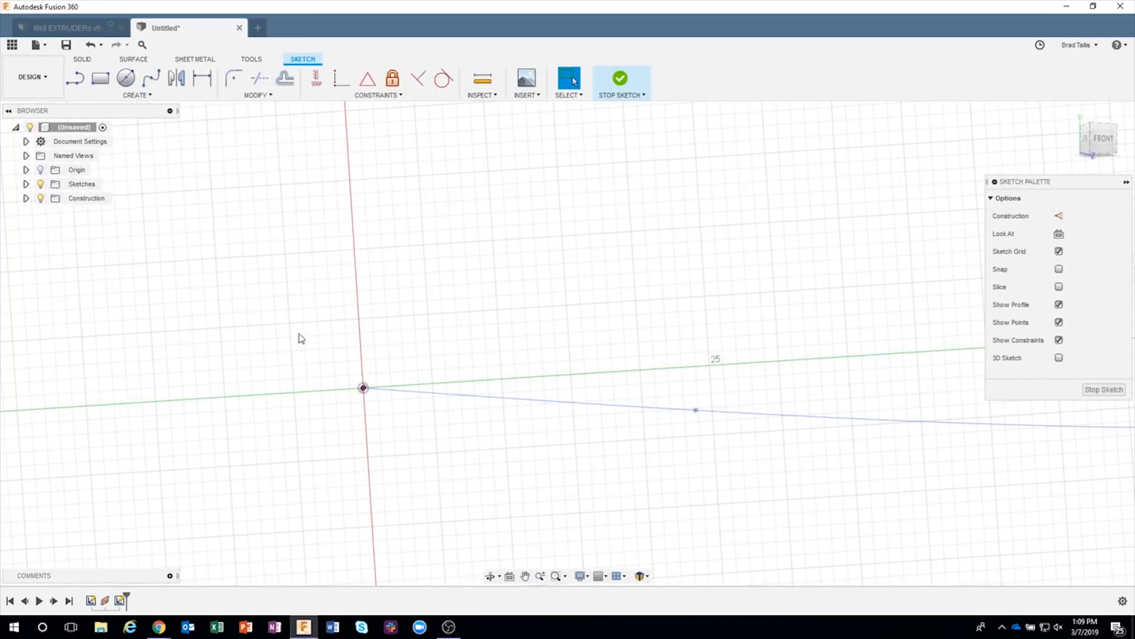
Step: Draw two 5 mm diameter circles, one on each side of the spline's start point
click(125, 77)
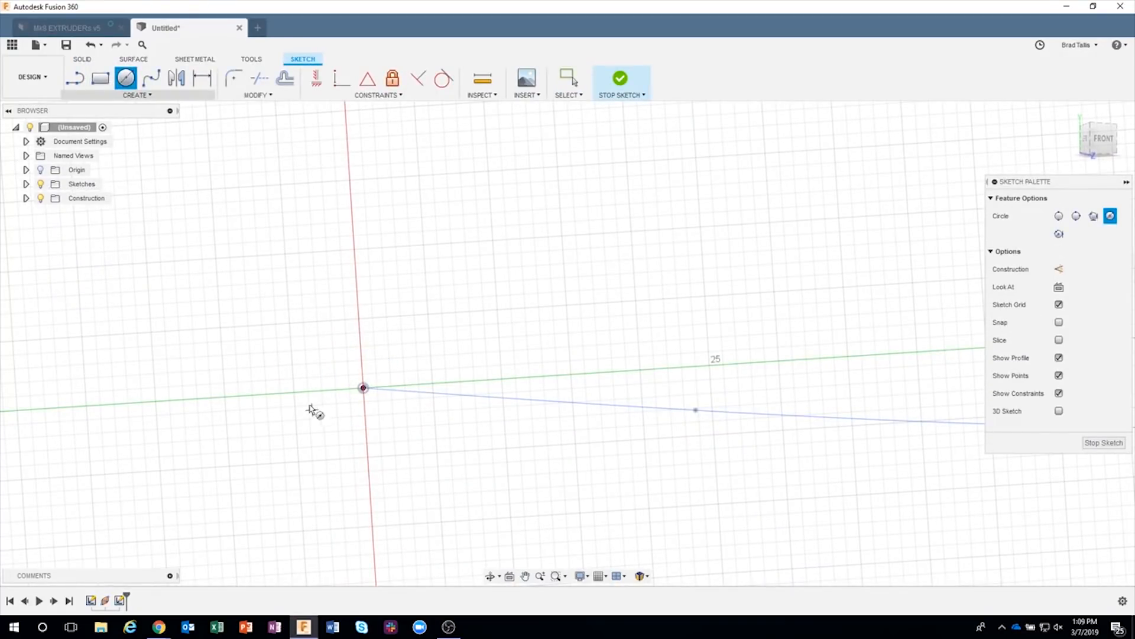
click(281, 380)
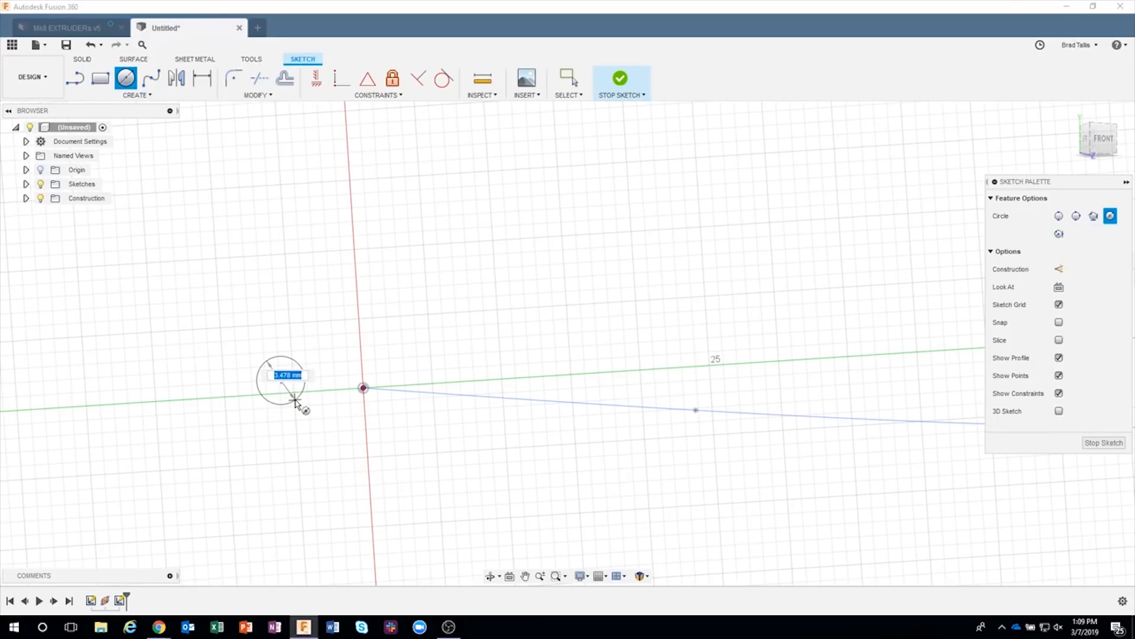
key(Return)
key(Escape)
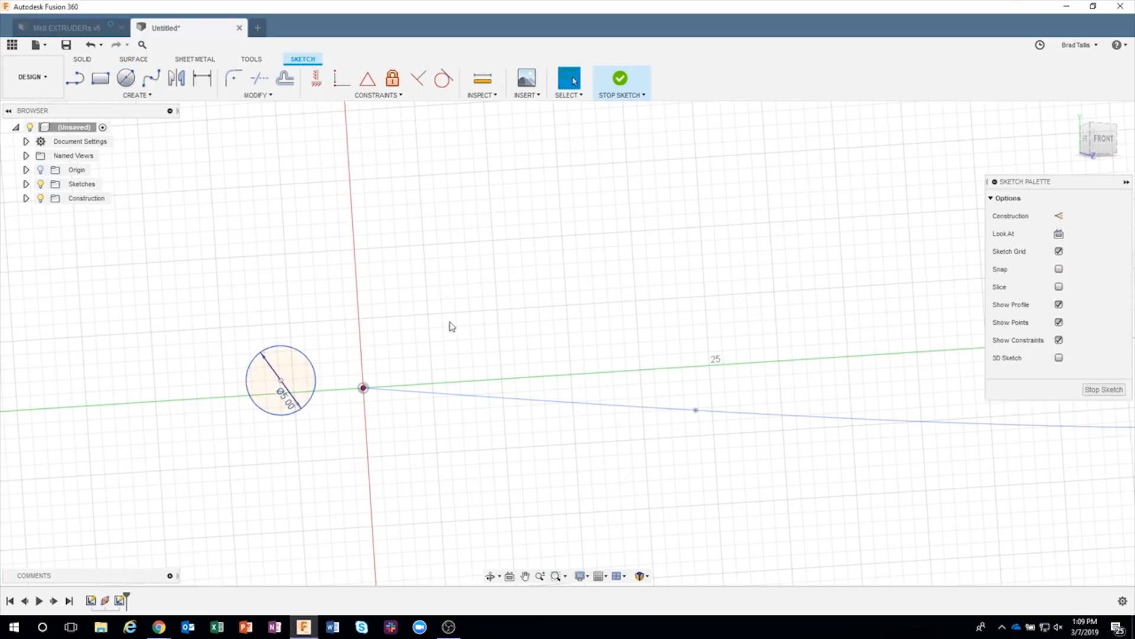
key(c)
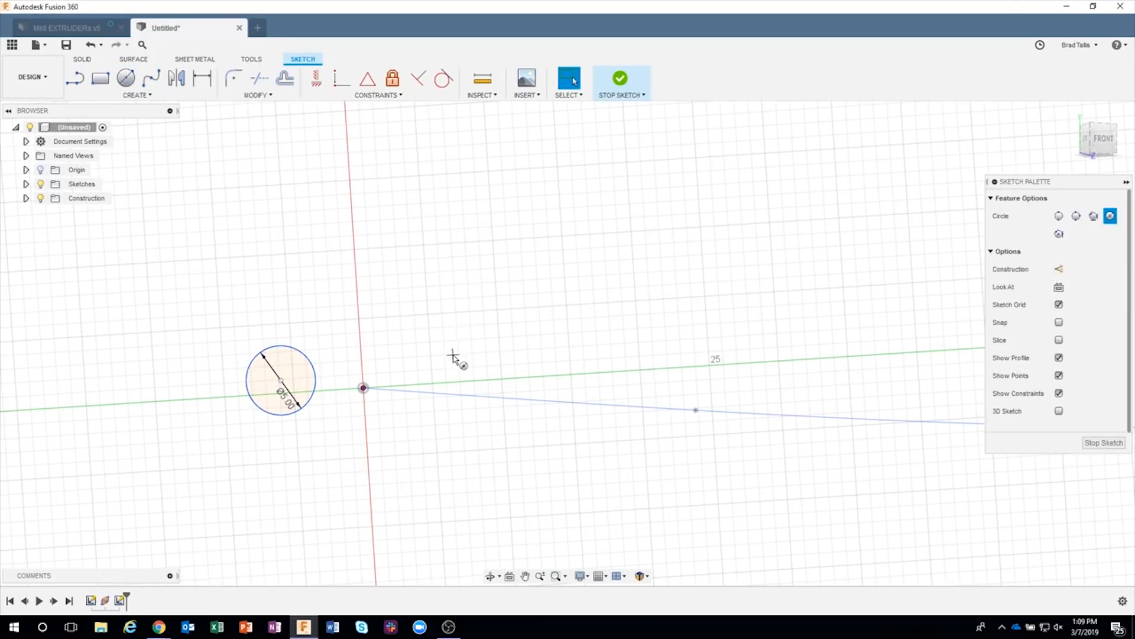
click(448, 353)
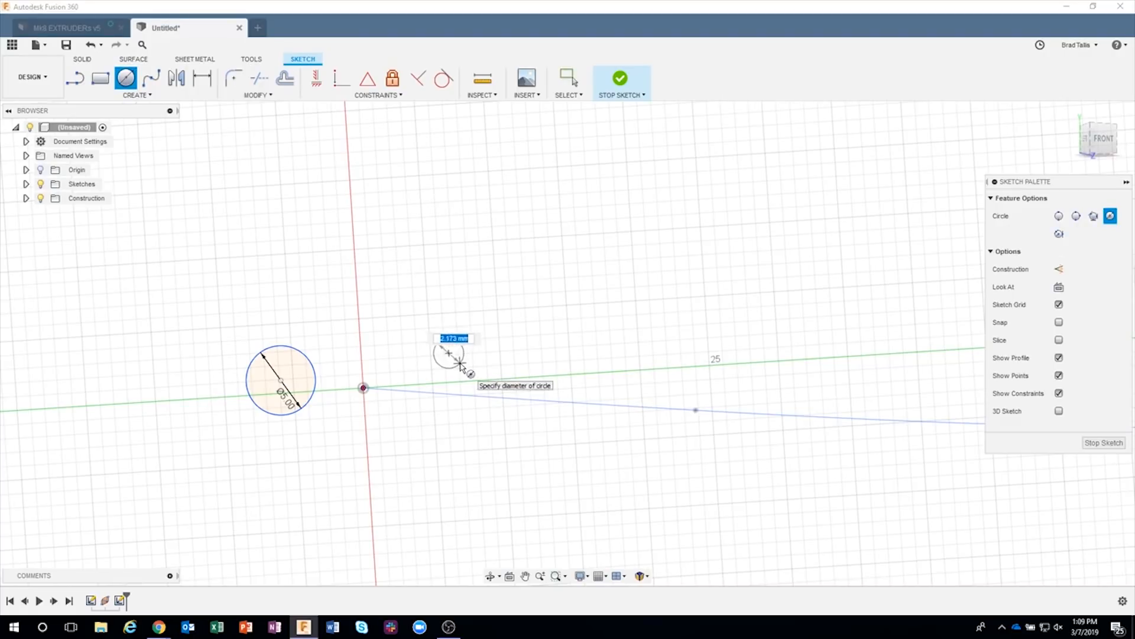
text(5)
key(Return)
click(568, 78)
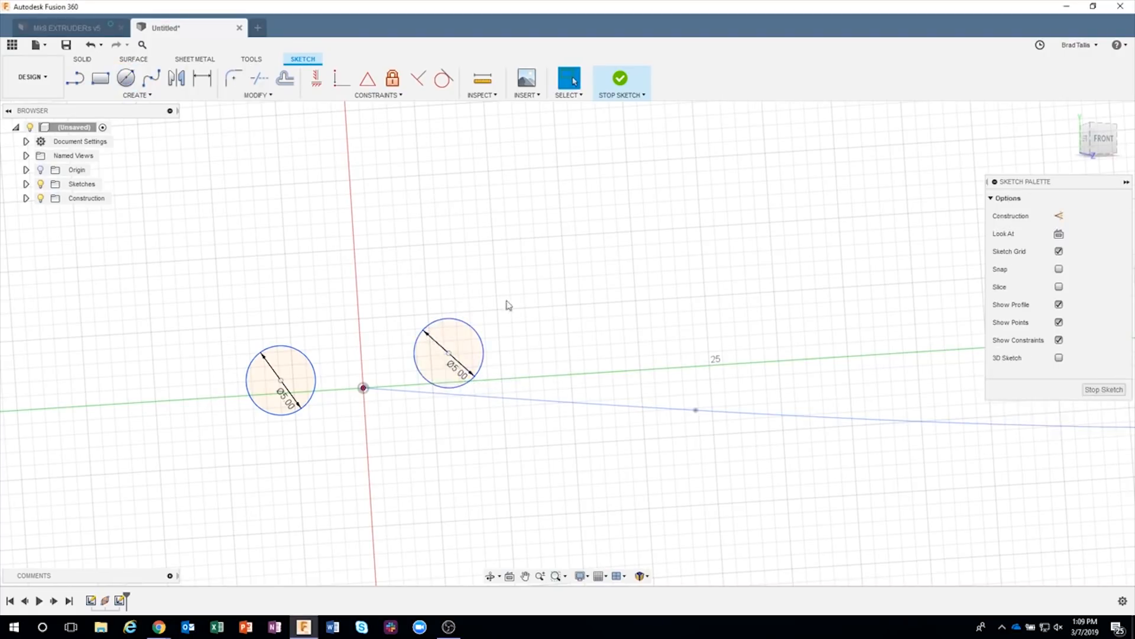
Step: Align both circle centres with the spline's start point using Horizontal/Vertical constraints
click(316, 78)
click(282, 380)
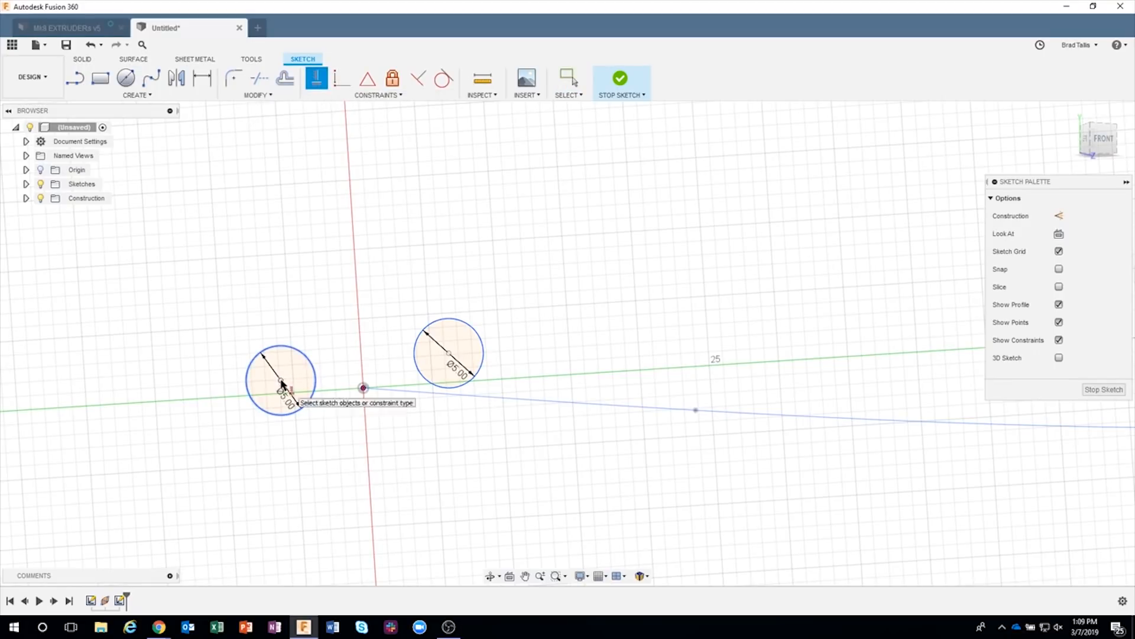
click(363, 388)
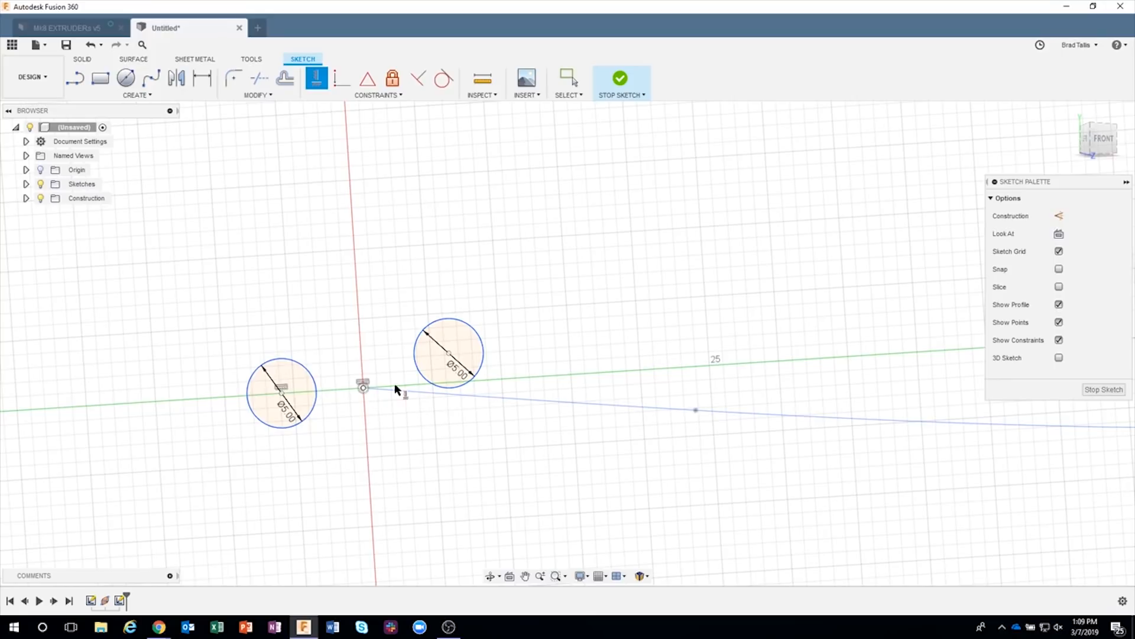
click(450, 354)
click(364, 387)
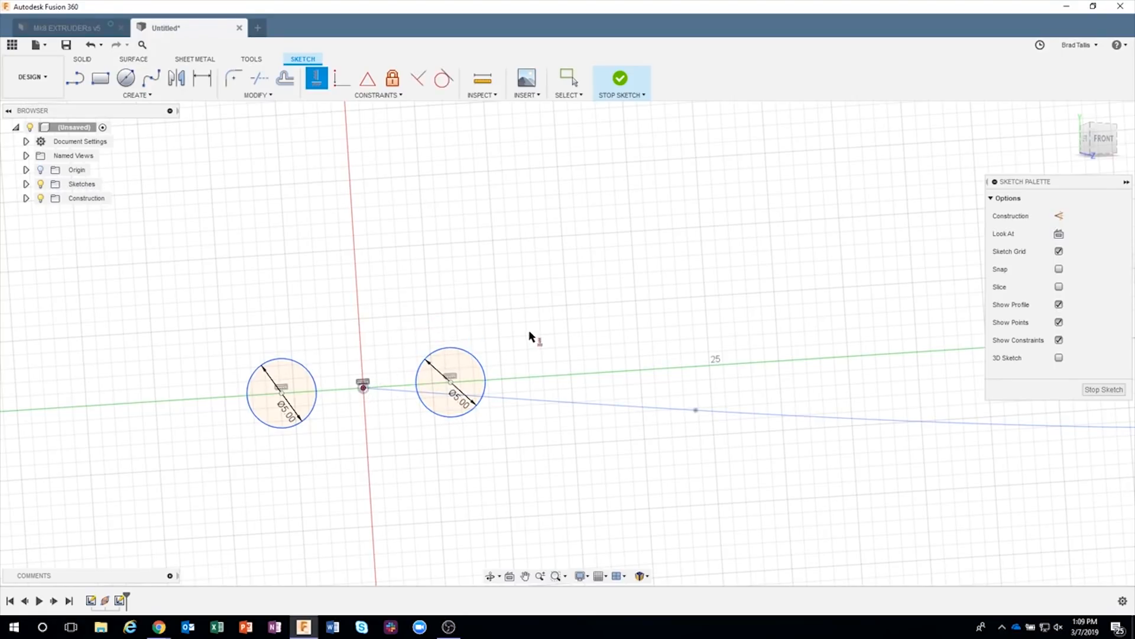
key(Escape)
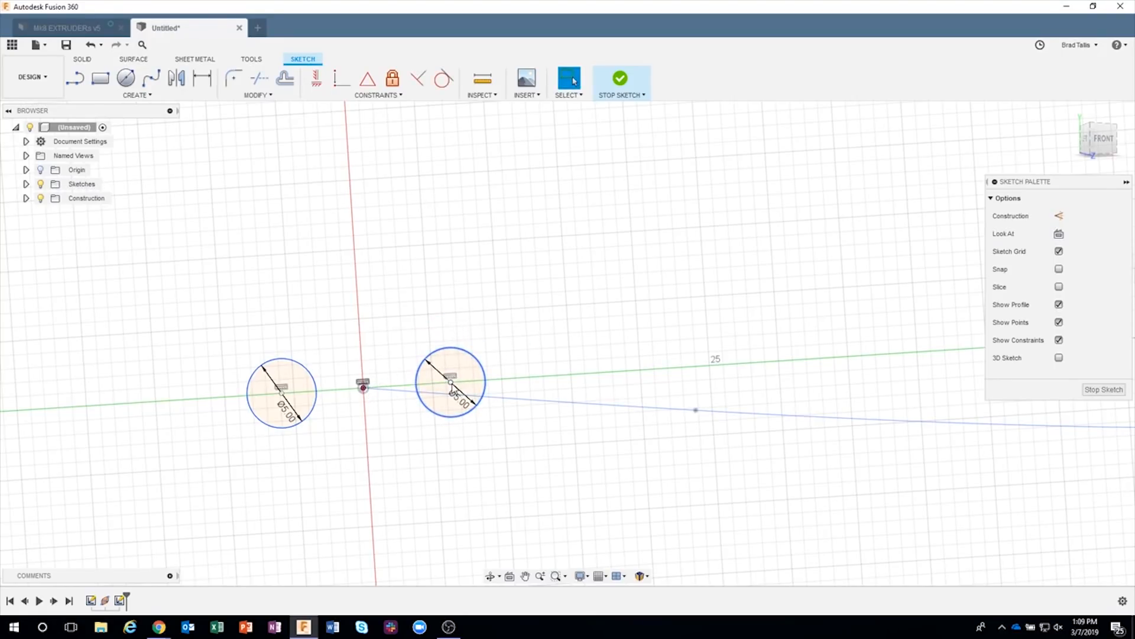
Step: Move both circles closer to the spline's start point and finish the sketch
drag(451, 382, 426, 384)
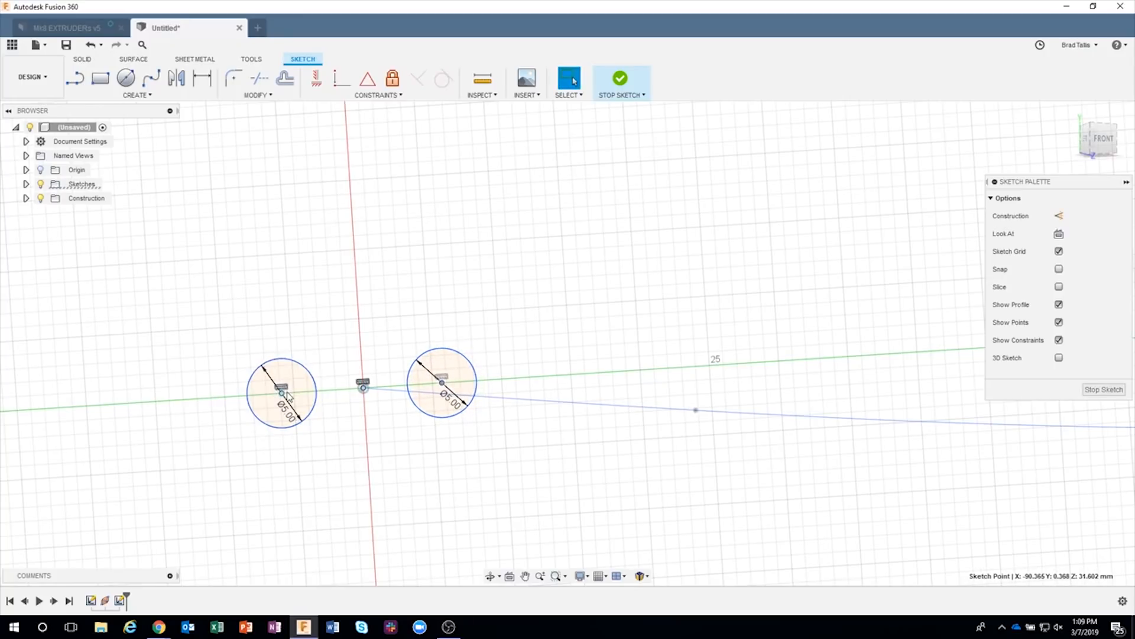
drag(282, 391, 292, 393)
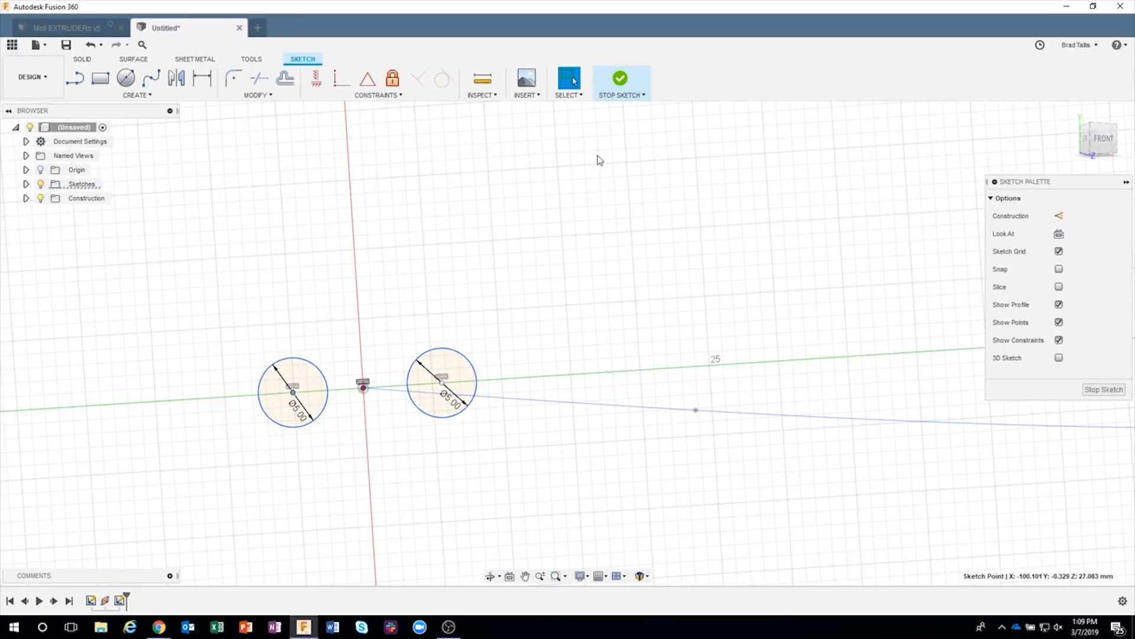
click(620, 82)
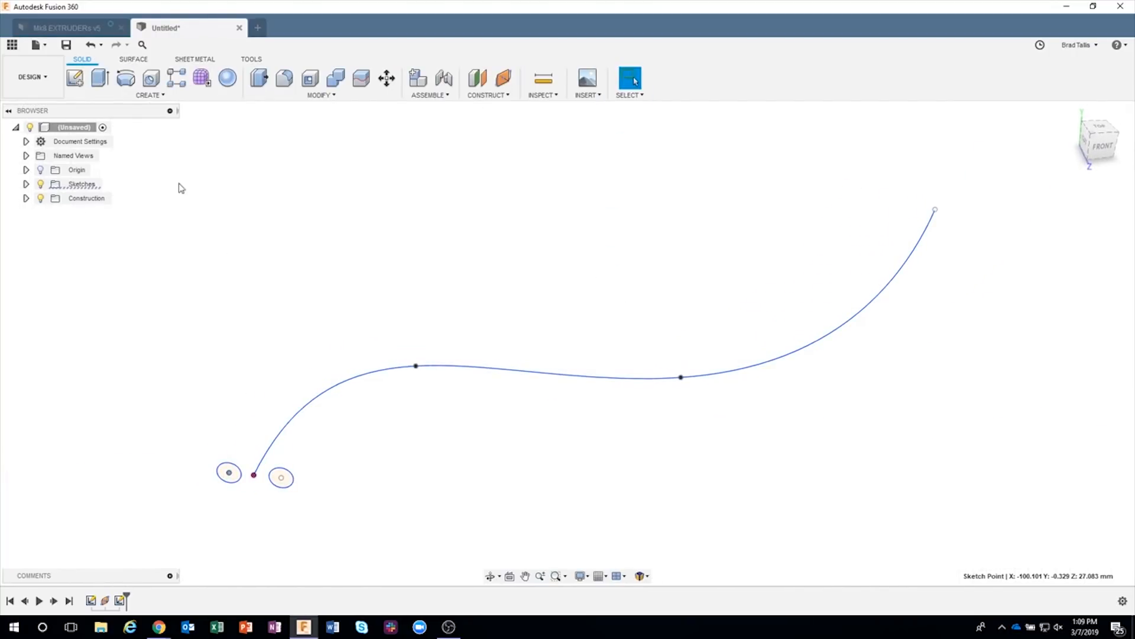
Step: Try a single-path, perpendicular sweep of both 5 mm circles along the 3D spline as a new body
click(147, 96)
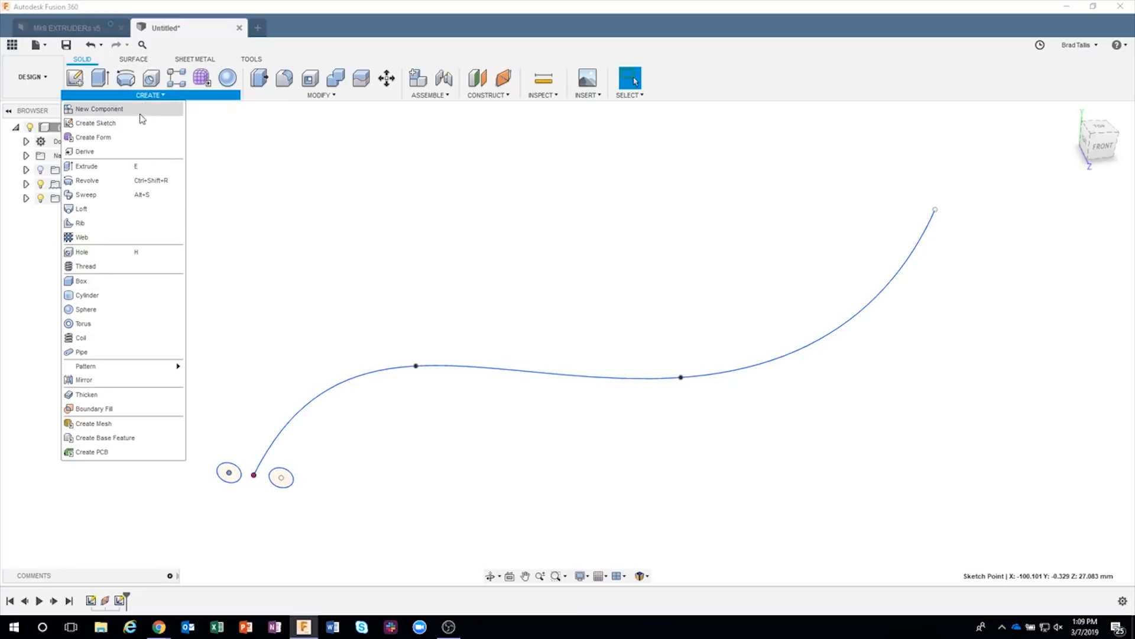
click(108, 195)
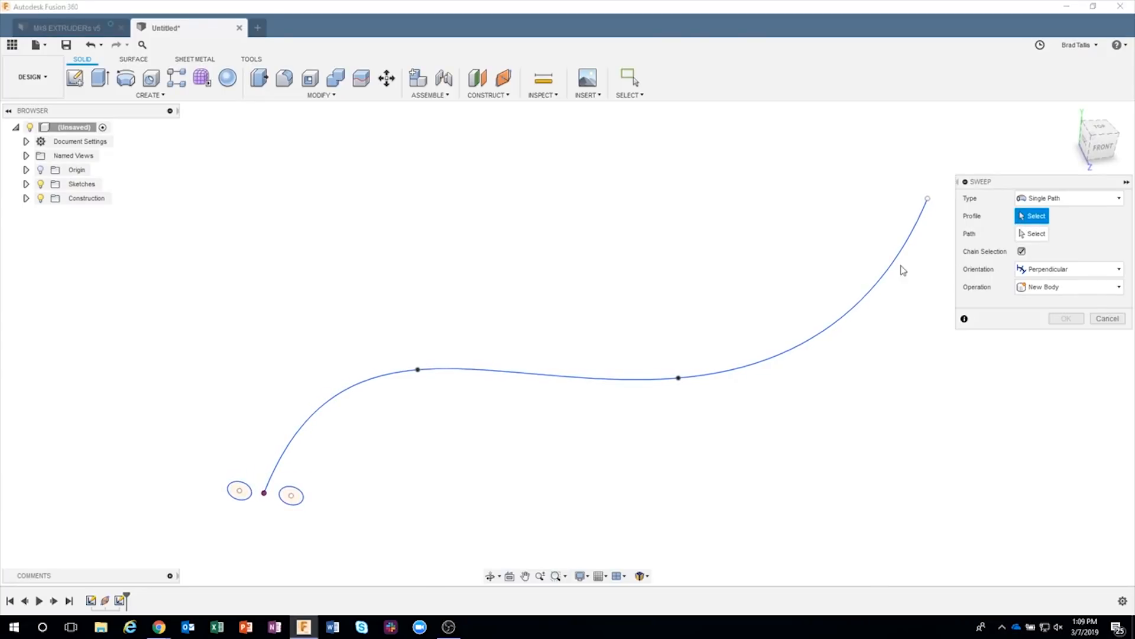
click(295, 491)
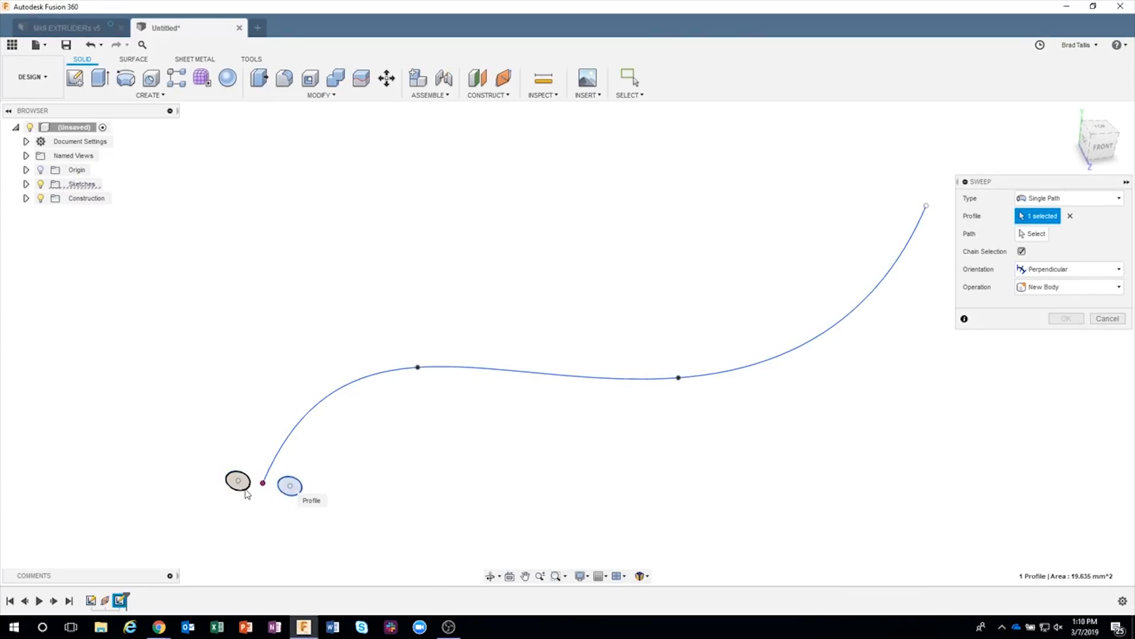
click(245, 491)
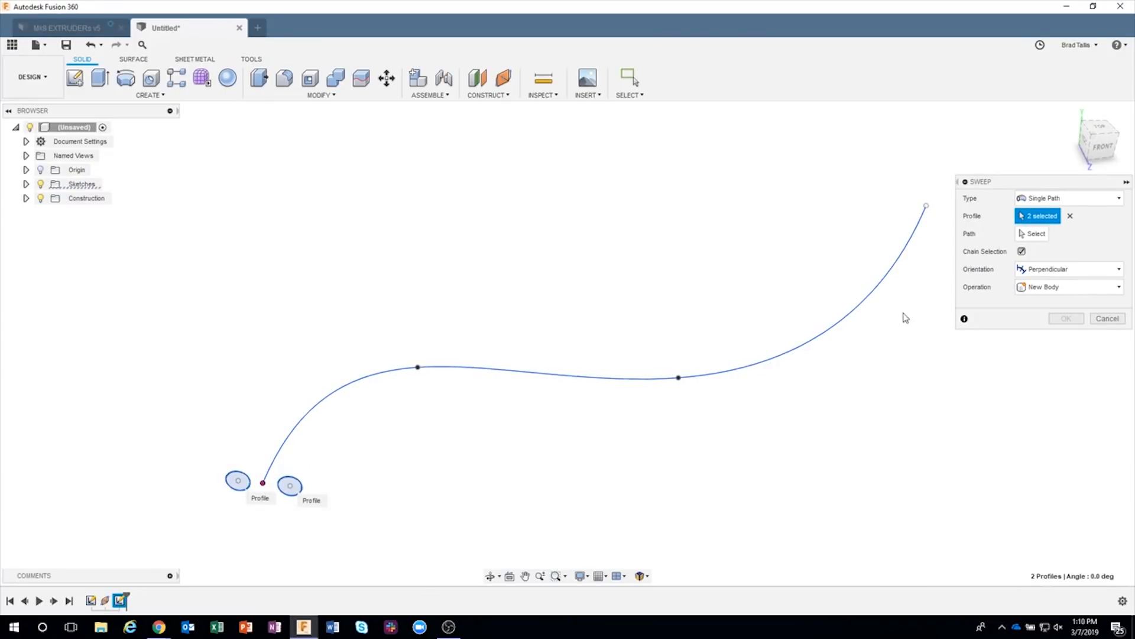
click(1029, 236)
click(350, 387)
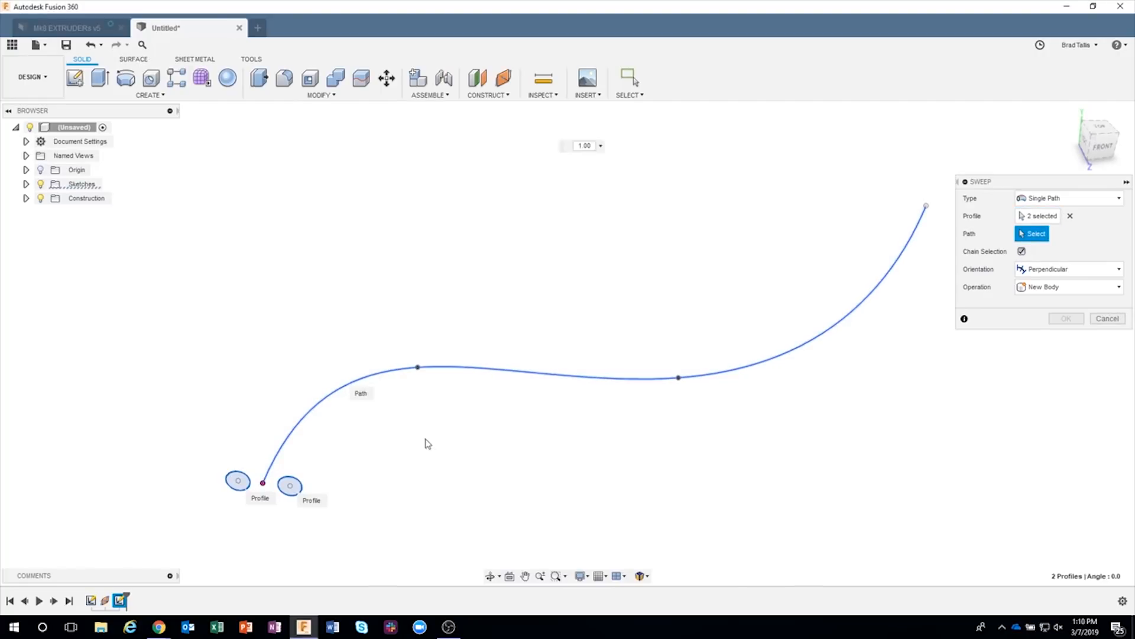
shift+middle_drag(417, 530, 332, 484)
shift+middle_drag(743, 236, 992, 358)
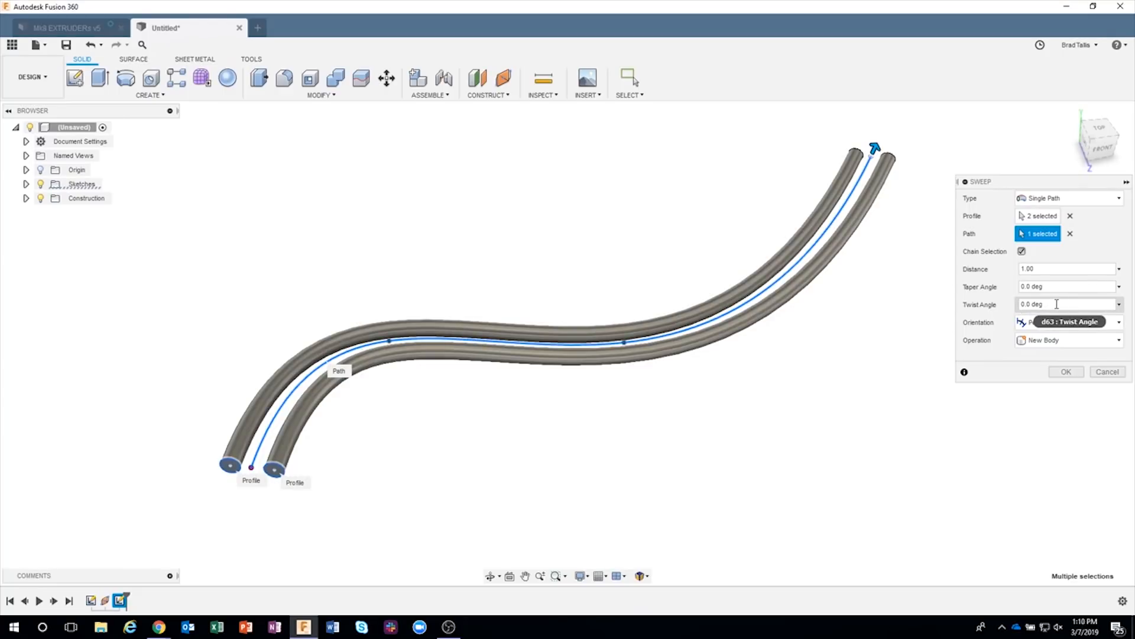
Step: Set the sweep's twist angle to 360 degrees and inspect the twisted preview
drag(1056, 304, 1019, 304)
text(360)
key(Return)
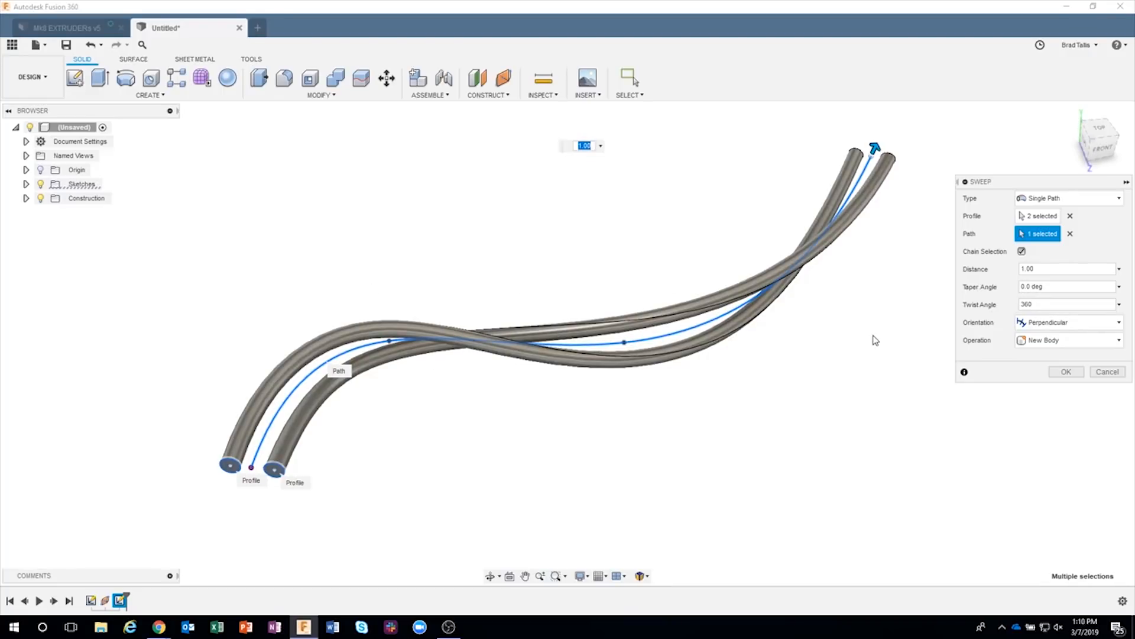
shift+middle_drag(875, 341, 822, 361)
Step: Try twist angles of 360*3 and 360*5 for the two-circle sweep, and cancel the sweep
click(1026, 304)
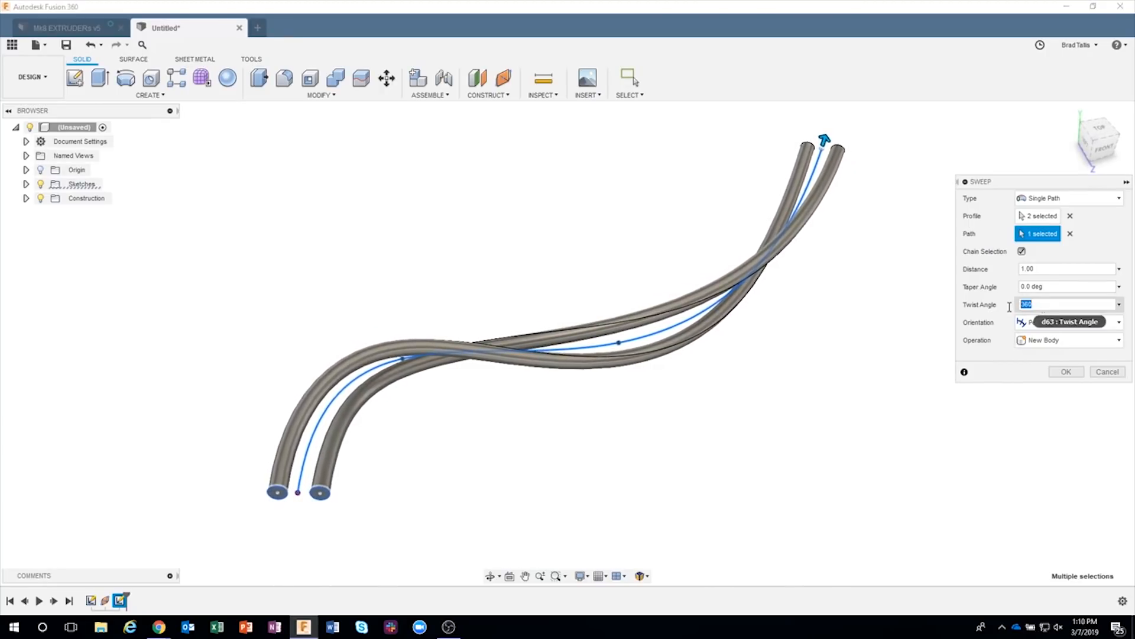
click(1030, 304)
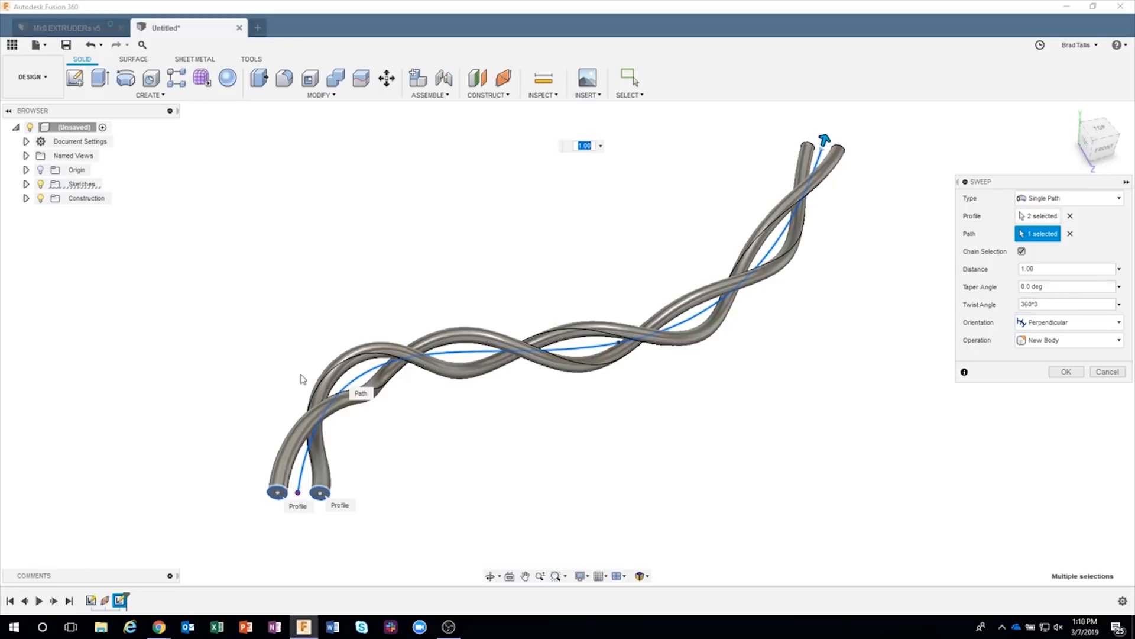
shift+middle_drag(840, 225, 691, 460)
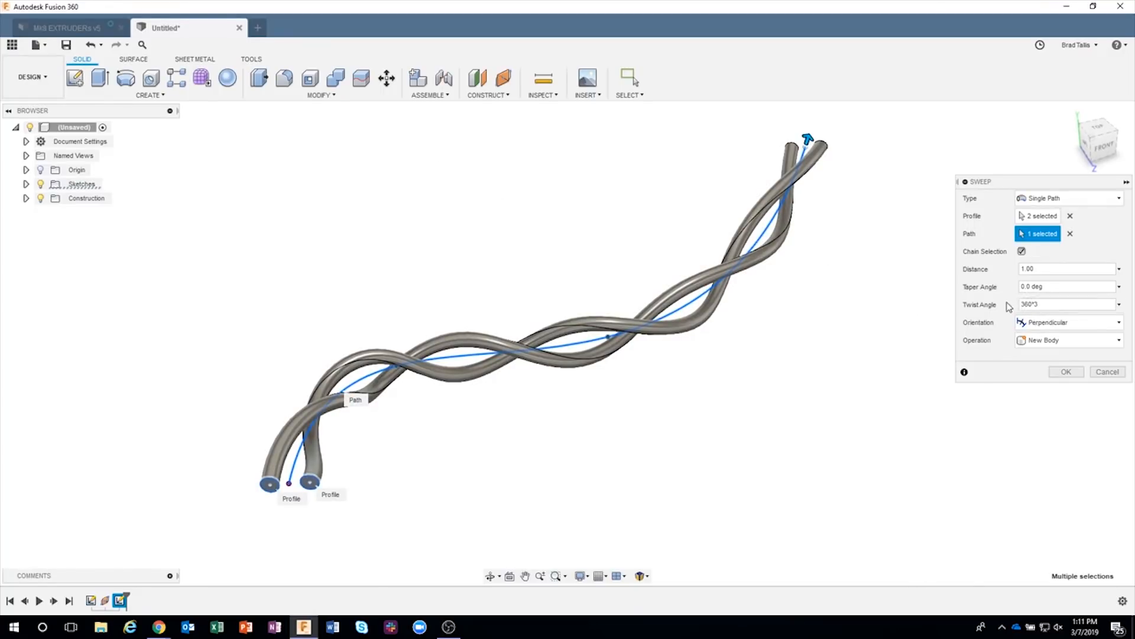
double_click(1045, 305)
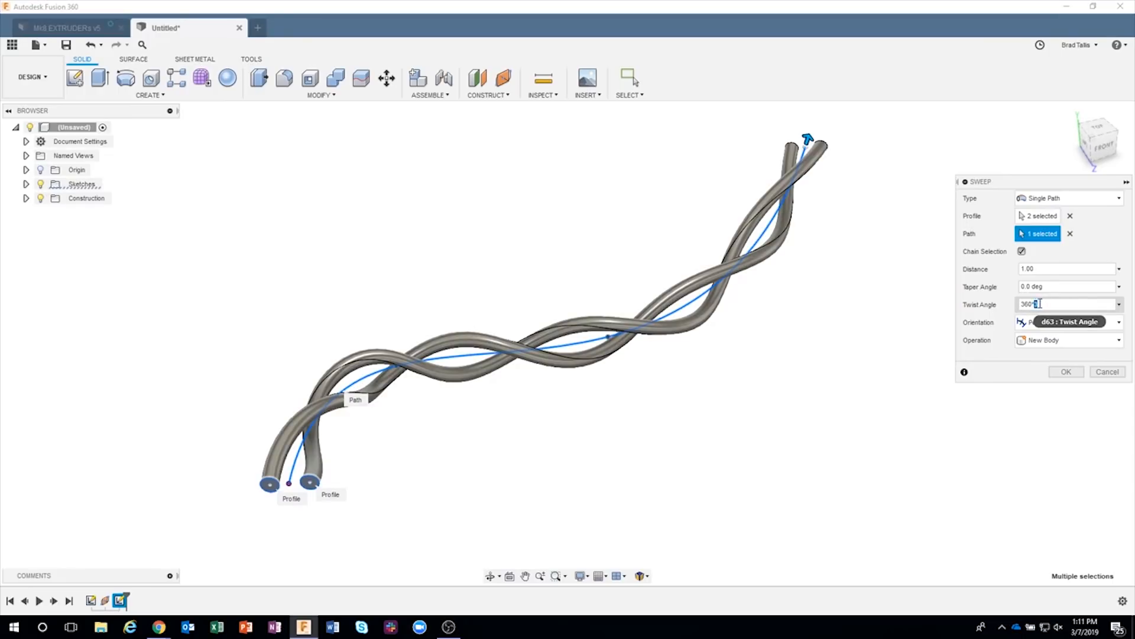
key(Return)
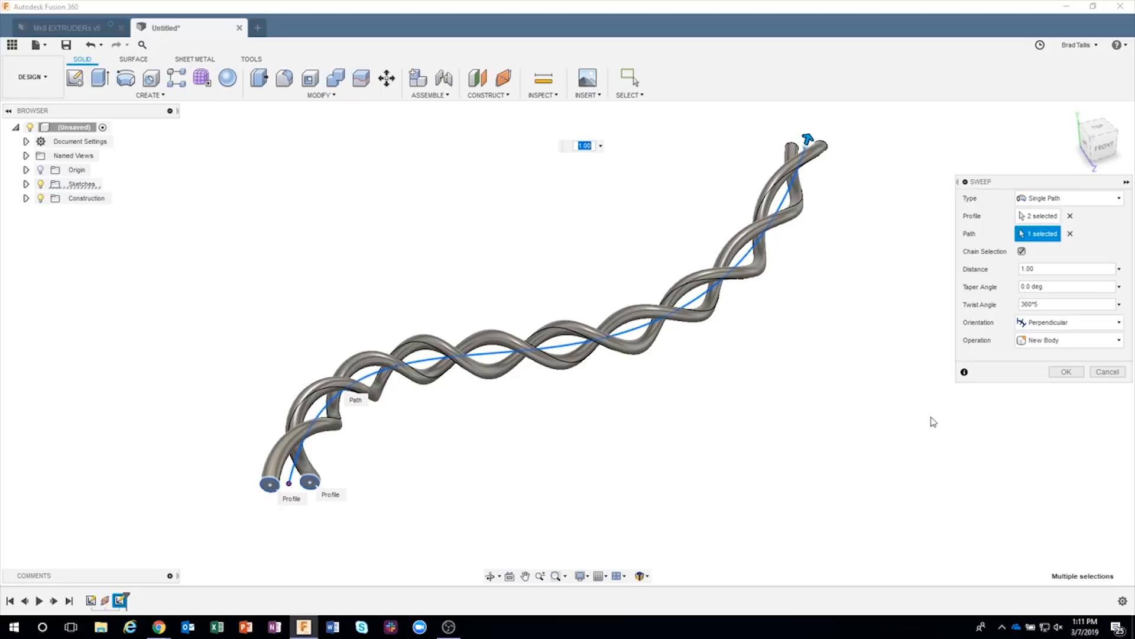
click(1106, 372)
Step: Show the origin planes and create a construction plane offset about 32 mm from the XY plane
shift+middle_drag(337, 217, 277, 204)
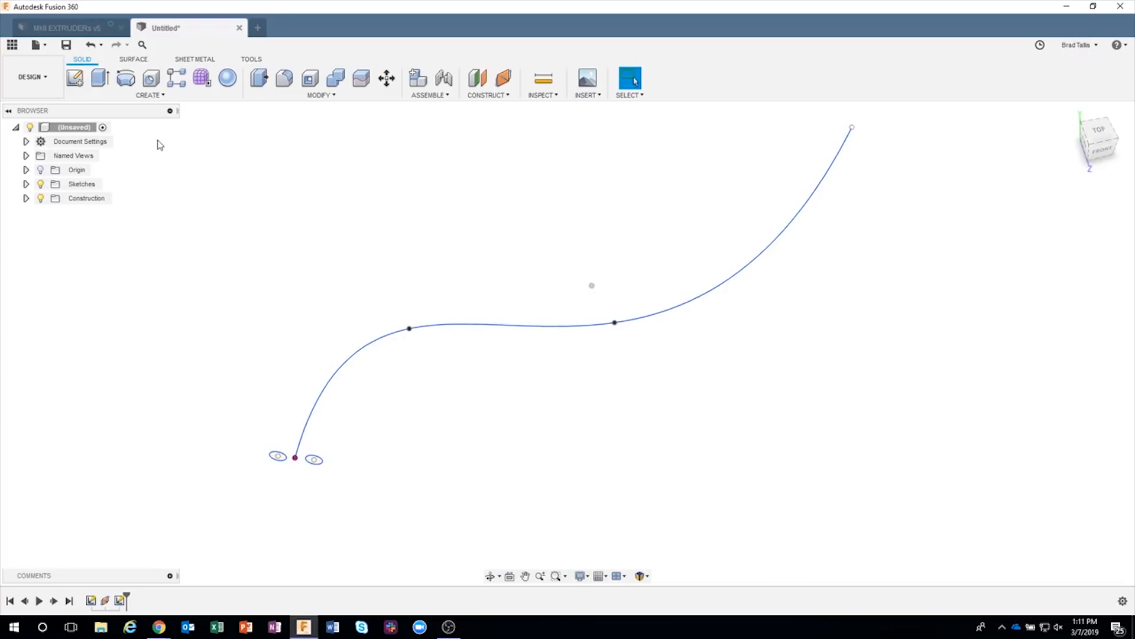
click(41, 170)
shift+middle_drag(554, 118, 551, 122)
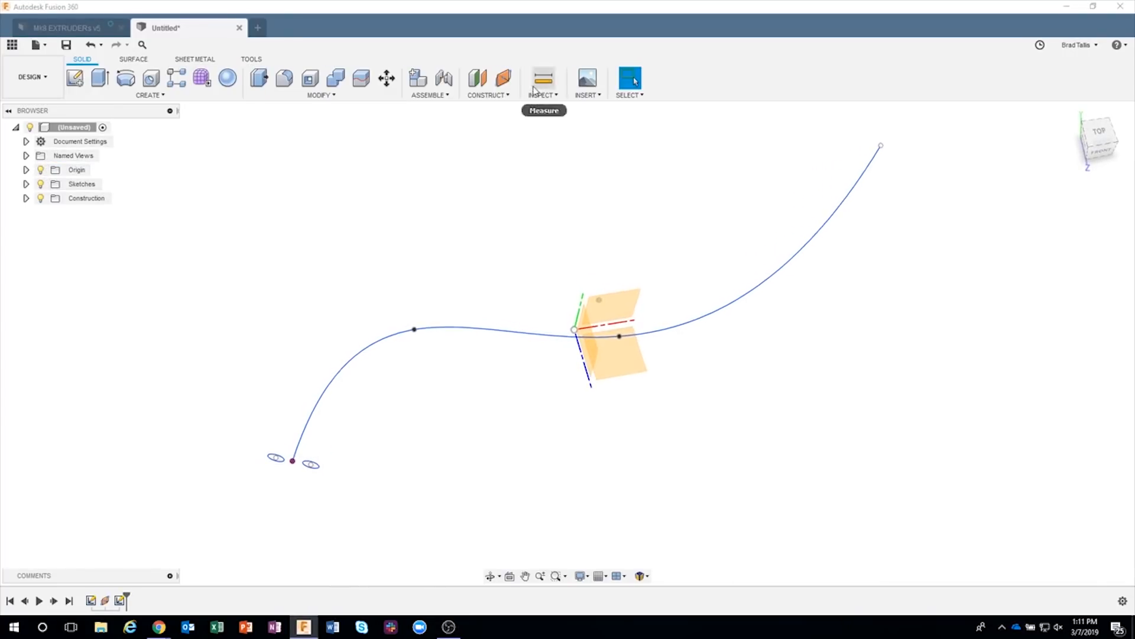
click(478, 78)
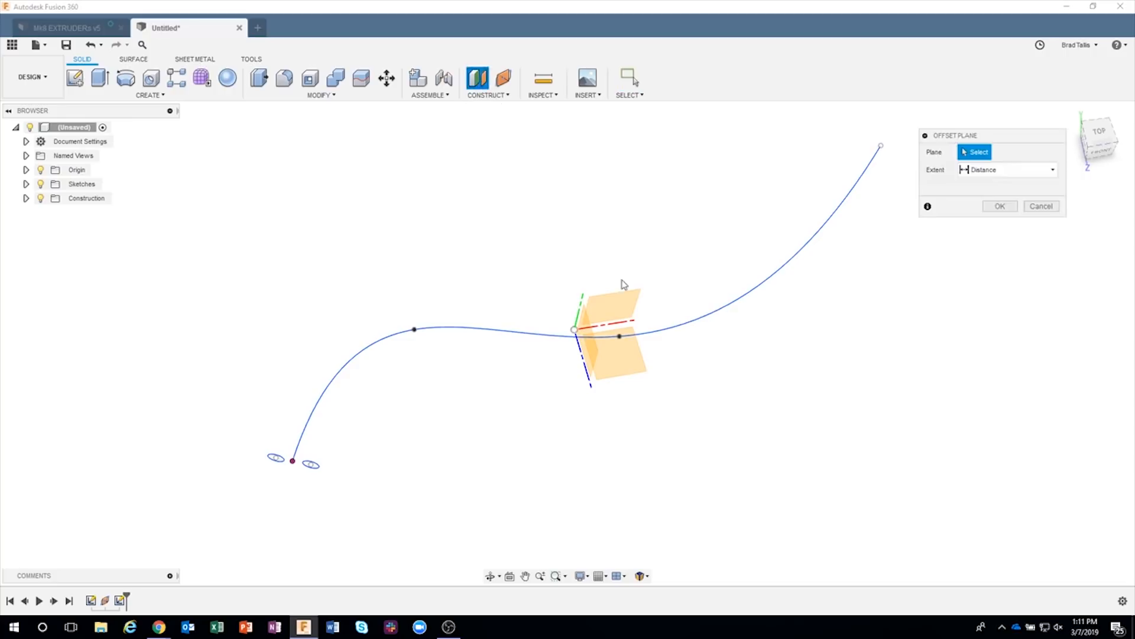
click(615, 311)
drag(616, 314, 646, 423)
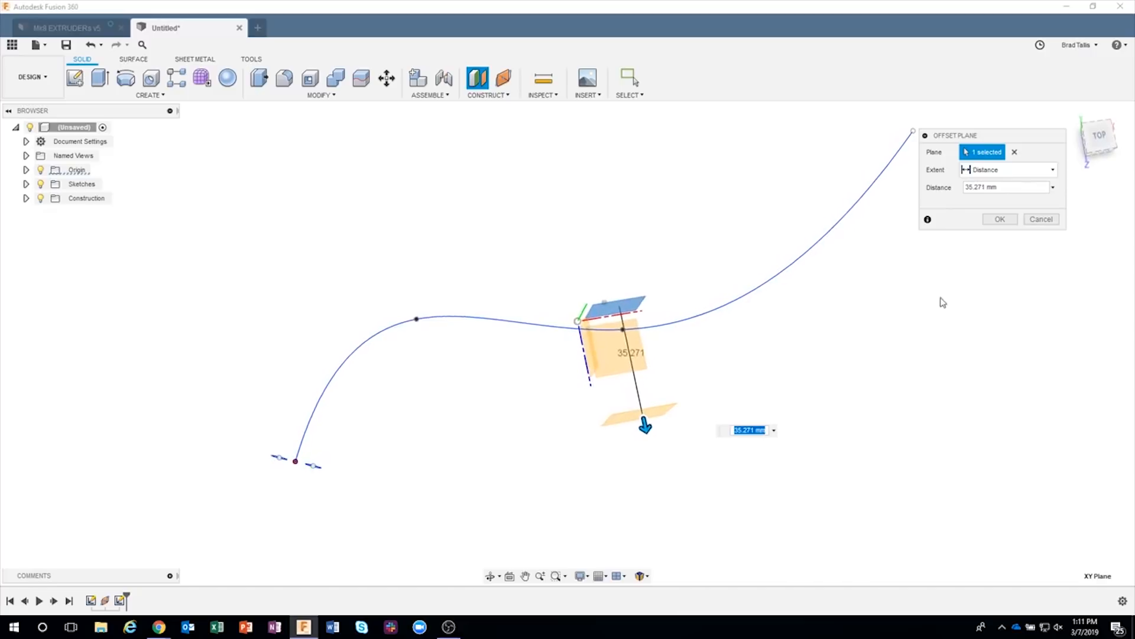
drag(655, 430, 653, 417)
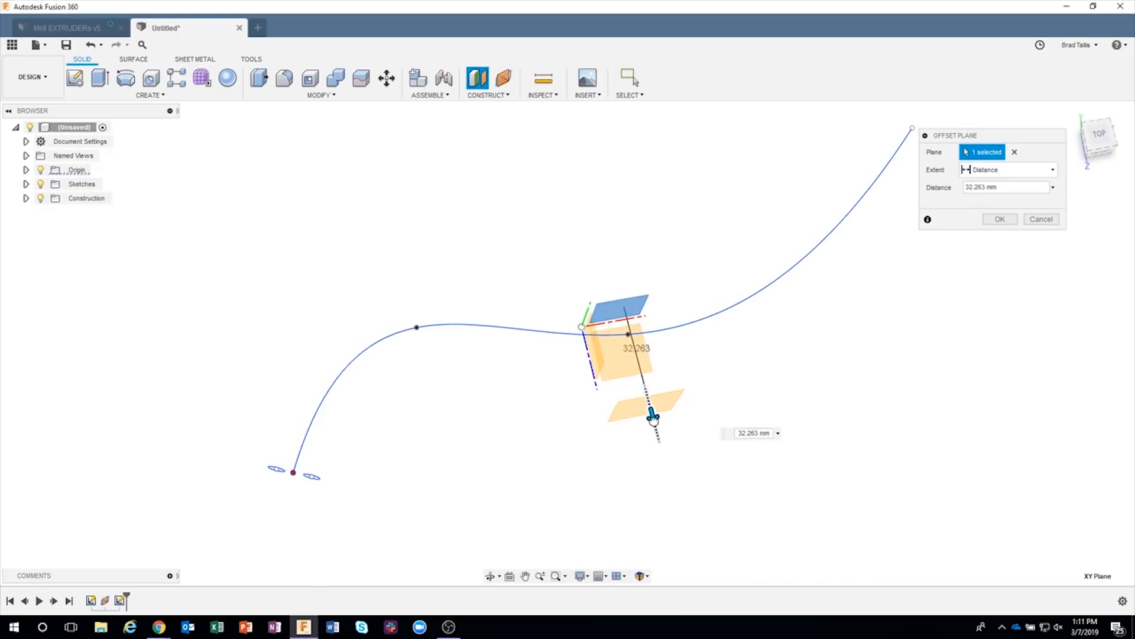
click(1000, 220)
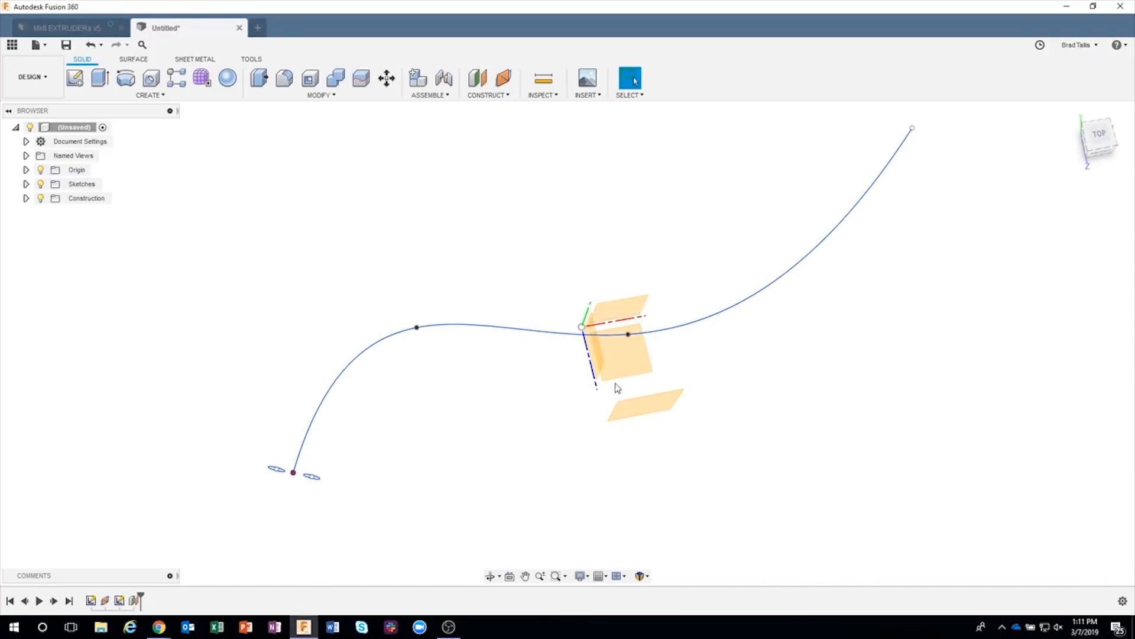
right_click(640, 415)
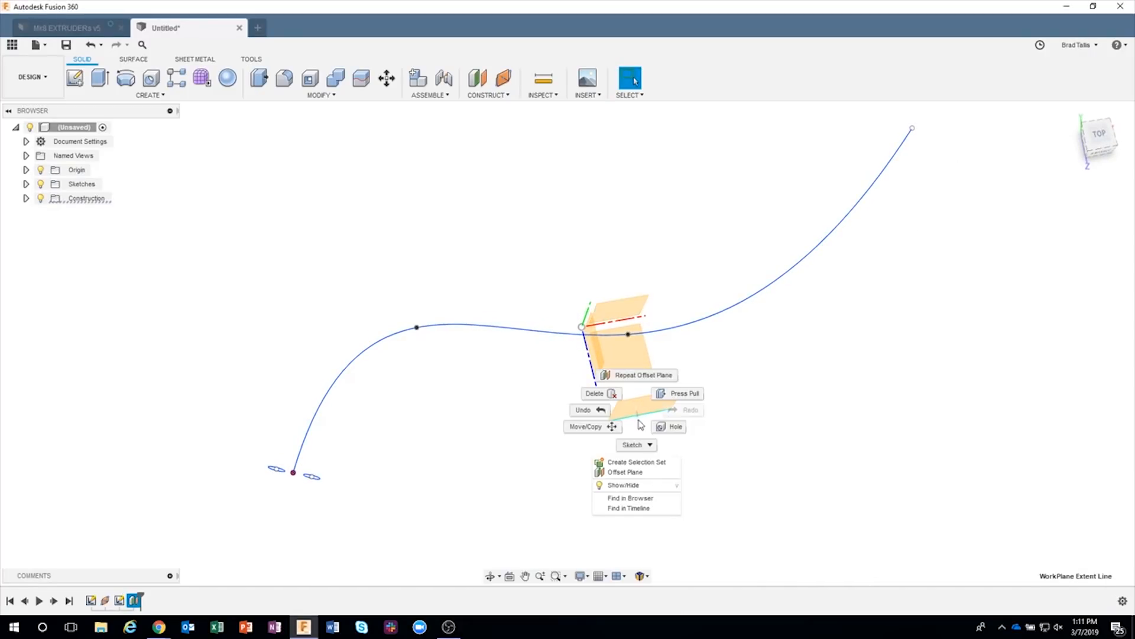
click(725, 461)
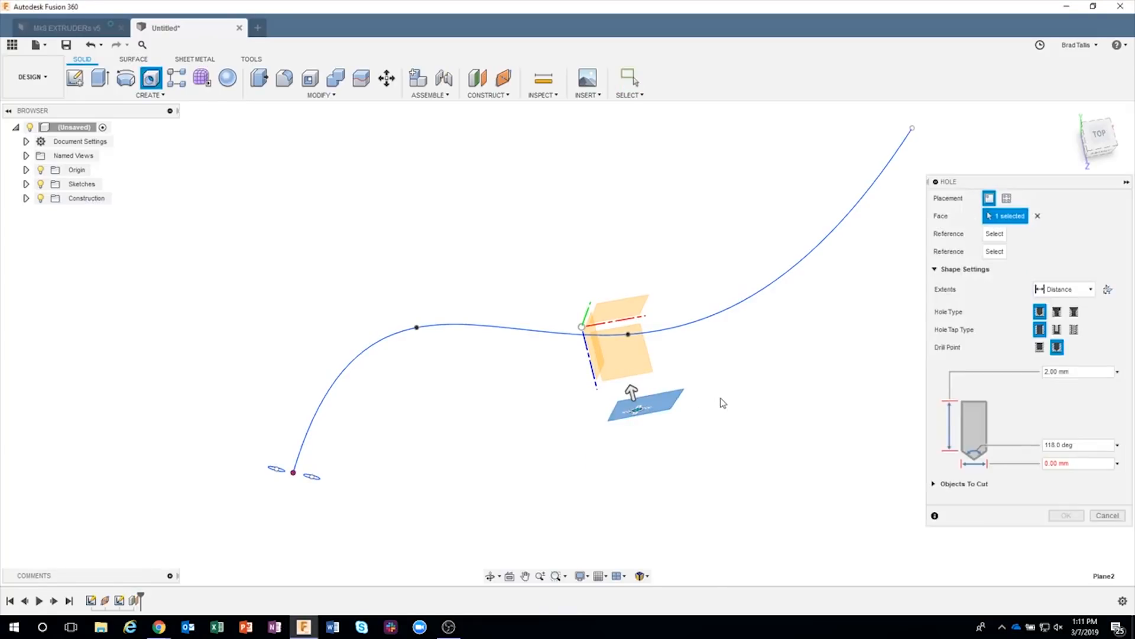
key(Escape)
Step: Sketch a circle about 14 mm in diameter on the new offset plane, centred on the spline's lower end, and finish the sketch
right_click(663, 406)
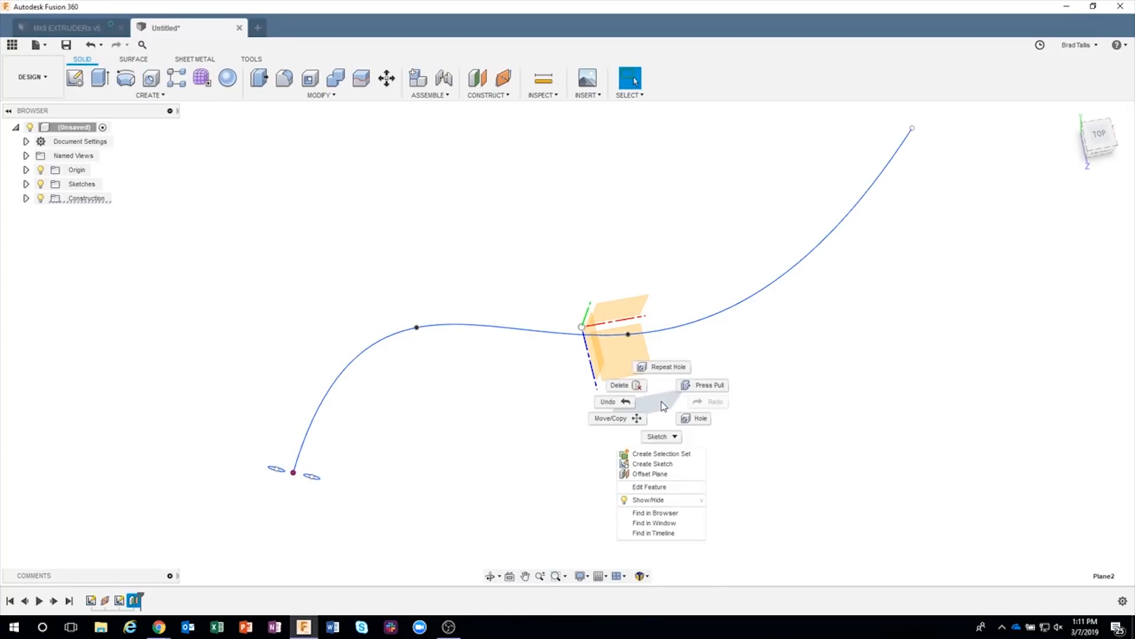
click(659, 463)
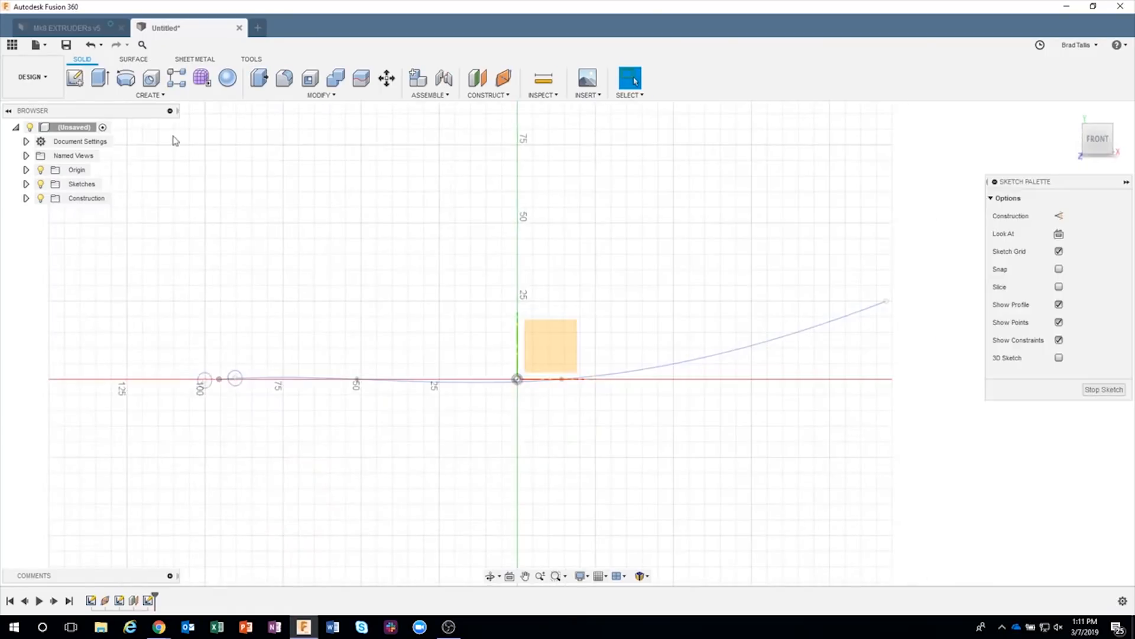
click(125, 78)
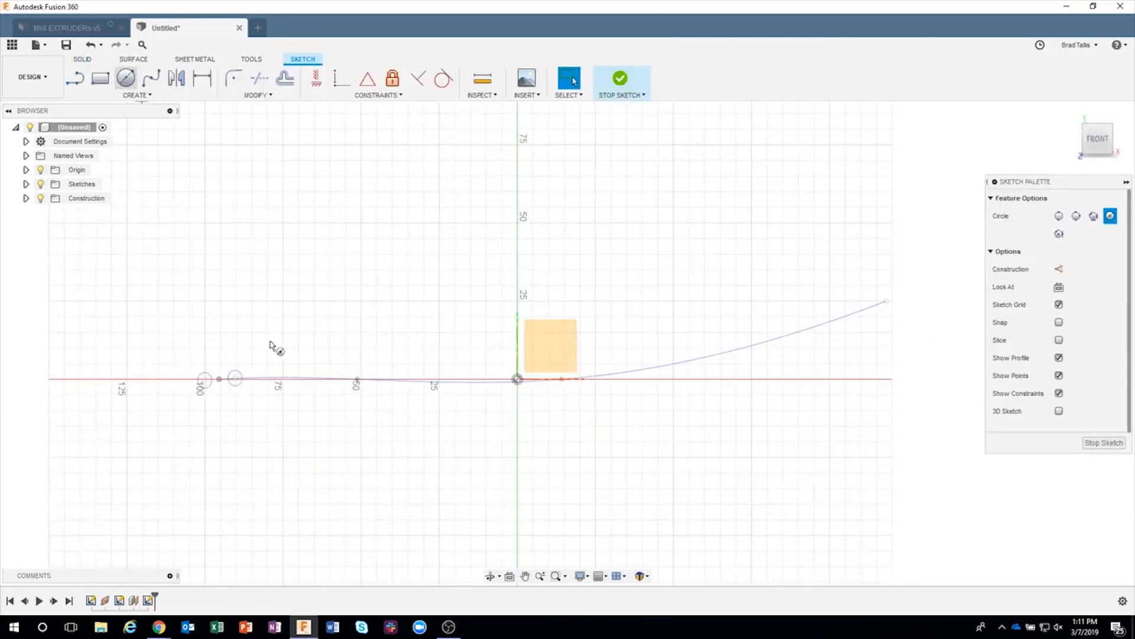
click(219, 379)
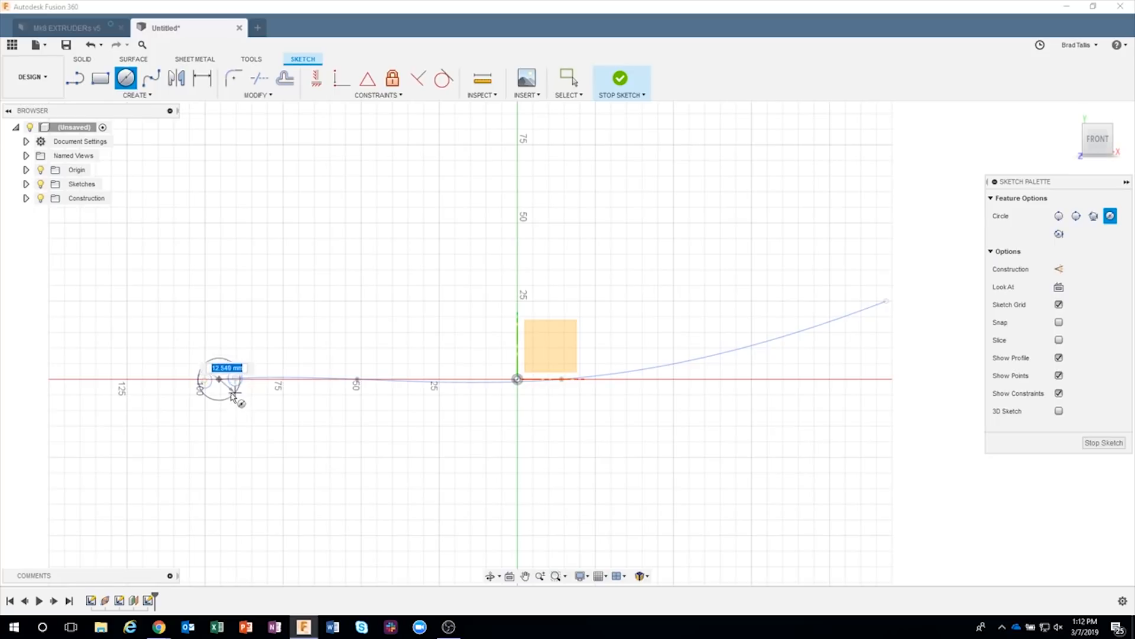
click(235, 394)
click(619, 83)
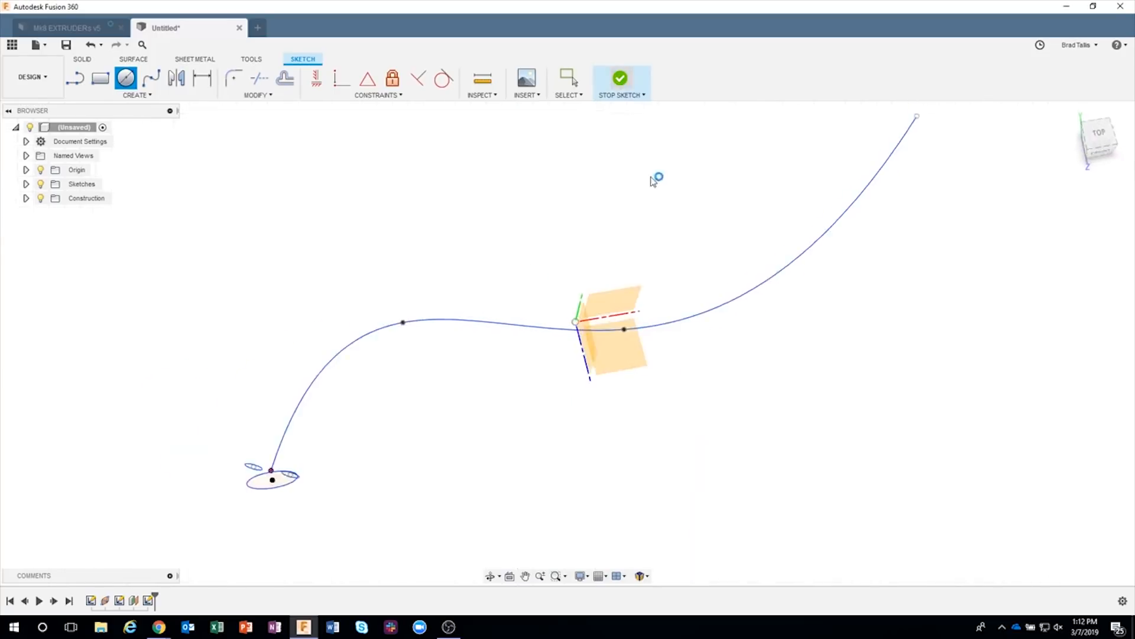
Step: Edit the spline's sketch and move its lower end point about -4.4 mm in X and -15 mm in Y, extending it past the circle's plane
scroll(292, 470, up, 5)
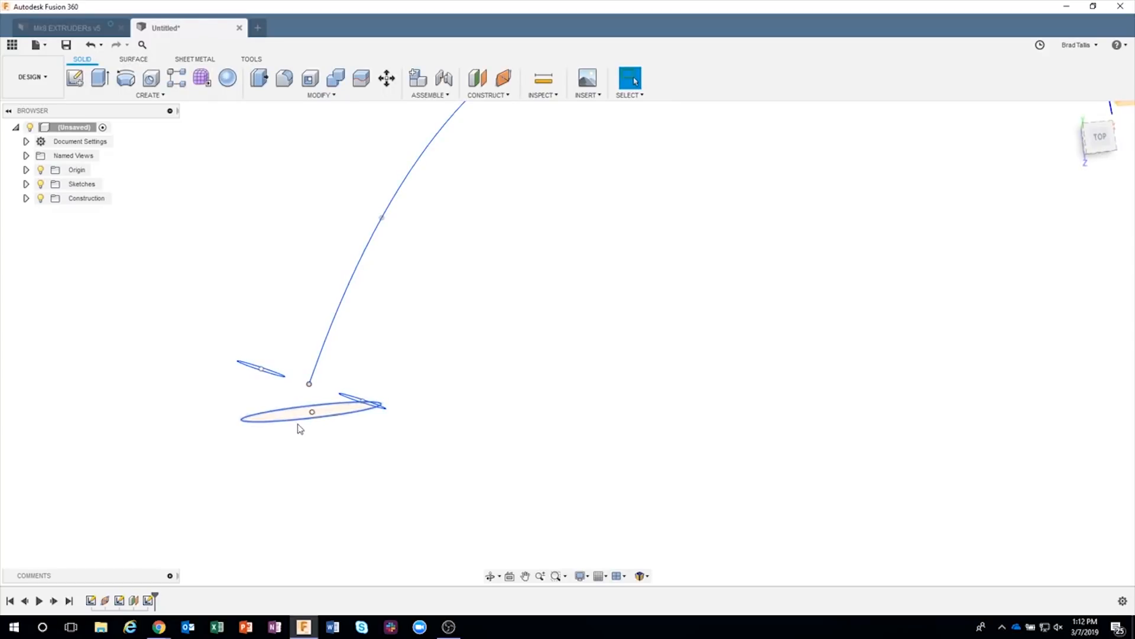
shift+middle_drag(301, 429, 340, 388)
right_click(309, 386)
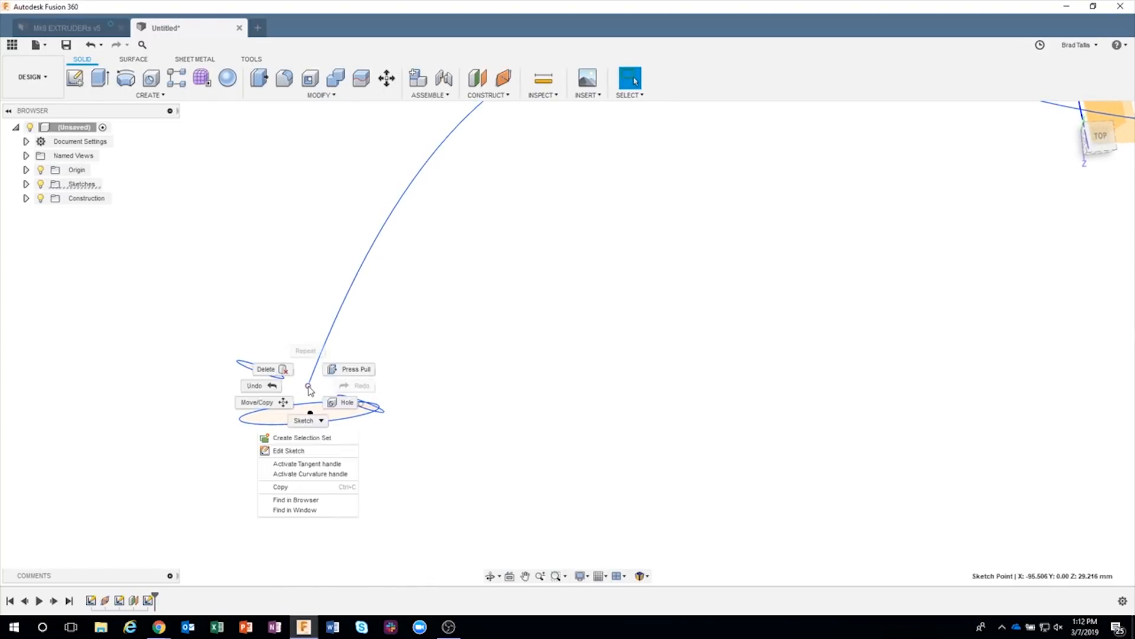
click(299, 451)
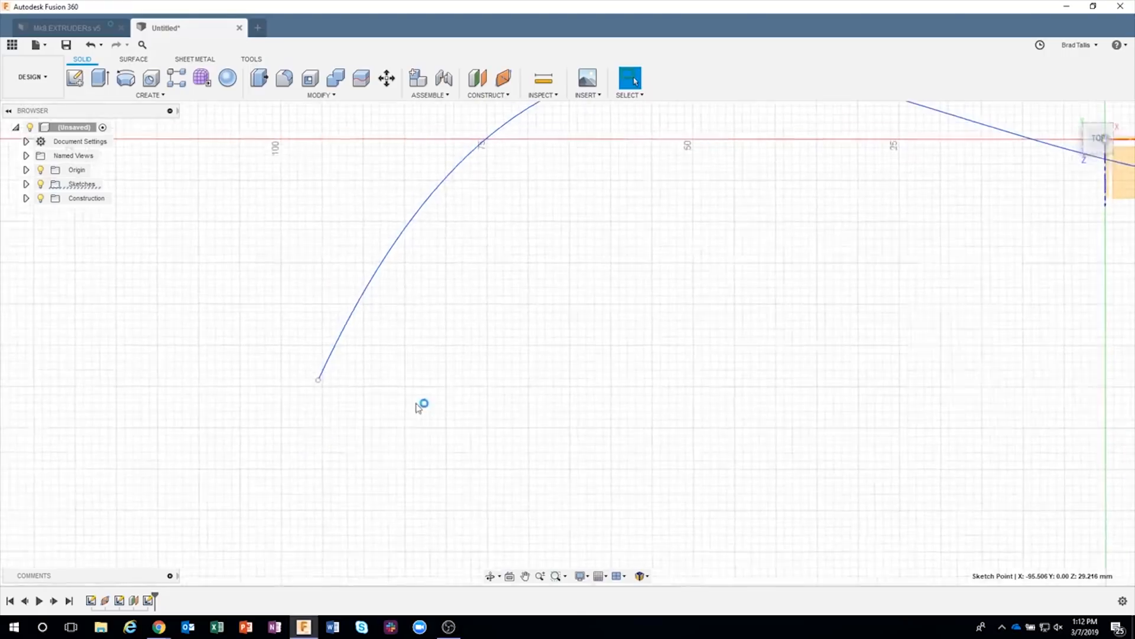
right_click(310, 388)
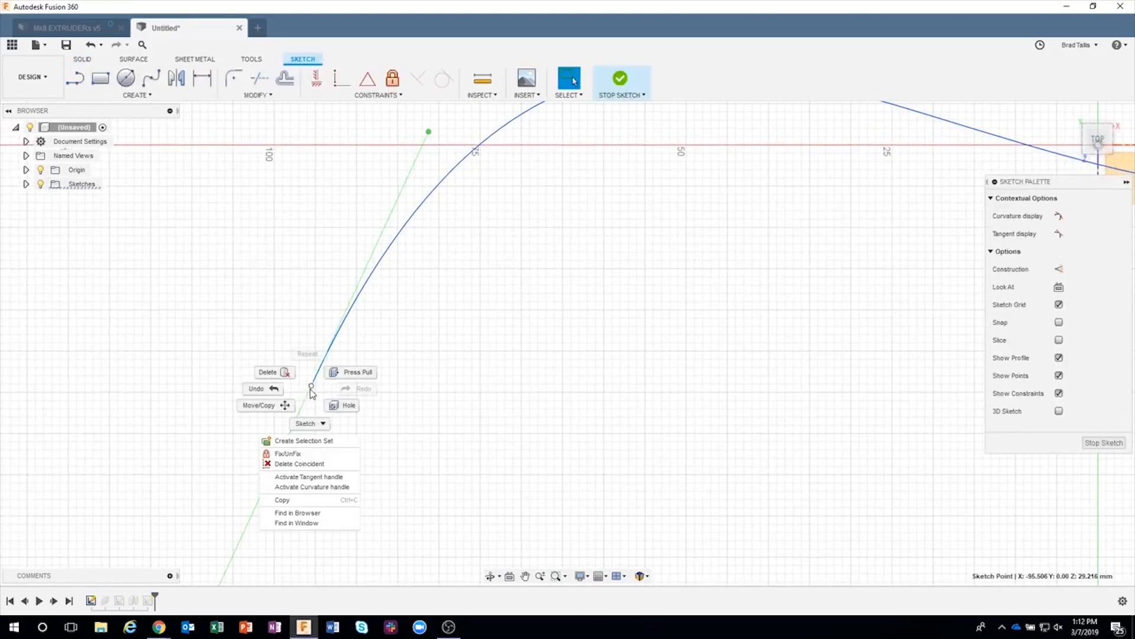
click(268, 407)
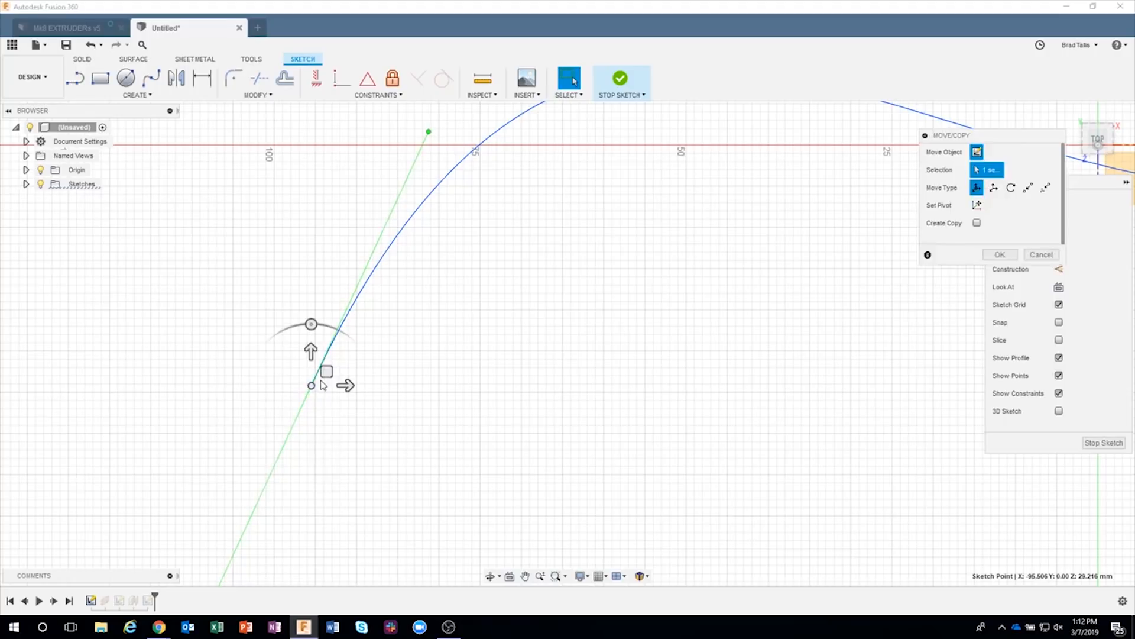
drag(311, 387, 288, 498)
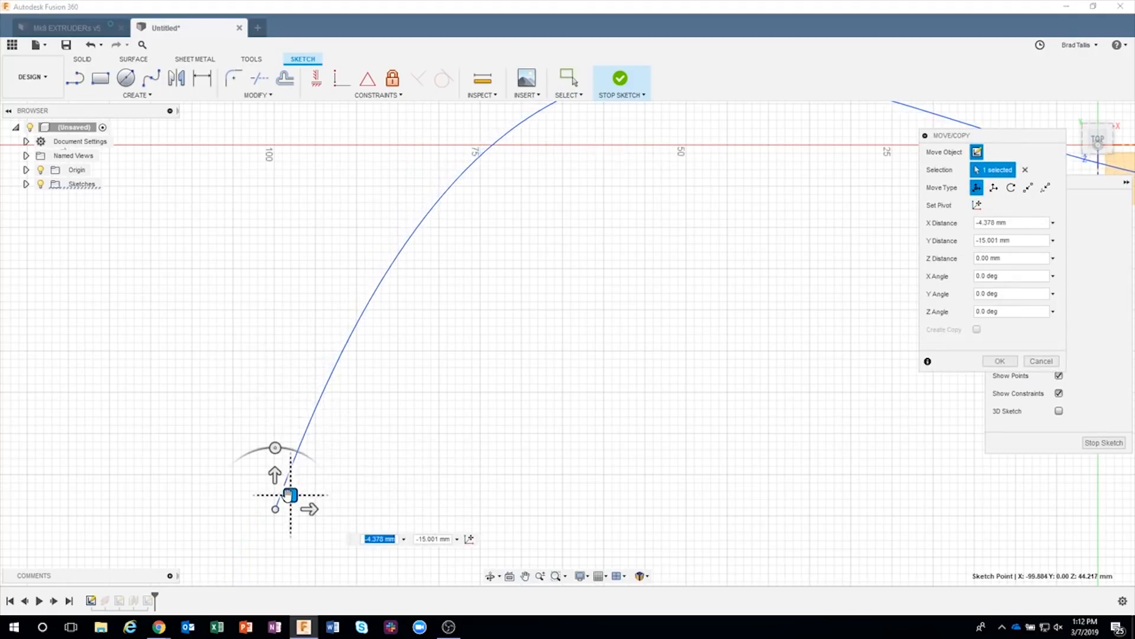
click(620, 78)
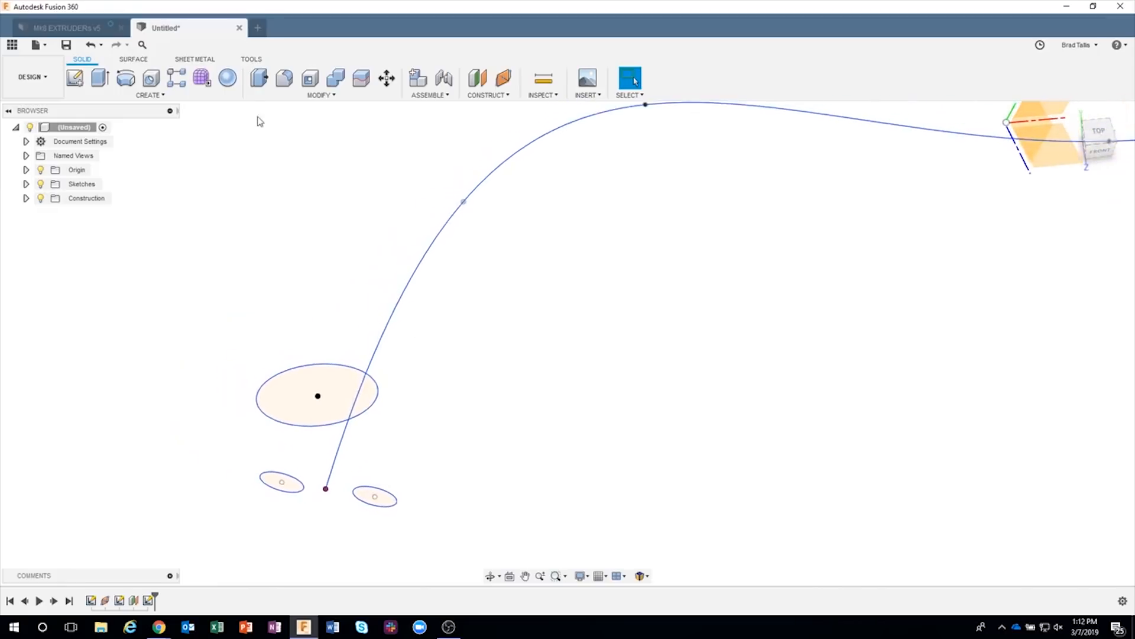
Step: Try a single-path, perpendicular sweep of the large circle along the spline as a new body, inspect the preview, and cancel it
click(150, 95)
click(129, 196)
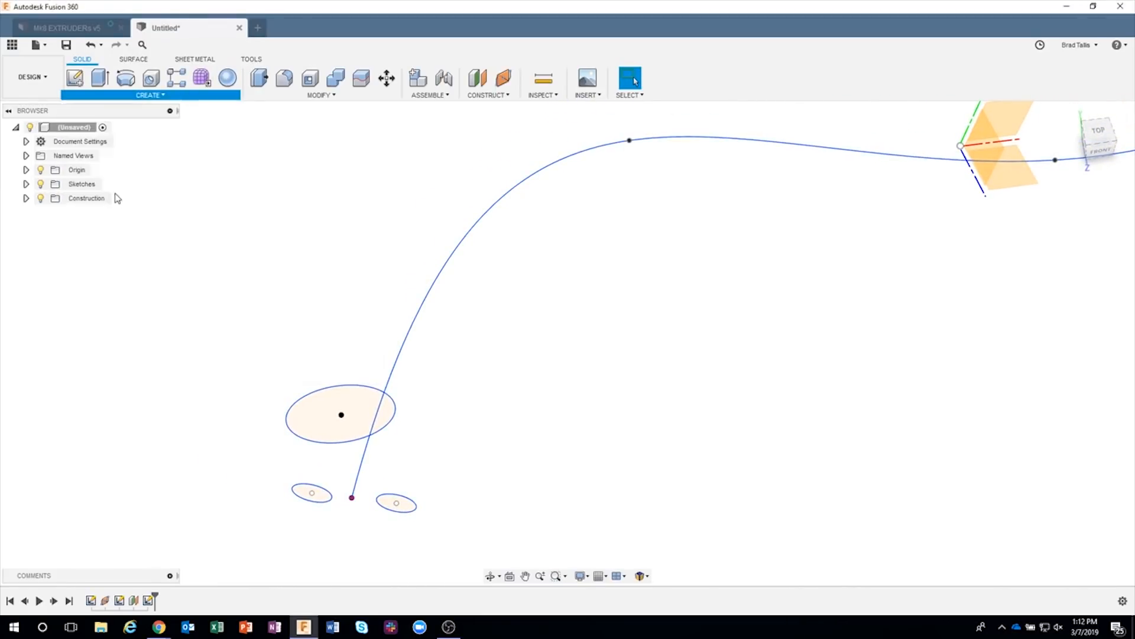
click(353, 424)
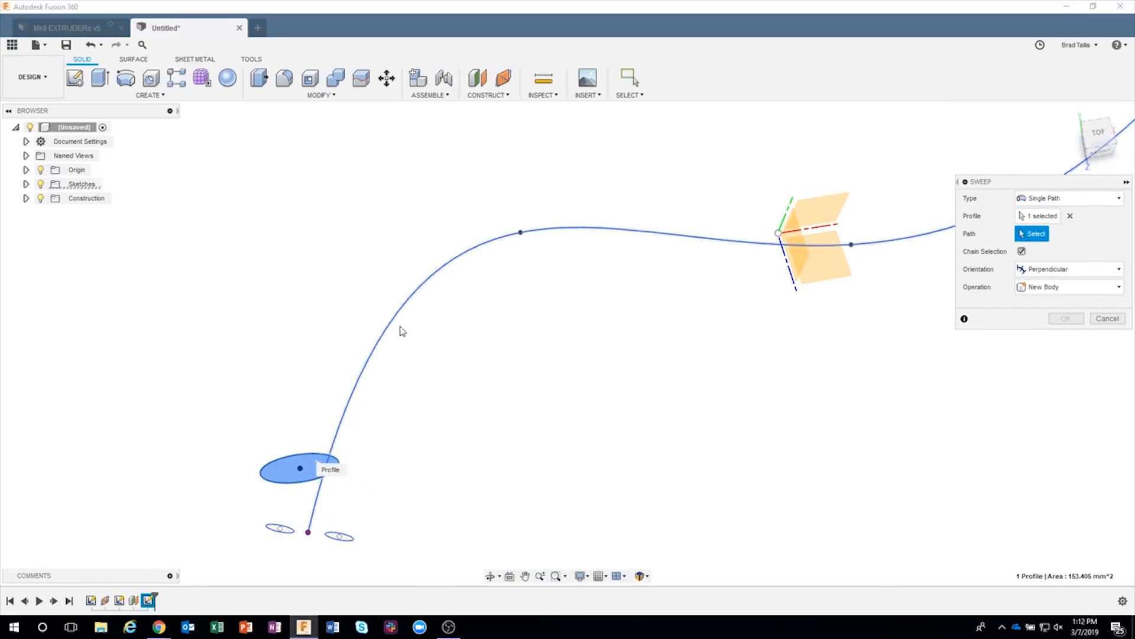
click(371, 358)
shift+middle_drag(426, 416, 289, 368)
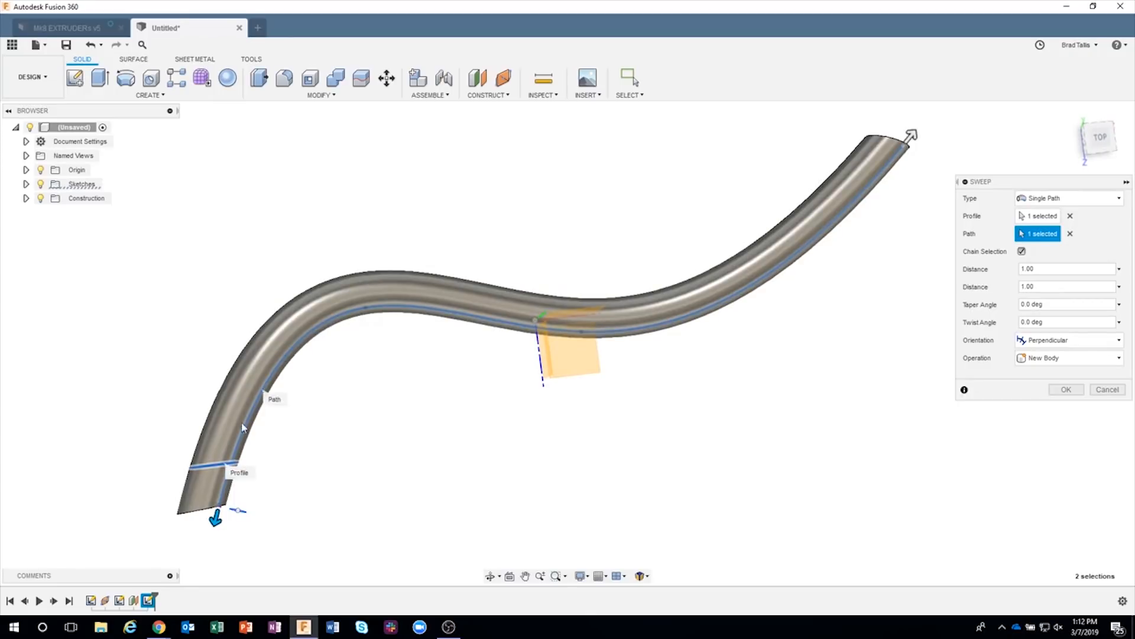
shift+middle_drag(694, 302, 306, 543)
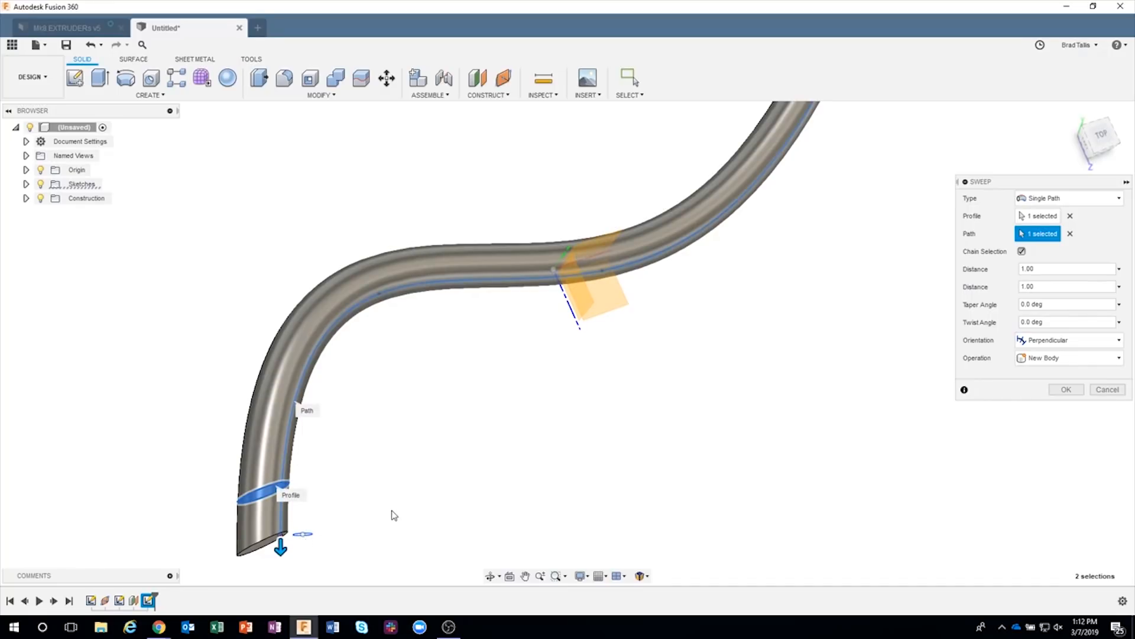
click(1067, 389)
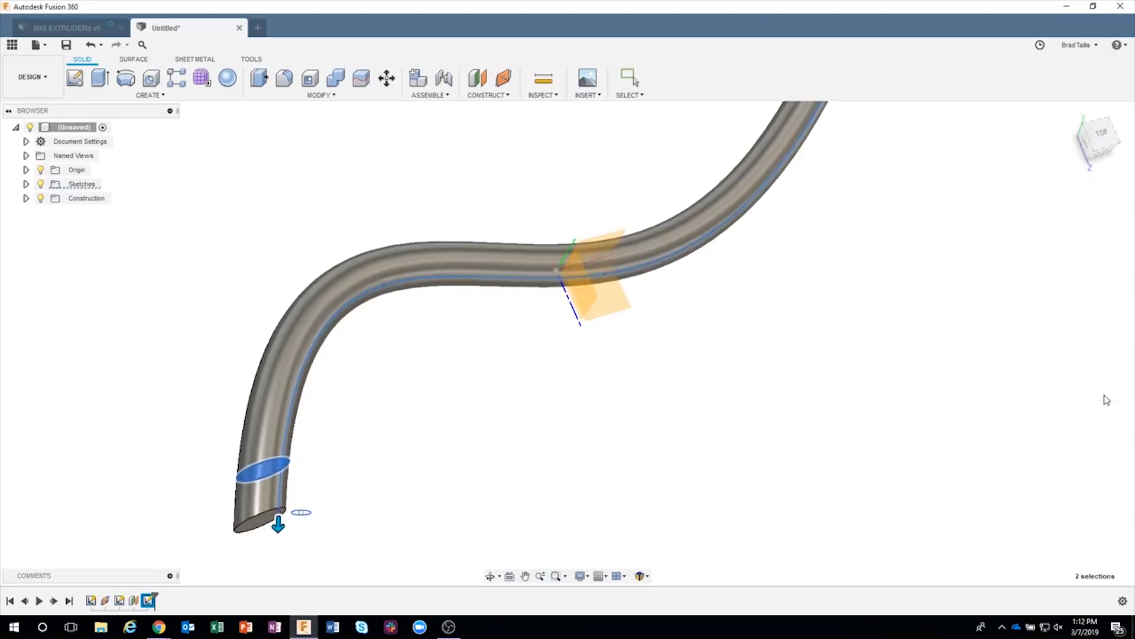
Step: Try to move the spline's fit point near the origin about 17.4 mm in X and -4.3 mm in Y, and cancel the move
scroll(701, 406, down, 3)
shift+middle_drag(702, 406, 326, 443)
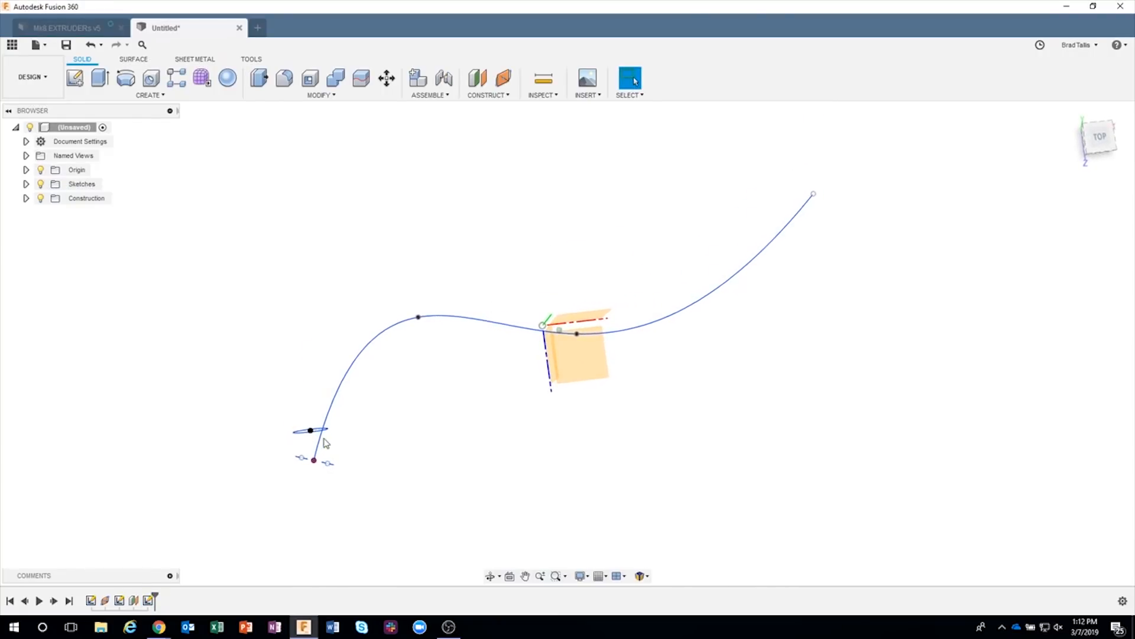
shift+middle_drag(635, 344, 569, 342)
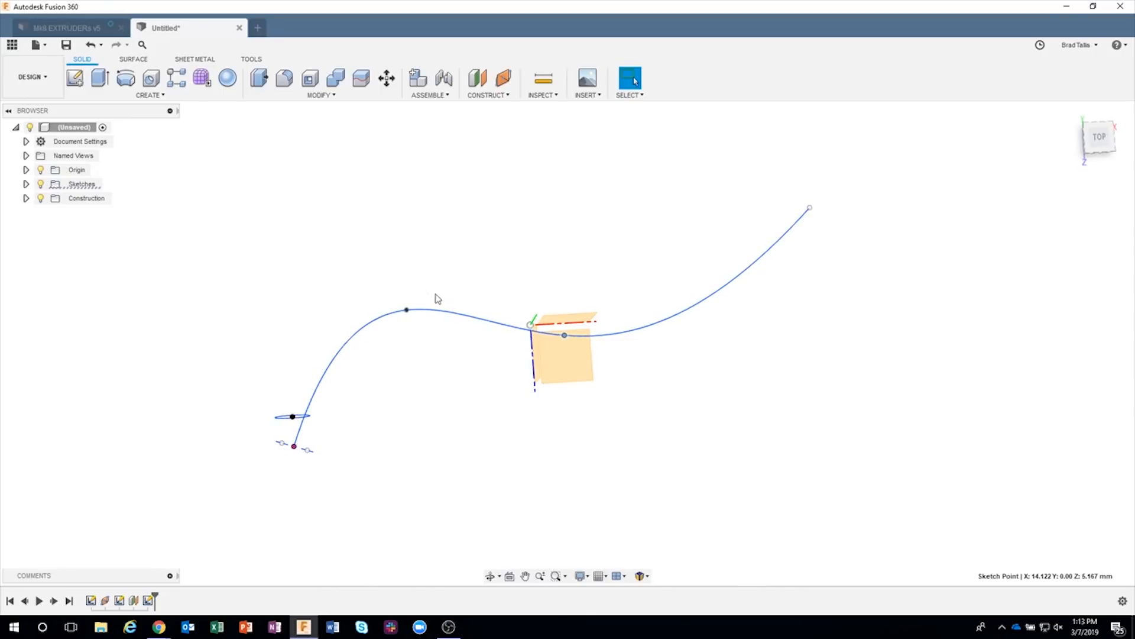
shift+middle_drag(351, 189, 349, 202)
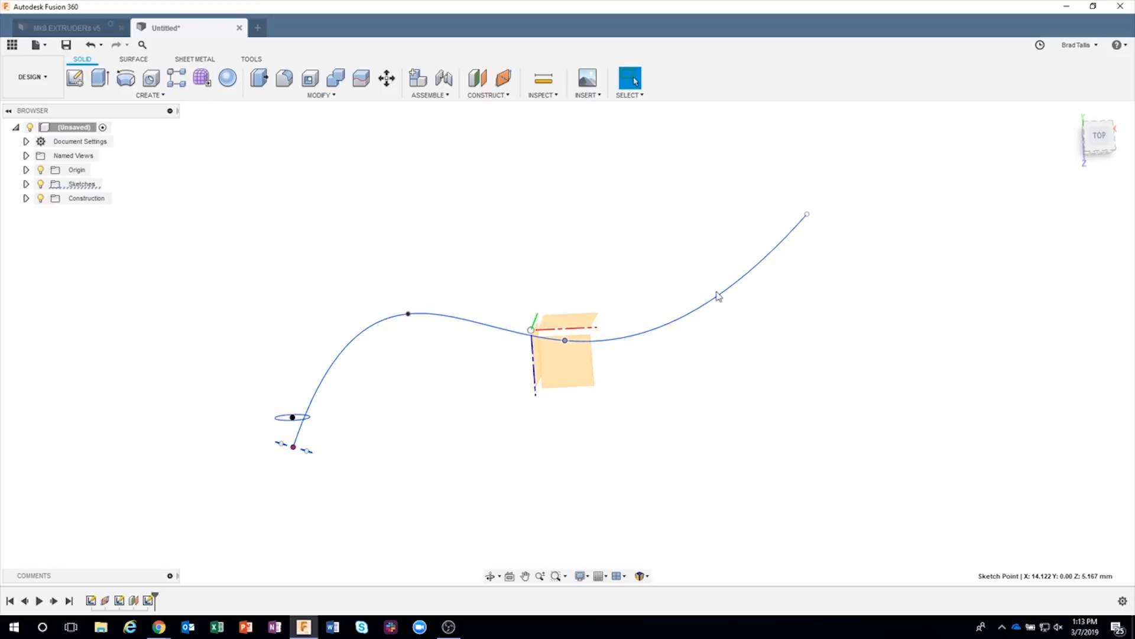
click(461, 320)
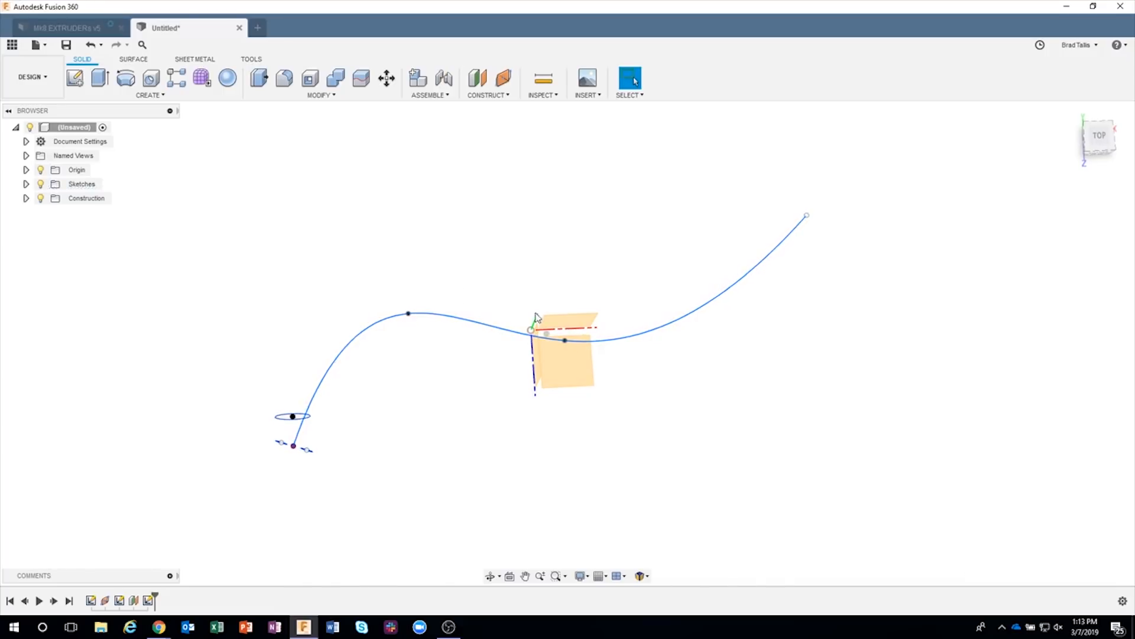
right_click(564, 342)
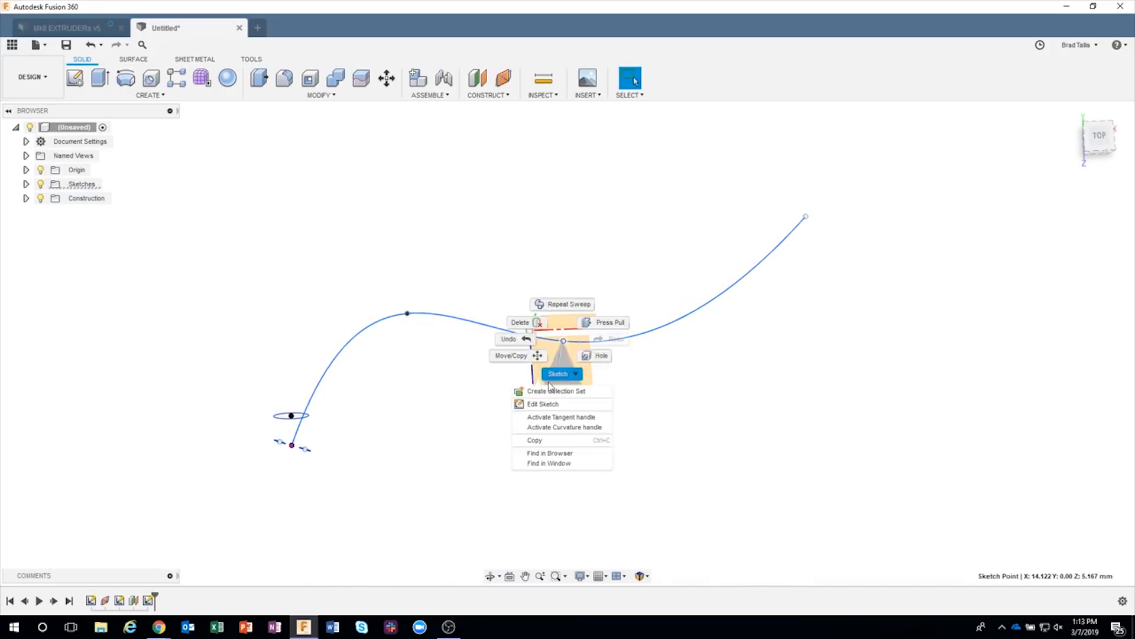
click(512, 355)
shift+middle_drag(592, 342, 576, 349)
drag(553, 333, 593, 341)
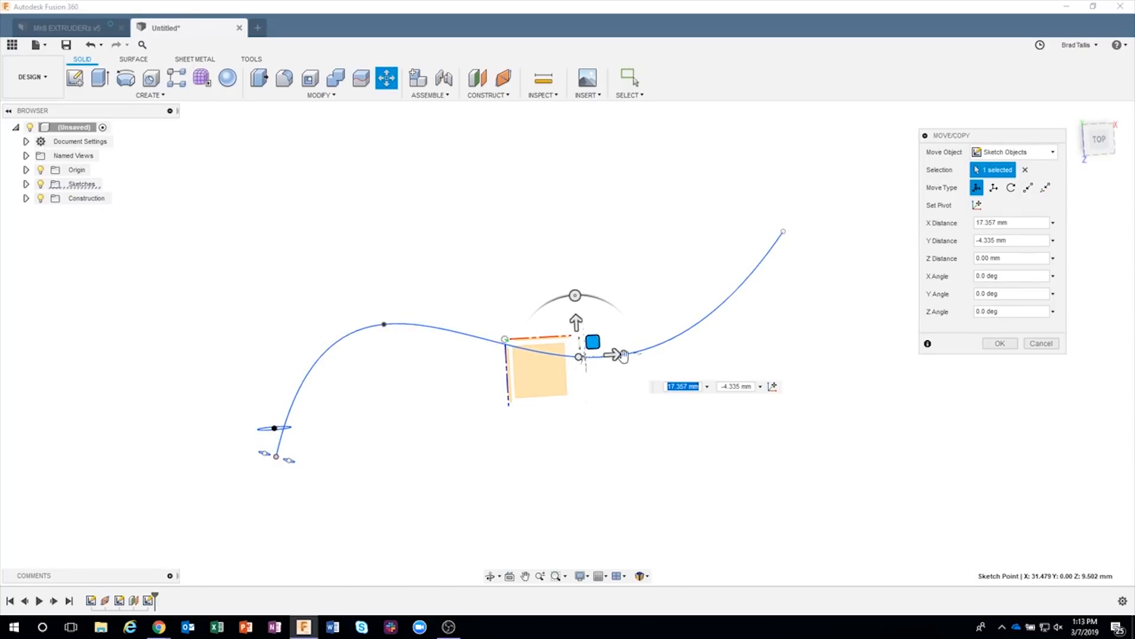
click(1041, 343)
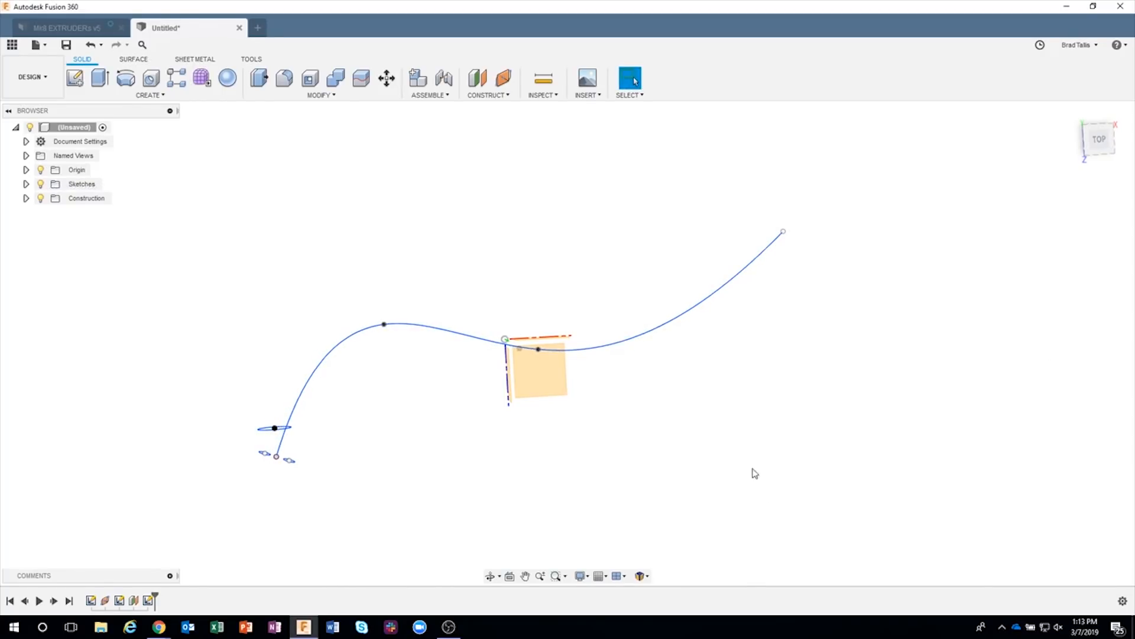
shift+middle_drag(756, 473, 730, 443)
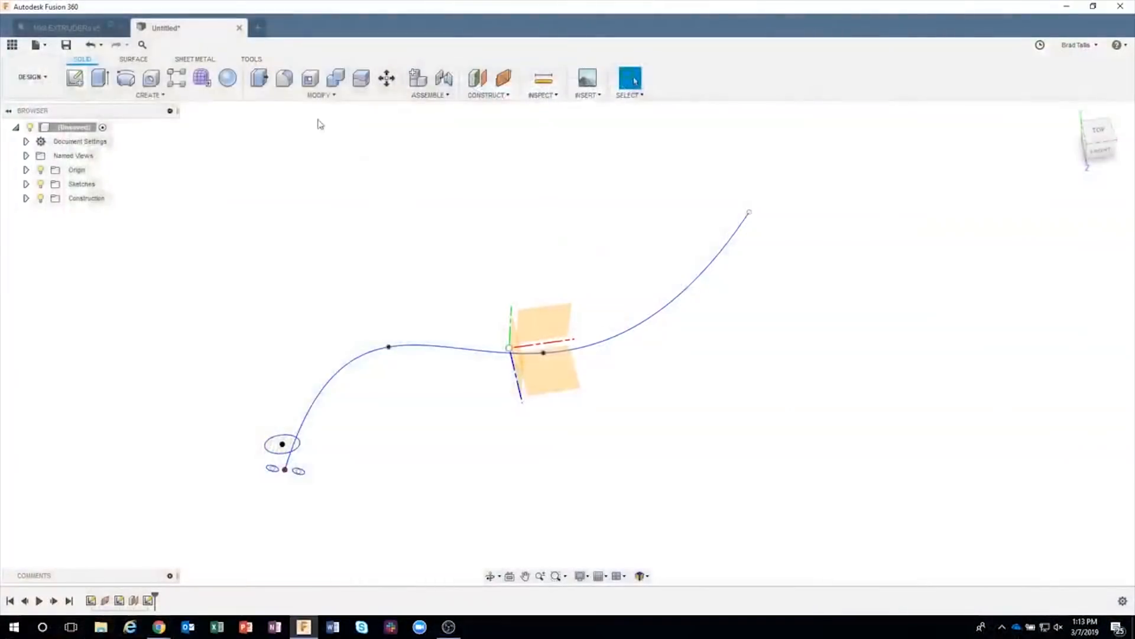
Step: Switch to the Mk8 EXTRUDERs v5 design and create an activated empty component named Hotend_Wires
click(95, 29)
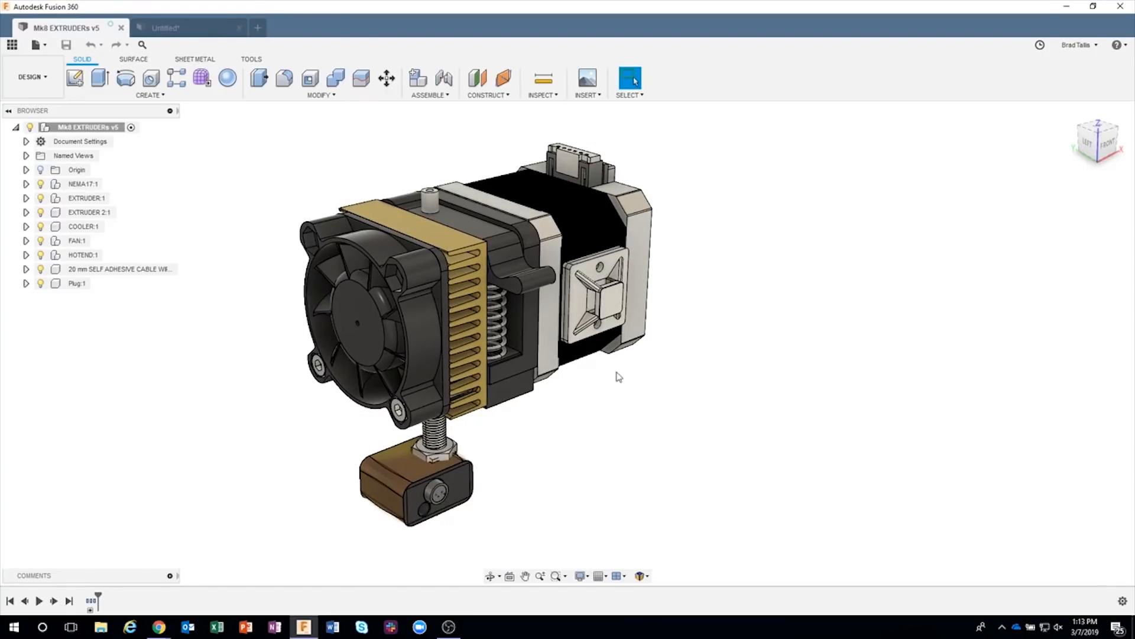
shift+middle_drag(613, 303, 728, 441)
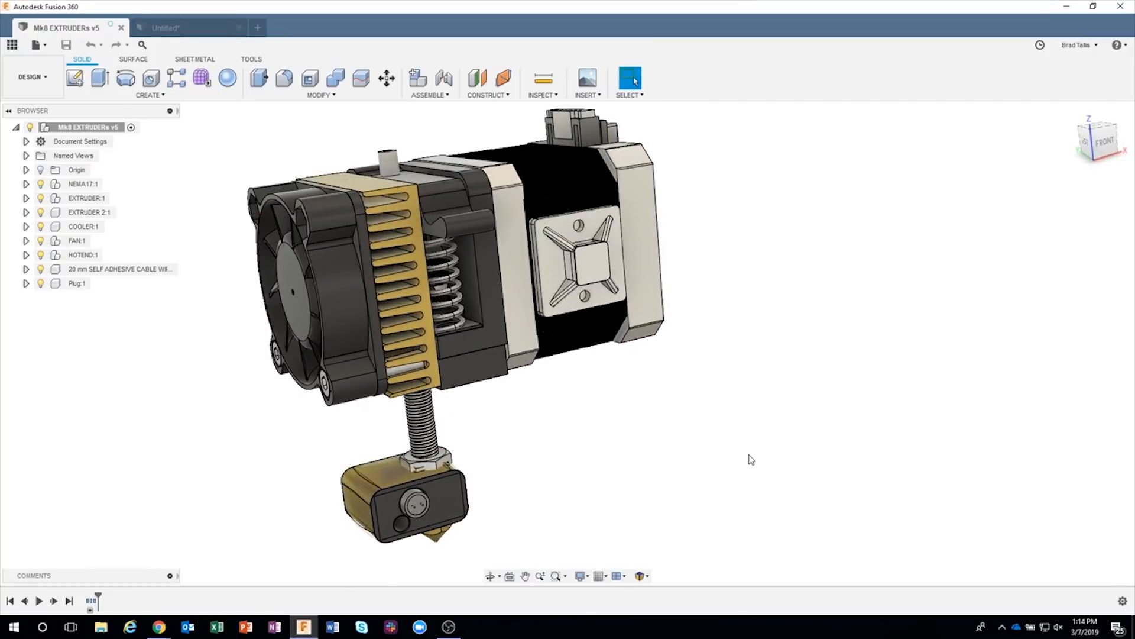
shift+middle_drag(749, 460, 704, 420)
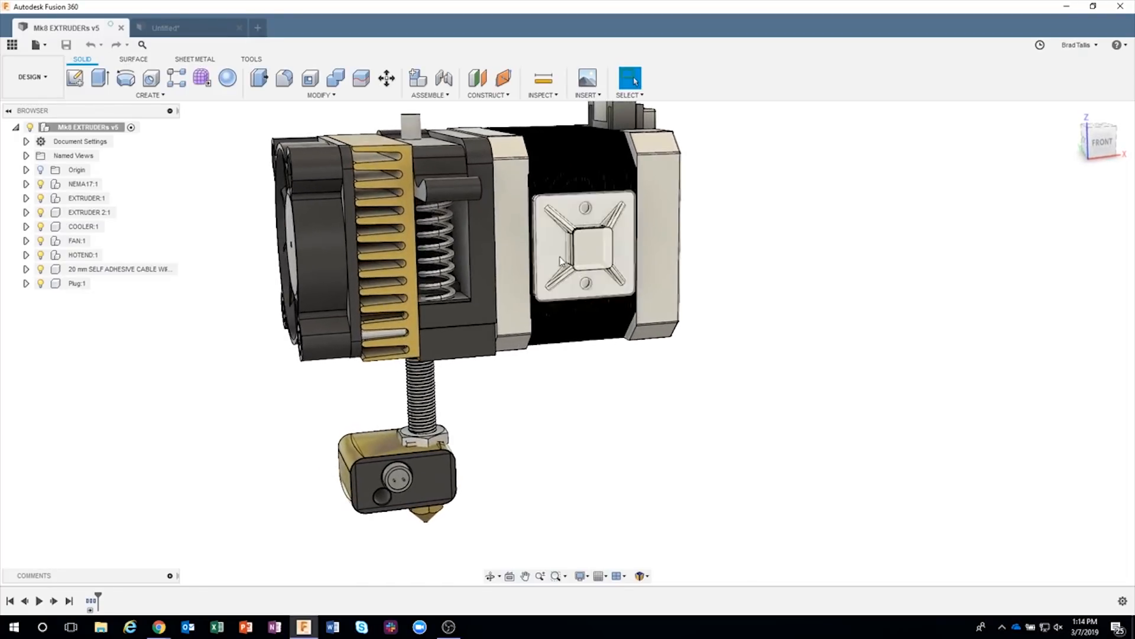
click(418, 79)
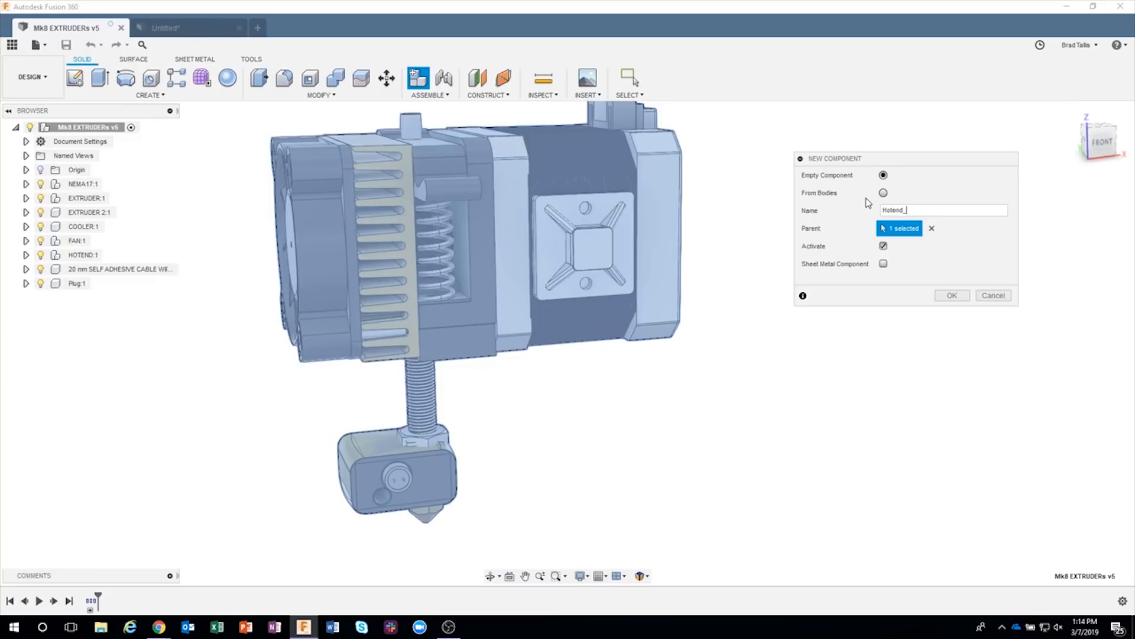
text(Hotend_Wires)
key(Return)
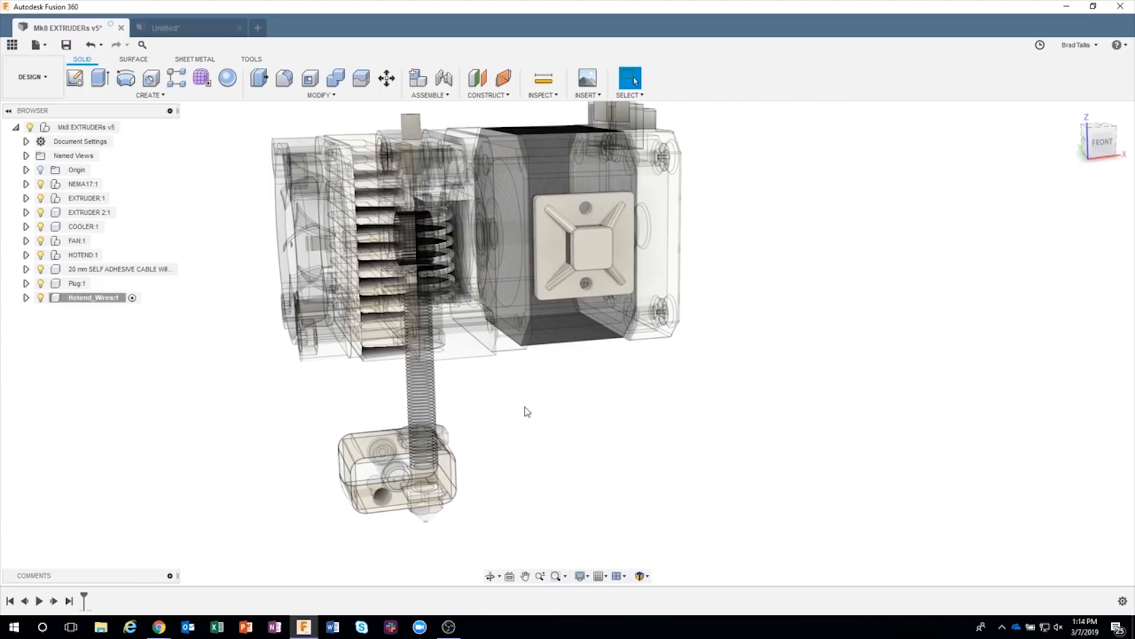
Step: Create a sketch on the front base face of the 20 mm self-adhesive cable mount
click(554, 249)
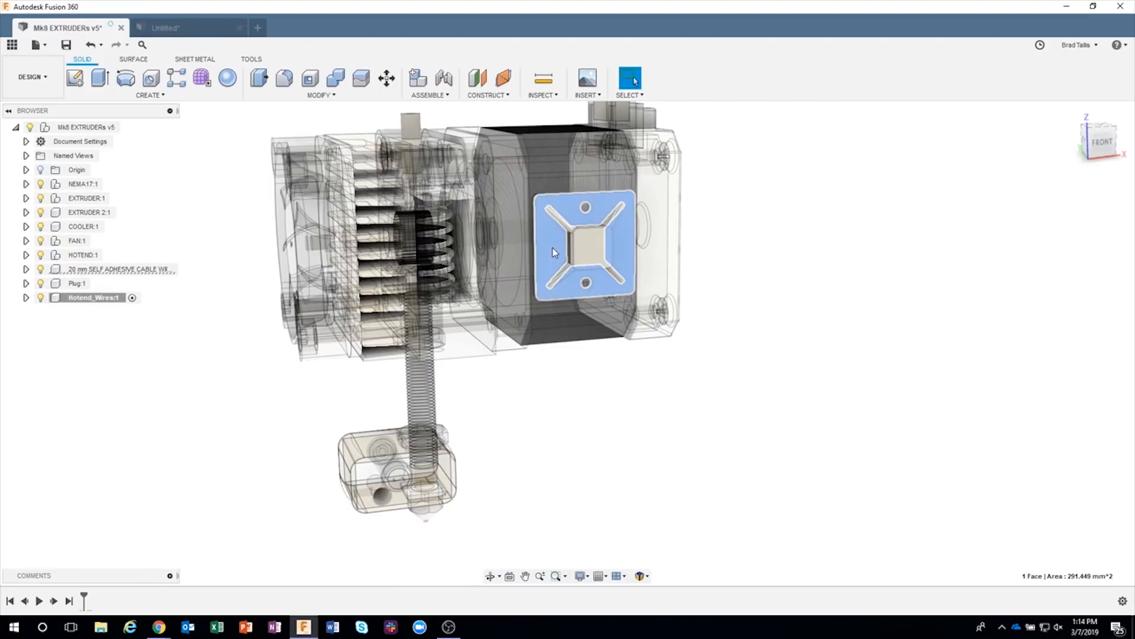
right_click(548, 245)
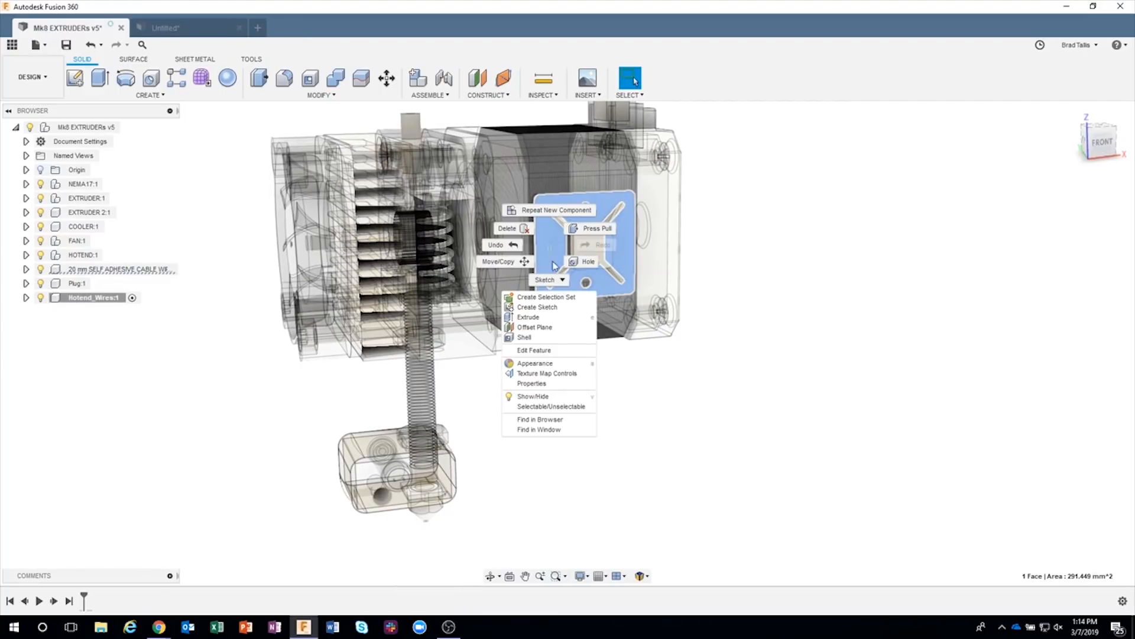
click(554, 311)
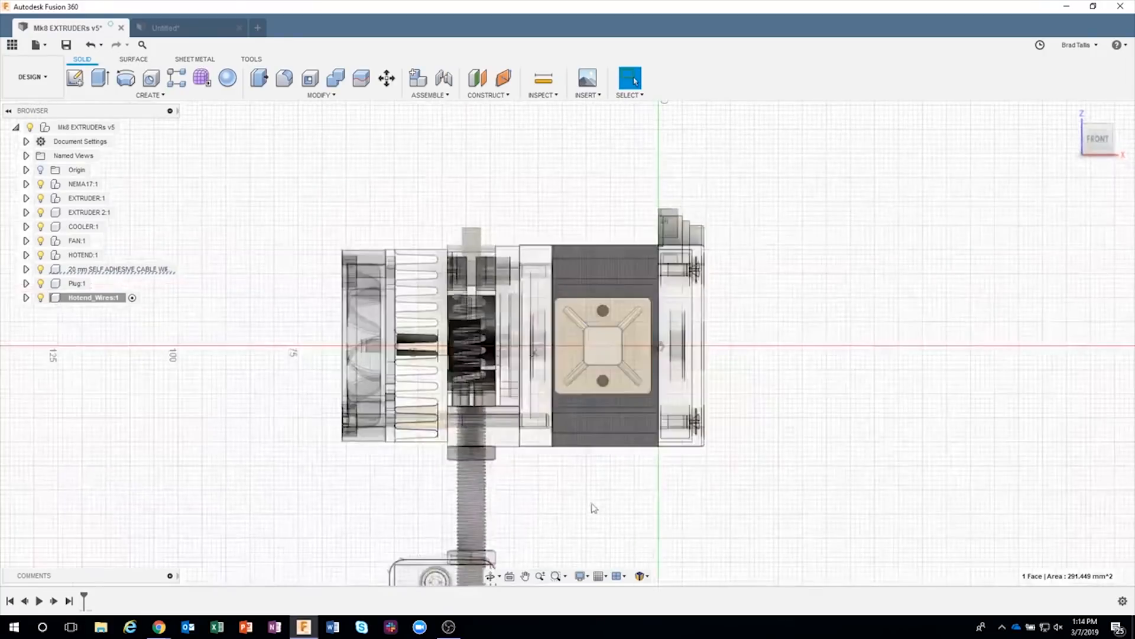
Step: Start a fit-point spline at the centre of the heater cartridge's wire stub nearest the threaded tube
middle_drag(558, 475, 544, 317)
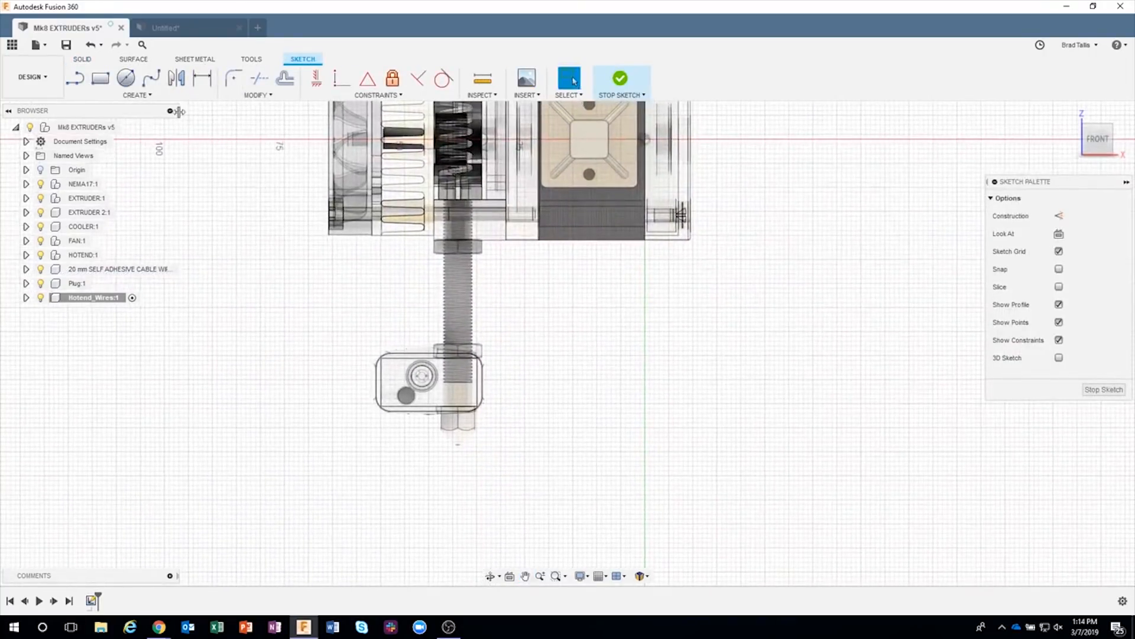
click(150, 78)
scroll(462, 500, up, 6)
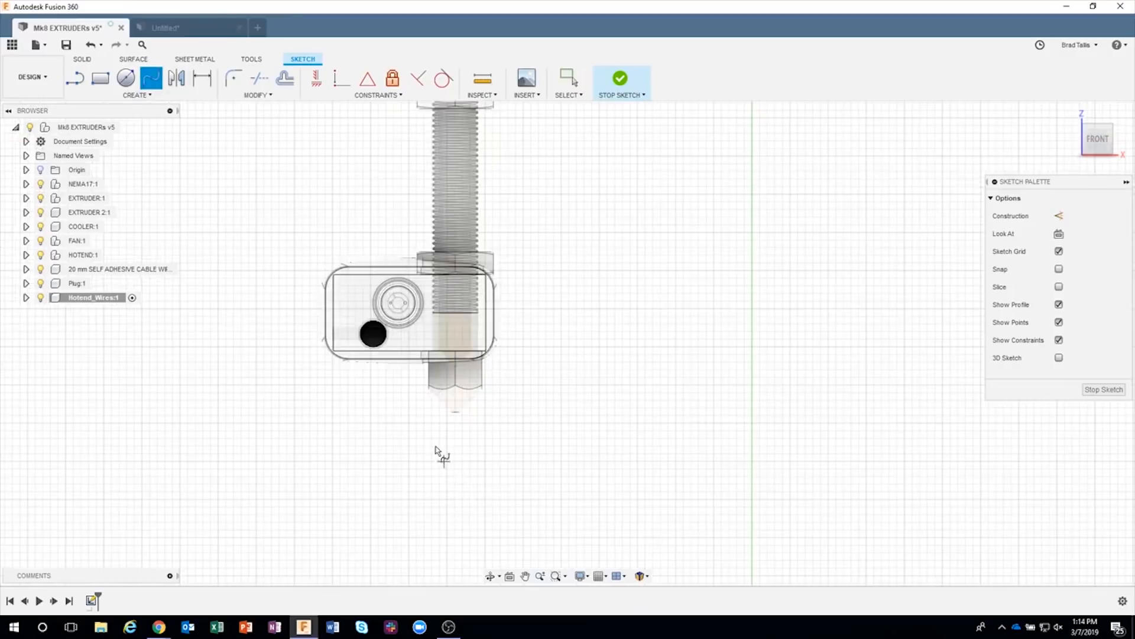
middle_drag(416, 333, 417, 399)
scroll(412, 368, up, 3)
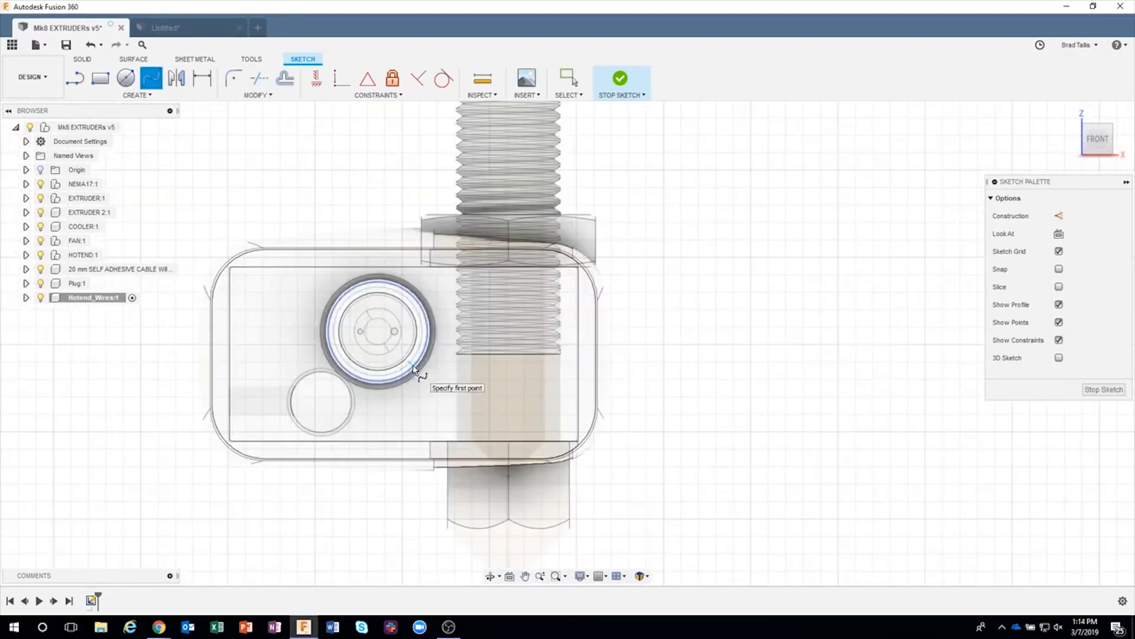
scroll(400, 335, up, 5)
scroll(399, 336, up, 3)
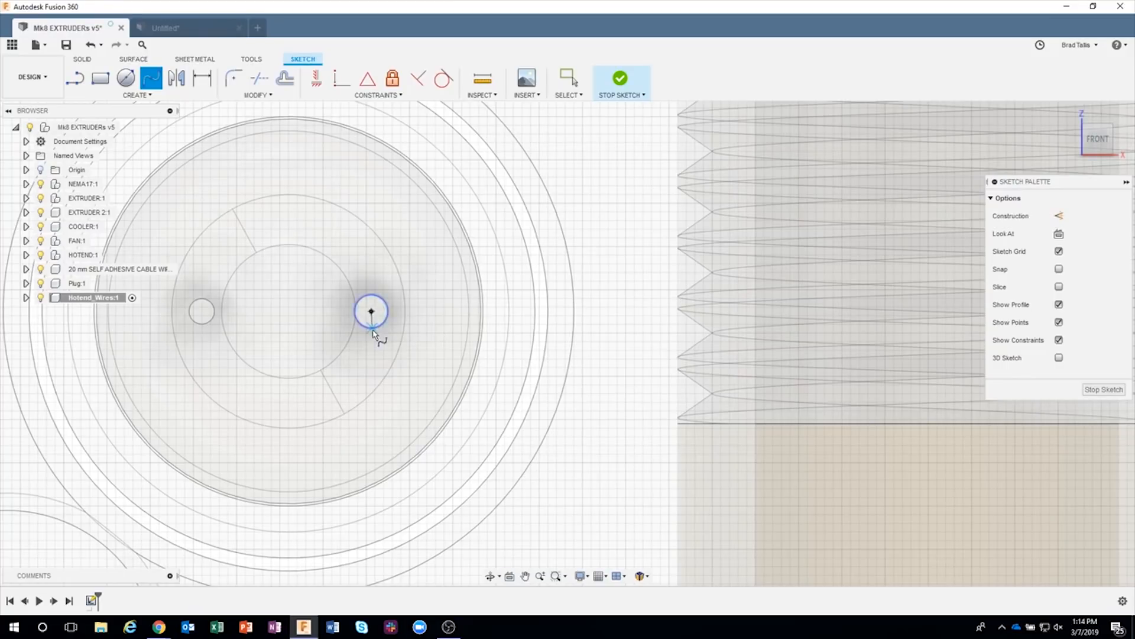
scroll(372, 325, down, 2)
scroll(373, 330, down, 5)
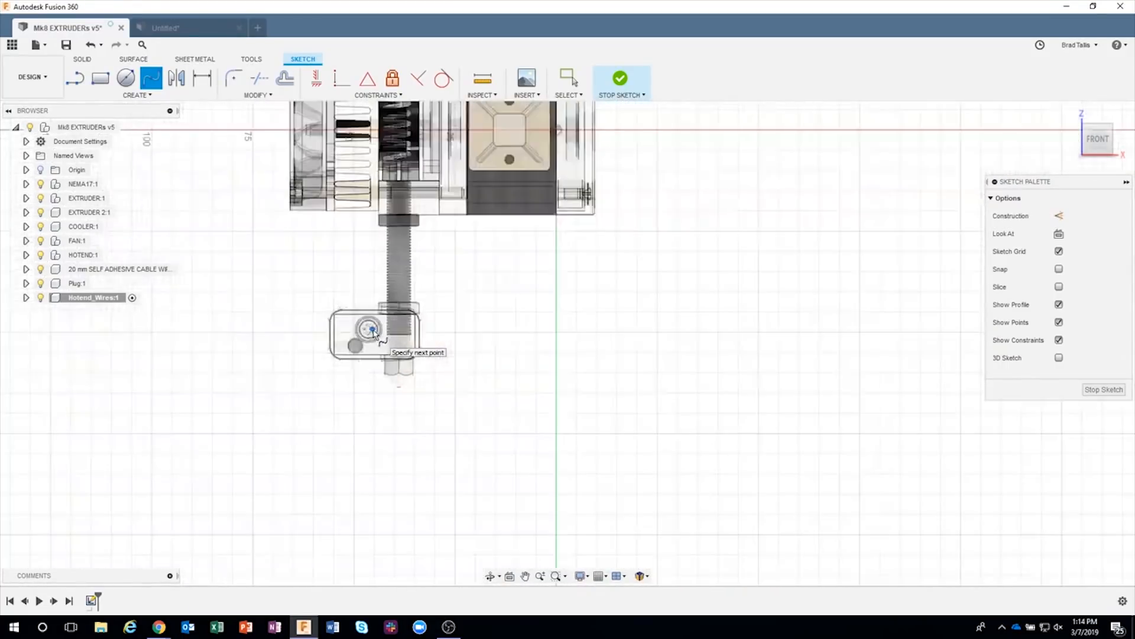
Step: Route the spline up beside the threaded tube, over the cable mount in an arch, and down past the motor's lower edge
middle_drag(430, 338, 441, 414)
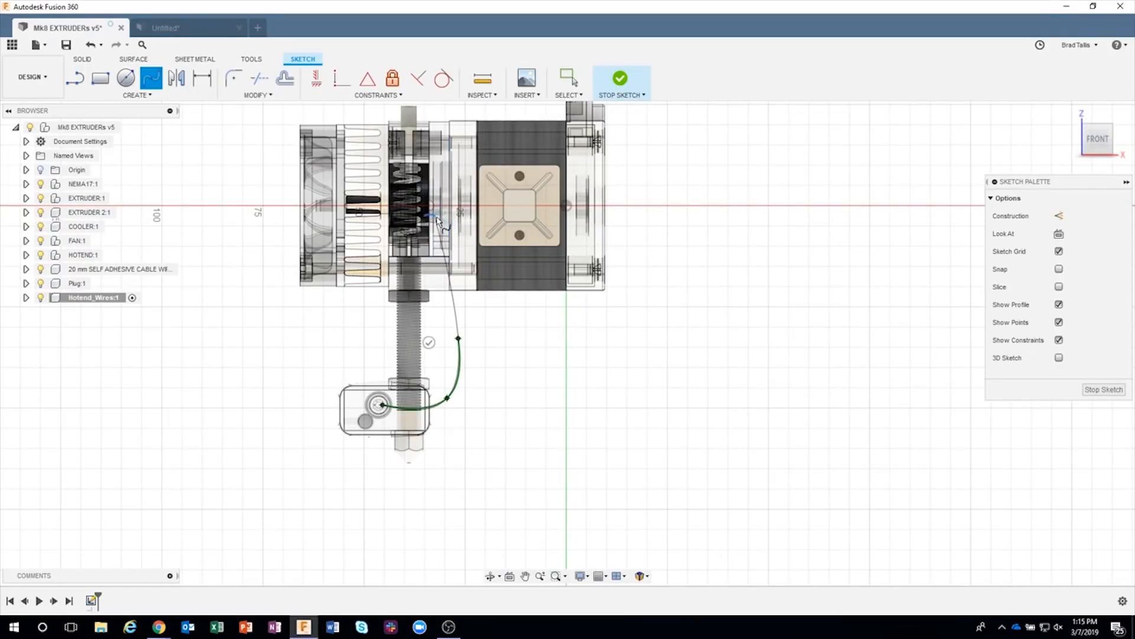
scroll(438, 221, up, 4)
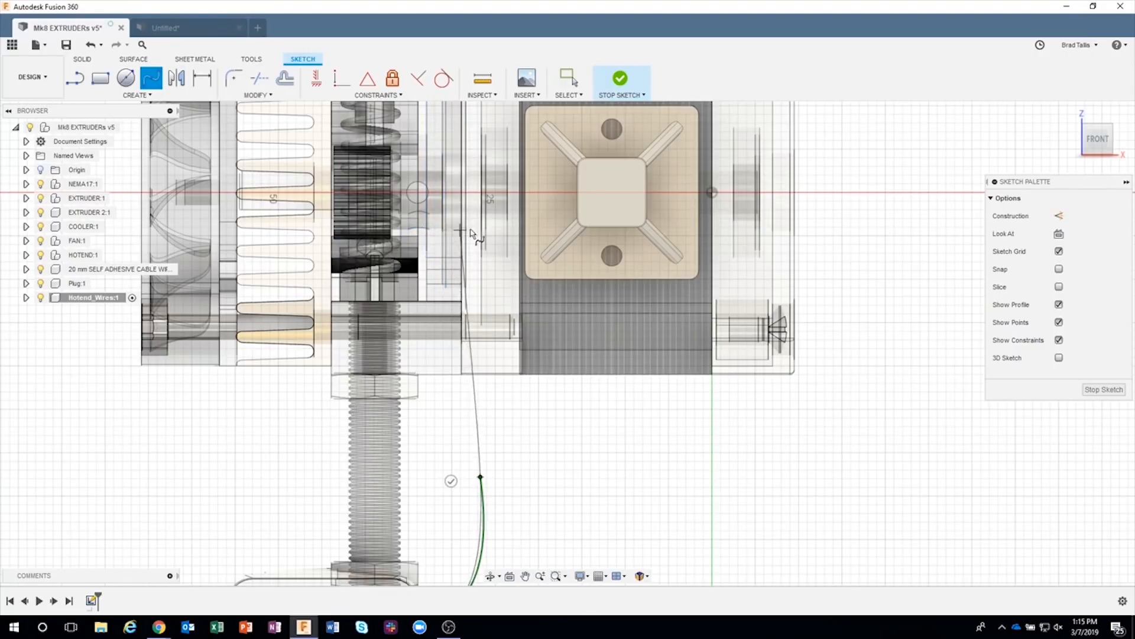
click(465, 269)
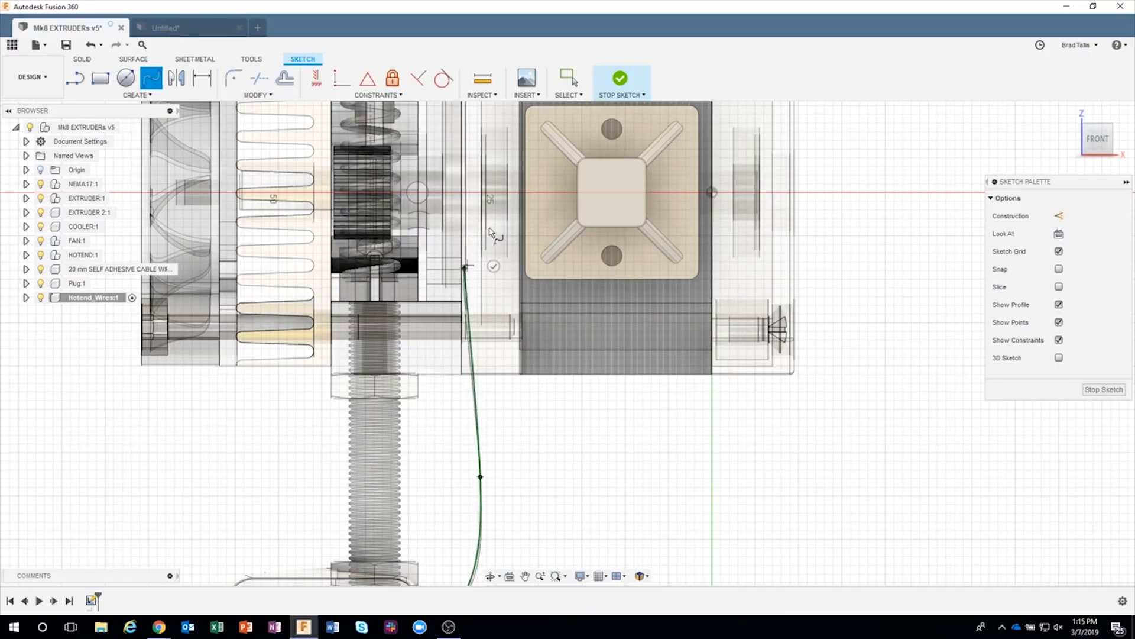
click(550, 196)
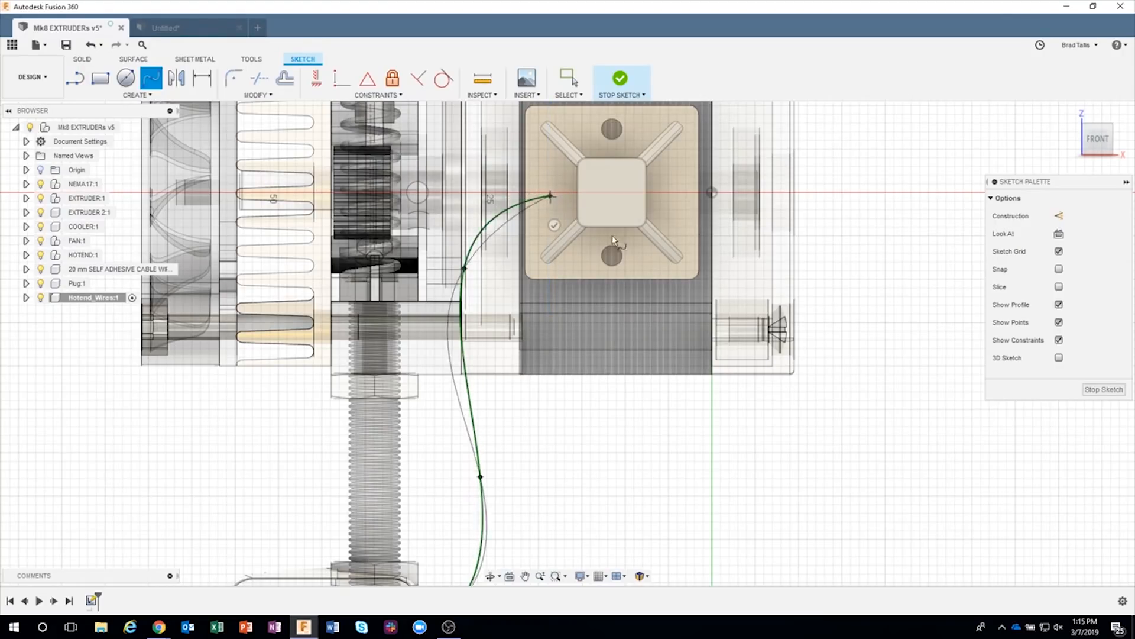
click(620, 242)
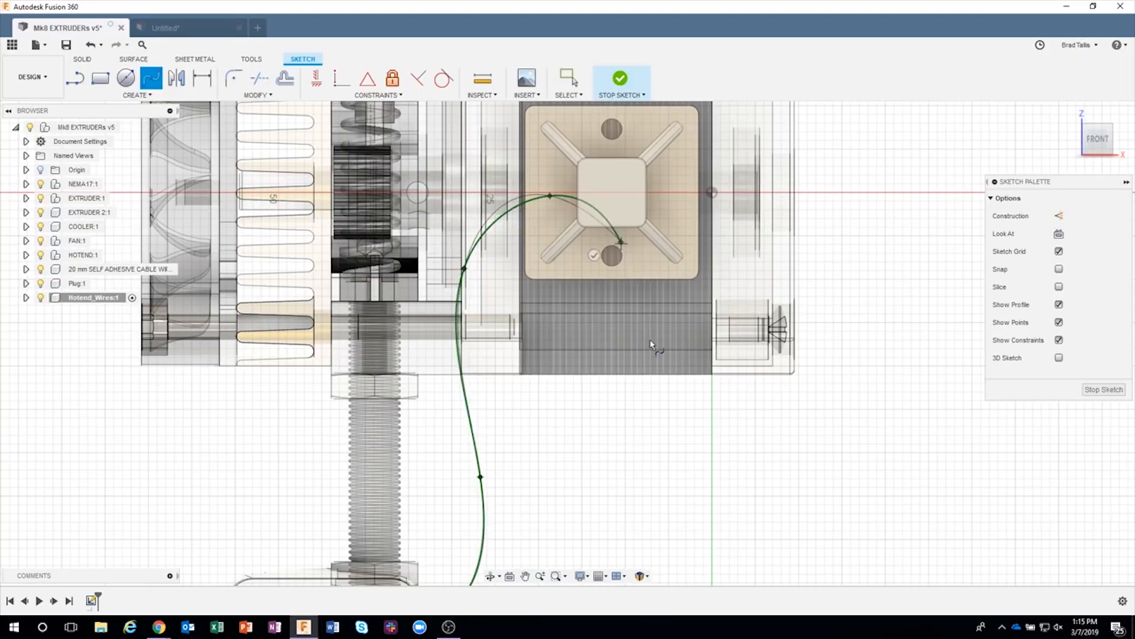
click(648, 502)
scroll(651, 505, down, 5)
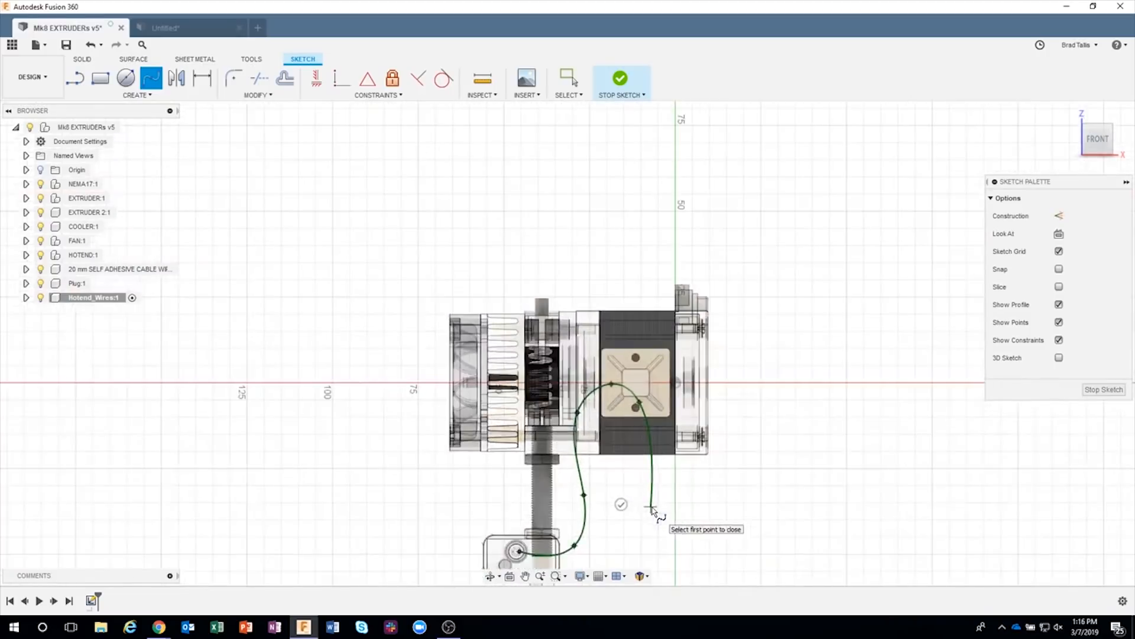
Step: Complete the spline with a final fit point well below the motor and finish the sketch
mouse_move(652, 508)
shift+middle_down()
mouse_move(654, 408)
mouse_move(654, 481)
mouse_move(641, 443)
mouse_move(615, 421)
mouse_move(589, 465)
shift+middle_up()
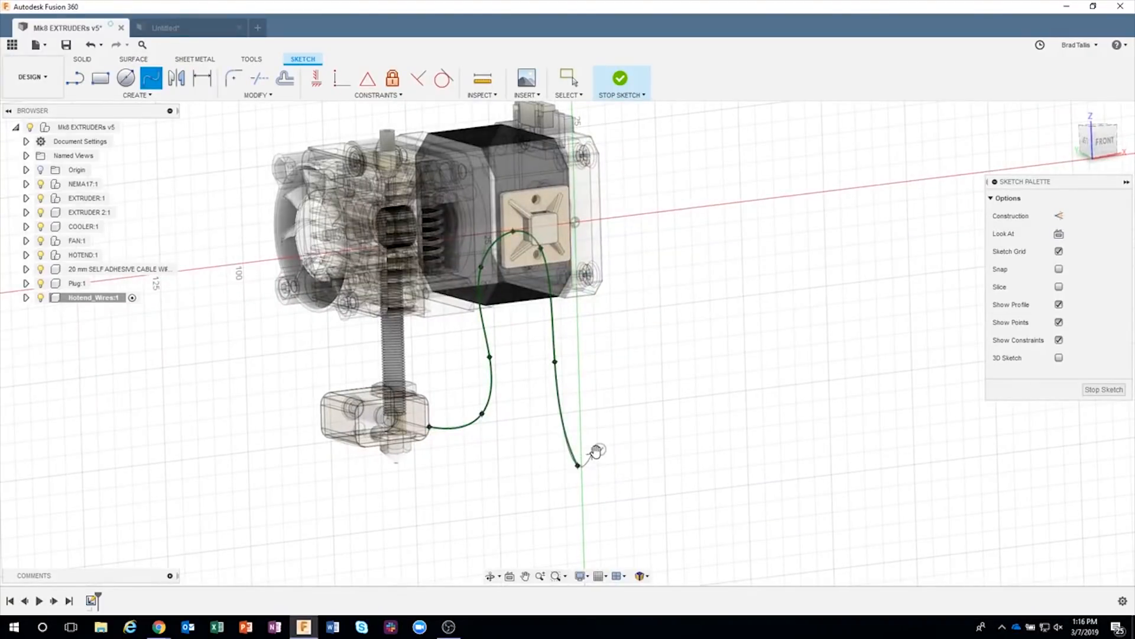
click(599, 450)
mouse_move(682, 358)
shift+middle_down()
mouse_move(654, 312)
mouse_move(613, 102)
shift+middle_up()
click(619, 86)
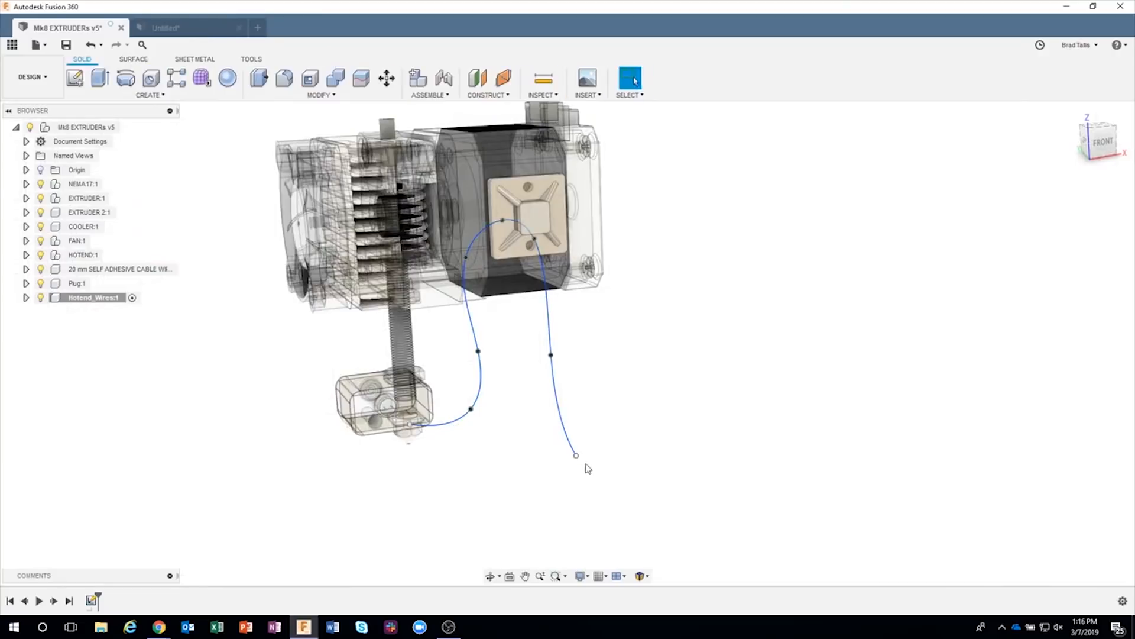
Step: Move the spline's start point with a point-to-point move onto the end centre of the heater cartridge's wire stub
shift+middle_drag(644, 466, 464, 472)
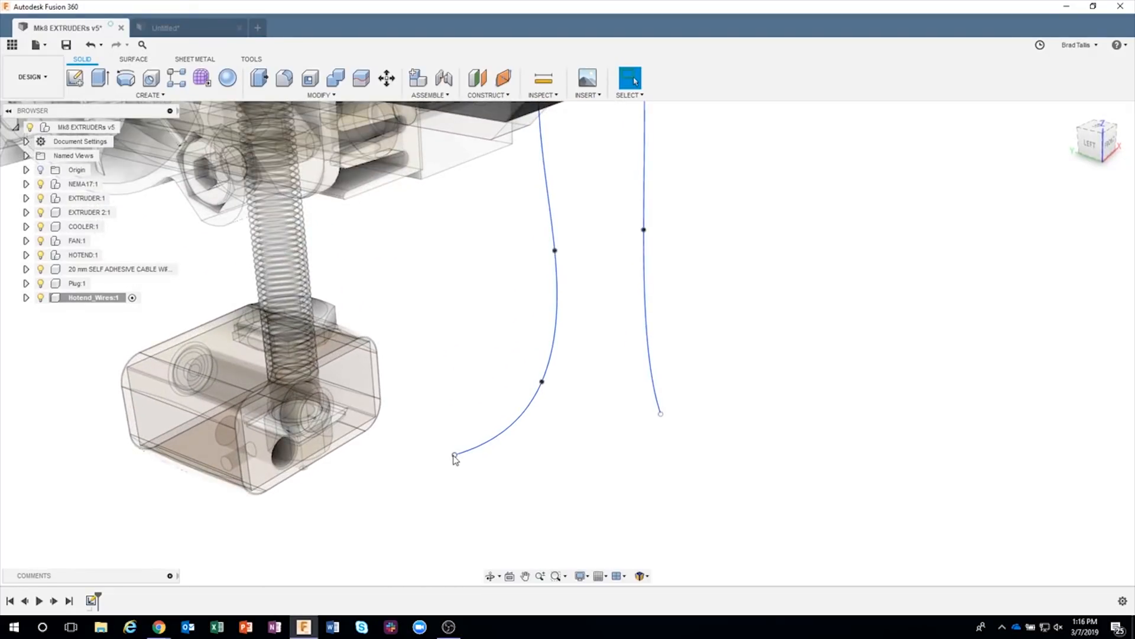
shift+middle_drag(497, 477, 503, 468)
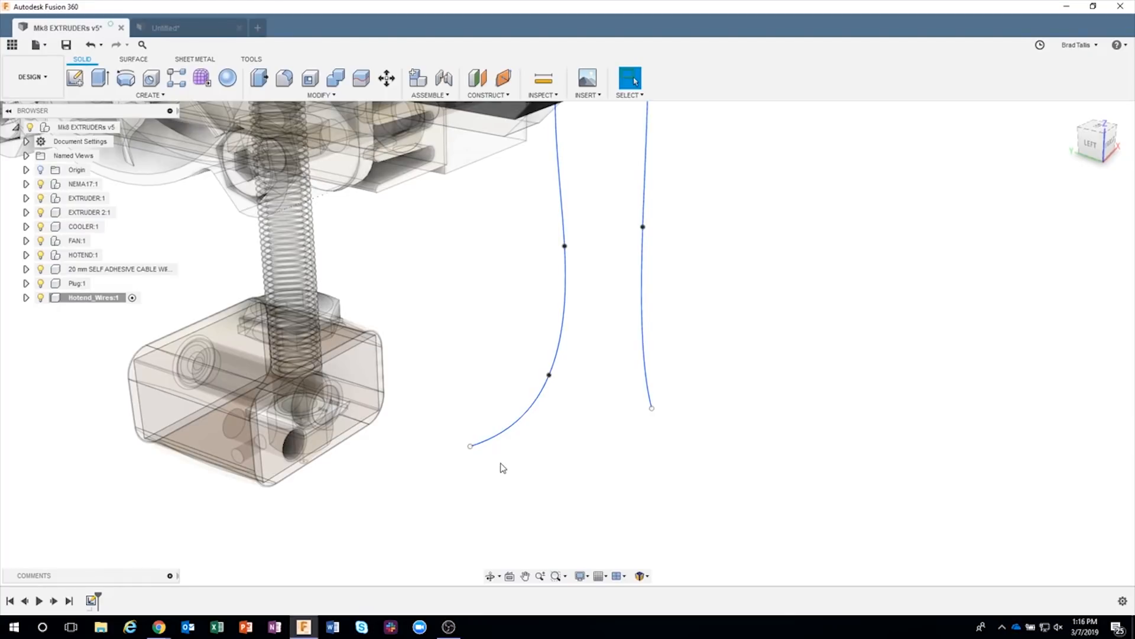
right_click(471, 449)
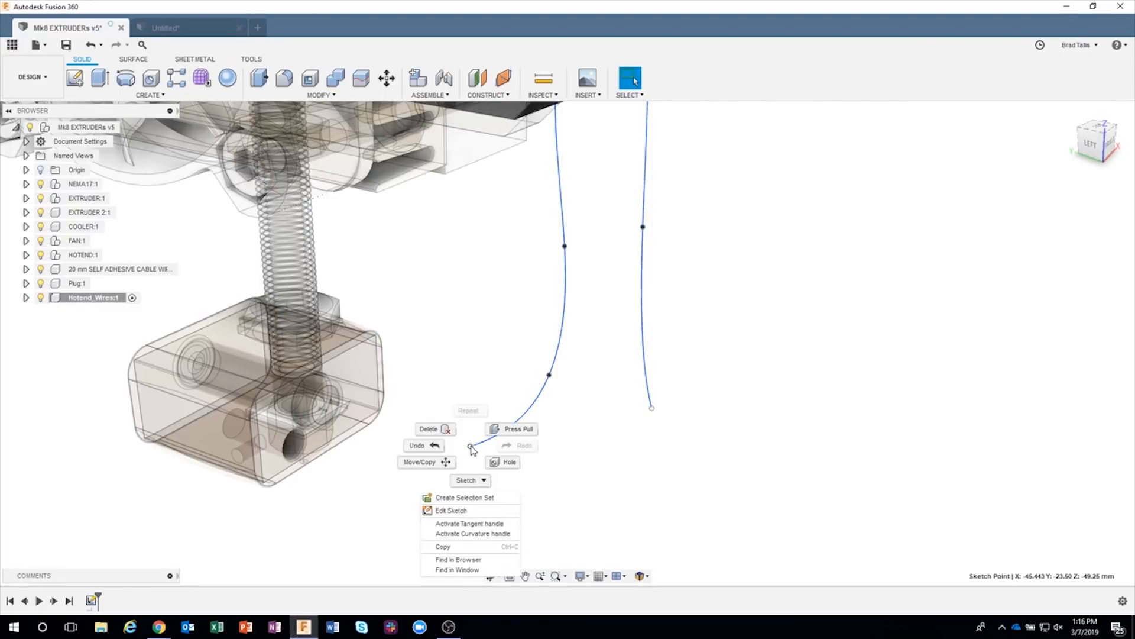
click(441, 462)
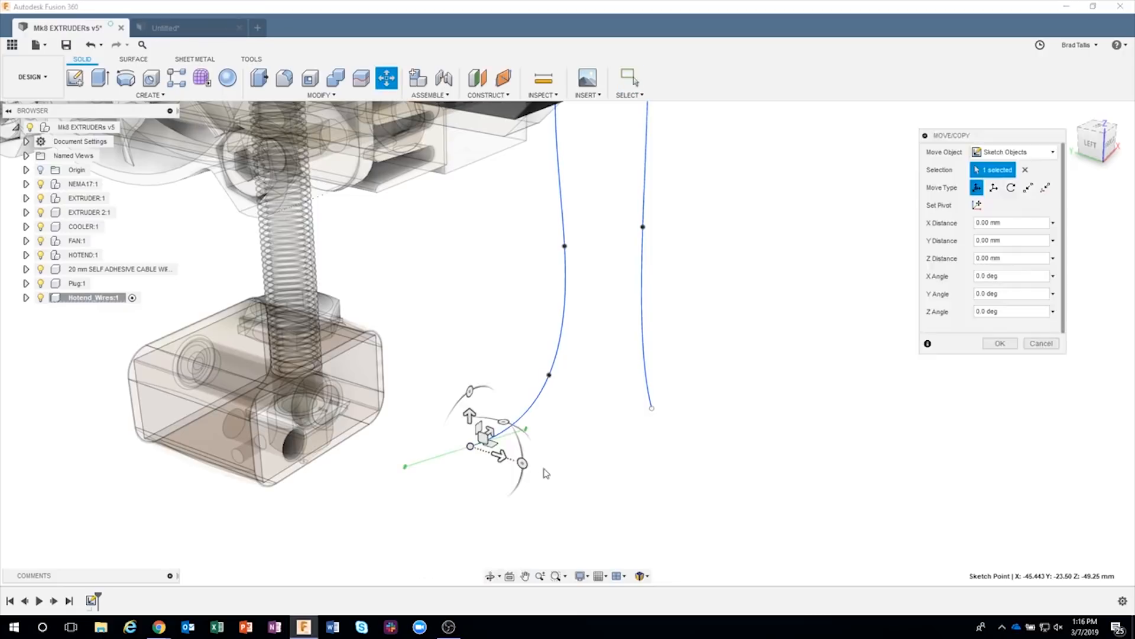
scroll(408, 393, up, 5)
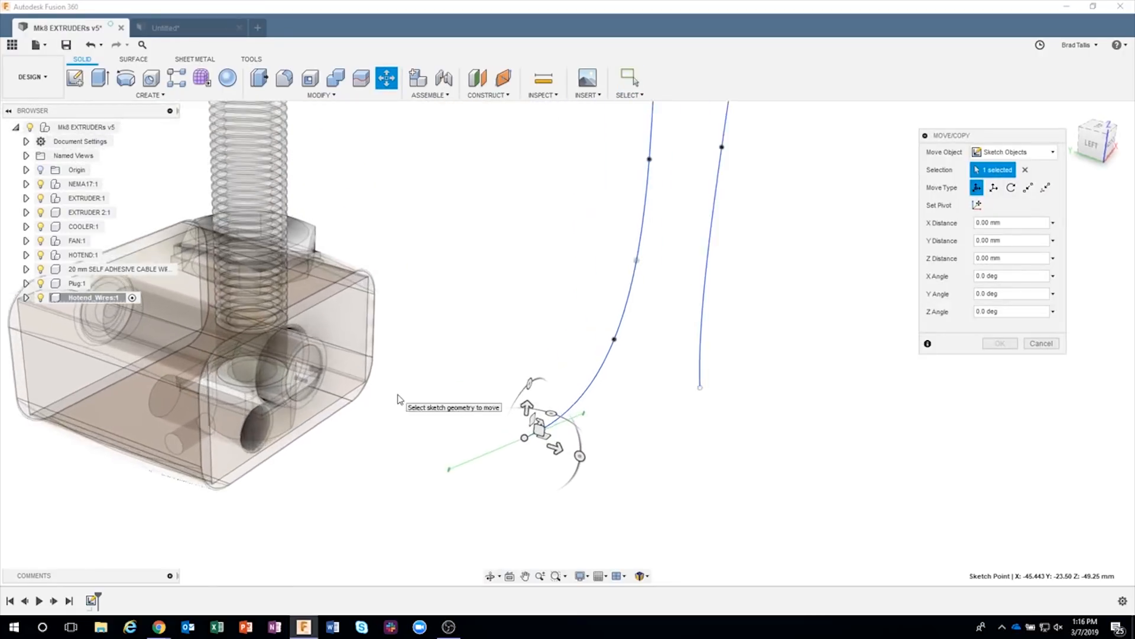
shift+middle_drag(411, 390, 396, 399)
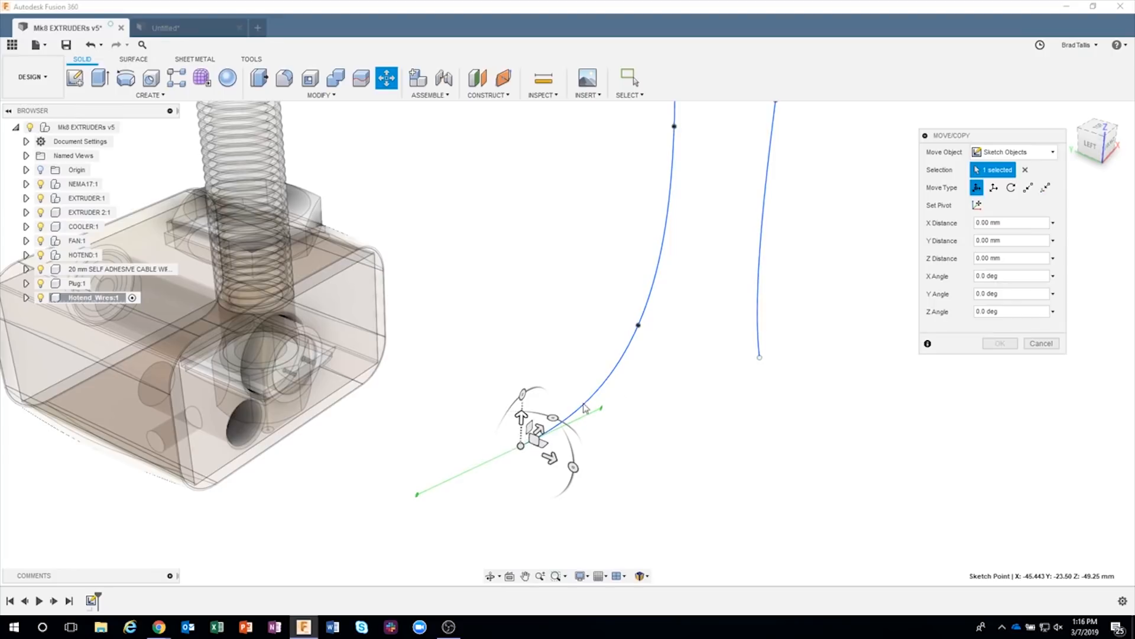
shift+middle_drag(744, 361, 757, 355)
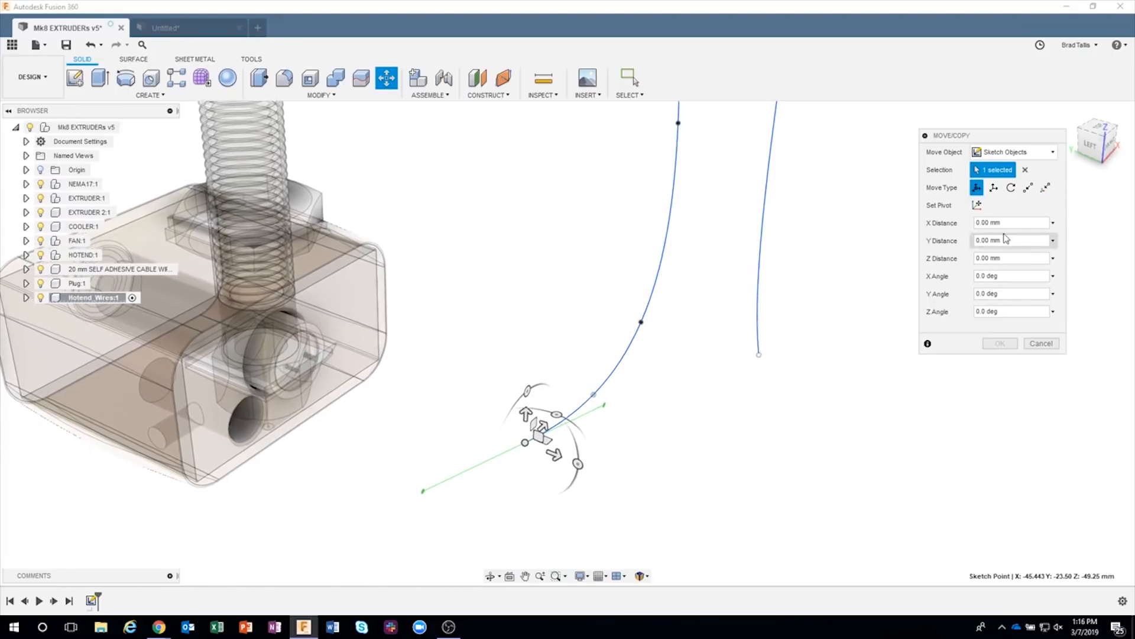
click(1029, 188)
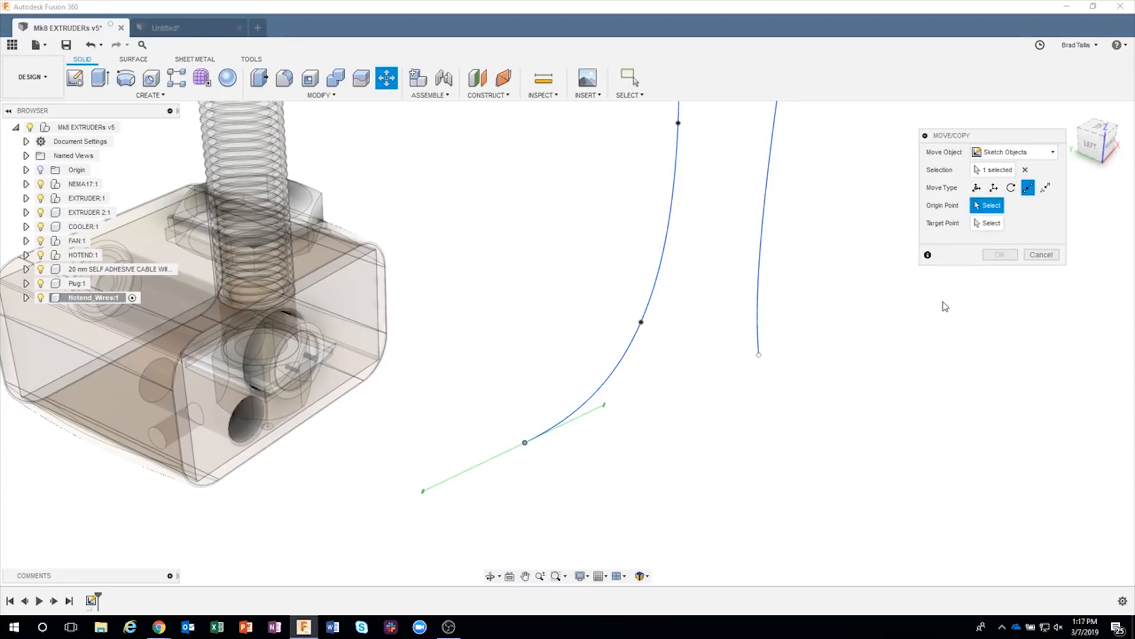
shift+middle_drag(818, 439, 543, 456)
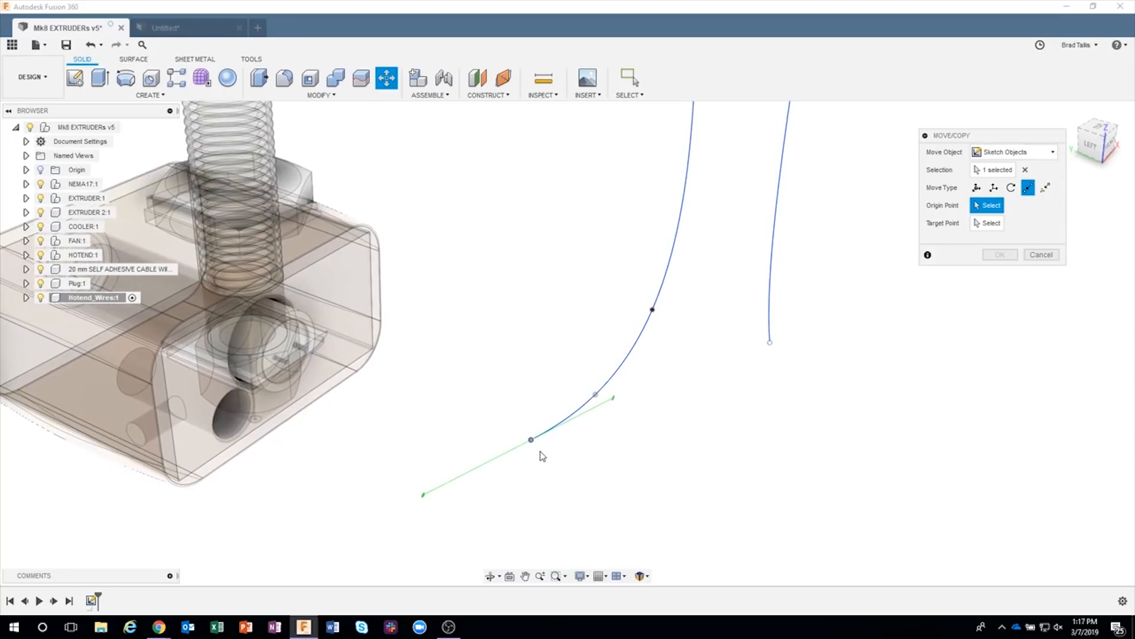
click(532, 441)
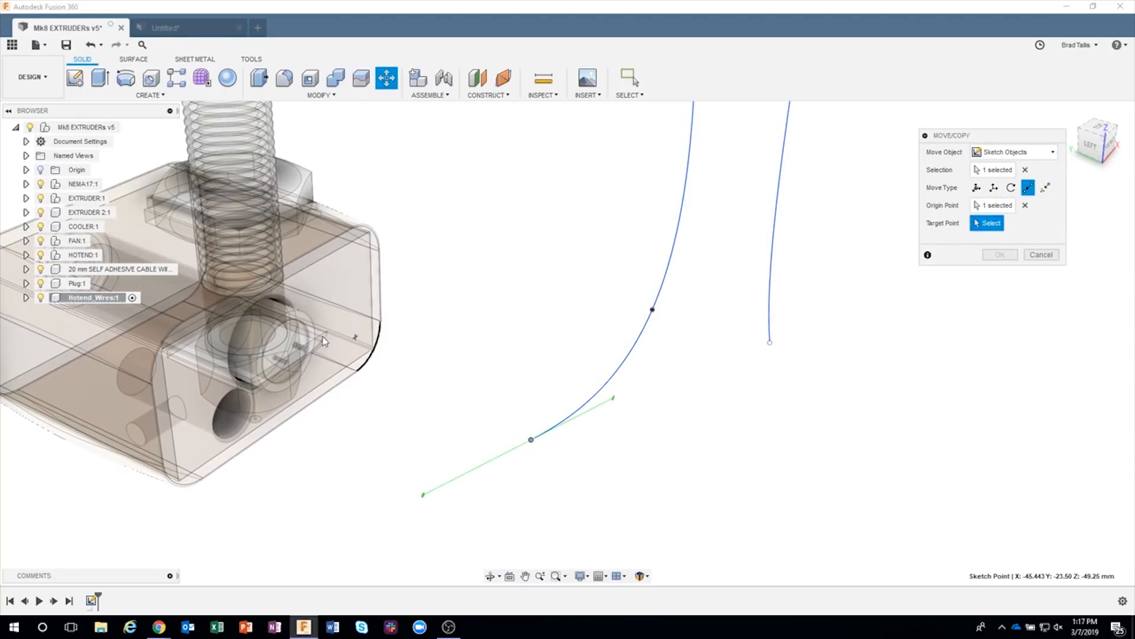
scroll(322, 336, up, 5)
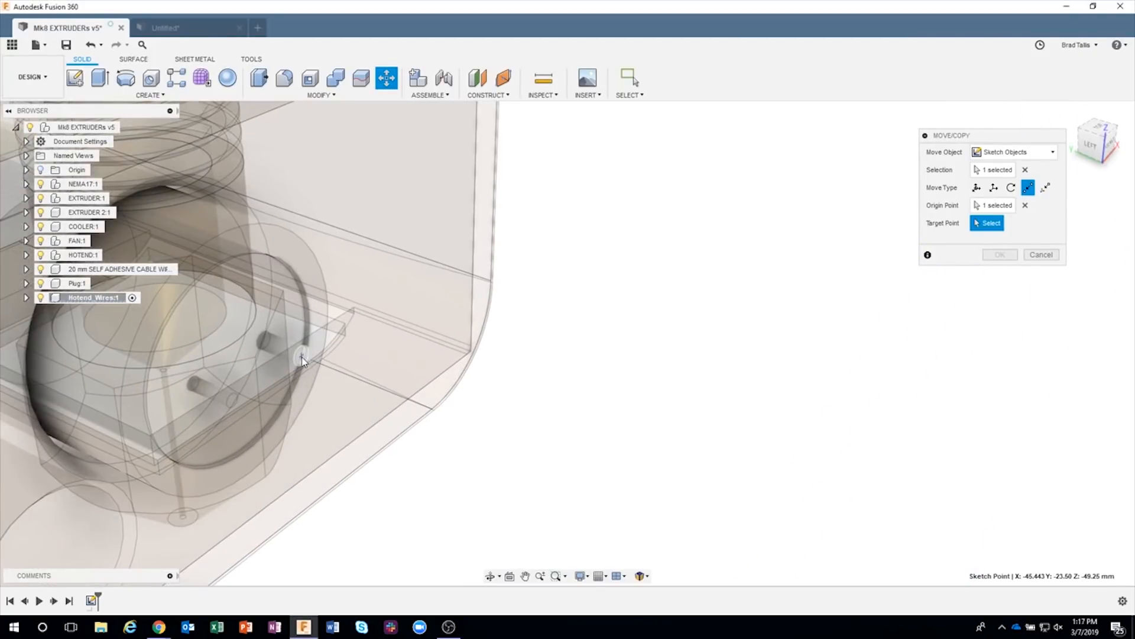
click(301, 357)
scroll(531, 543, down, 5)
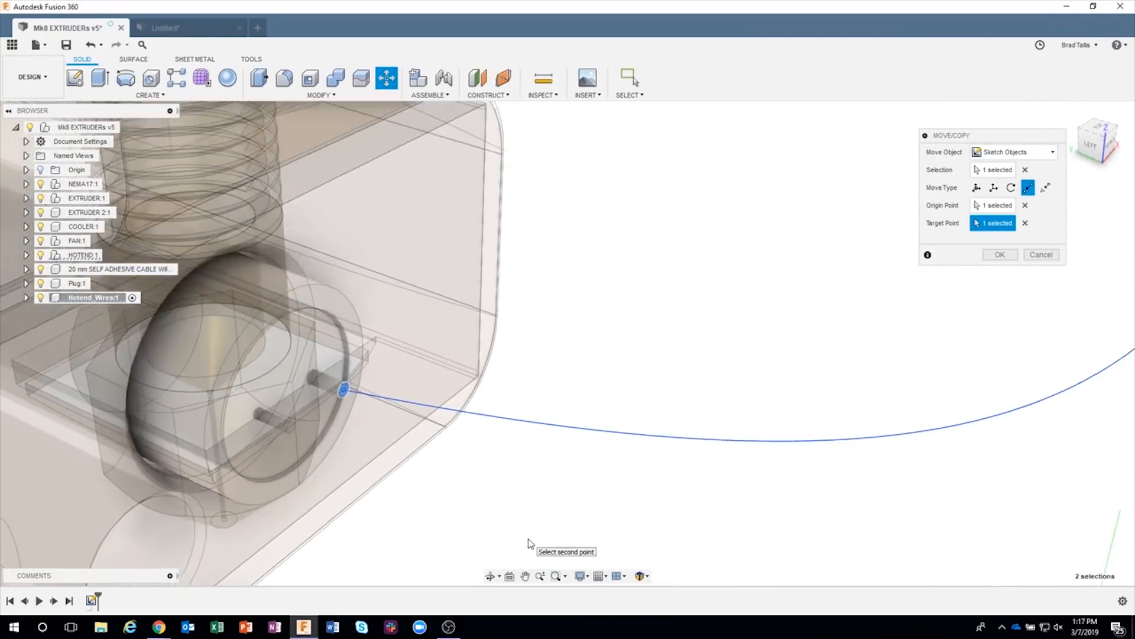
shift+middle_drag(655, 529, 714, 342)
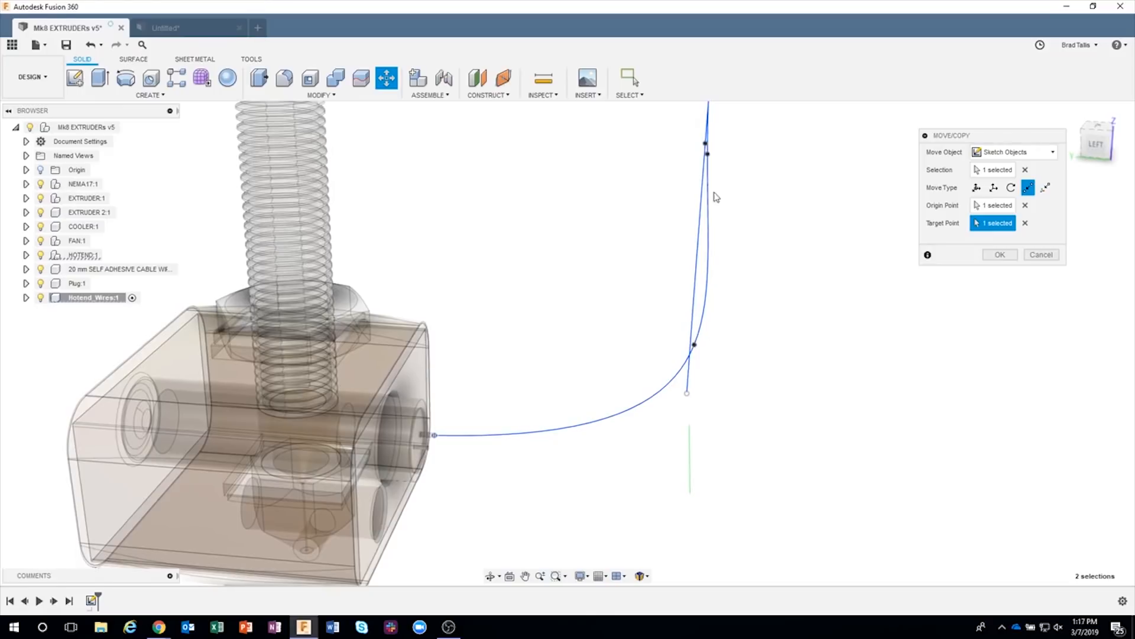
shift+middle_drag(720, 433, 717, 383)
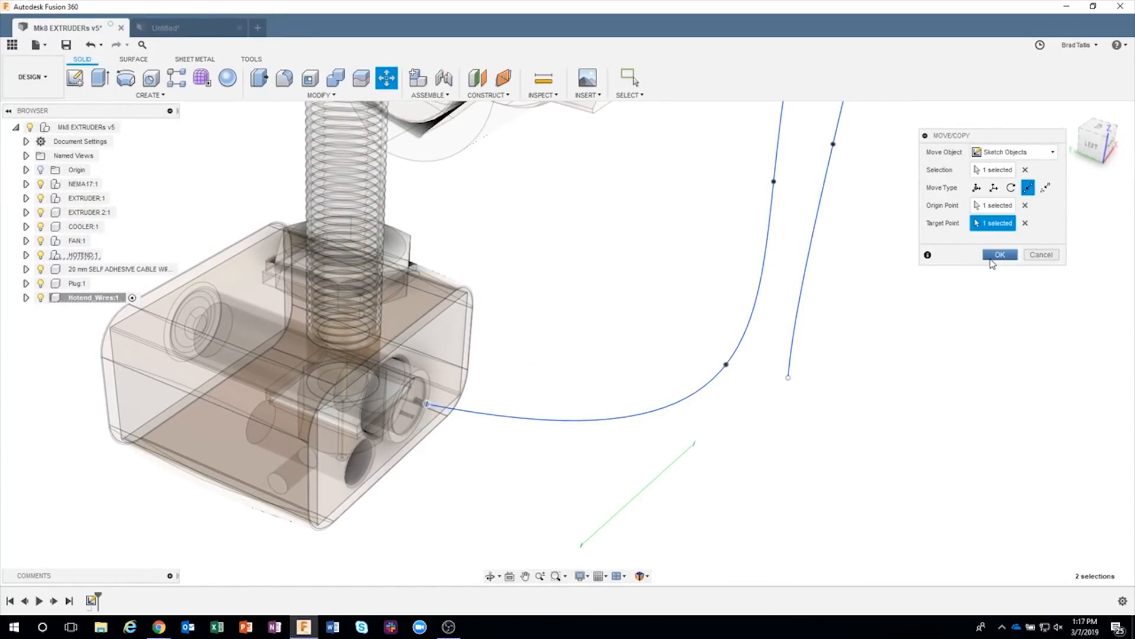
click(999, 254)
Step: Start a move of the spline's start point at the heater cartridge's wire stub
shift+middle_drag(538, 456, 625, 324)
shift+middle_drag(647, 394, 532, 404)
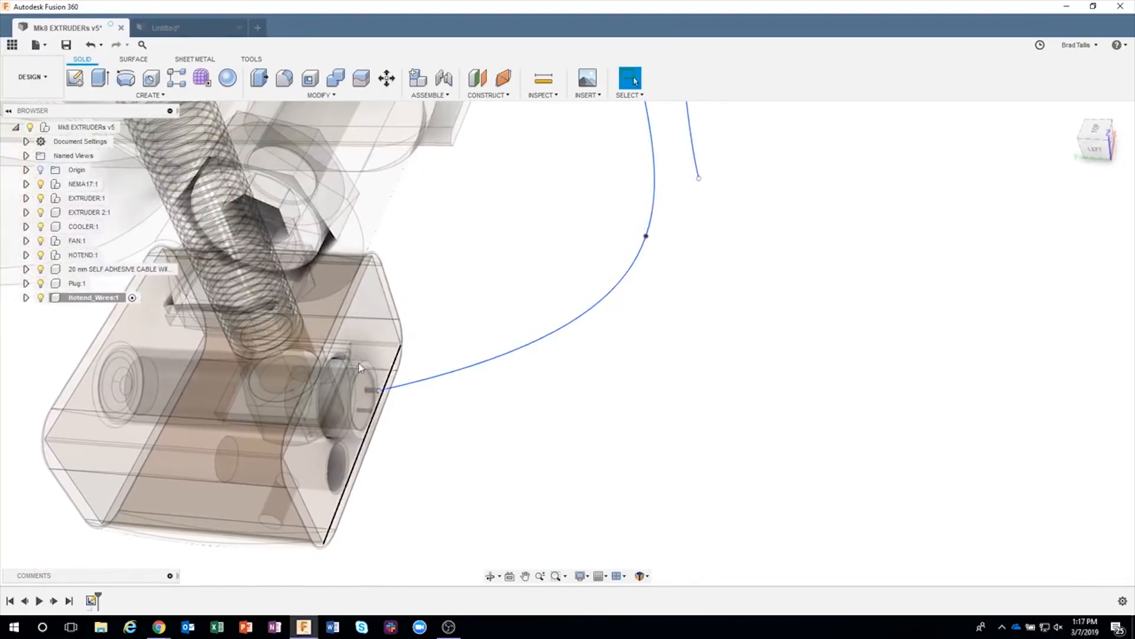
mouse_move(360, 368)
shift+middle_down()
mouse_move(505, 392)
mouse_move(376, 379)
shift+middle_up()
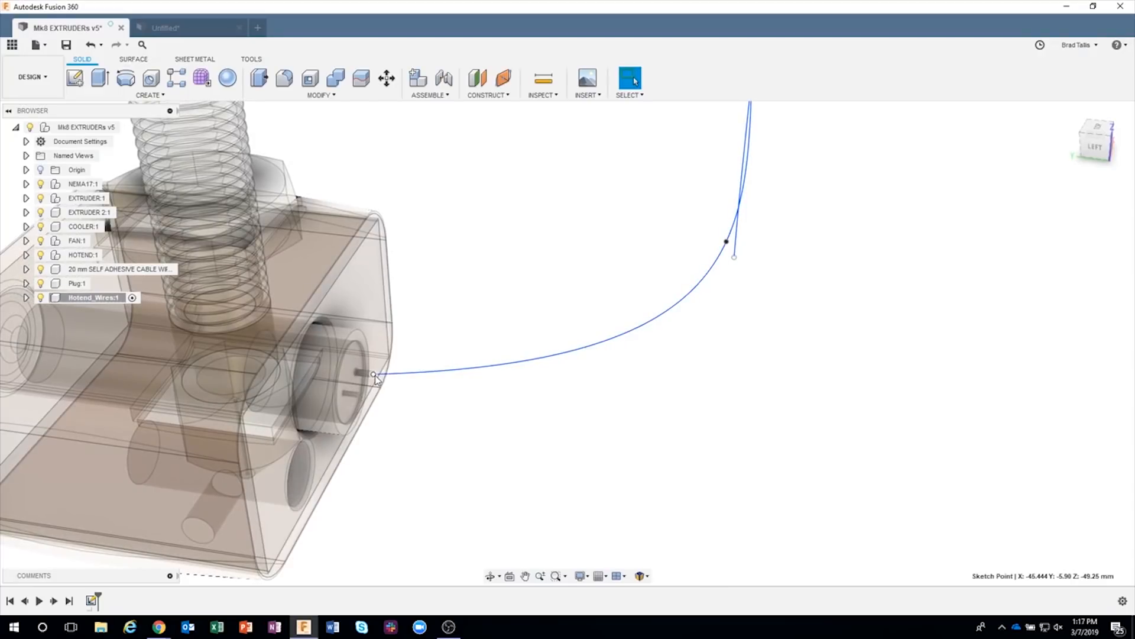
right_click(376, 379)
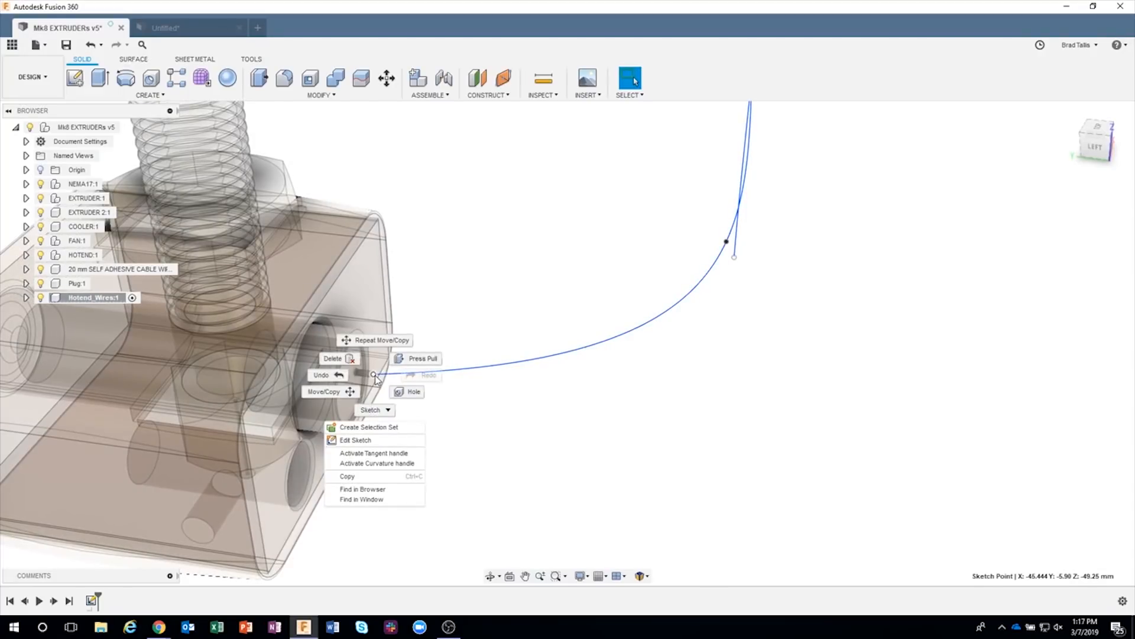
click(343, 393)
Step: Examine the direction of the spline's start tangent handle from the left, top and angled views
mouse_move(570, 464)
shift+middle_down()
mouse_move(527, 453)
mouse_move(532, 441)
mouse_move(497, 383)
mouse_move(532, 405)
mouse_move(545, 400)
mouse_move(509, 384)
shift+middle_up()
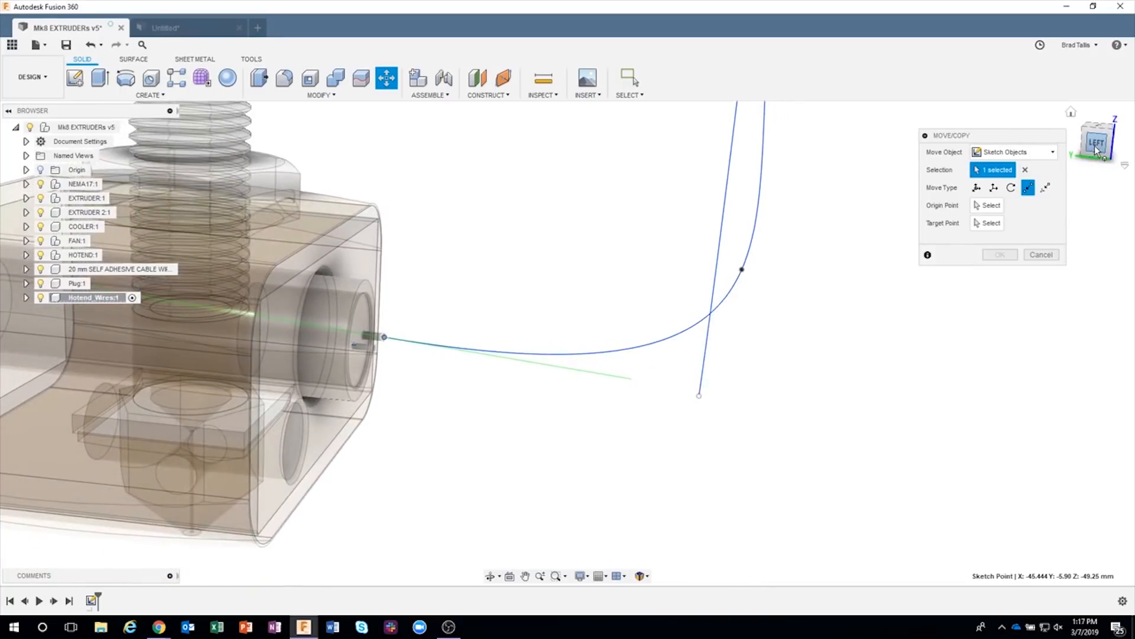
click(1097, 145)
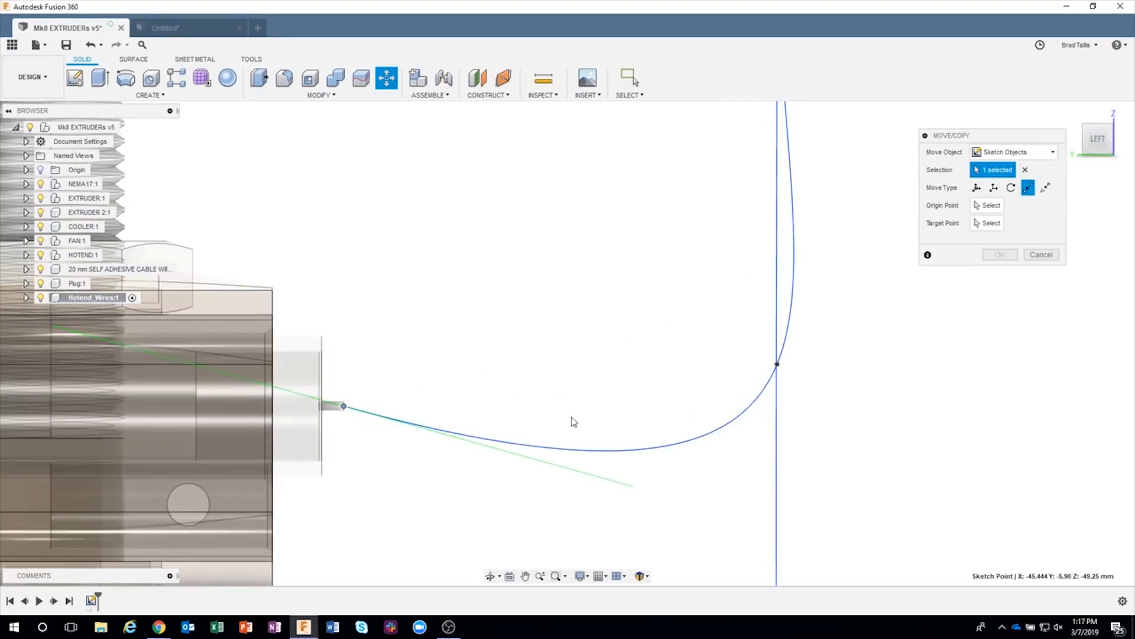
shift+middle_drag(603, 443, 521, 367)
click(1087, 152)
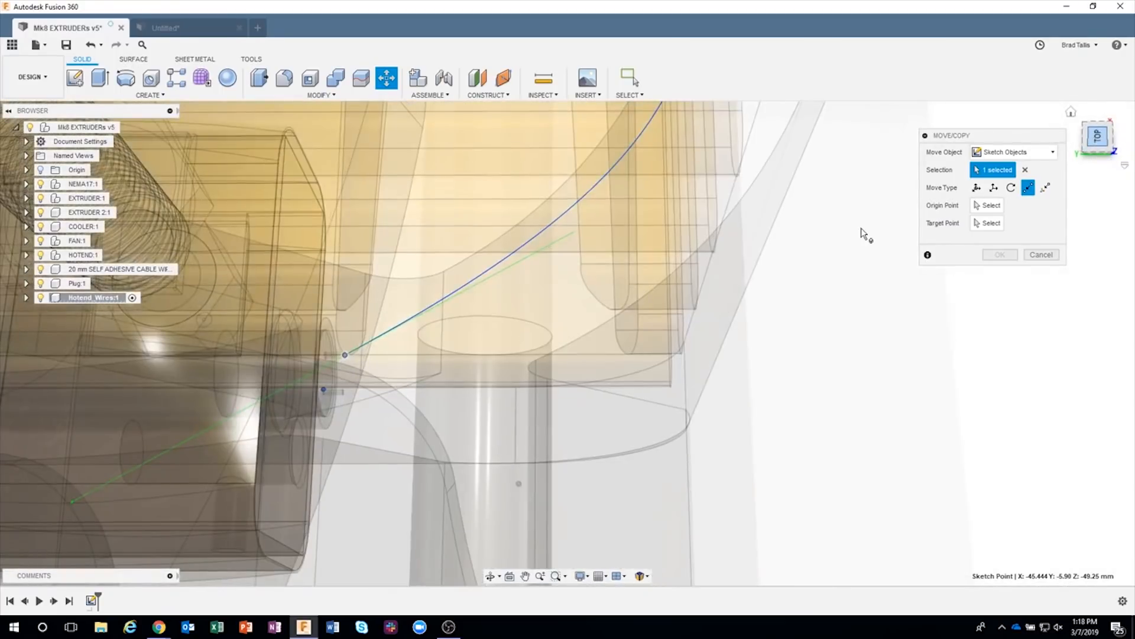
scroll(327, 364, up, 2)
scroll(438, 392, down, 5)
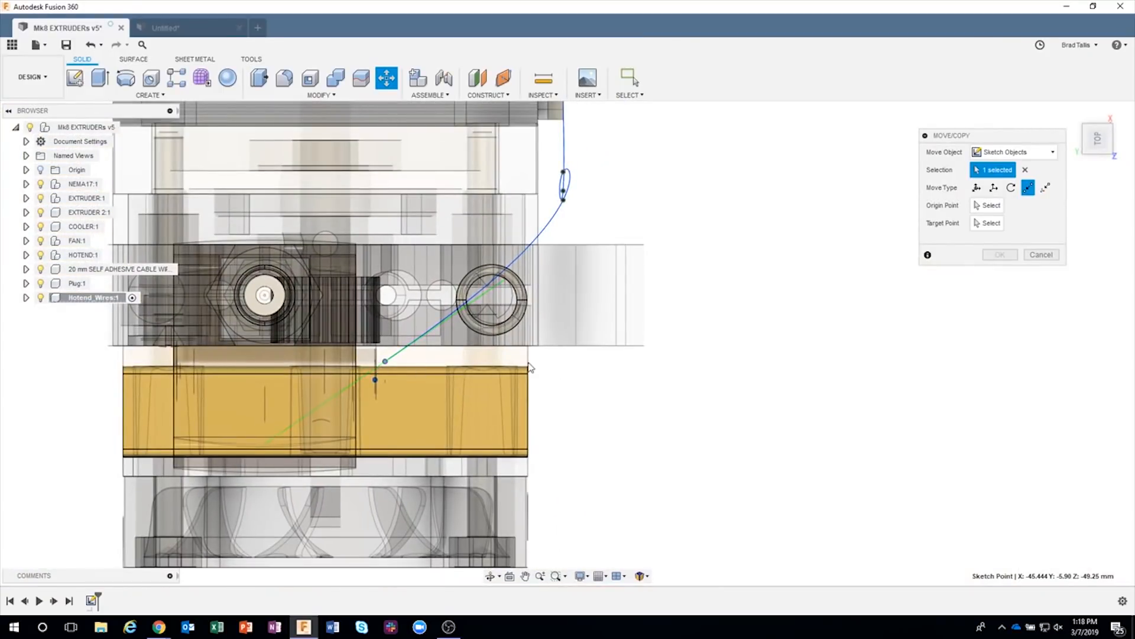
shift+middle_drag(690, 417, 461, 407)
scroll(454, 402, up, 2)
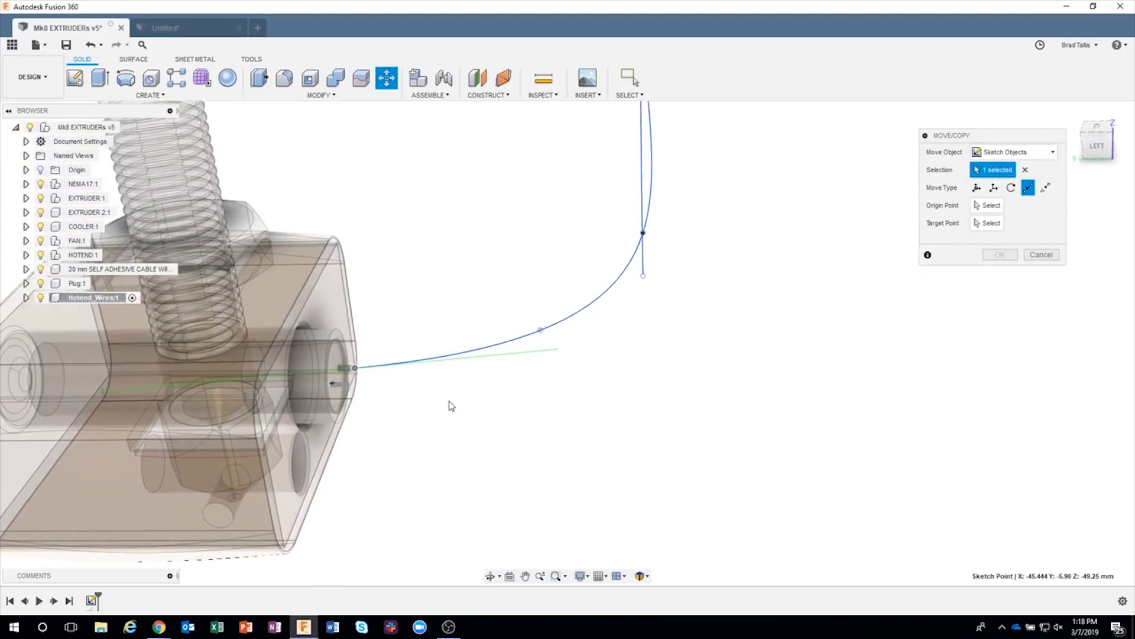
scroll(469, 401, up, 3)
shift+middle_drag(559, 401, 570, 400)
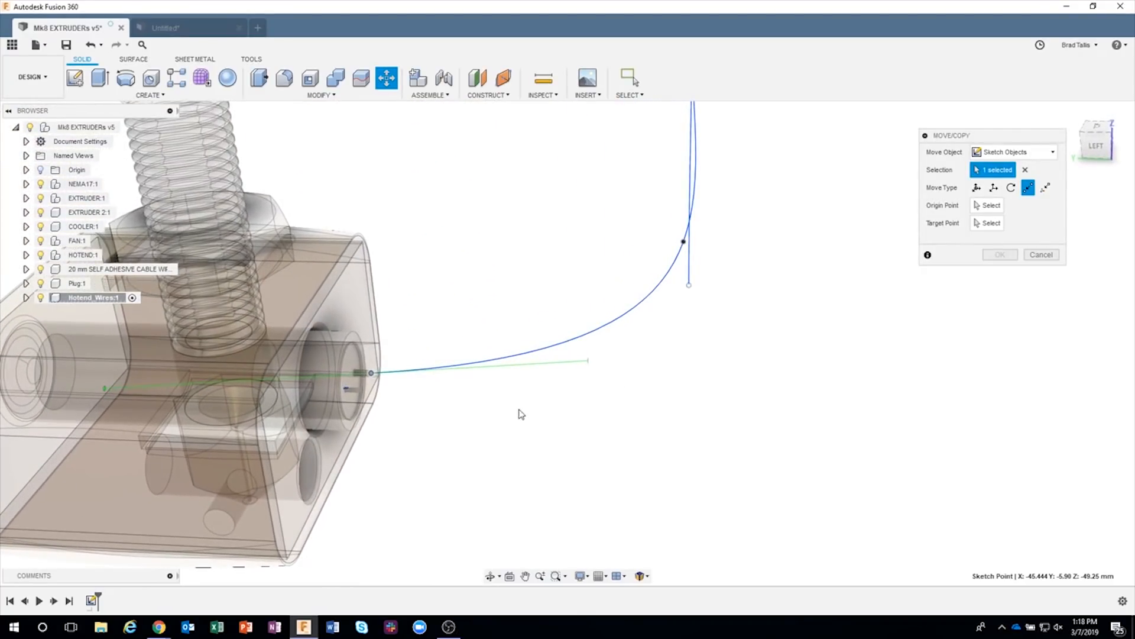
Step: Add the start point's tangent handle to the selection and rotate it -15 degrees about X with a free move
click(528, 367)
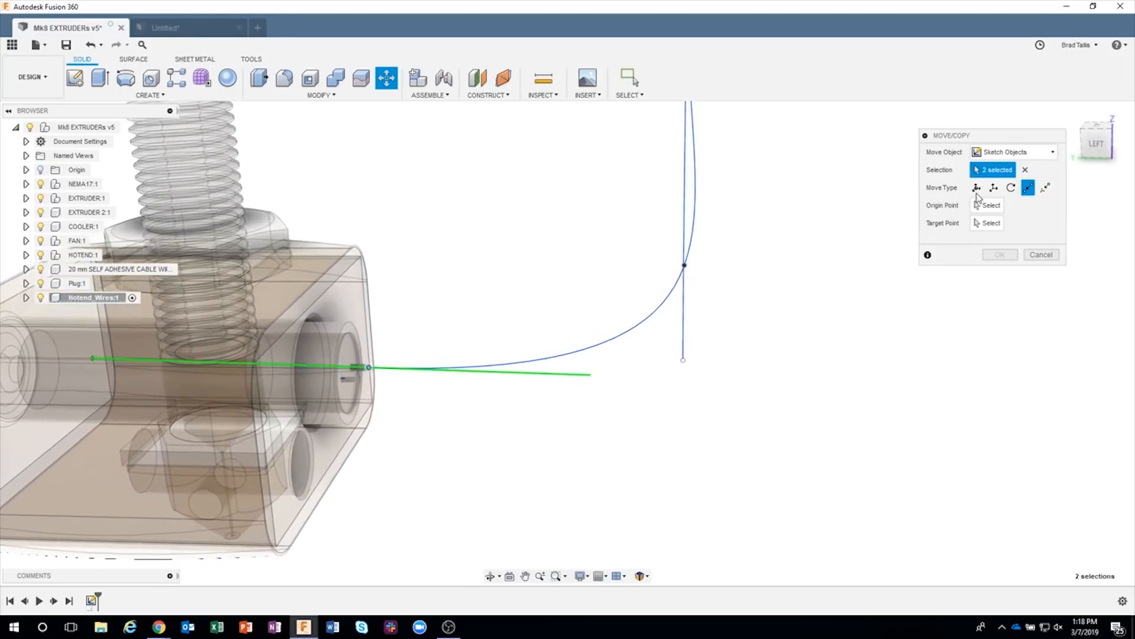
click(977, 188)
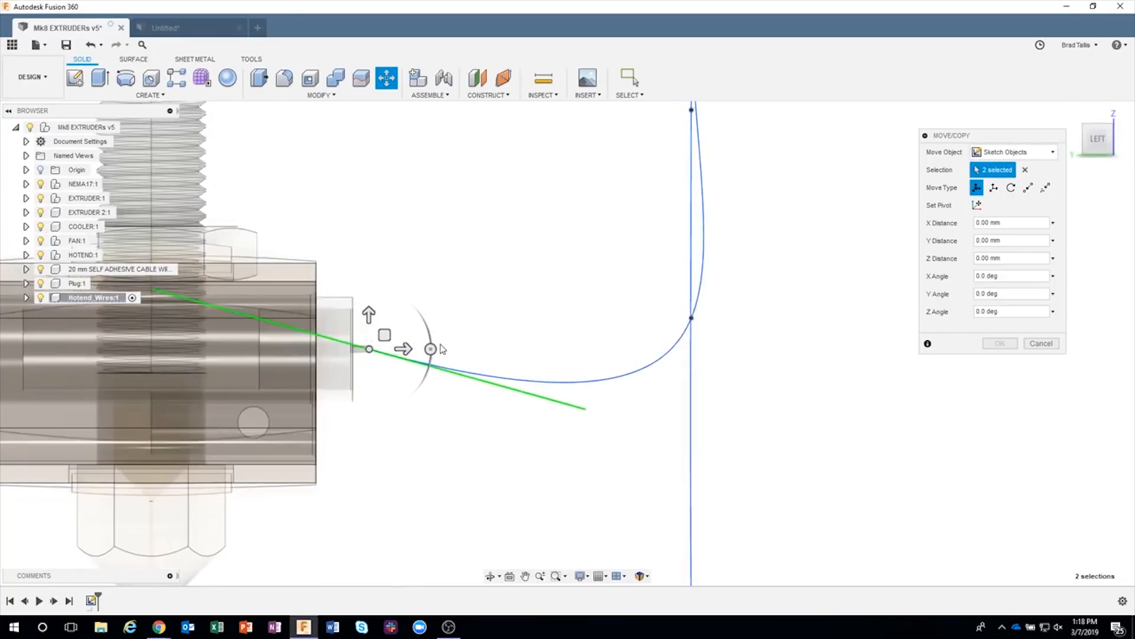
mouse_move(432, 347)
mouse_down()
mouse_move(452, 284)
mouse_move(482, 299)
mouse_move(507, 344)
mouse_up()
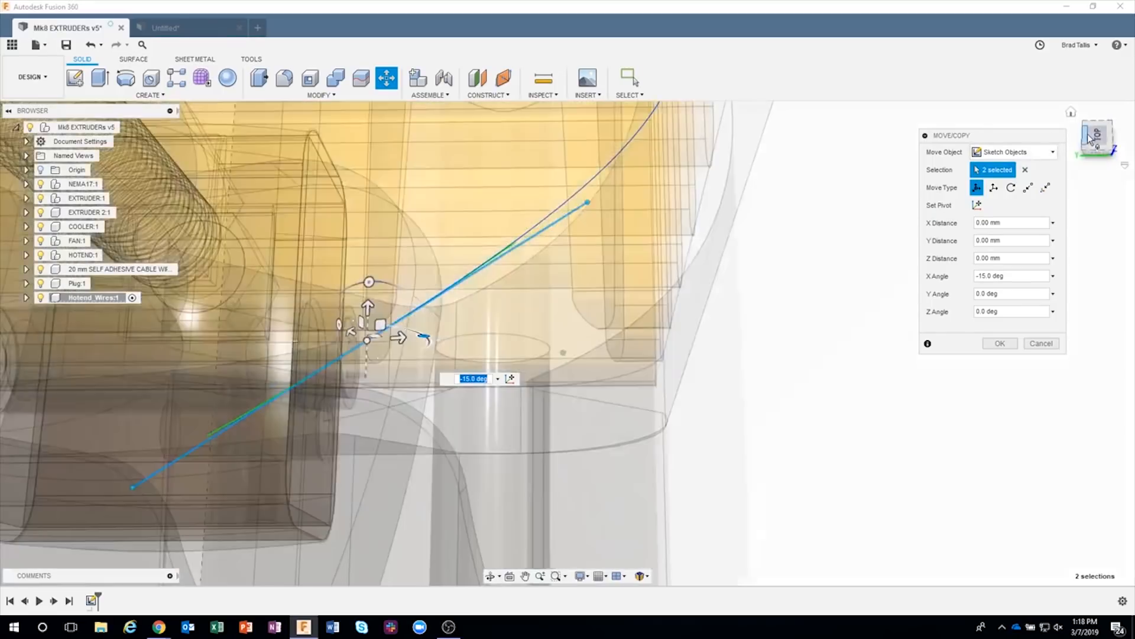
Step: Rotate the start tangent handle about -33.9 degrees about Y in the top view and accept the move
click(1101, 136)
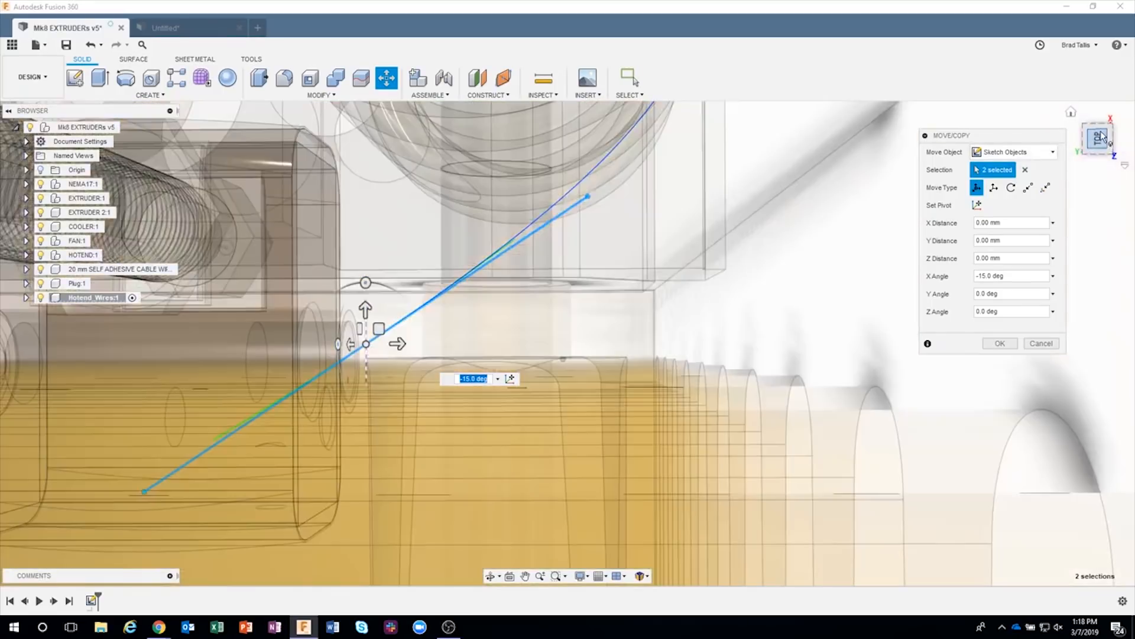
click(1097, 139)
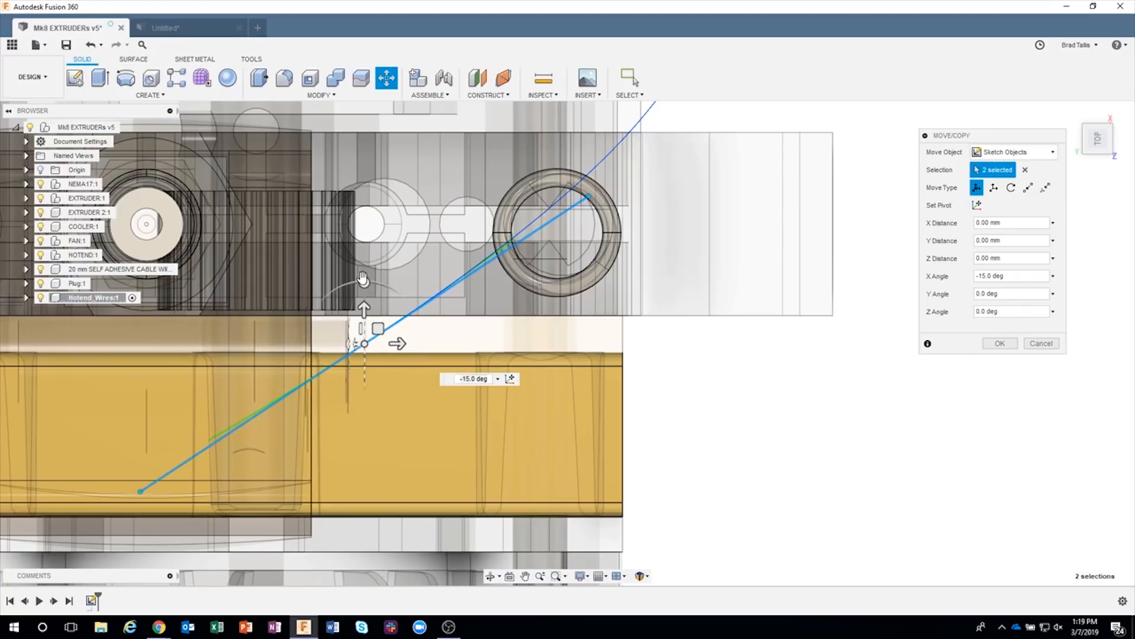
drag(370, 286, 397, 292)
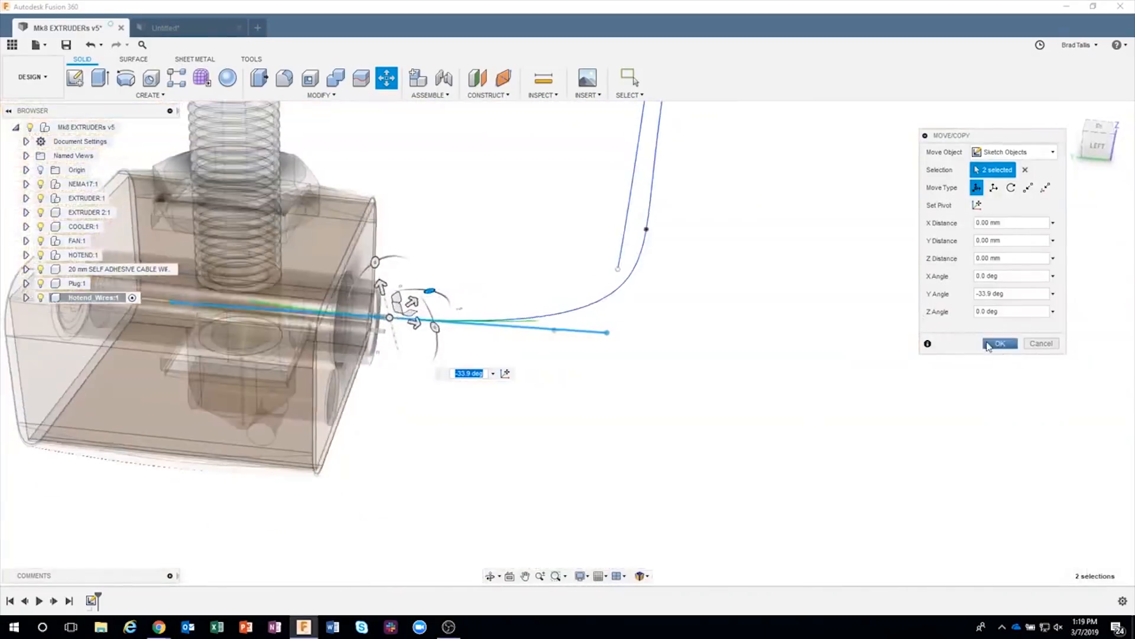
click(999, 343)
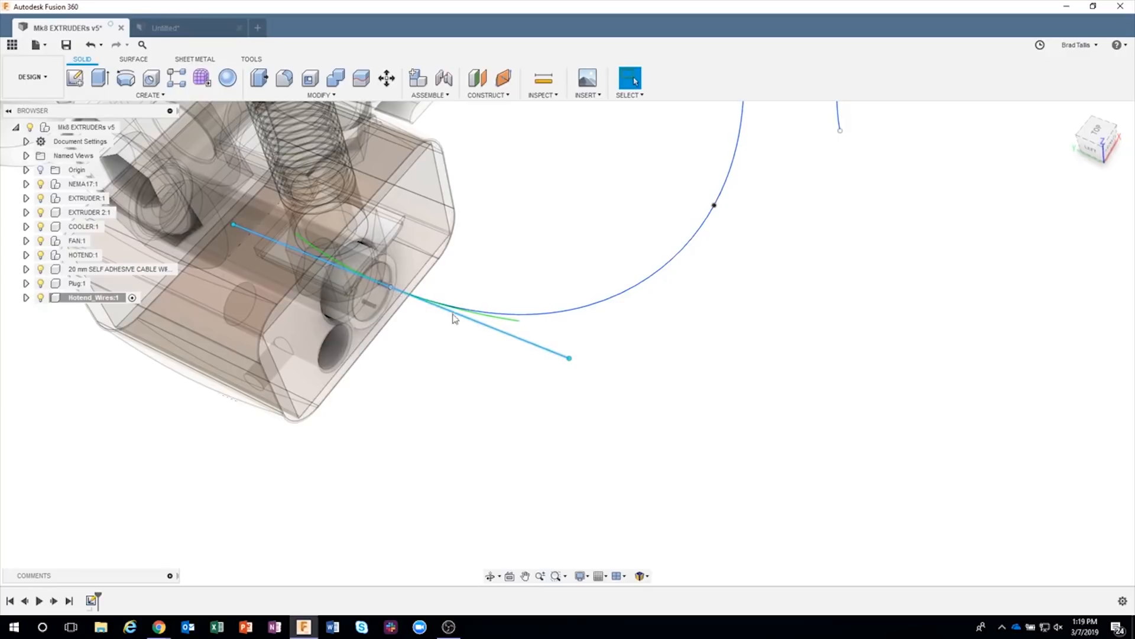
Step: Shorten the start tangent handle by moving its outer end point about -1.96 mm in Z distance
shift+middle_drag(609, 408, 569, 367)
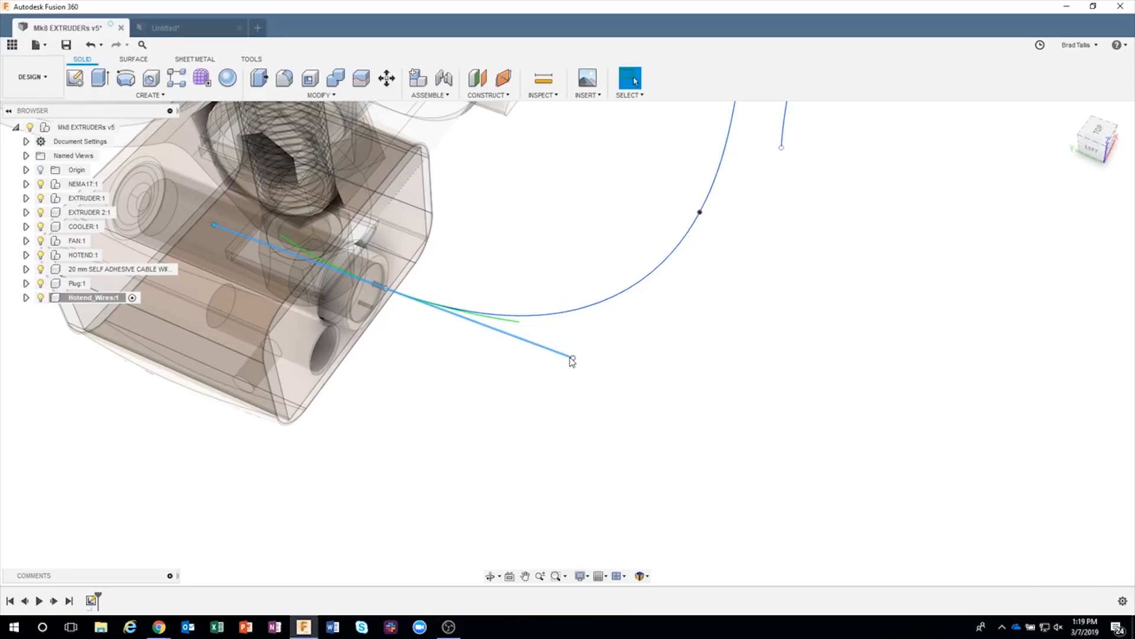
right_click(572, 359)
click(540, 379)
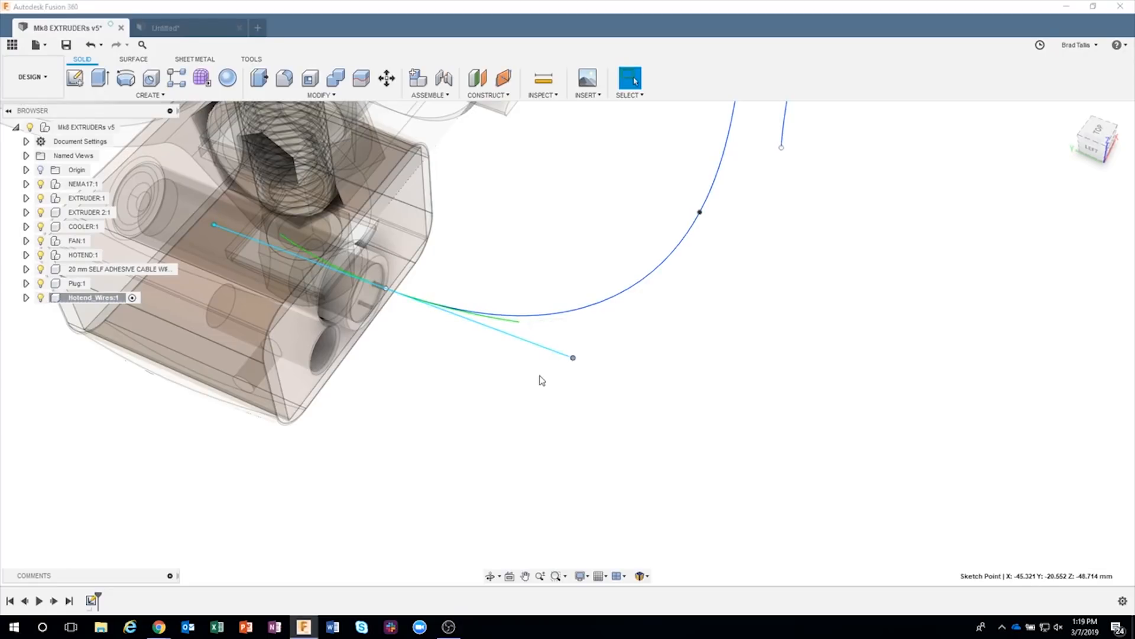
drag(602, 371, 695, 407)
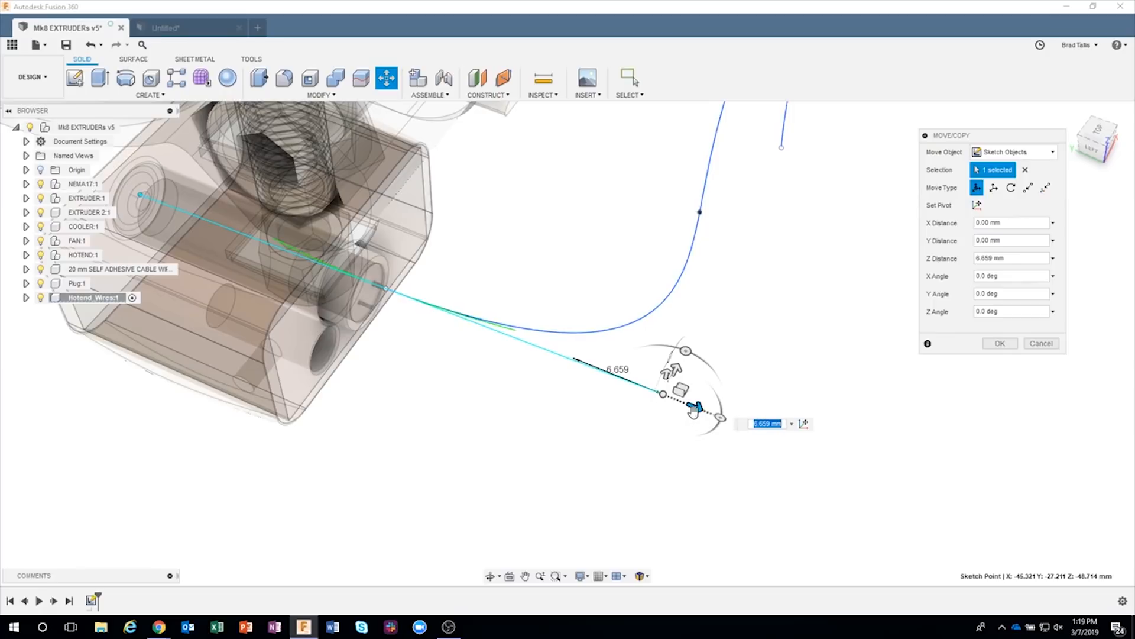
drag(693, 412, 513, 379)
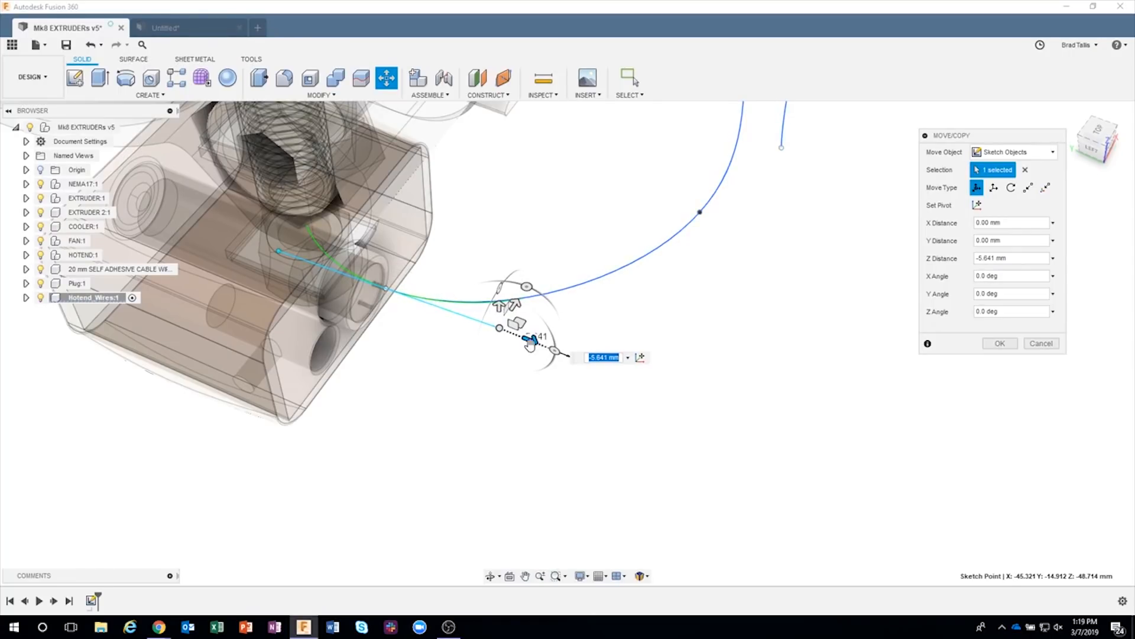
drag(530, 344, 578, 373)
click(1000, 343)
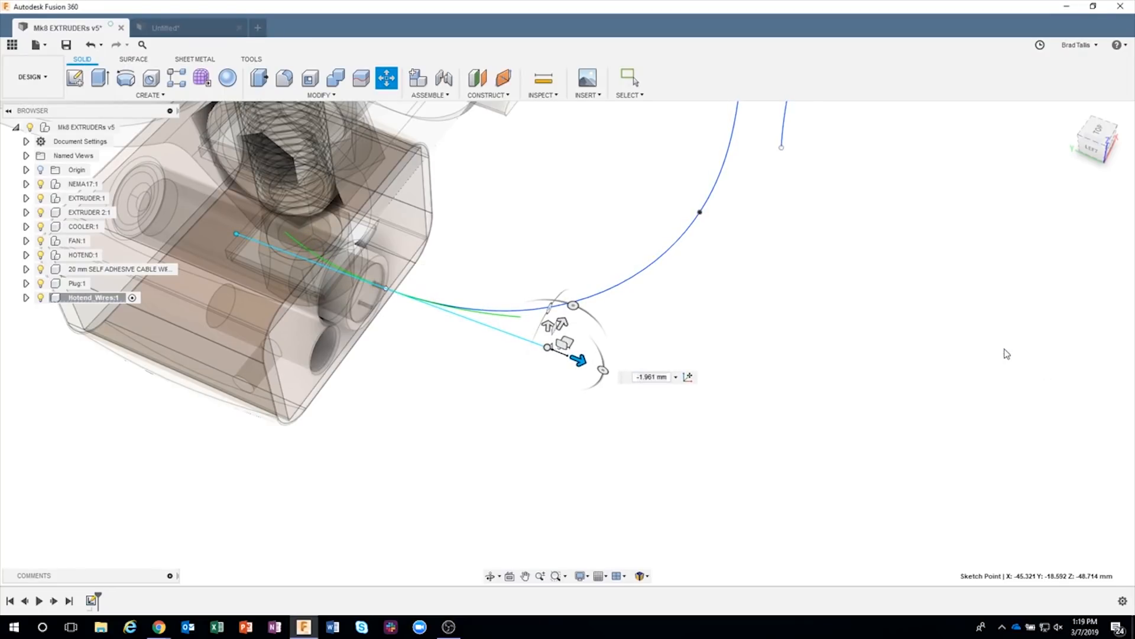
Step: Free-move the arch's fit point at the cable mount about 1.4 mm outward and the fit point just beyond it about 3.3 mm
shift+middle_drag(824, 418, 687, 449)
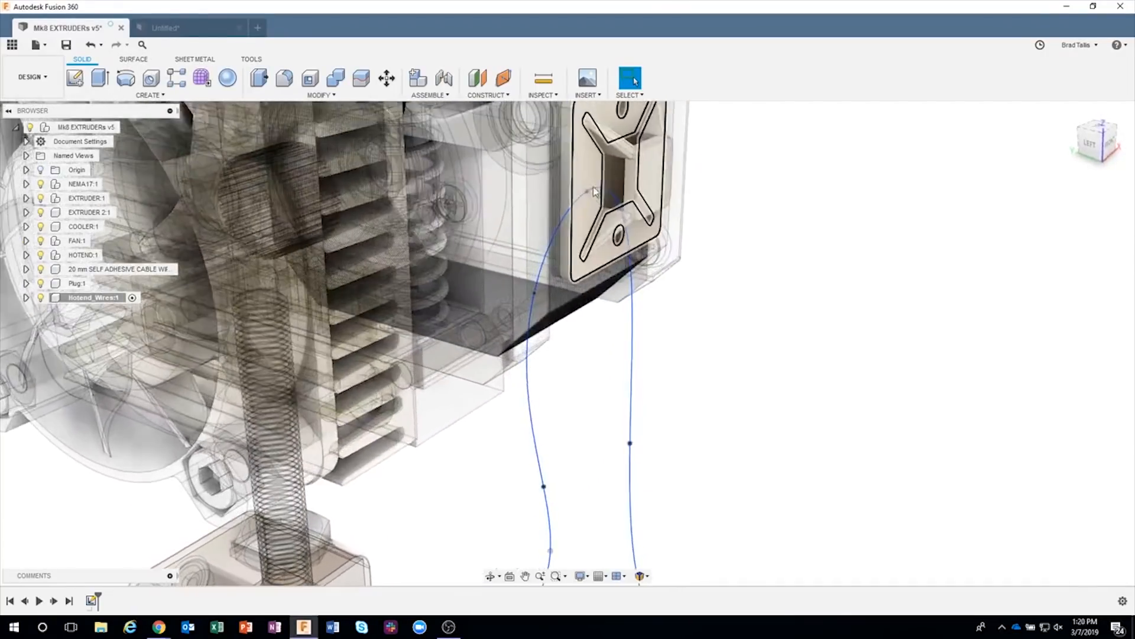
right_click(592, 196)
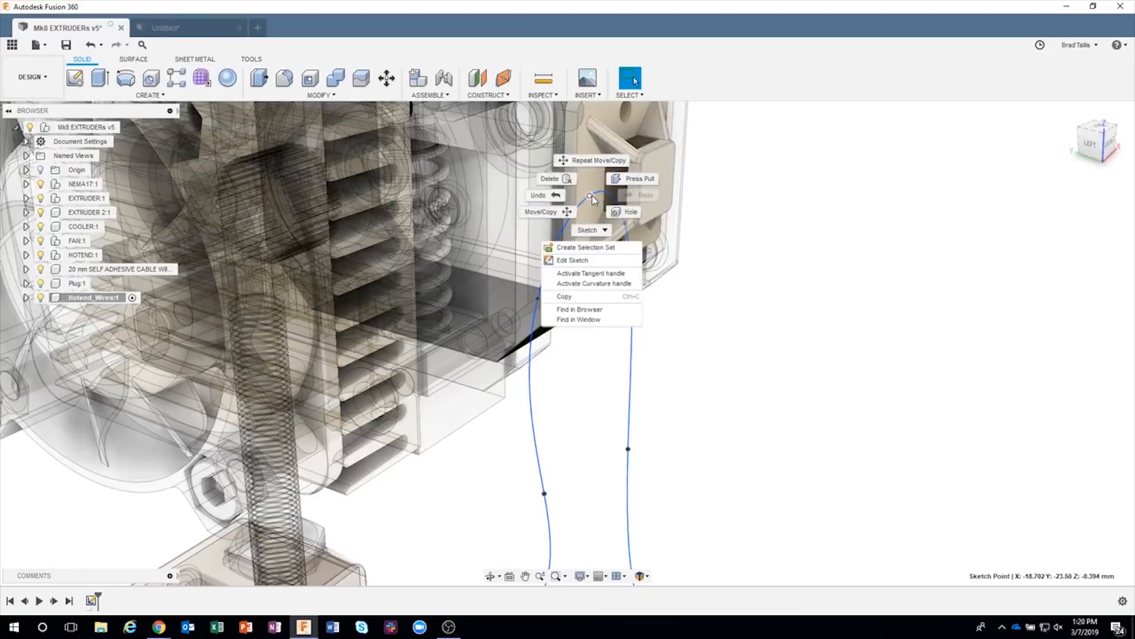
click(599, 162)
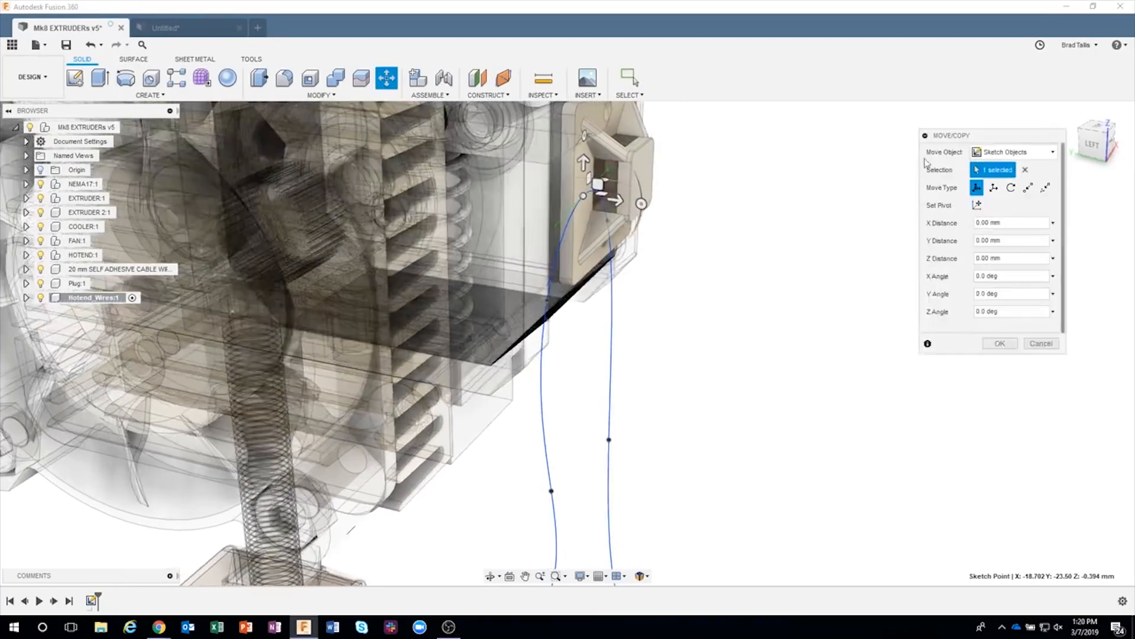
drag(611, 199, 619, 201)
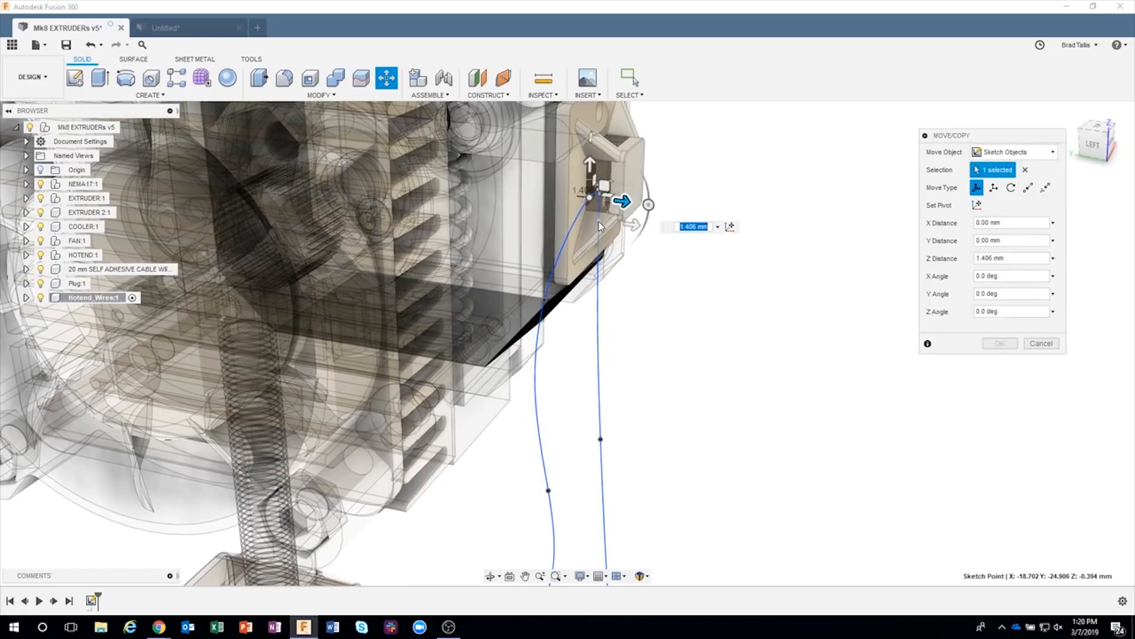
click(599, 222)
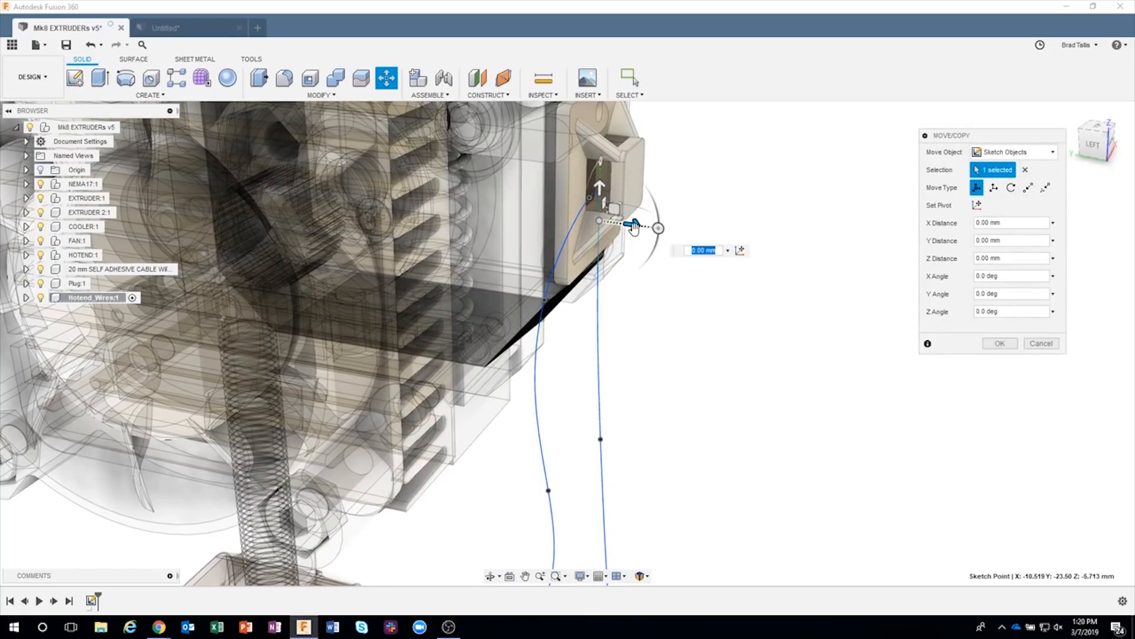
mouse_move(634, 226)
mouse_down()
mouse_move(656, 228)
mouse_move(660, 242)
mouse_up()
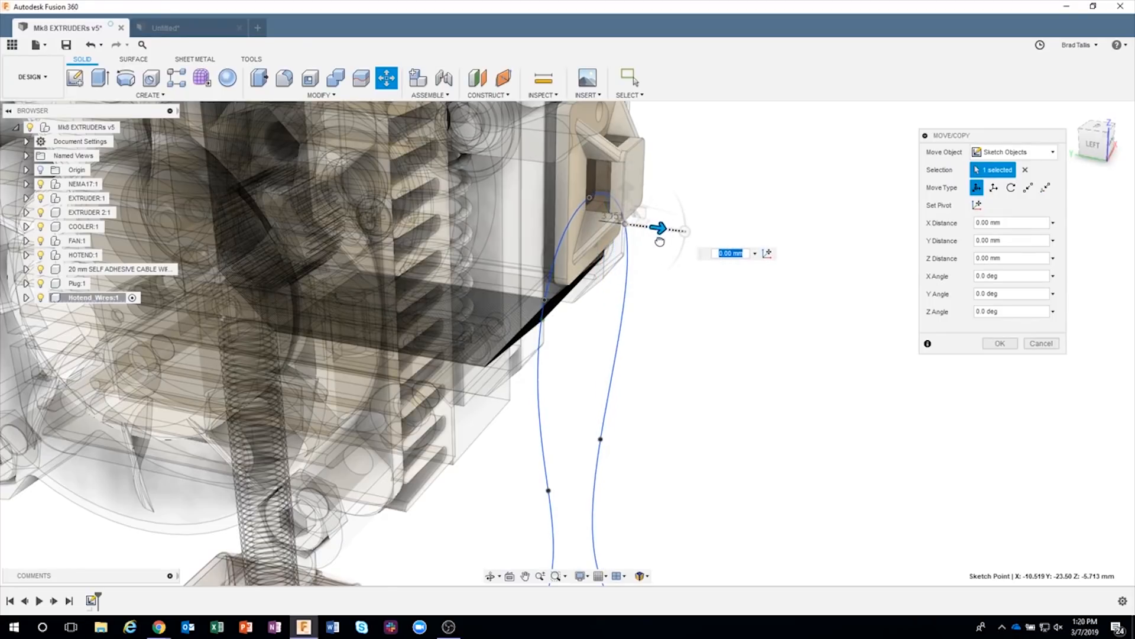
Step: Move the fit point on the arch's hotend side about 1.3 mm outward and the fit point below it about 2.5 mm
mouse_move(632, 374)
shift+middle_down()
mouse_move(583, 459)
mouse_move(558, 295)
mouse_move(547, 296)
shift+middle_up()
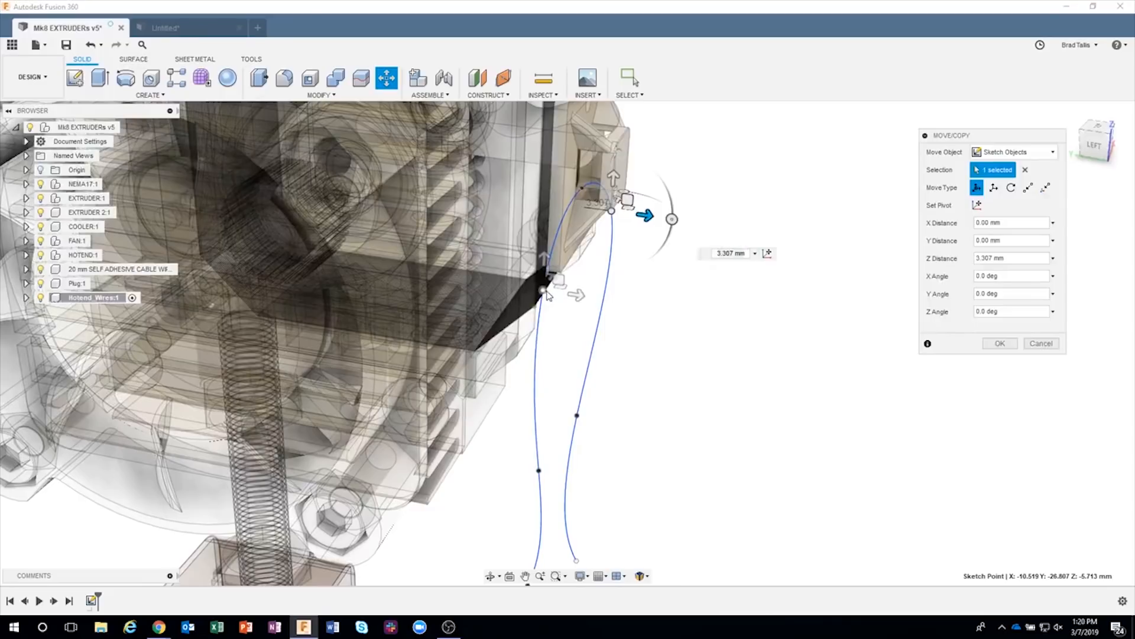
click(547, 293)
mouse_move(576, 299)
mouse_down()
mouse_move(589, 299)
mouse_move(550, 278)
mouse_move(558, 317)
mouse_up()
mouse_move(558, 317)
shift+middle_down()
mouse_move(652, 204)
mouse_move(607, 292)
mouse_move(606, 277)
mouse_move(583, 407)
mouse_move(571, 419)
mouse_move(535, 393)
mouse_move(502, 426)
shift+middle_up()
click(500, 422)
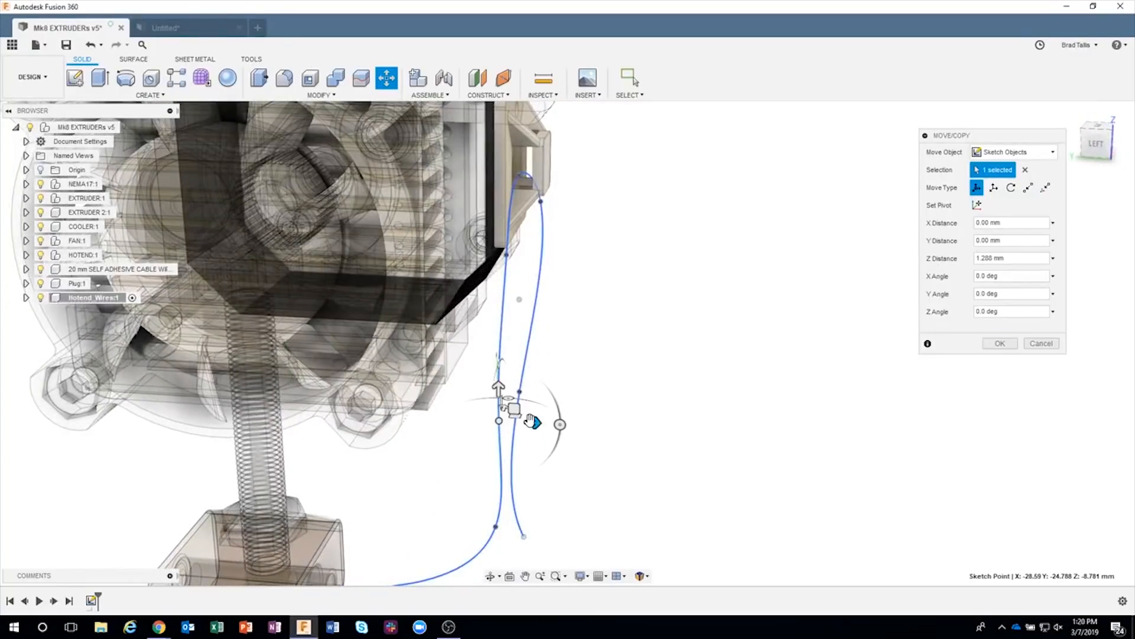
drag(534, 423, 553, 423)
shift+middle_drag(552, 423, 403, 541)
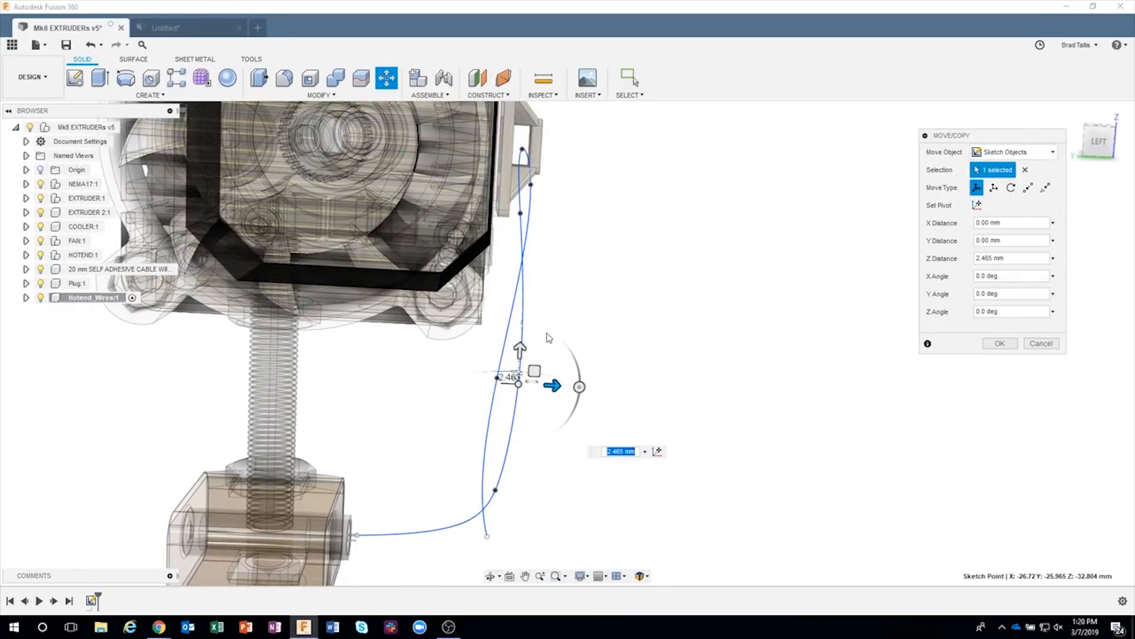
Step: Move the spline's final end point about 25.1 mm outward, accept the move and view the path from the front
mouse_move(549, 338)
shift+middle_down()
mouse_move(556, 533)
mouse_move(528, 500)
shift+middle_up()
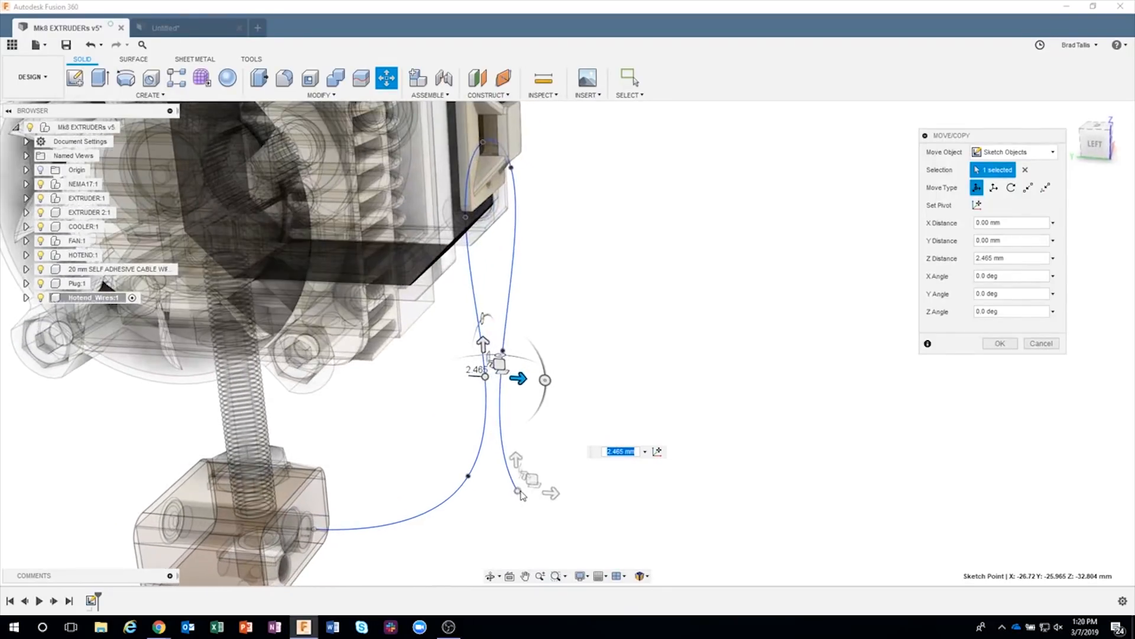
click(519, 491)
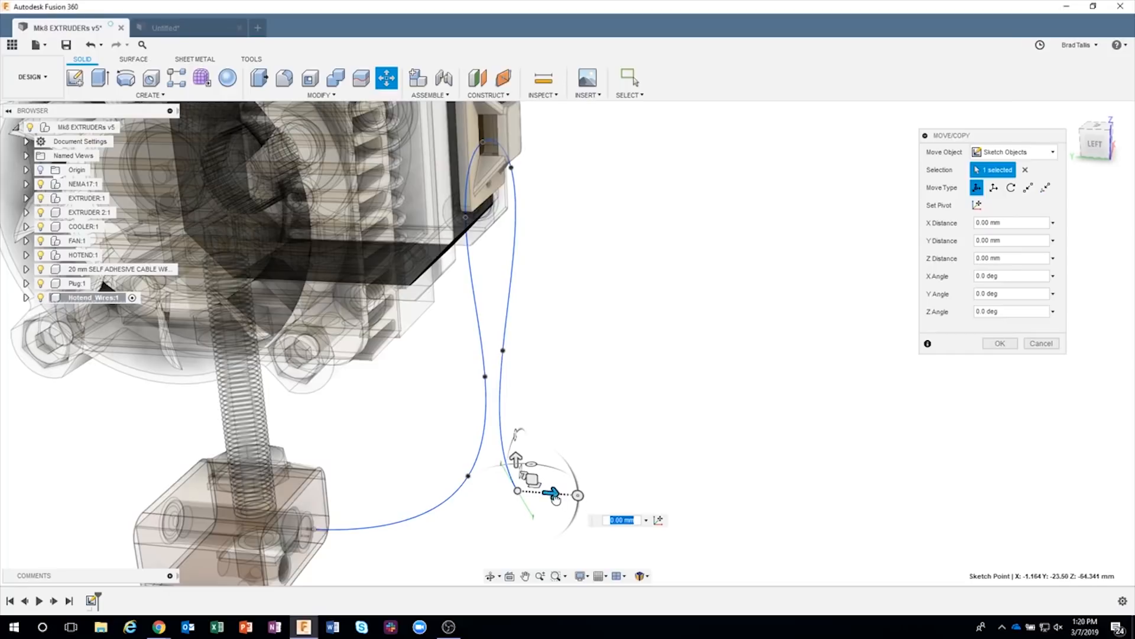
drag(556, 499, 699, 507)
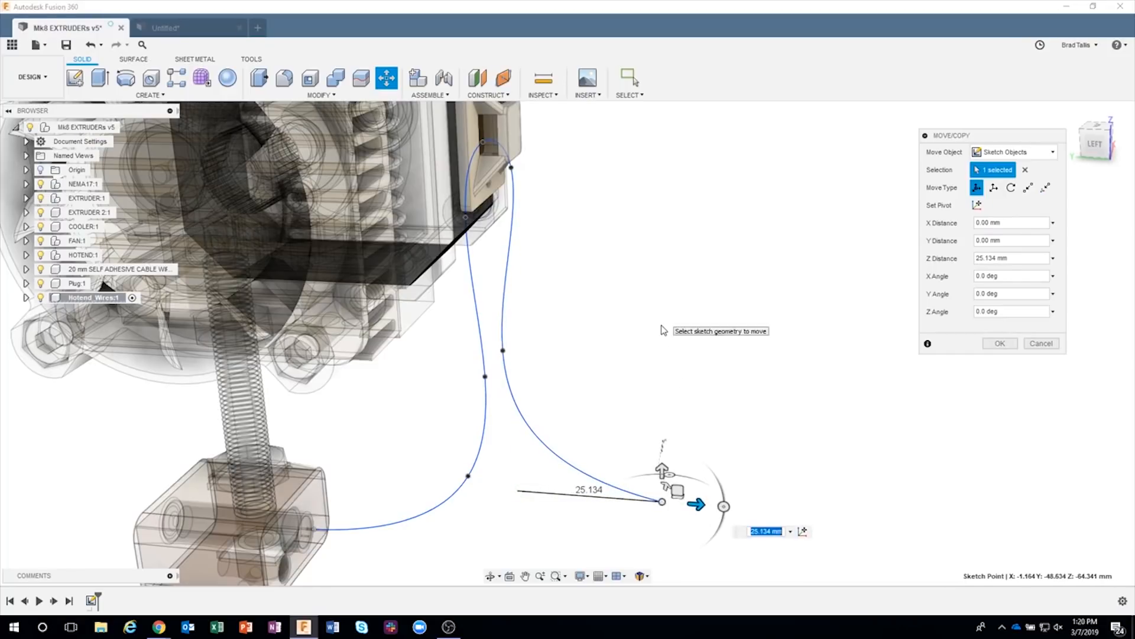
mouse_move(664, 329)
shift+middle_down()
mouse_move(431, 489)
mouse_move(318, 543)
mouse_move(568, 462)
shift+middle_up()
click(986, 346)
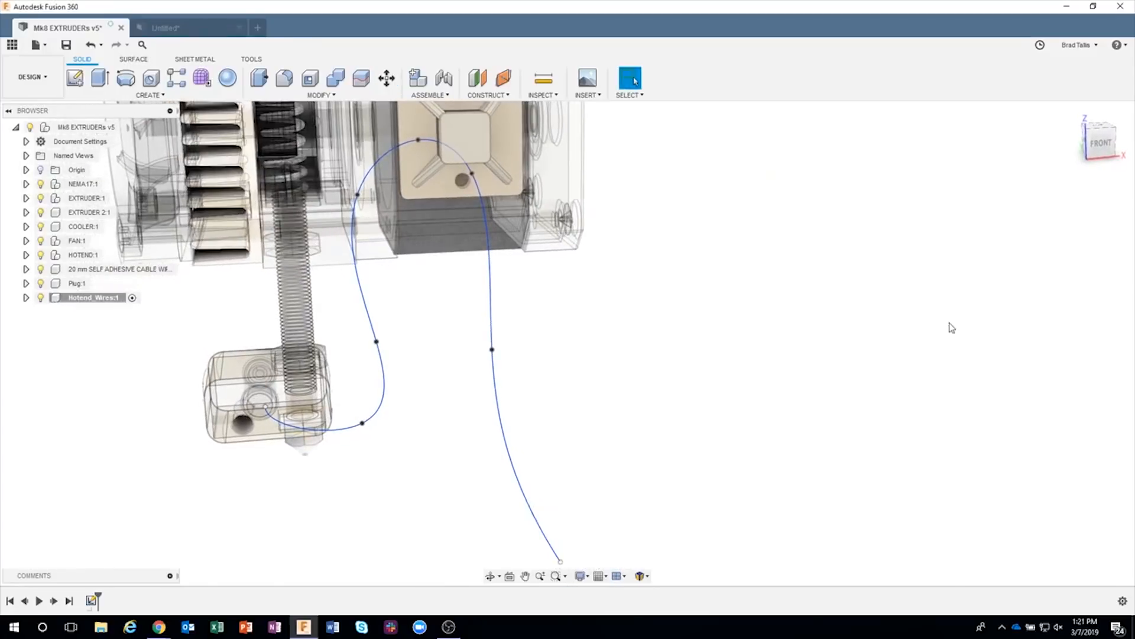
click(1104, 149)
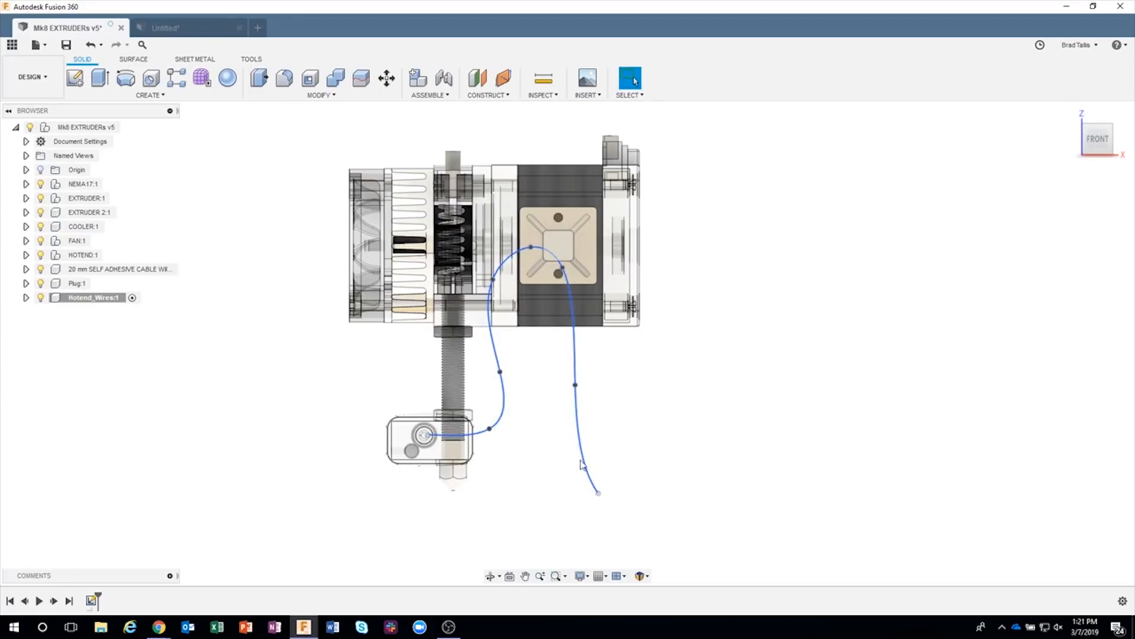
shift+middle_drag(714, 407, 1096, 171)
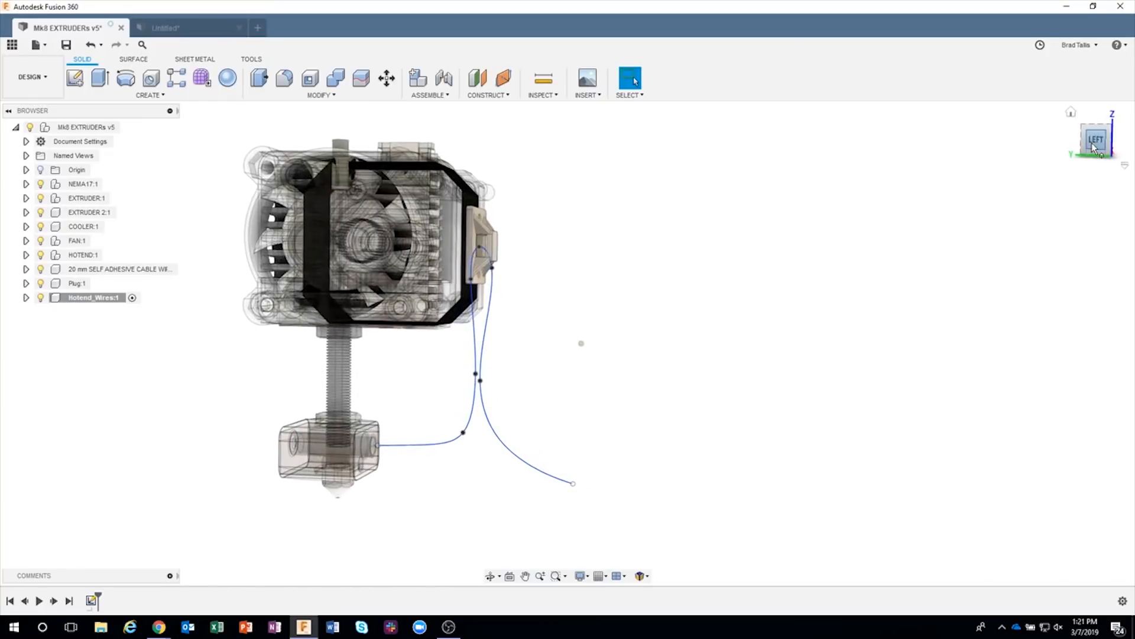
click(1092, 143)
scroll(445, 454, up, 2)
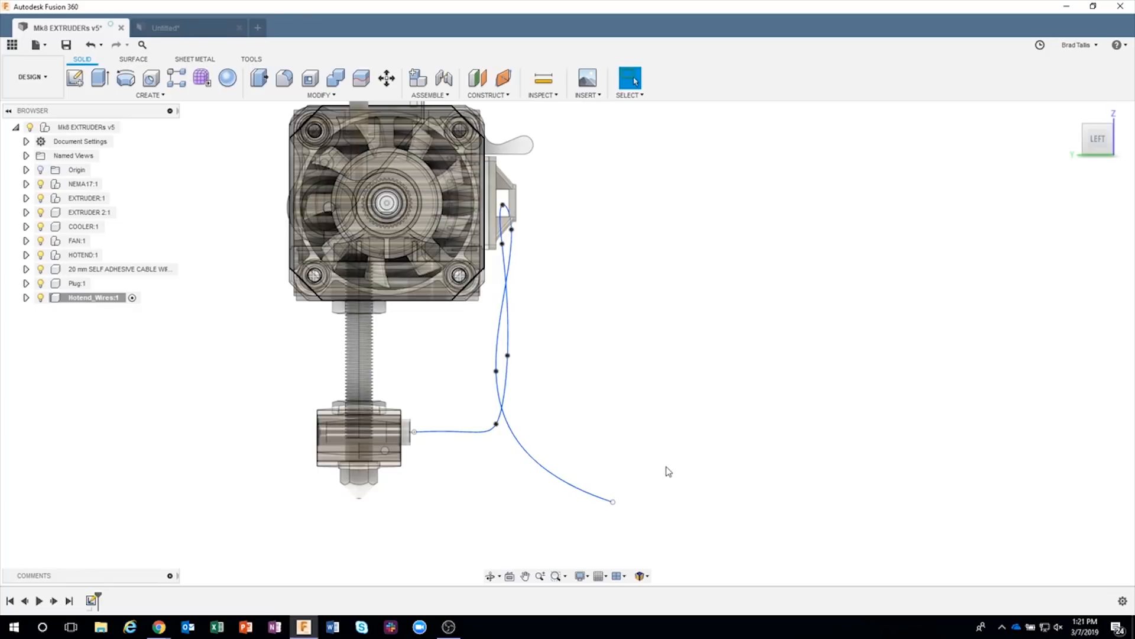
shift+middle_drag(679, 464, 649, 414)
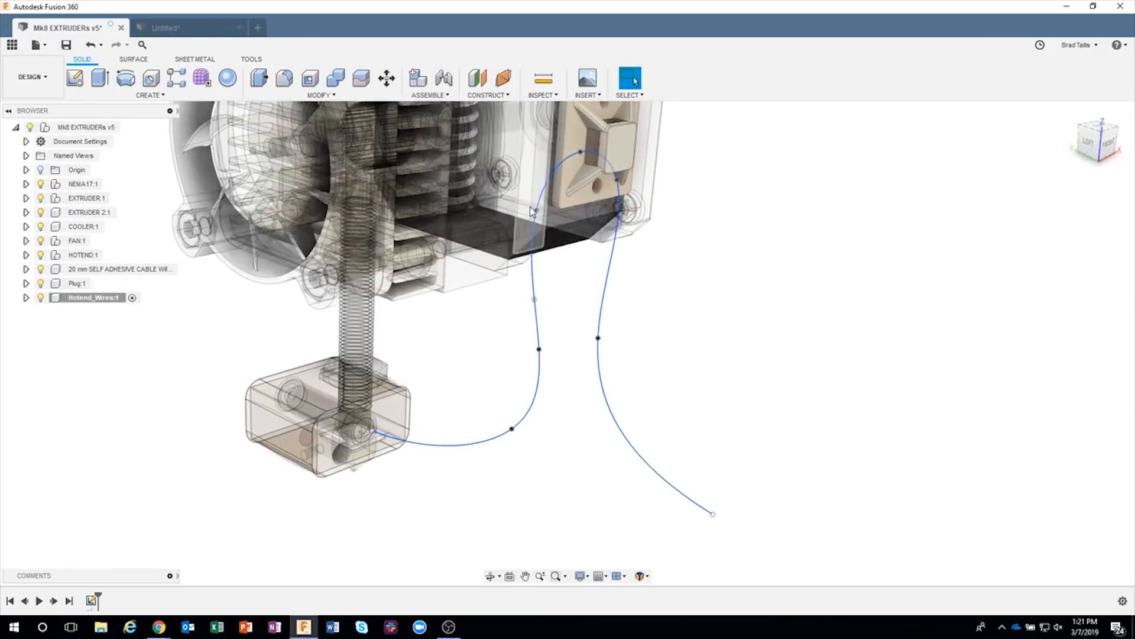
right_click(550, 197)
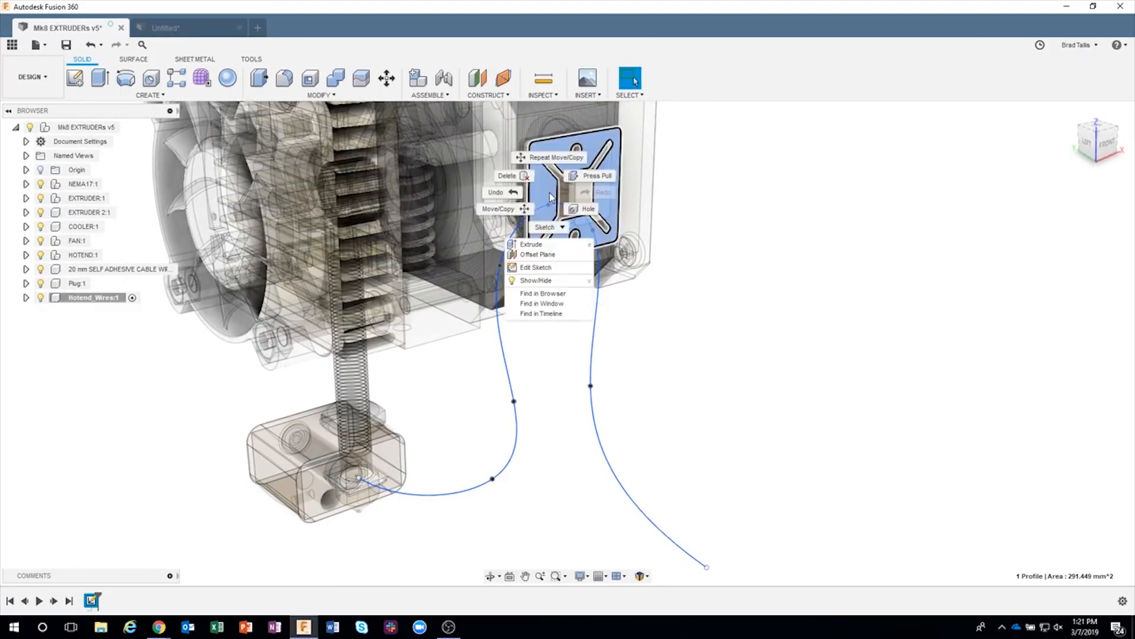
click(550, 255)
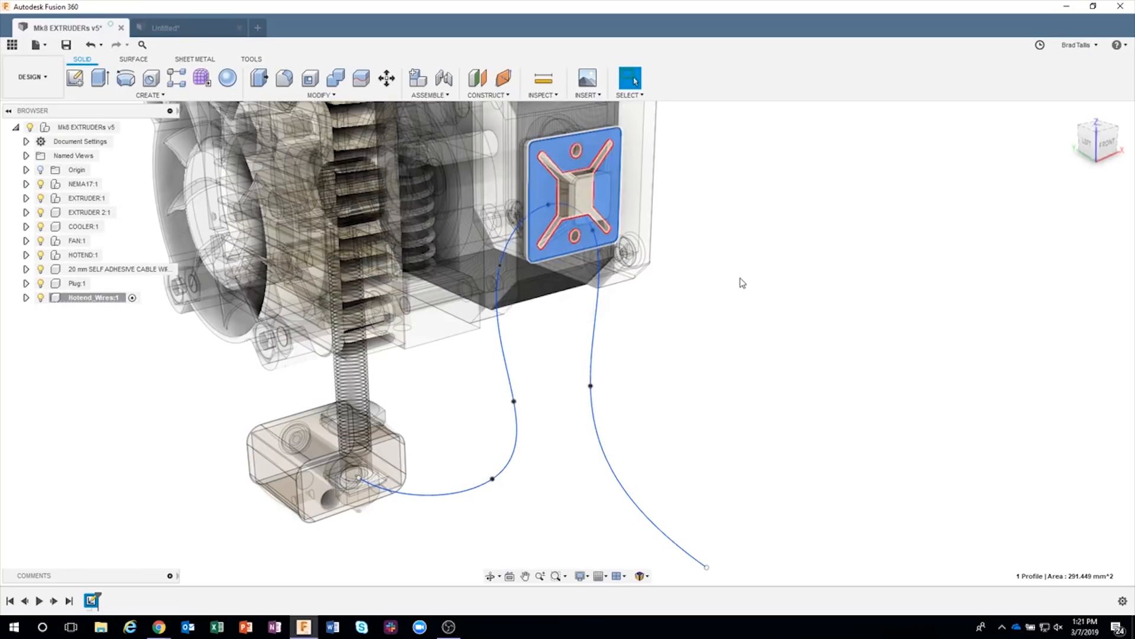
click(743, 283)
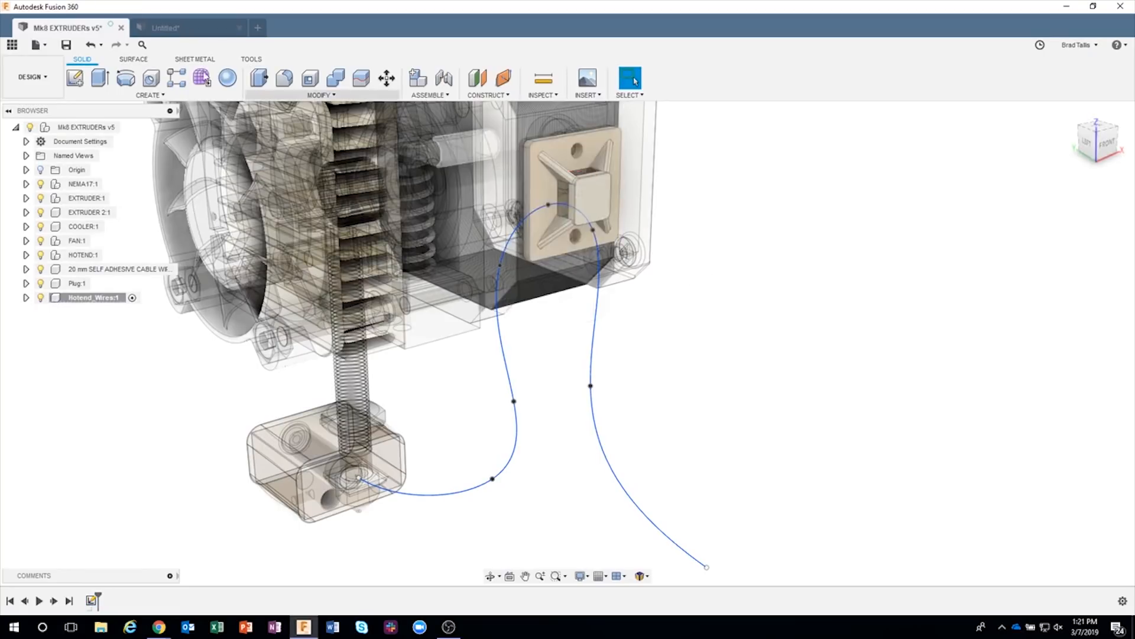
Step: Start a sketch on the cable mount's flat face and begin a fit point spline at the centre of the heater cartridge's second wire pin
click(87, 82)
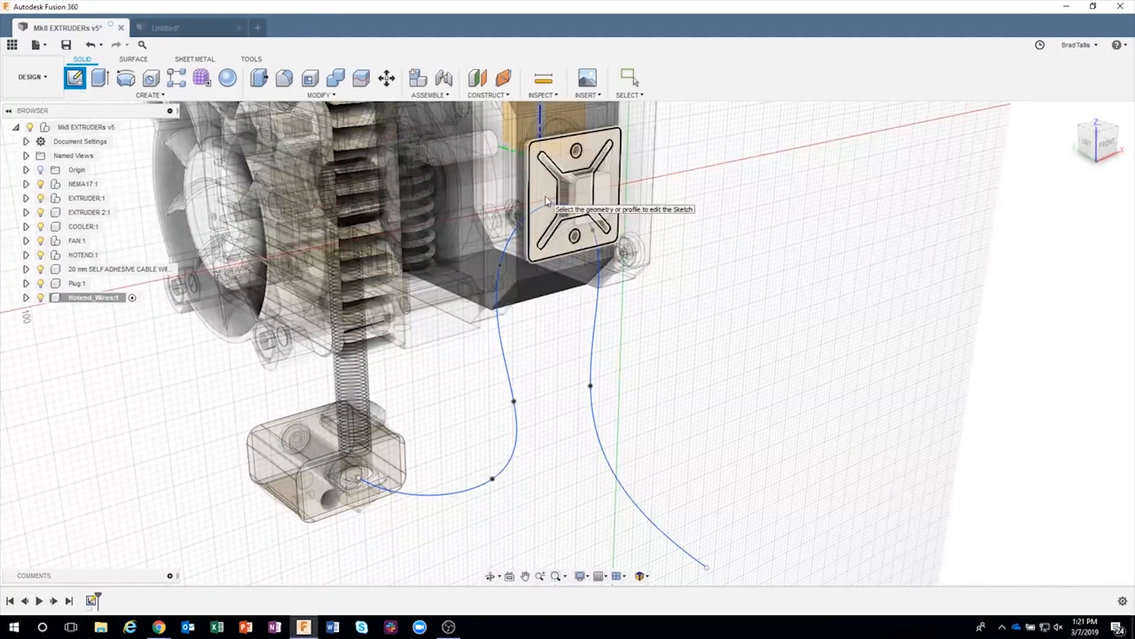
click(546, 201)
middle_drag(599, 393, 598, 257)
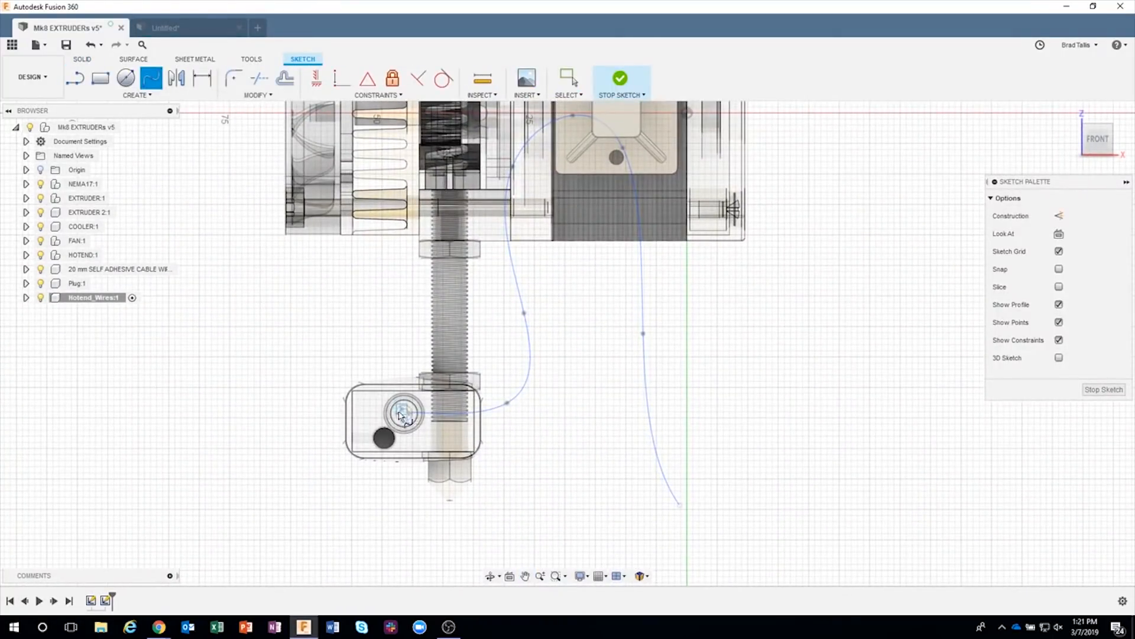
scroll(401, 416, up, 5)
scroll(396, 410, up, 5)
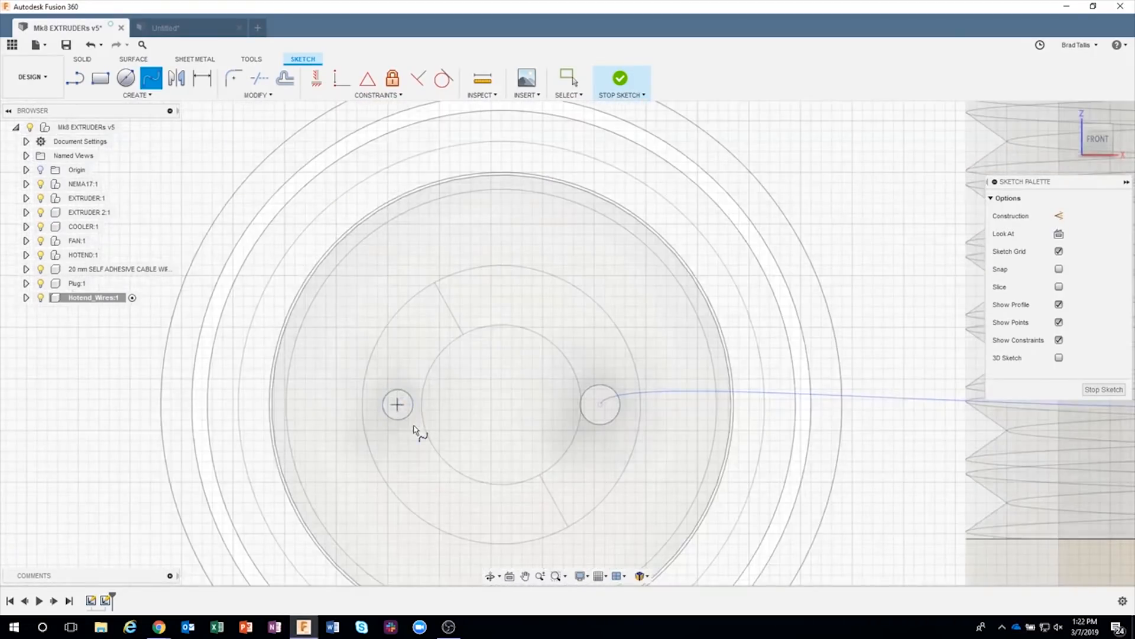
click(397, 404)
scroll(414, 430, down, 5)
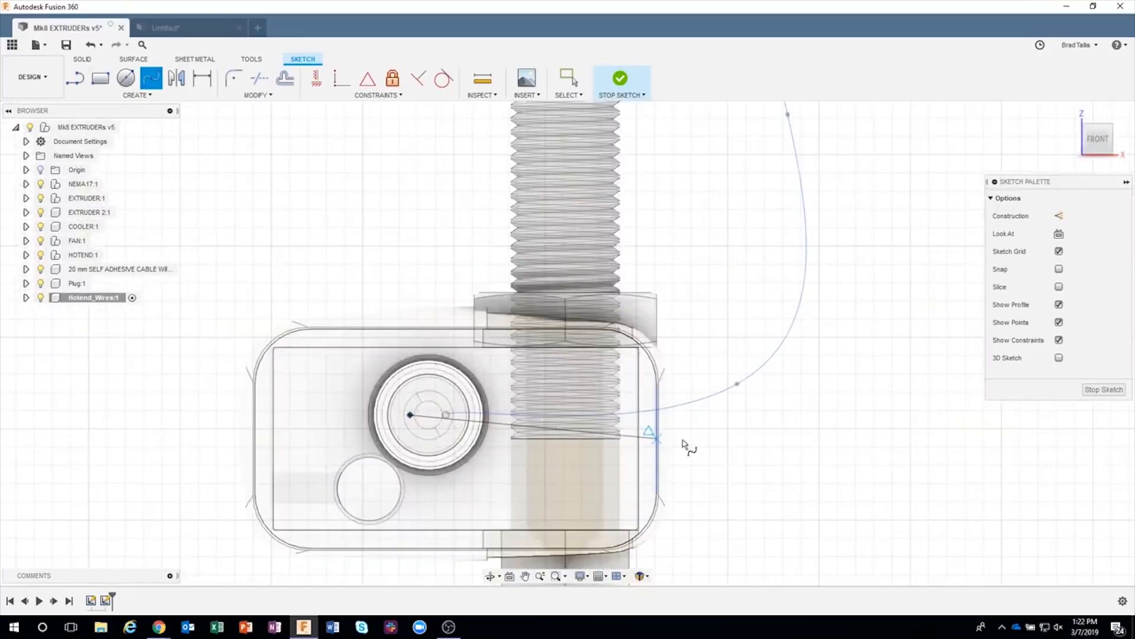
Step: Continue the second spline with fit points alongside the first wire path, up past the hotend and across the cable mount
click(720, 439)
click(842, 278)
middle_drag(831, 181, 815, 444)
scroll(816, 447, down, 3)
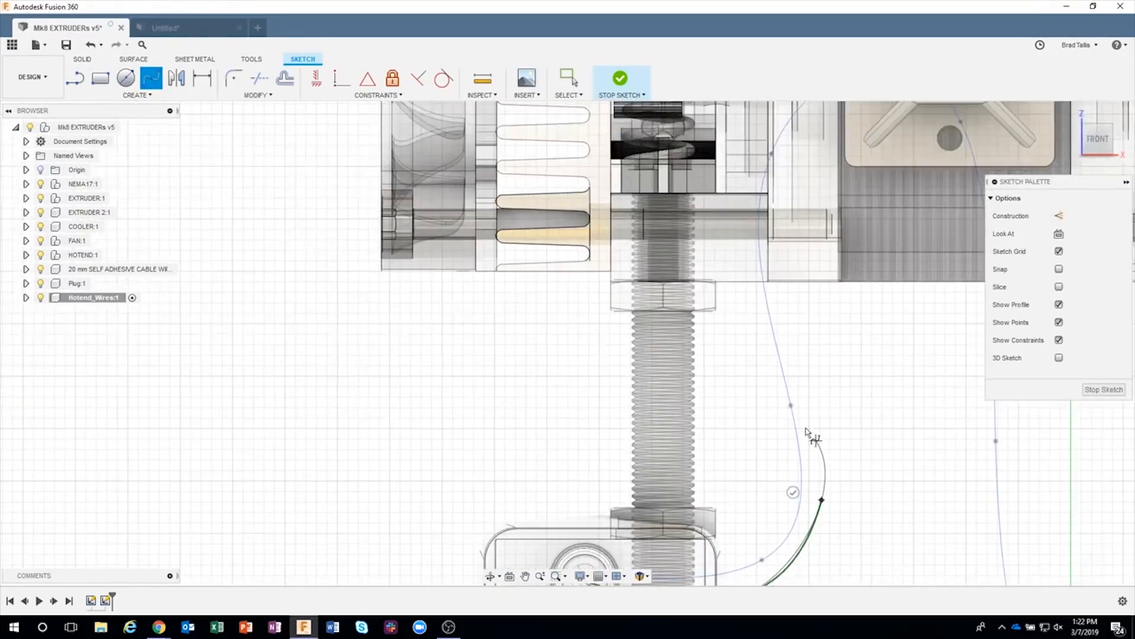
click(753, 305)
mouse_move(752, 305)
middle_down()
mouse_move(732, 321)
mouse_move(673, 485)
middle_up()
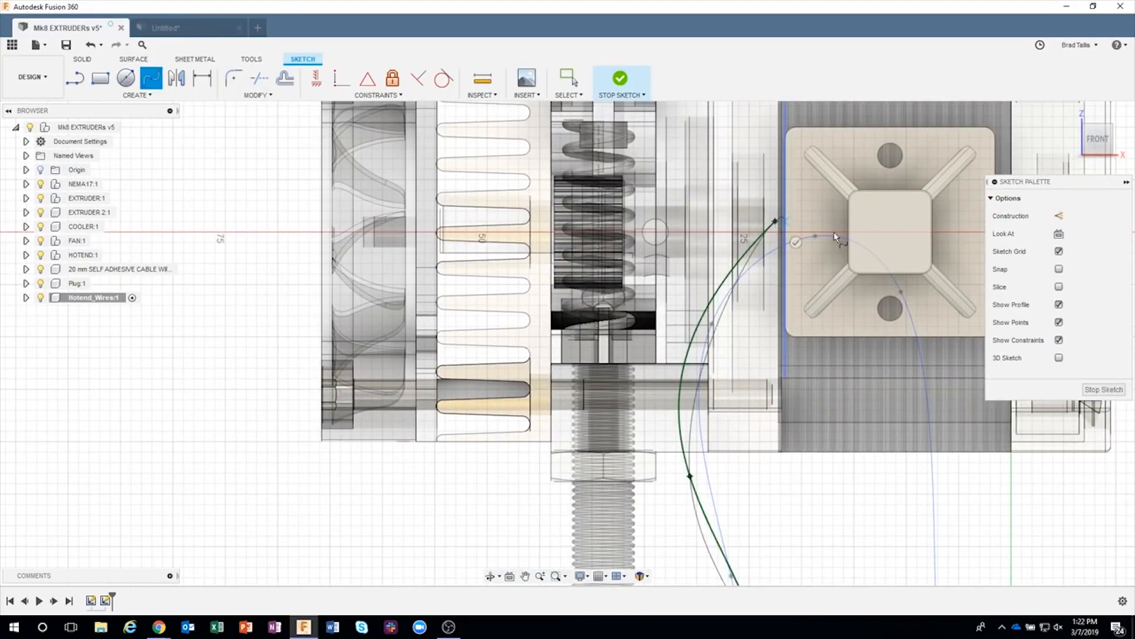
click(926, 303)
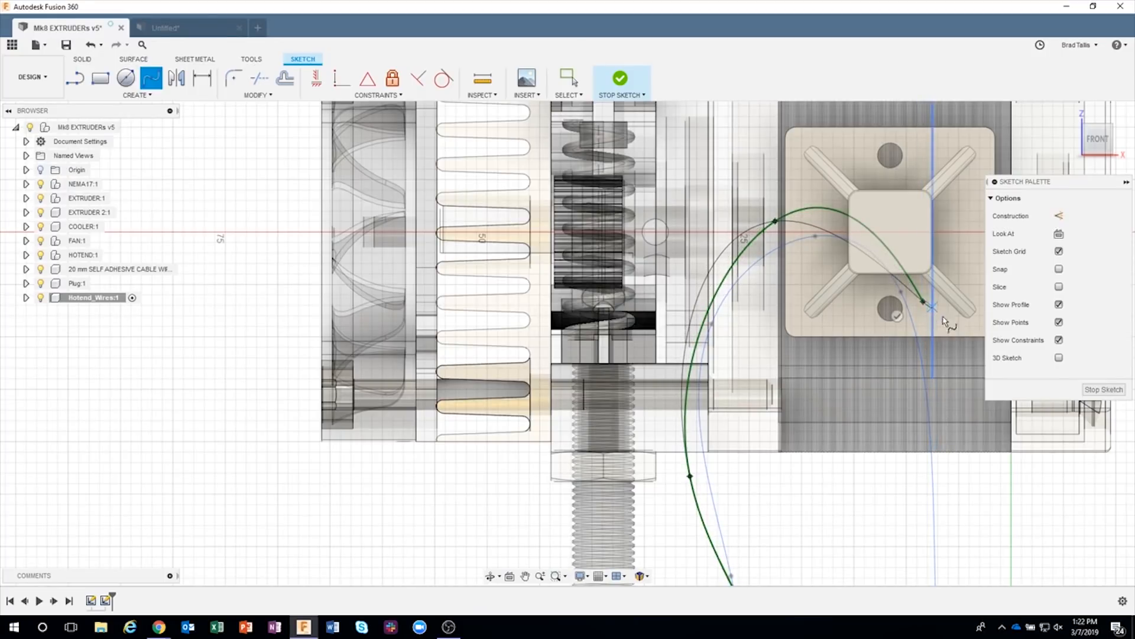
Step: Run the second spline down beside the first path to near its free end, complete it and finish the sketch
shift+middle_drag(946, 323, 995, 379)
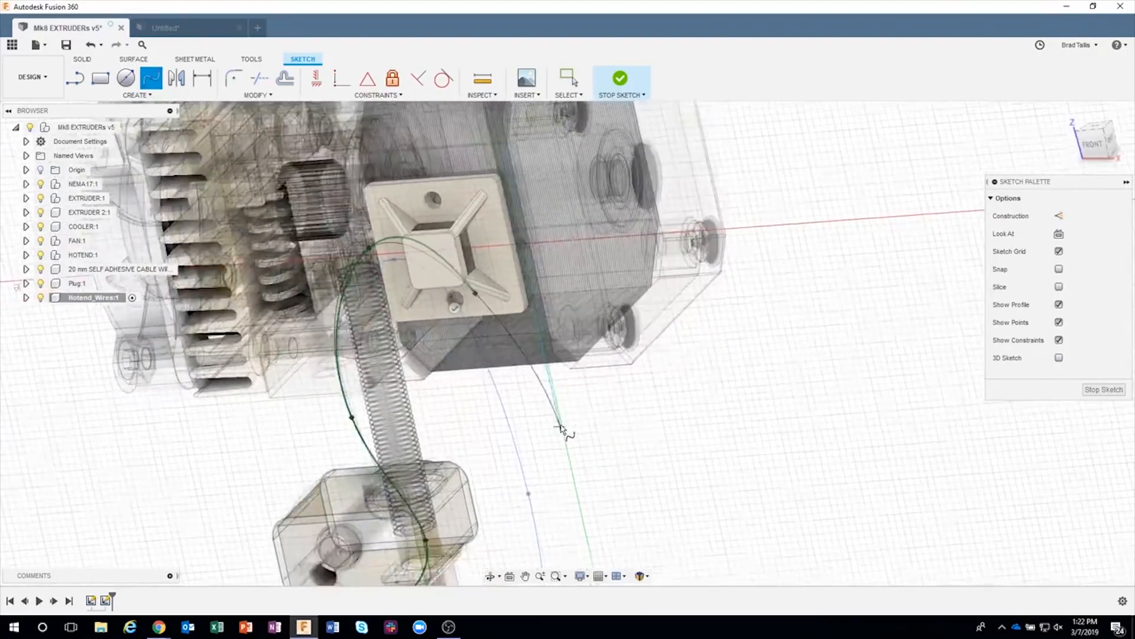
click(569, 471)
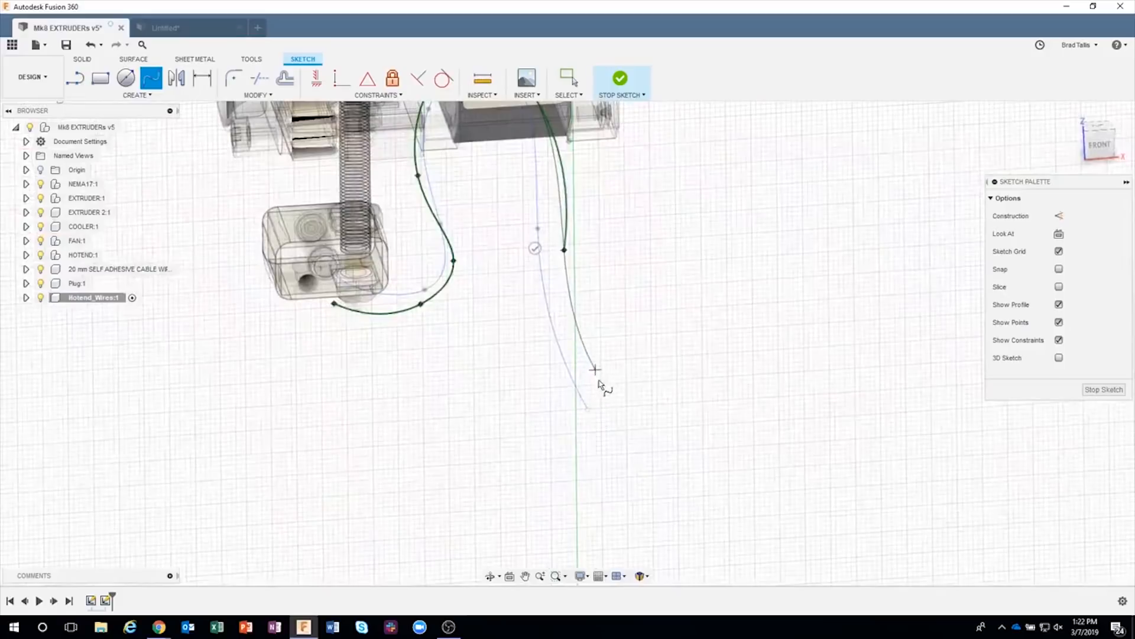
click(600, 389)
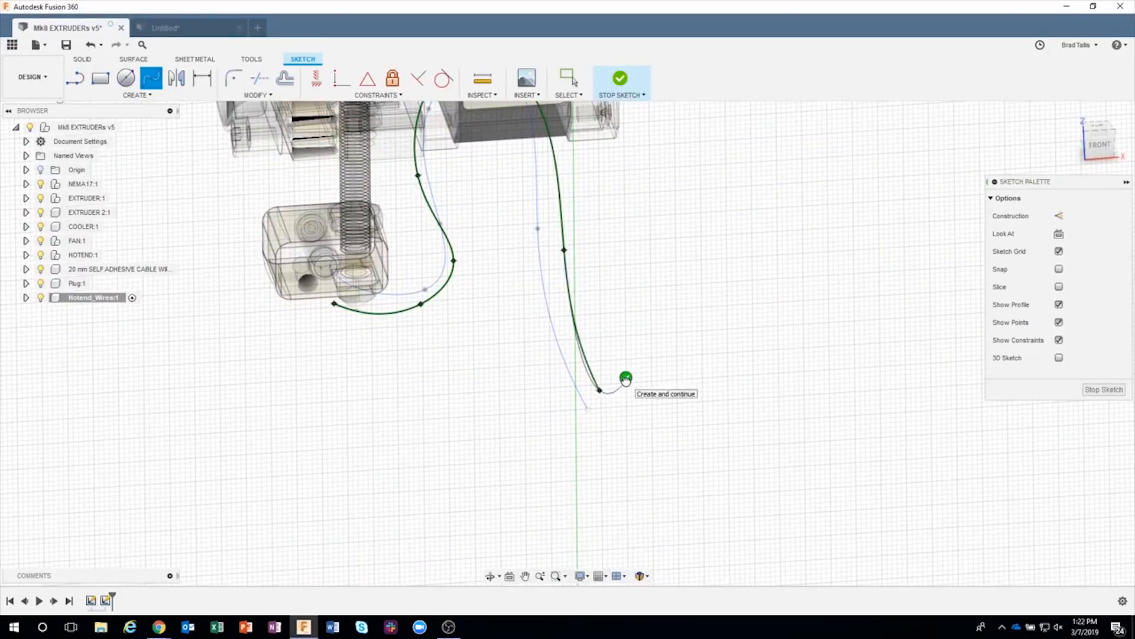
click(625, 378)
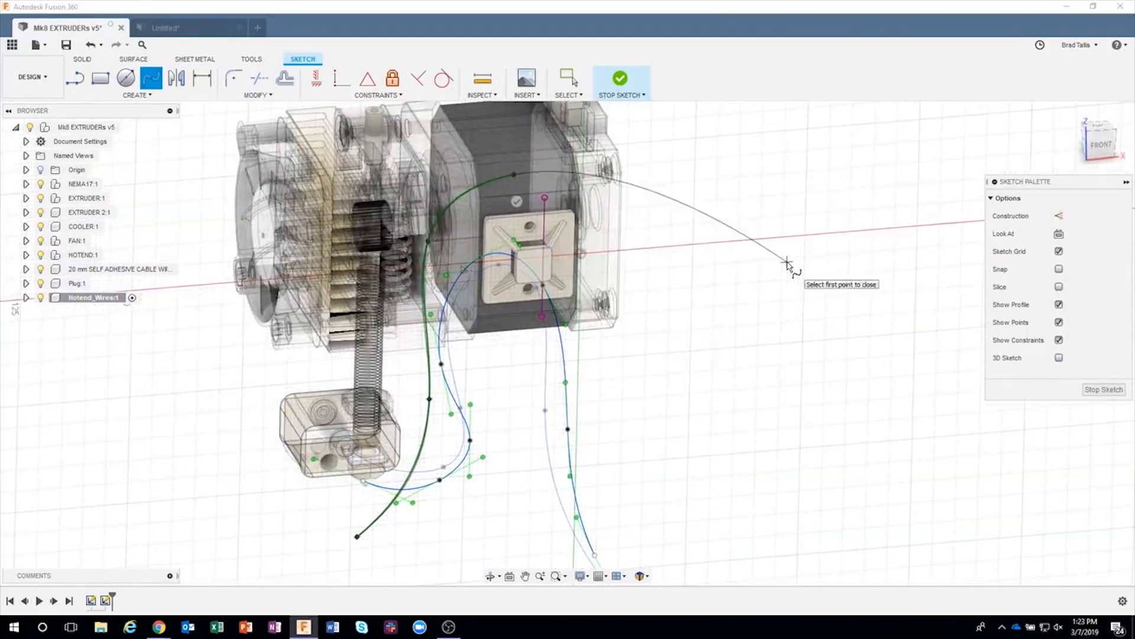
key(Escape)
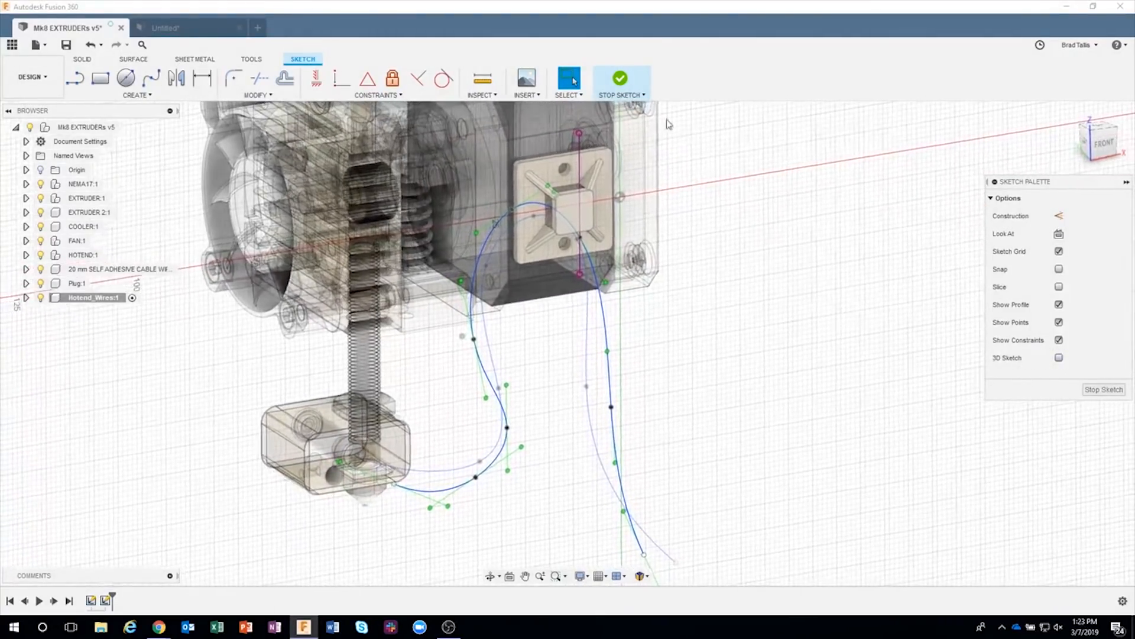
click(621, 83)
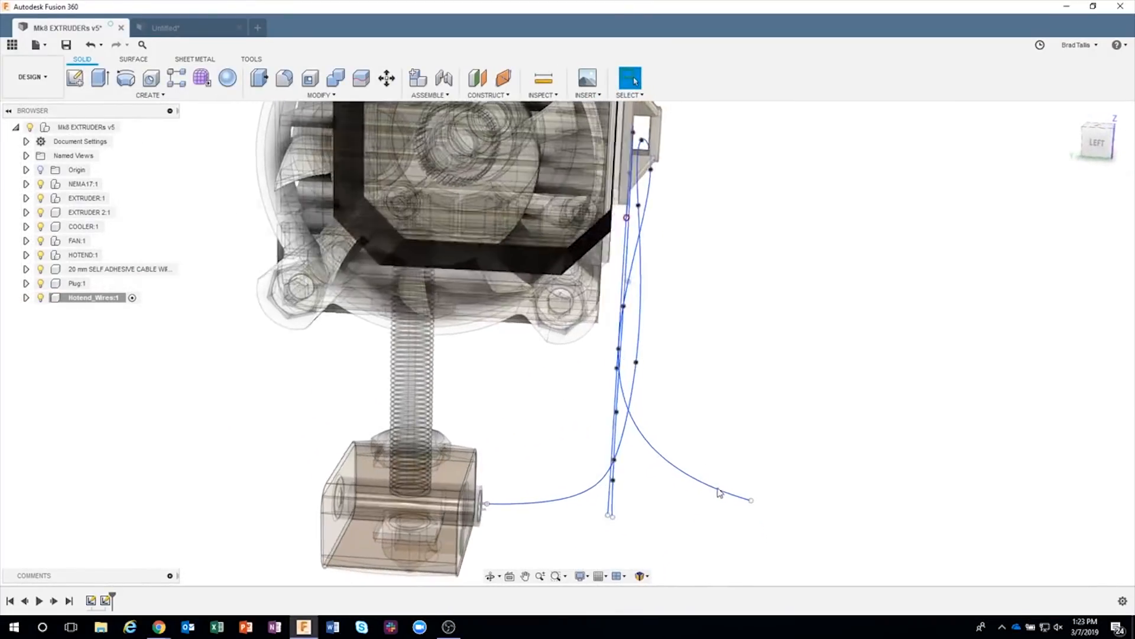
Step: Move the second spline's start point onto the centre of the heater cartridge's second wire pin with a point-to-point move
mouse_move(624, 514)
shift+middle_down()
mouse_move(609, 484)
mouse_move(616, 503)
shift+middle_up()
shift+middle_drag(736, 545, 648, 463)
click(747, 332)
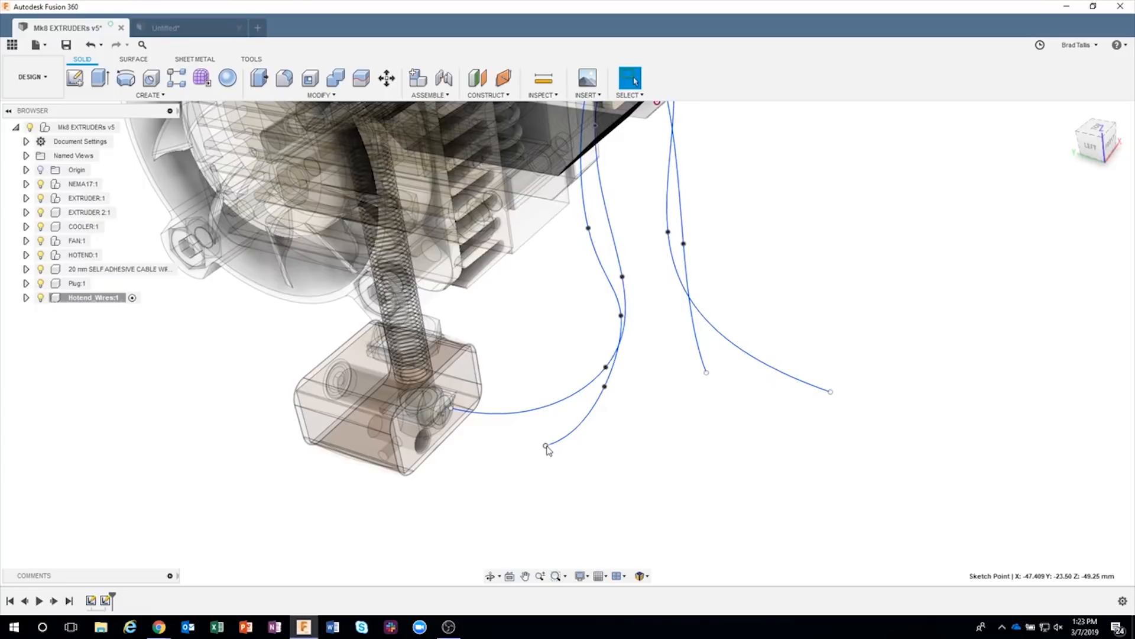
right_click(548, 451)
click(494, 464)
scroll(610, 449, up, 2)
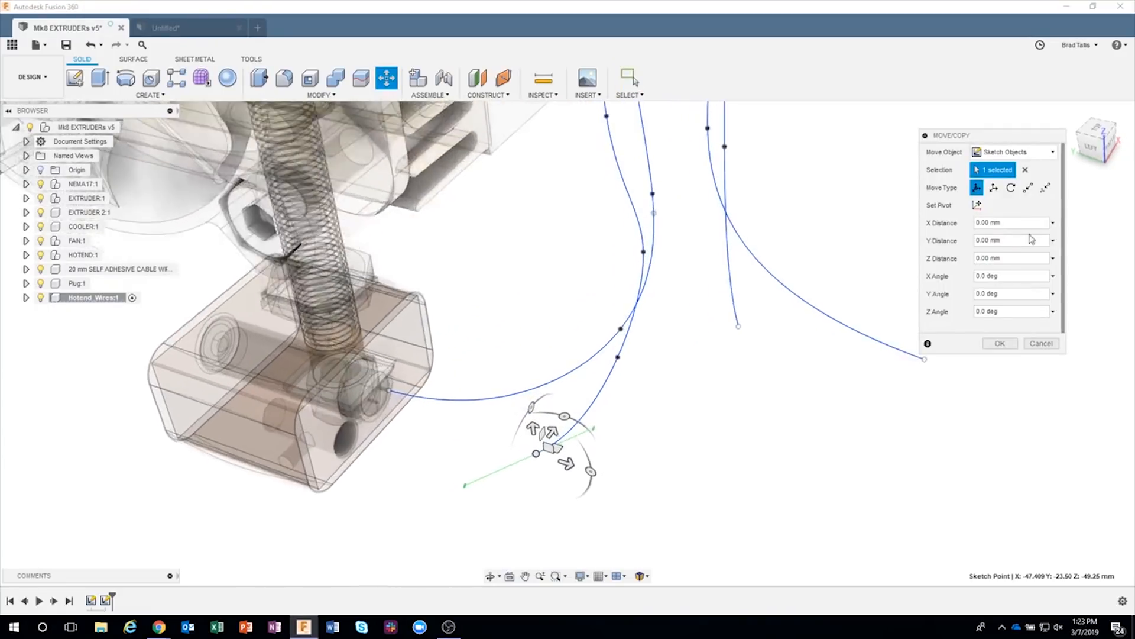
click(1028, 188)
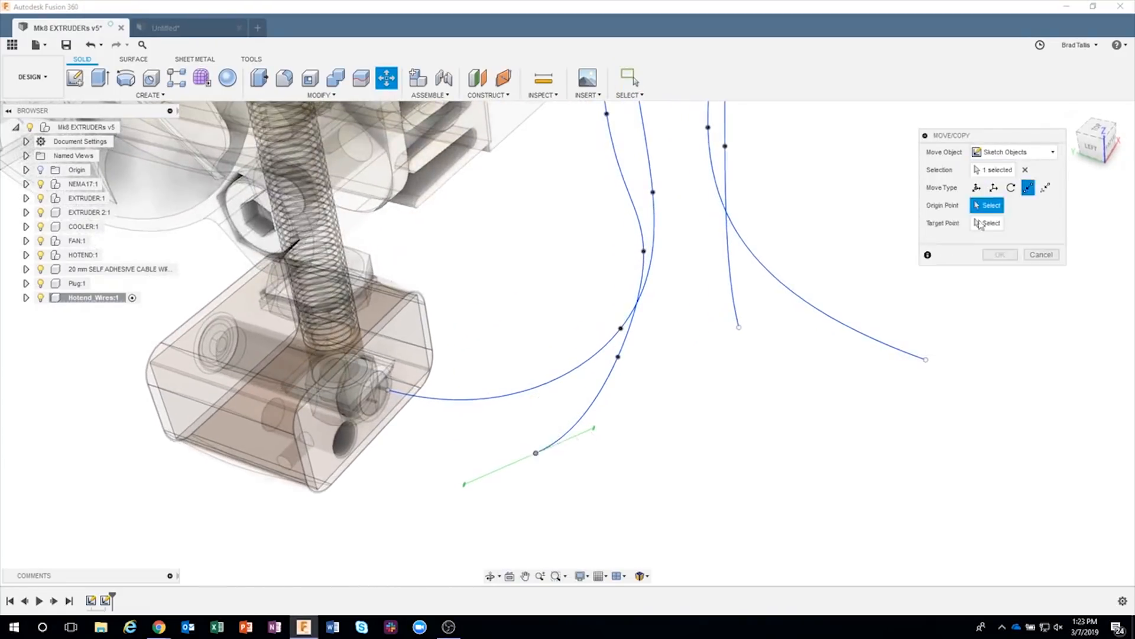
click(536, 453)
scroll(367, 431, up, 6)
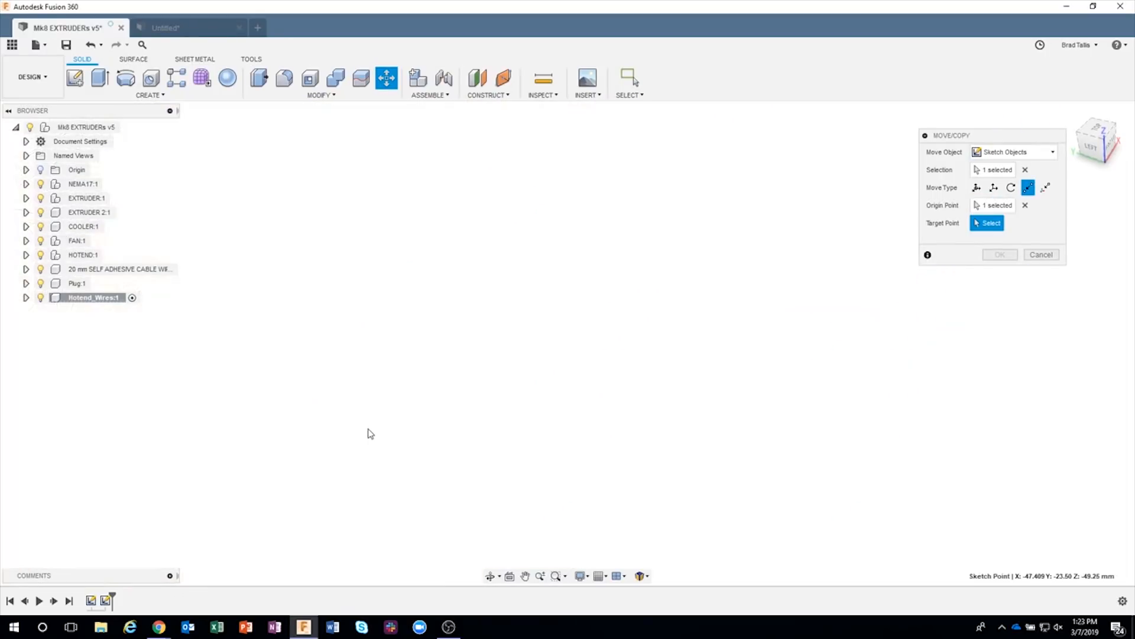
scroll(366, 430, down, 5)
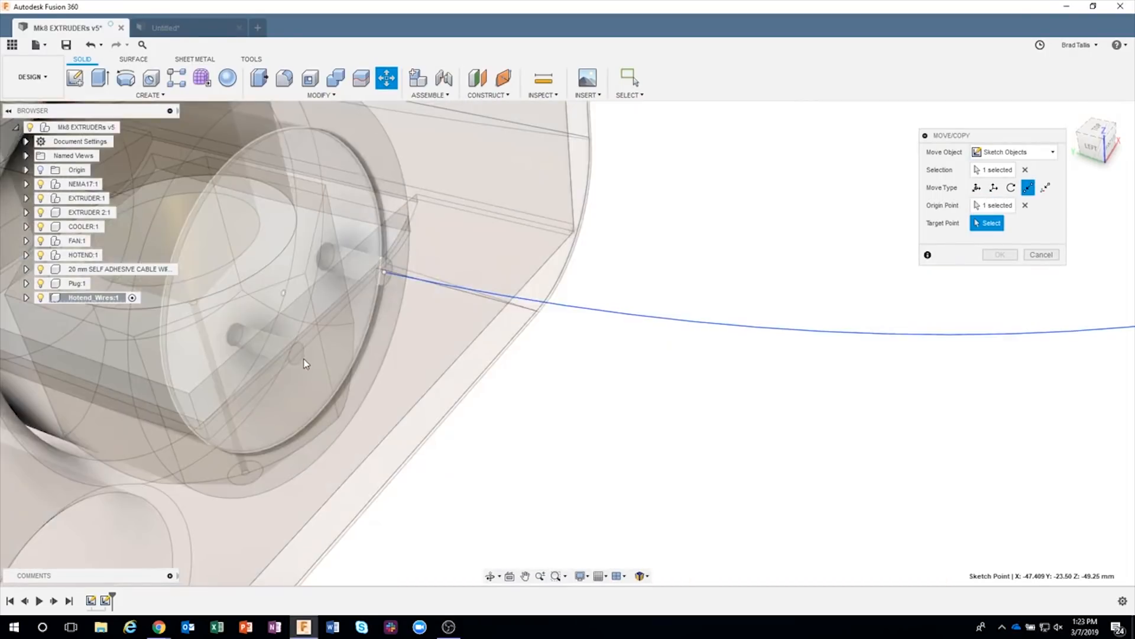
click(297, 354)
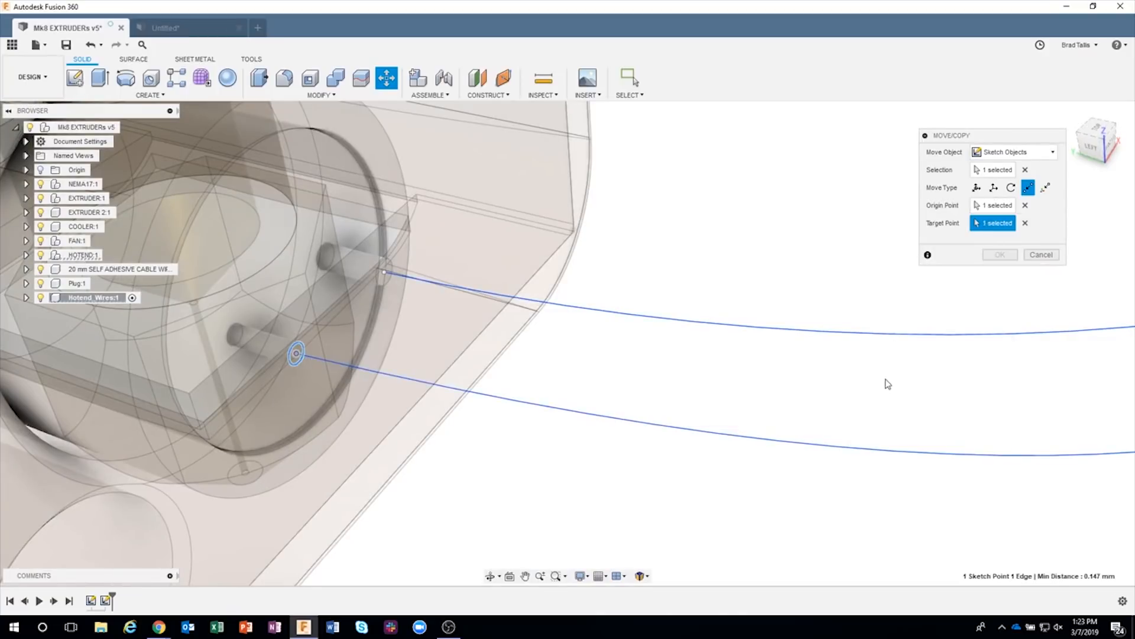
scroll(889, 384, down, 5)
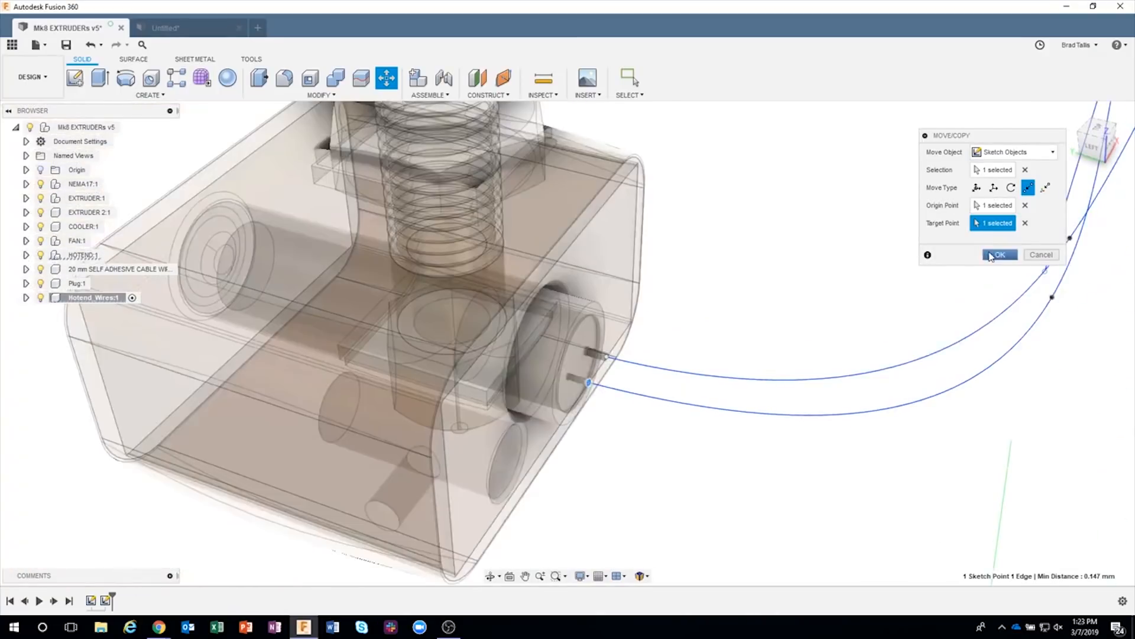
click(998, 255)
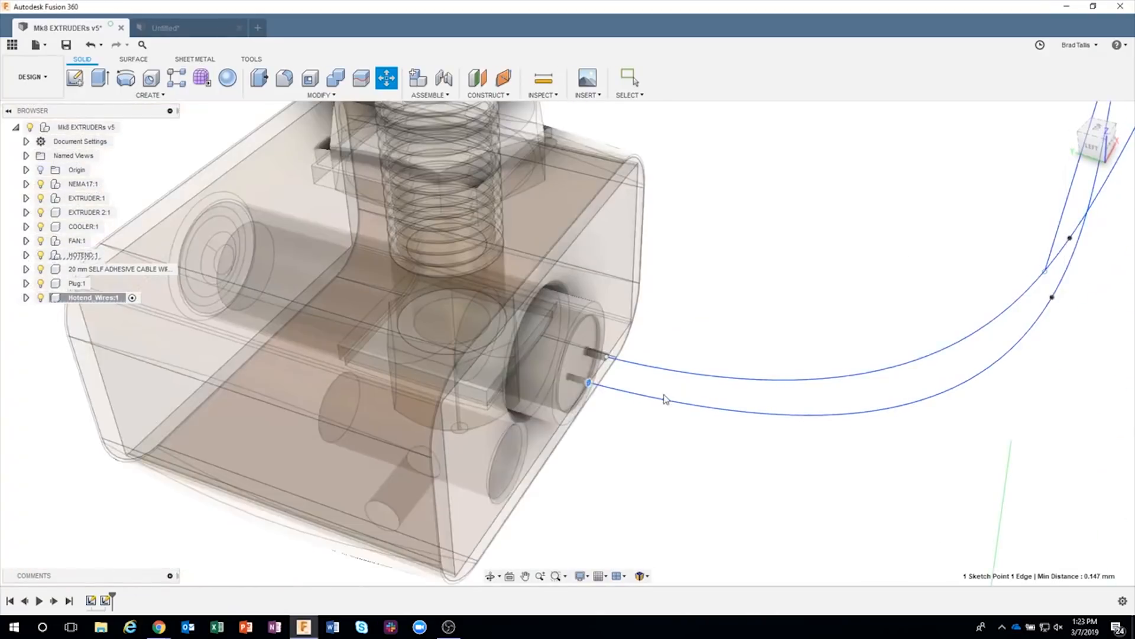
right_click(589, 384)
click(549, 401)
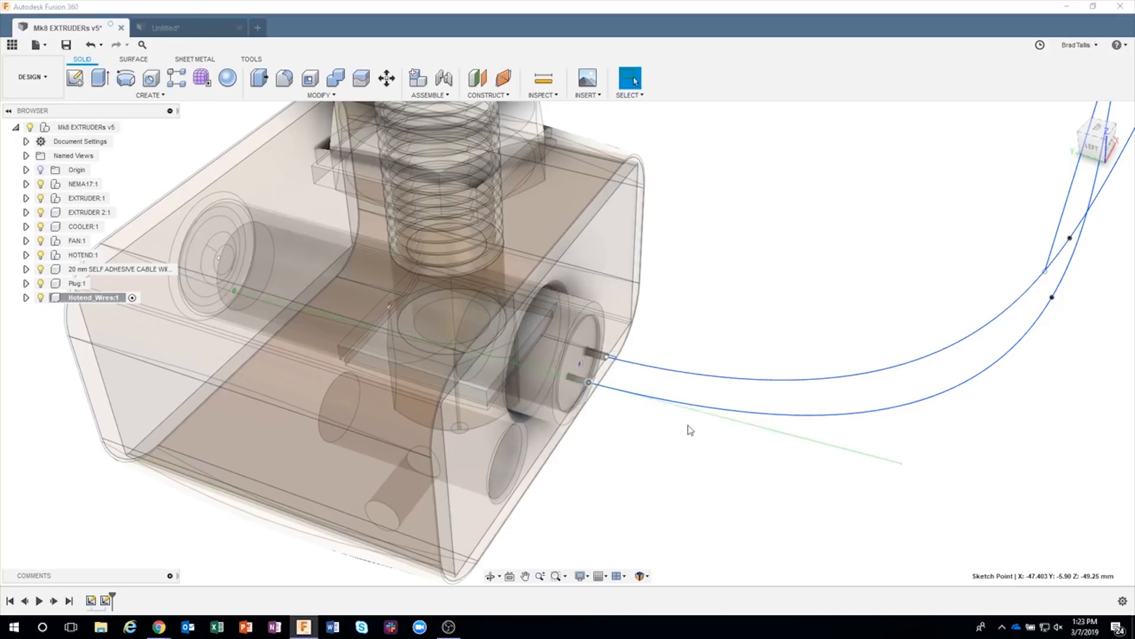
shift+middle_drag(687, 426, 708, 419)
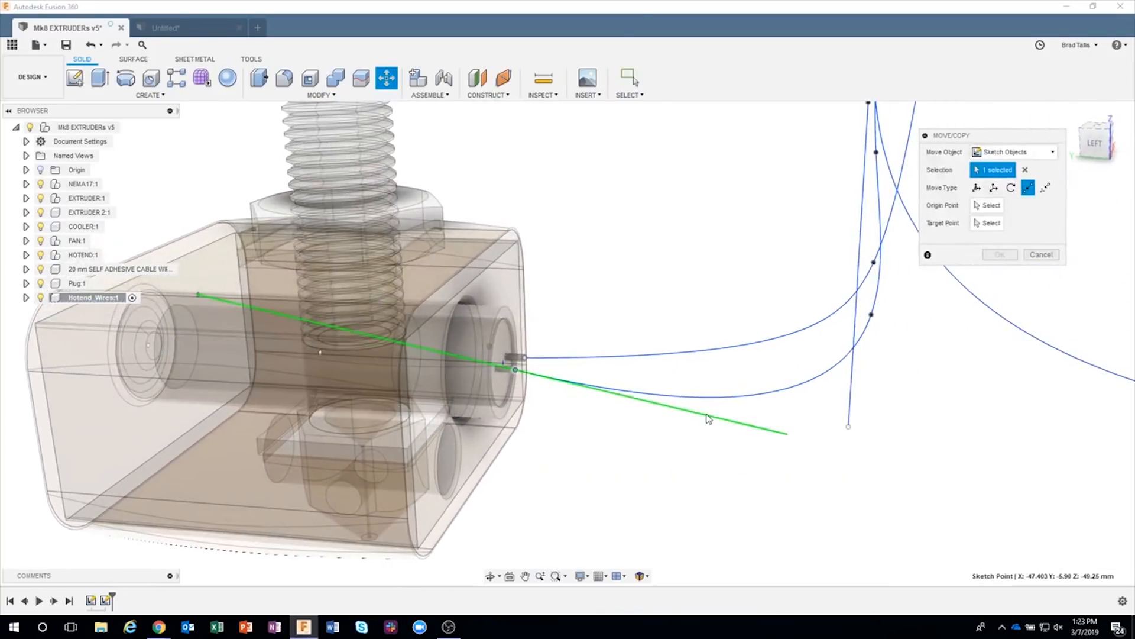
click(1092, 150)
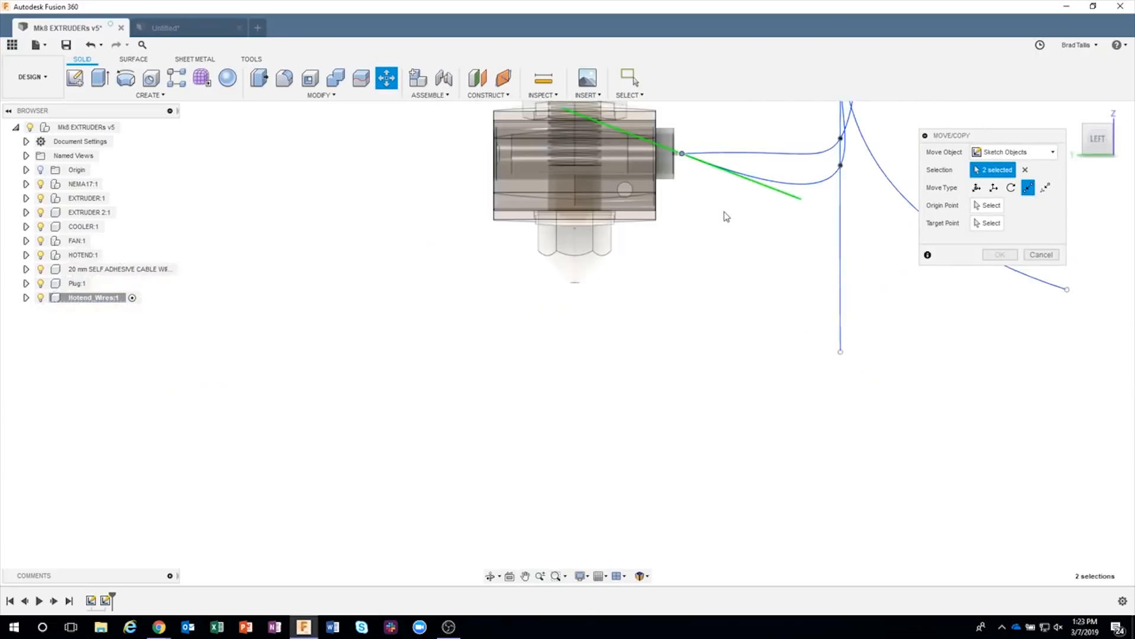
scroll(680, 302, up, 3)
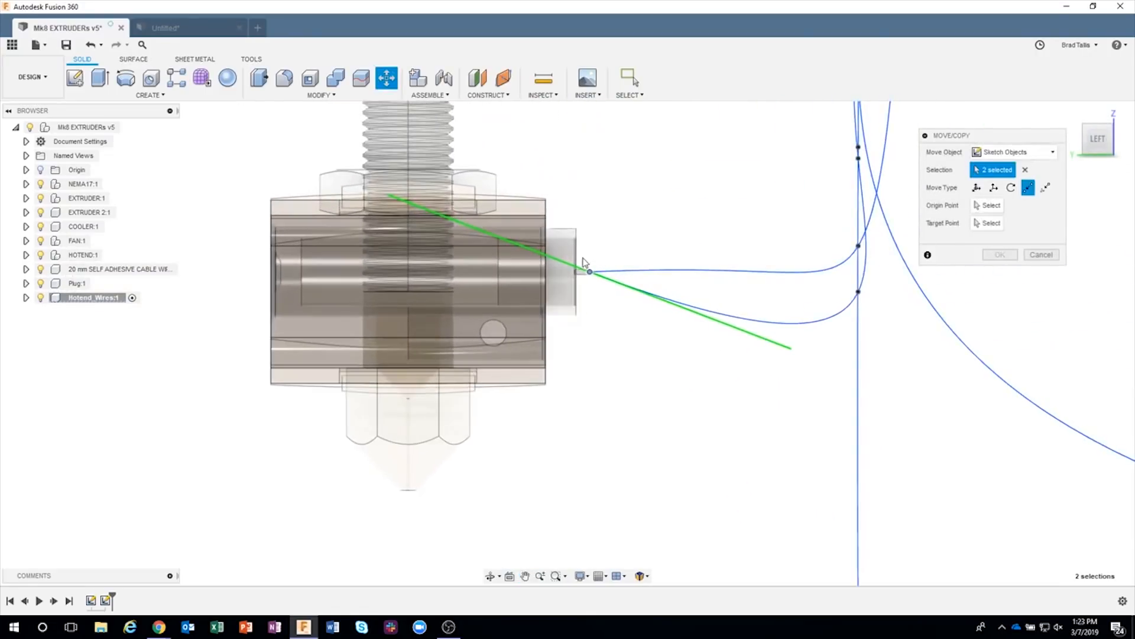
scroll(694, 232, up, 2)
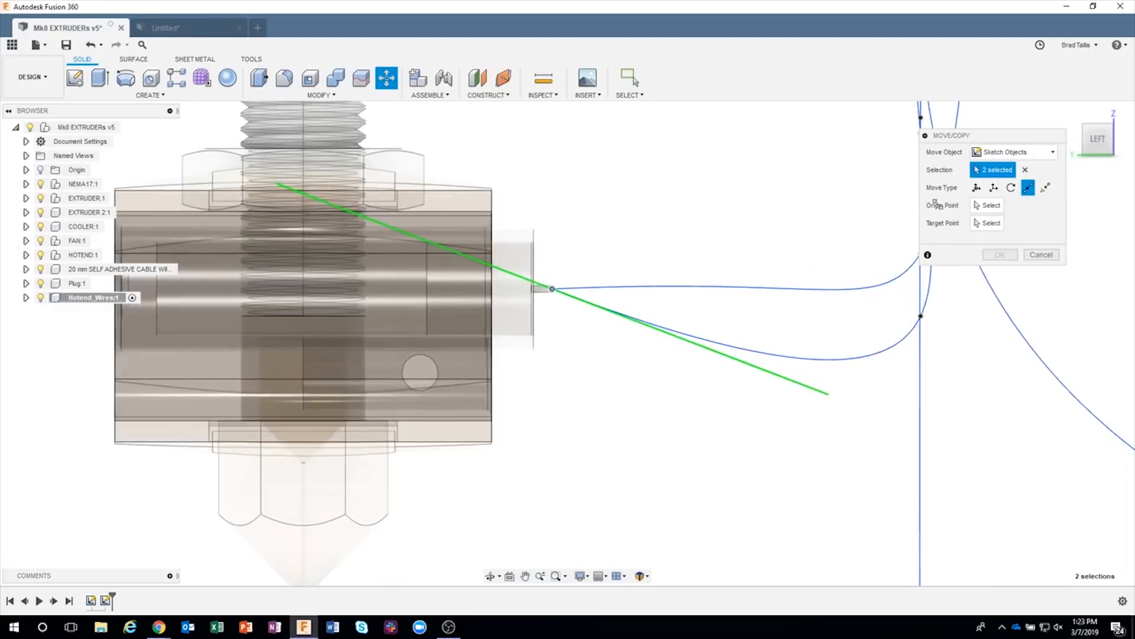
click(977, 187)
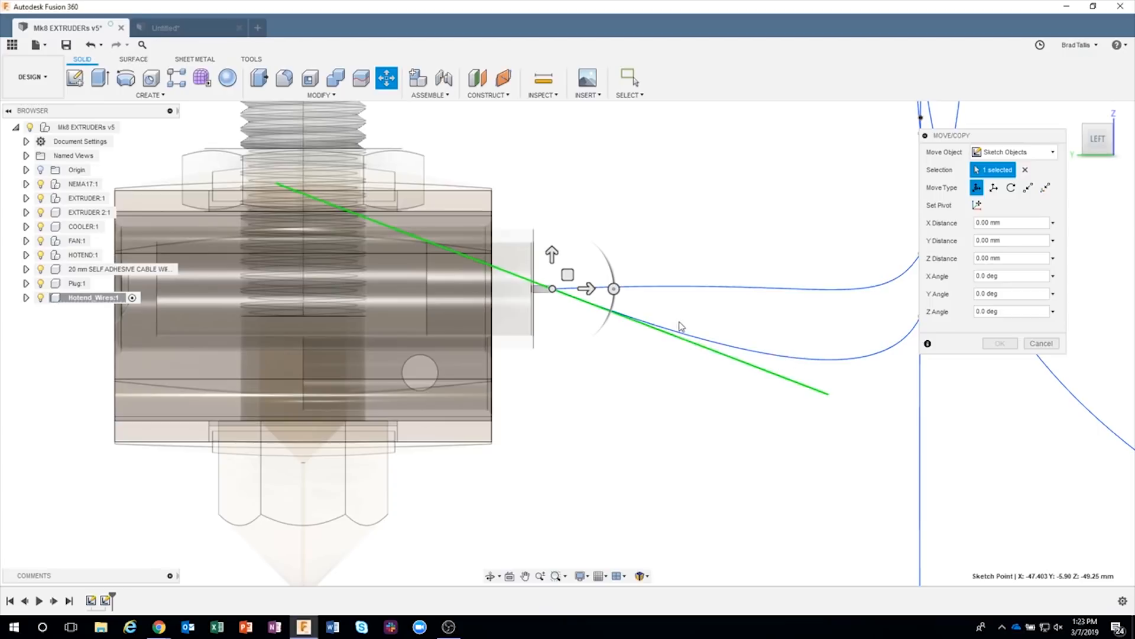
click(680, 323)
mouse_move(612, 287)
mouse_down()
mouse_move(609, 260)
mouse_move(627, 288)
mouse_up()
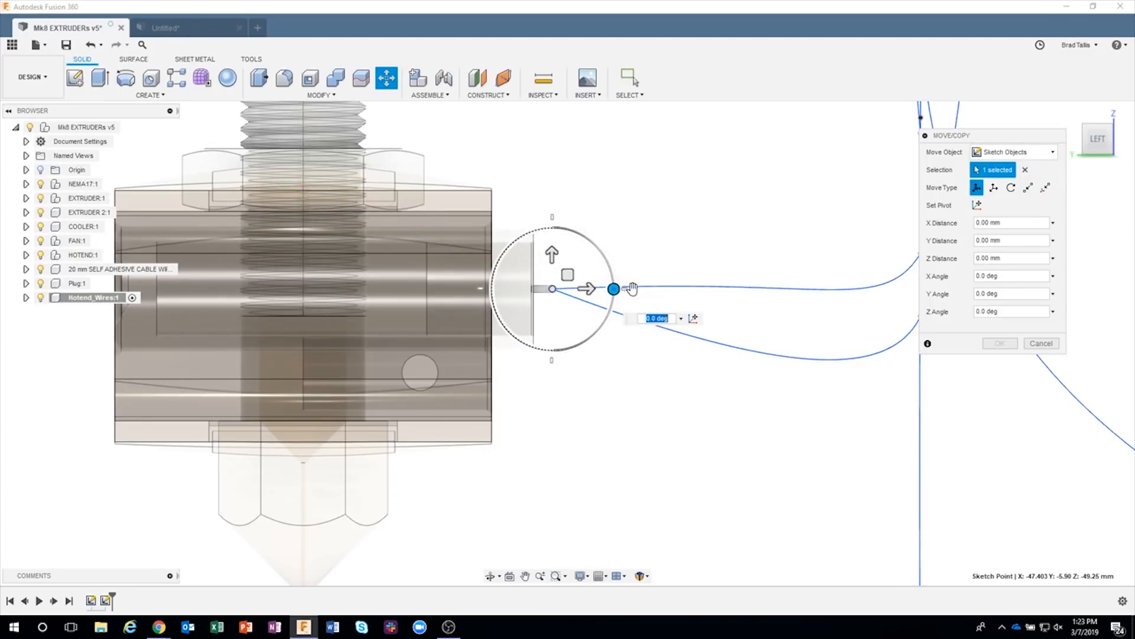
click(1025, 171)
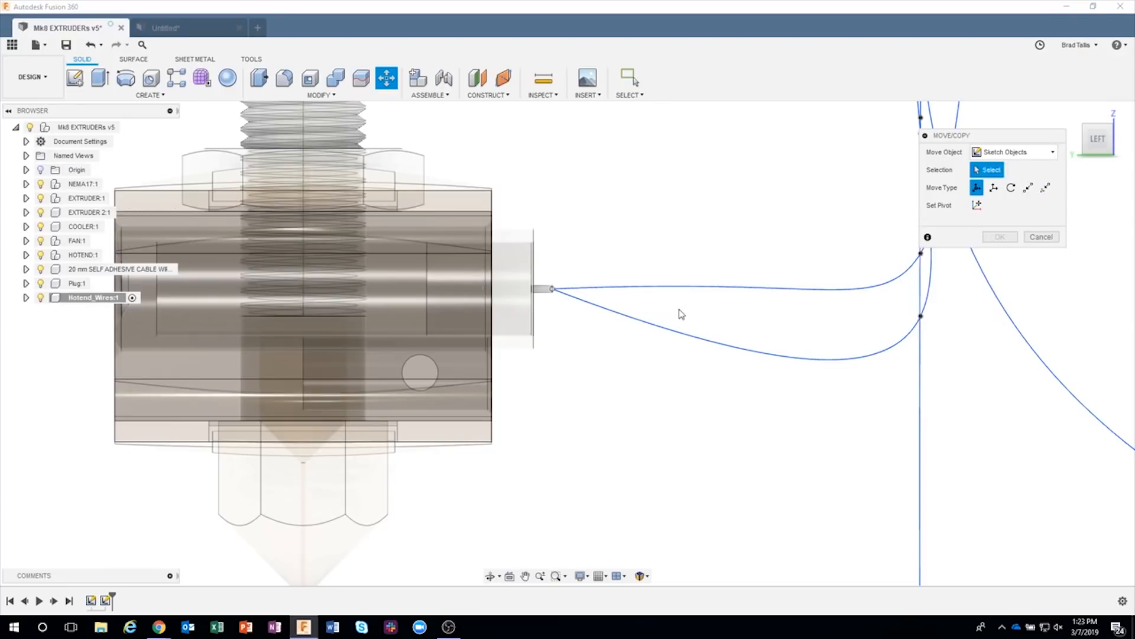
click(555, 291)
click(1041, 236)
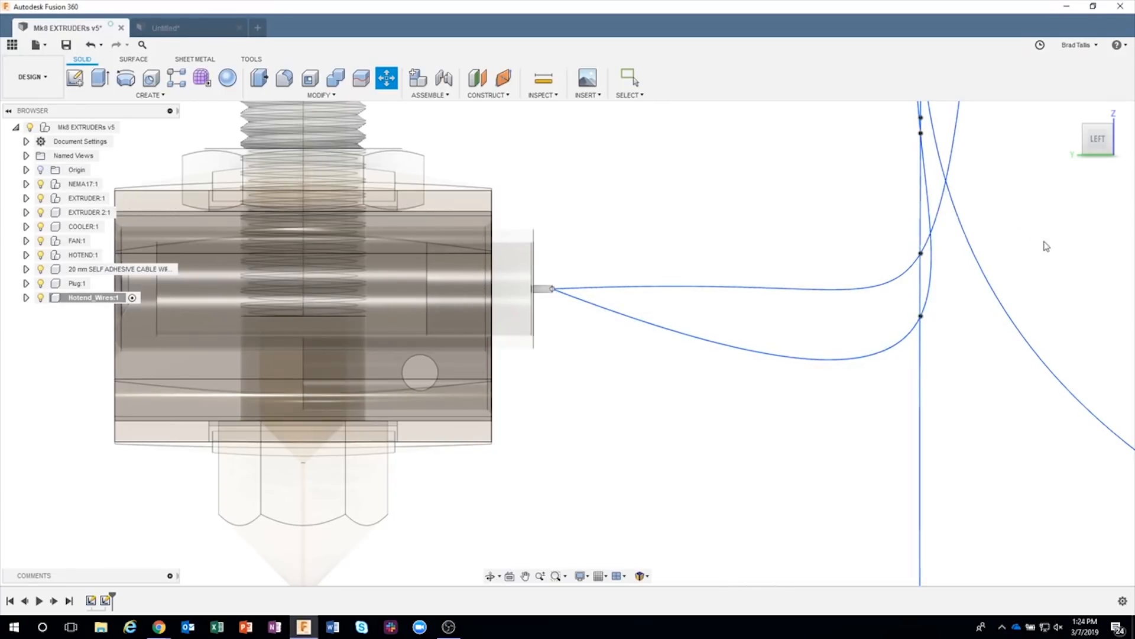
Step: Rotate the second spline's start tangent handle by an X angle of about -18.9 deg with a free move, levelling it with the heater pin
scroll(591, 337, up, 5)
scroll(627, 378, down, 5)
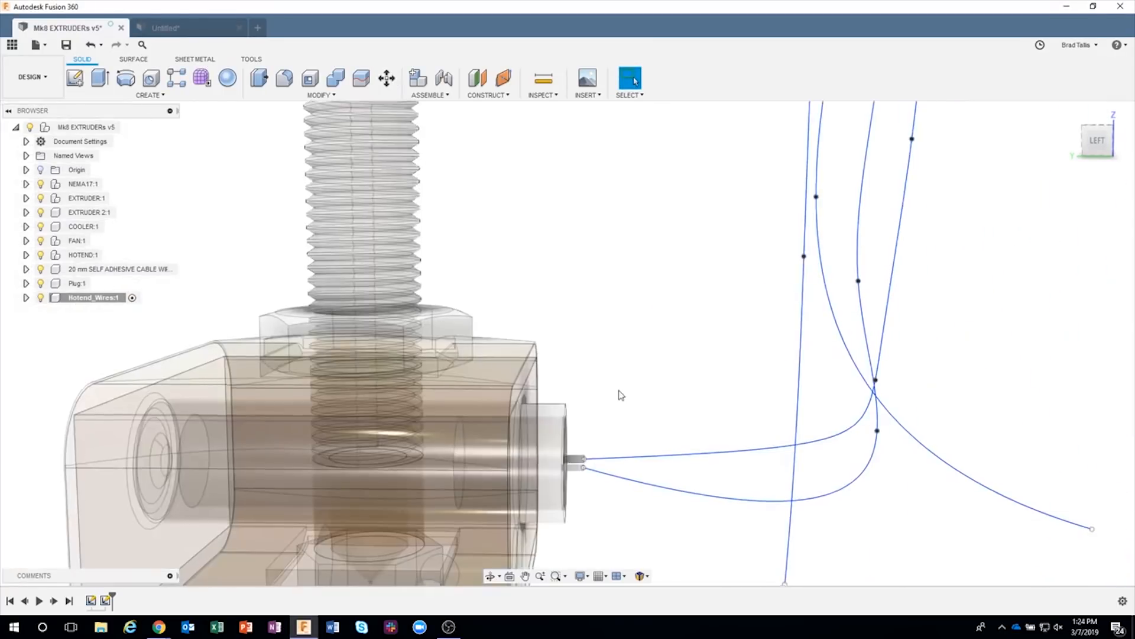
right_click(573, 424)
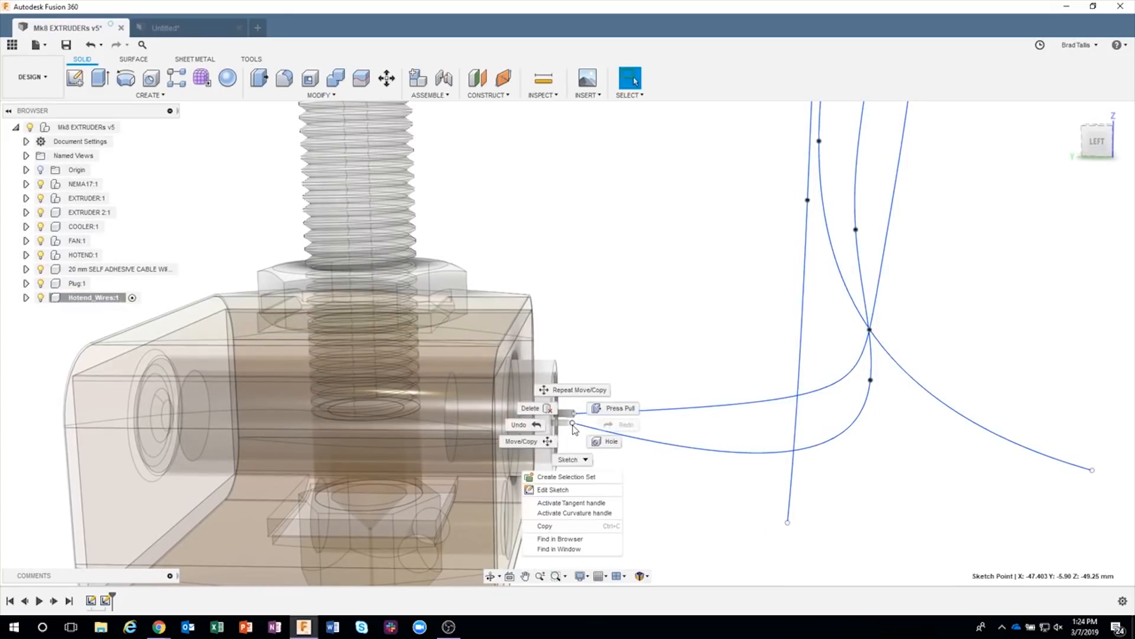
click(545, 440)
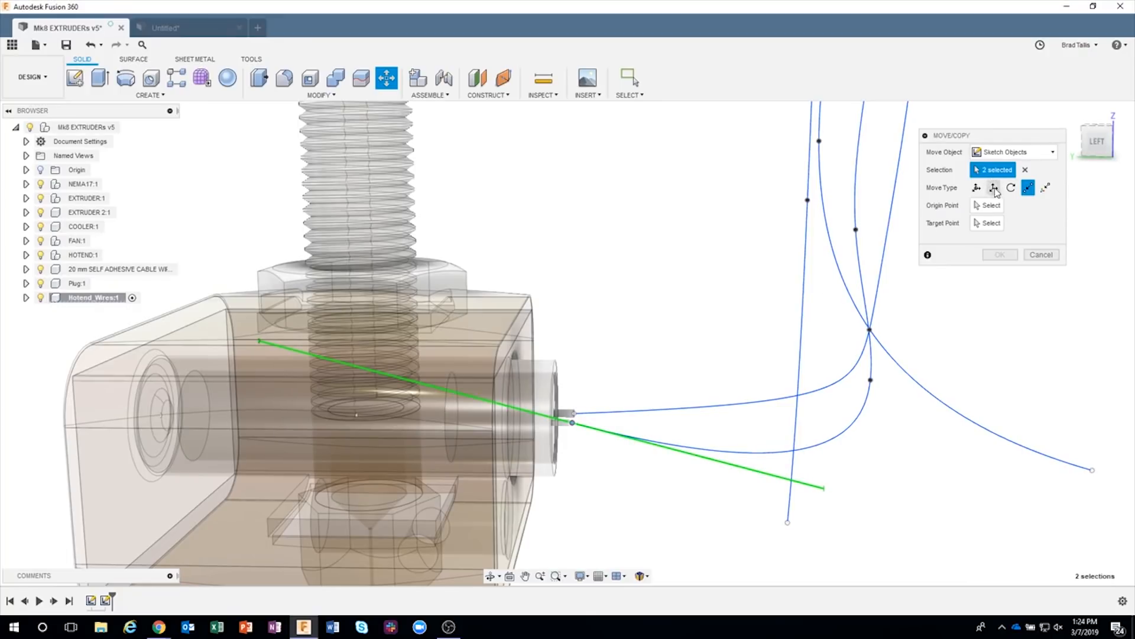
click(977, 188)
click(1095, 143)
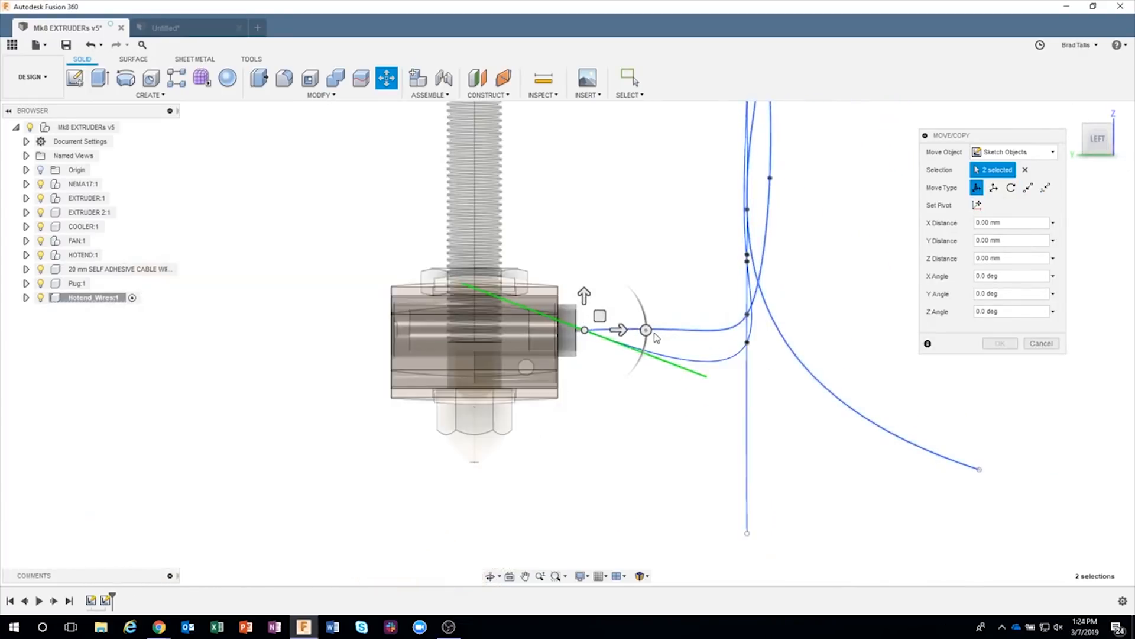
mouse_move(647, 331)
mouse_down()
mouse_move(644, 311)
mouse_move(661, 309)
mouse_up()
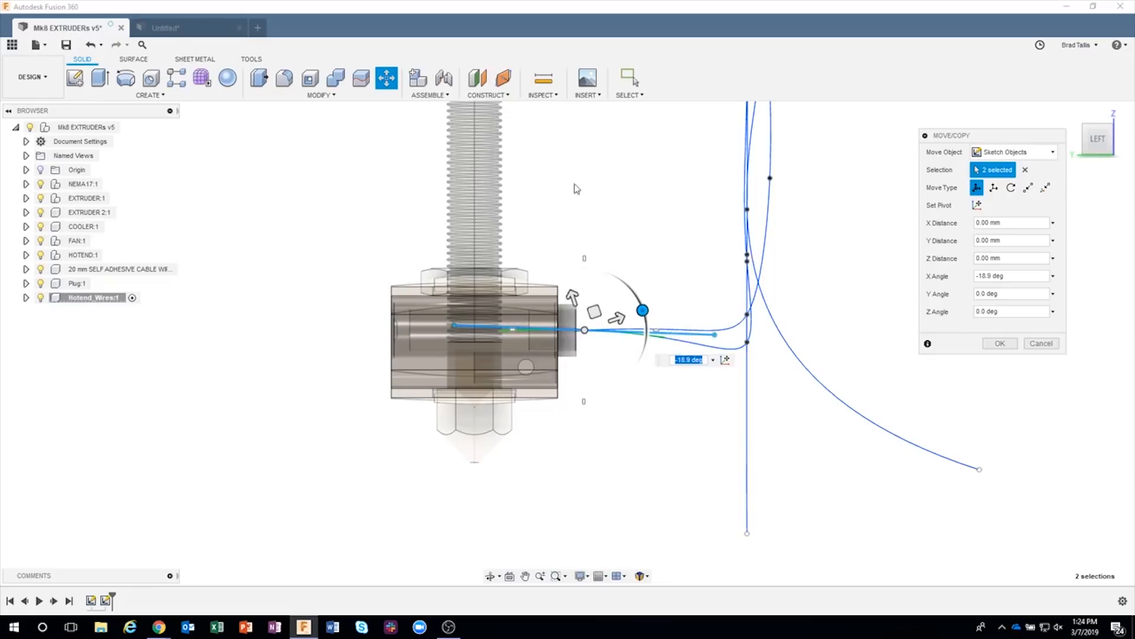
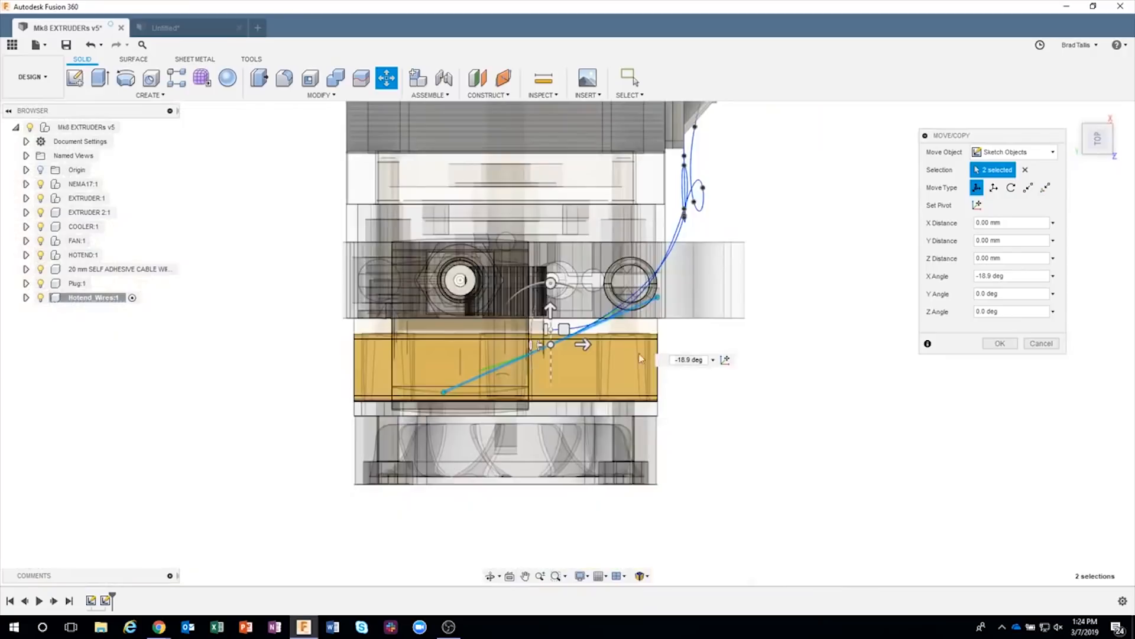
Step: Rotate the same tangent handle by a Y angle of about -24.7 deg to align it with the pin in top view, and accept the move
scroll(583, 331, up, 6)
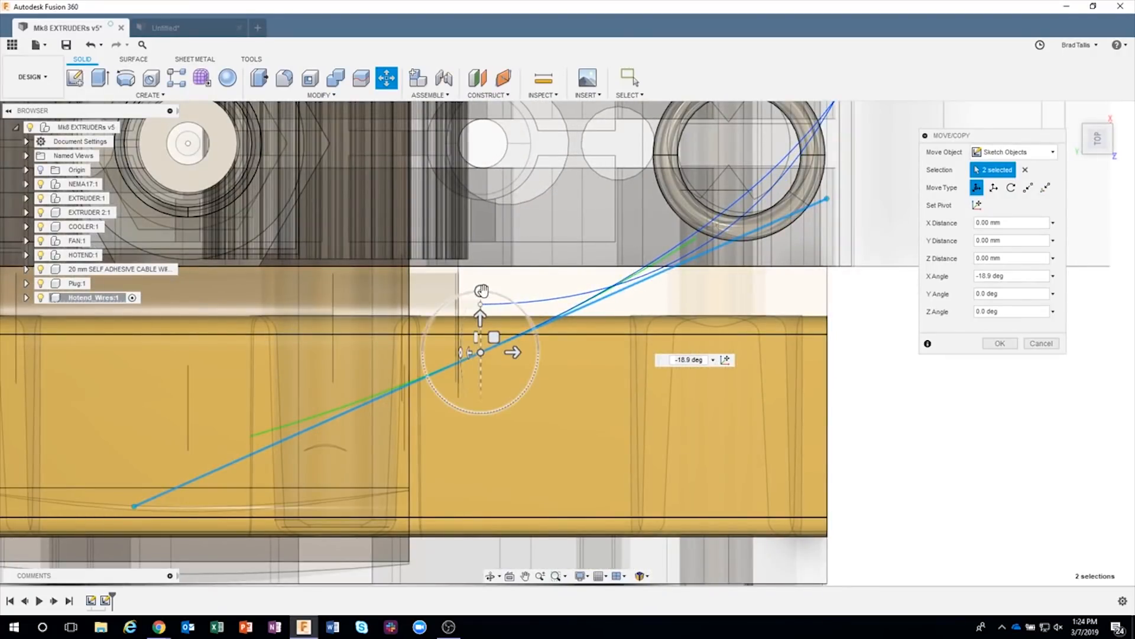
mouse_move(482, 291)
mouse_down()
mouse_move(517, 292)
mouse_move(516, 281)
mouse_up()
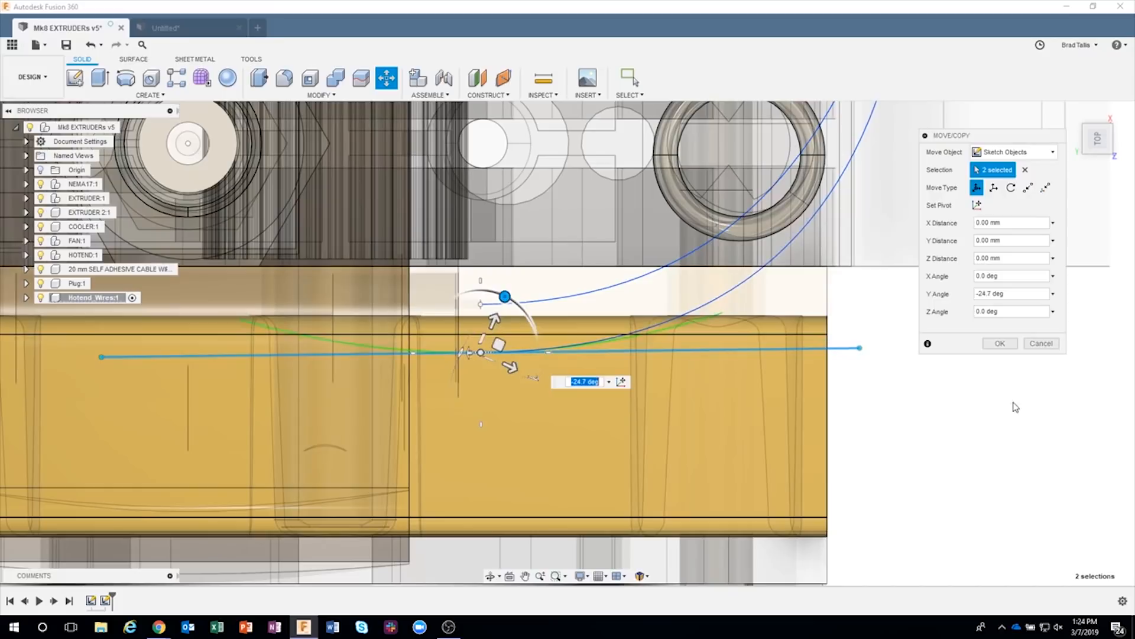
click(998, 349)
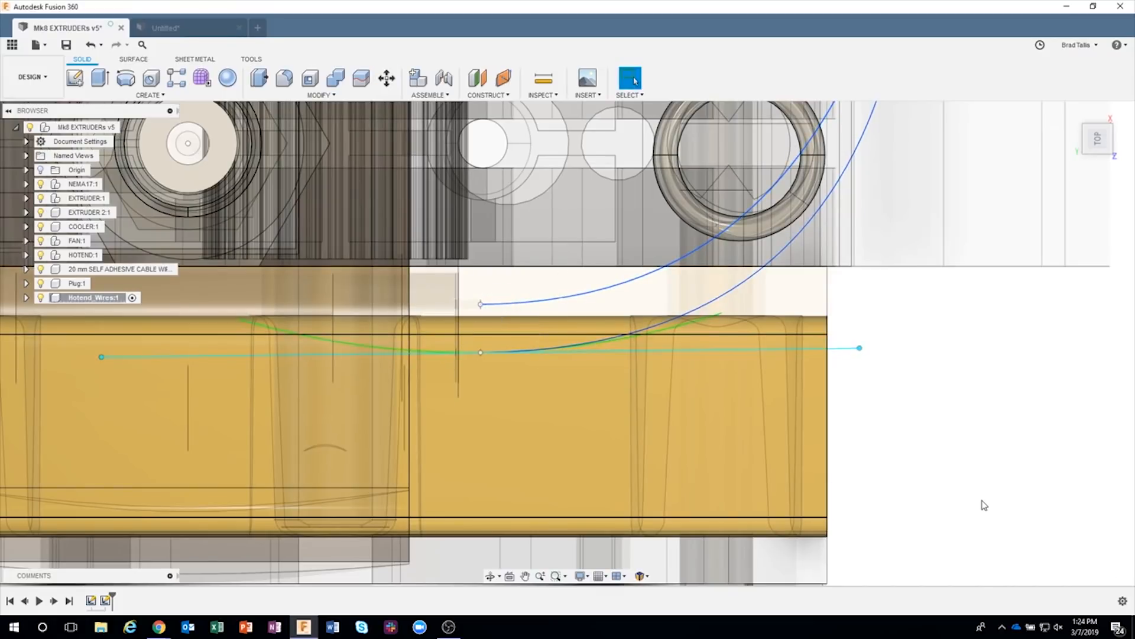
Step: Examine both wire spline paths in 3D, from their free ends to where they leave the heater cartridge pins
scroll(985, 506, down, 5)
shift+middle_drag(985, 505, 564, 412)
shift+middle_drag(655, 316, 651, 507)
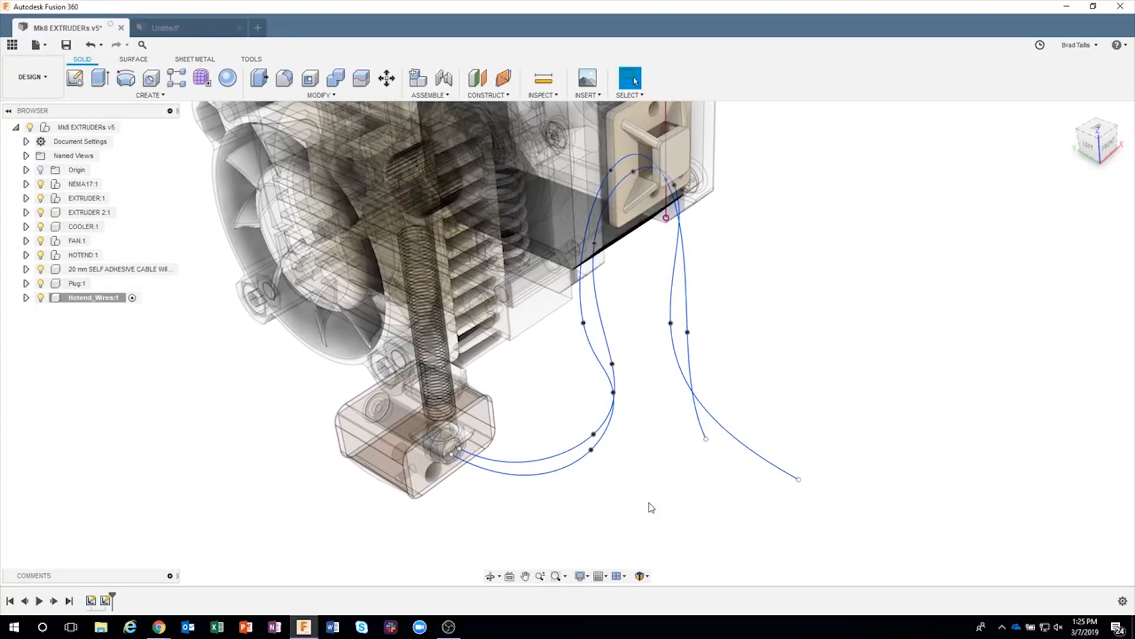
scroll(639, 488, up, 4)
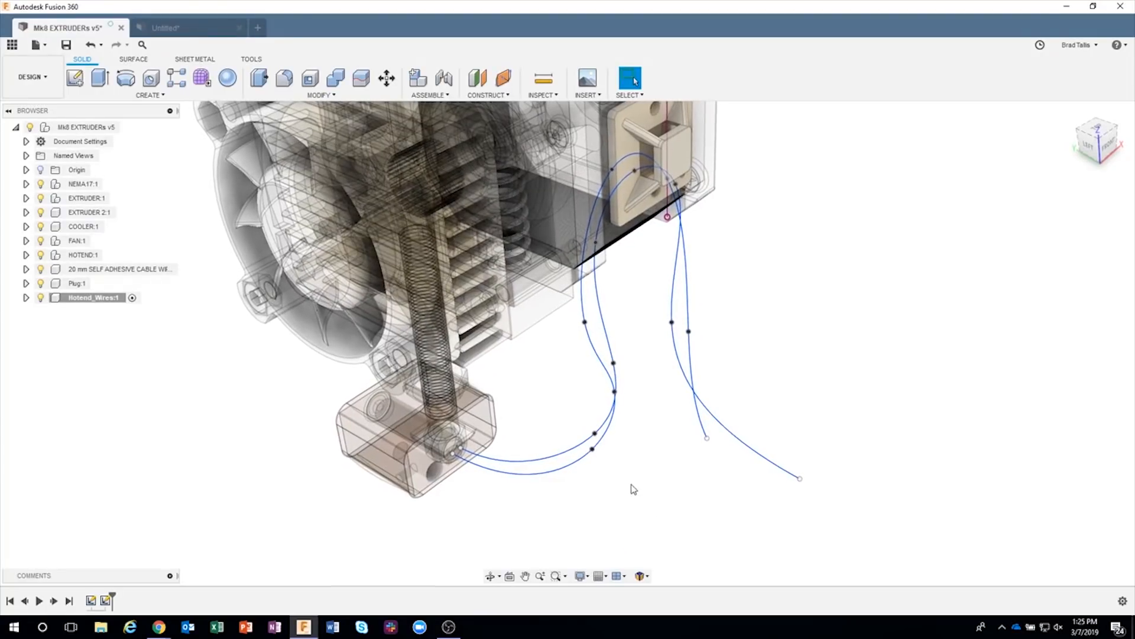
scroll(458, 430, up, 1)
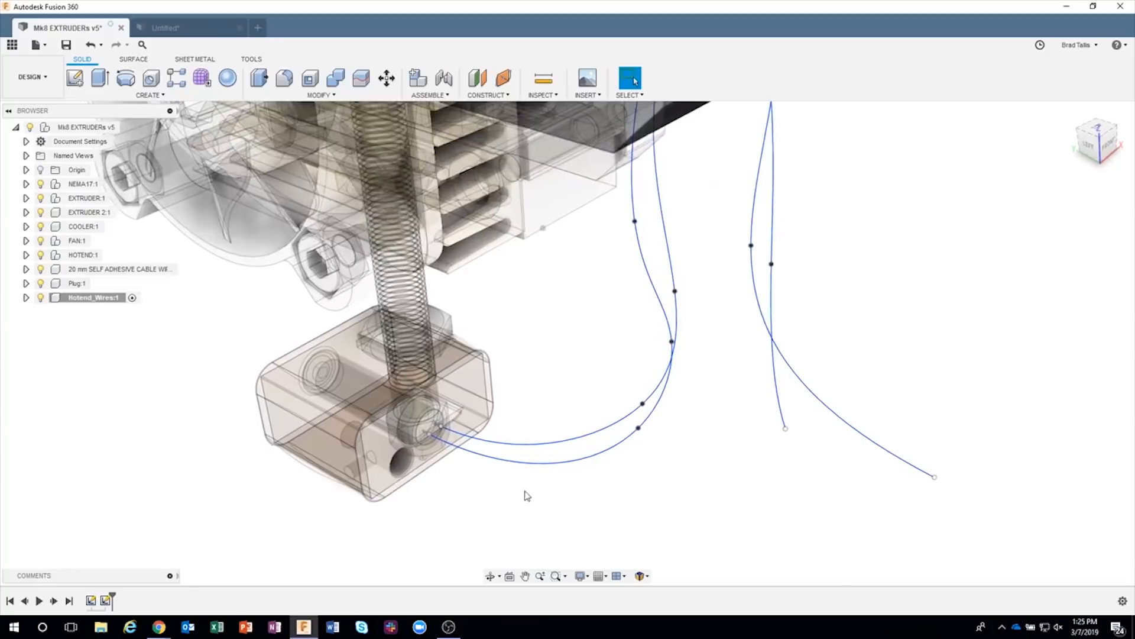
scroll(532, 497, up, 2)
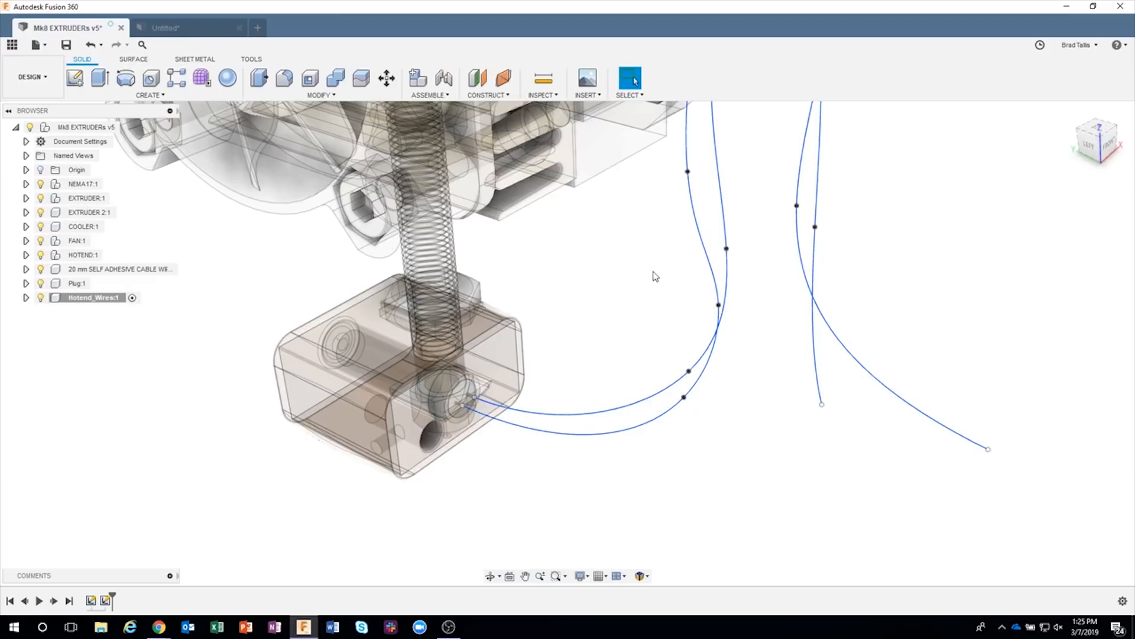
scroll(601, 286, up, 4)
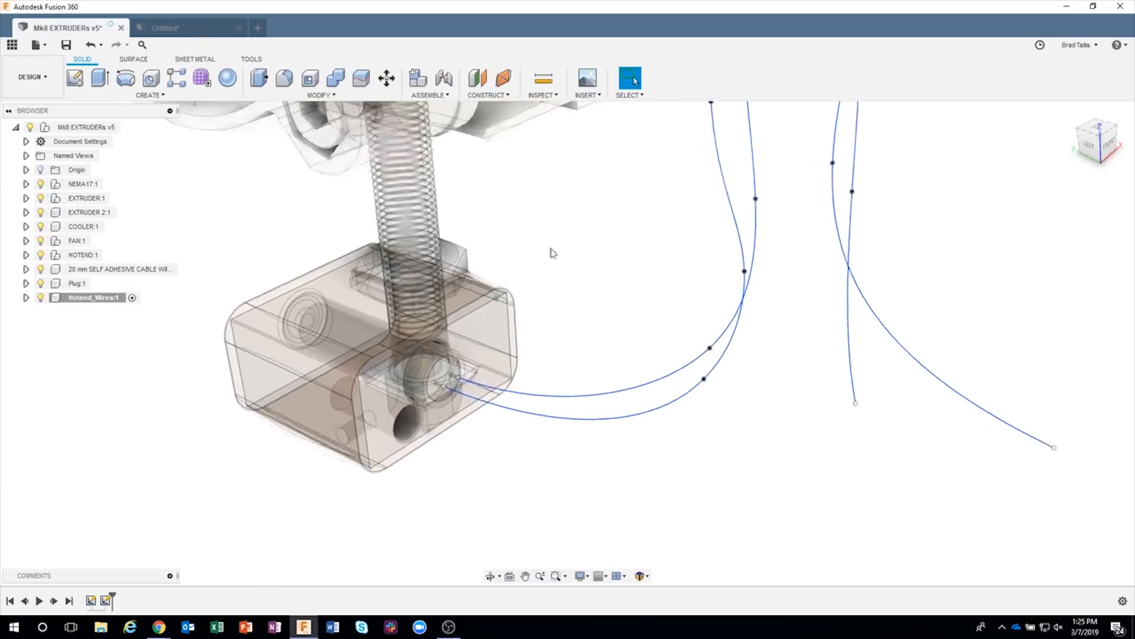
scroll(485, 514, up, 2)
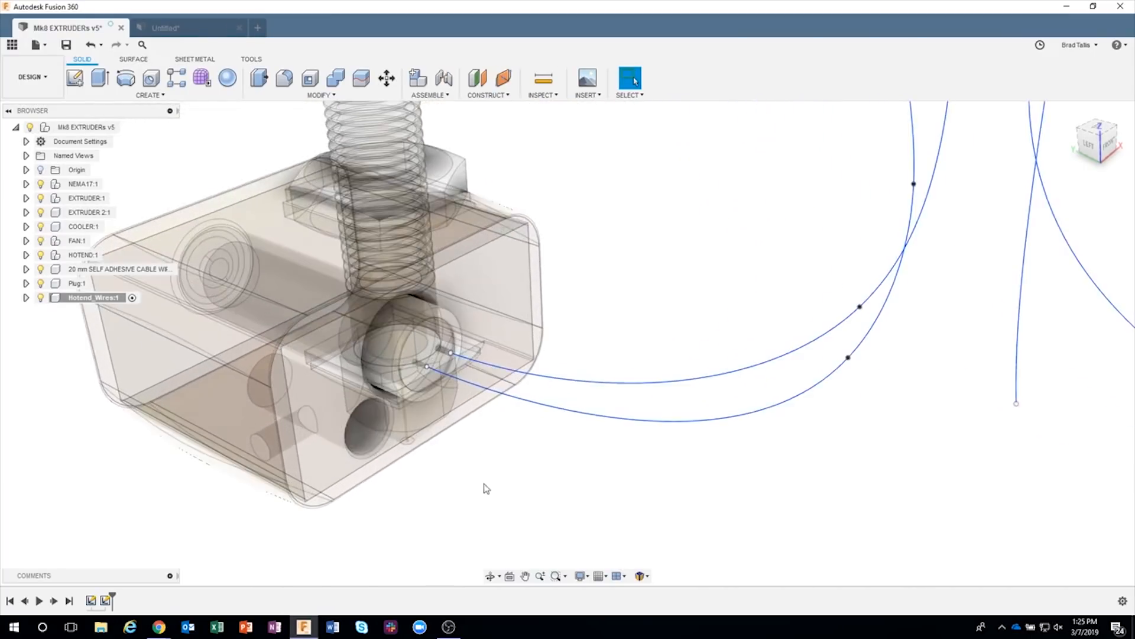
Step: Construct a plane along the first wire's spline path at distance 0.00, at its heater cartridge pin end
click(504, 80)
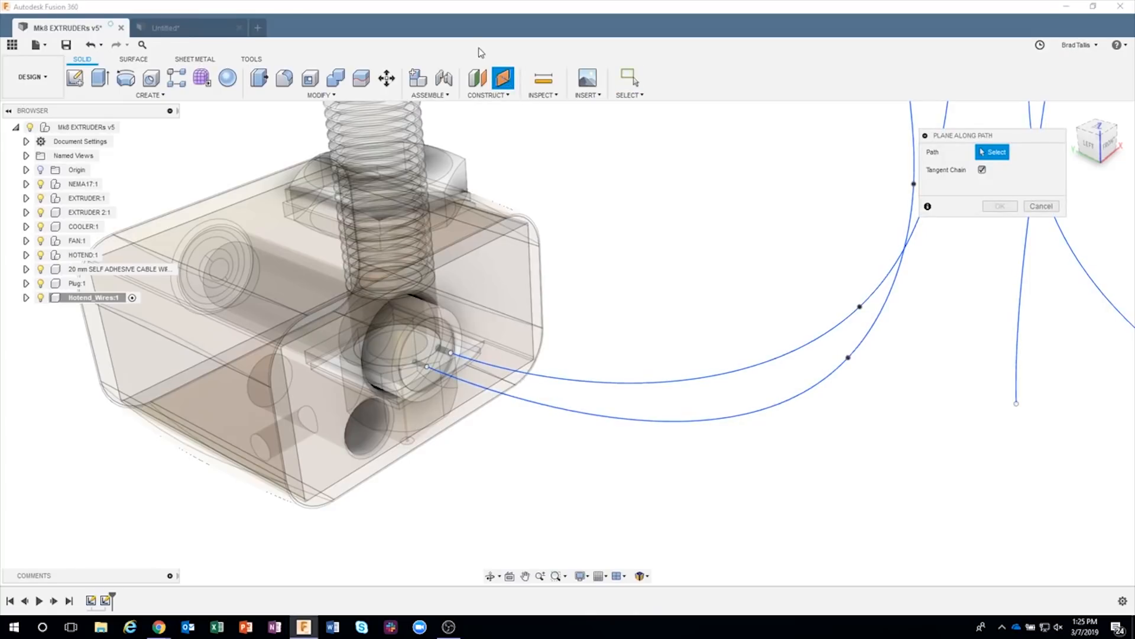
click(489, 95)
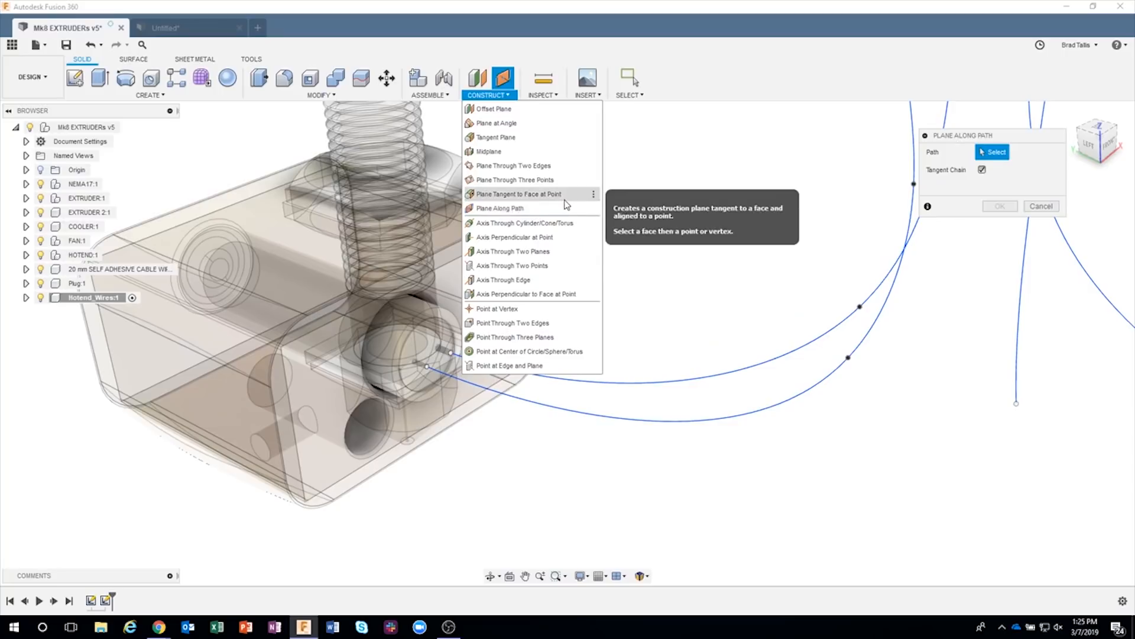
click(594, 209)
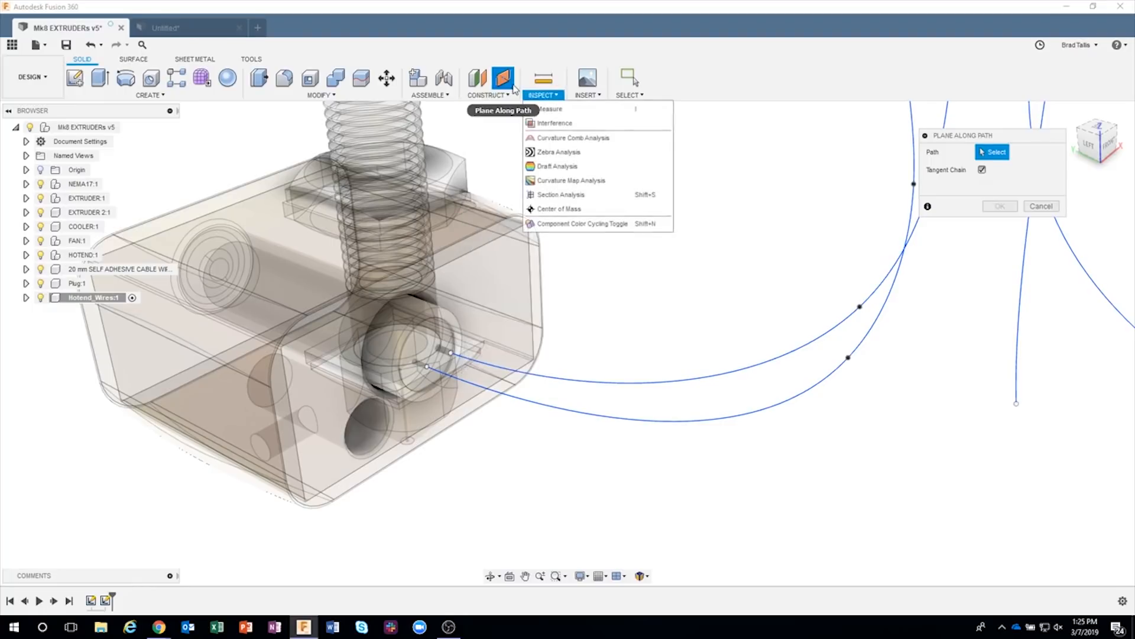
click(507, 6)
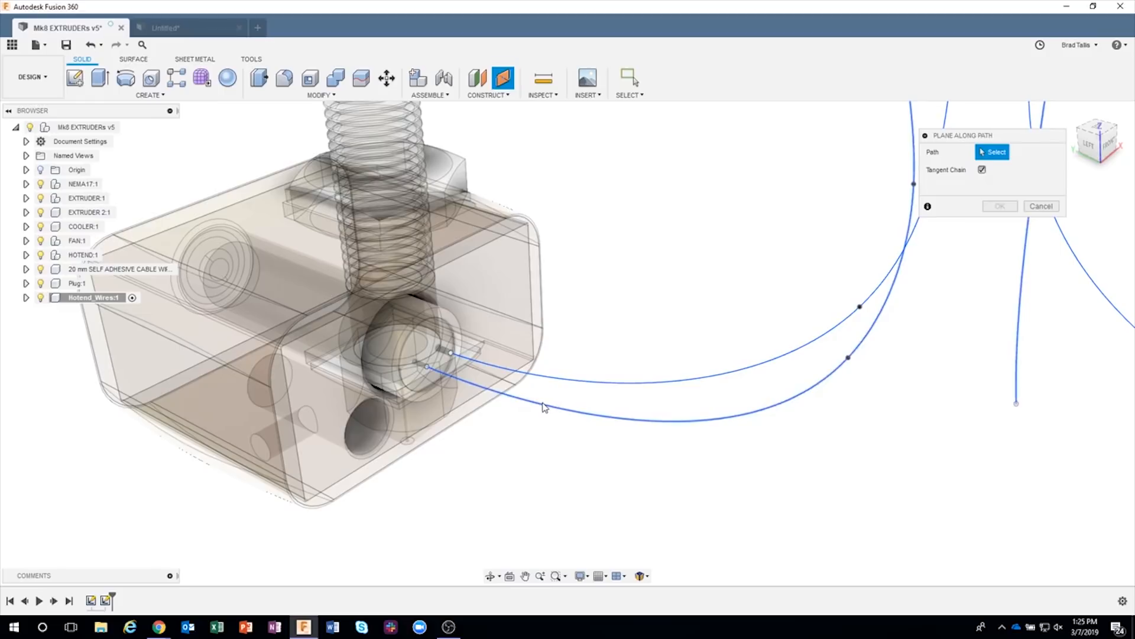
click(546, 405)
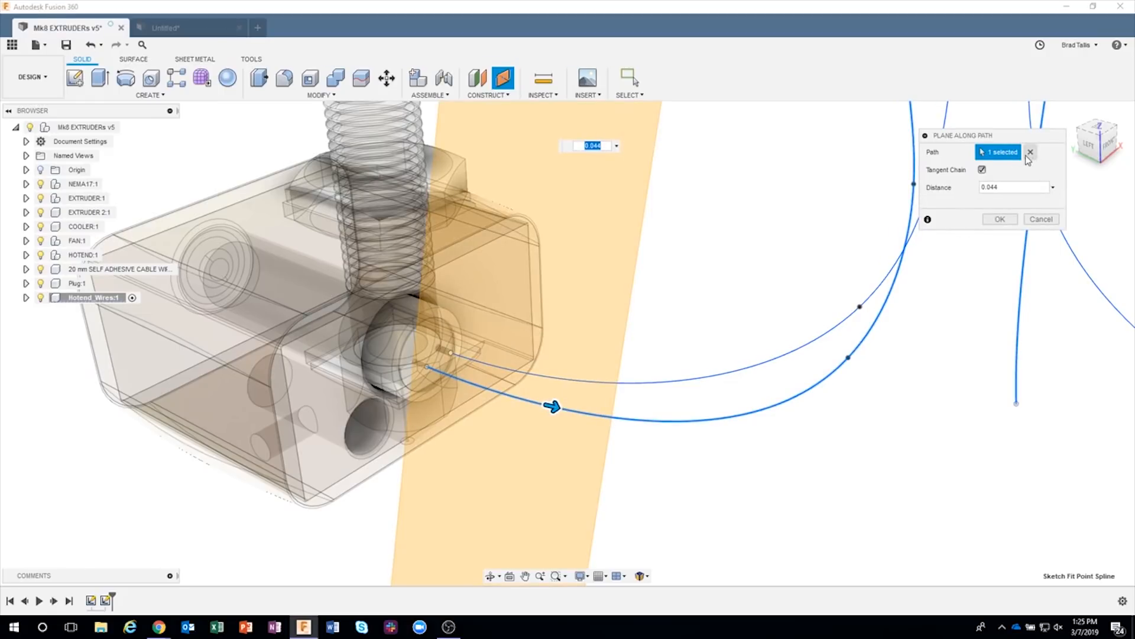
click(1030, 152)
click(577, 379)
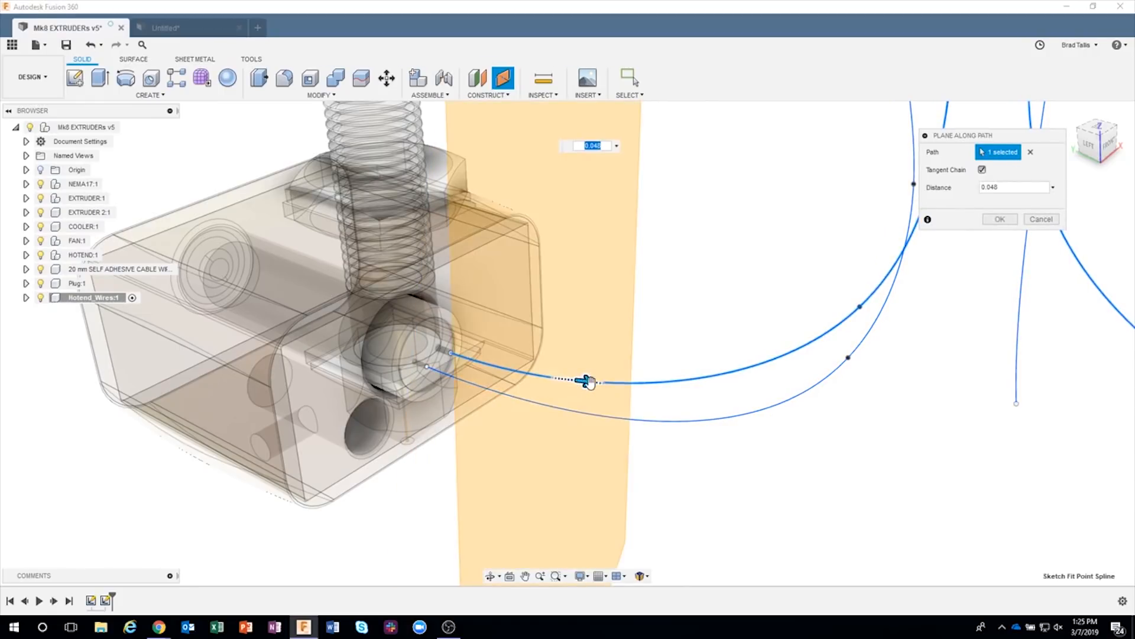
drag(586, 381, 459, 356)
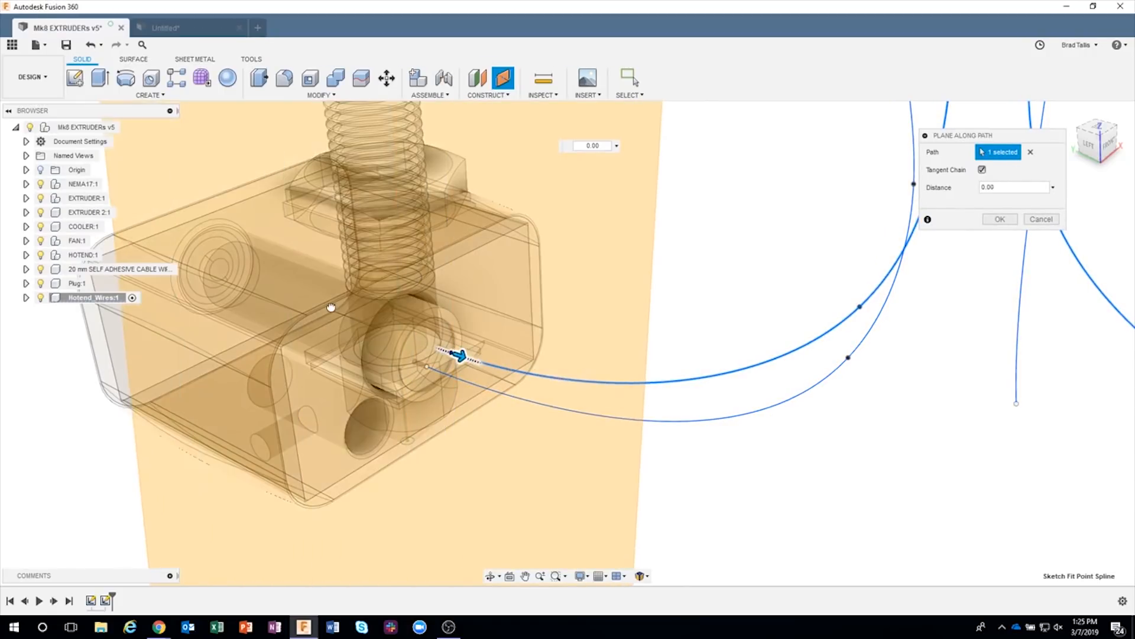
click(1010, 219)
Step: Sketch a 1 mm diameter circle on the new plane, centred on the first wire's spline endpoint, and finish the sketch
right_click(630, 261)
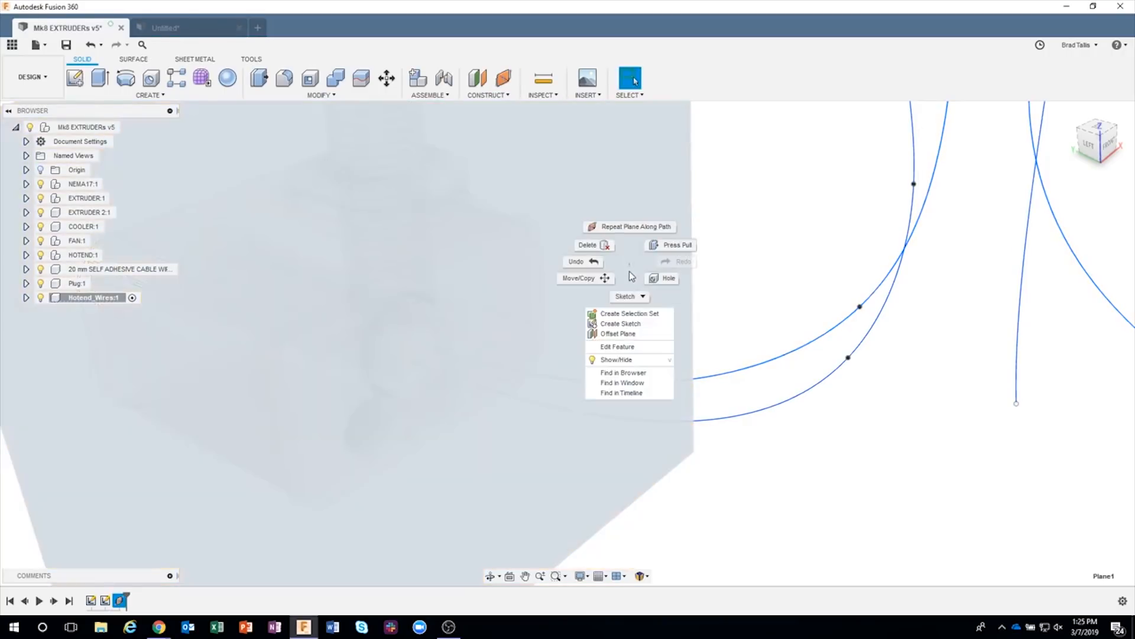
click(622, 323)
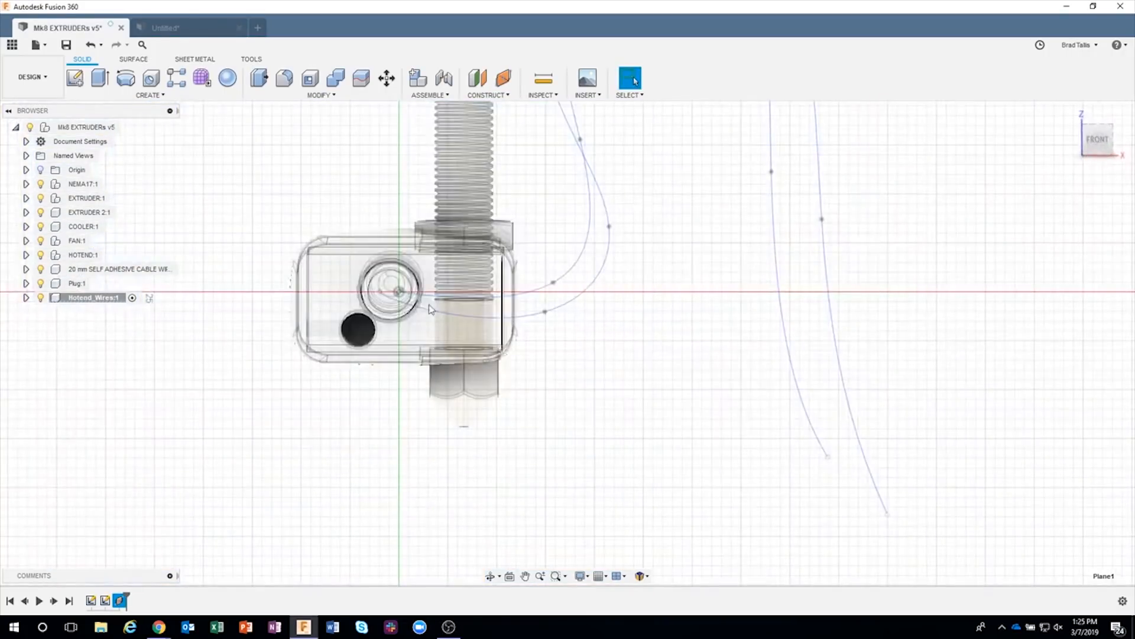
scroll(430, 309, up, 6)
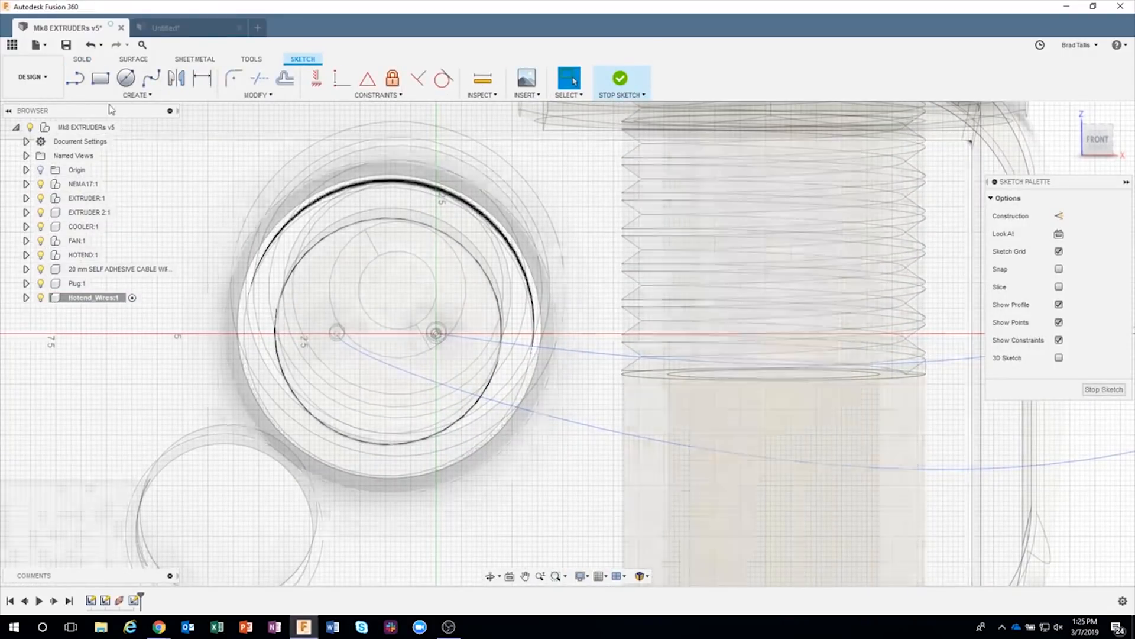
click(125, 78)
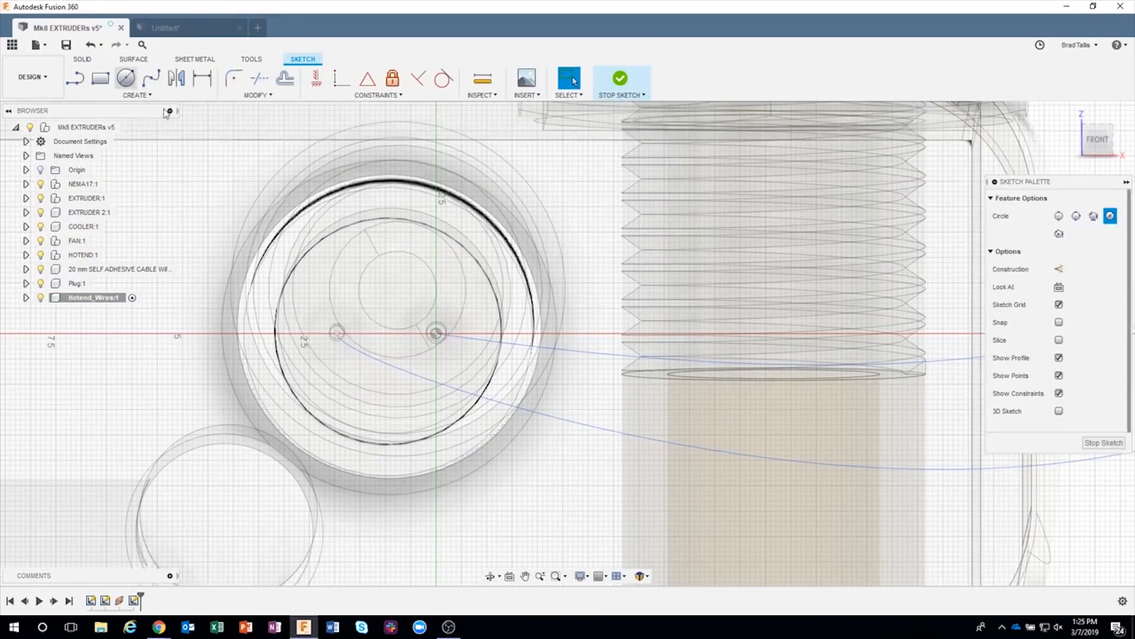
click(435, 336)
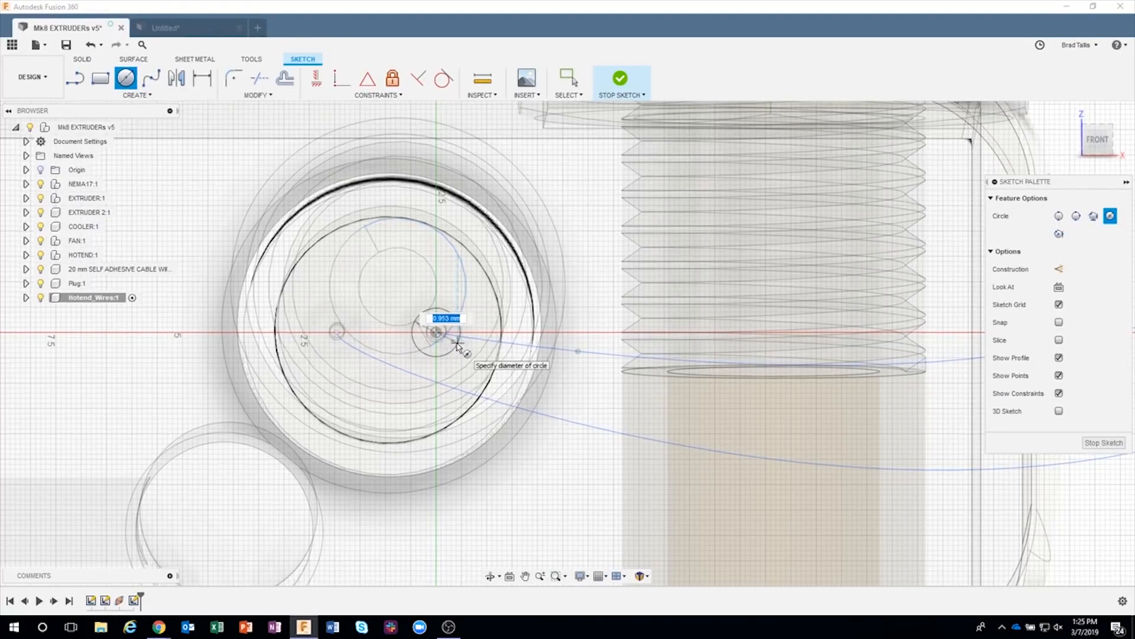
text(1)
key(Return)
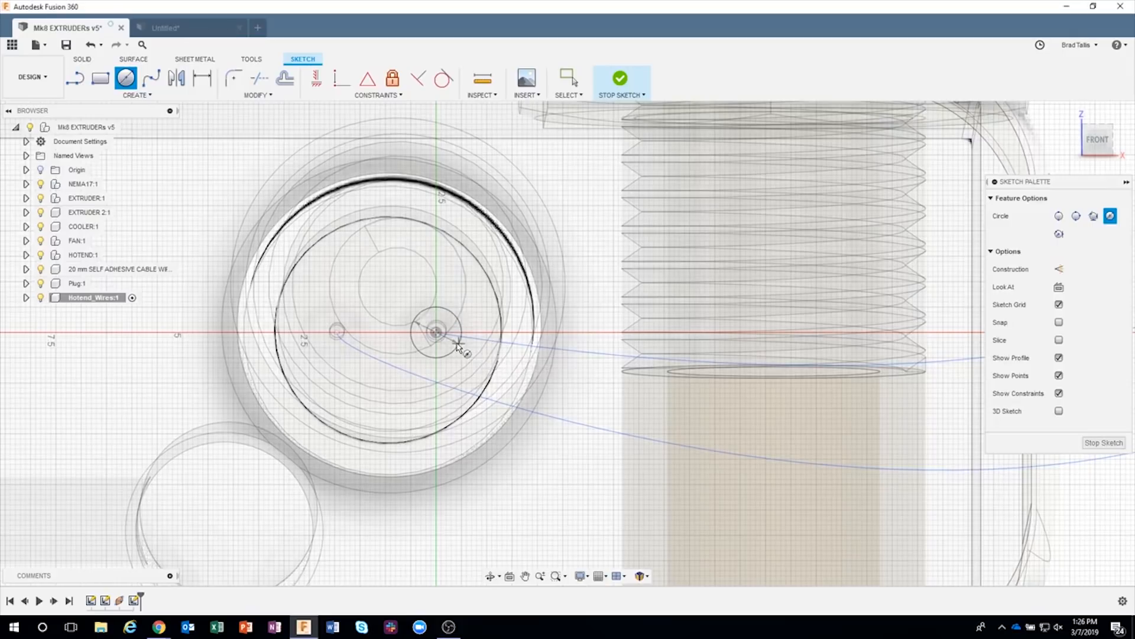
key(Escape)
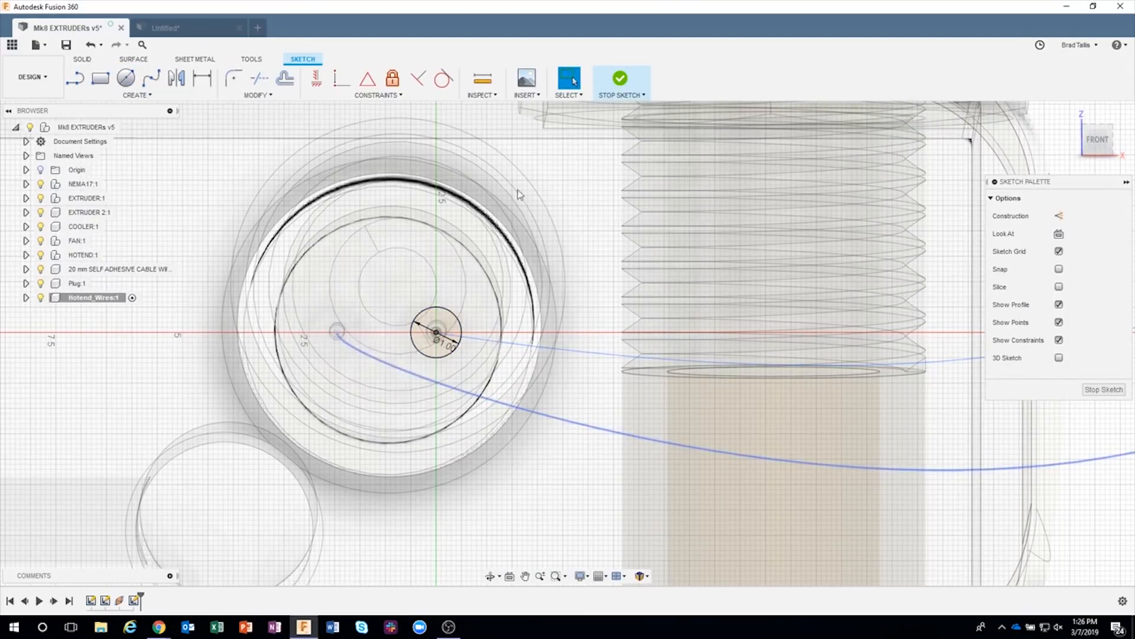
click(626, 86)
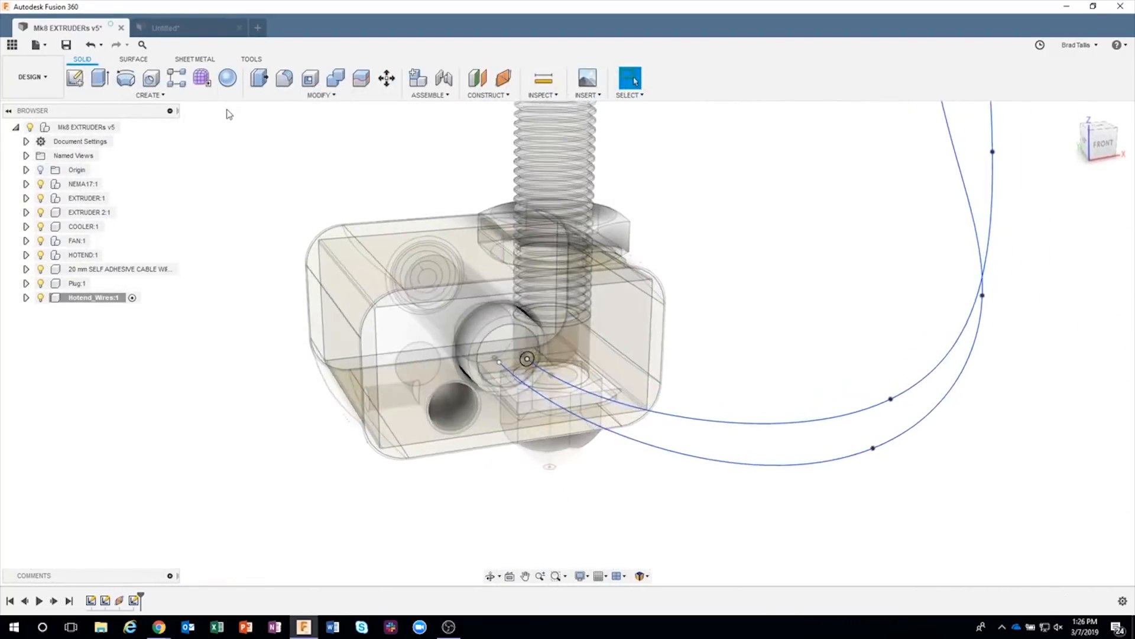
Step: Sweep the 1 mm circle along the first wire's full spline path as a new body with perpendicular orientation
click(154, 95)
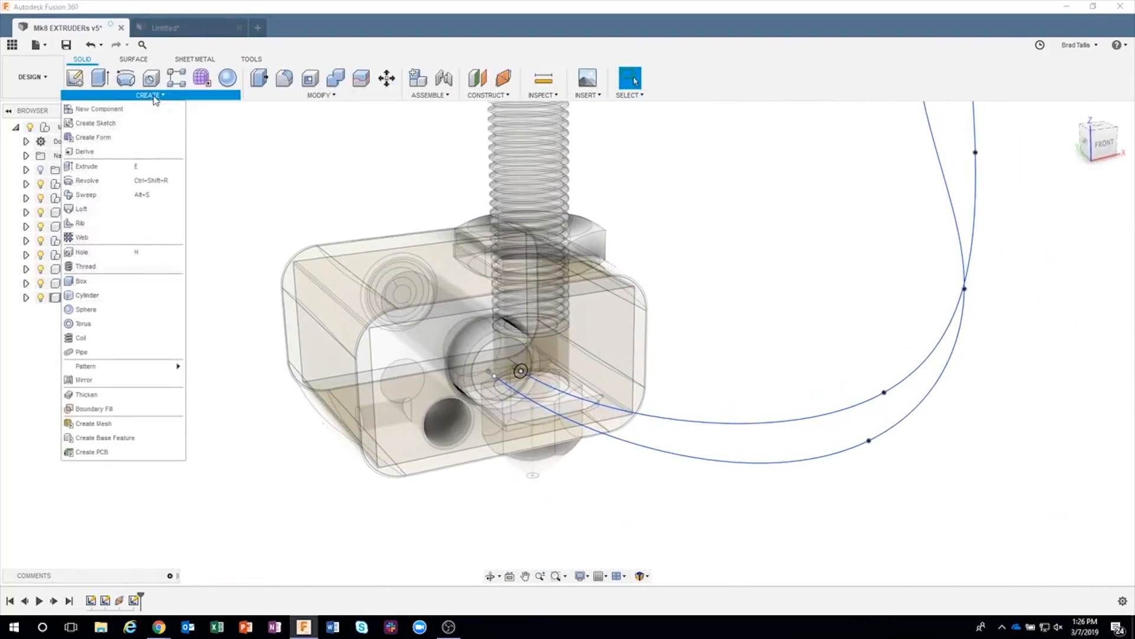
click(107, 194)
scroll(521, 369, up, 2)
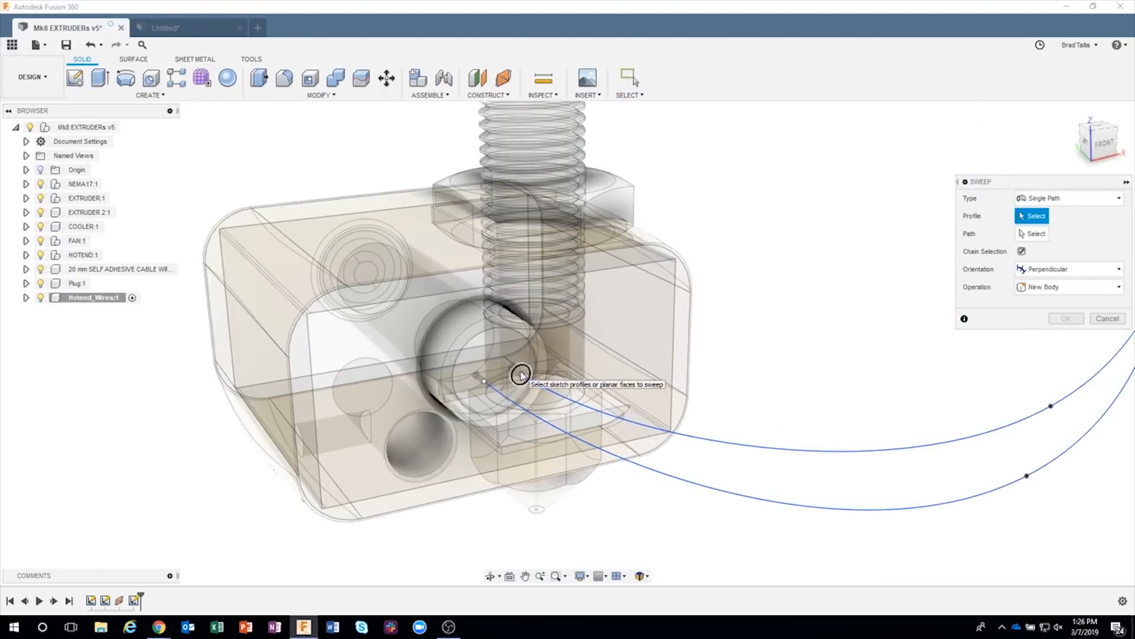
click(521, 374)
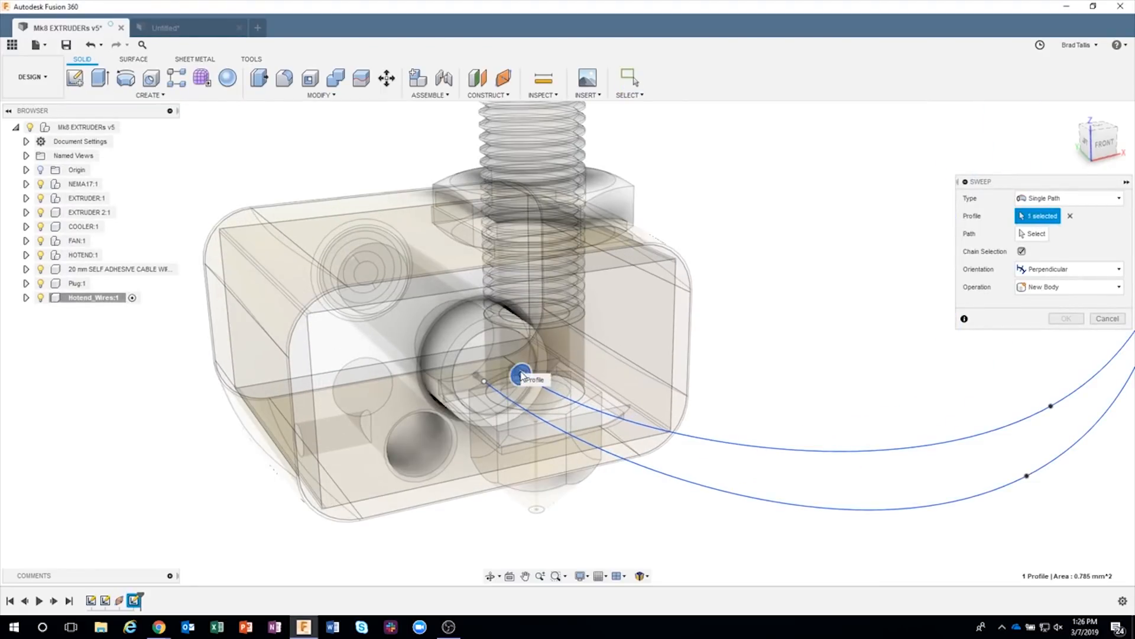
click(1024, 237)
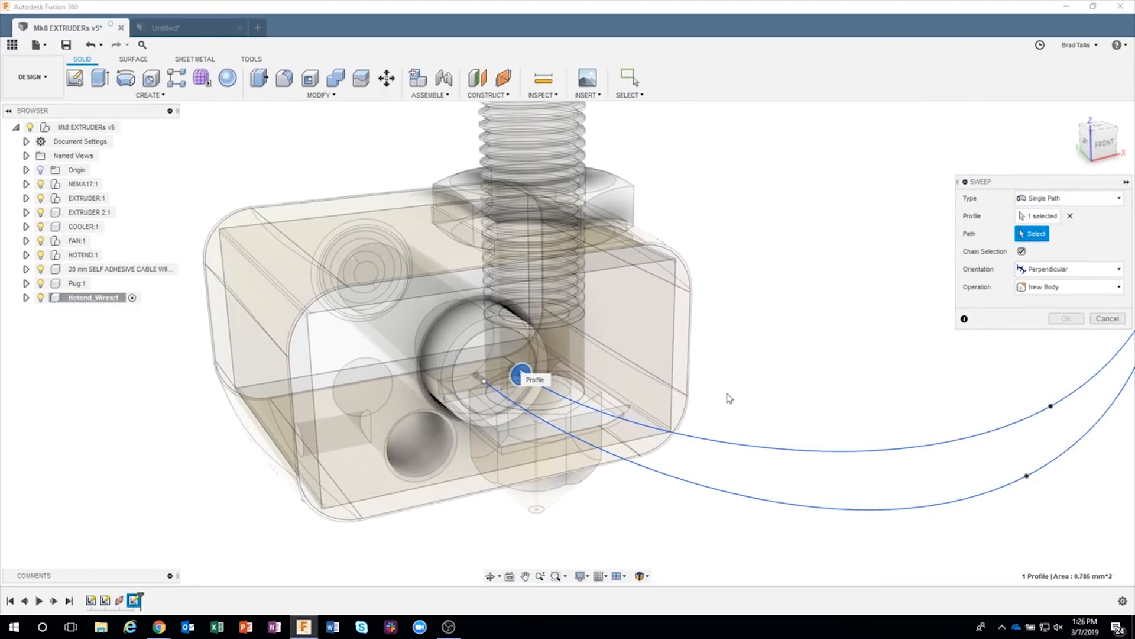
click(704, 440)
scroll(749, 368, down, 3)
scroll(748, 368, down, 5)
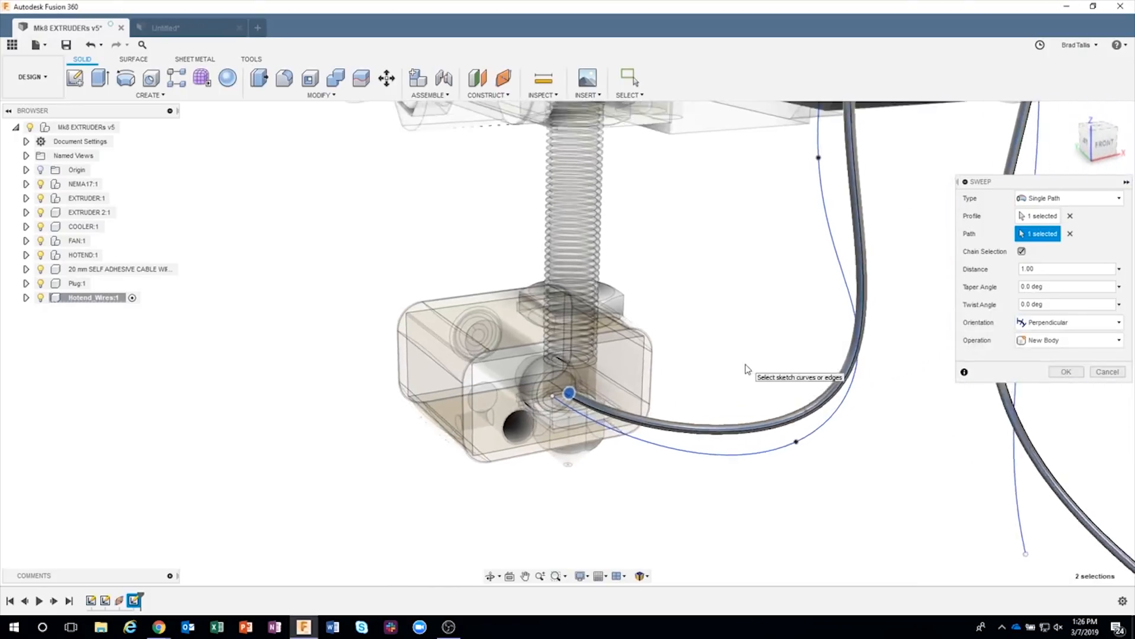
shift+middle_drag(689, 446, 482, 475)
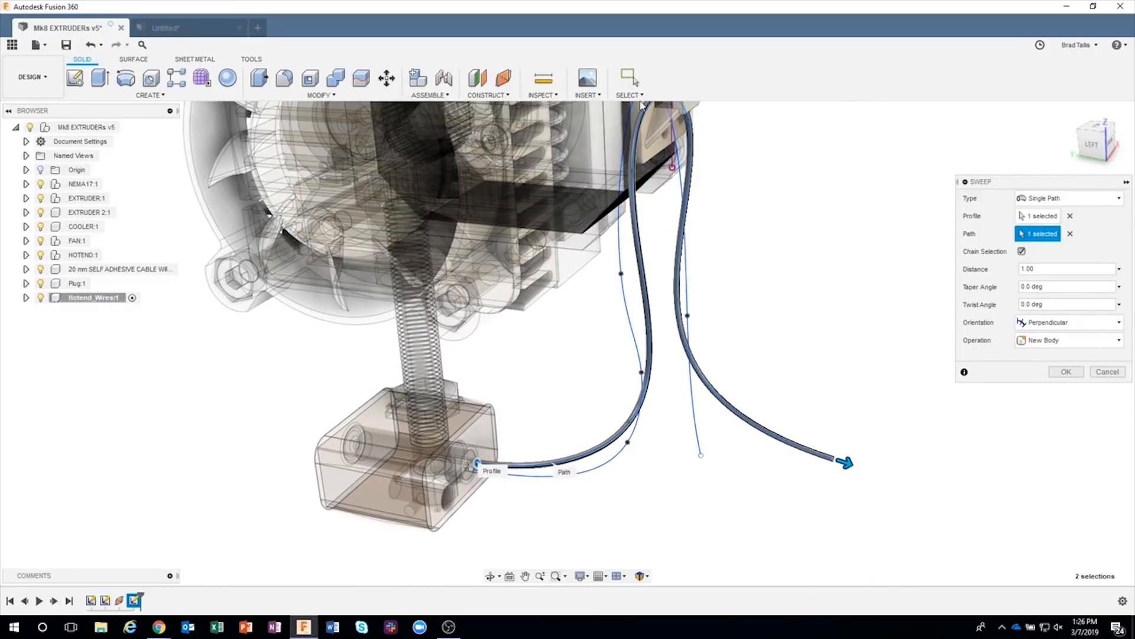
shift+middle_drag(642, 106, 756, 571)
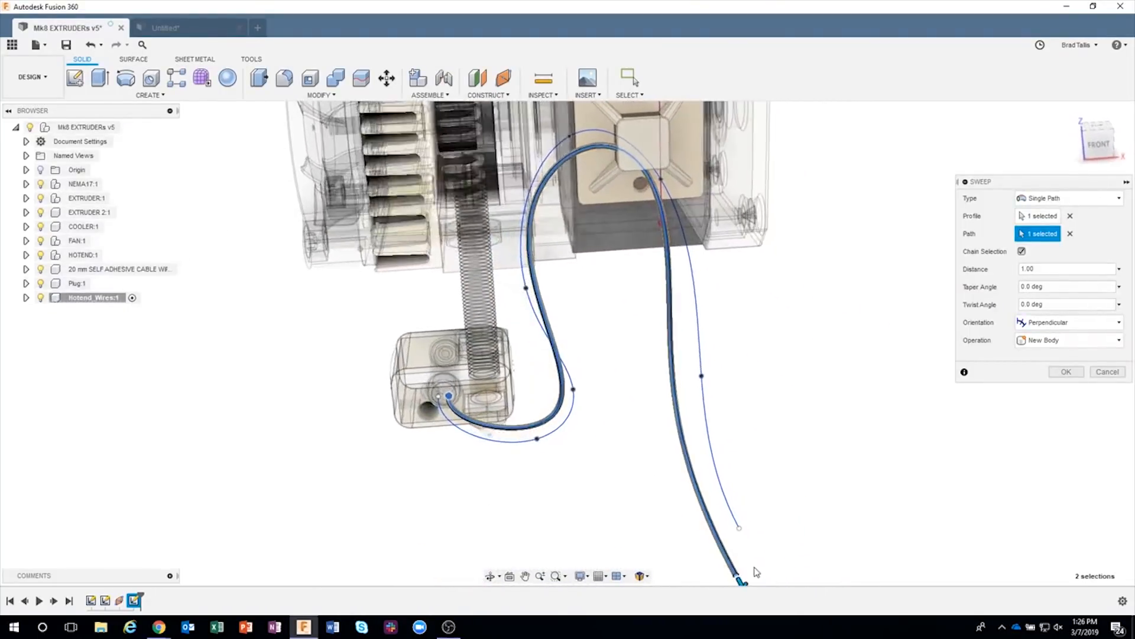
click(1066, 372)
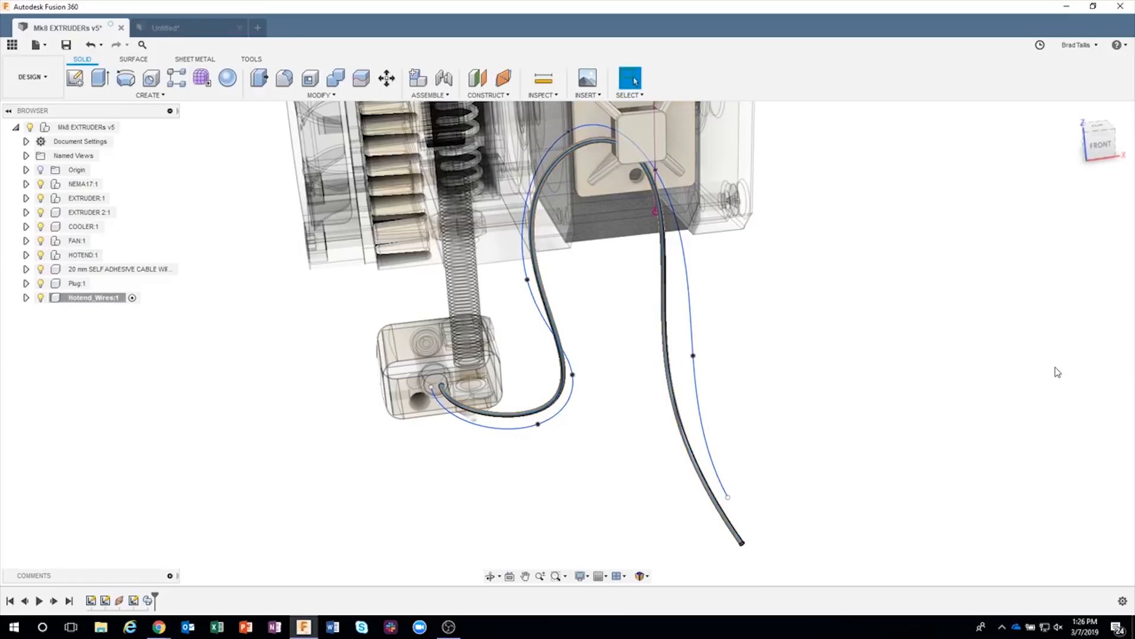
Step: Construct a plane along the second wire's spline path at distance 0.00, at its heater cartridge pin end
shift+middle_drag(887, 362, 794, 395)
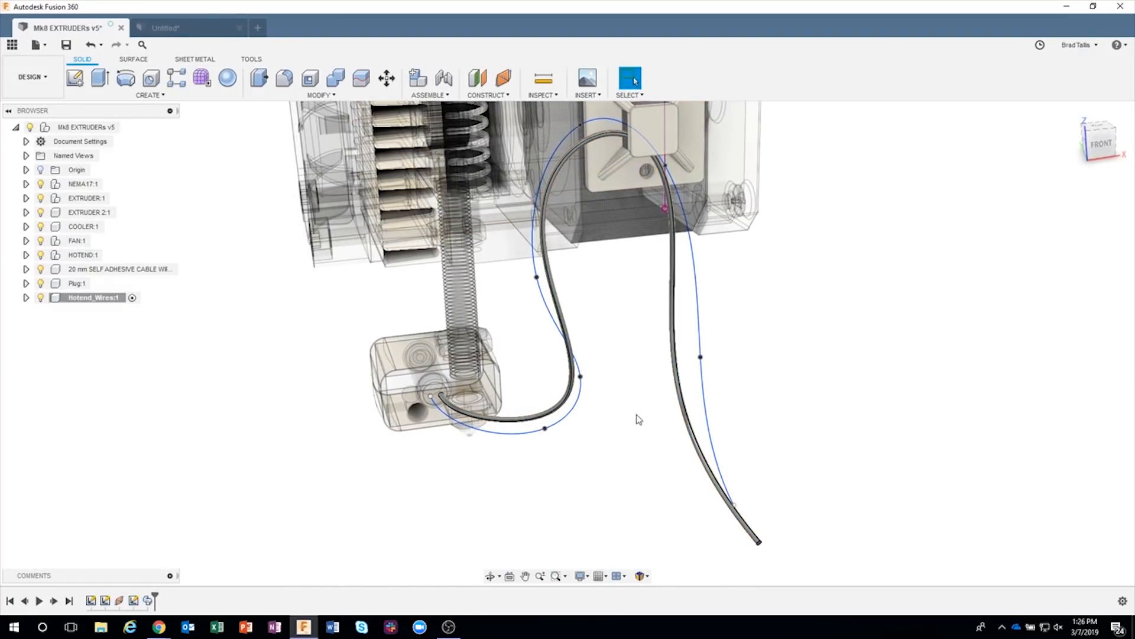
shift+middle_drag(654, 418, 626, 468)
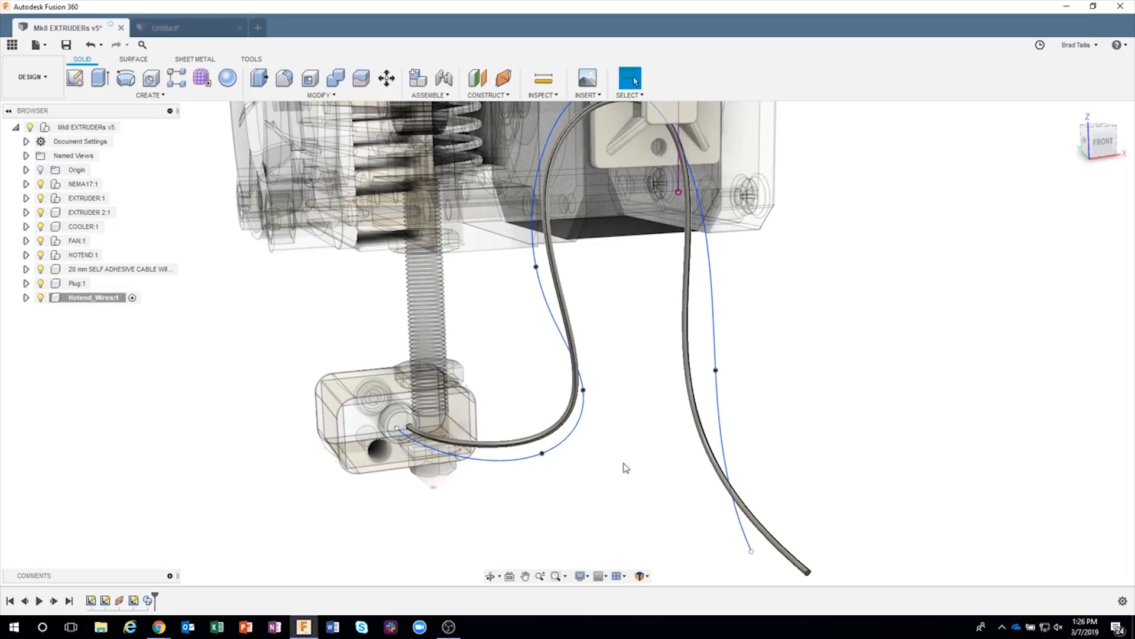
shift+middle_drag(625, 467, 490, 469)
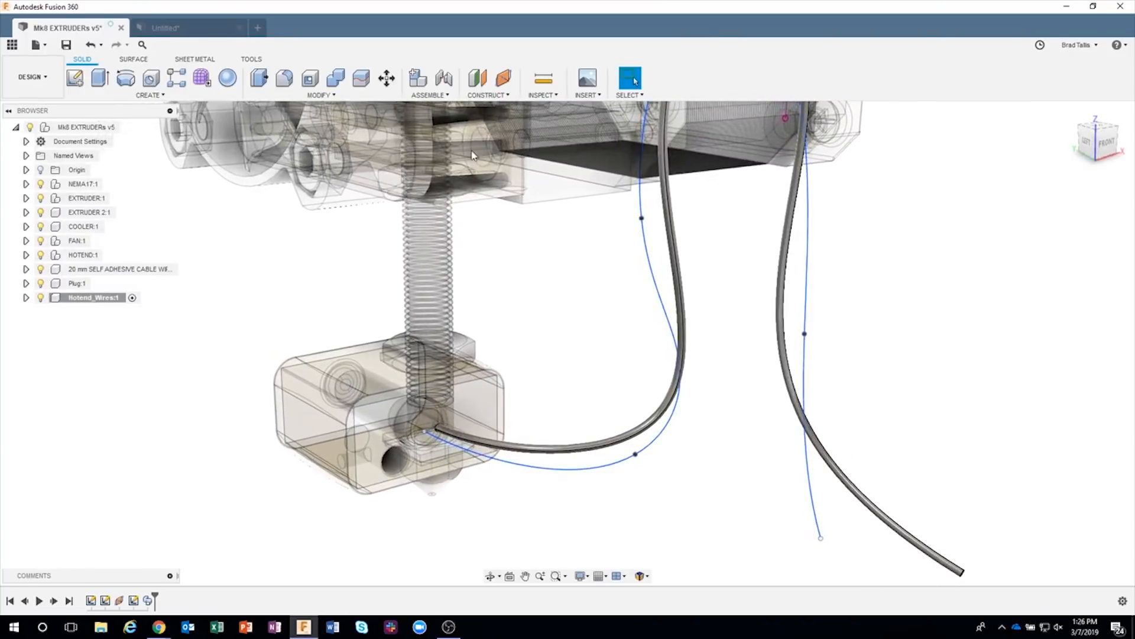
click(502, 81)
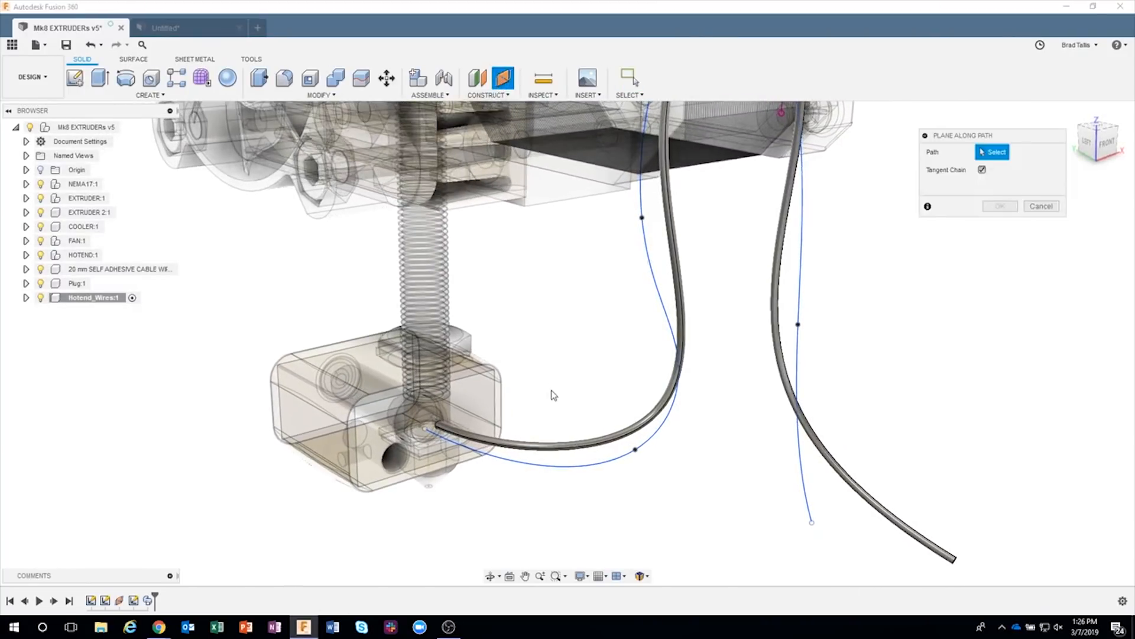
click(521, 465)
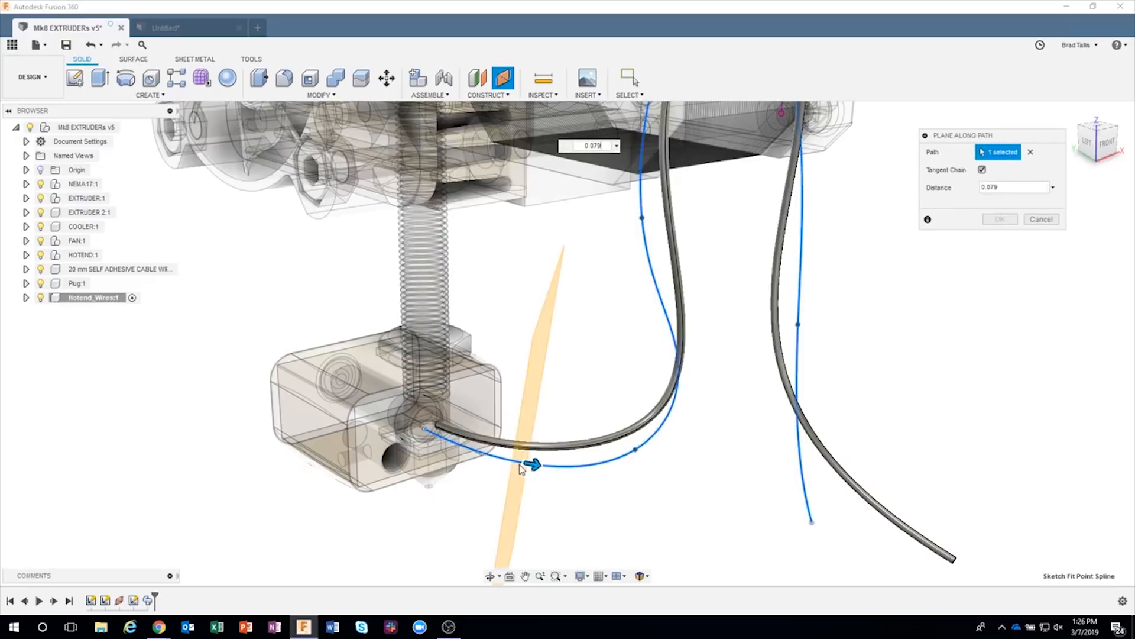
drag(525, 463, 342, 416)
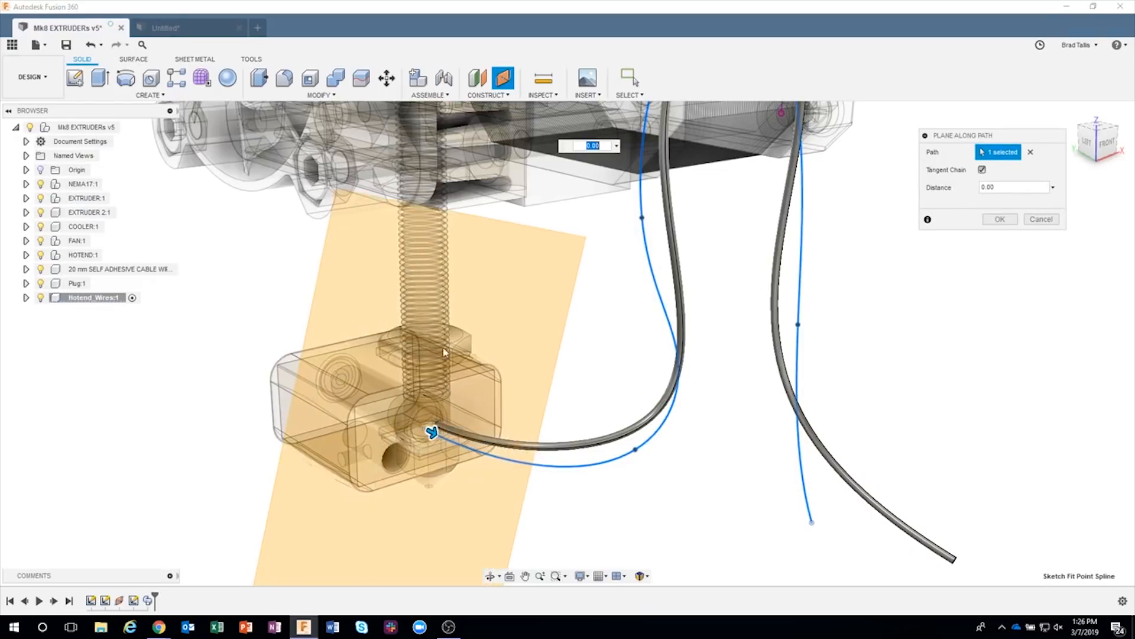
click(1001, 220)
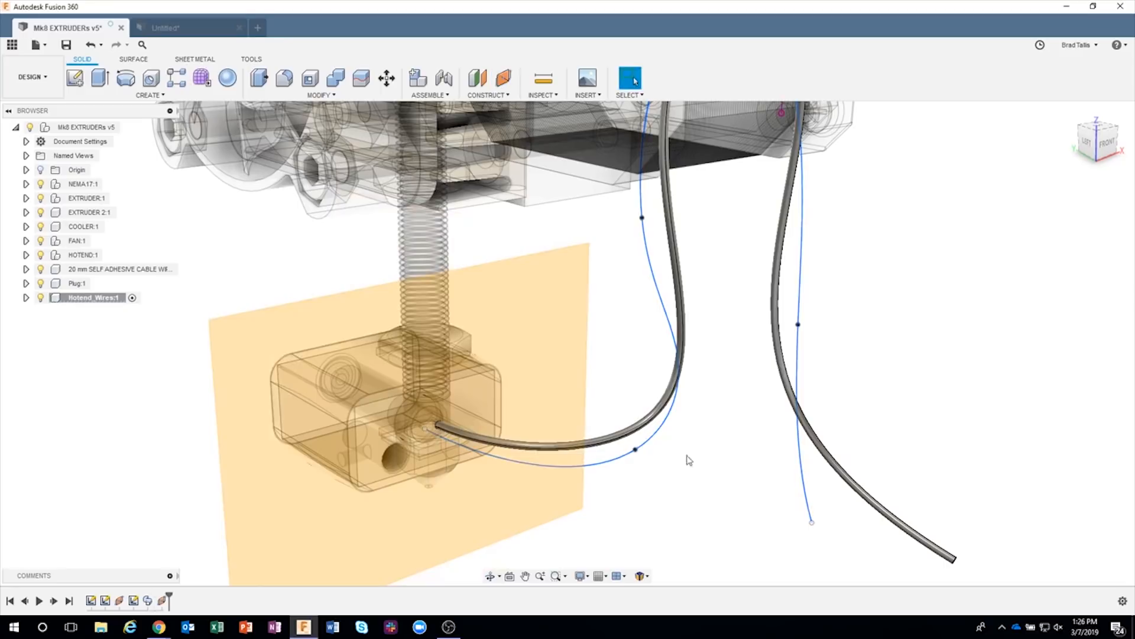
Step: Sketch a 1 mm diameter circle on the second wire's plane, centred on its spline endpoint, and finish the sketch
right_click(484, 498)
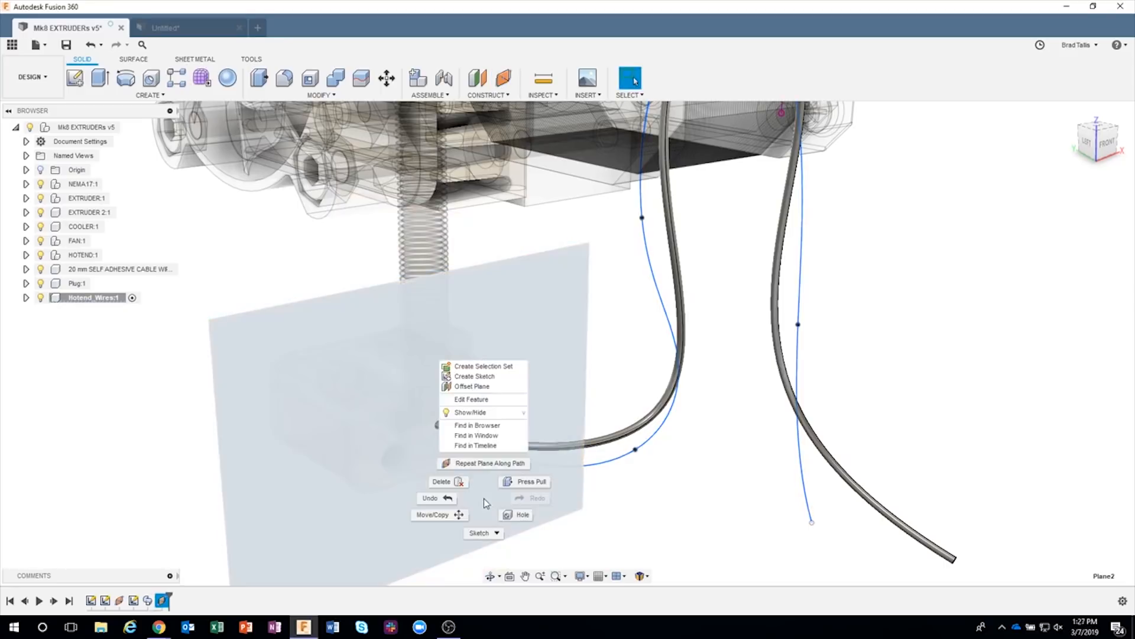
click(474, 376)
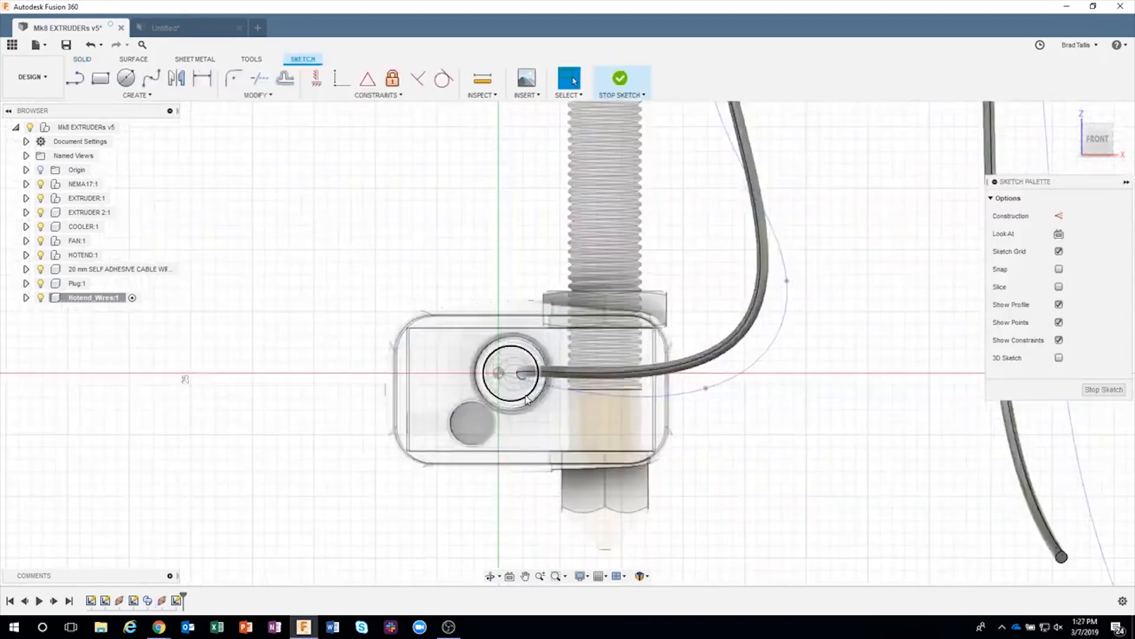
scroll(509, 391, up, 10)
key(c)
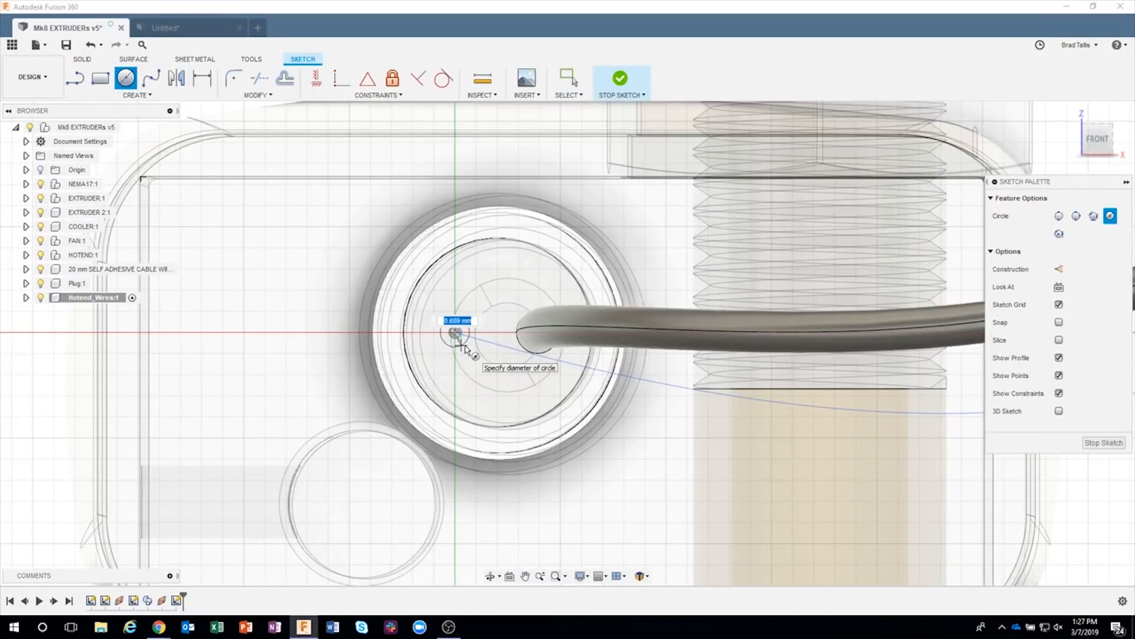
key(Return)
key(Escape)
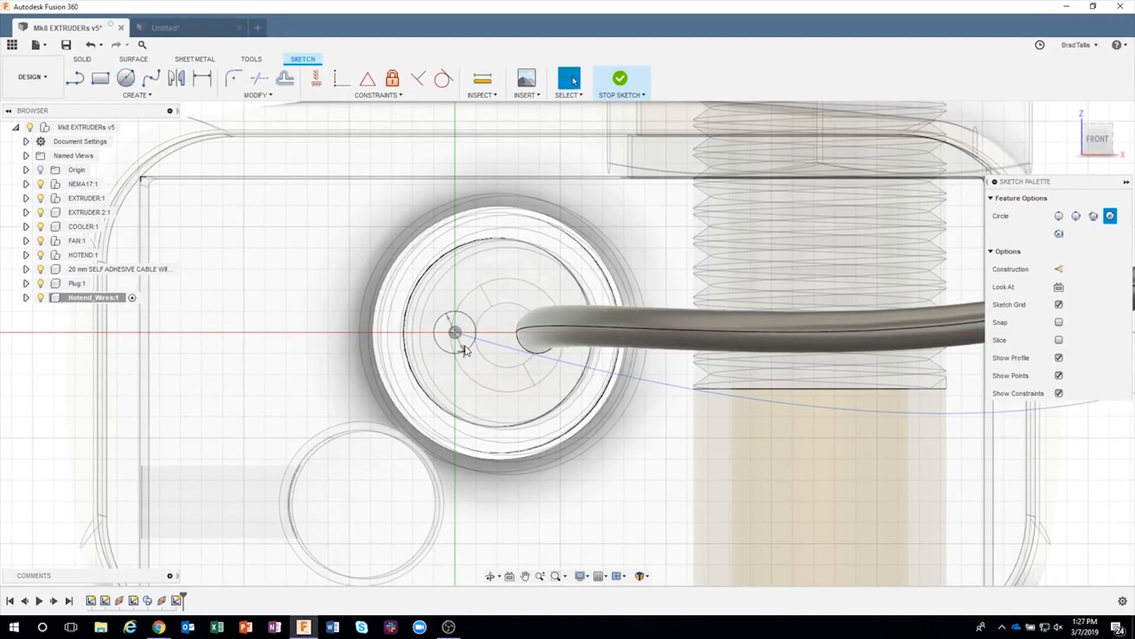
click(620, 80)
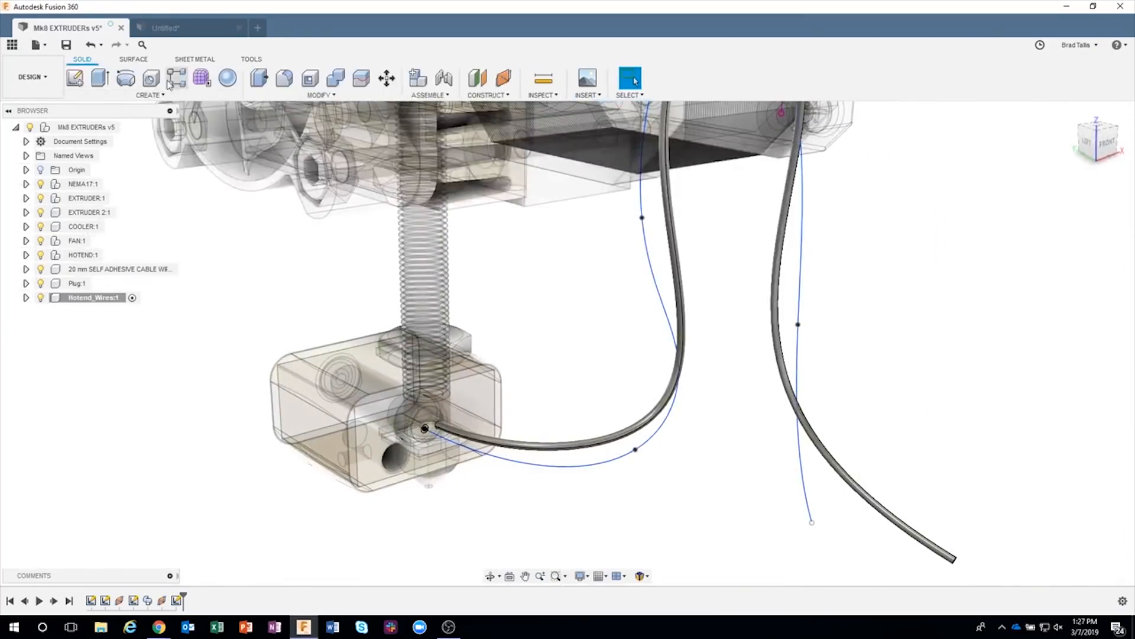
Step: Sweep the second circle along the second wire's full spline path as a new body with perpendicular orientation
click(131, 97)
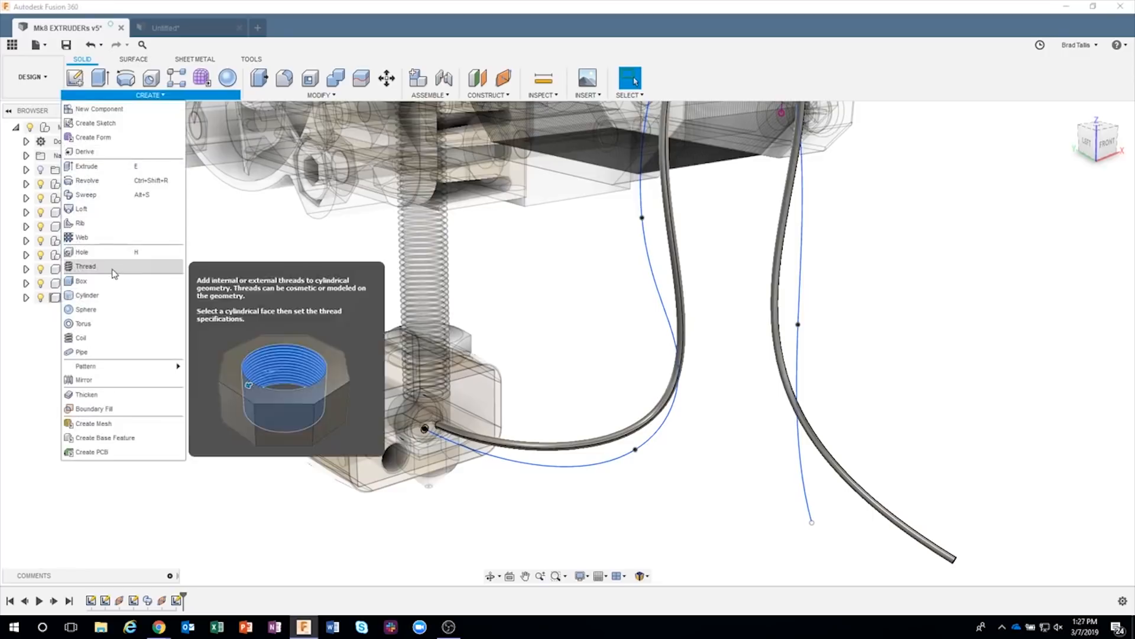
click(115, 208)
scroll(408, 402, up, 5)
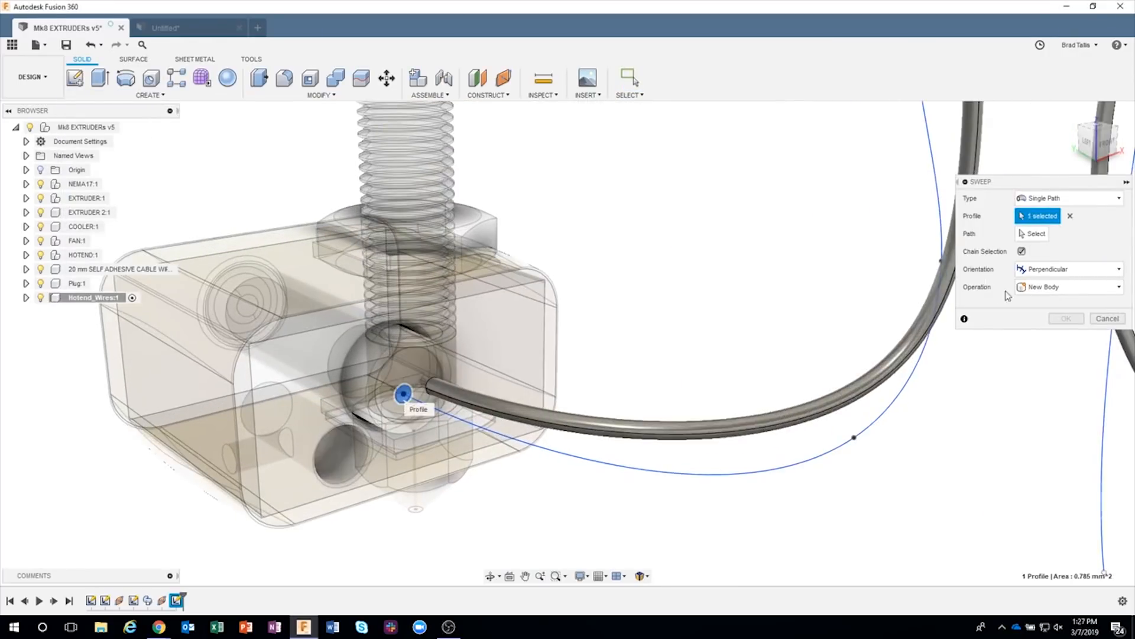
click(559, 456)
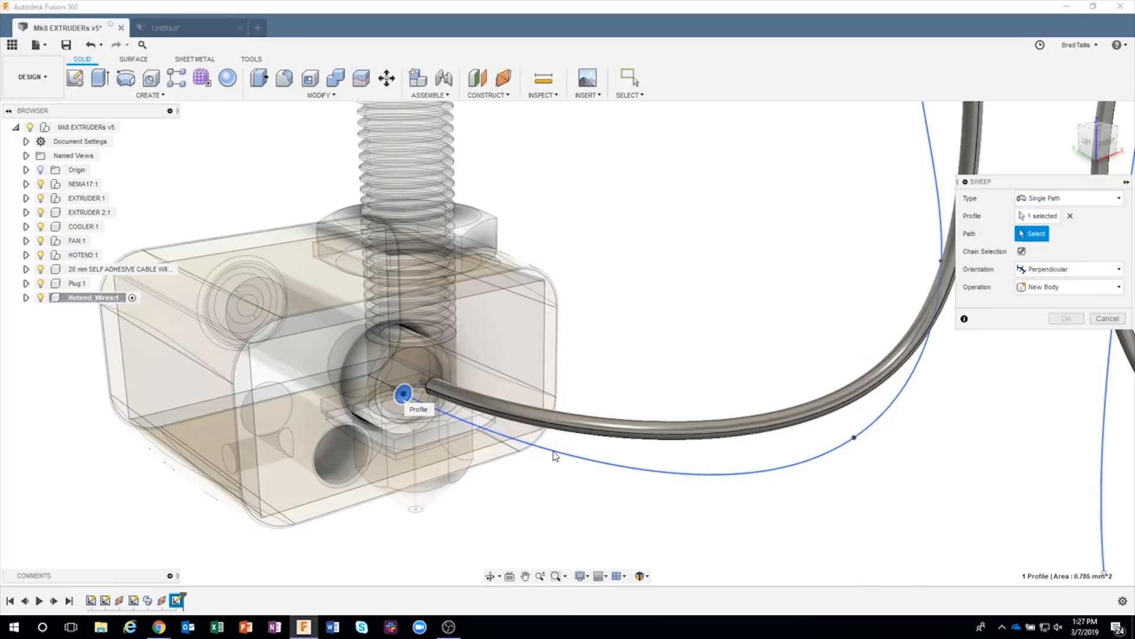
scroll(692, 464, down, 3)
shift+middle_drag(692, 464, 922, 331)
scroll(945, 364, up, 2)
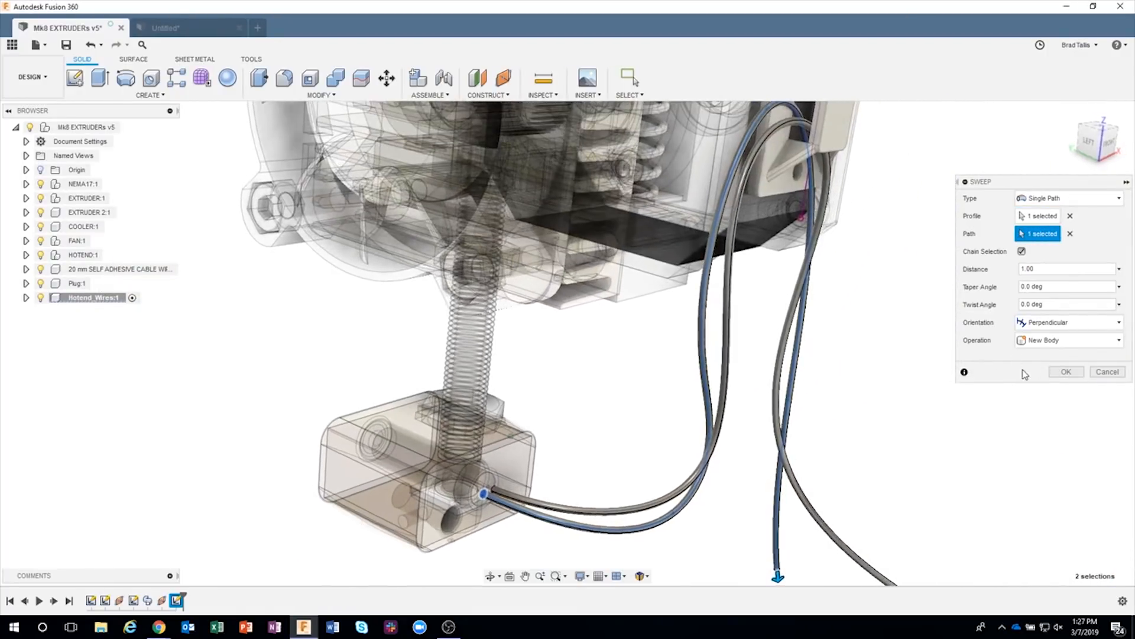
click(1065, 371)
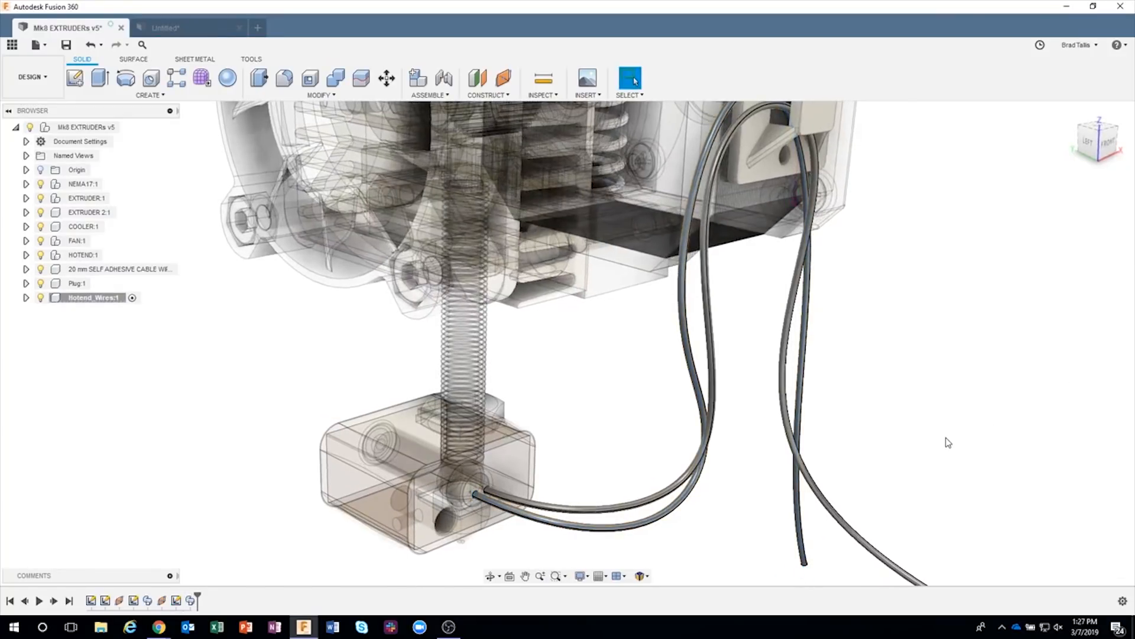
Step: Run an interference check between the two swept hotend wire bodies, excluding coincident faces, and close it
shift+middle_drag(948, 441, 798, 403)
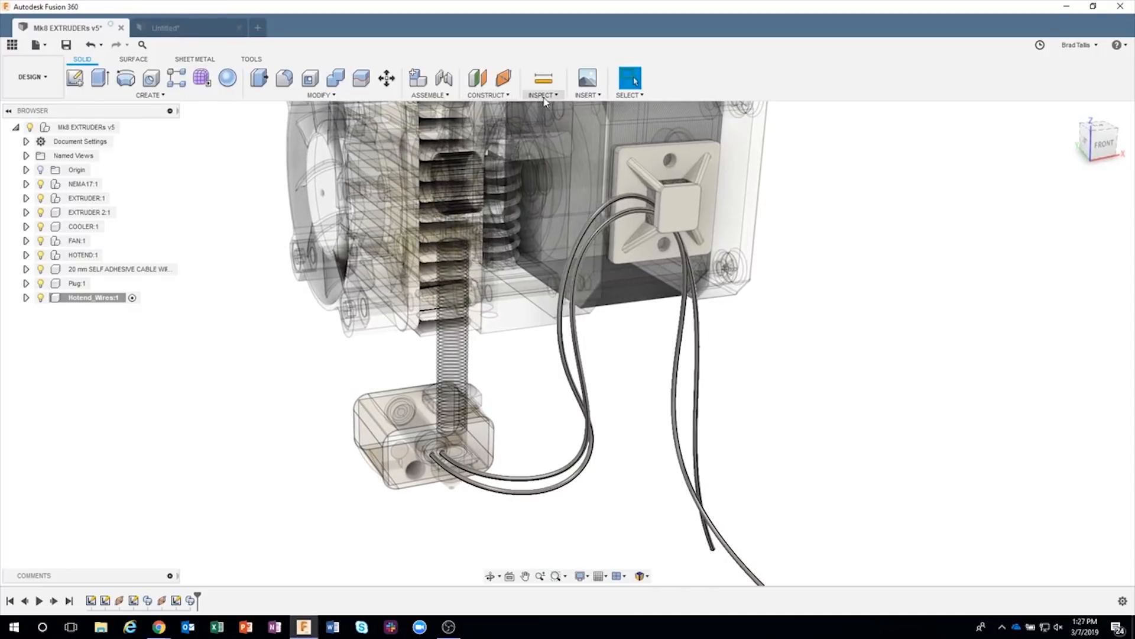
click(543, 95)
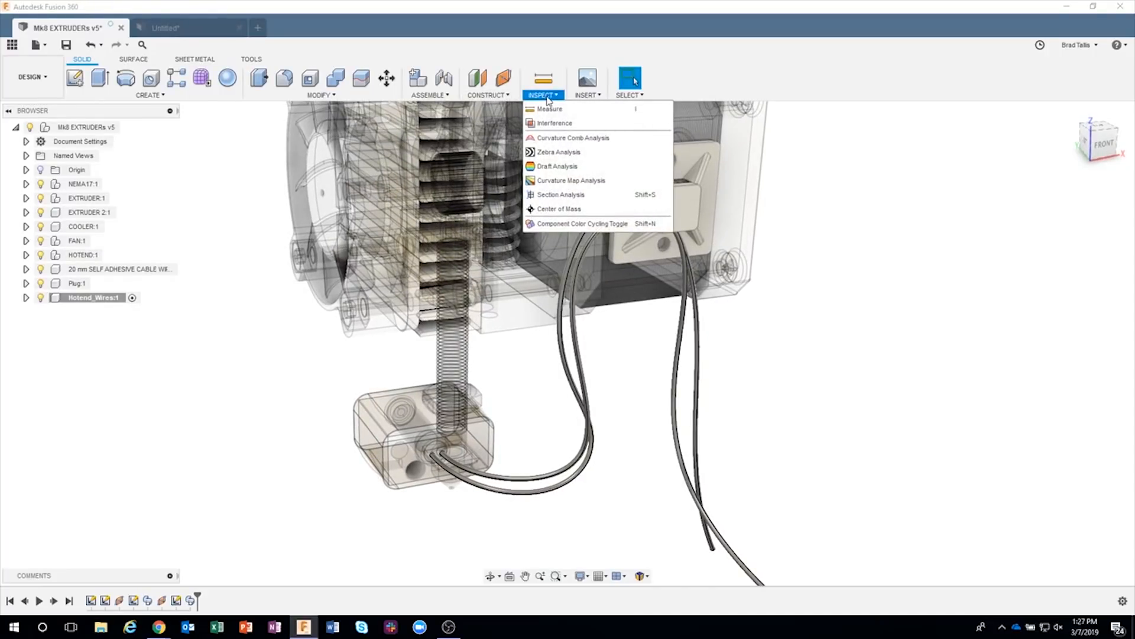
click(567, 125)
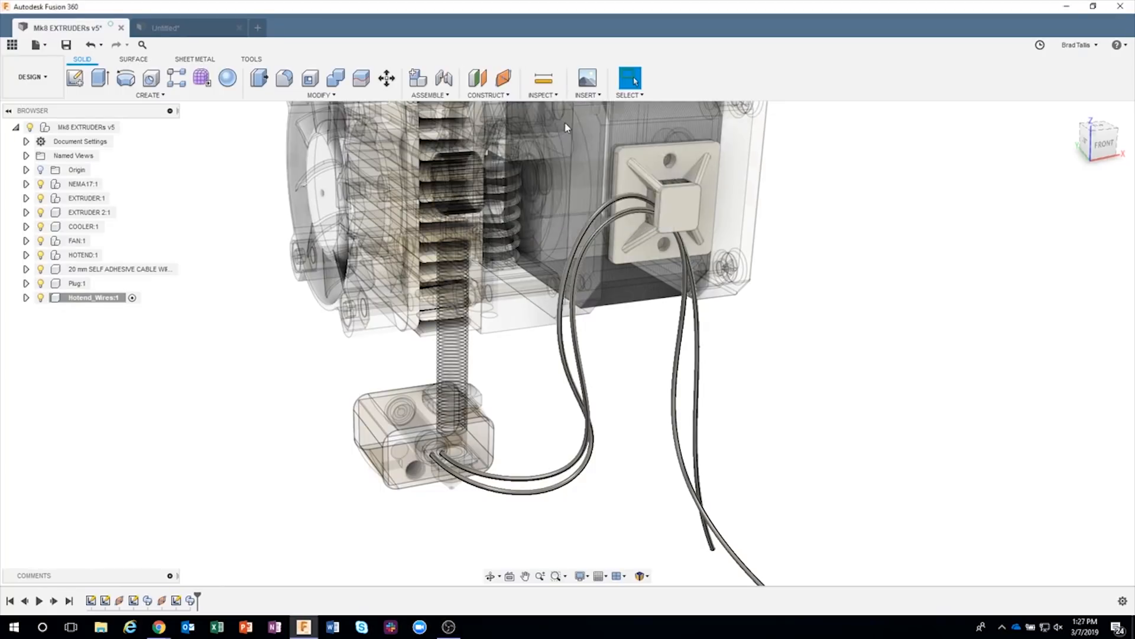
click(544, 486)
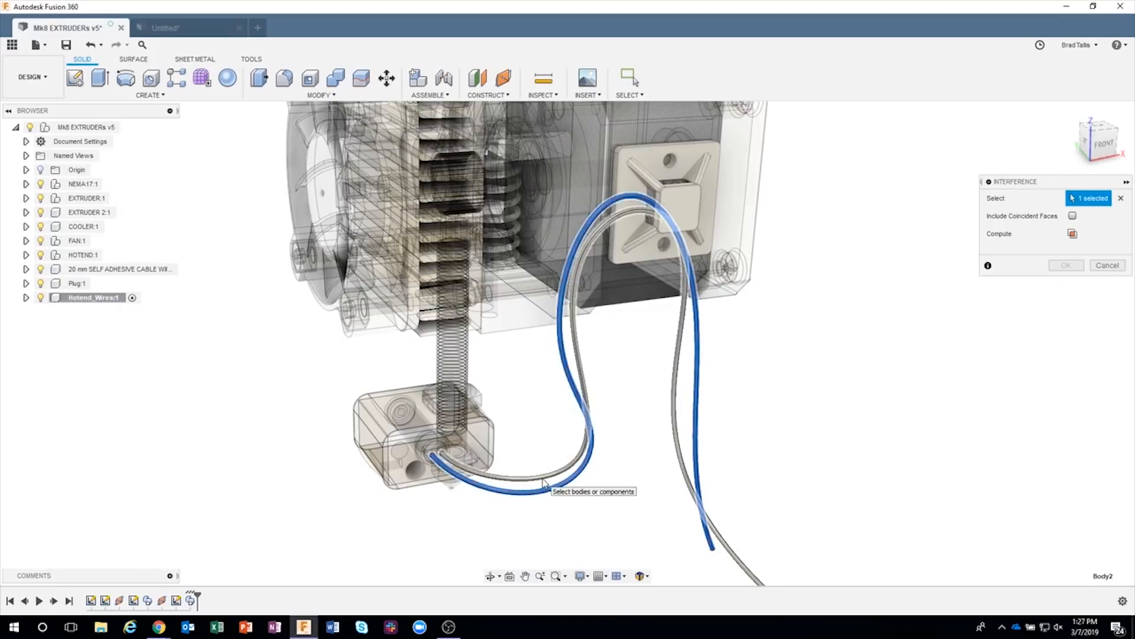
click(543, 479)
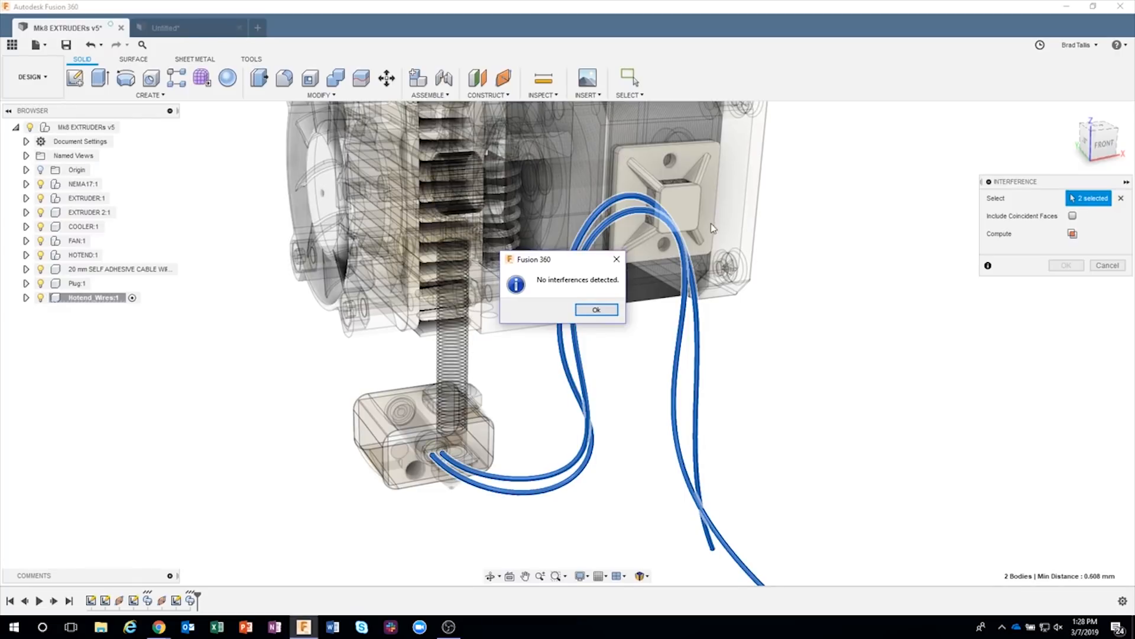
click(597, 310)
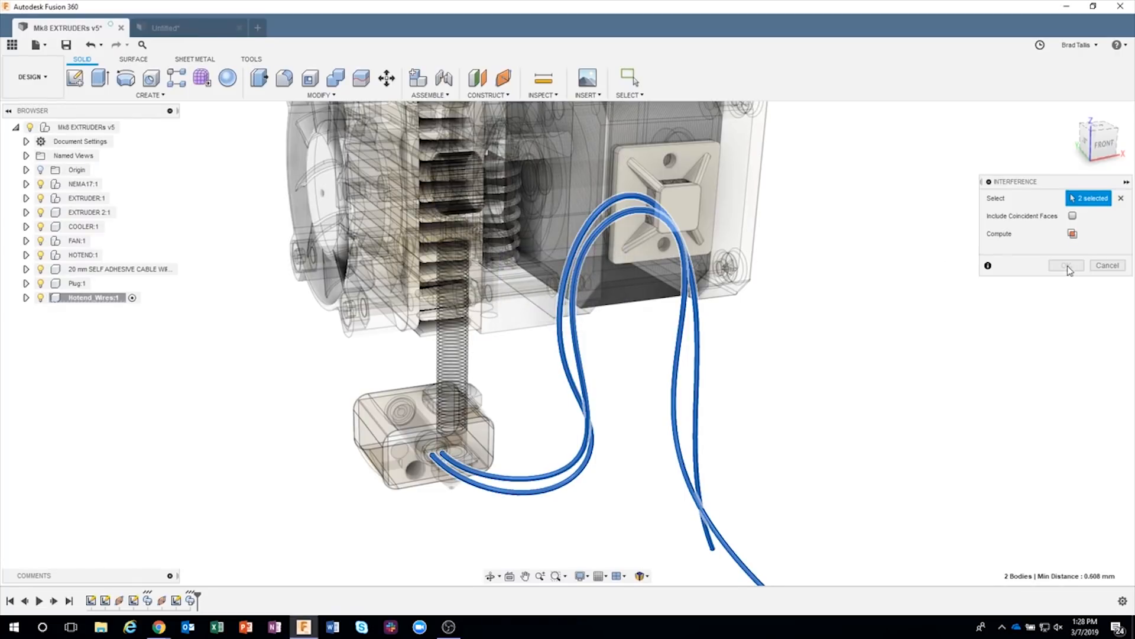
click(1107, 265)
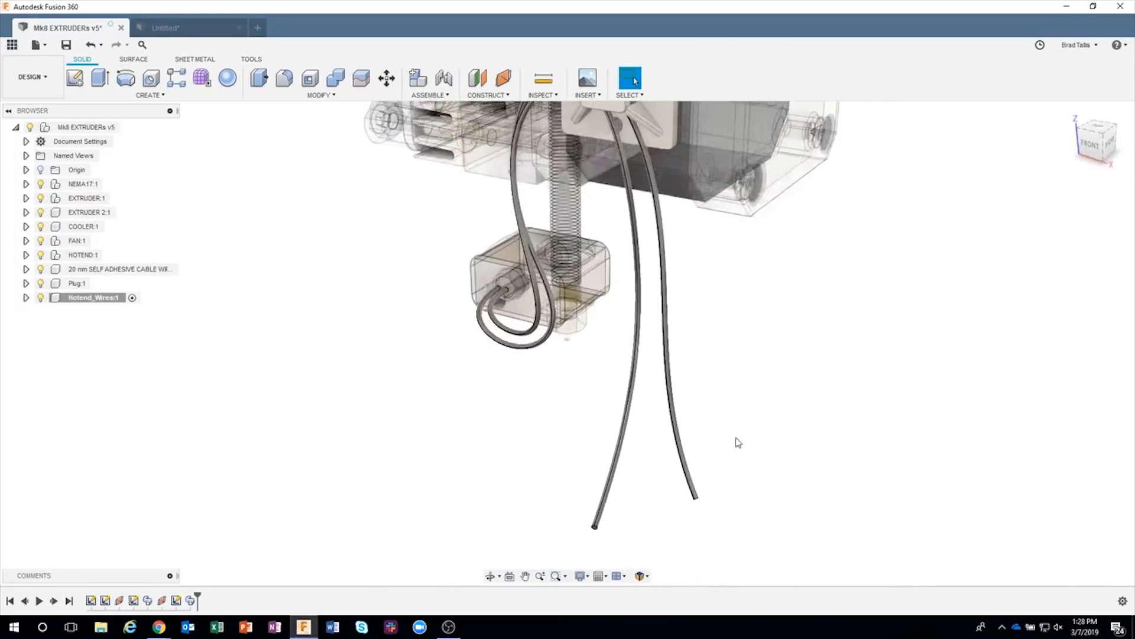
Step: Hide the second wire's body, Body2, in the Hotend_Wires component and show its spline path, Sketch2
click(26, 298)
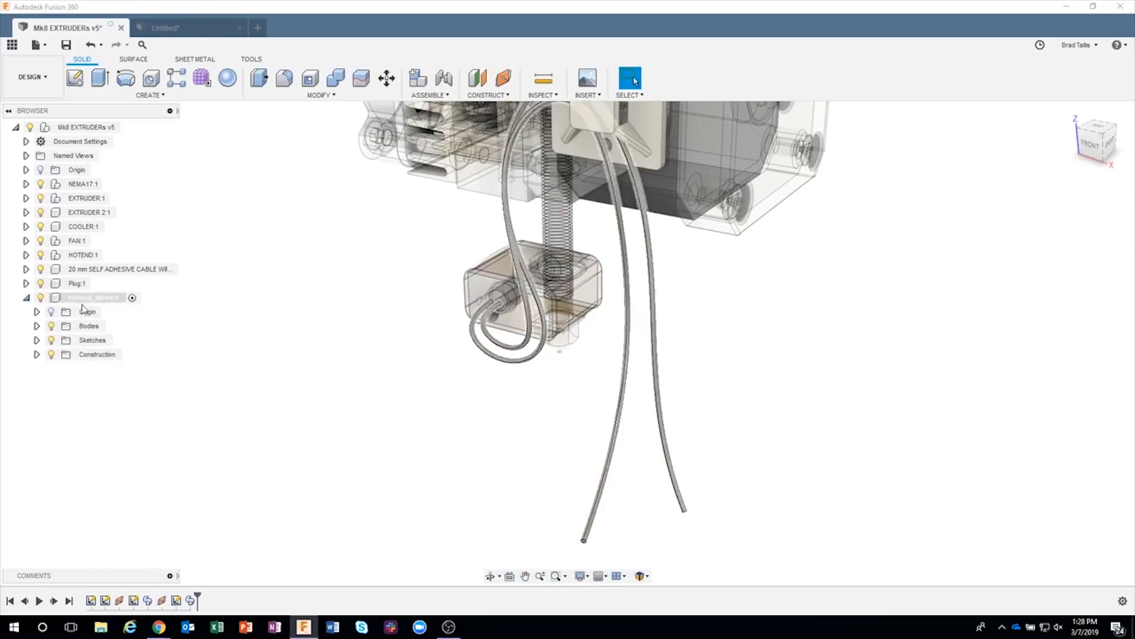
click(37, 327)
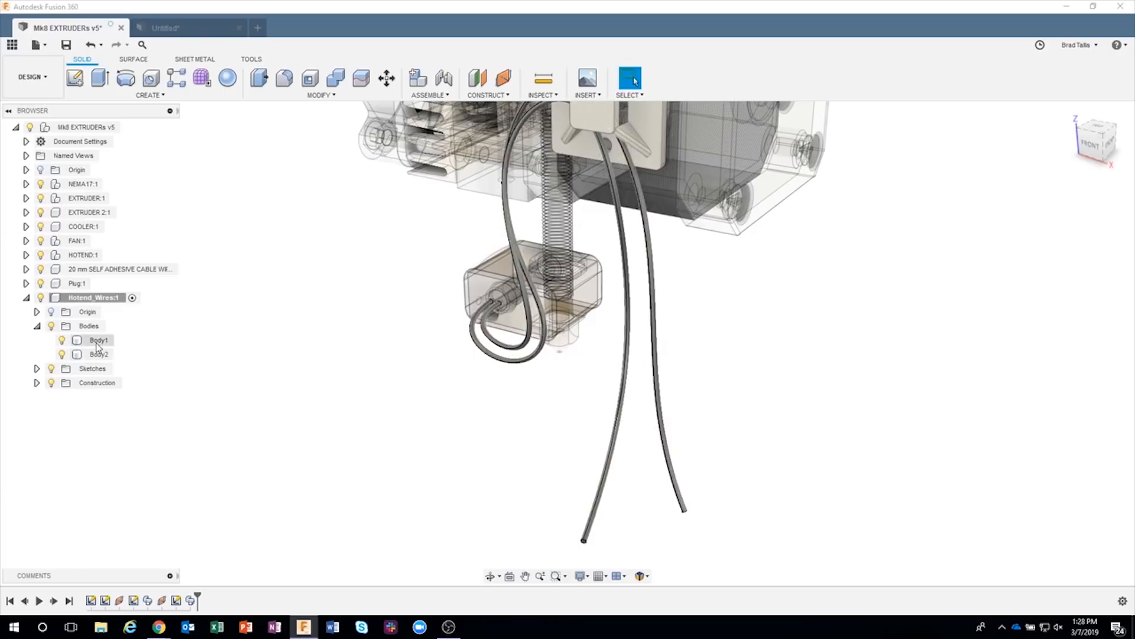
click(37, 368)
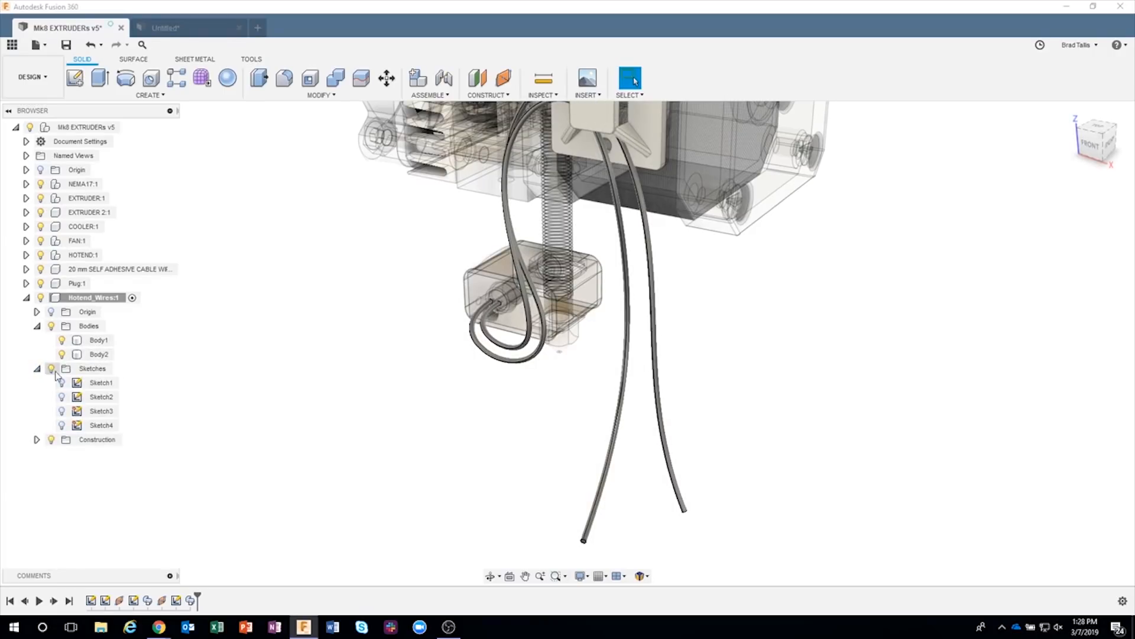
click(62, 354)
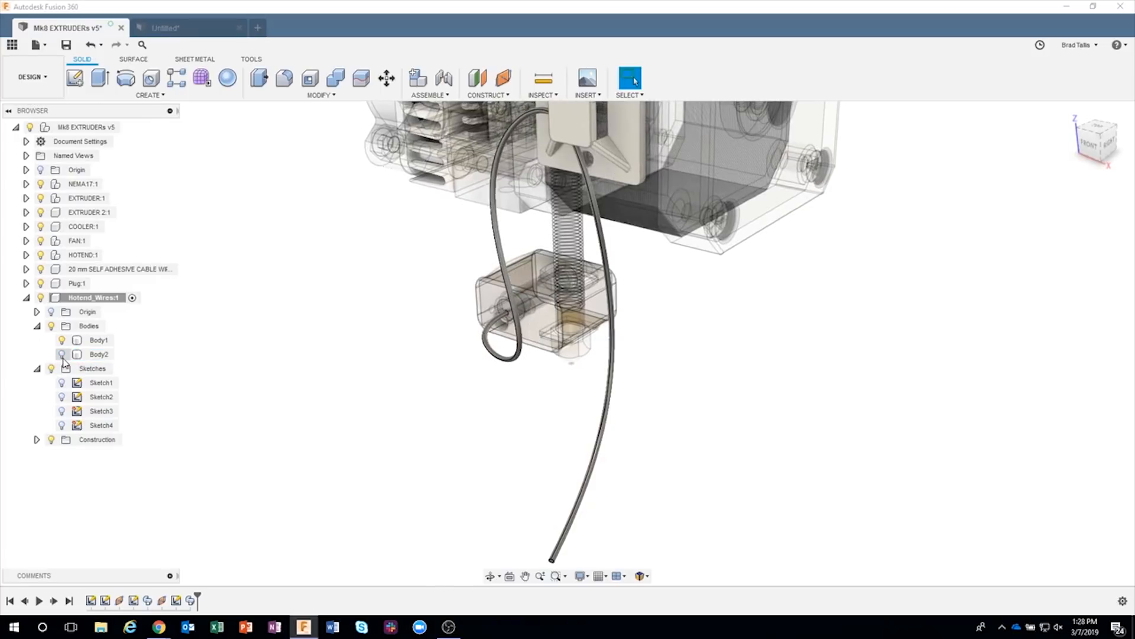
click(62, 399)
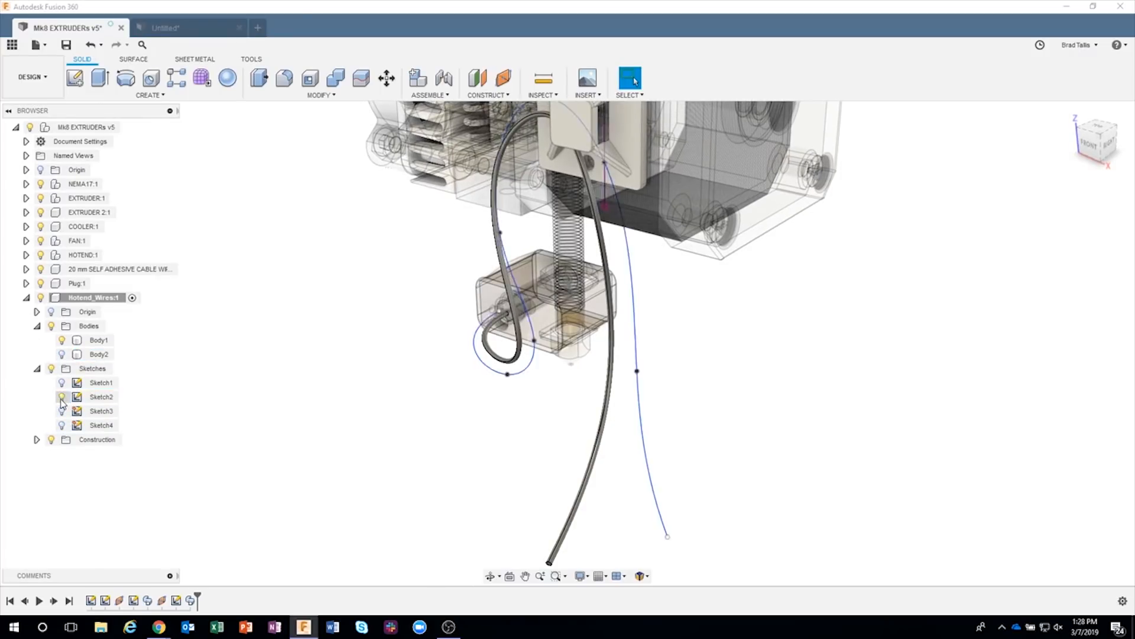
Step: Move the lower free endpoint of the second wire's spline 26.01 mm along Z with Move/Copy, and show Body2 again
mouse_move(467, 417)
shift+middle_down()
mouse_move(489, 445)
mouse_move(530, 446)
mouse_move(407, 380)
shift+middle_up()
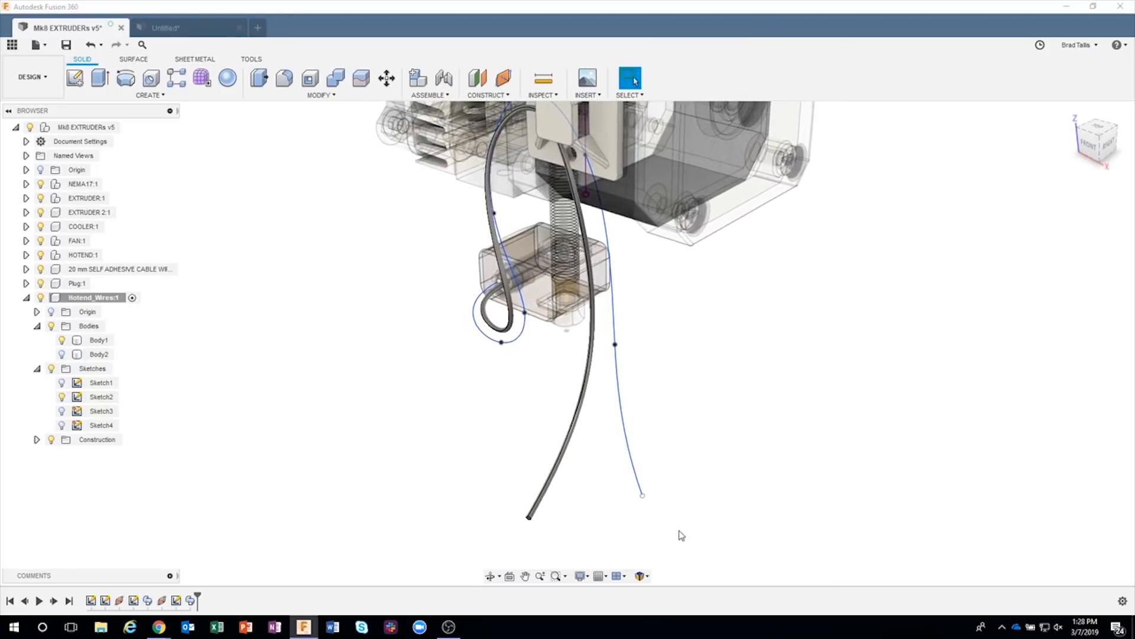
right_click(643, 497)
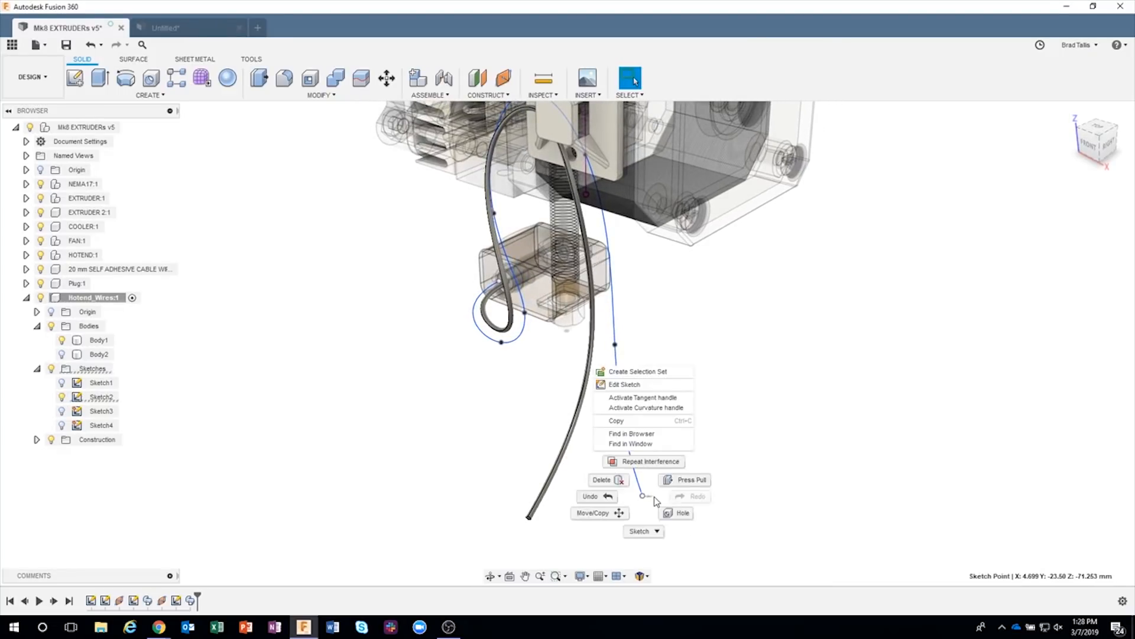
click(594, 512)
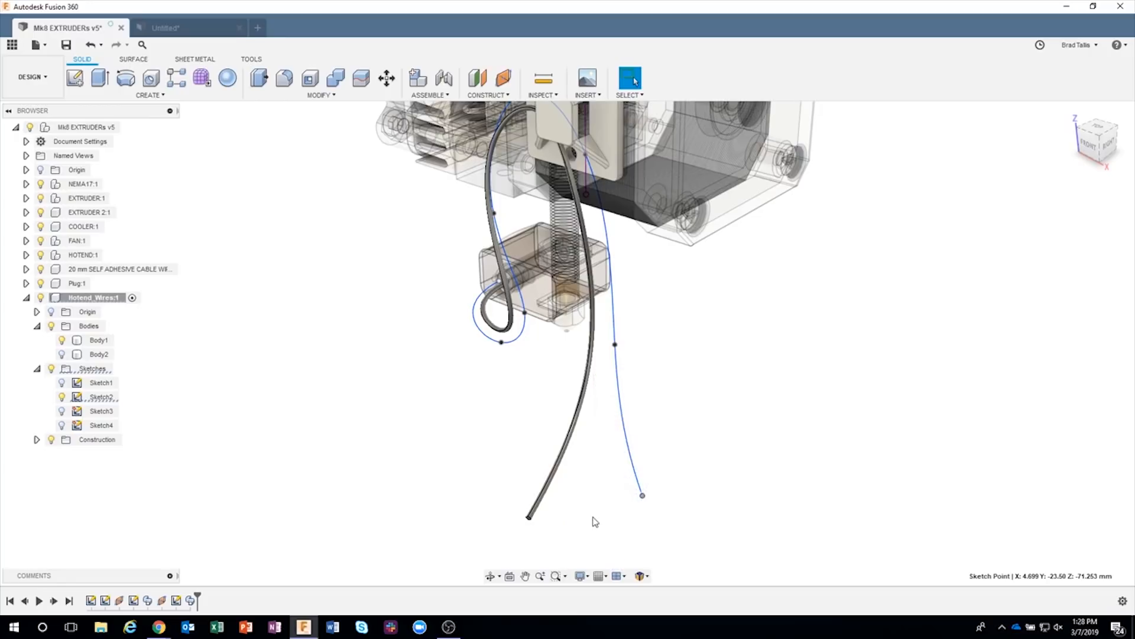
shift+middle_drag(661, 446, 641, 459)
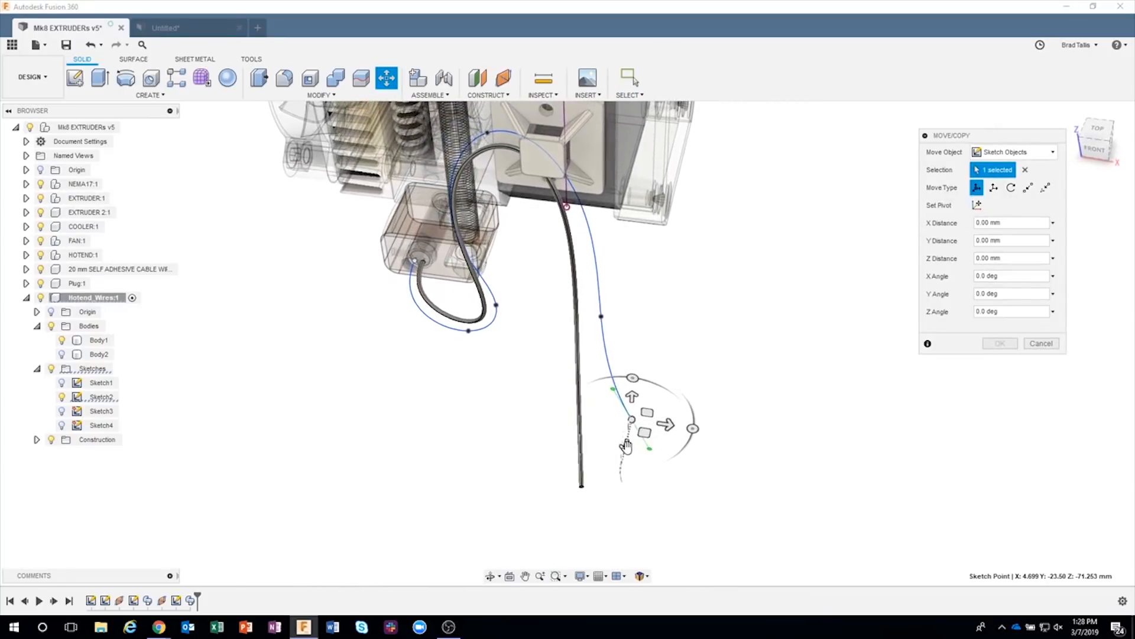
drag(626, 450, 602, 543)
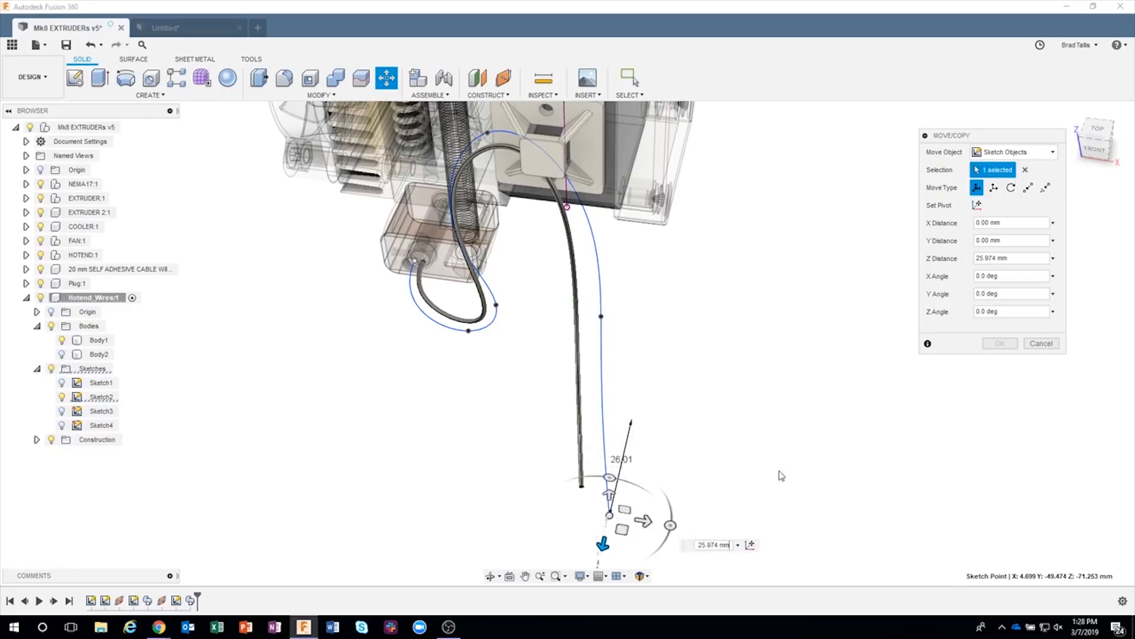
click(1000, 344)
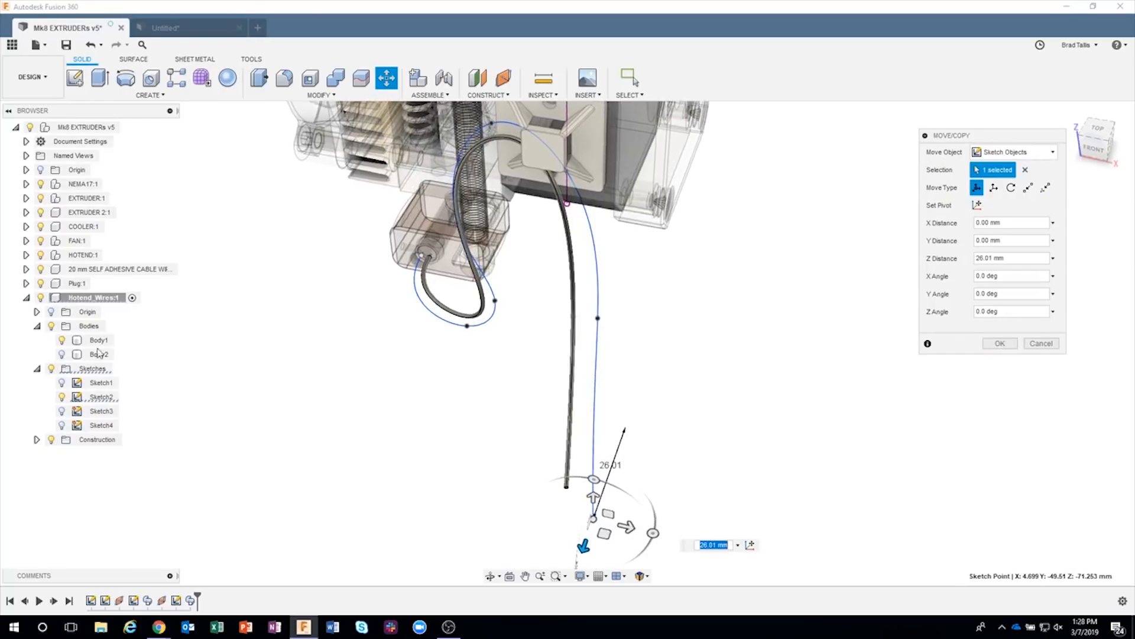
click(62, 355)
shift+middle_drag(668, 387, 550, 469)
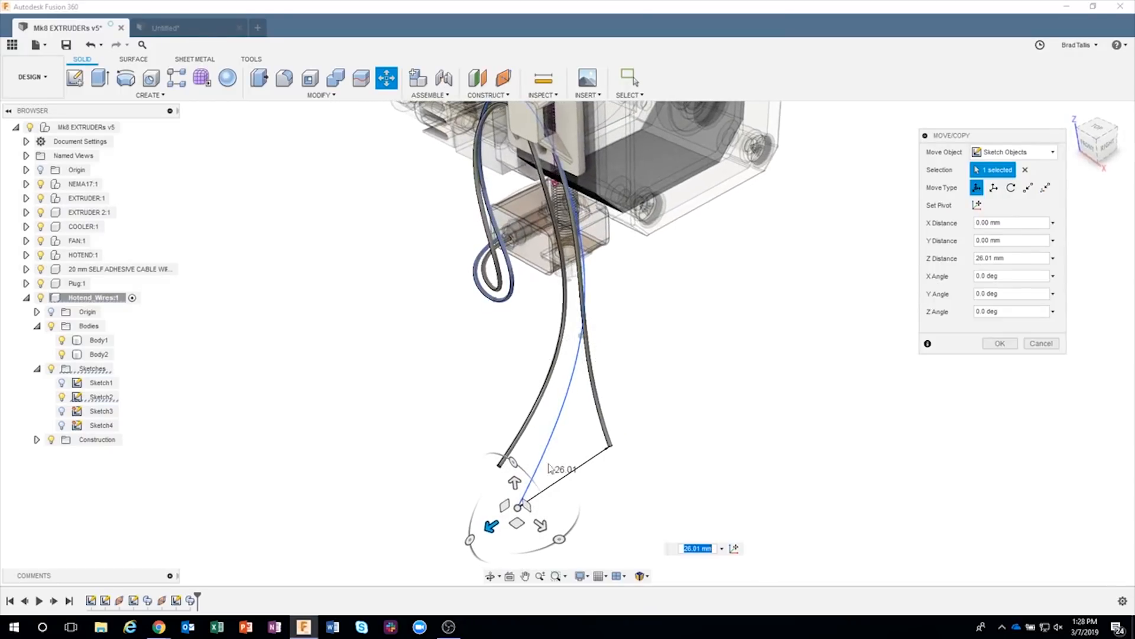
click(992, 348)
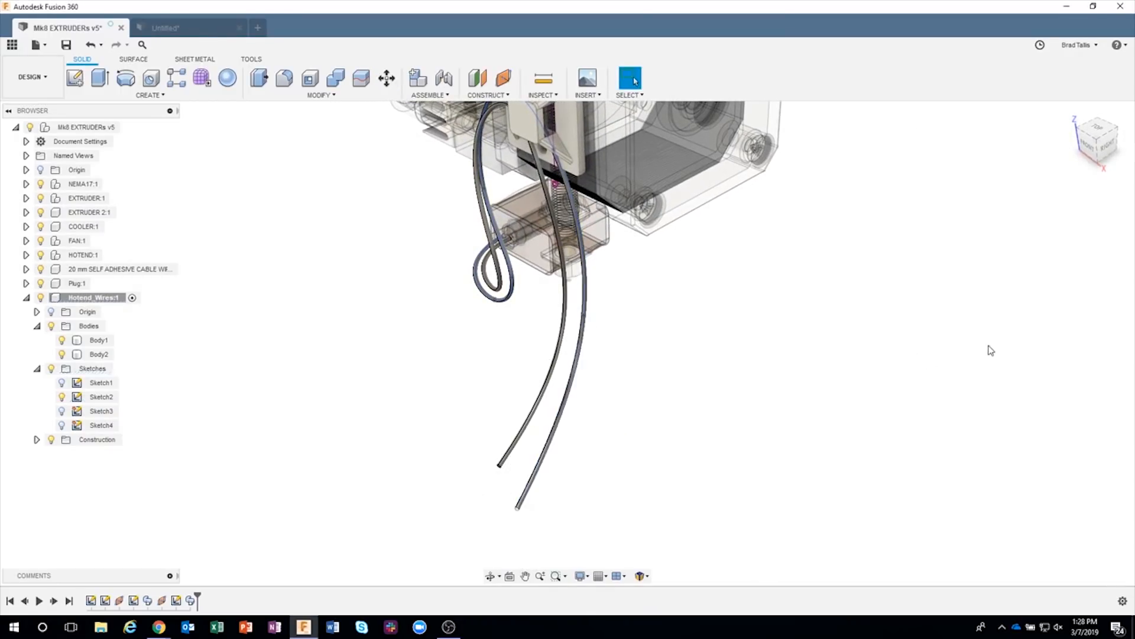
Step: Try to move the second wire's spline point beneath the cable mount 1.36 mm along Z with Move/Copy
shift+middle_drag(690, 382, 582, 304)
scroll(580, 303, up, 8)
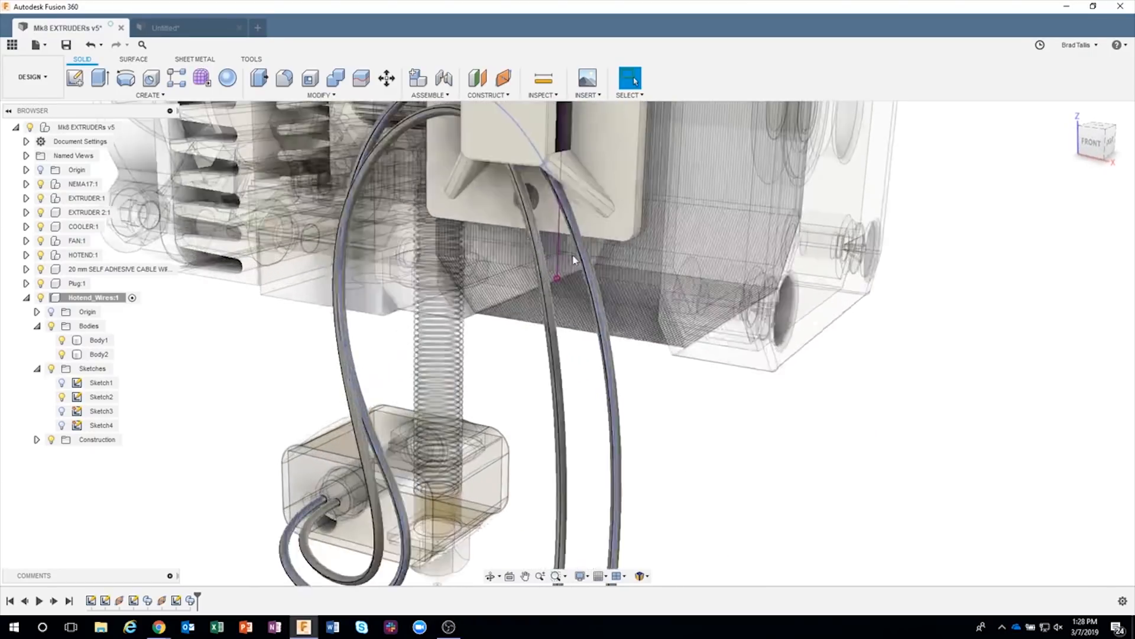
scroll(562, 241, up, 2)
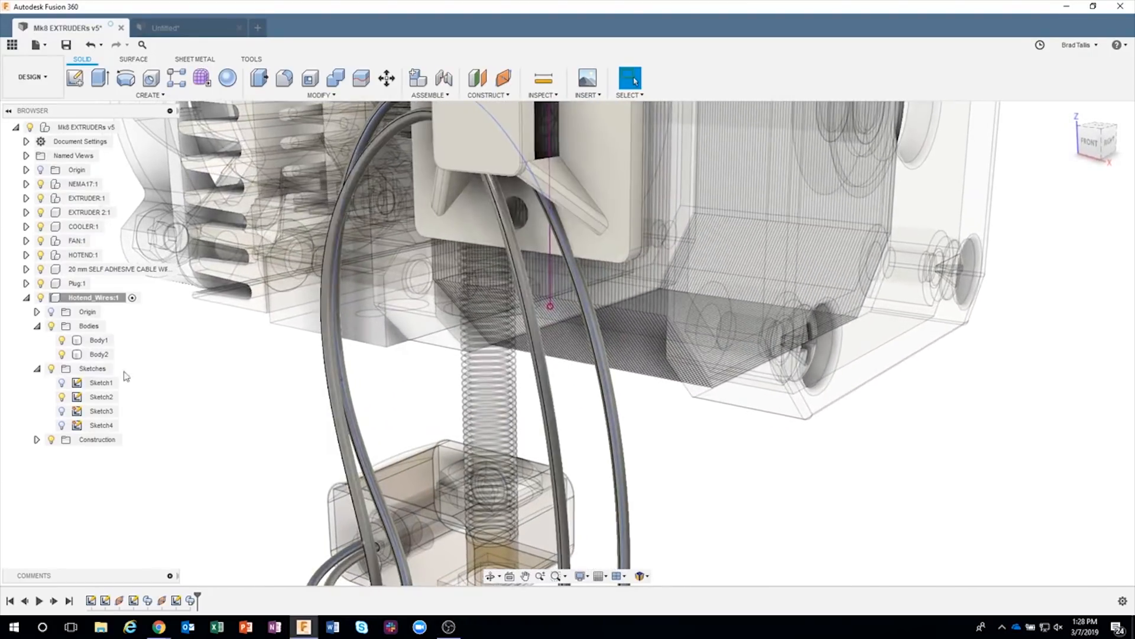
right_click(550, 210)
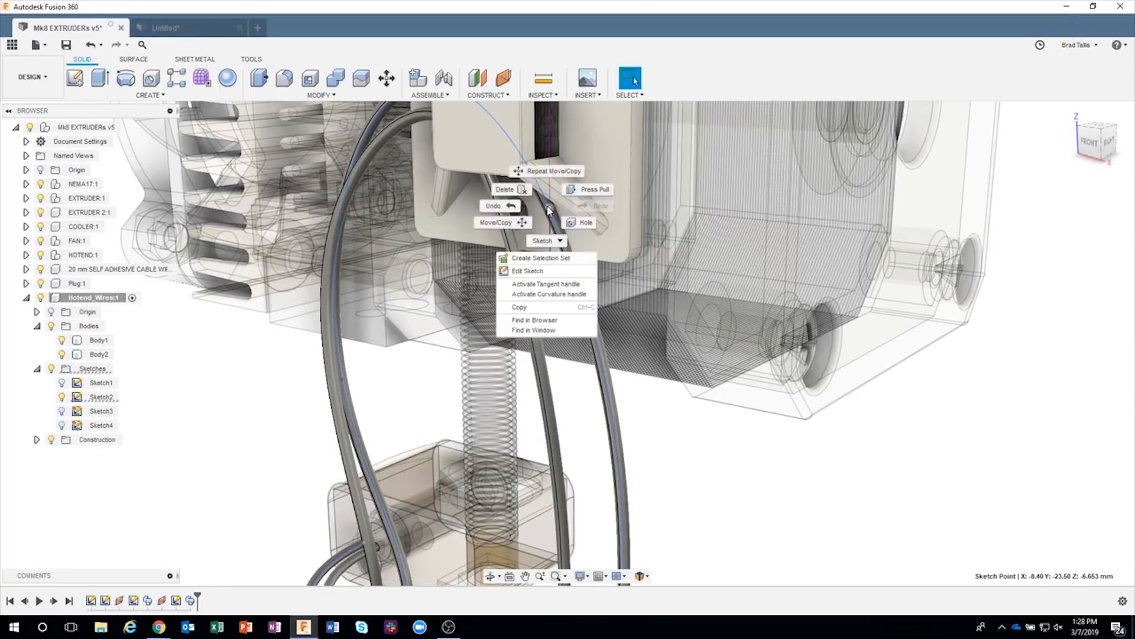
click(500, 223)
scroll(507, 222, up, 3)
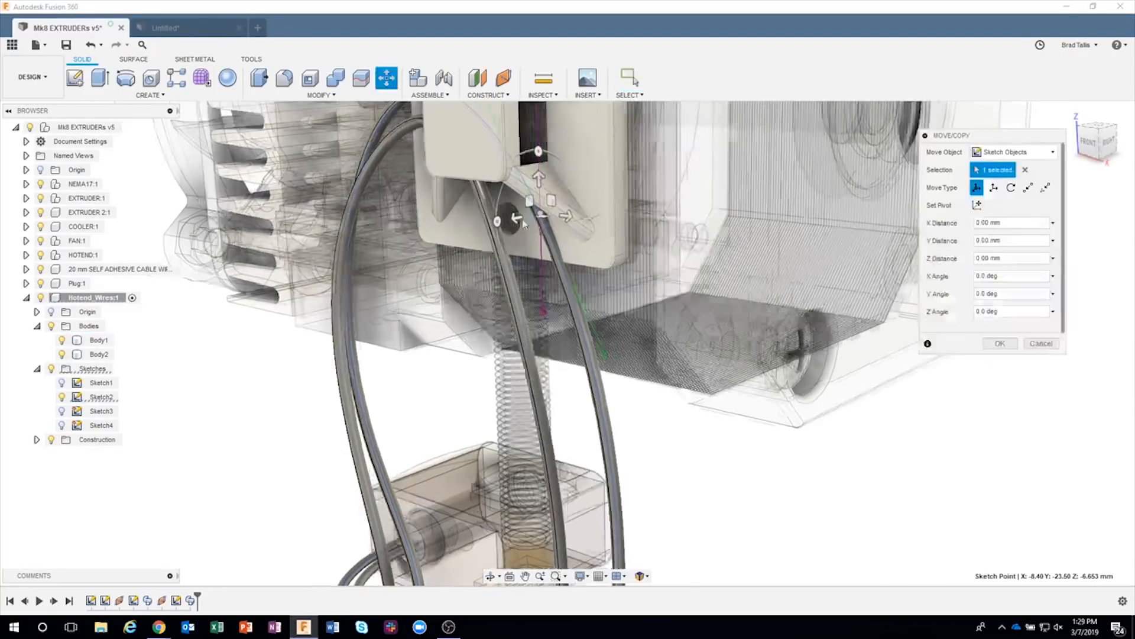
drag(507, 221, 503, 223)
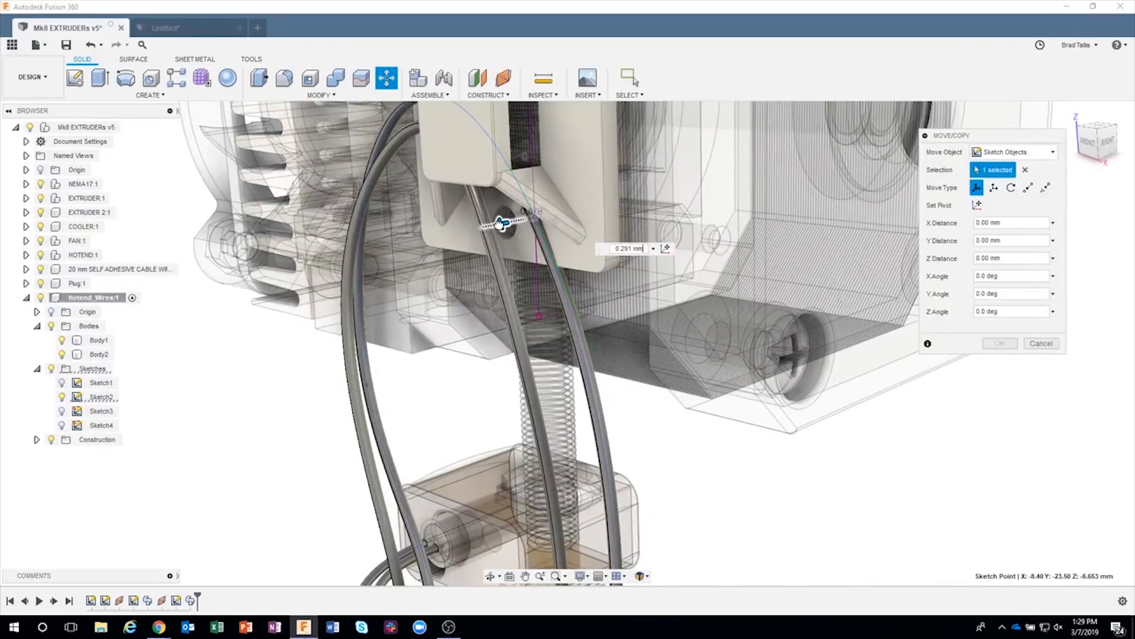
mouse_move(587, 224)
shift+middle_down()
mouse_move(585, 251)
mouse_move(599, 256)
mouse_move(600, 237)
shift+middle_up()
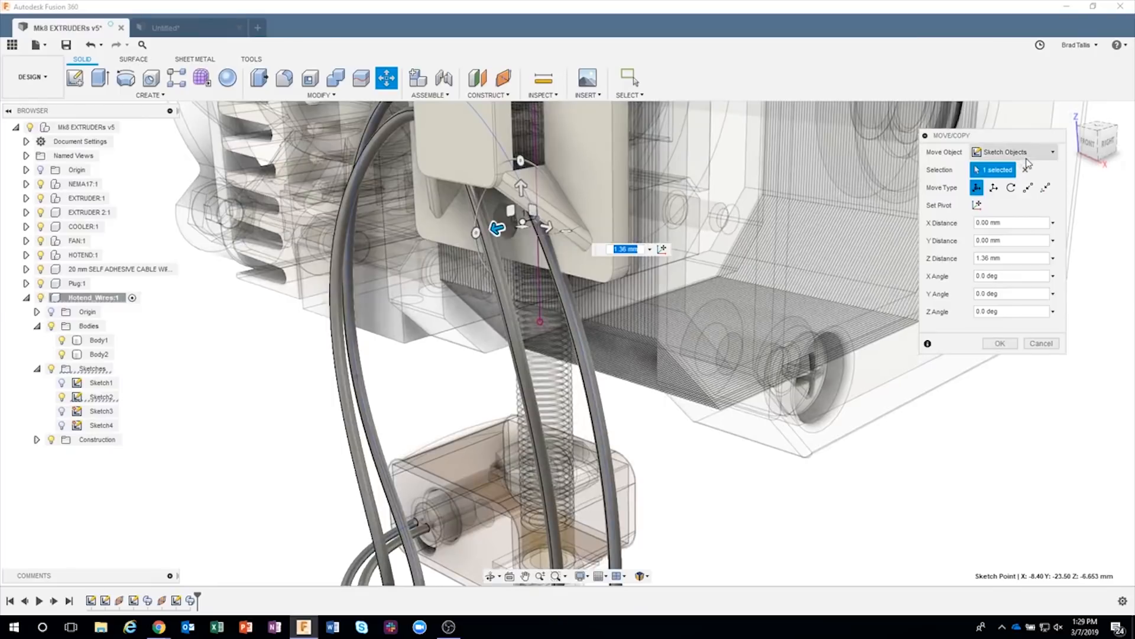
click(1000, 343)
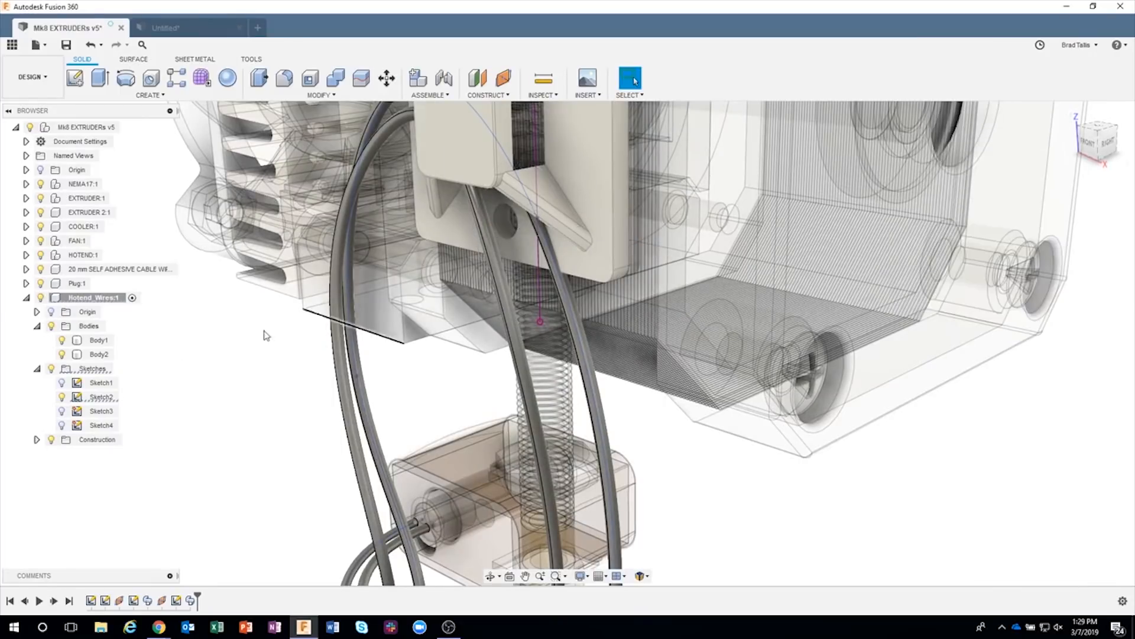
Step: Hide Body2 and try to move the spline point beneath the cable mount 2.442 mm along Z
click(64, 355)
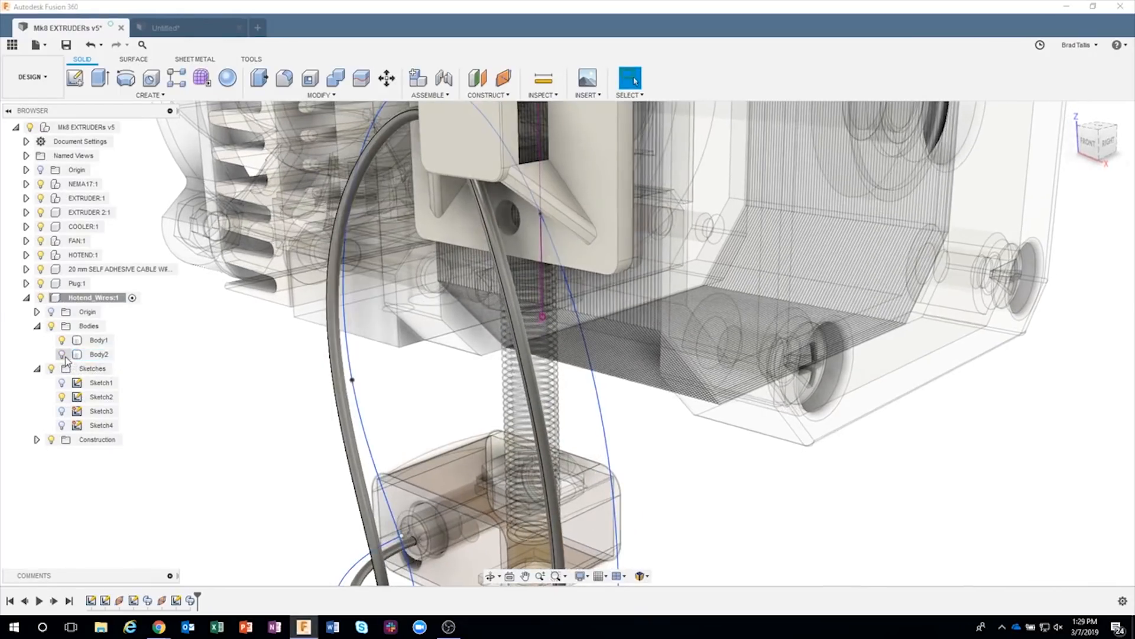
shift+middle_drag(532, 259, 540, 236)
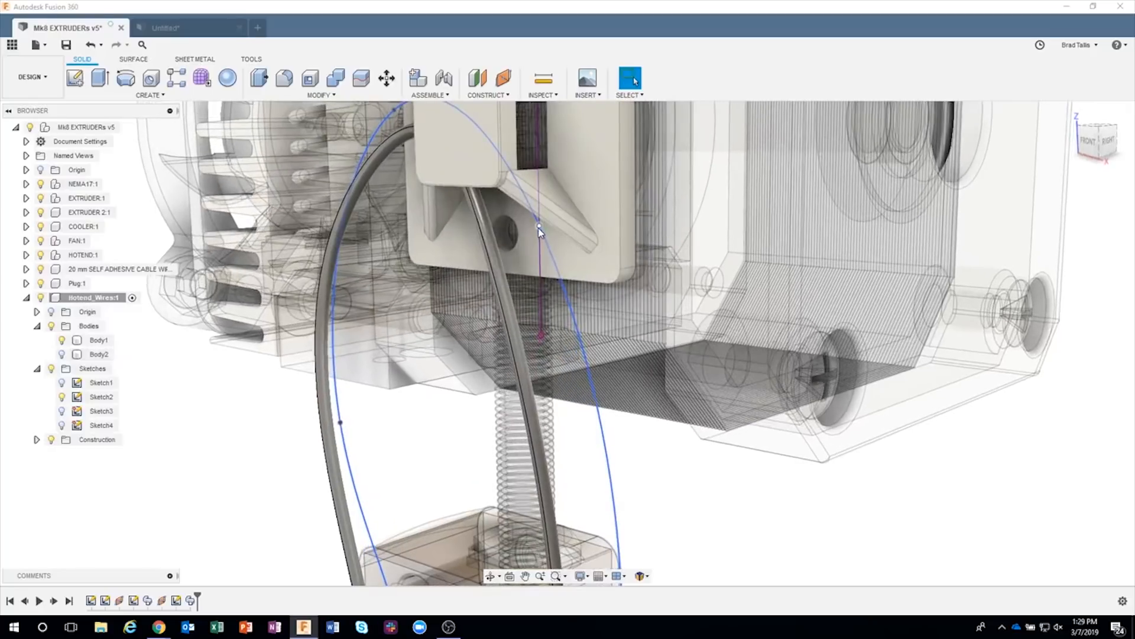
click(539, 227)
right_click(539, 227)
click(508, 243)
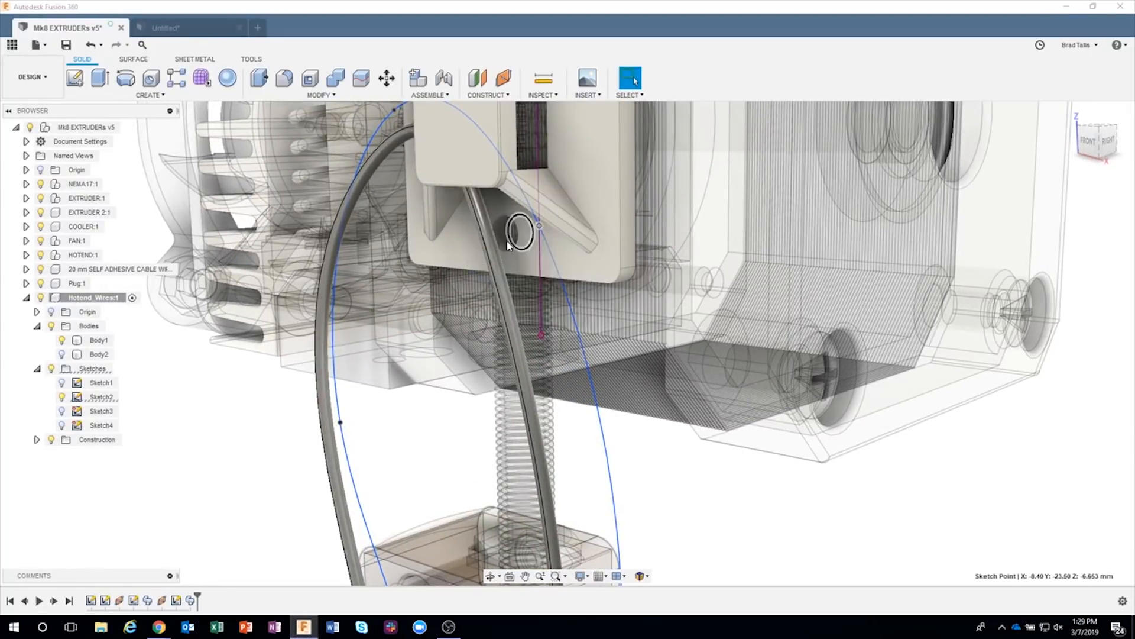
shift+middle_drag(543, 242, 530, 241)
drag(501, 233, 469, 237)
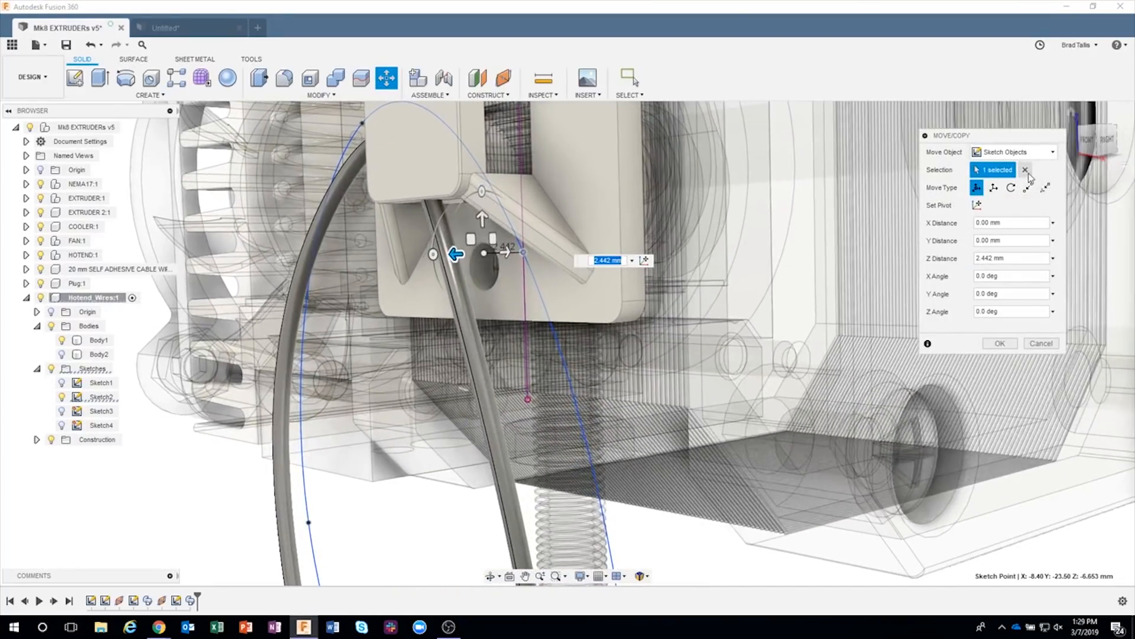
click(1026, 170)
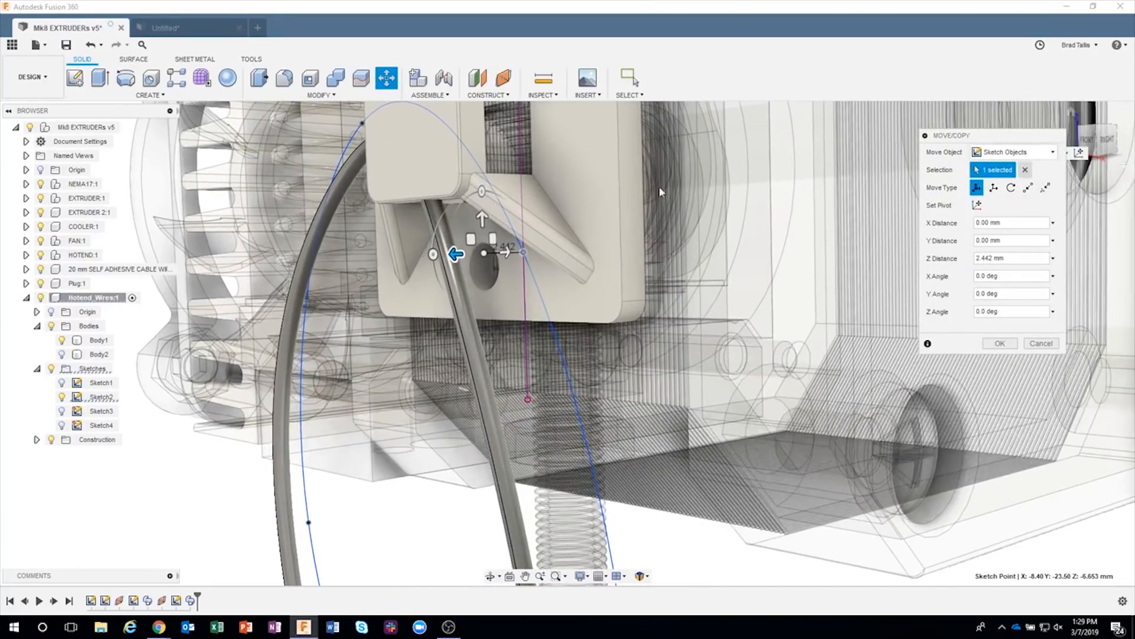
Step: Move the second wire's spline point beneath the cable mount 0.528 mm along Z with Move/Copy
click(537, 264)
mouse_move(520, 219)
mouse_down()
mouse_move(521, 198)
mouse_move(518, 228)
mouse_up()
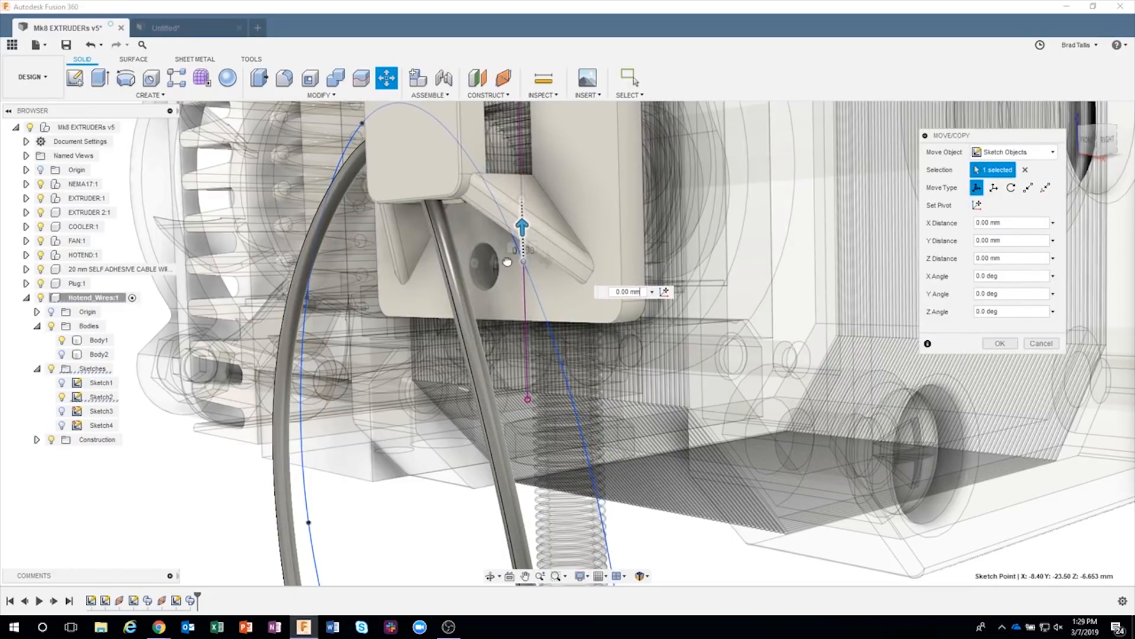
mouse_move(499, 265)
mouse_down()
mouse_move(473, 264)
mouse_move(486, 264)
mouse_up()
shift+middle_drag(534, 236, 512, 280)
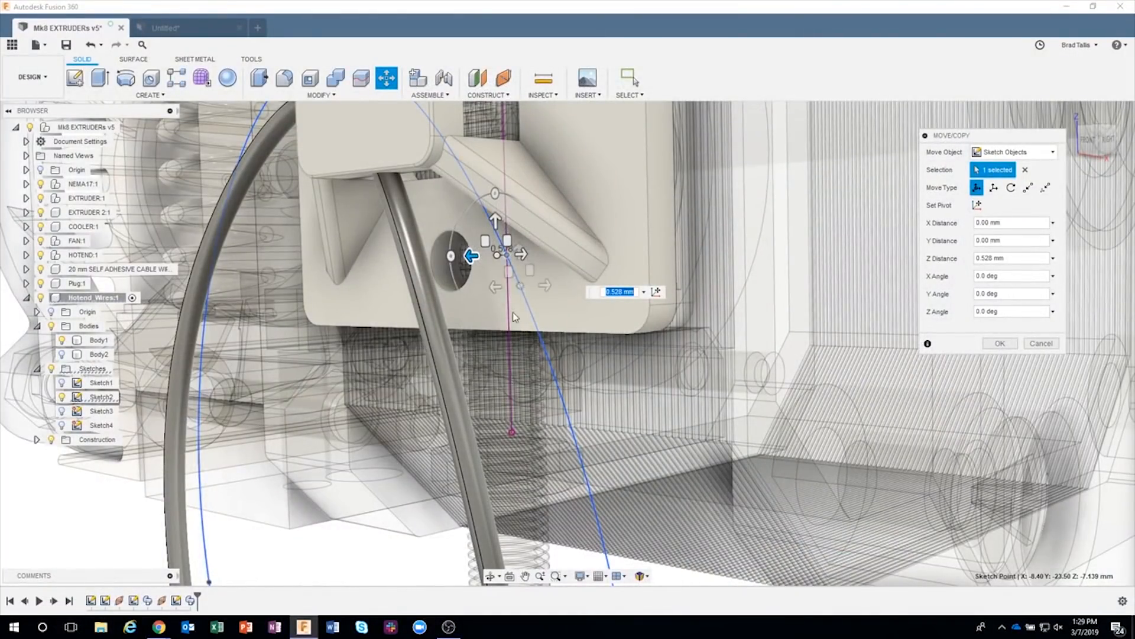
scroll(653, 272, down, 5)
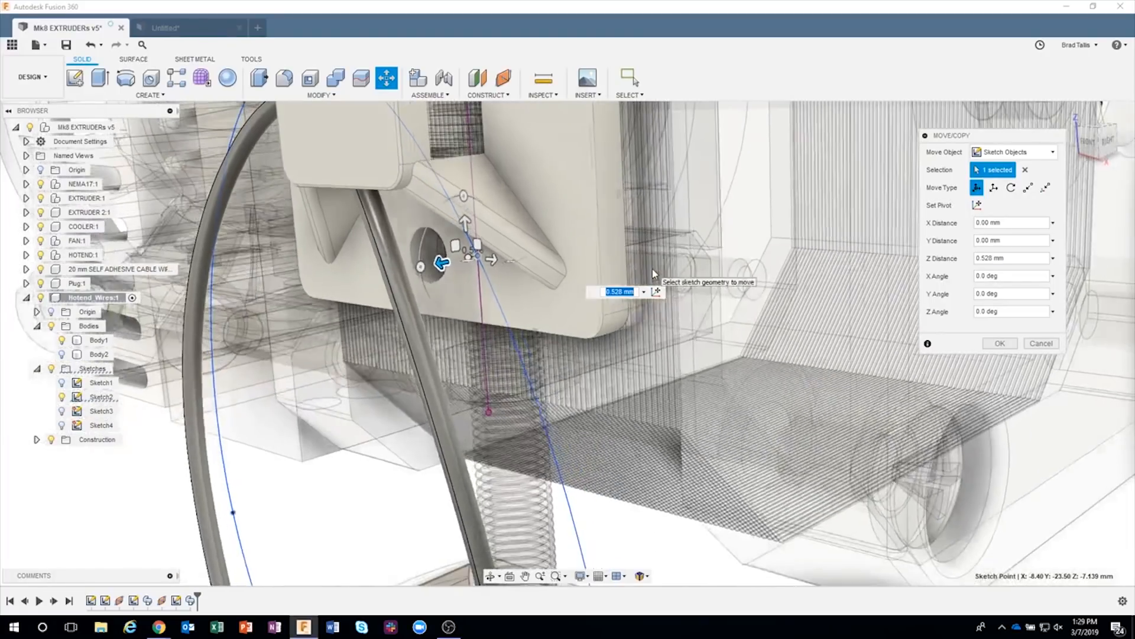
scroll(653, 273, down, 4)
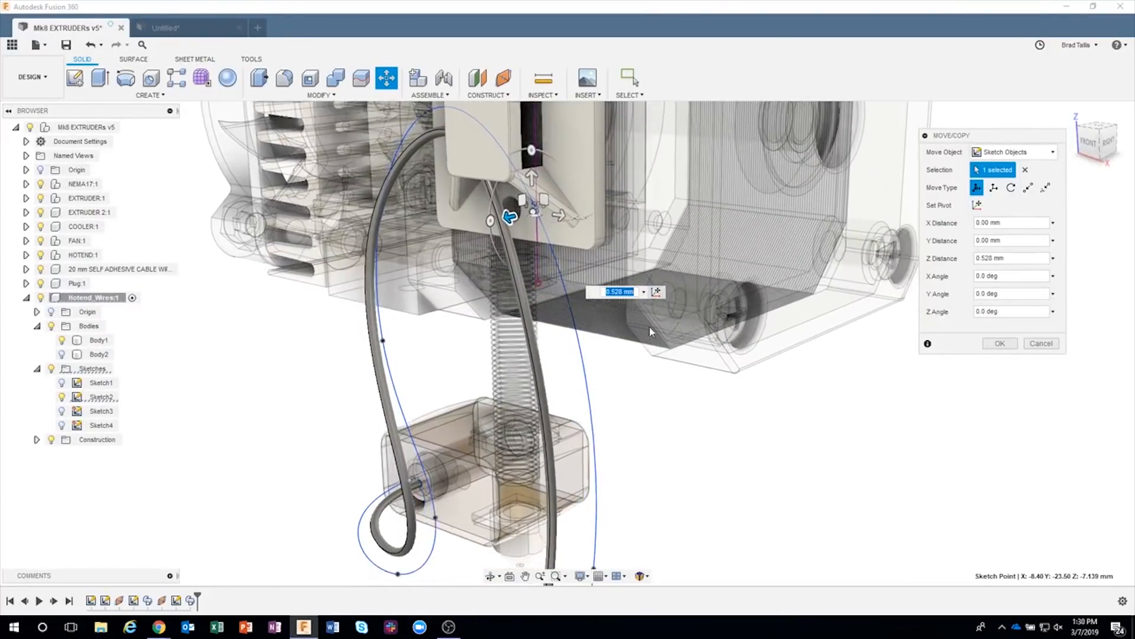
Step: Move the second wire's lower spline point -4.412 mm along X and -1.875 mm along Z, and show Body2
click(584, 485)
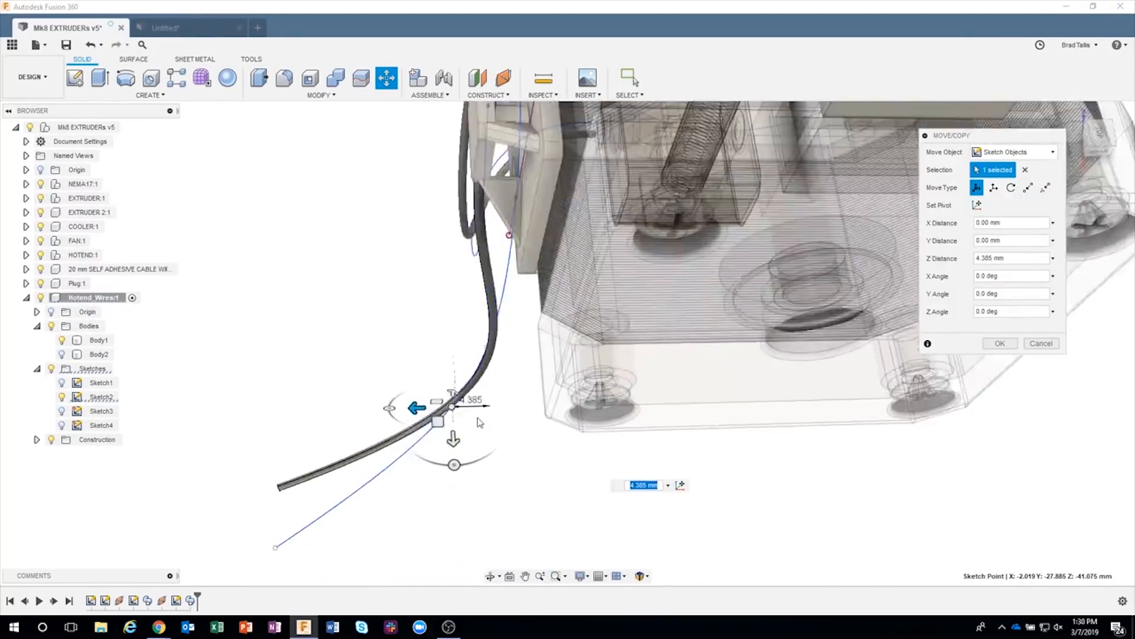
mouse_move(425, 395)
mouse_down()
mouse_move(438, 341)
mouse_move(439, 357)
mouse_up()
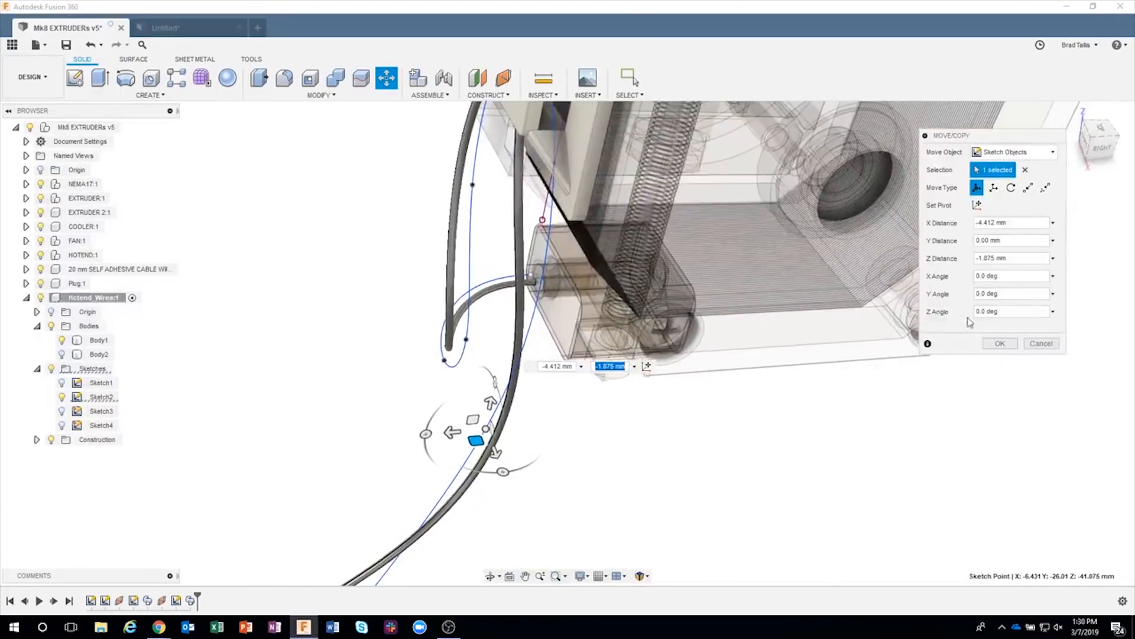
click(1016, 345)
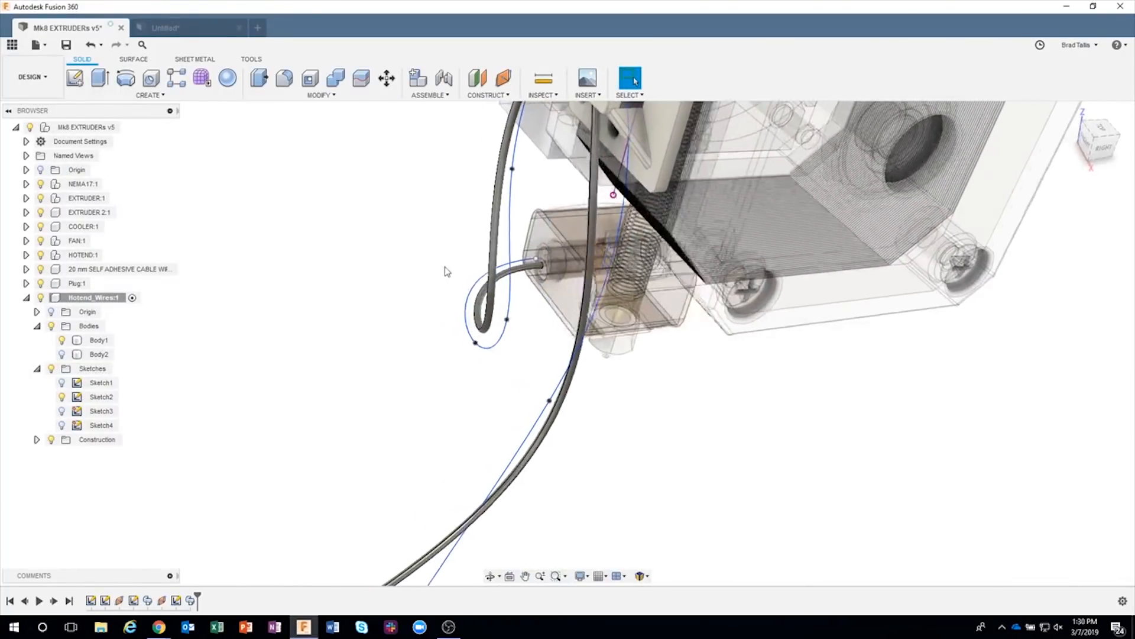
click(62, 353)
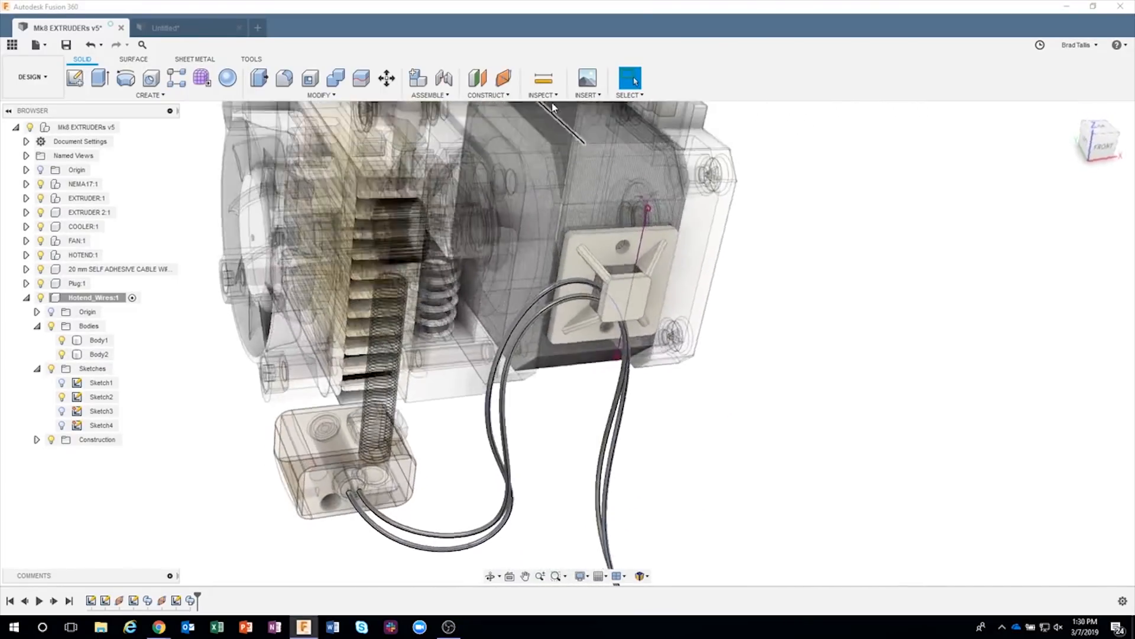
Step: Compute the interference between the two wire bodies, Body1 and Body2
click(544, 94)
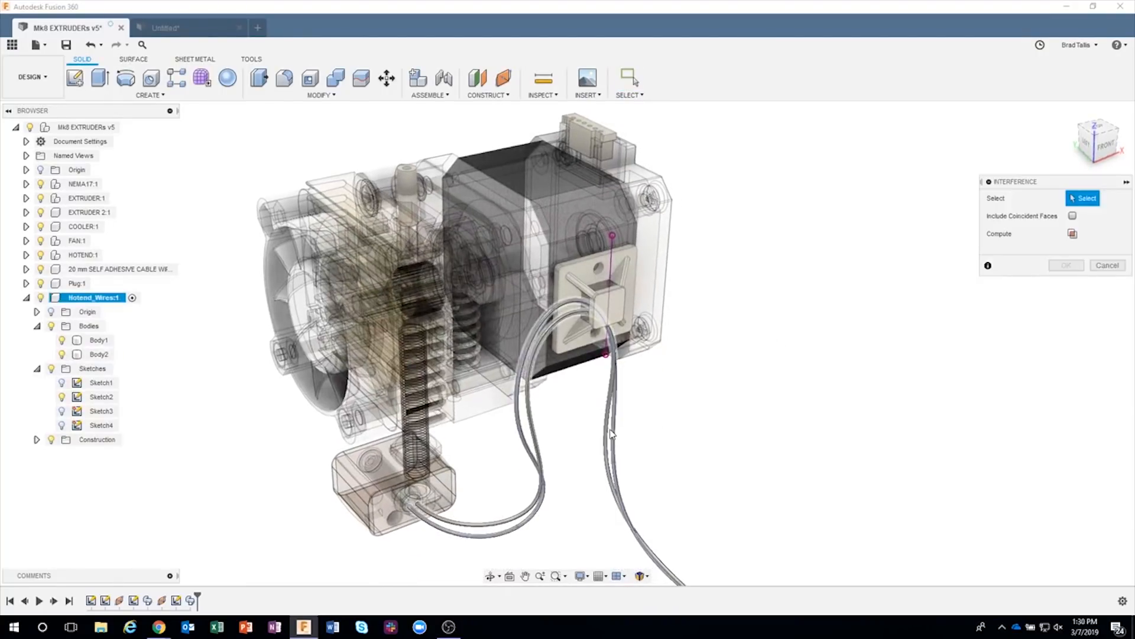
click(610, 433)
click(616, 434)
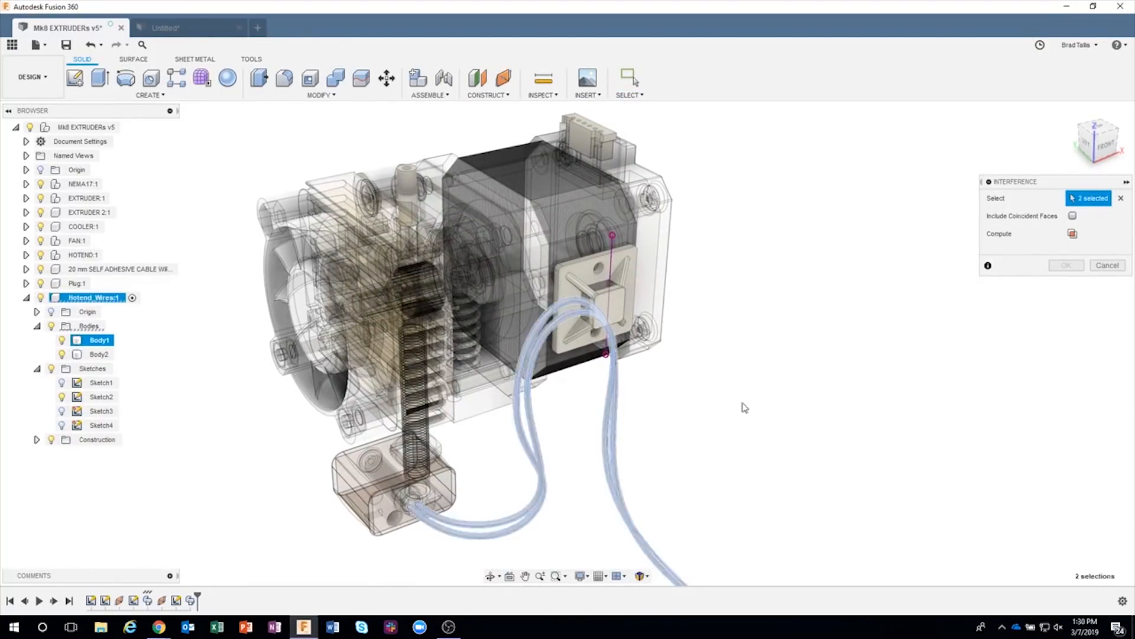
click(1072, 236)
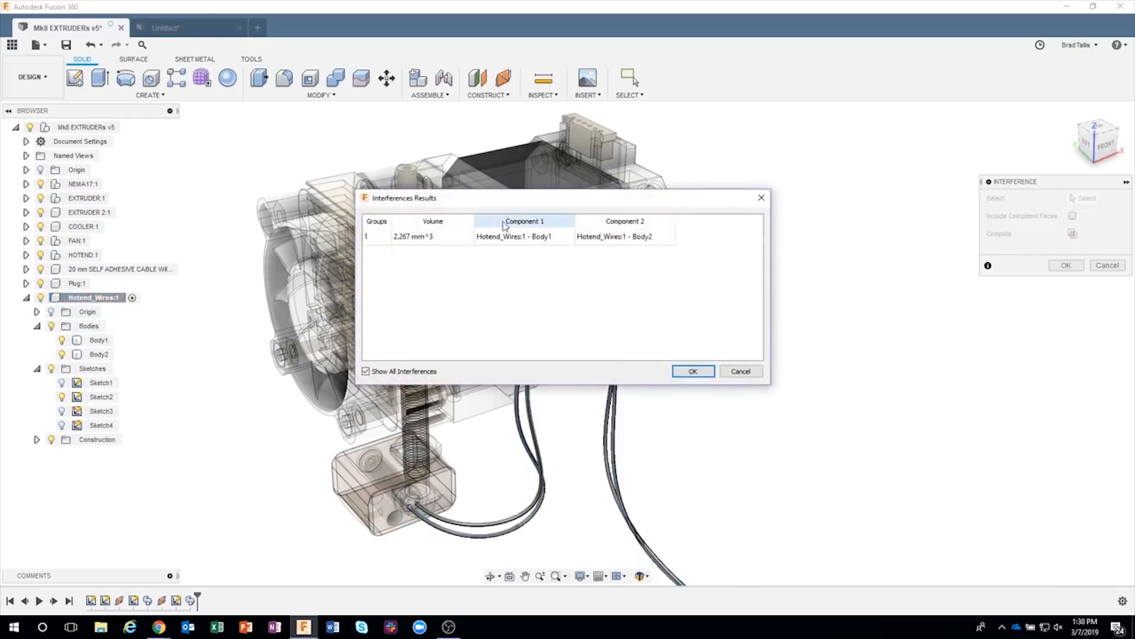
Step: Examine where the two wires overlap below the cable mount and close the interference results
drag(589, 198, 445, 126)
shift+middle_drag(780, 404, 755, 315)
scroll(740, 411, up, 2)
scroll(726, 379, up, 3)
scroll(755, 315, down, 5)
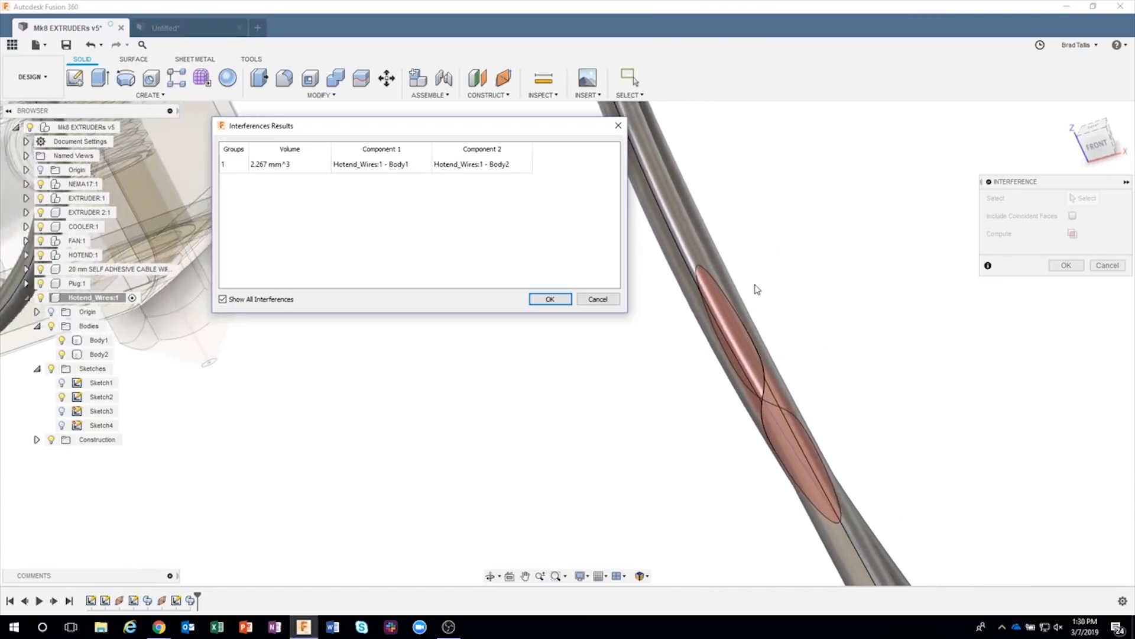
scroll(701, 244, down, 5)
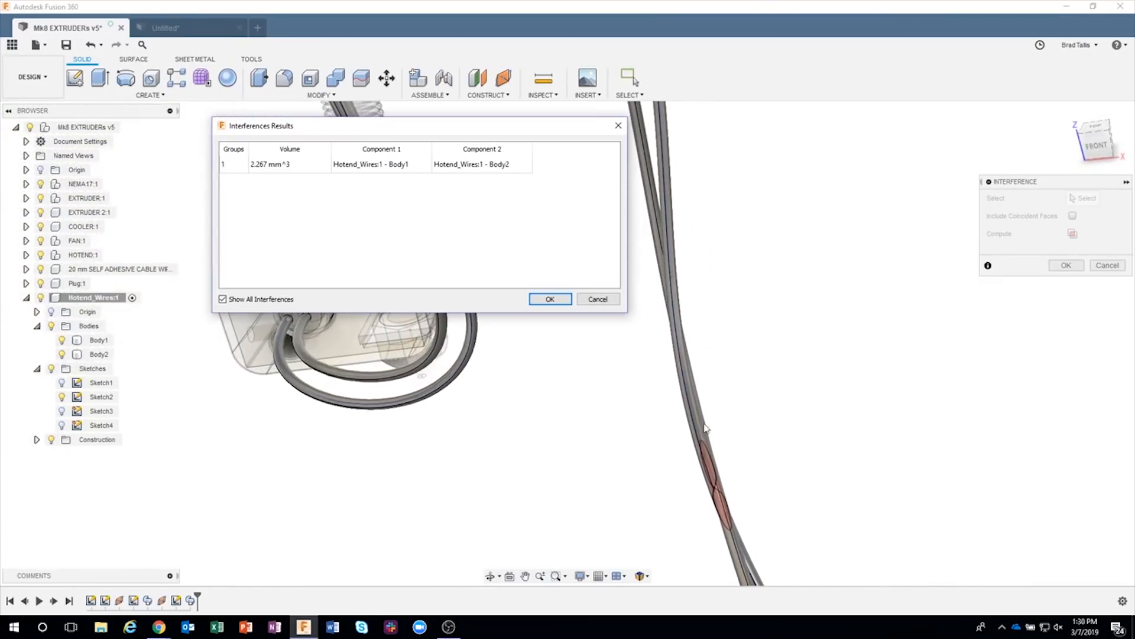
click(607, 299)
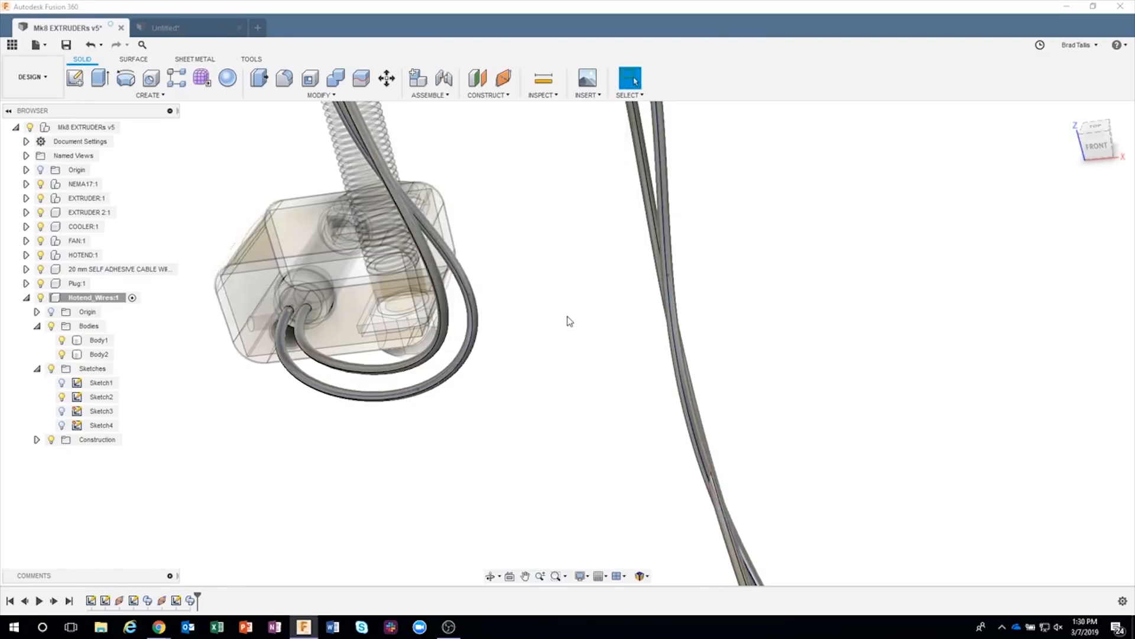
Step: Hide Body2 and move the second wire's lower spline point 2.755 mm along X and 1.299 mm along Z with Move/Copy
scroll(570, 321, down, 5)
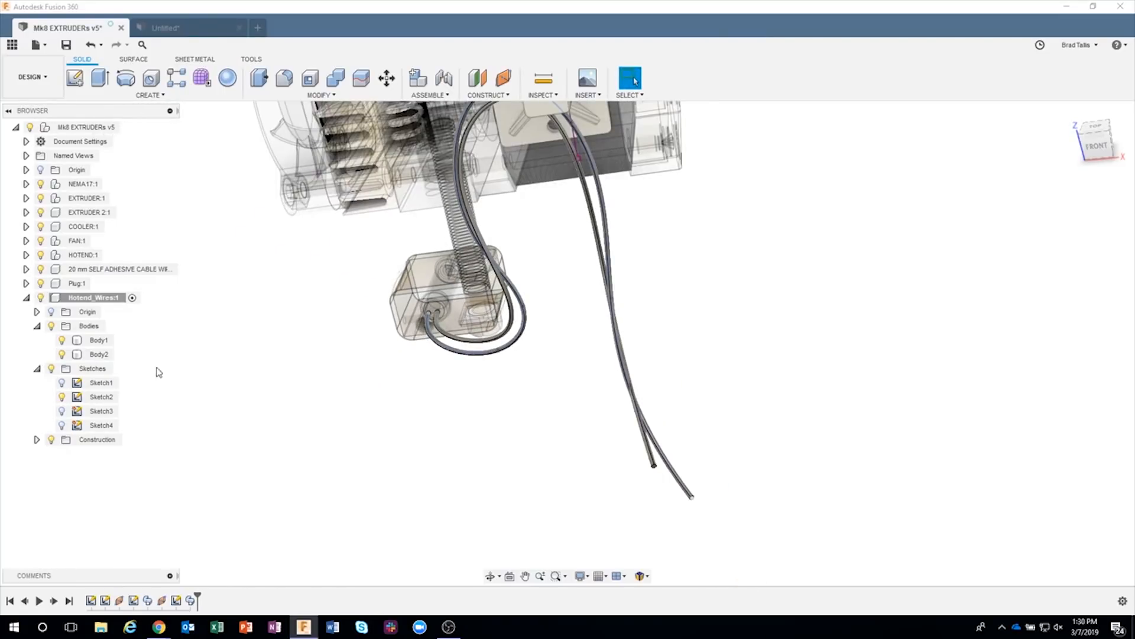
middle_drag(563, 400, 258, 368)
click(61, 355)
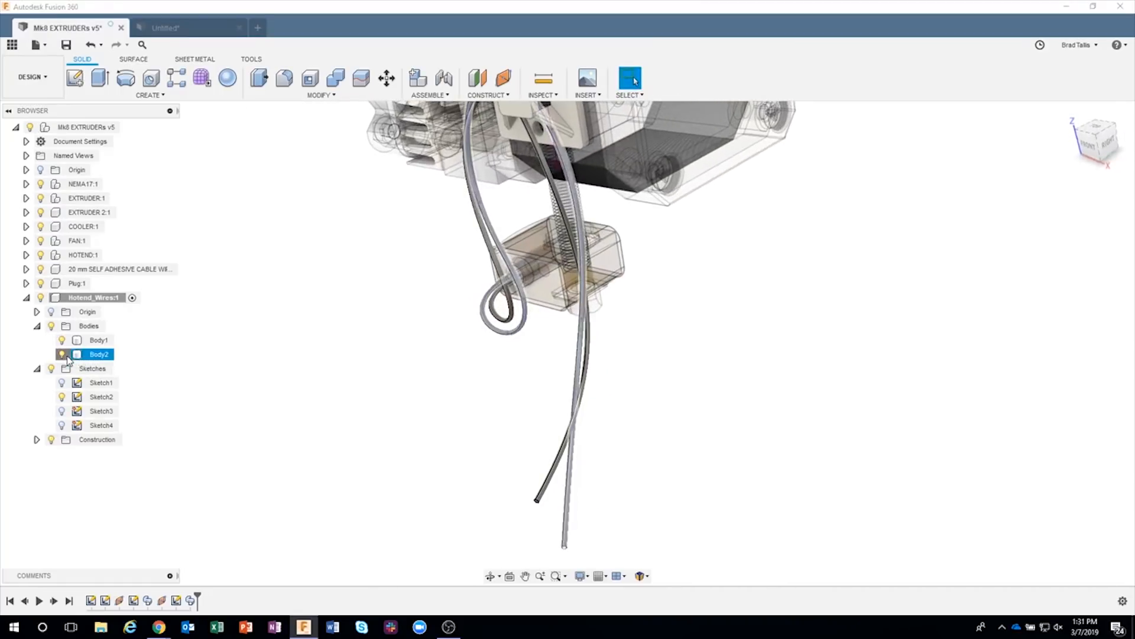
shift+middle_drag(514, 431, 507, 446)
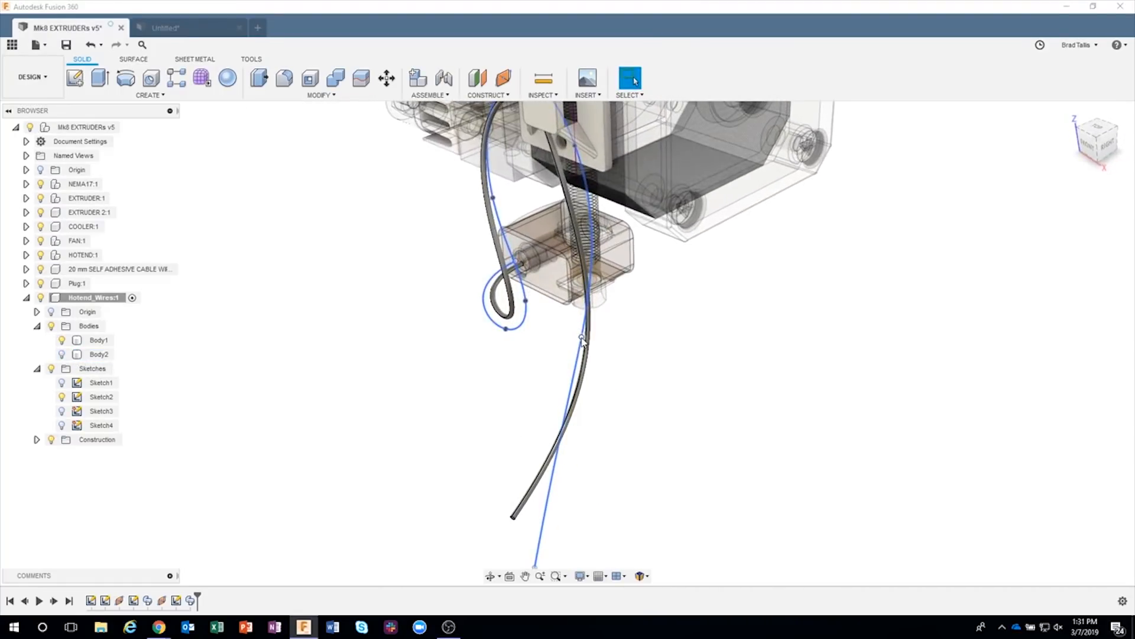
right_click(582, 340)
click(529, 355)
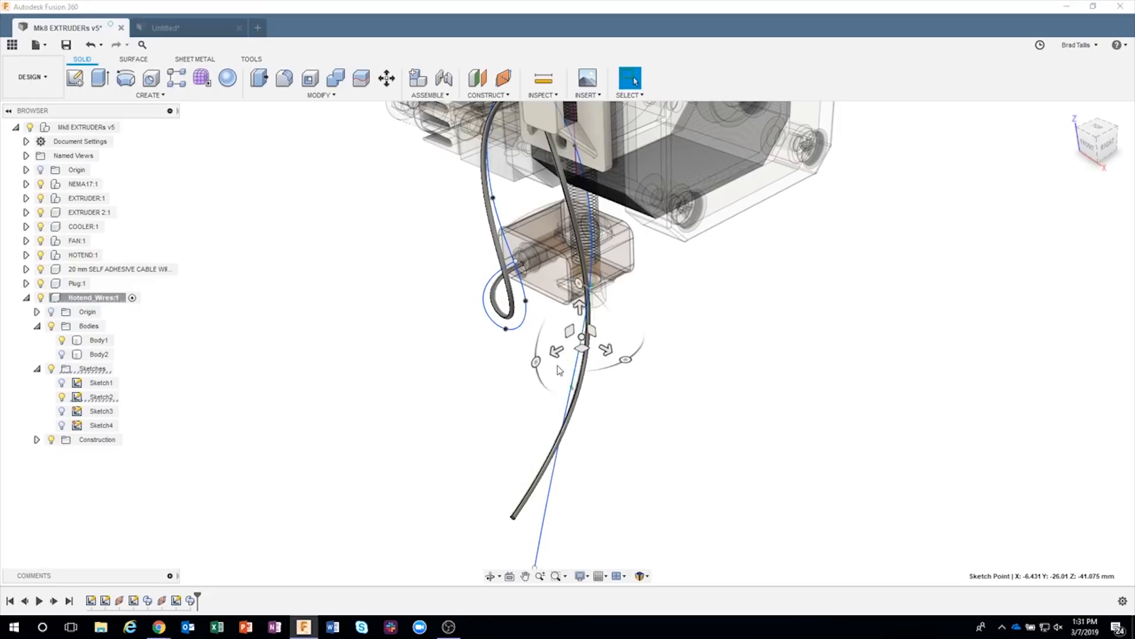
shift+middle_drag(592, 349, 634, 330)
drag(634, 330, 647, 333)
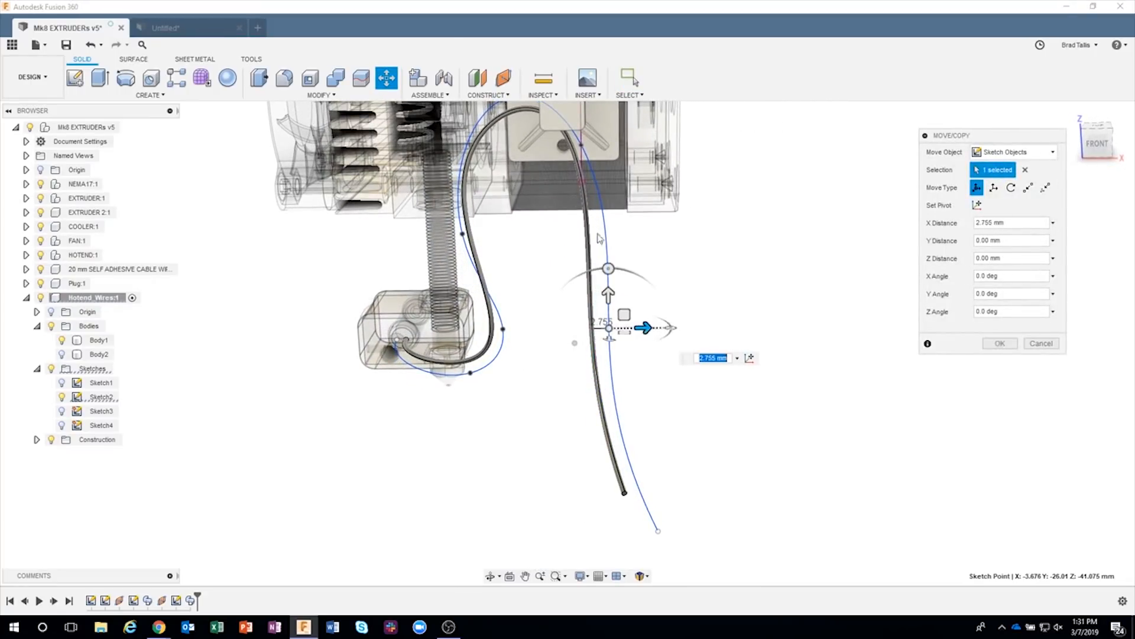
shift+middle_drag(599, 238, 533, 339)
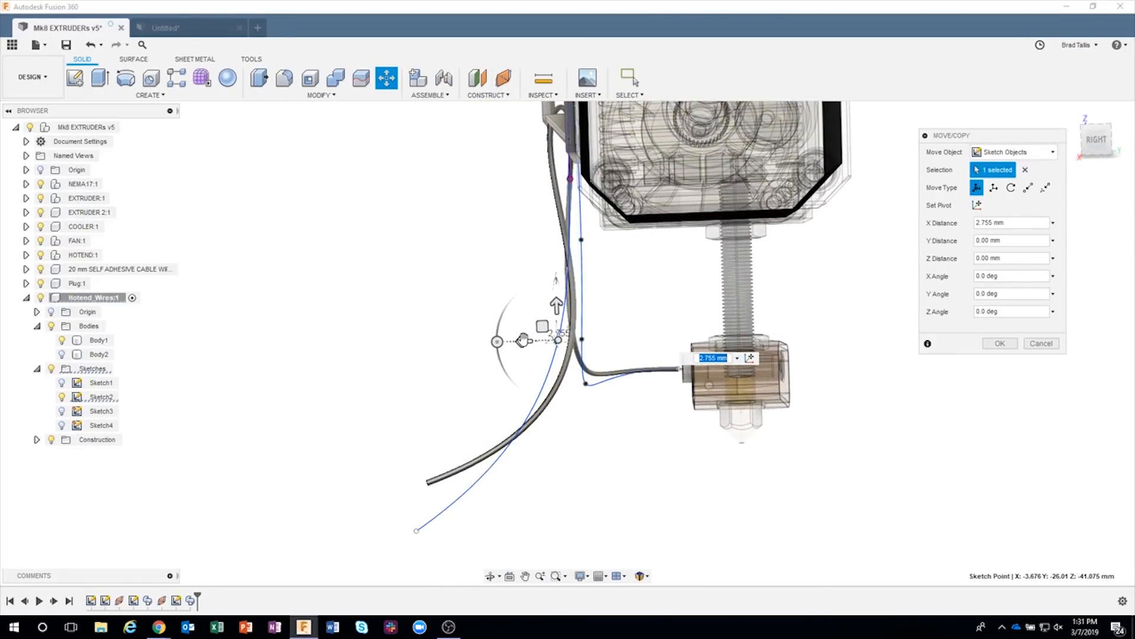
drag(522, 340, 519, 341)
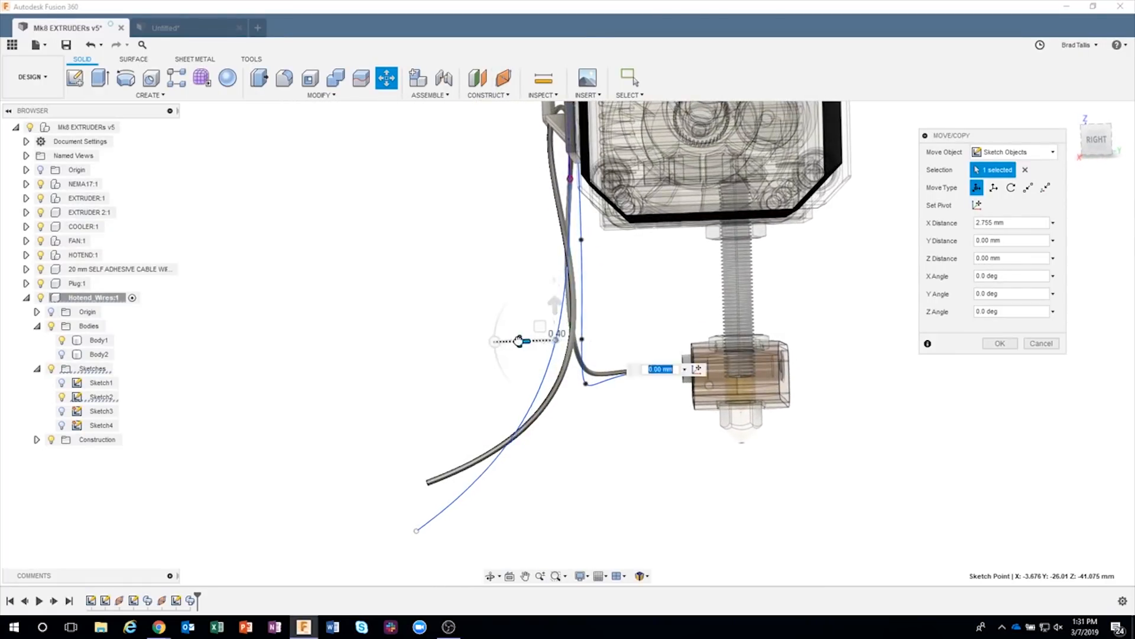
click(1007, 343)
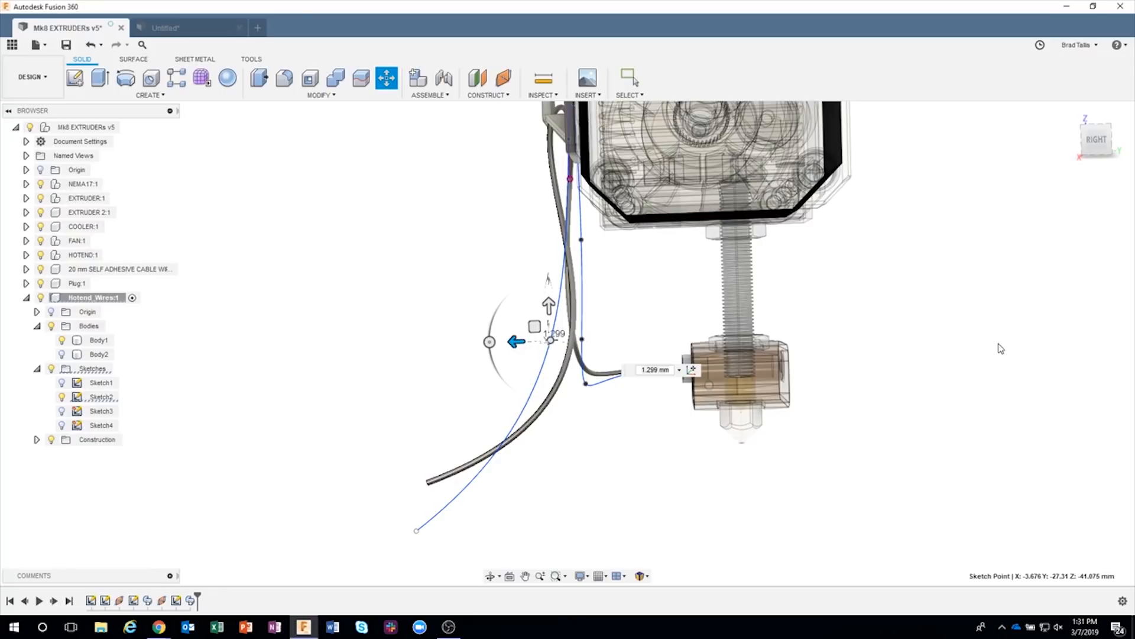
Step: Show Body2, review both wires around the extruder, and activate the top-level Mk8 EXTRUDERs component
click(62, 354)
shift+middle_drag(590, 508, 745, 410)
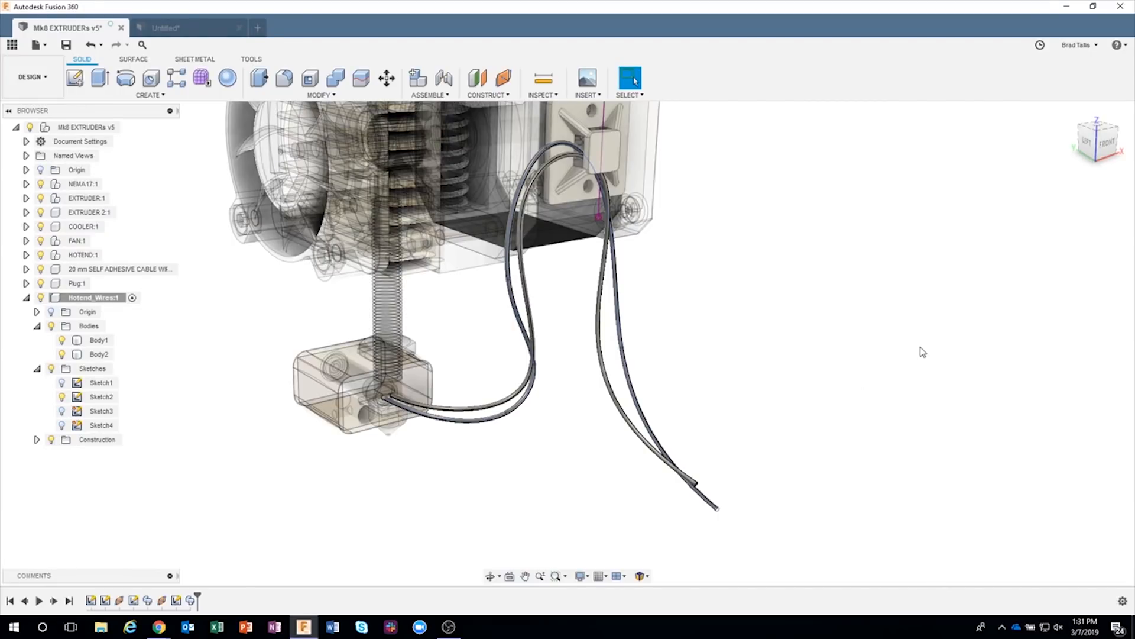
shift+middle_drag(923, 351, 750, 248)
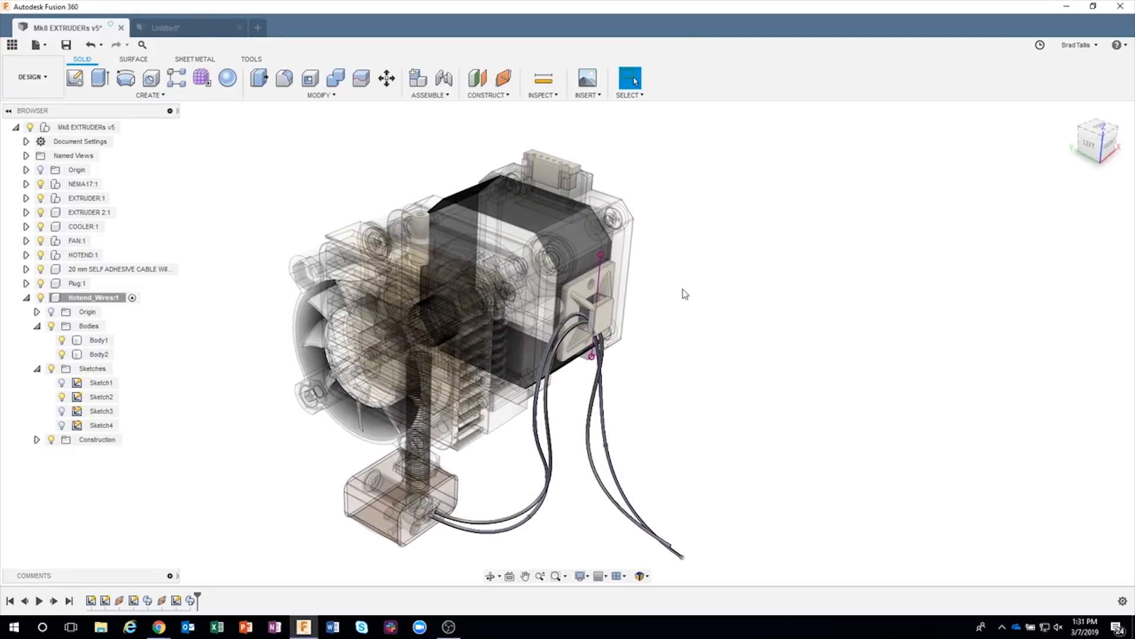
shift+middle_drag(685, 294, 550, 187)
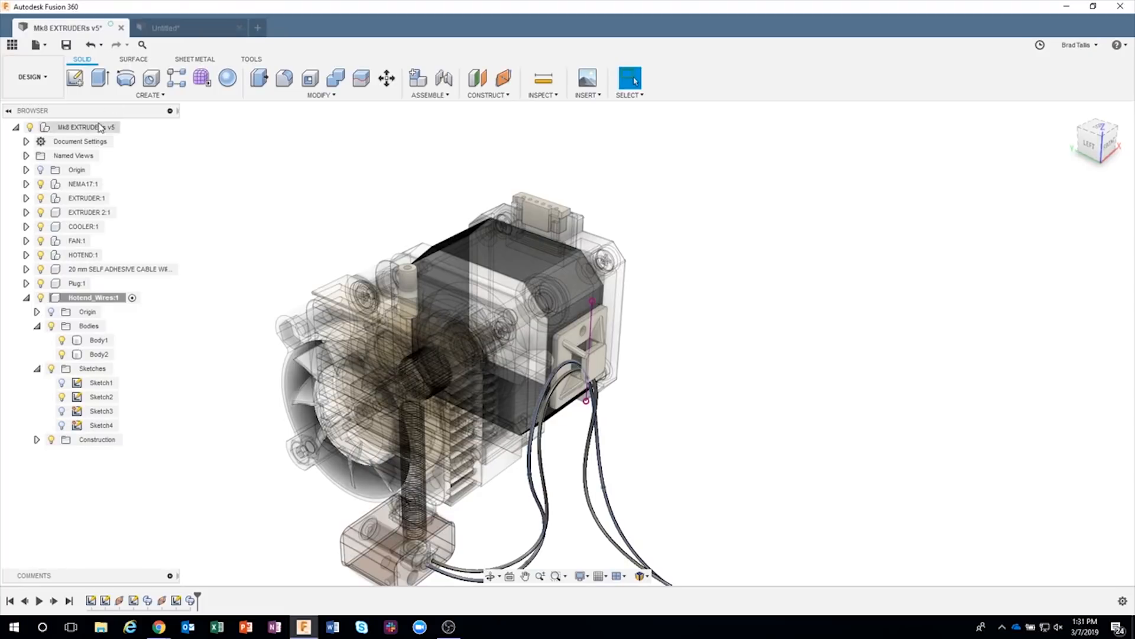
click(126, 128)
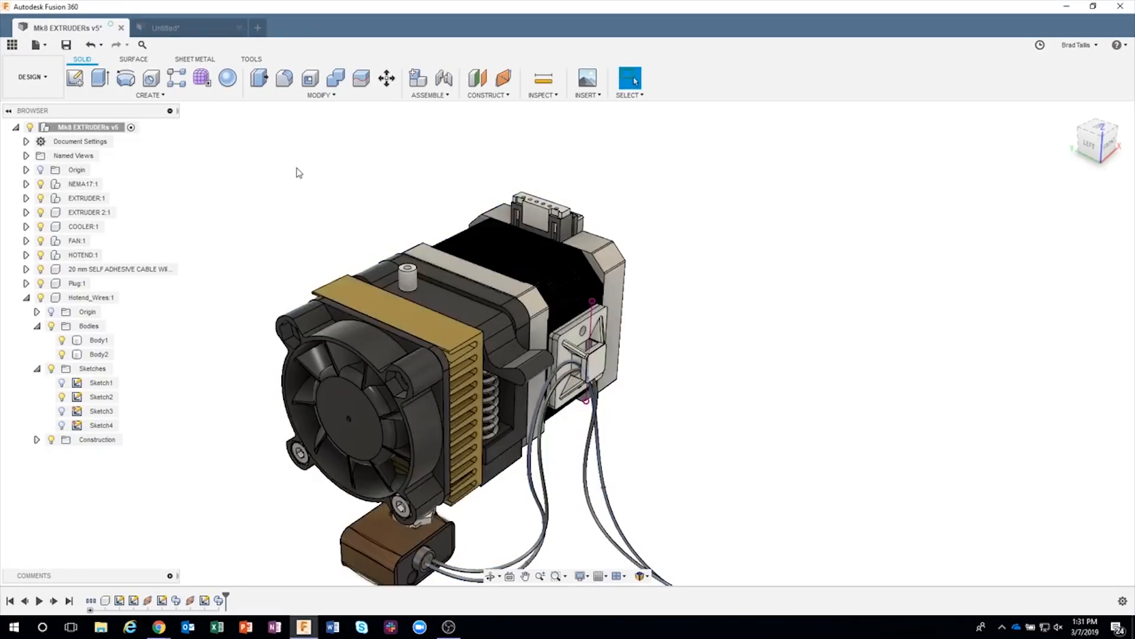
Step: Open the Appearance settings with the two hotend wires in close view
shift+middle_drag(329, 184, 506, 487)
scroll(528, 484, up, 2)
scroll(525, 496, up, 5)
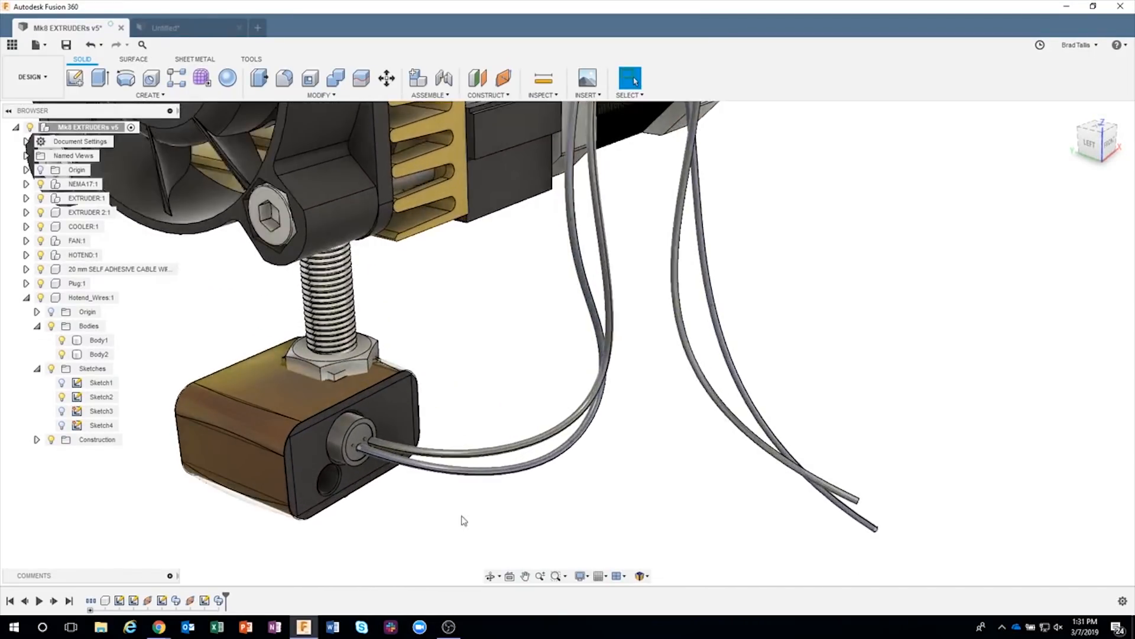
shift+middle_drag(451, 502, 517, 325)
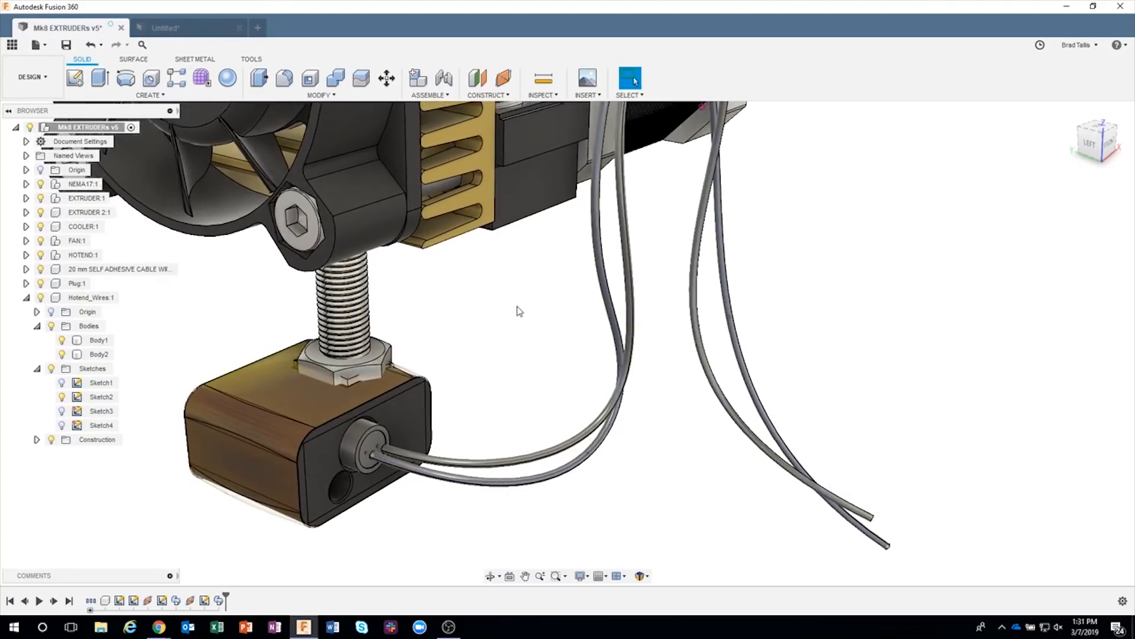
key(a)
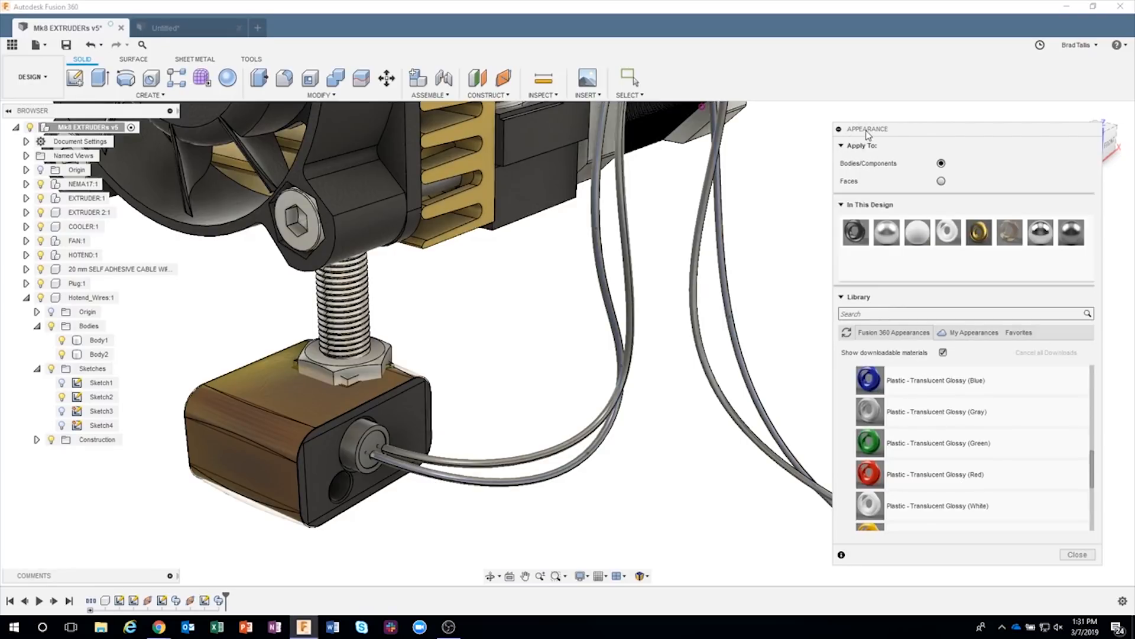
drag(904, 136, 897, 107)
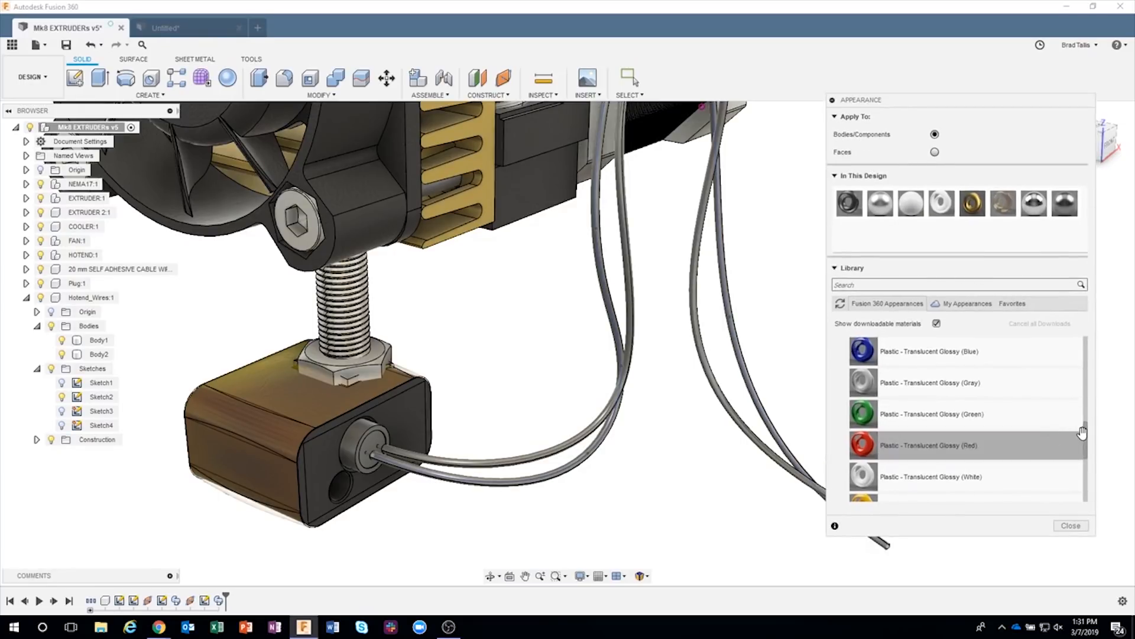
Step: Apply the Plastic - Translucent Glossy (Red) appearance to the lower hotend wire, Body1
drag(1083, 433, 1083, 413)
click(891, 389)
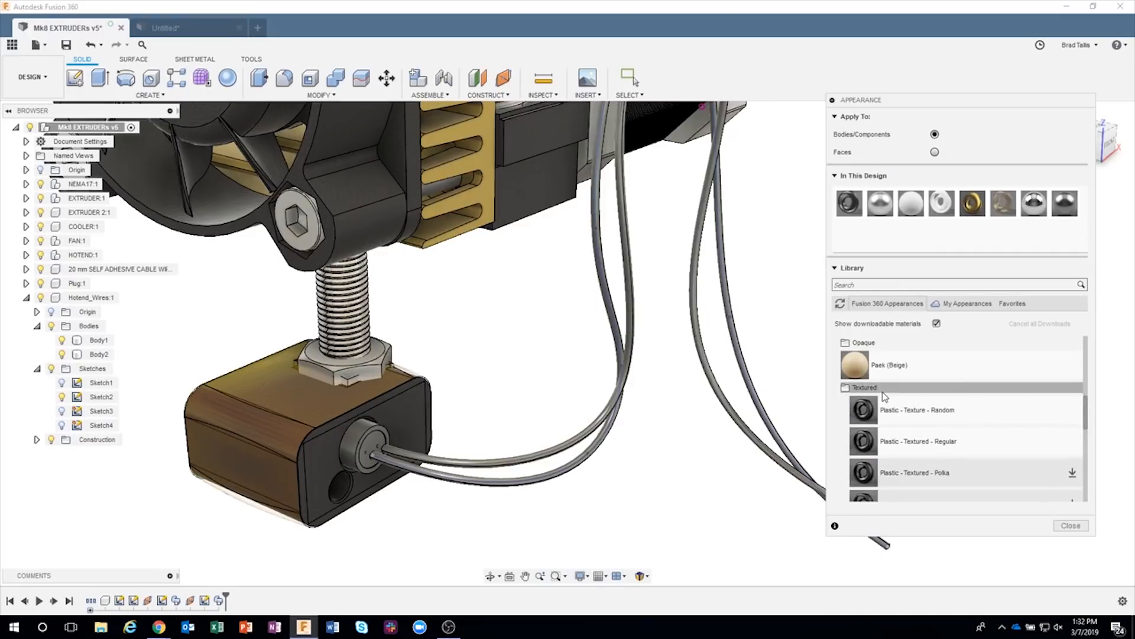
click(879, 389)
scroll(876, 411, up, 5)
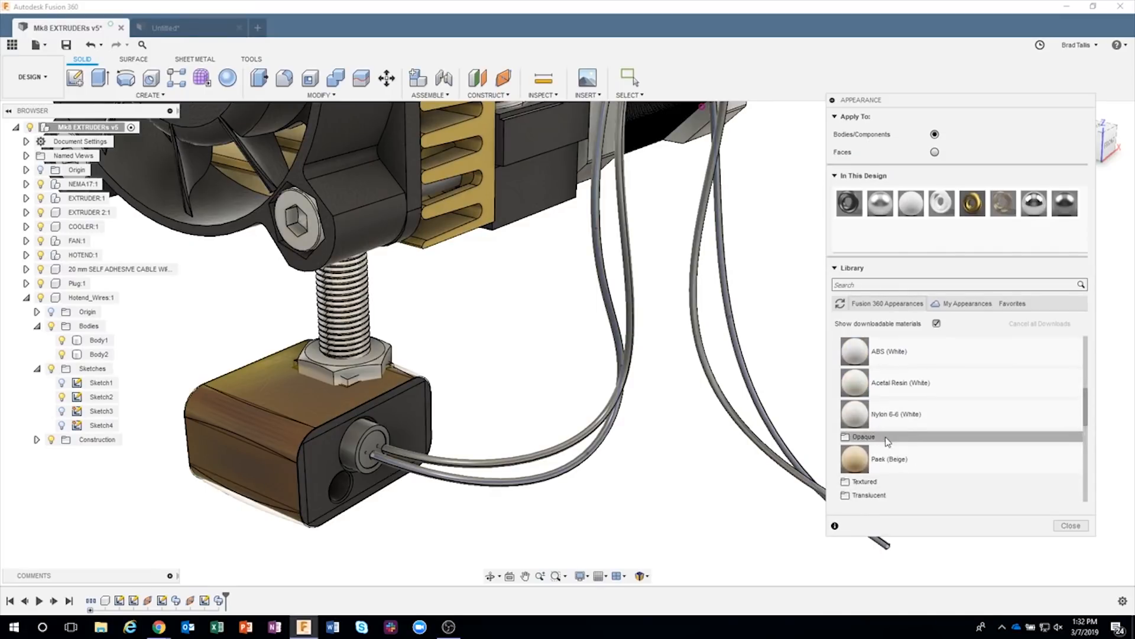
click(861, 414)
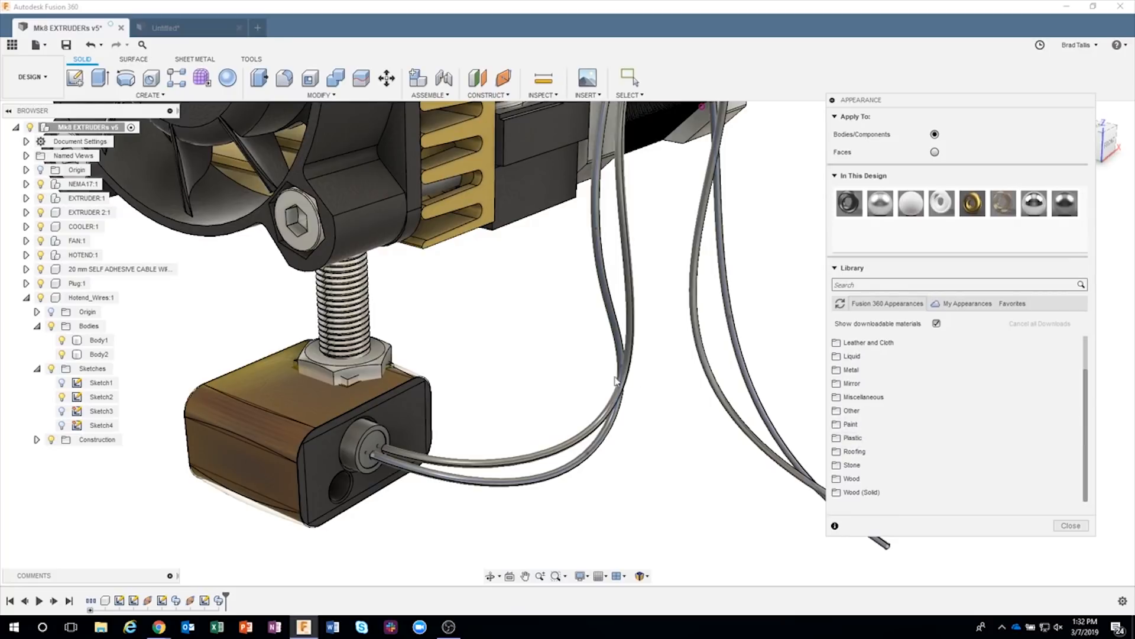
click(881, 439)
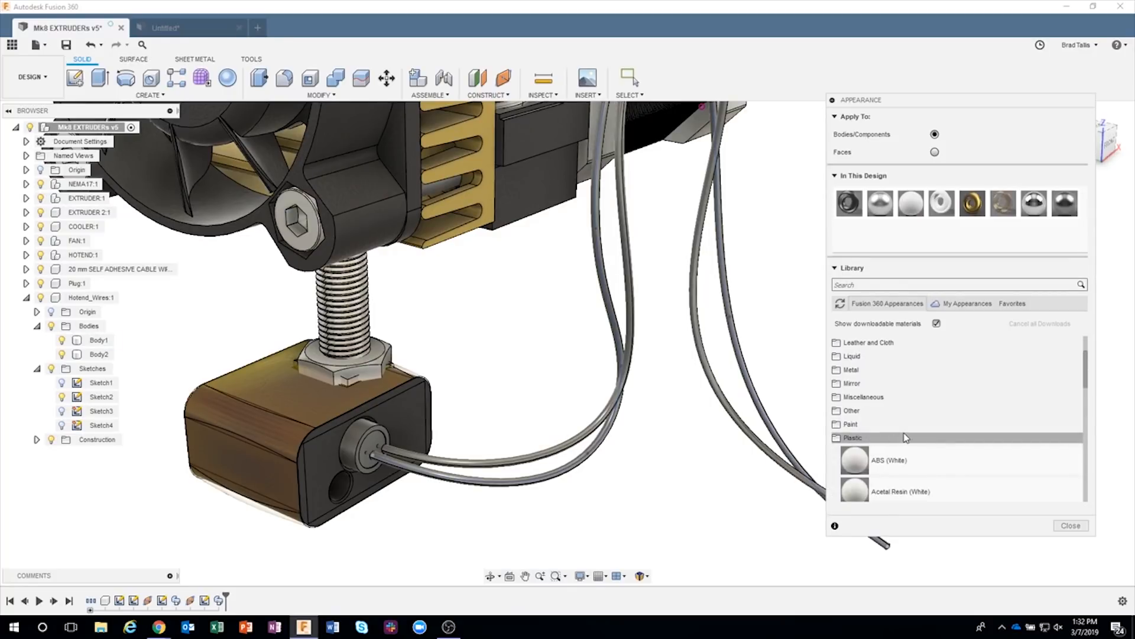
scroll(908, 435, down, 6)
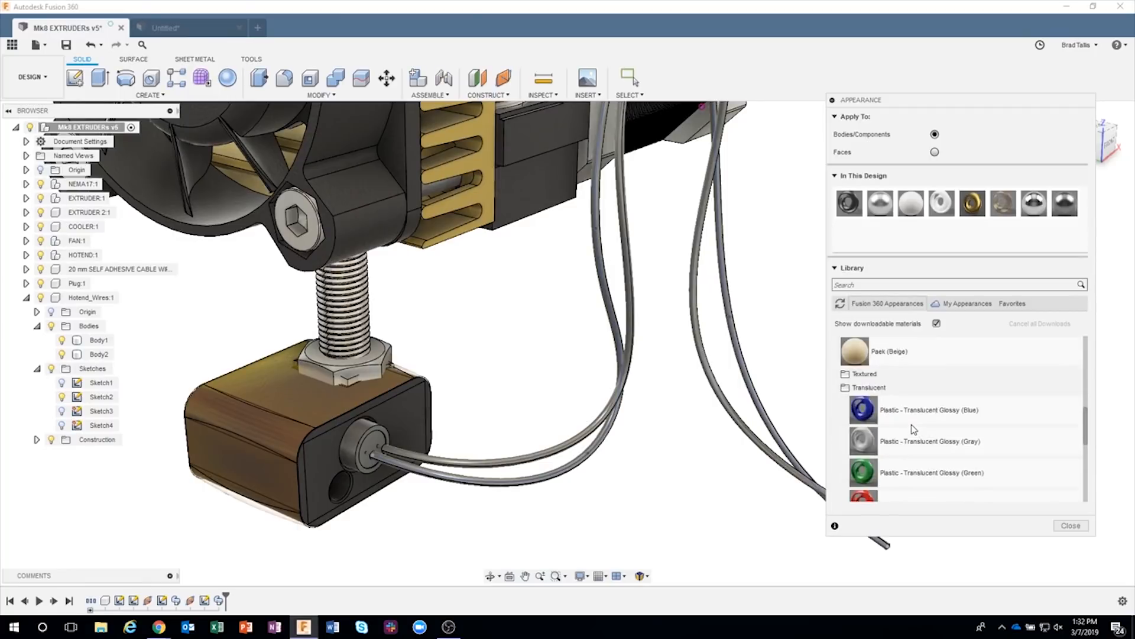
click(887, 390)
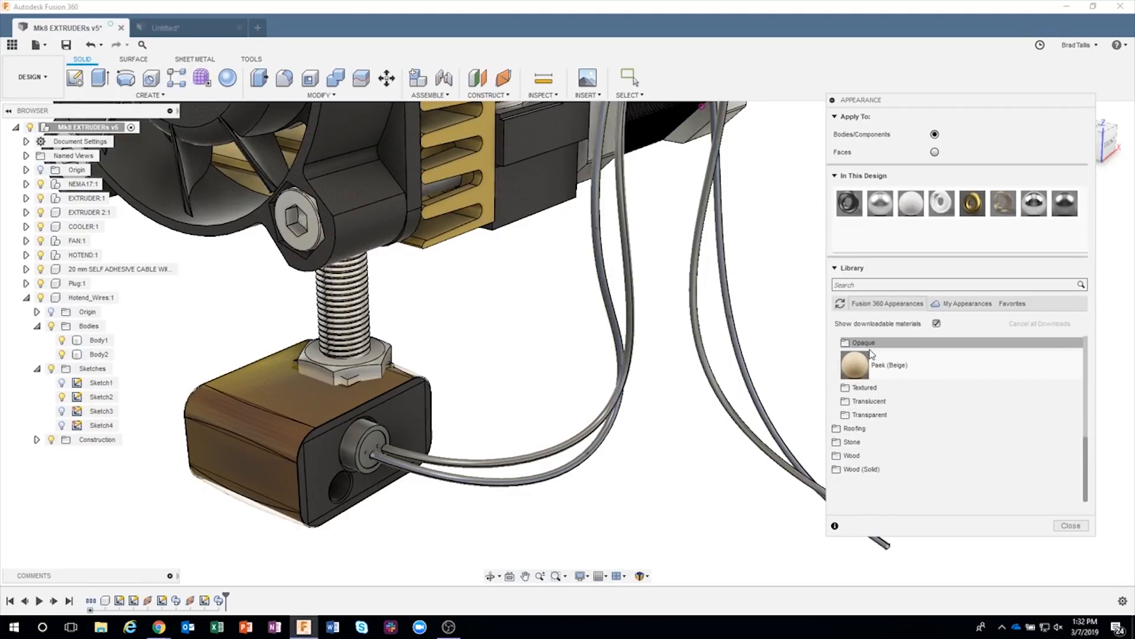
click(883, 402)
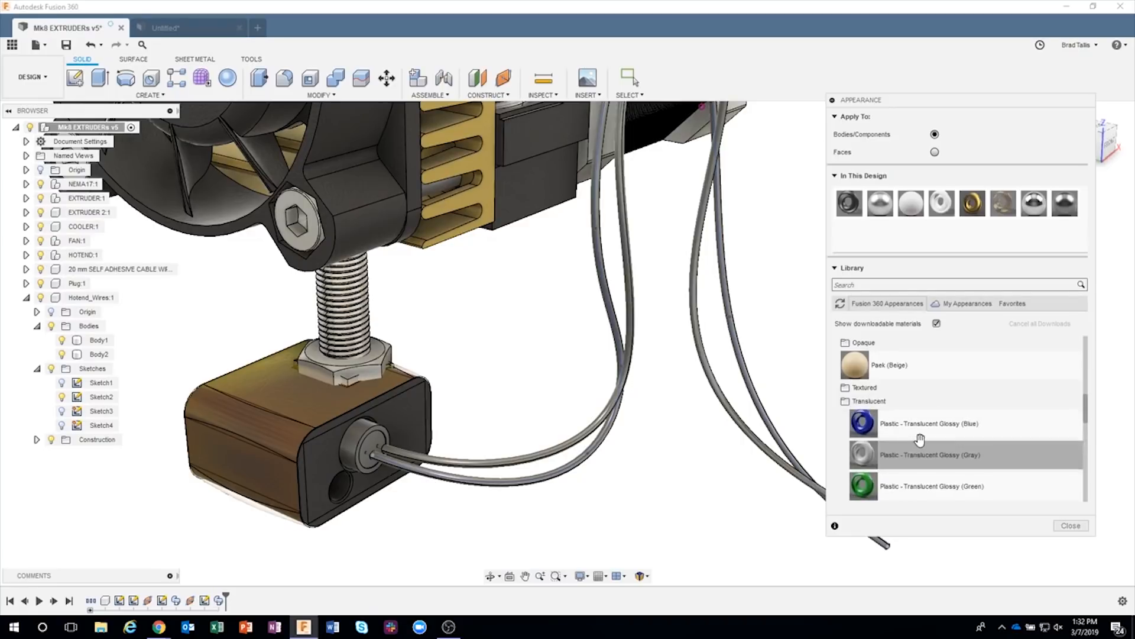
scroll(921, 438, down, 1)
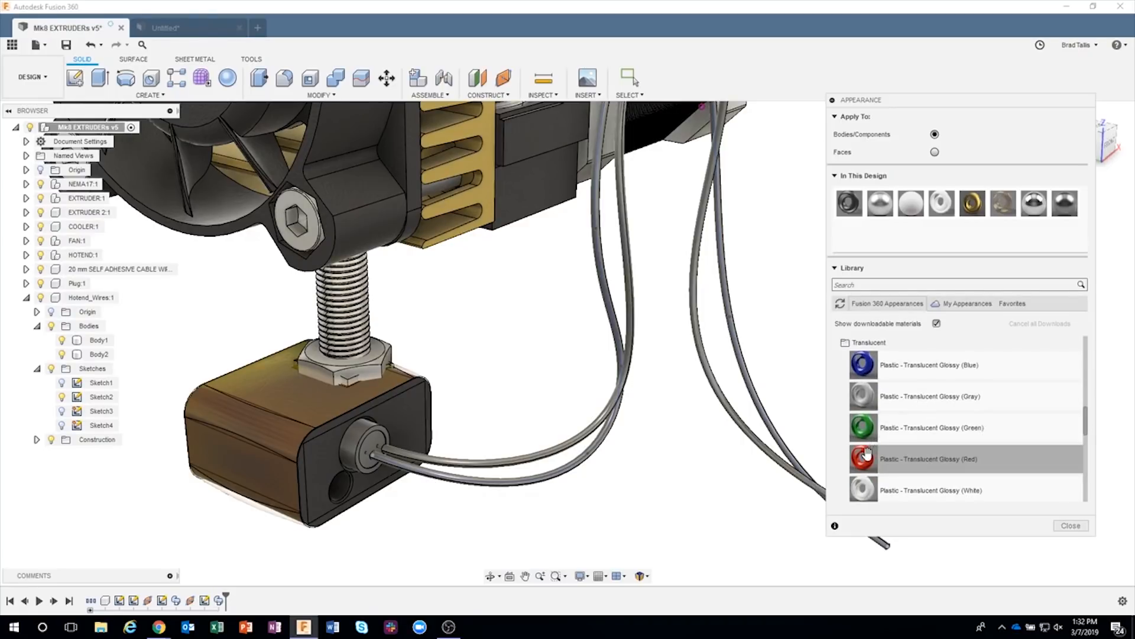
drag(866, 454, 563, 477)
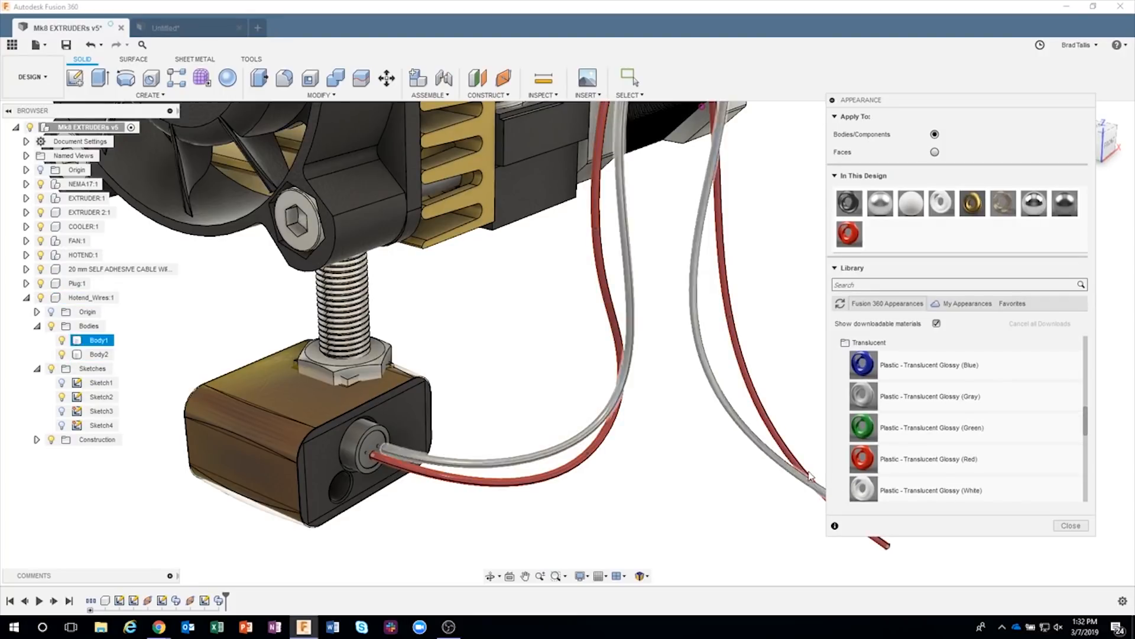
Step: Apply Plastic - Translucent Glossy (White) to the other hotend wire, then recolour that appearance to black (RGB 0, 0, 0) and rename it Plastic - Translucent Glossy (Black)
scroll(935, 406, down, 3)
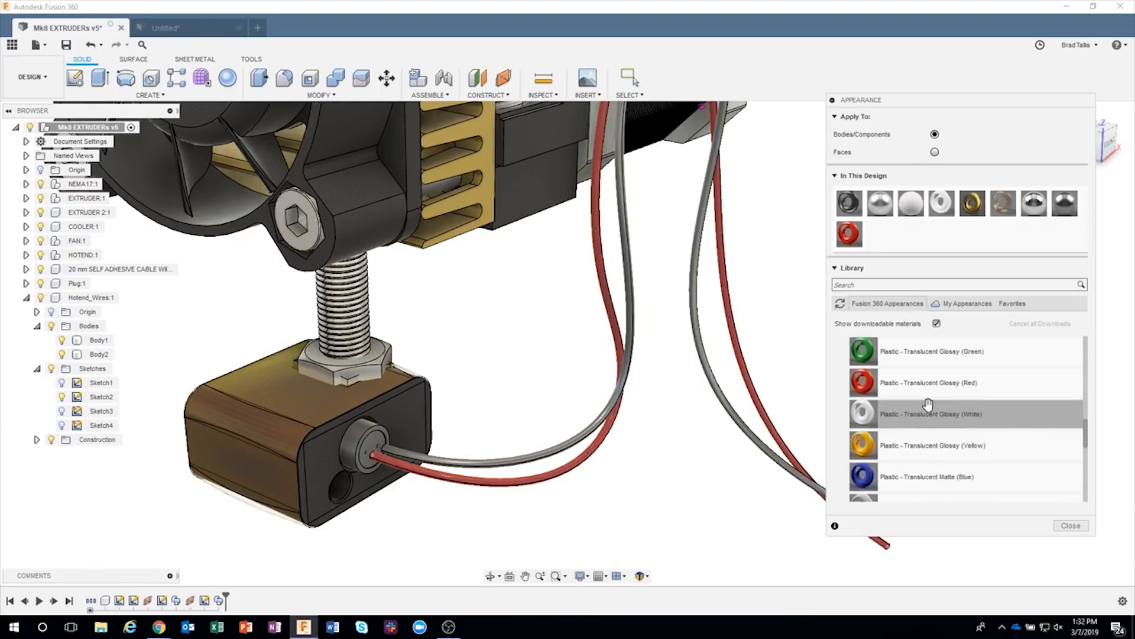
drag(905, 412, 584, 438)
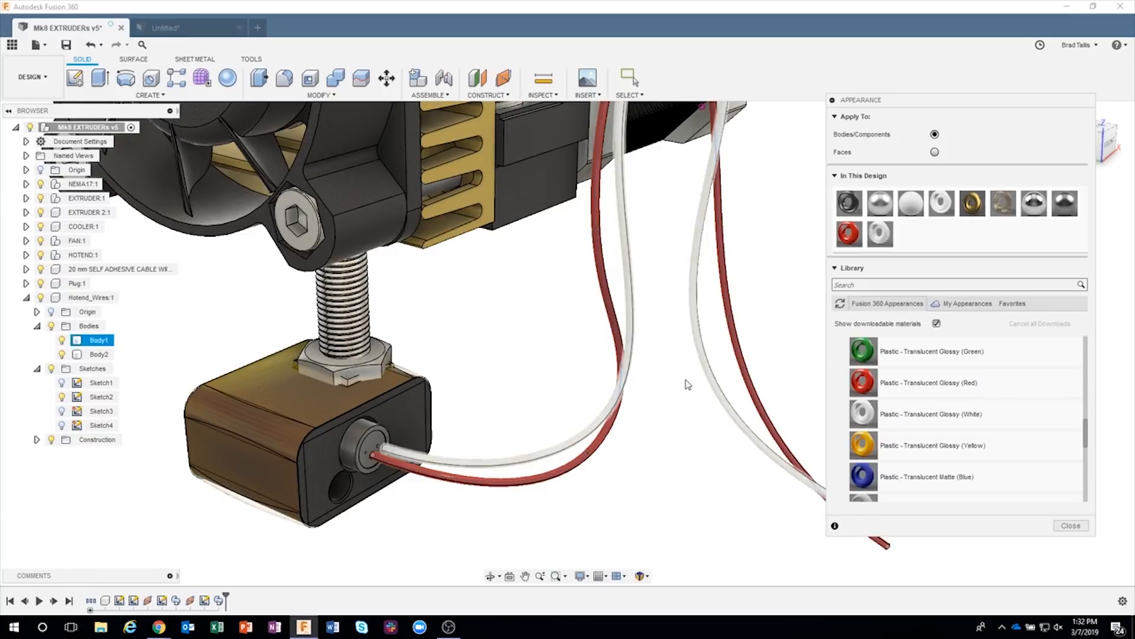
right_click(885, 238)
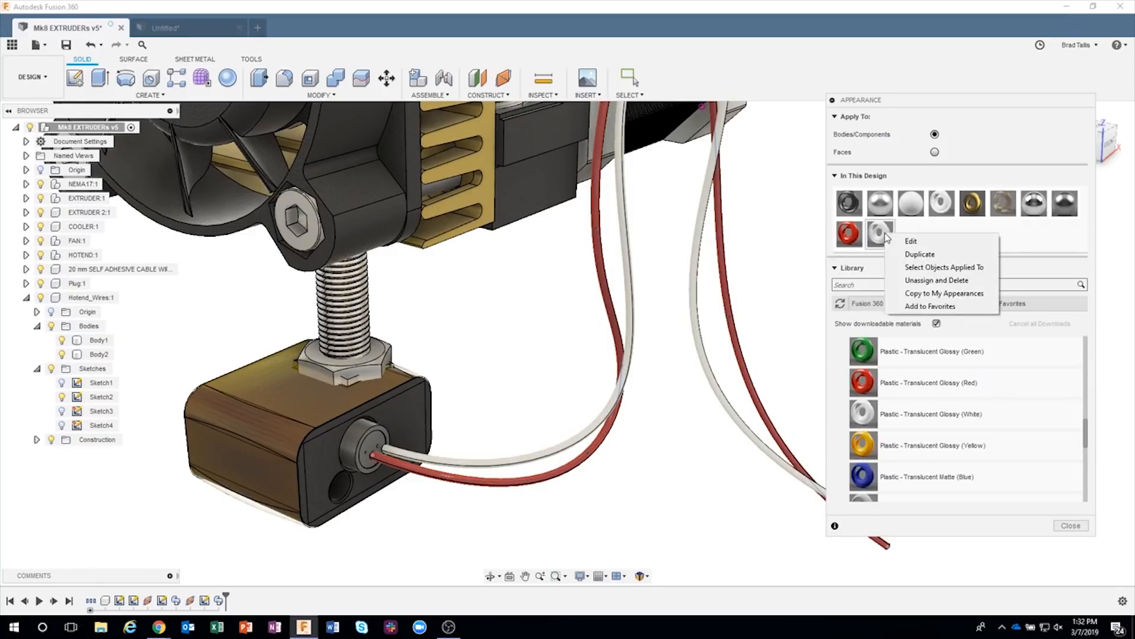
click(912, 242)
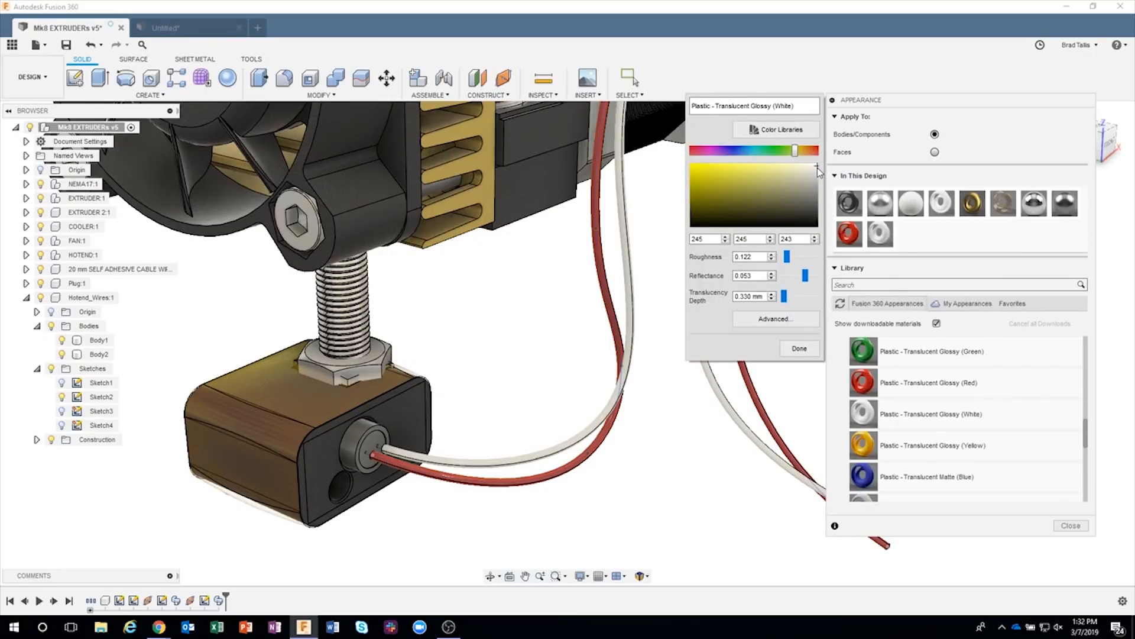
drag(817, 168, 816, 239)
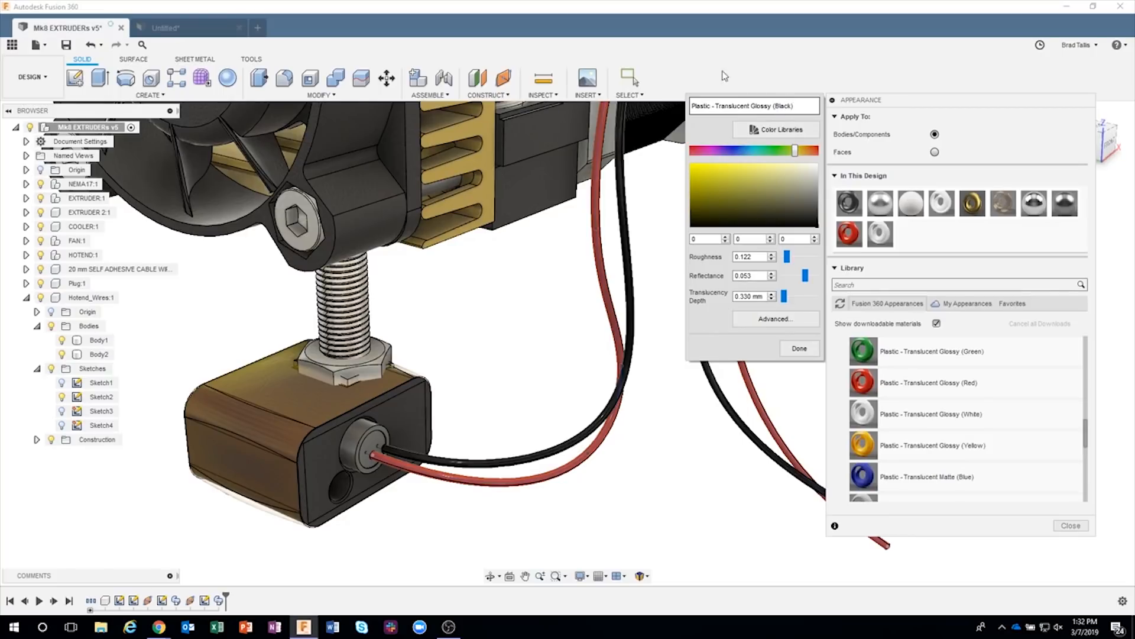
click(801, 347)
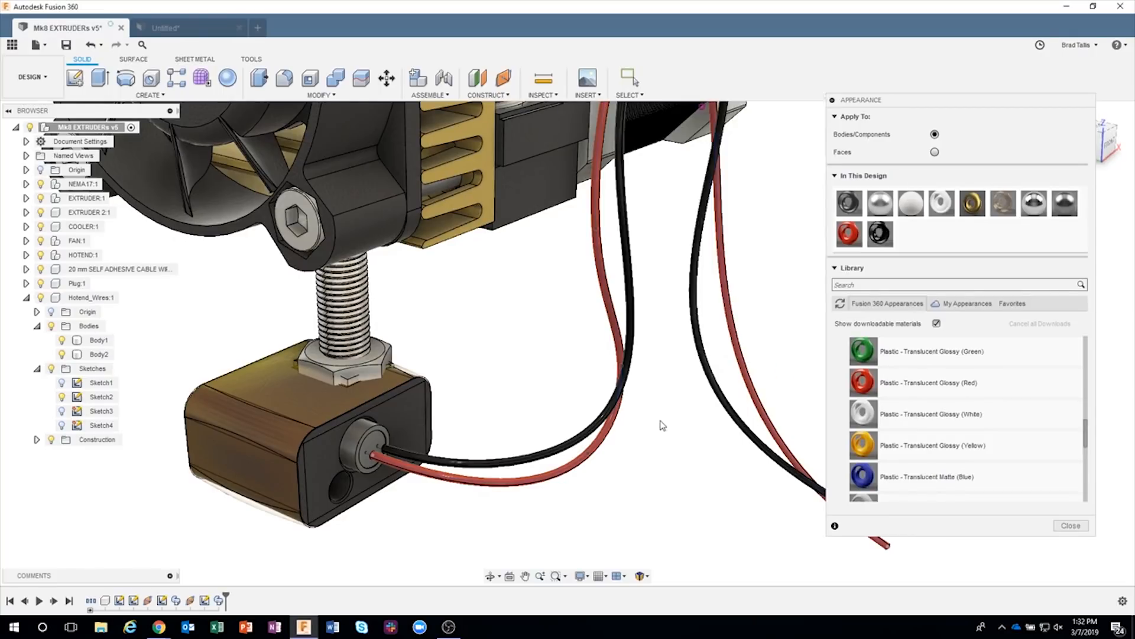
shift+middle_drag(663, 425, 662, 364)
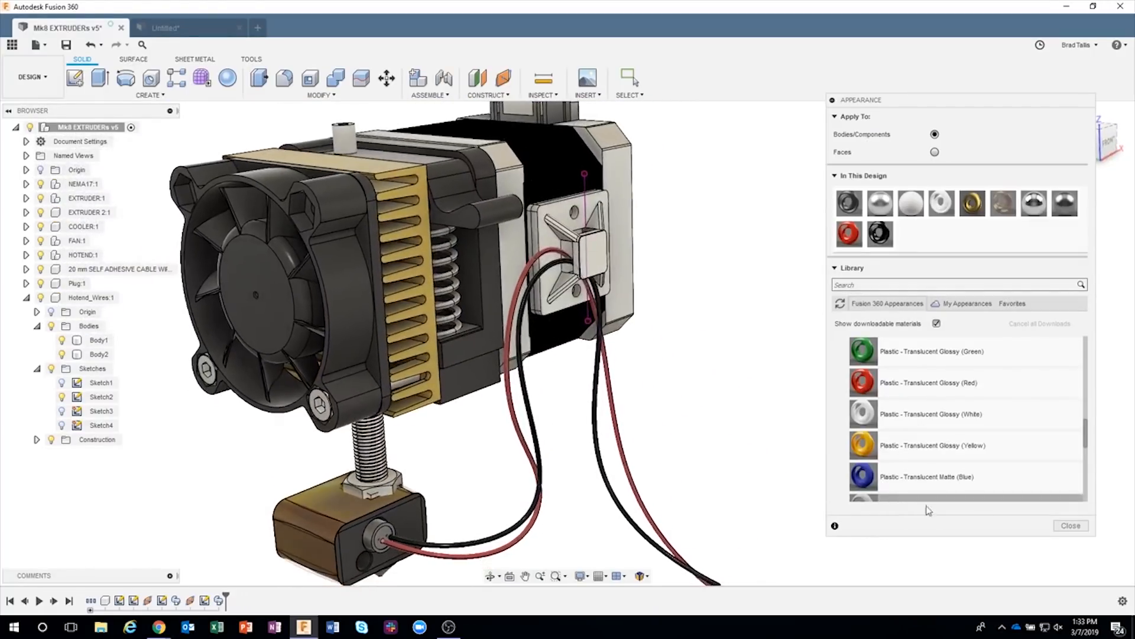
click(1072, 526)
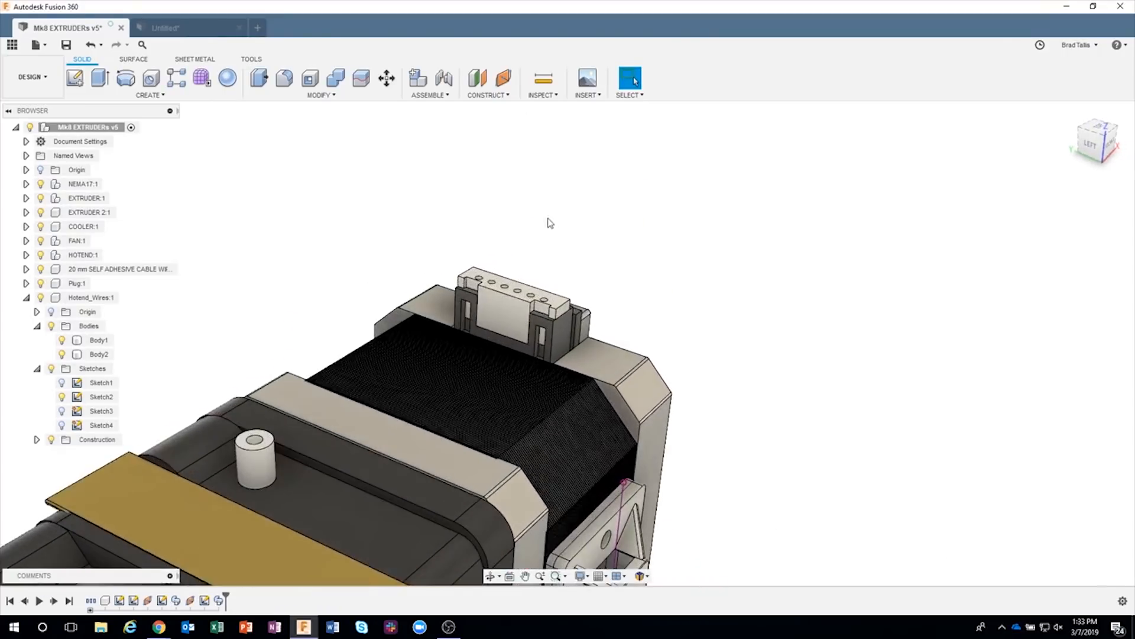
Step: Slide the white plug up out of its socket on the stepper motor and return it
drag(512, 288, 522, 249)
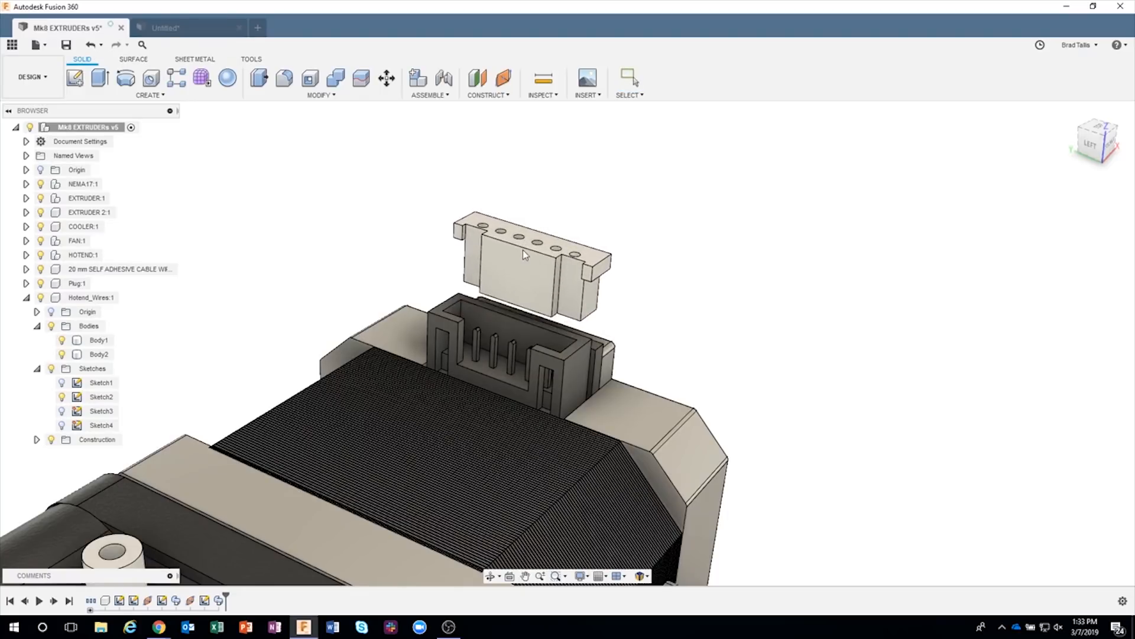
click(691, 82)
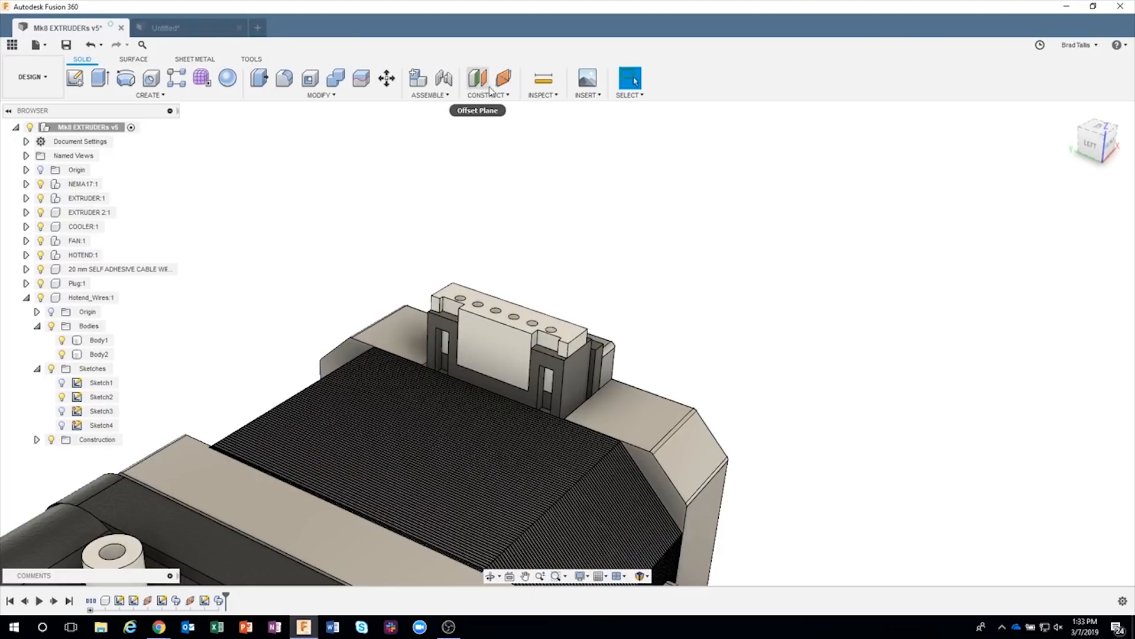
Step: Create and activate a new empty component named Stepper Wires under the top-level assembly
click(417, 78)
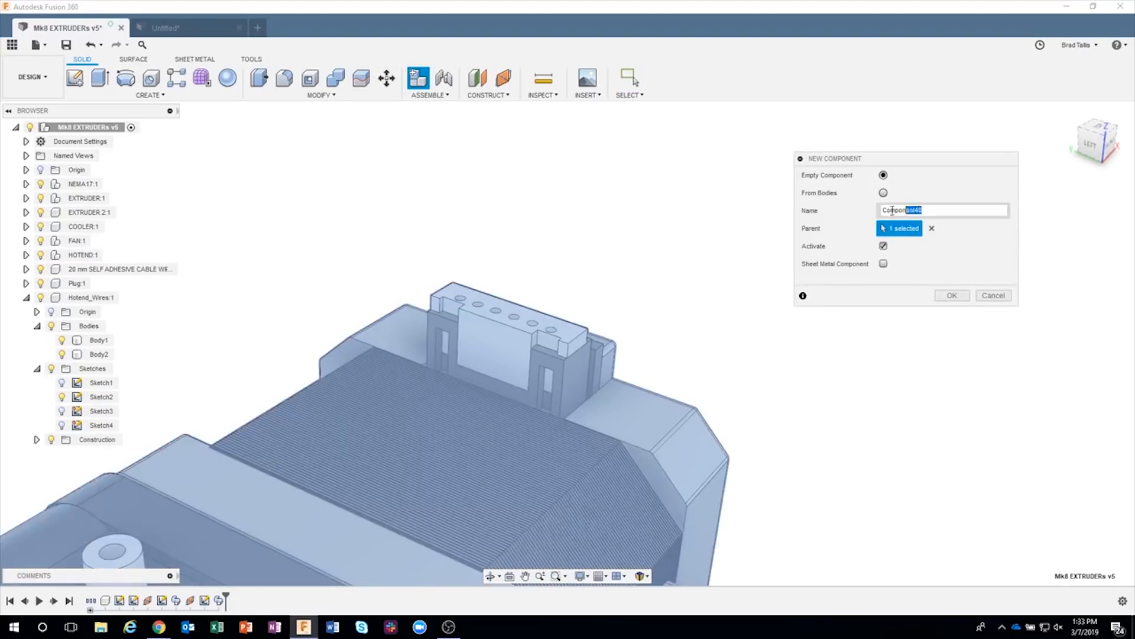
drag(892, 211, 852, 213)
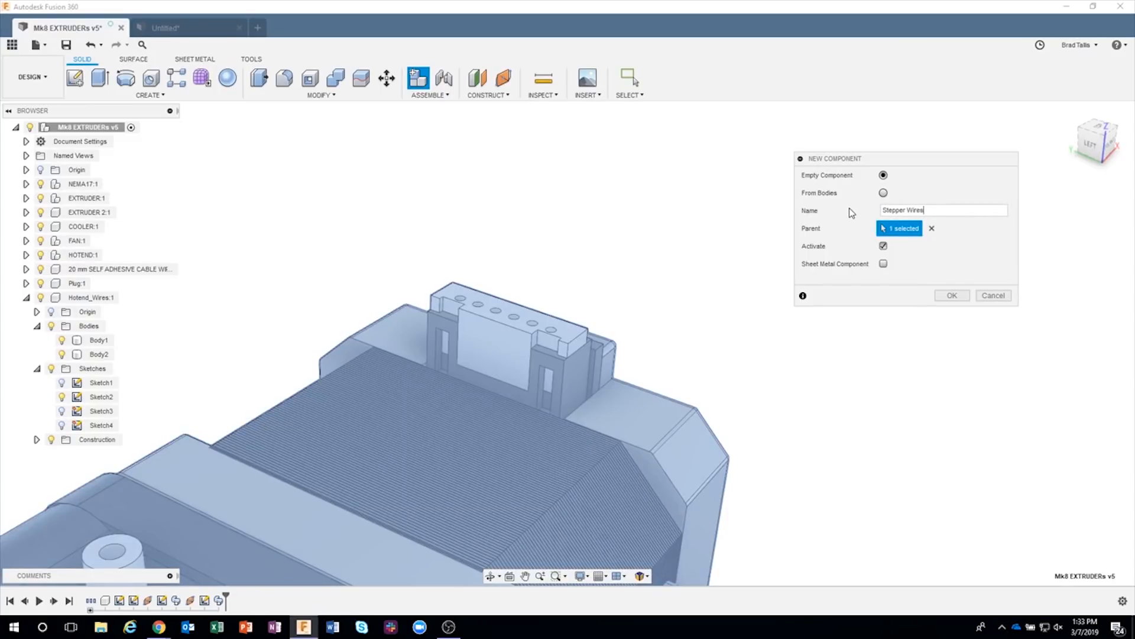
click(953, 295)
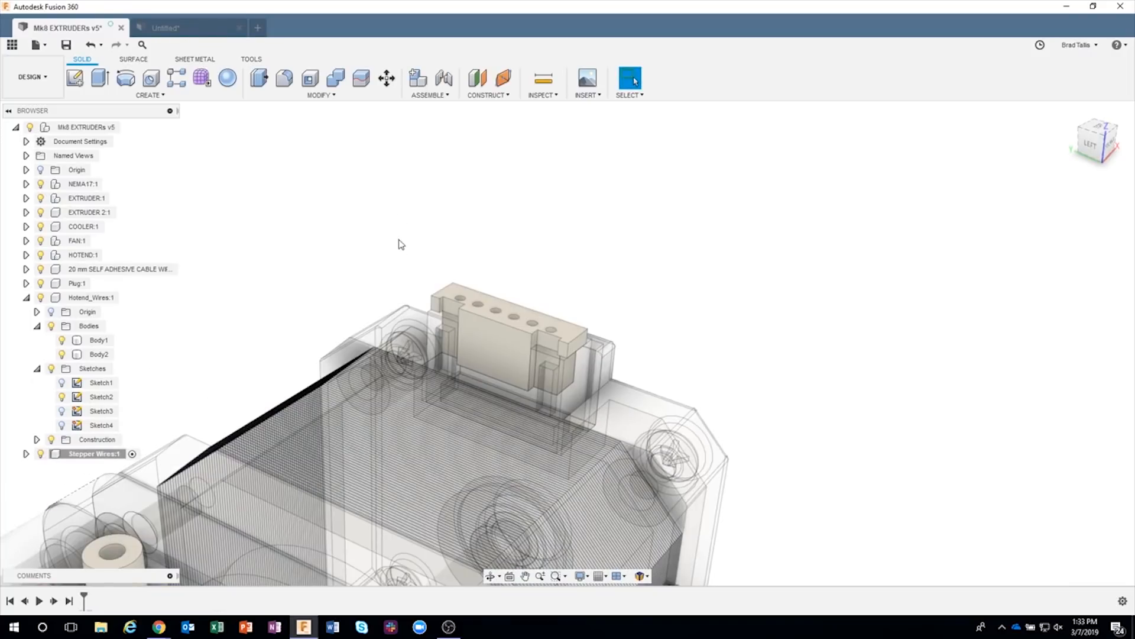
Step: Create a construction plane offset about 15 mm above the top face of the stepper motor's plug
click(478, 77)
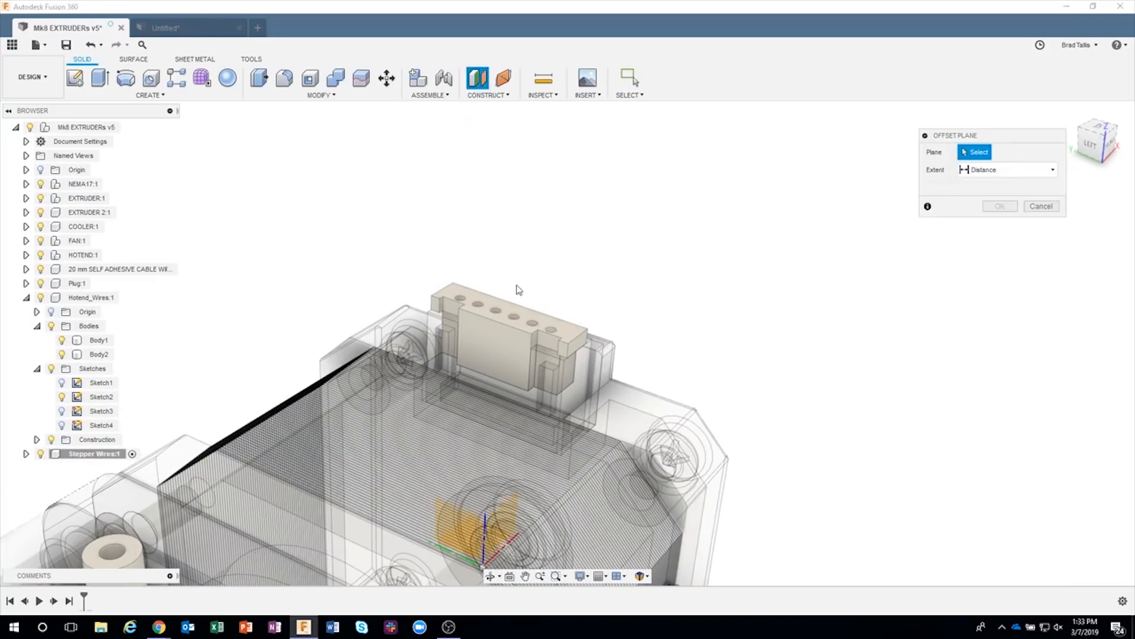
click(520, 311)
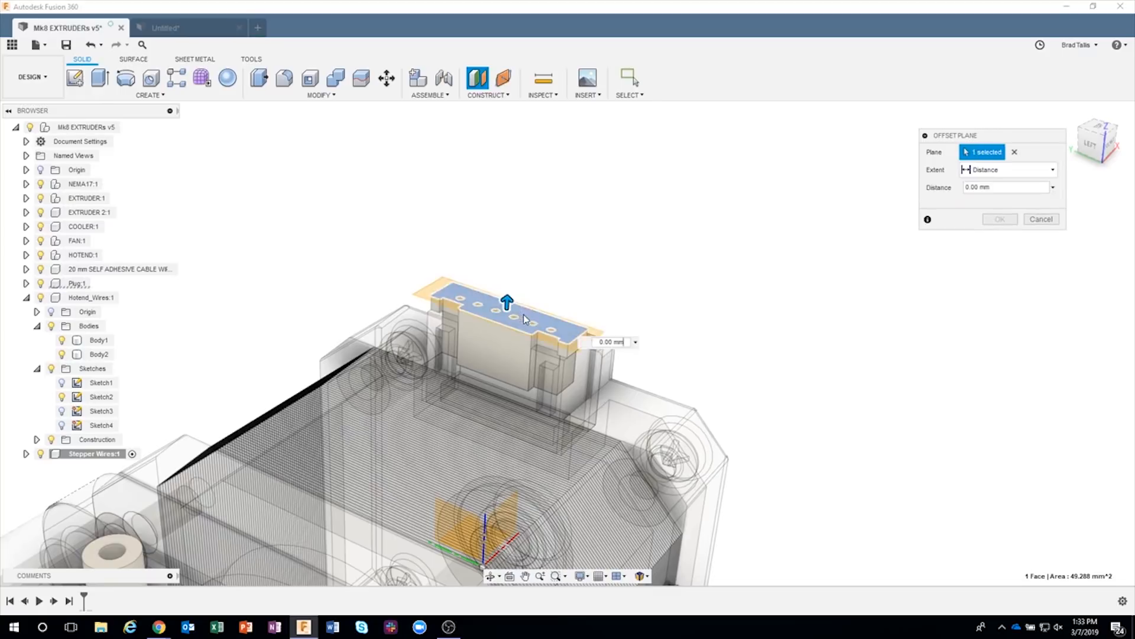
drag(510, 355, 531, 225)
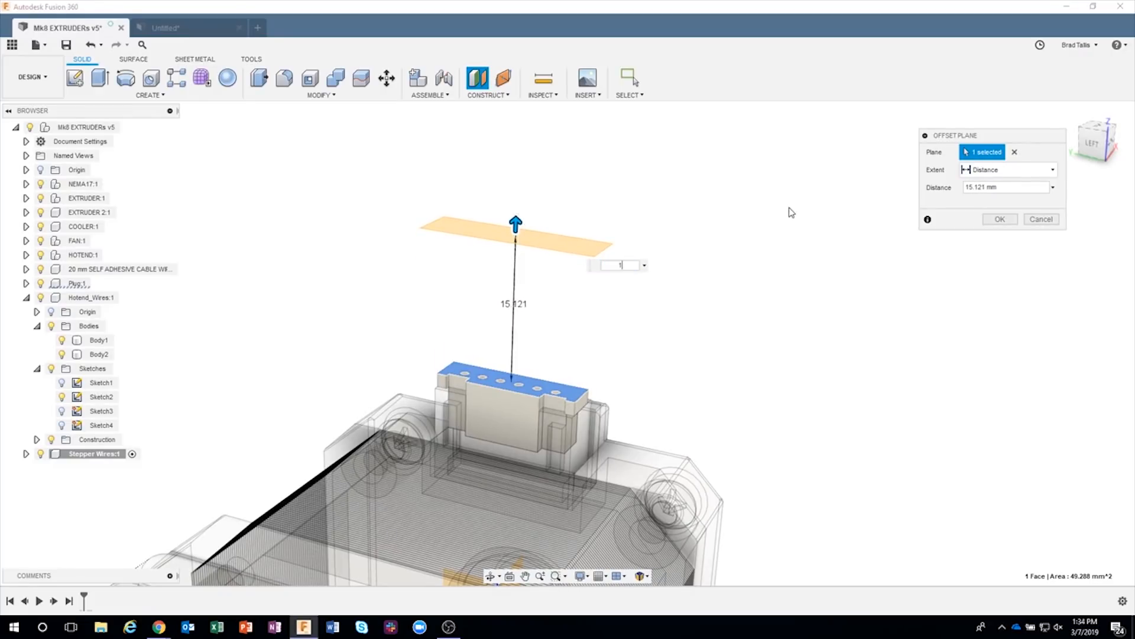
key(Return)
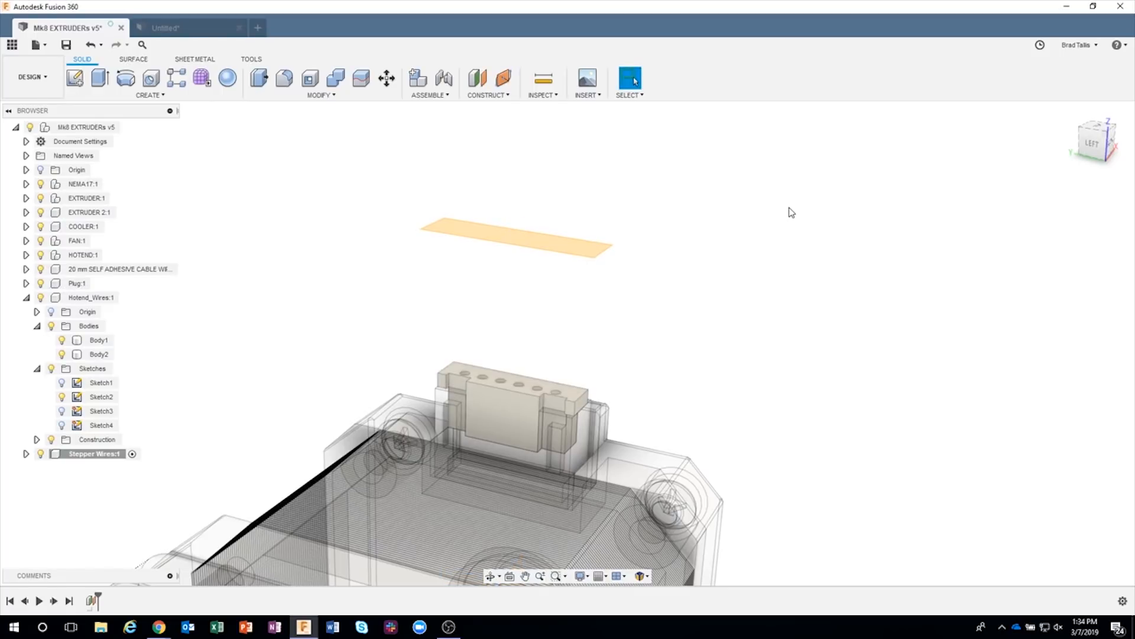
Step: Create a sketch on the offset plane above the plug
scroll(705, 258, up, 4)
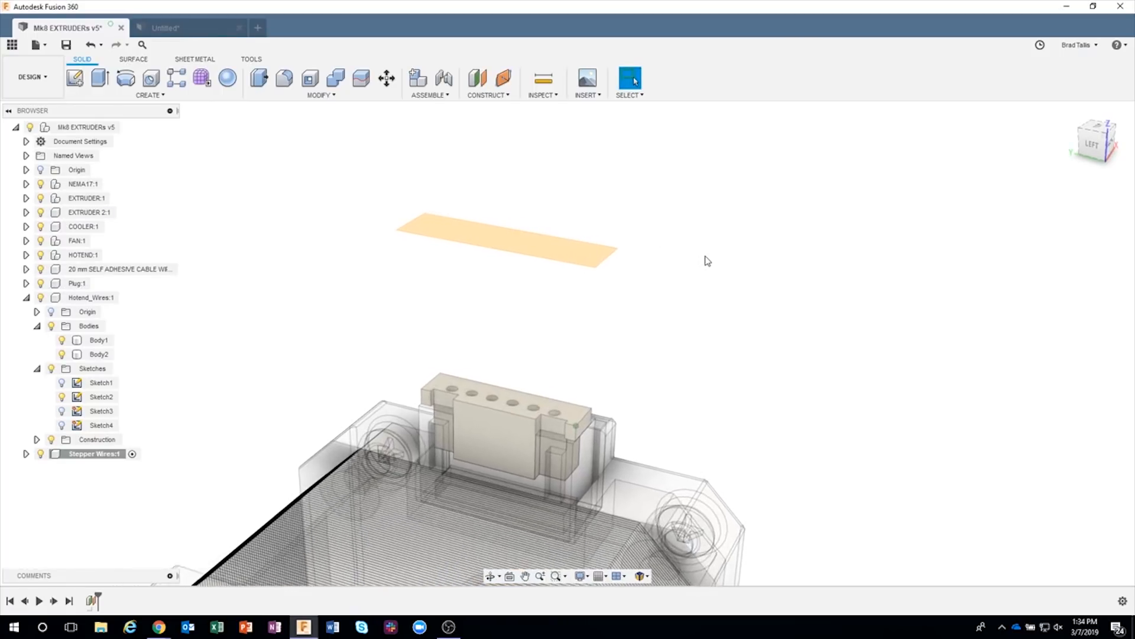
shift+middle_drag(709, 261, 537, 277)
right_click(537, 278)
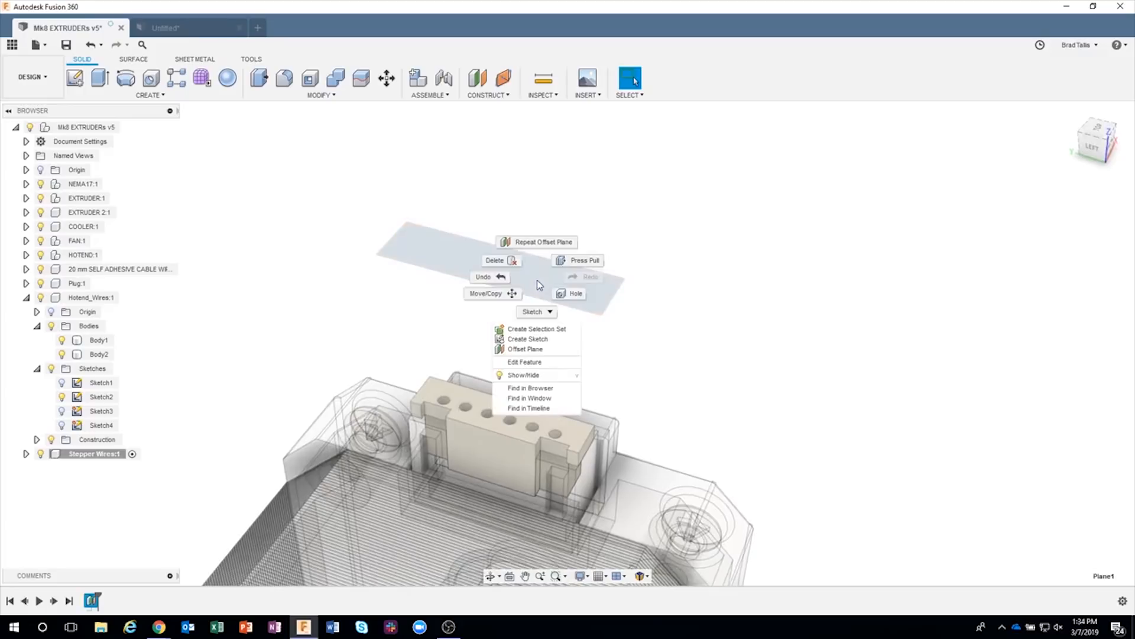
click(534, 339)
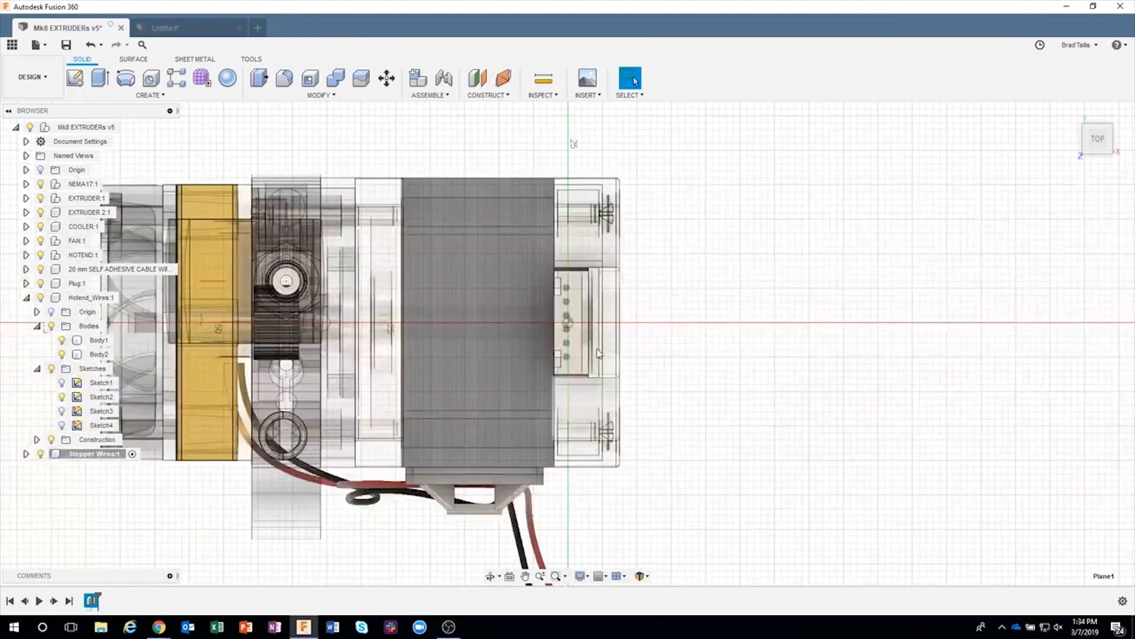
Step: Sketch a 1 mm diameter circle on the vertical axis, between the plug's second and third holes
scroll(567, 308, up, 2)
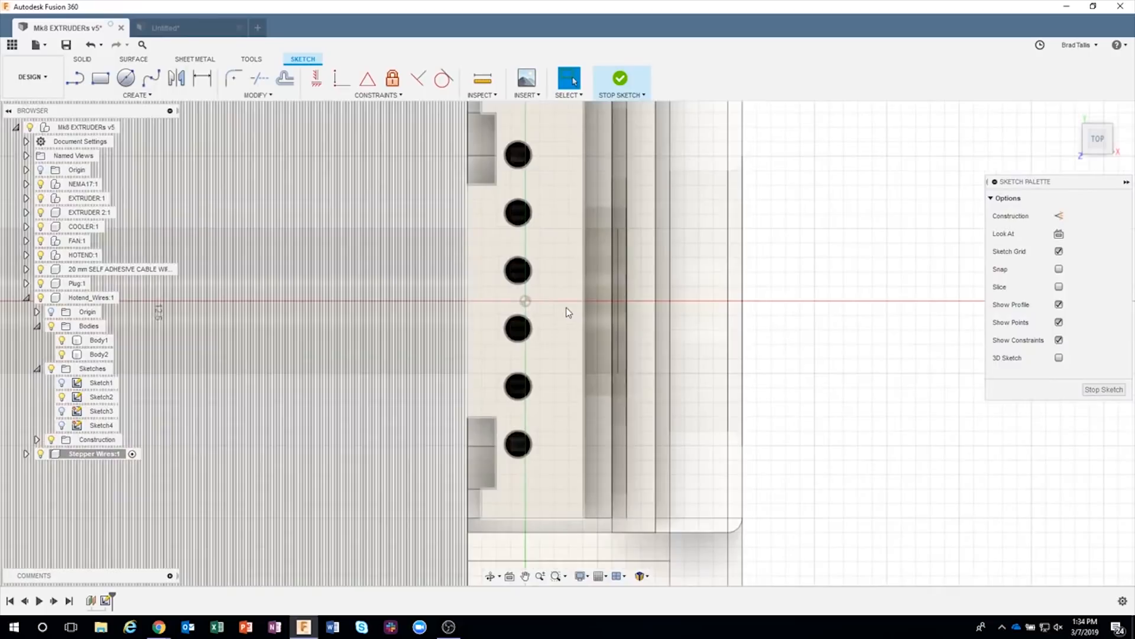
click(125, 77)
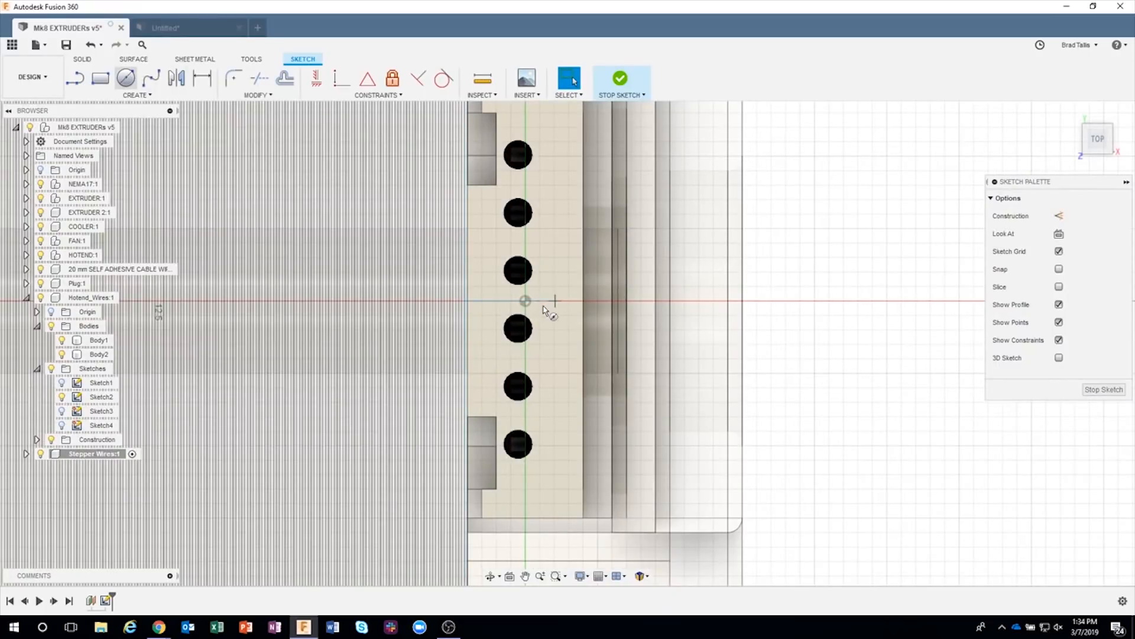
click(525, 242)
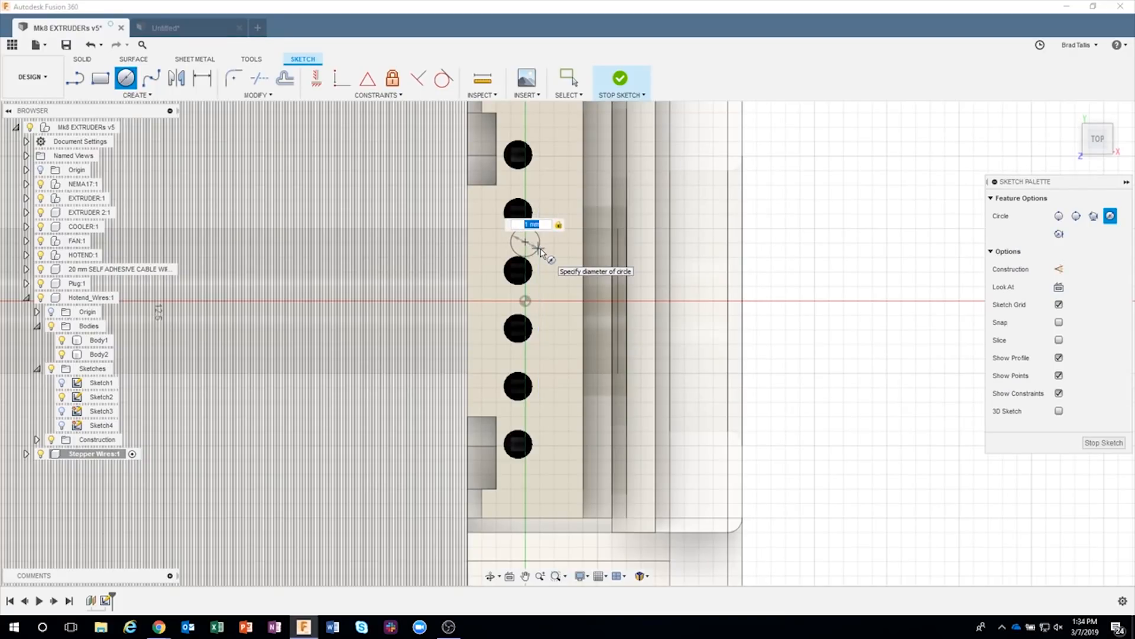
key(Return)
key(Escape)
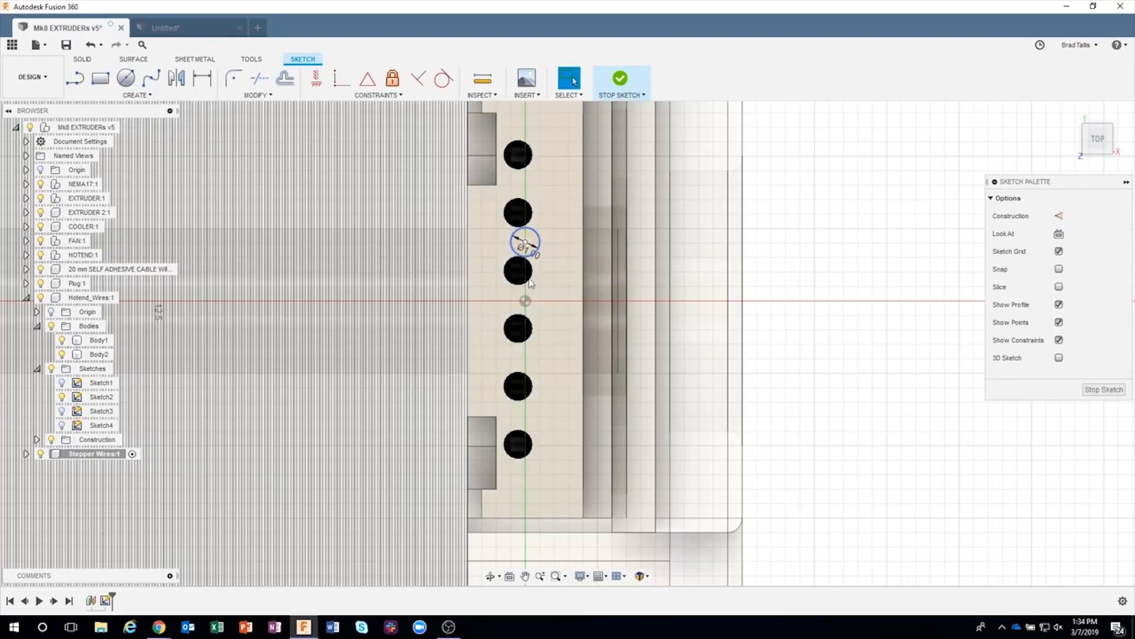
Step: Pattern the 1 mm circle in a full circular pattern of 6 around the sketch origin
click(149, 97)
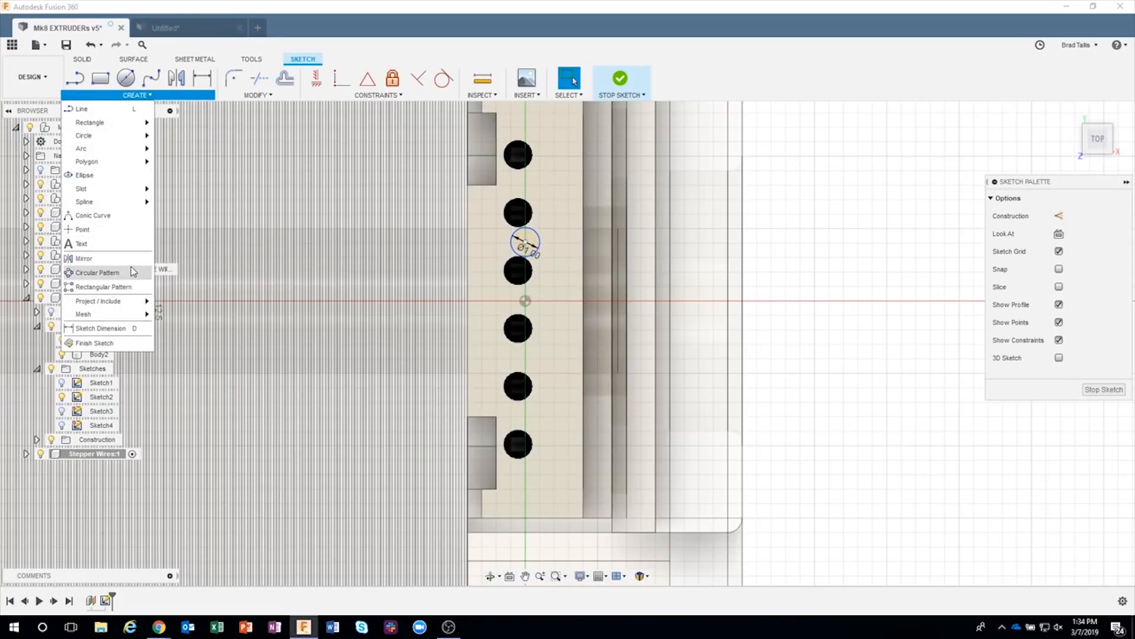
click(98, 272)
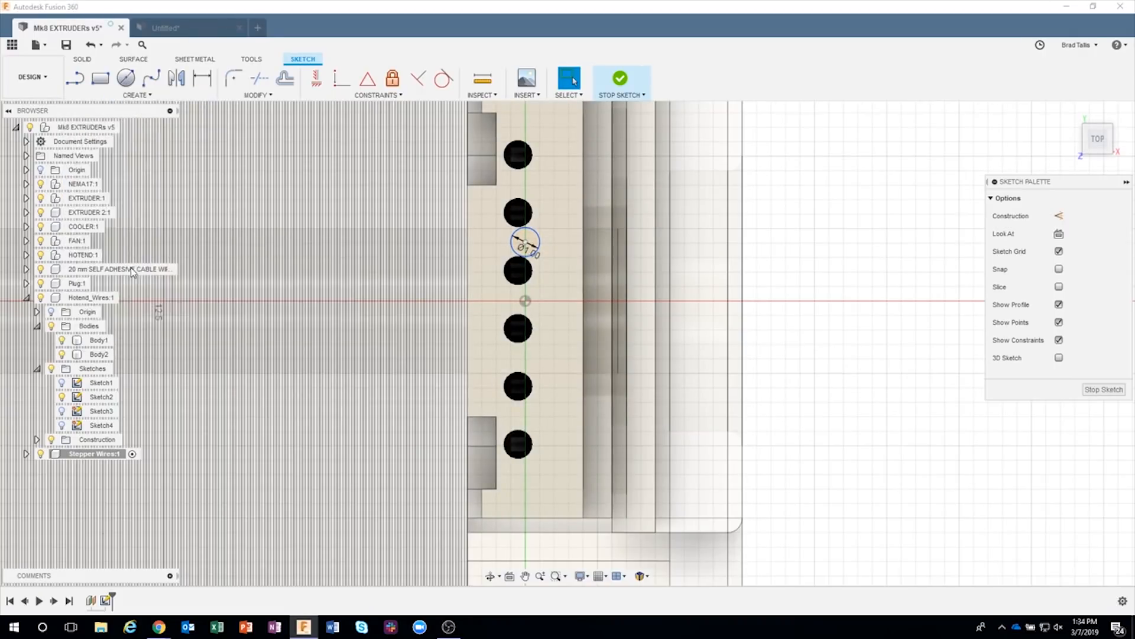
click(534, 243)
click(986, 170)
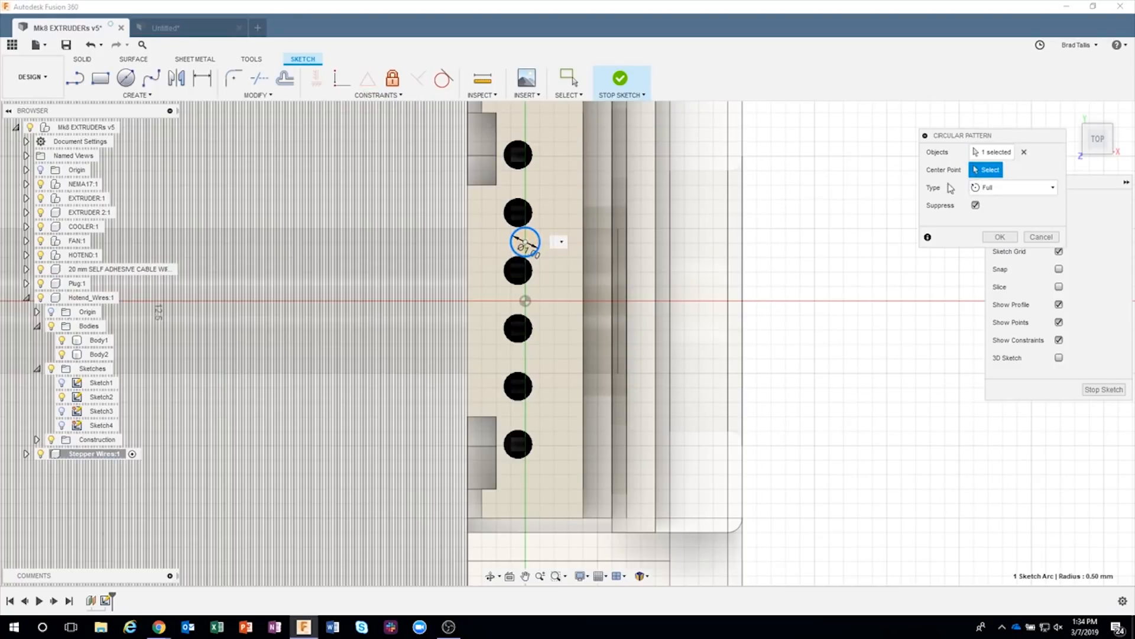
click(525, 300)
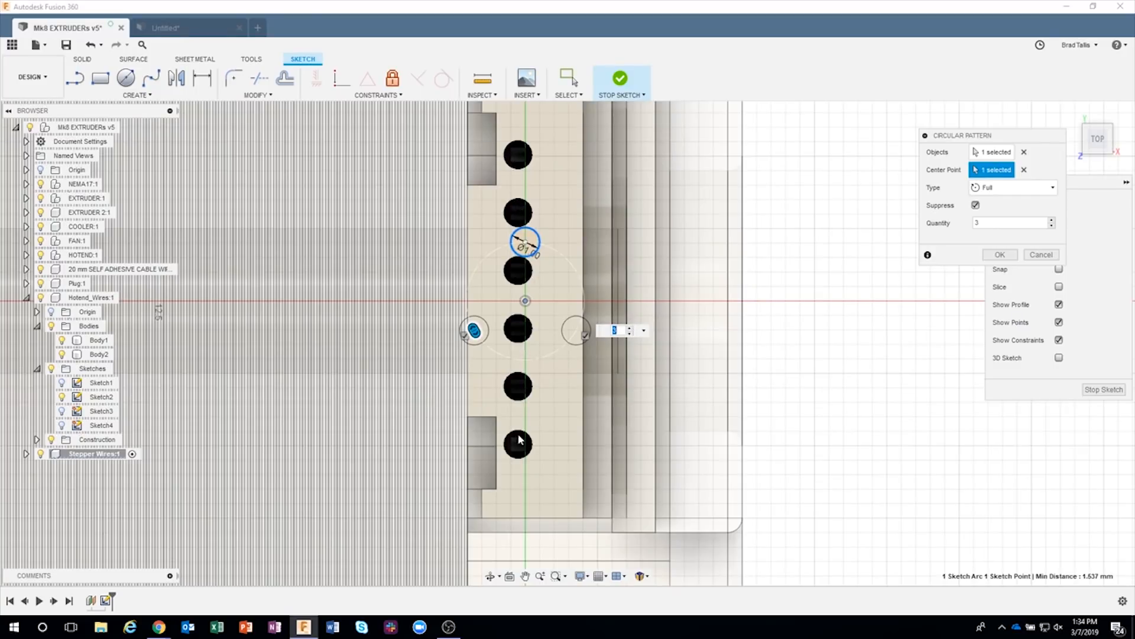
click(630, 328)
click(630, 328)
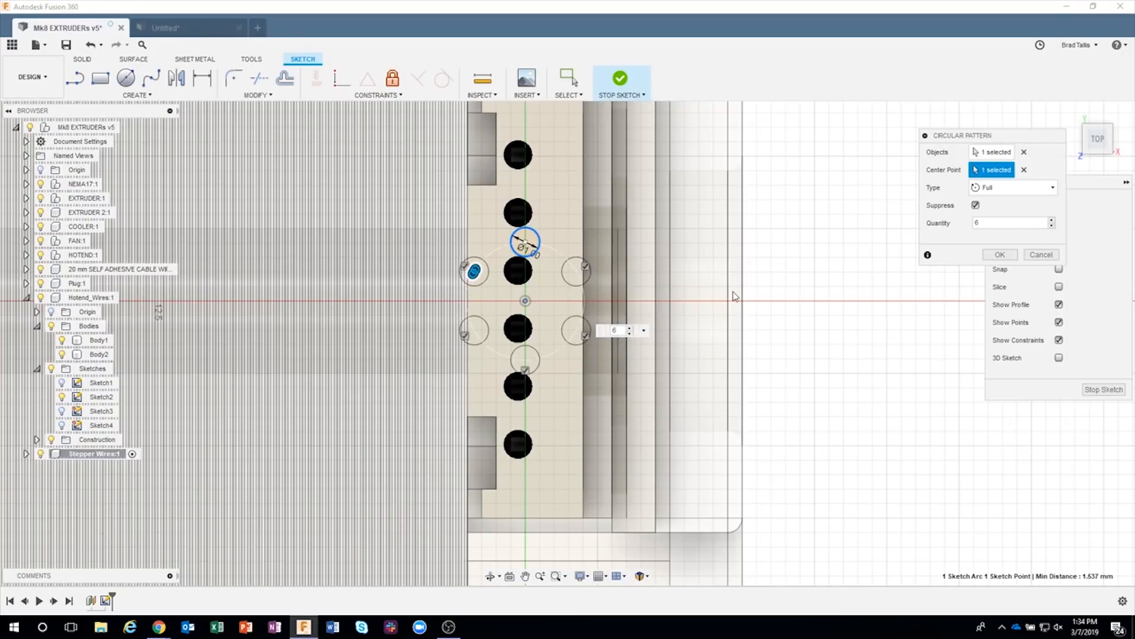
click(1000, 254)
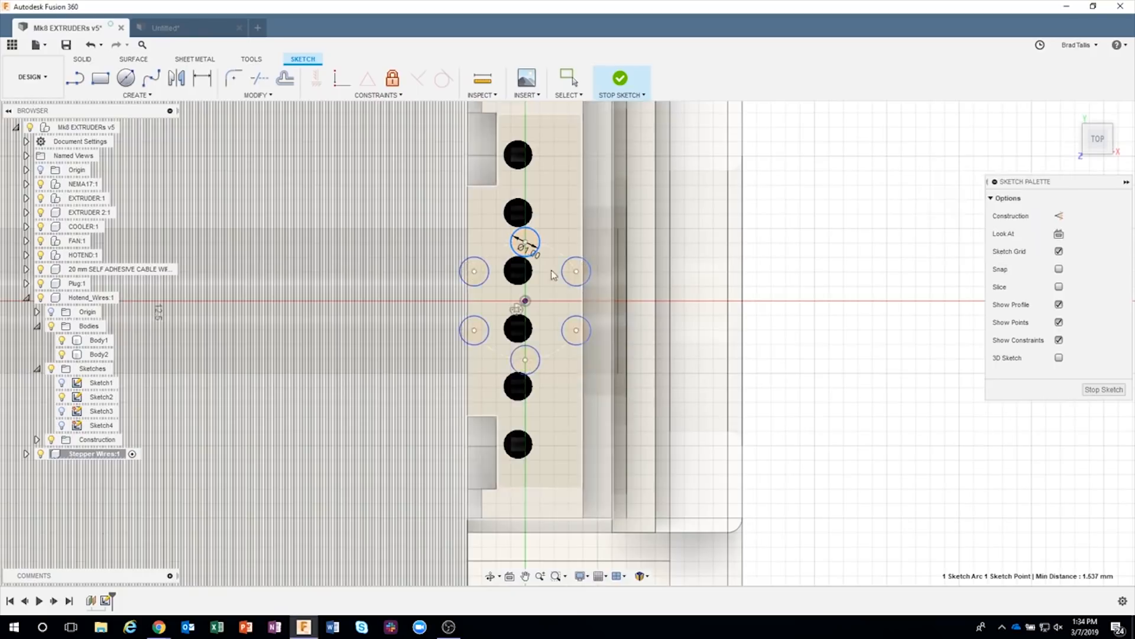
Step: Move the original circle inward toward the origin to tighten the circular pattern, and finish the sketch
scroll(536, 275, up, 2)
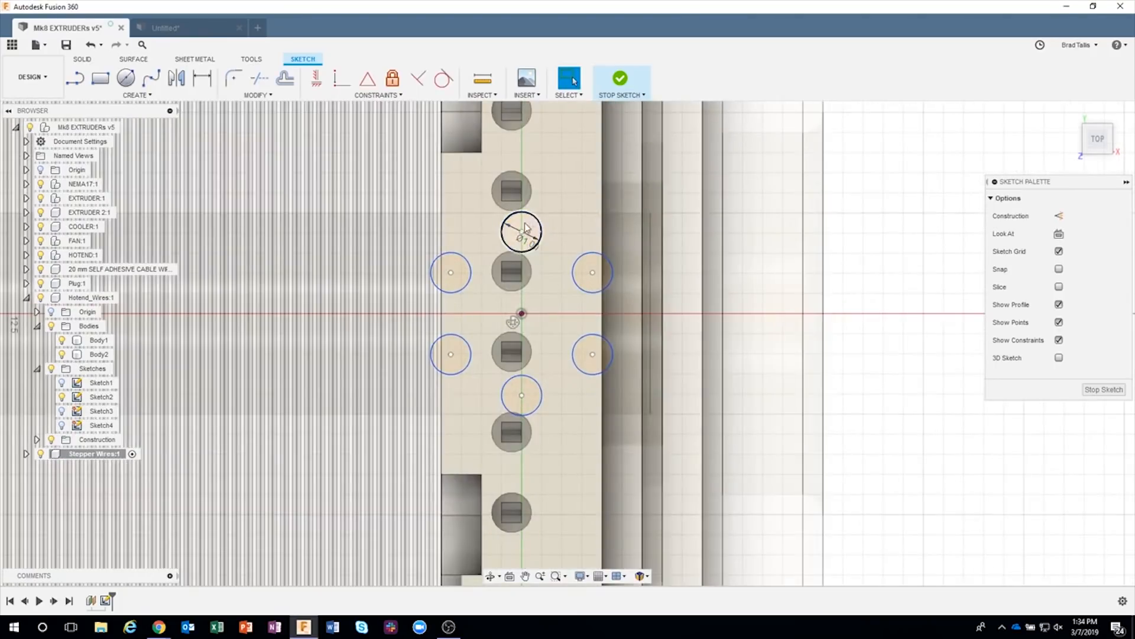
mouse_move(522, 241)
mouse_down()
mouse_move(520, 261)
mouse_move(524, 236)
mouse_move(531, 256)
mouse_move(523, 235)
mouse_move(521, 256)
mouse_up()
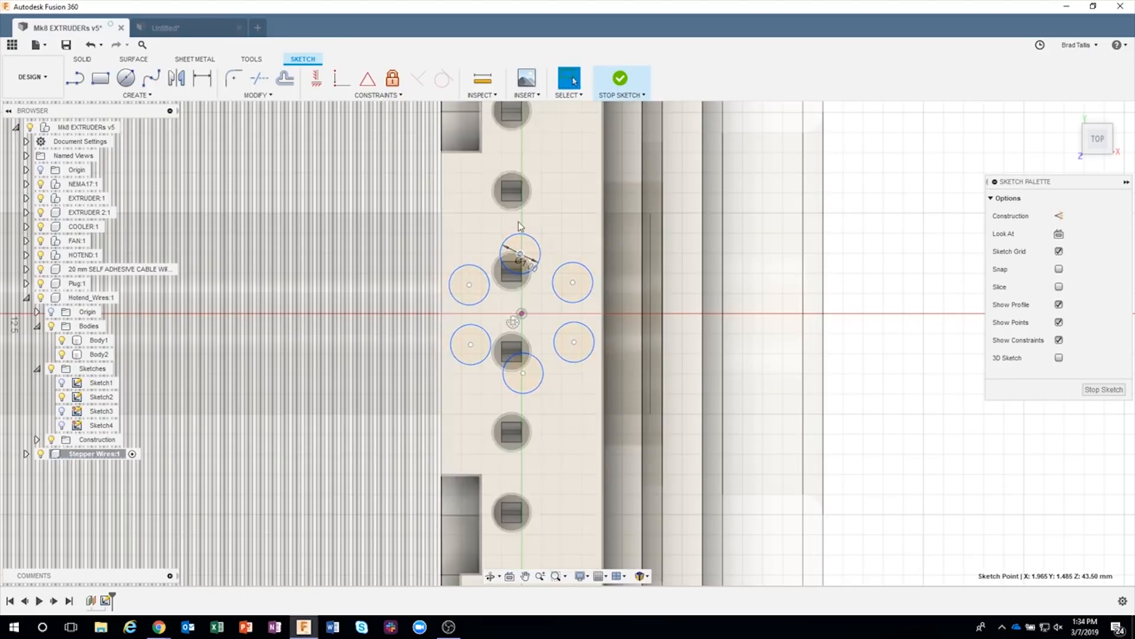
click(621, 84)
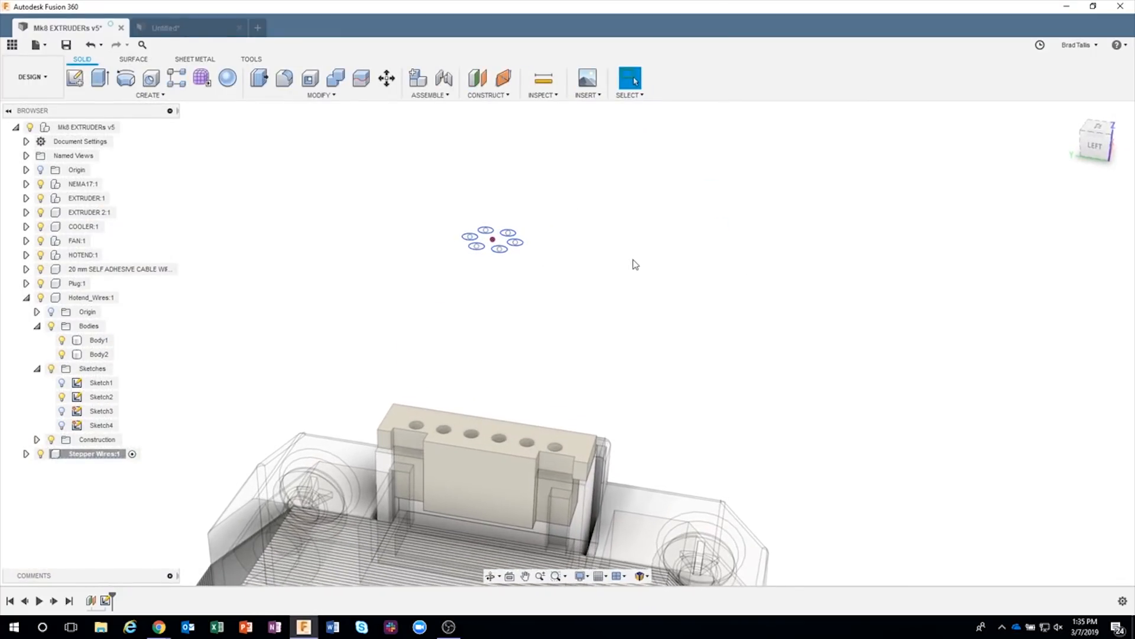
Step: Create a construction axis through the cylindrical face of the plug's fourth hole
middle_drag(630, 260, 635, 256)
scroll(634, 257, up, 2)
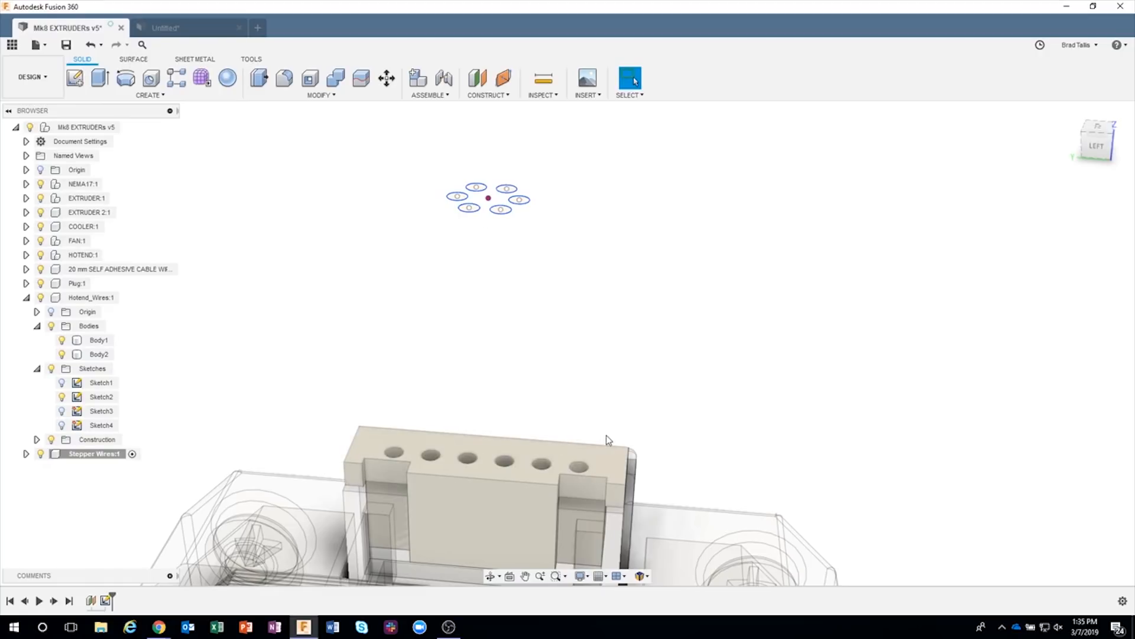
mouse_move(489, 330)
shift+middle_down()
mouse_move(495, 313)
mouse_move(465, 343)
shift+middle_up()
scroll(467, 346, up, 2)
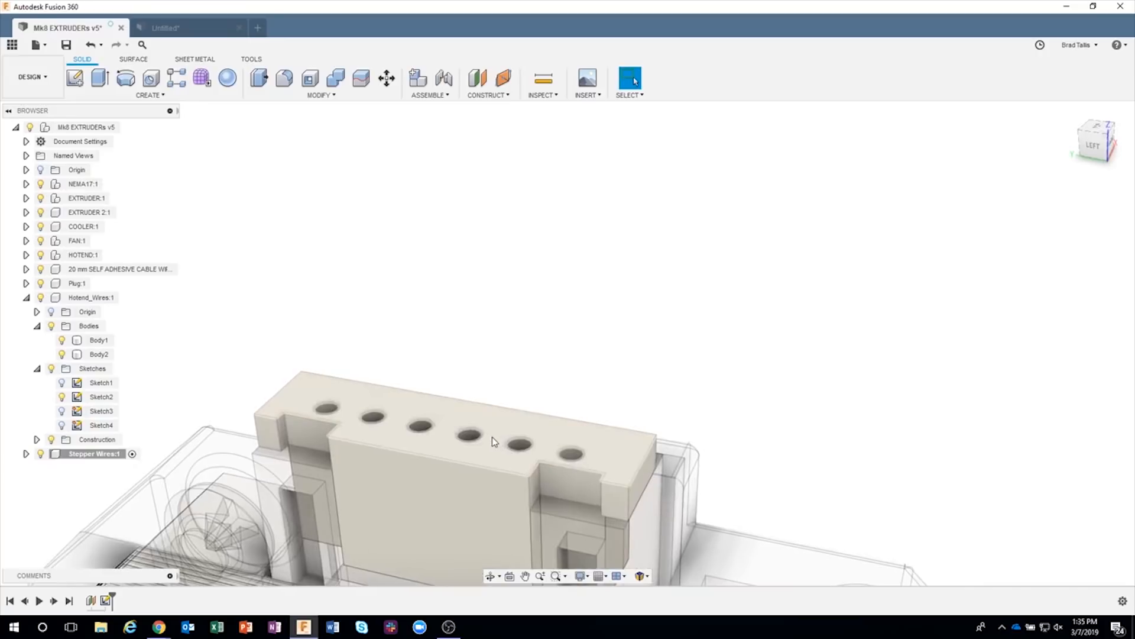
shift+middle_drag(494, 422, 506, 452)
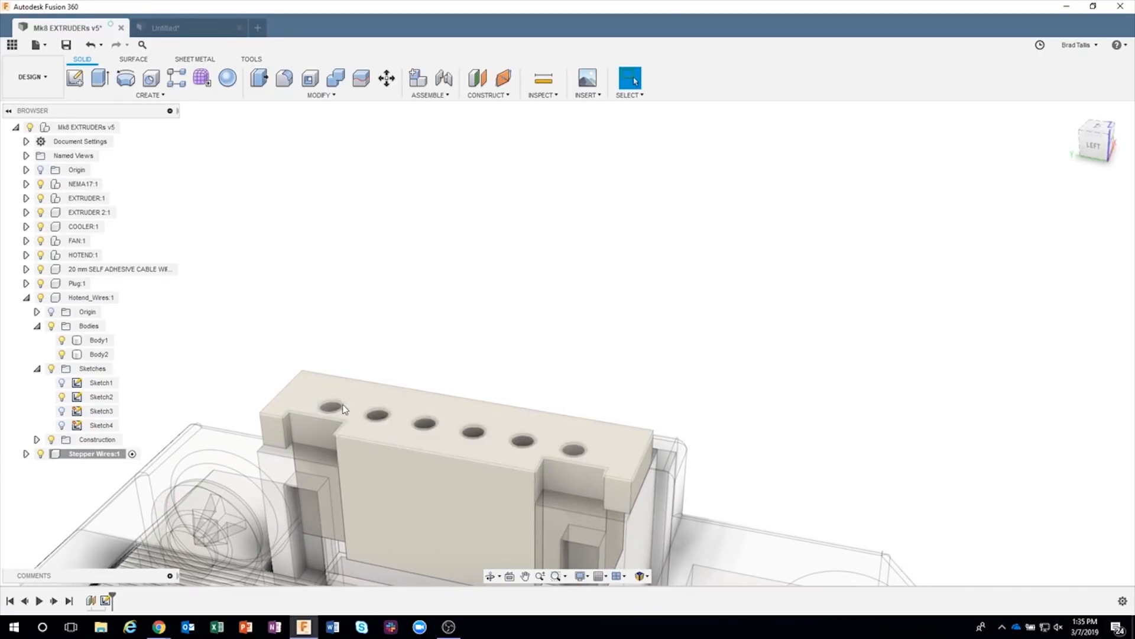
scroll(568, 288, down, 2)
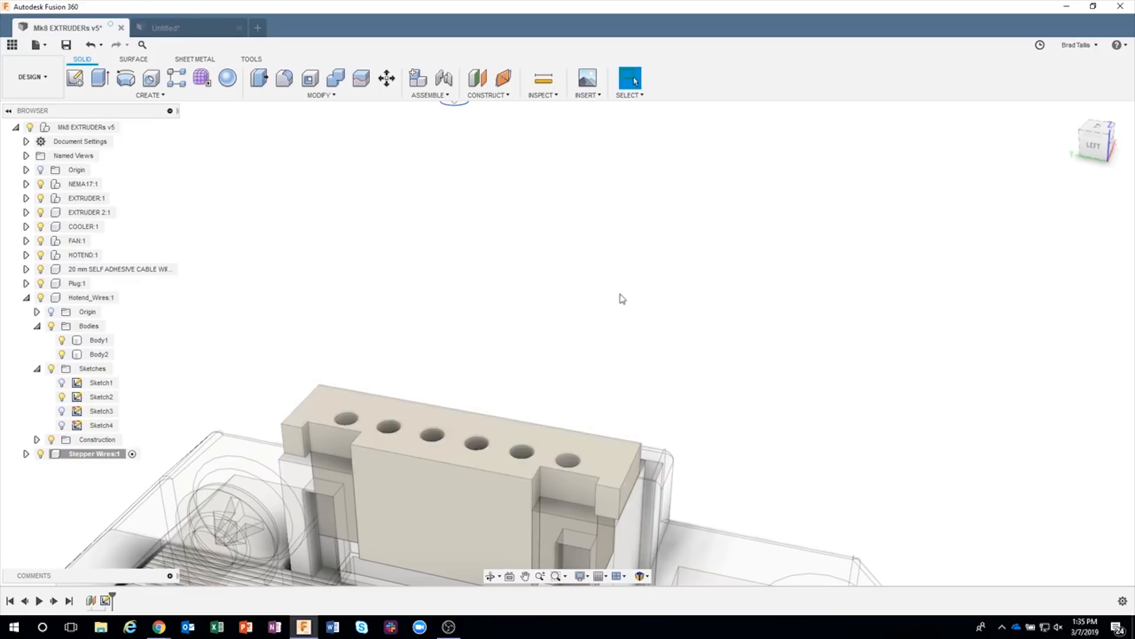
scroll(534, 153, down, 2)
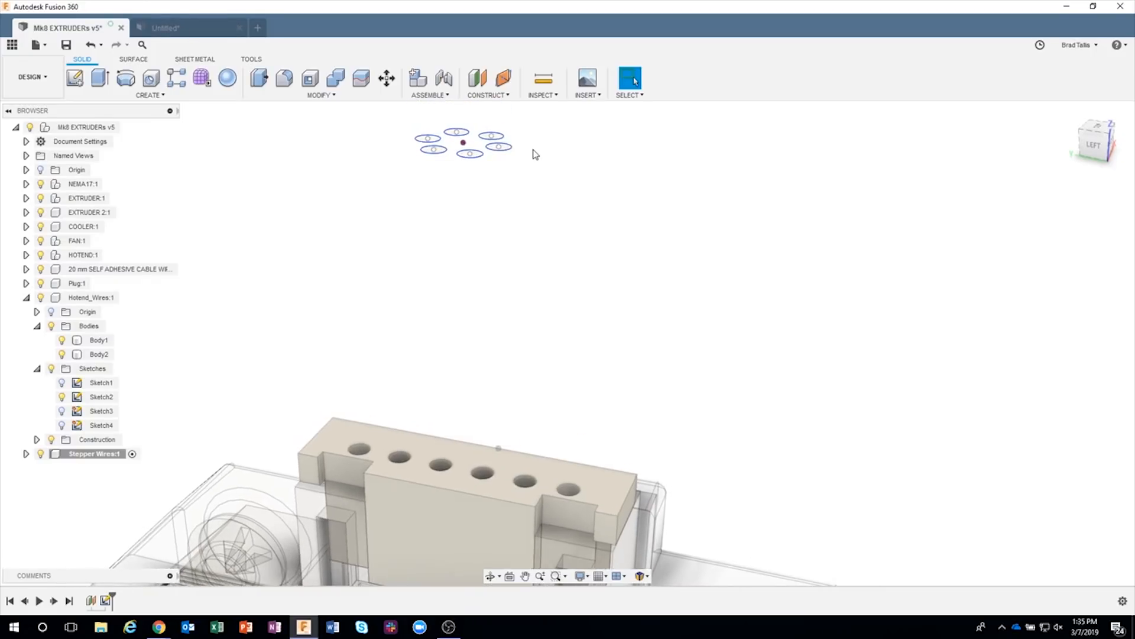
click(502, 99)
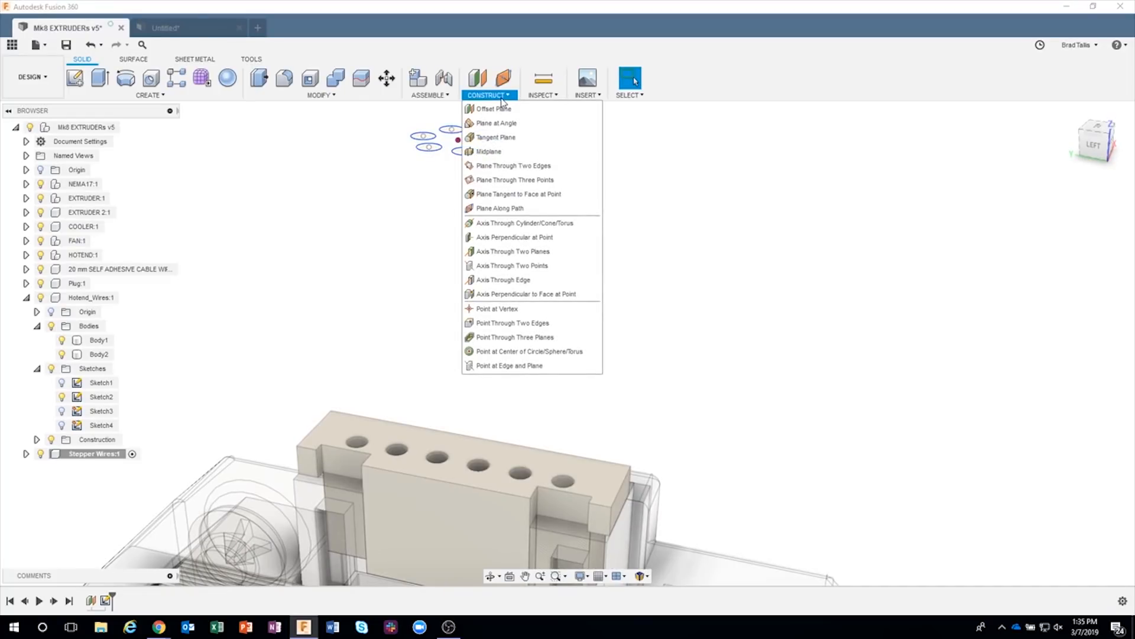
click(512, 227)
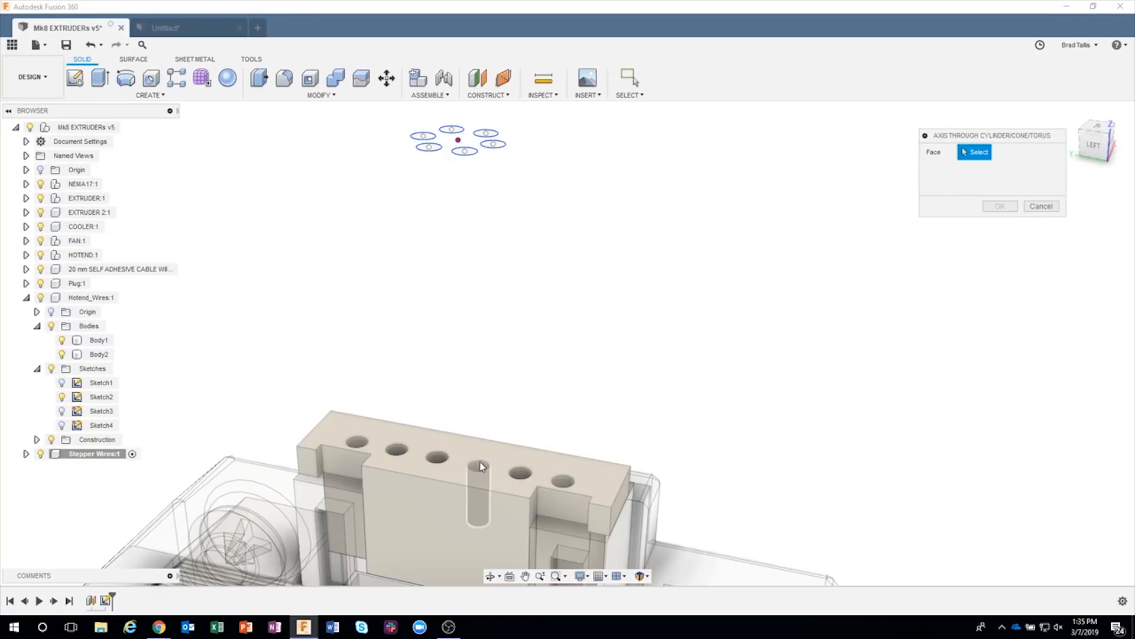
click(480, 469)
scroll(524, 434, up, 5)
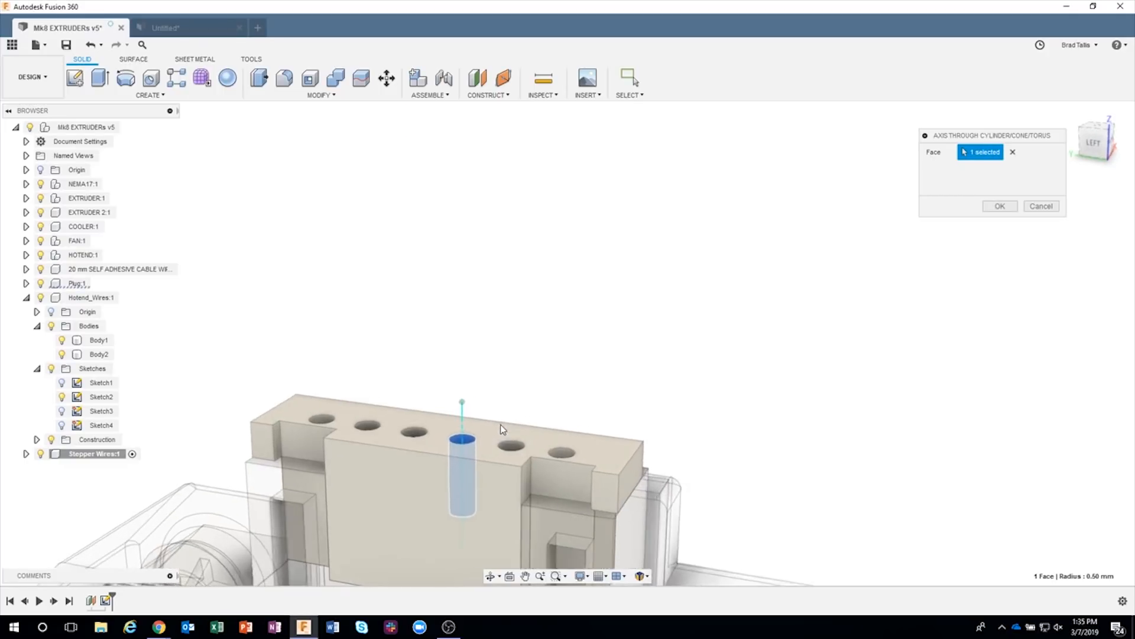
shift+middle_drag(424, 469, 417, 441)
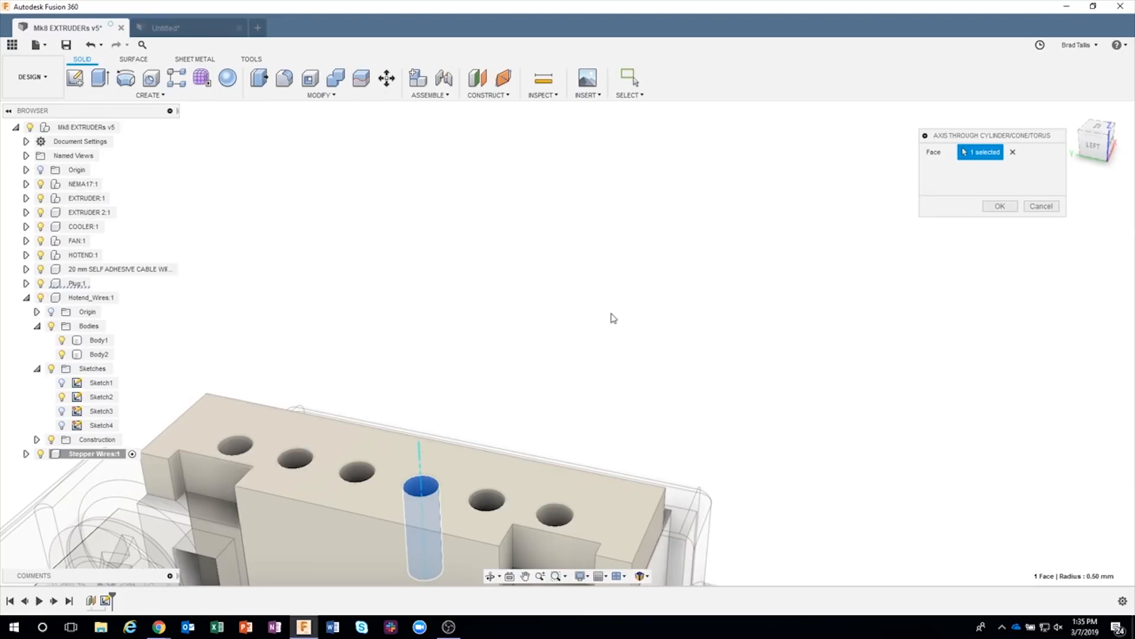
click(994, 207)
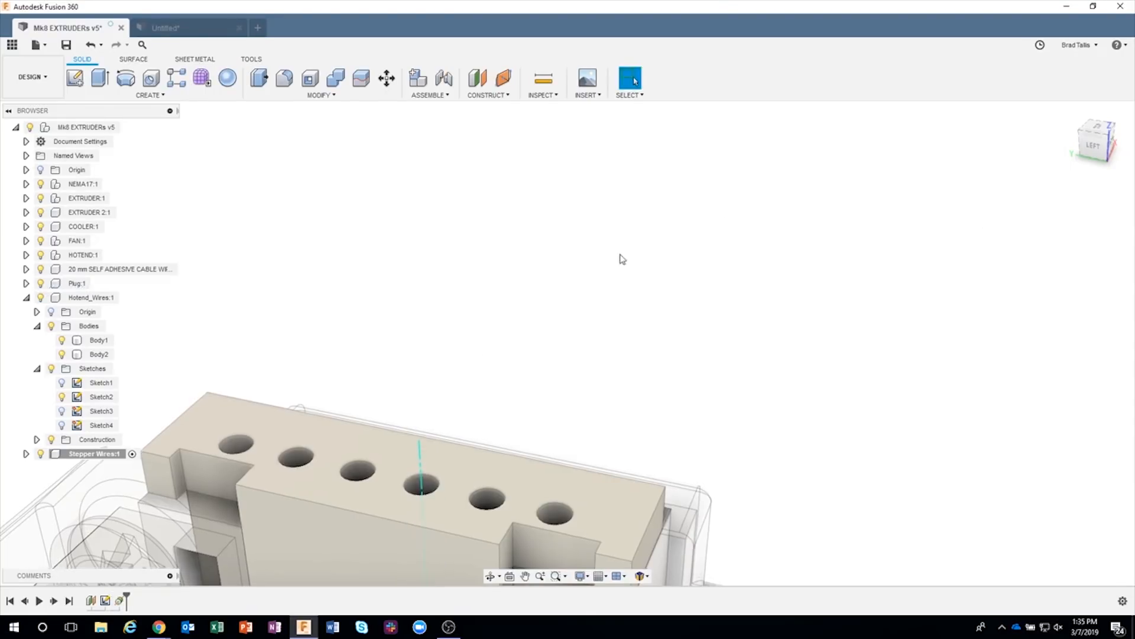
Step: Create a construction plane at 90 degrees through the hole axis and enlarge it to span all six plug holes
shift+middle_drag(621, 256, 490, 124)
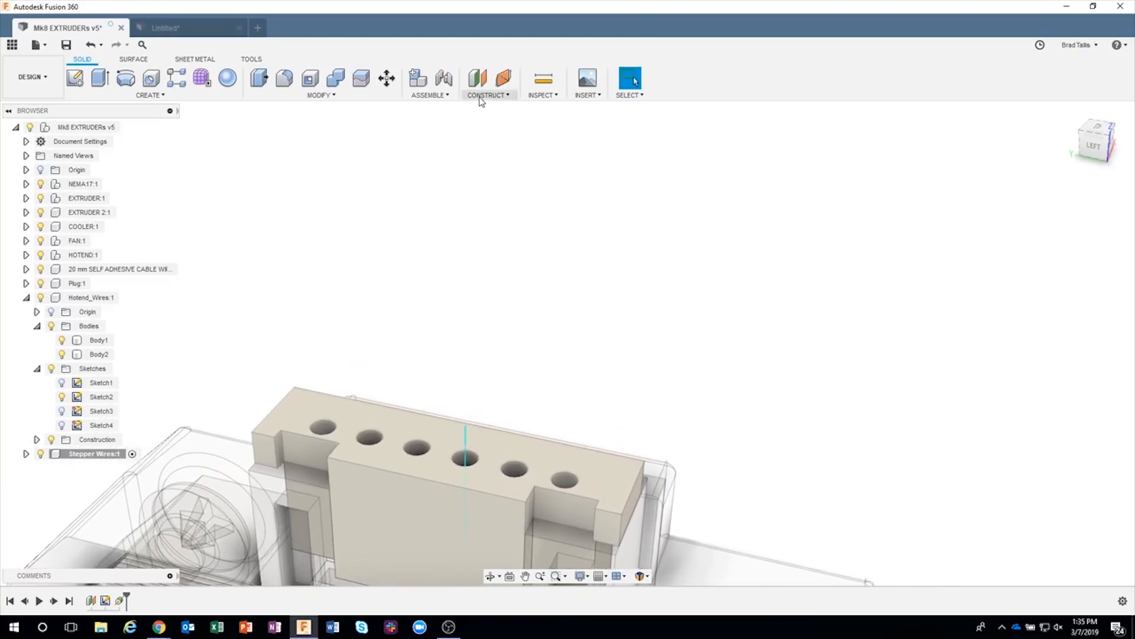
click(485, 94)
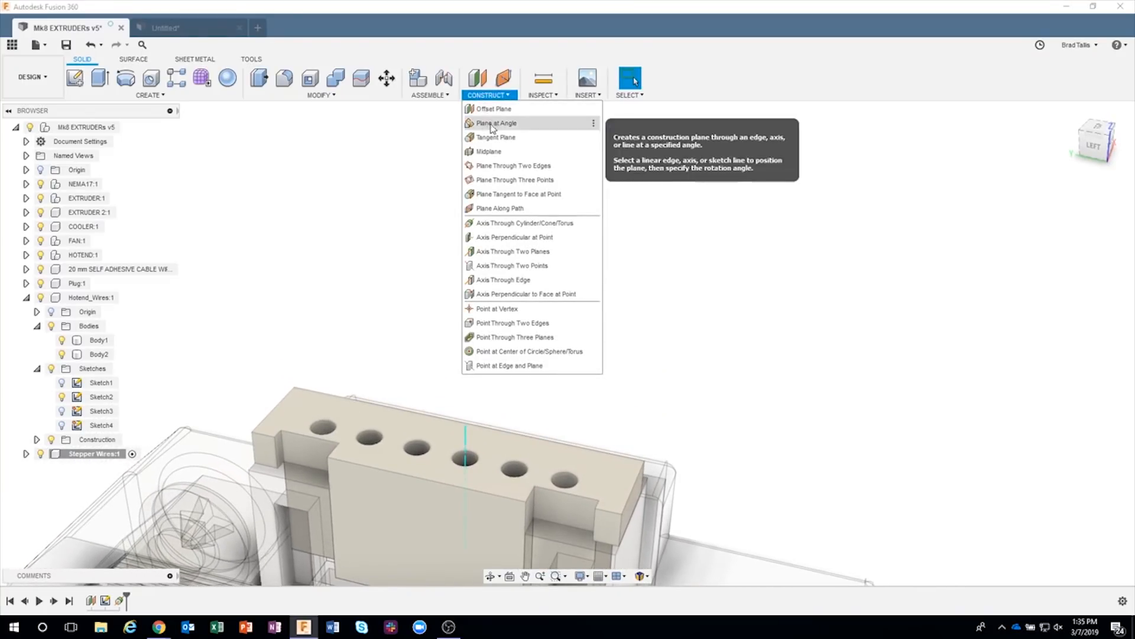
click(497, 123)
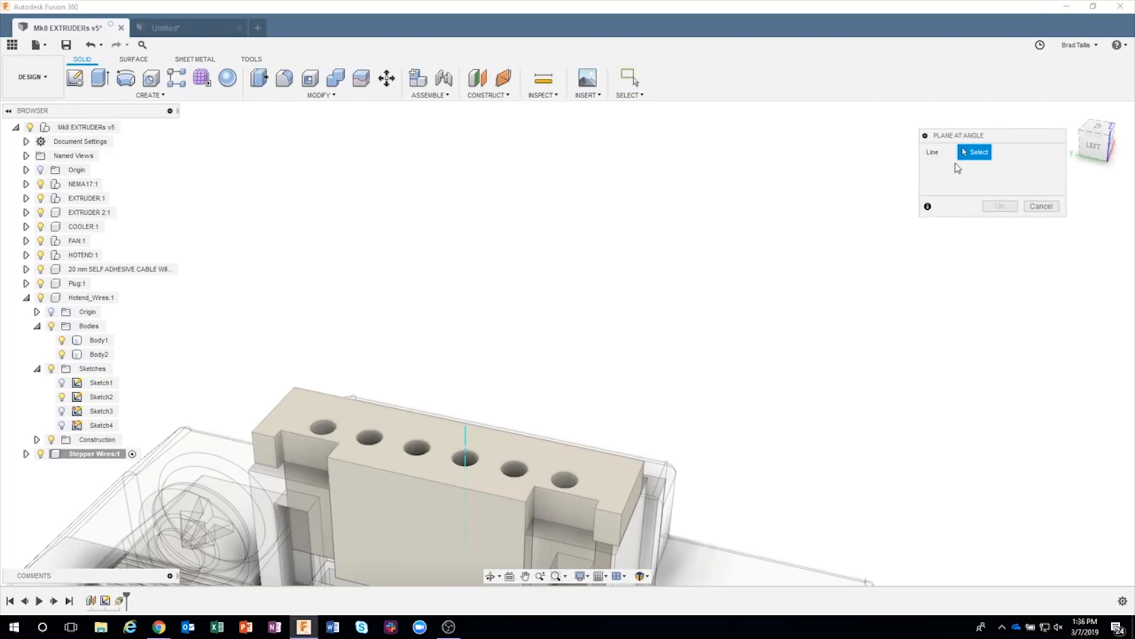
click(466, 439)
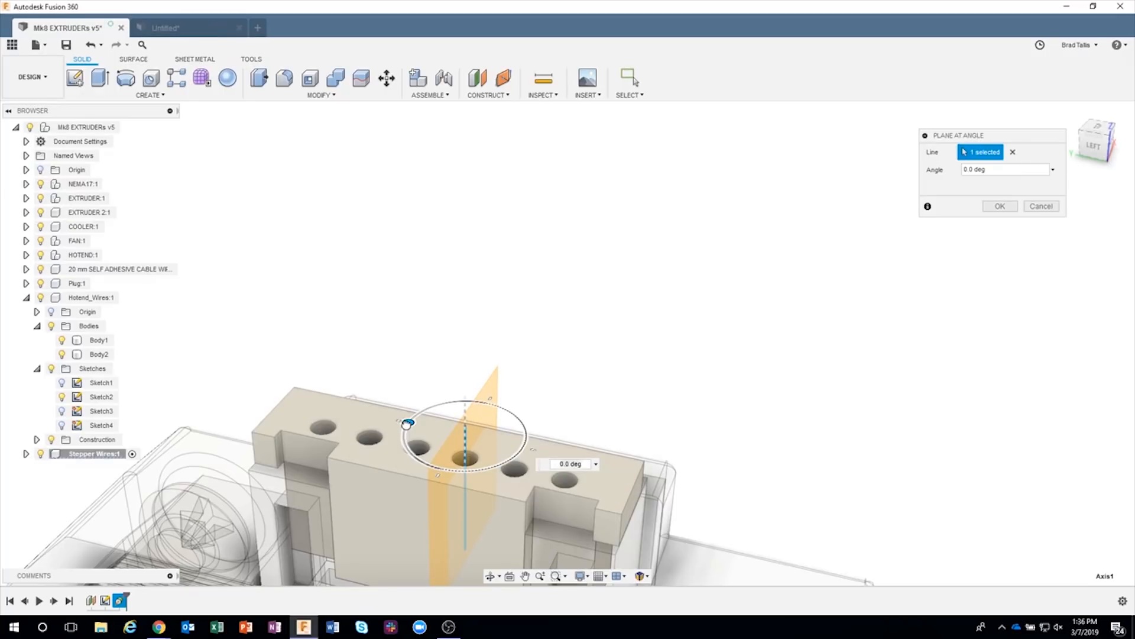
drag(408, 423, 483, 401)
shift+middle_drag(609, 384, 849, 253)
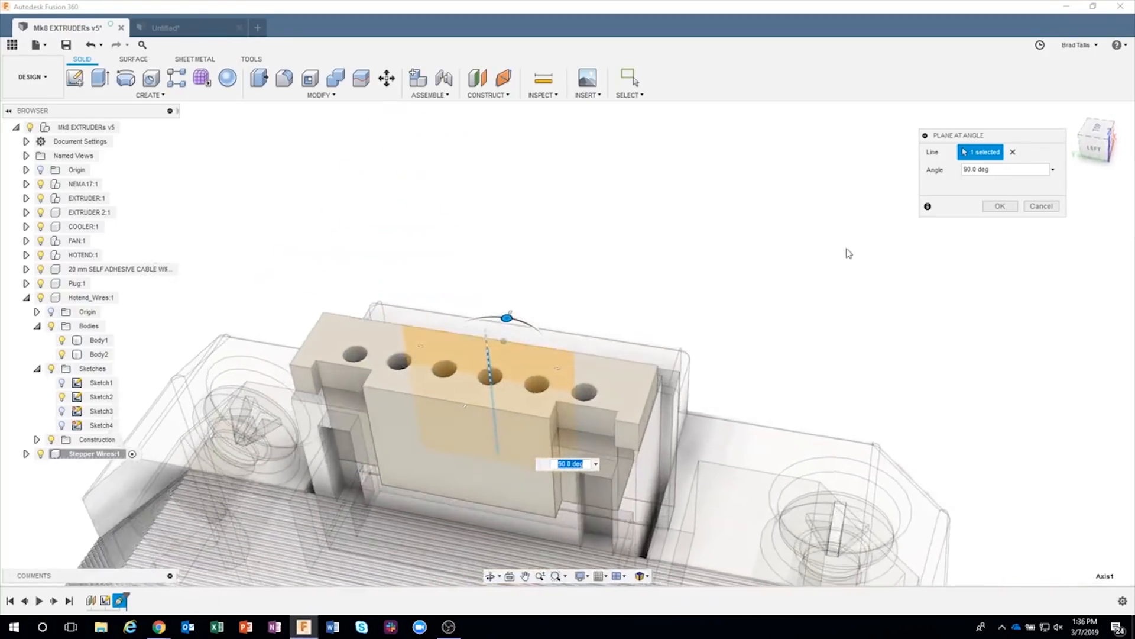
click(1000, 206)
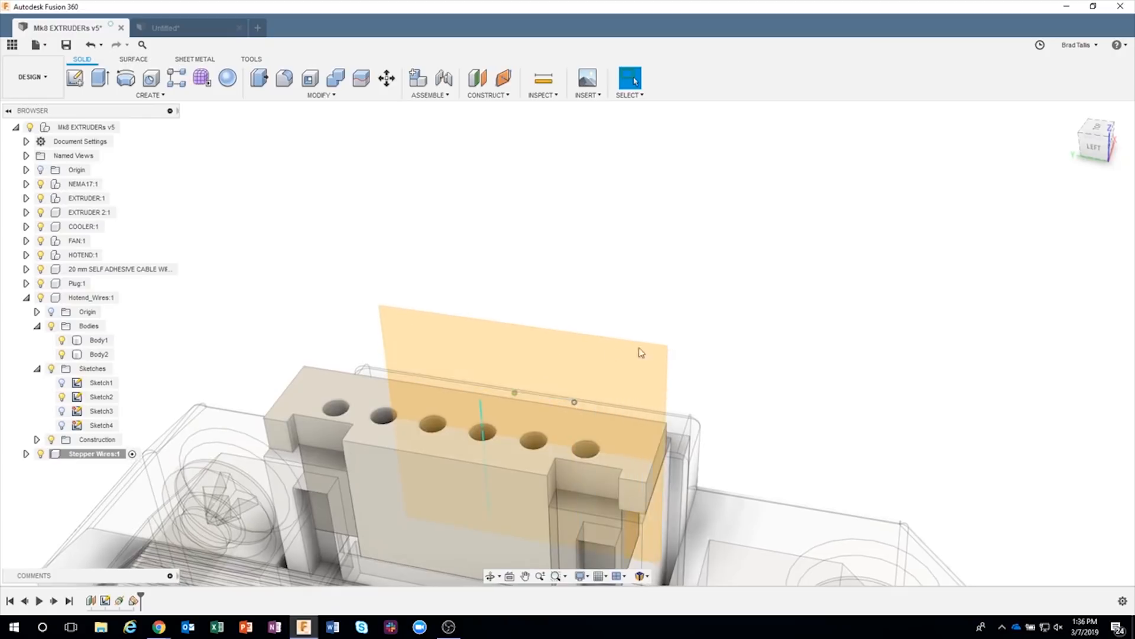
drag(373, 308, 277, 280)
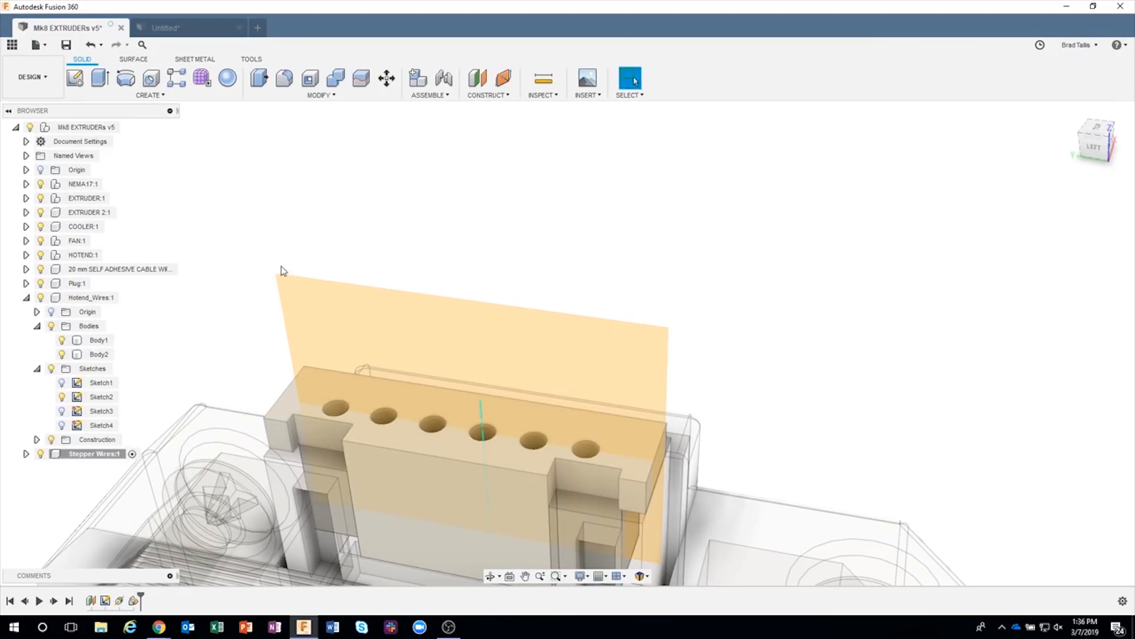
Step: Create a sketch on the vertical construction plane running through the plug's holes
scroll(381, 248, up, 5)
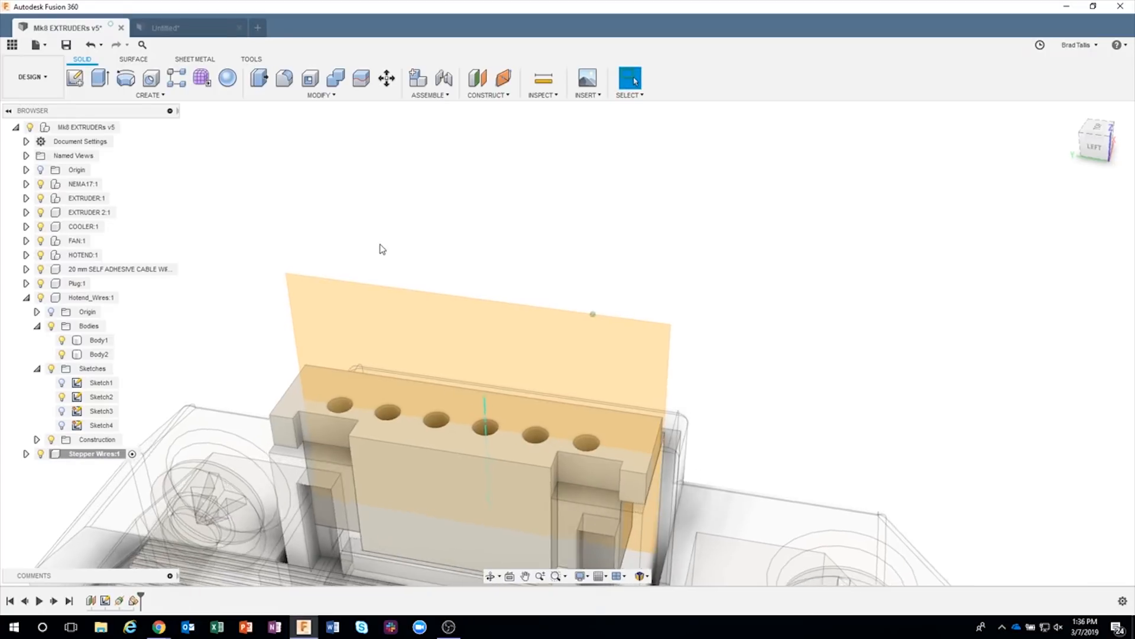
scroll(382, 249, up, 1)
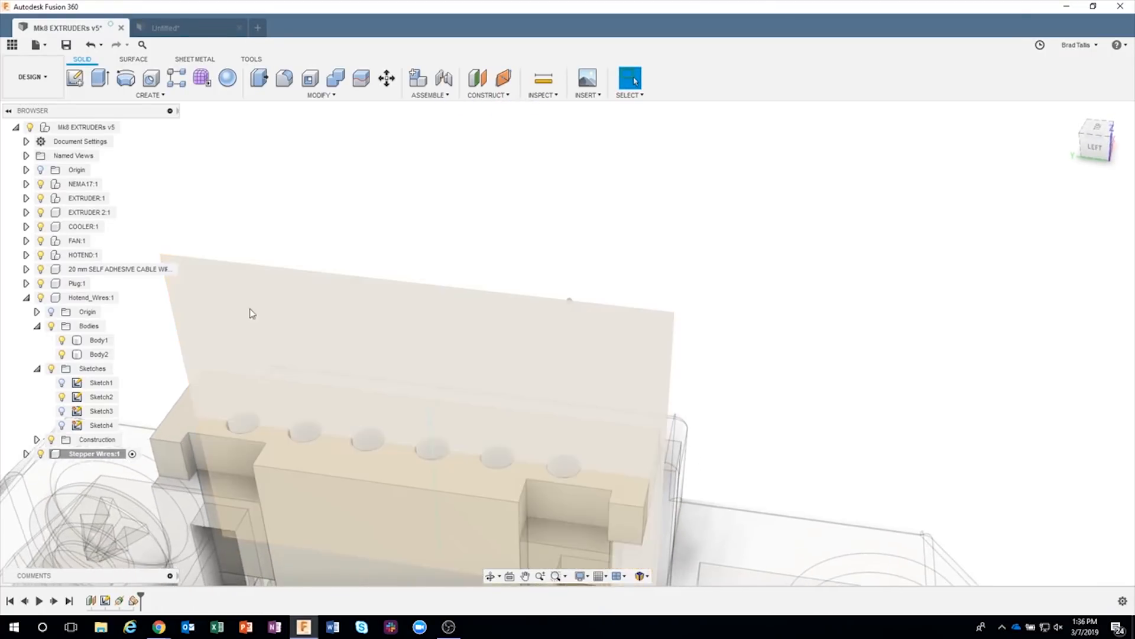
middle_drag(567, 231, 632, 274)
click(484, 297)
right_click(482, 301)
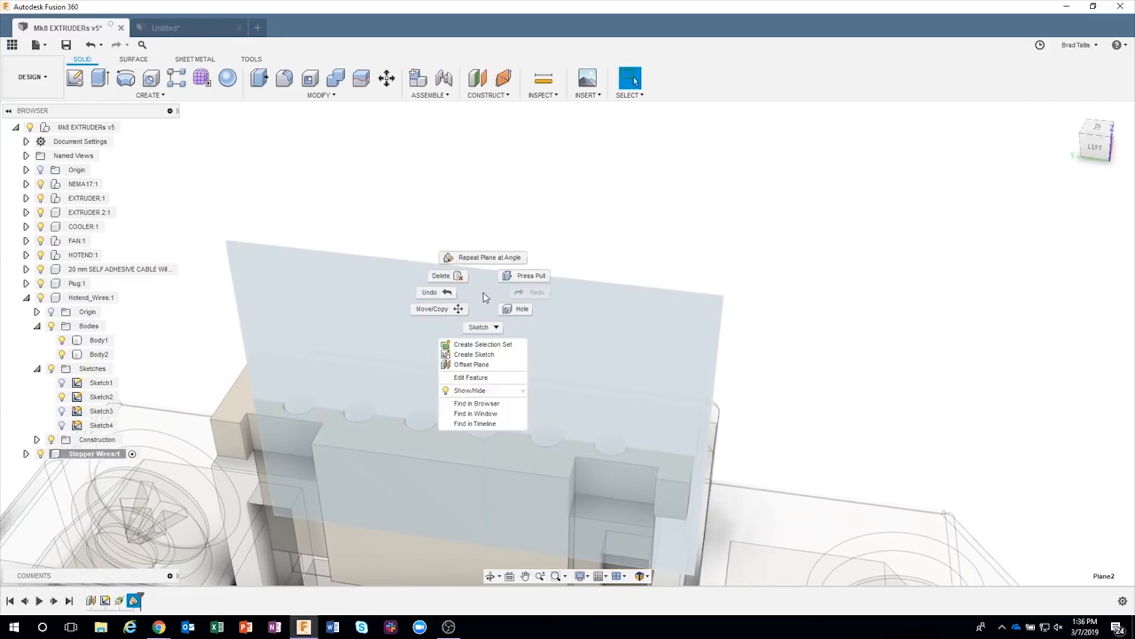
click(480, 355)
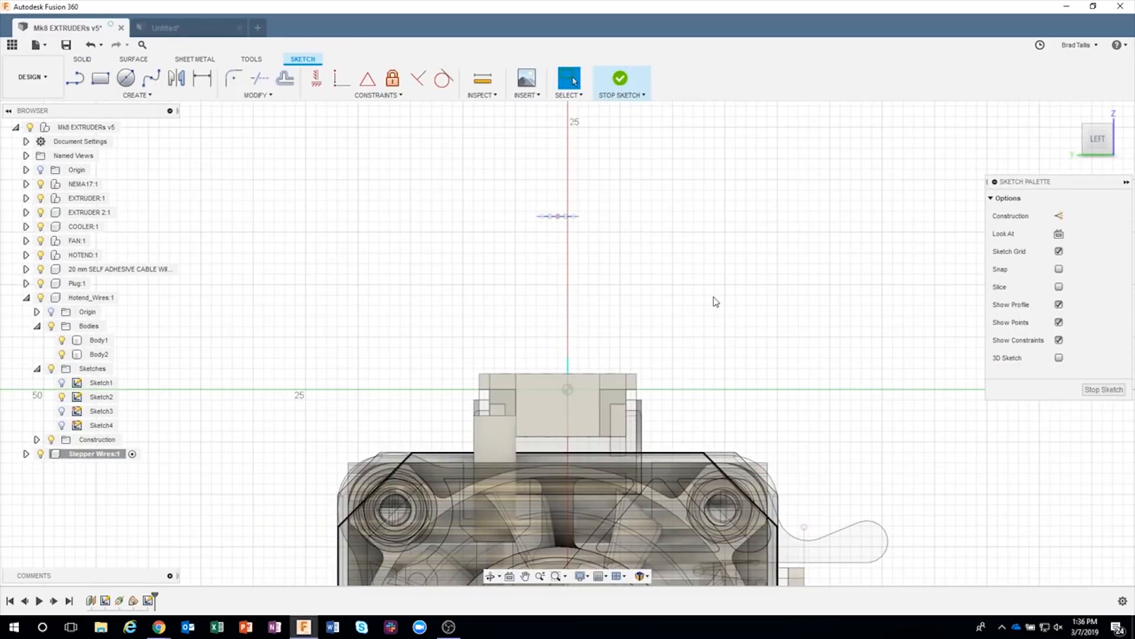
Step: Project the circular edges of all six plug holes into the vertical sketch with the projection link kept on
scroll(698, 305, up, 3)
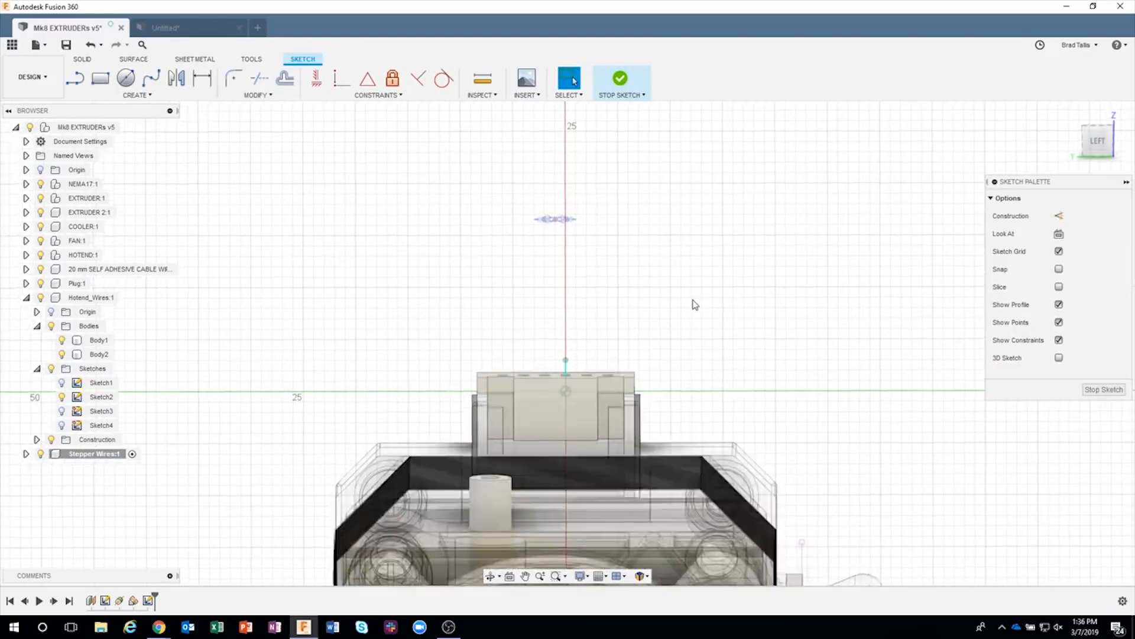
shift+middle_drag(692, 304, 437, 422)
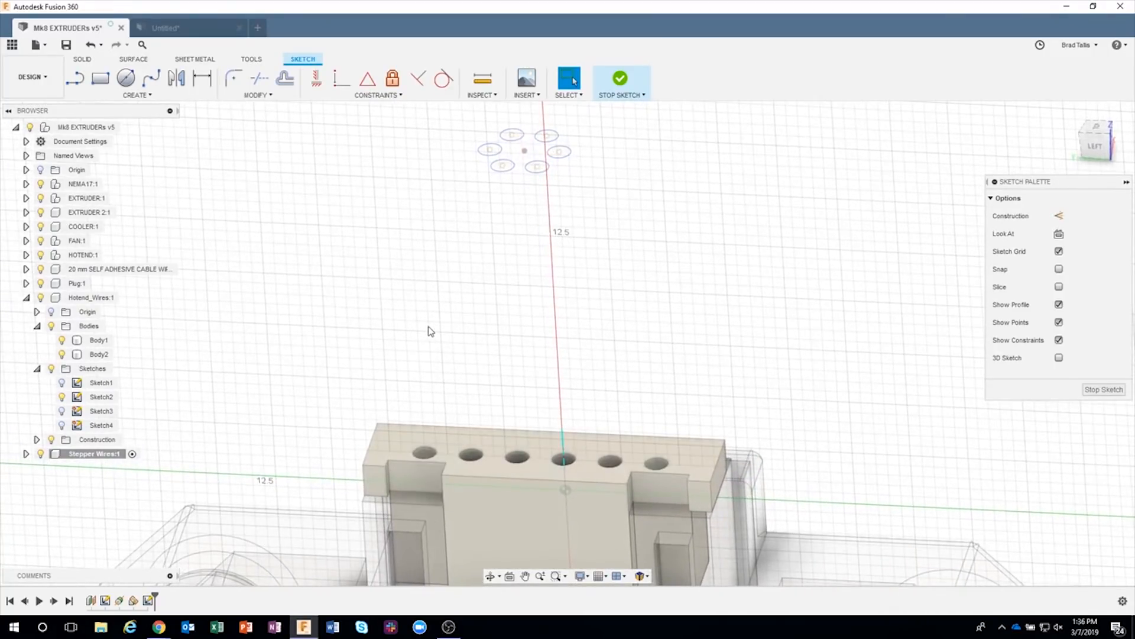
click(140, 96)
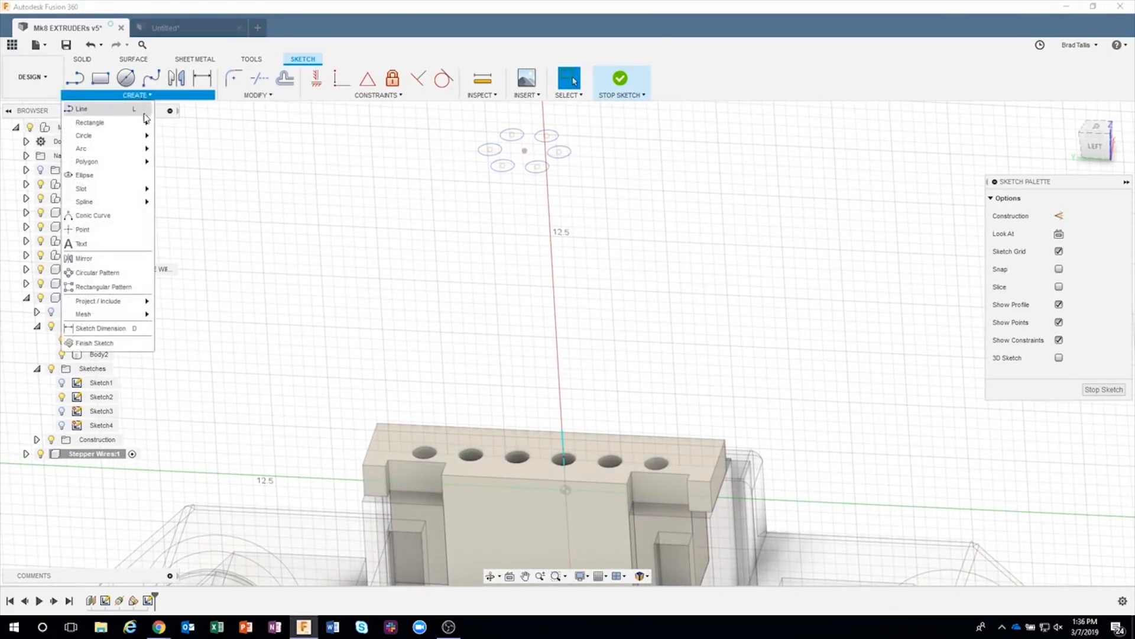
mouse_move(133, 301)
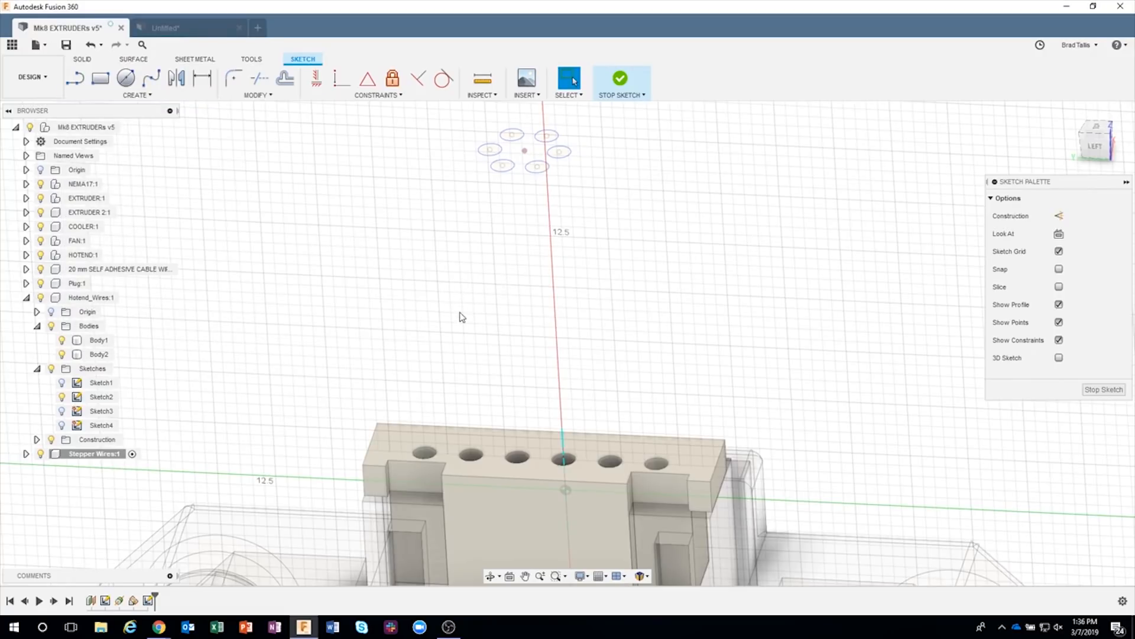
key(p)
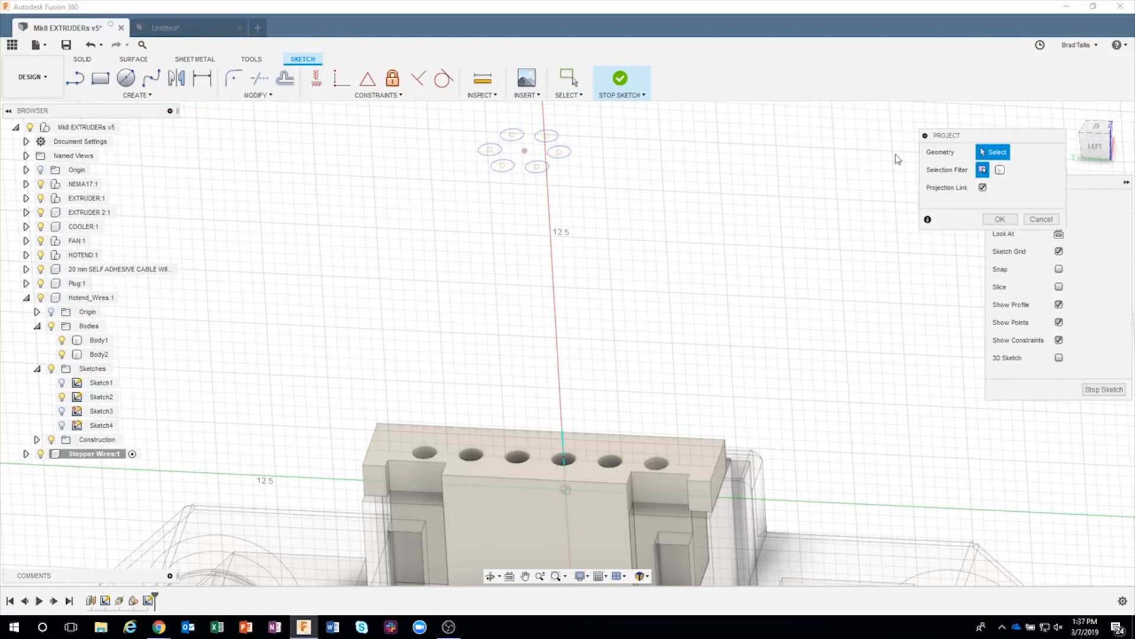
drag(970, 145, 891, 179)
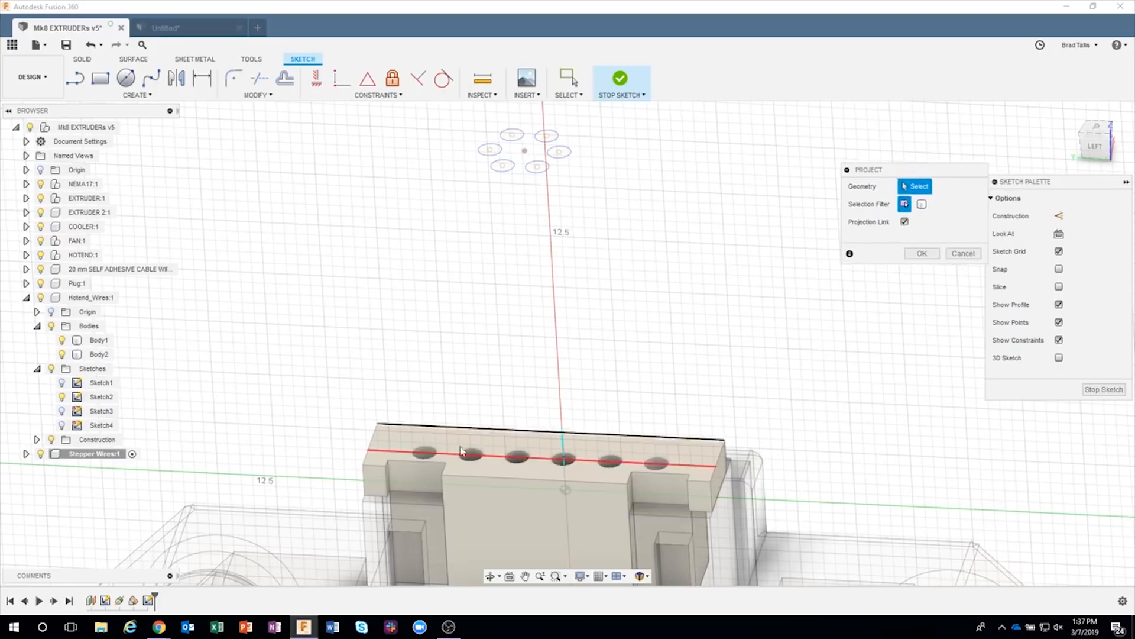
click(434, 459)
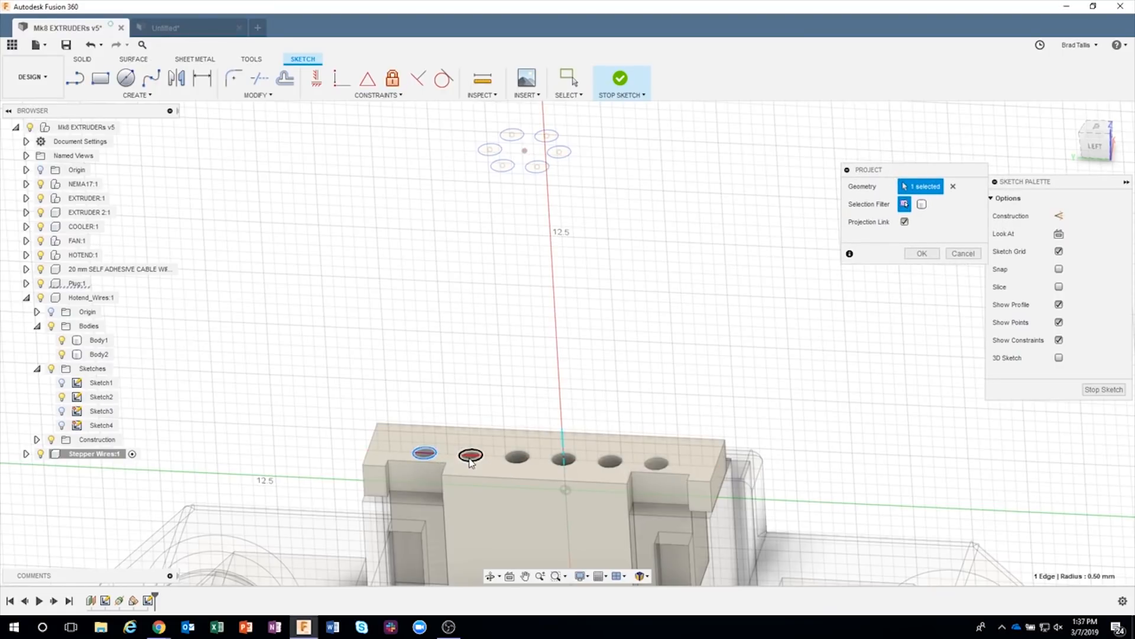
click(470, 456)
click(518, 457)
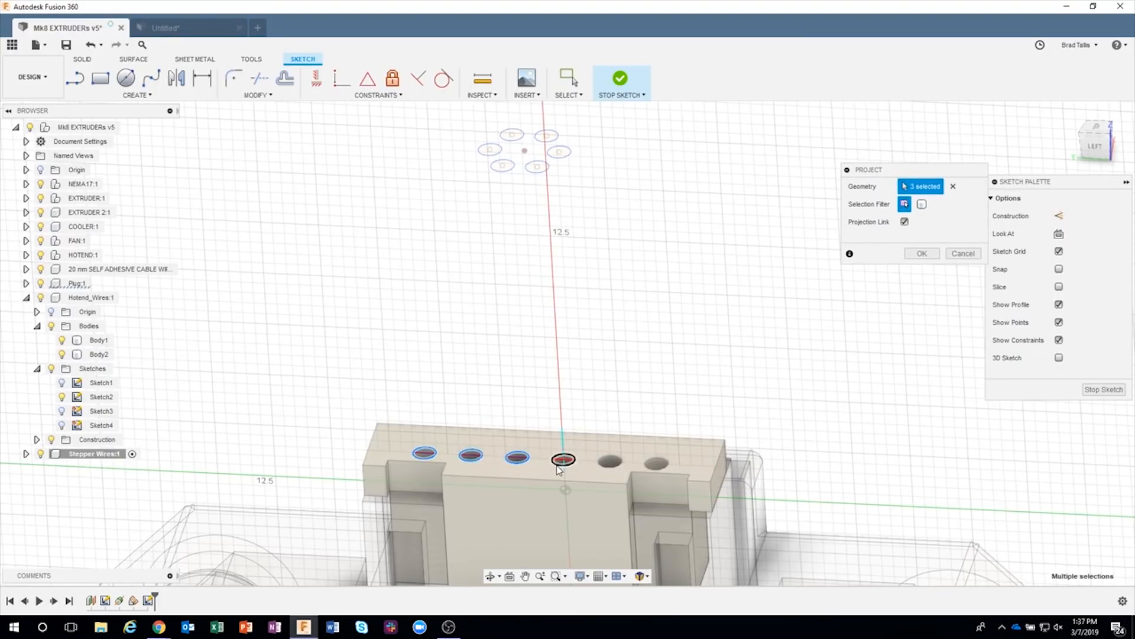
click(610, 461)
click(655, 463)
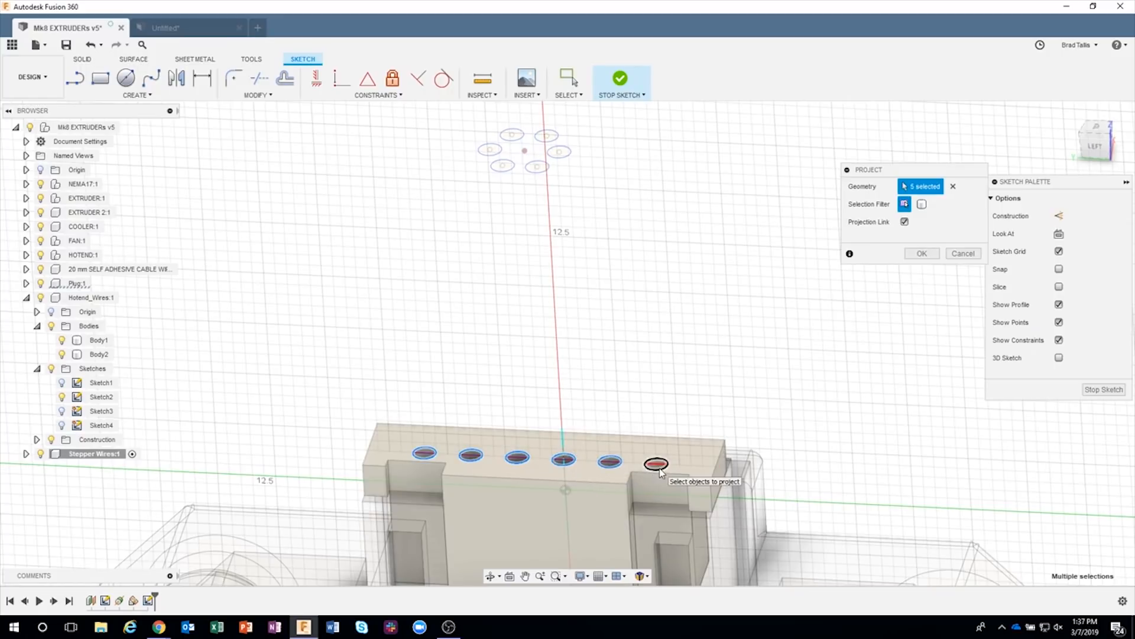
scroll(471, 385, up, 5)
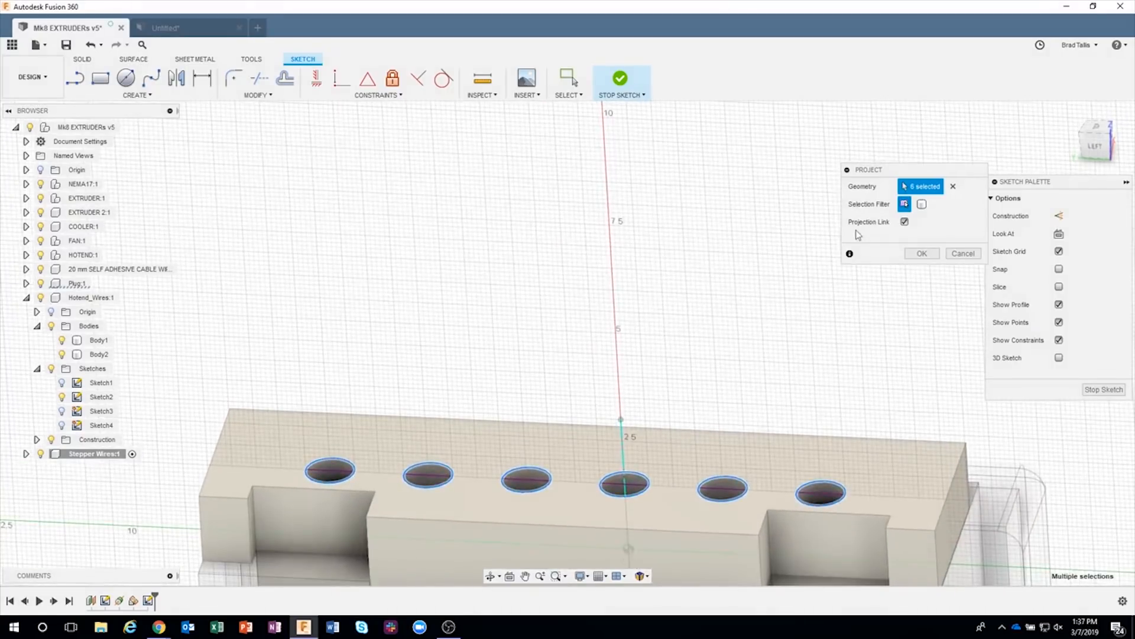
click(936, 255)
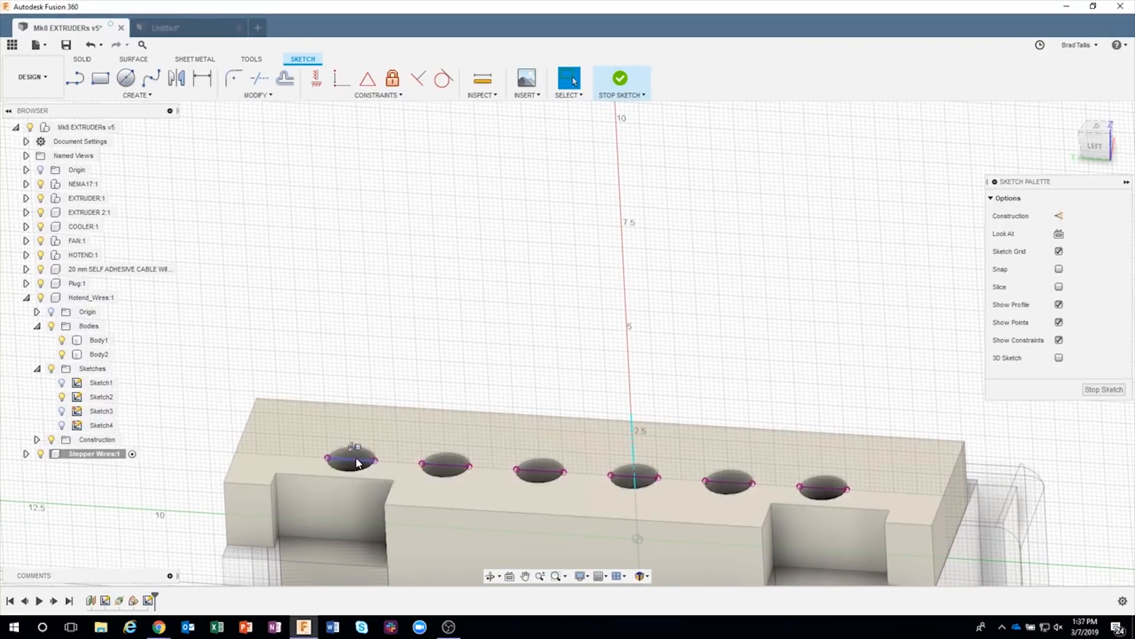
Step: Draw a three-point fit point spline from the centre of the plug's first hole, curving up to just below the circle bundle
scroll(485, 320, down, 3)
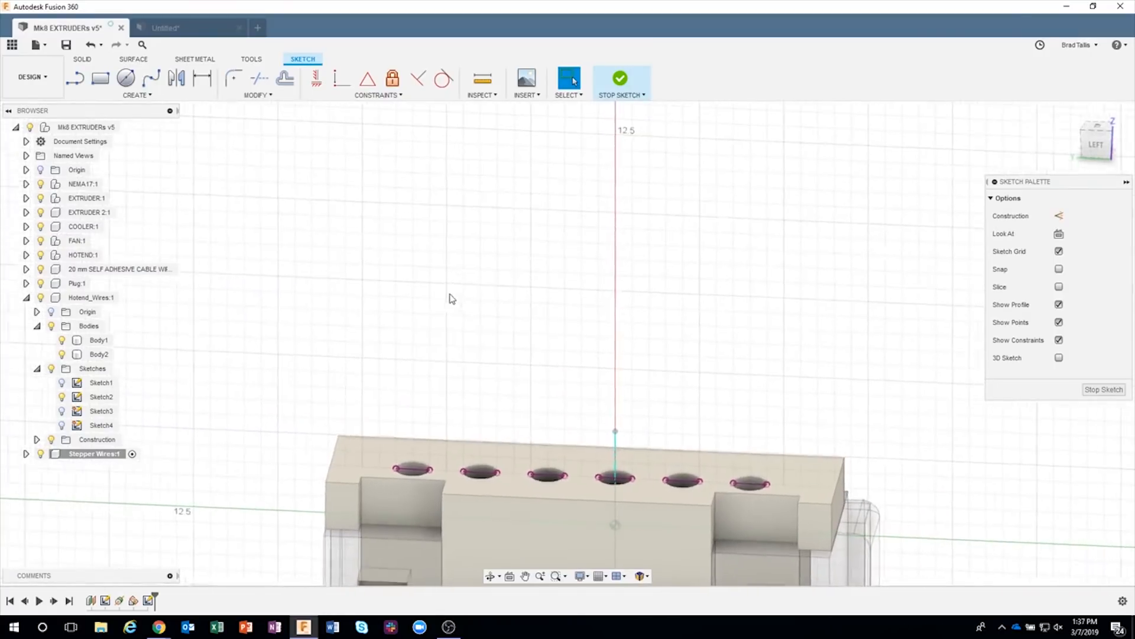
scroll(432, 275, down, 3)
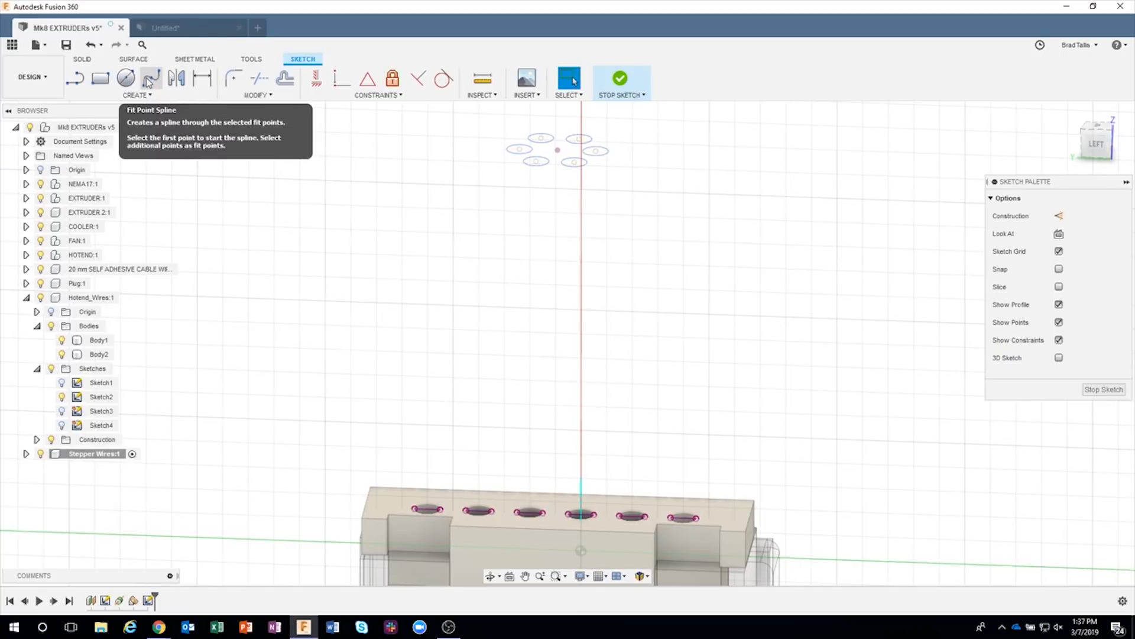
click(150, 82)
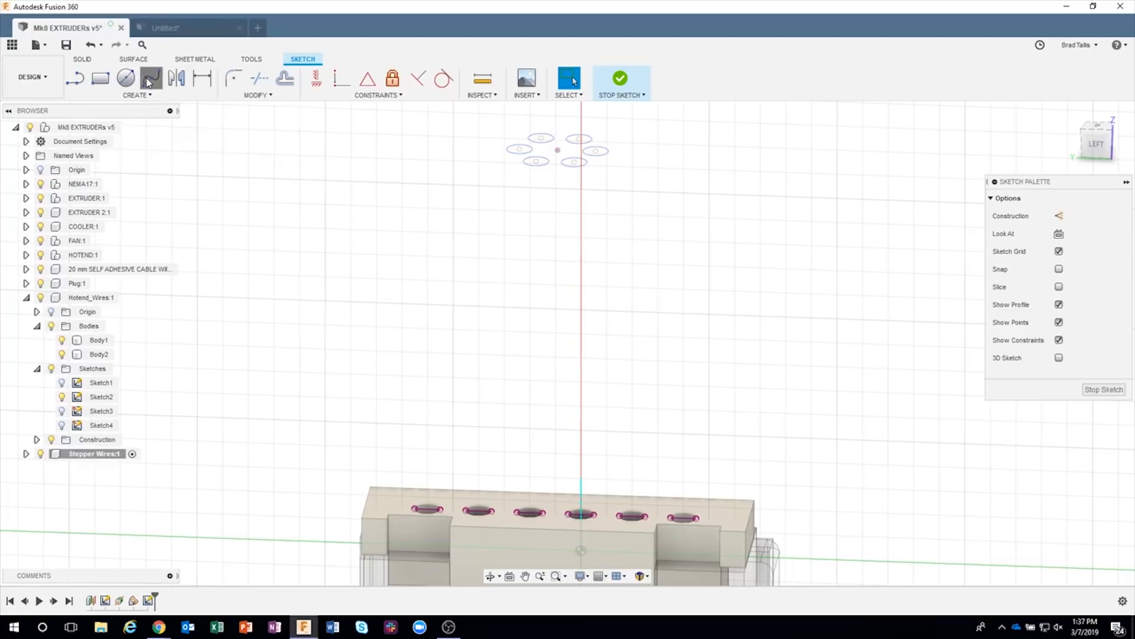
scroll(471, 292, up, 3)
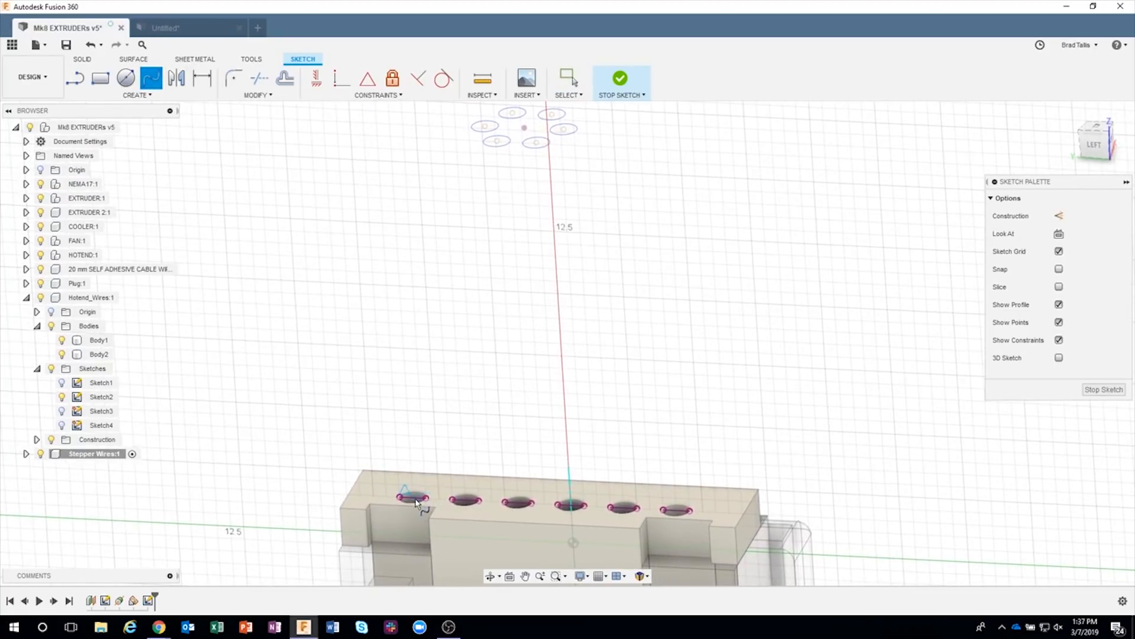
scroll(416, 504, up, 2)
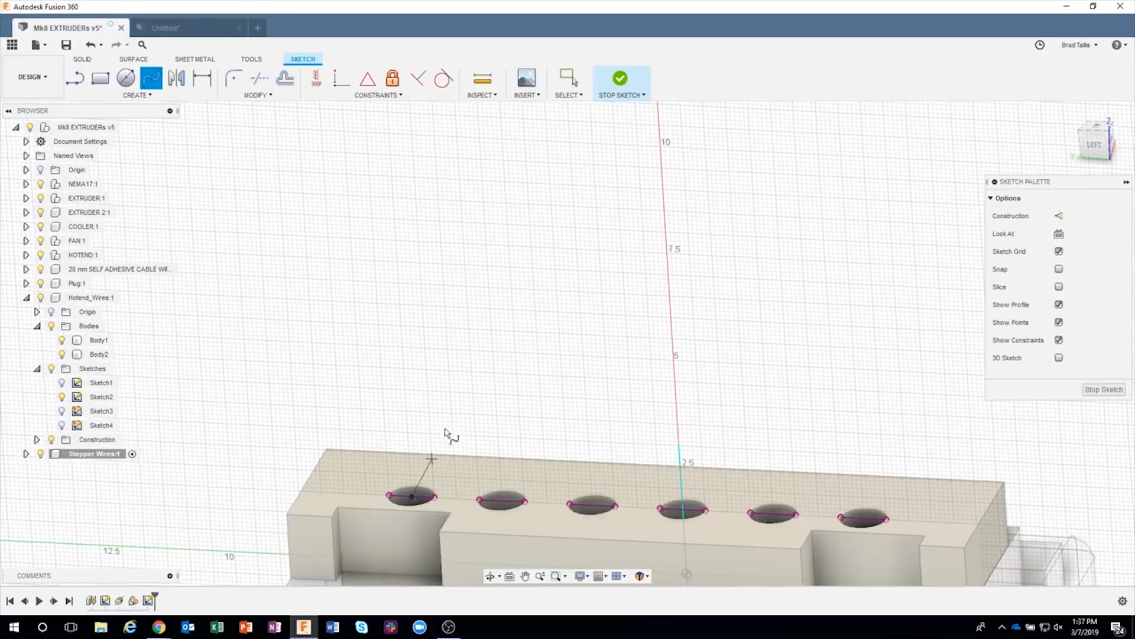
click(461, 378)
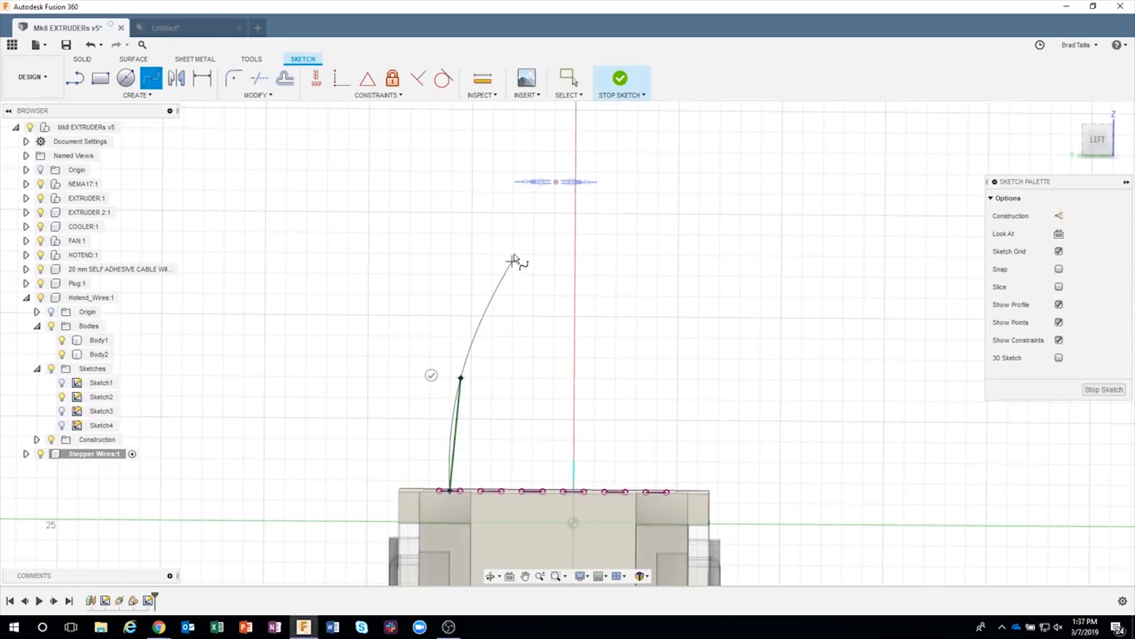
click(525, 211)
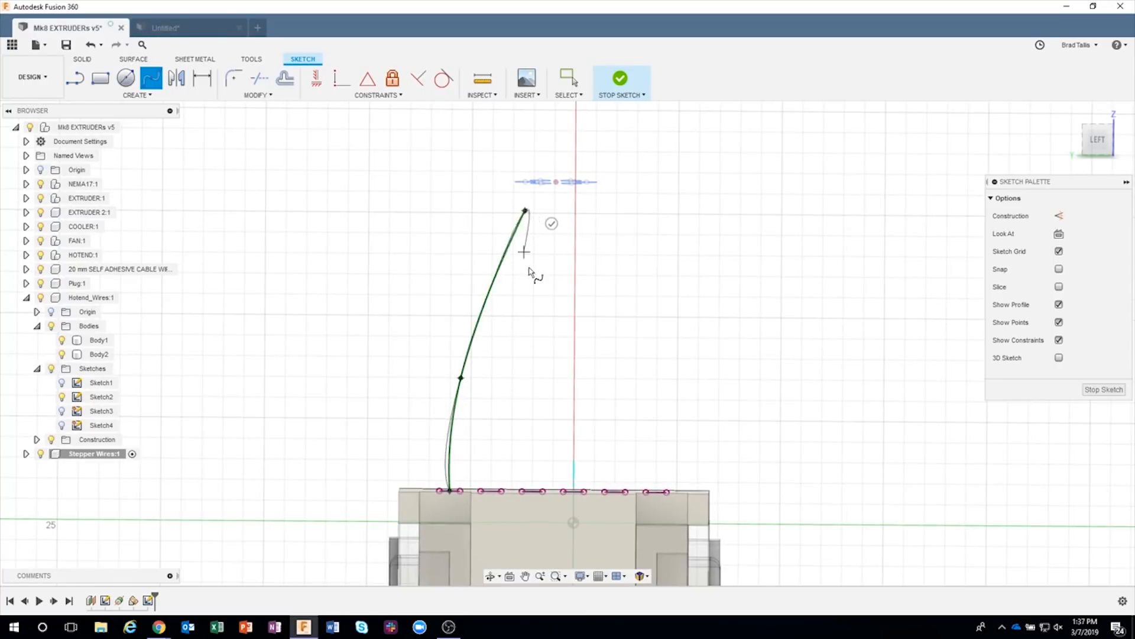
click(551, 223)
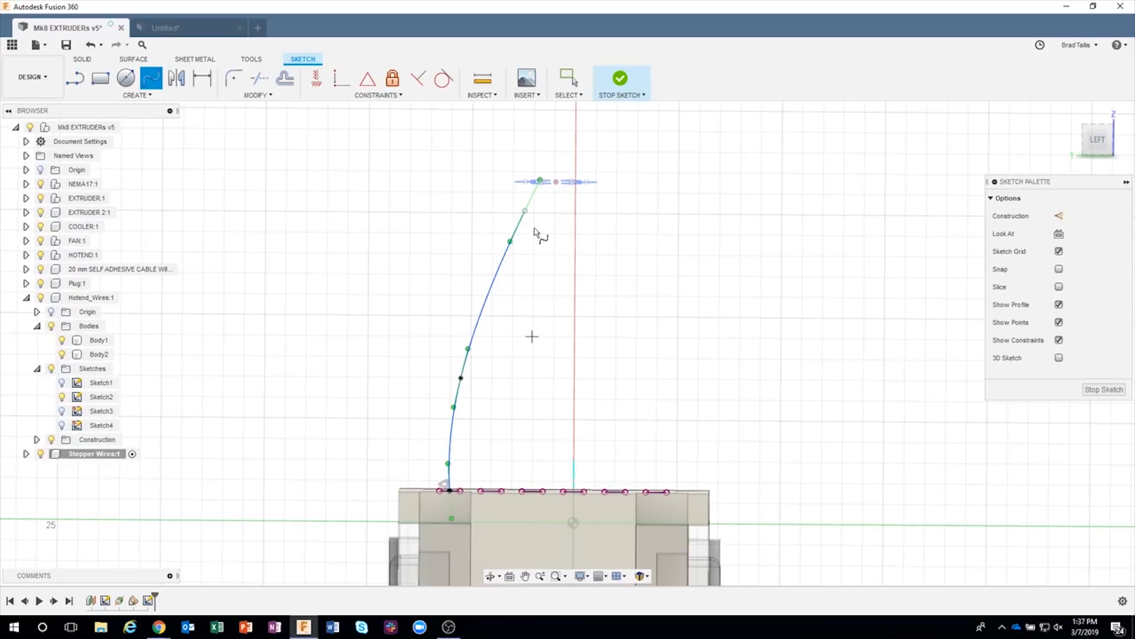
Step: Draw three-point fit point splines from the centres of the second and third plug holes up toward the circle bundle
shift+middle_drag(546, 374, 470, 500)
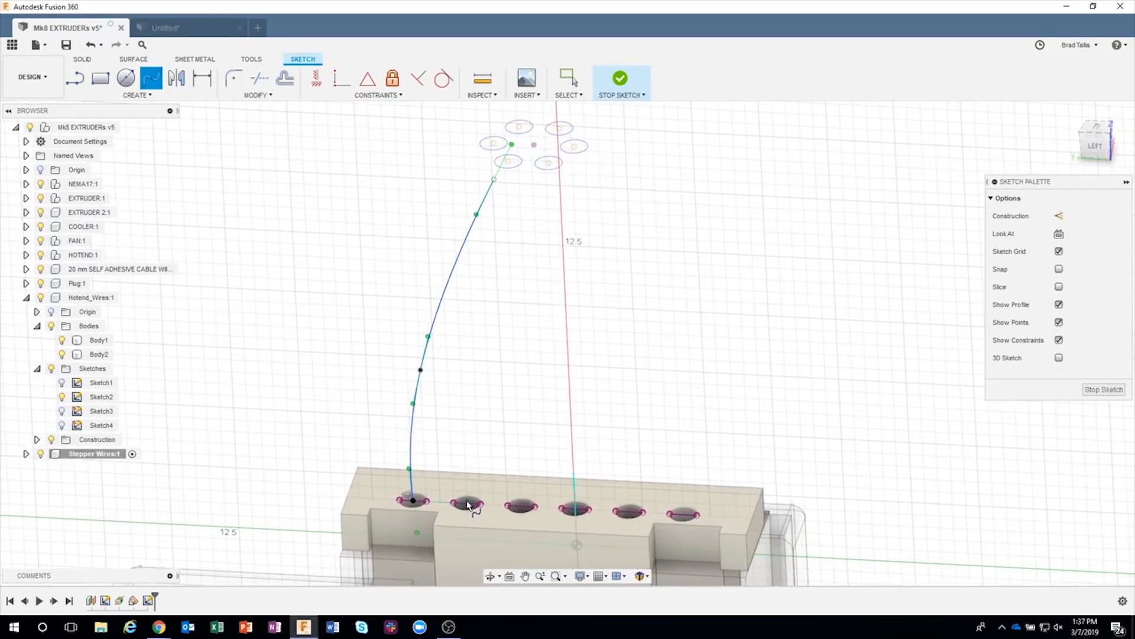
click(483, 390)
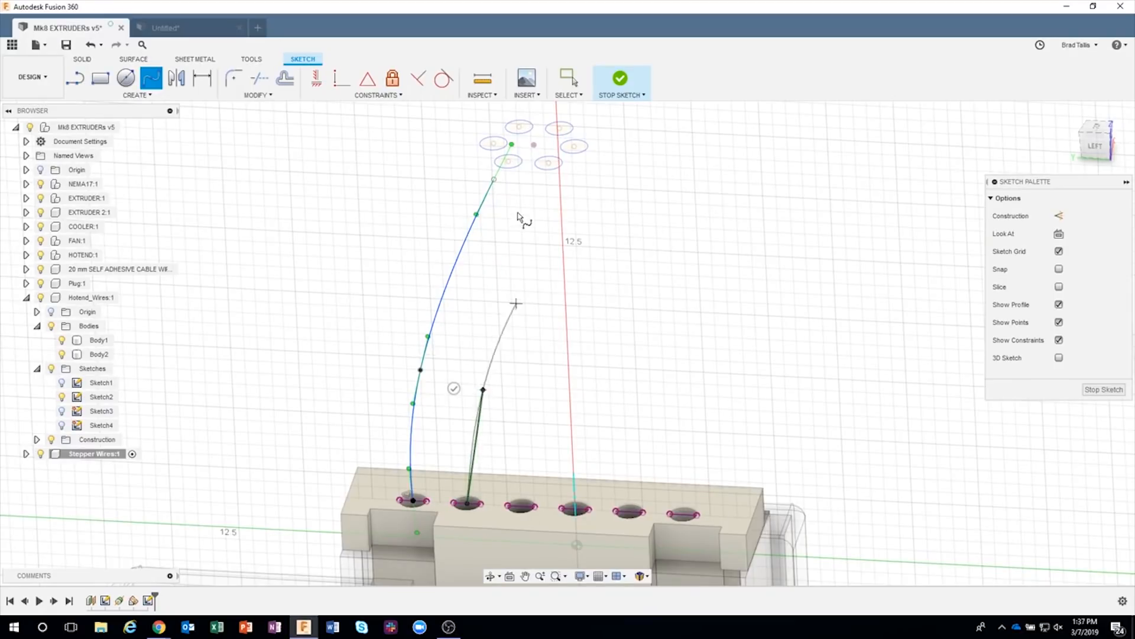
click(523, 194)
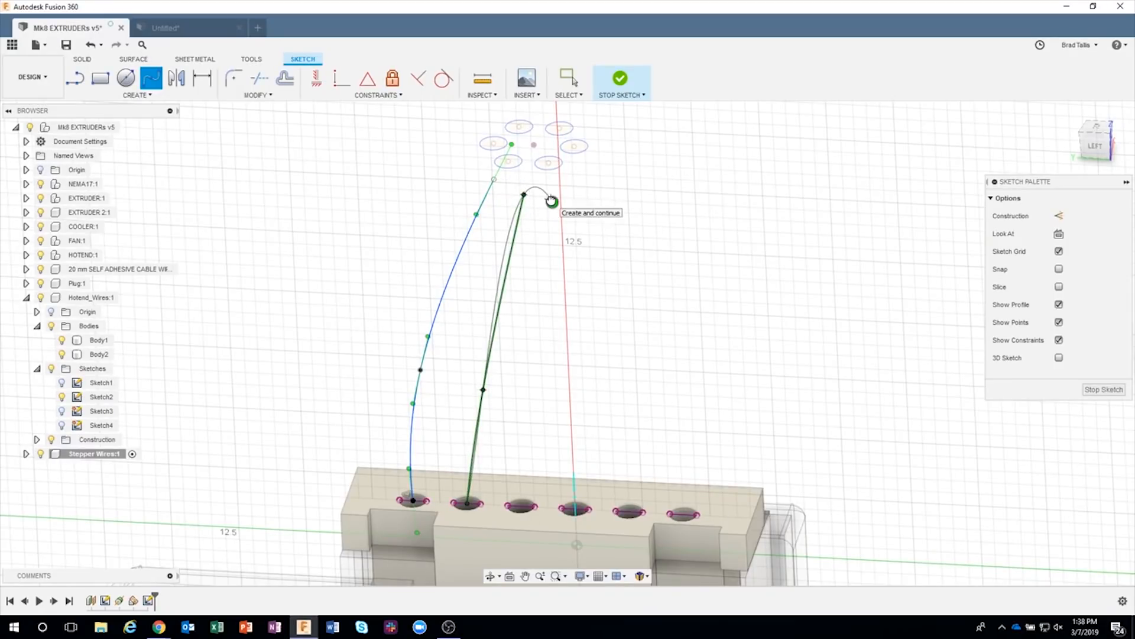
click(551, 201)
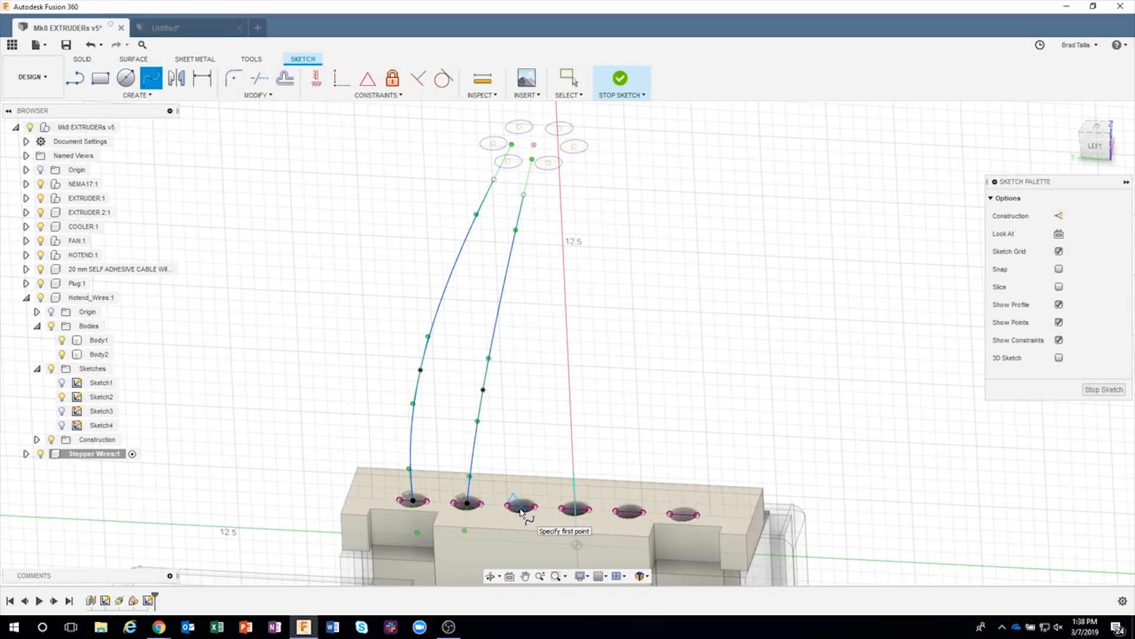
click(550, 408)
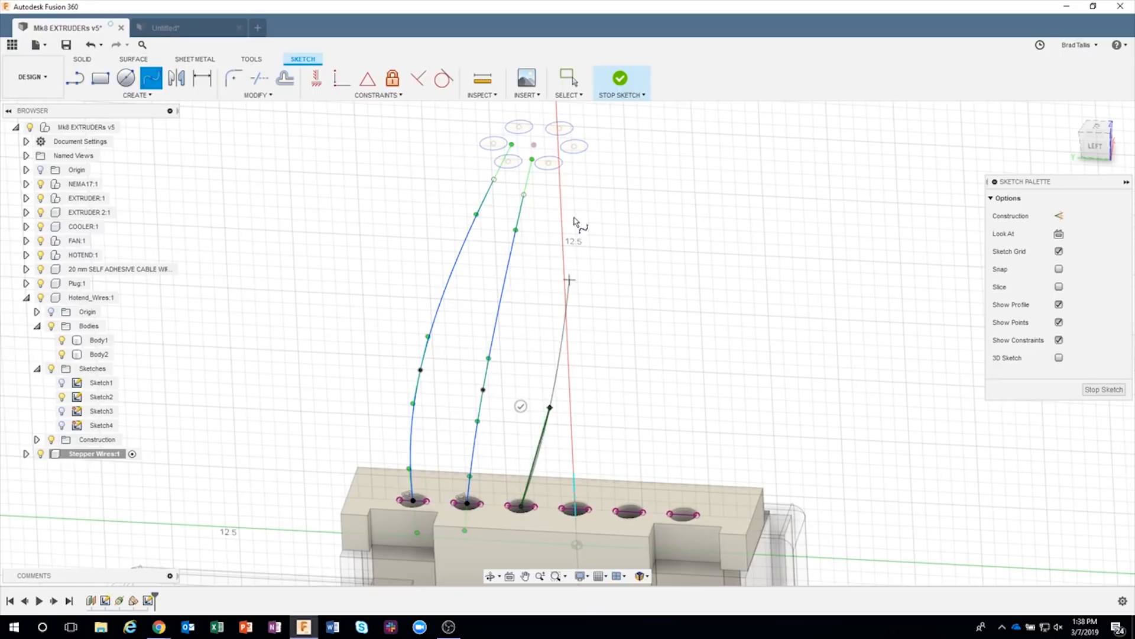
click(553, 187)
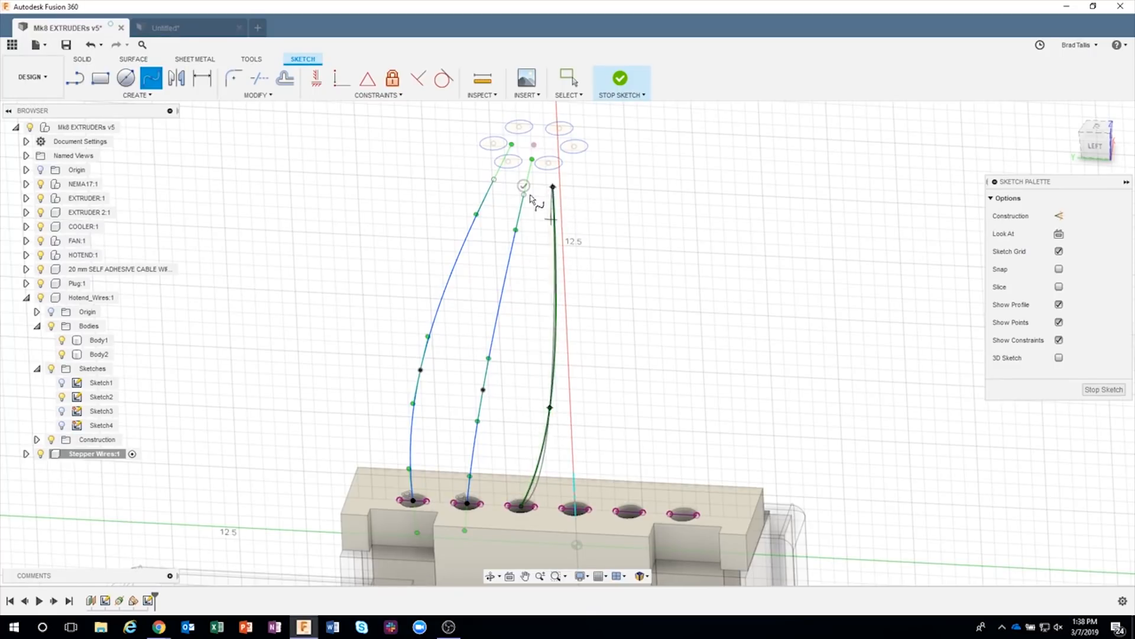
click(523, 186)
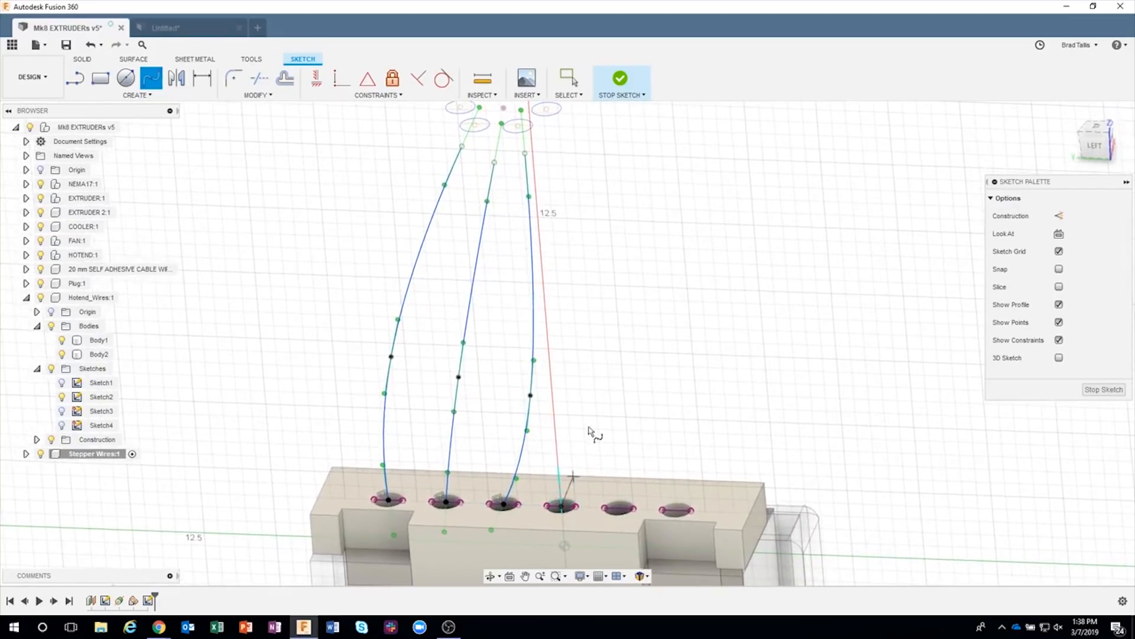
Step: Draw three-point fit point splines from the fourth and fifth plug hole centres, bending inward toward the circle bundle
click(586, 376)
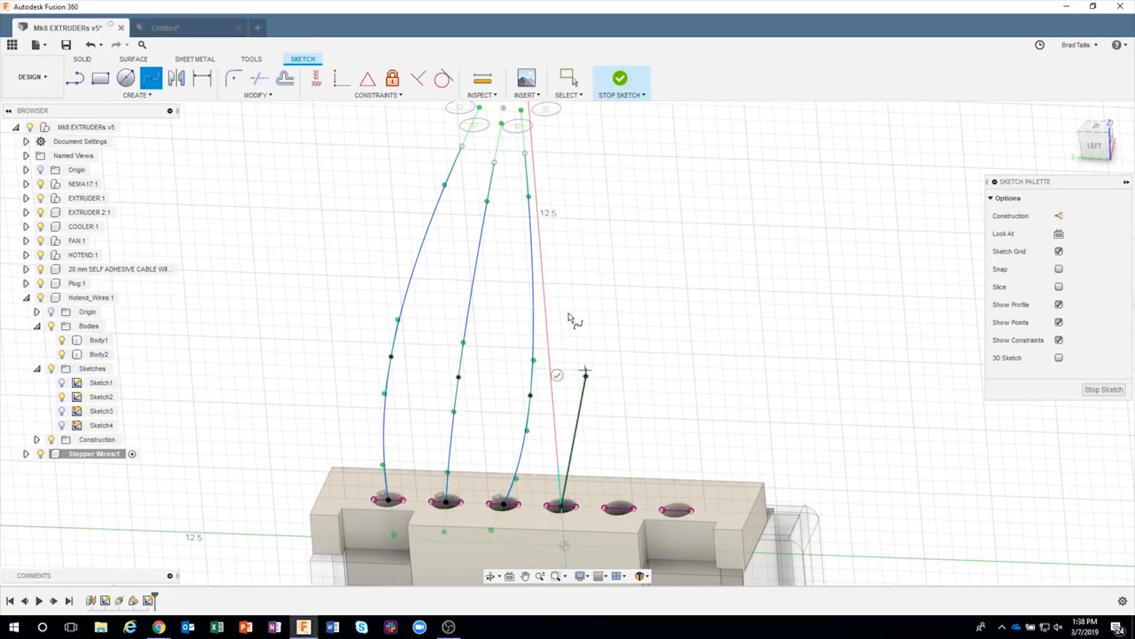
click(562, 192)
click(534, 193)
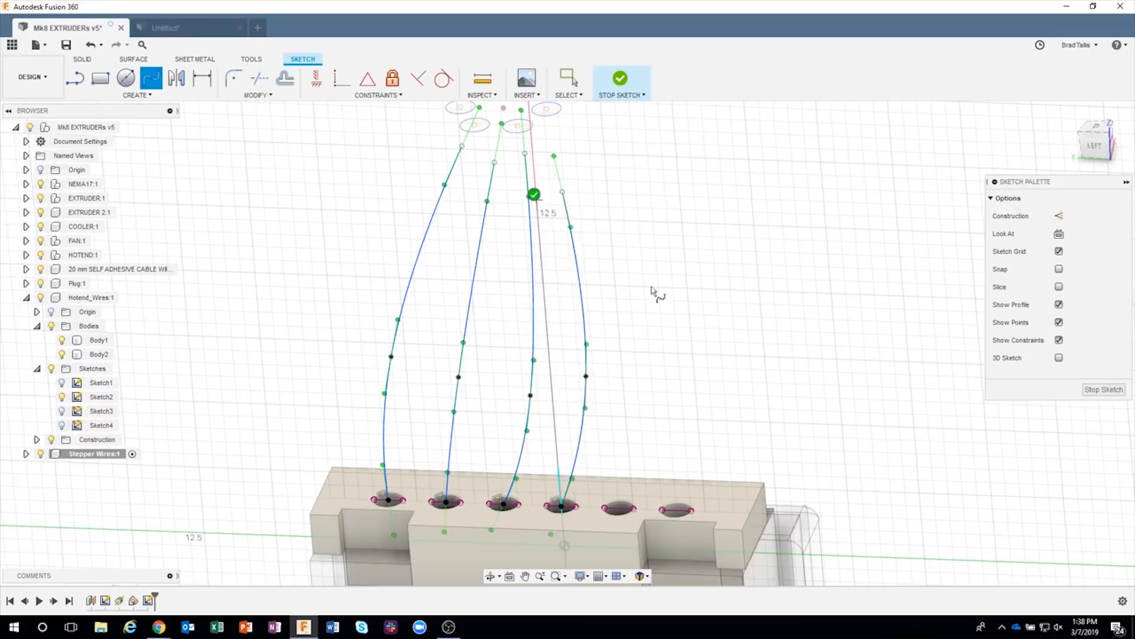
click(619, 508)
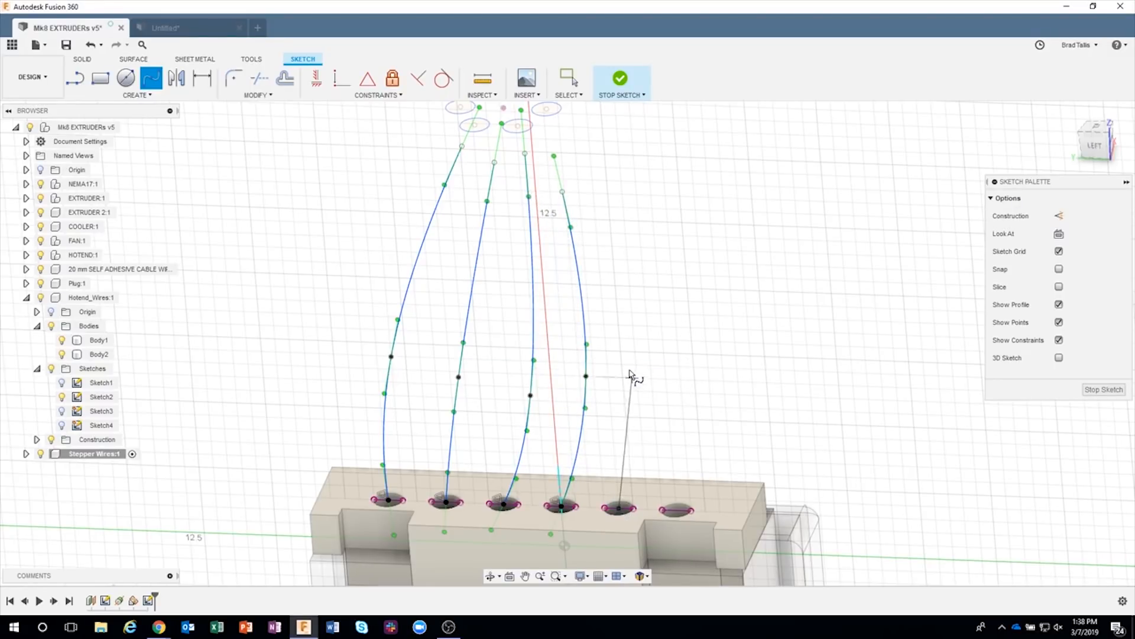
click(630, 392)
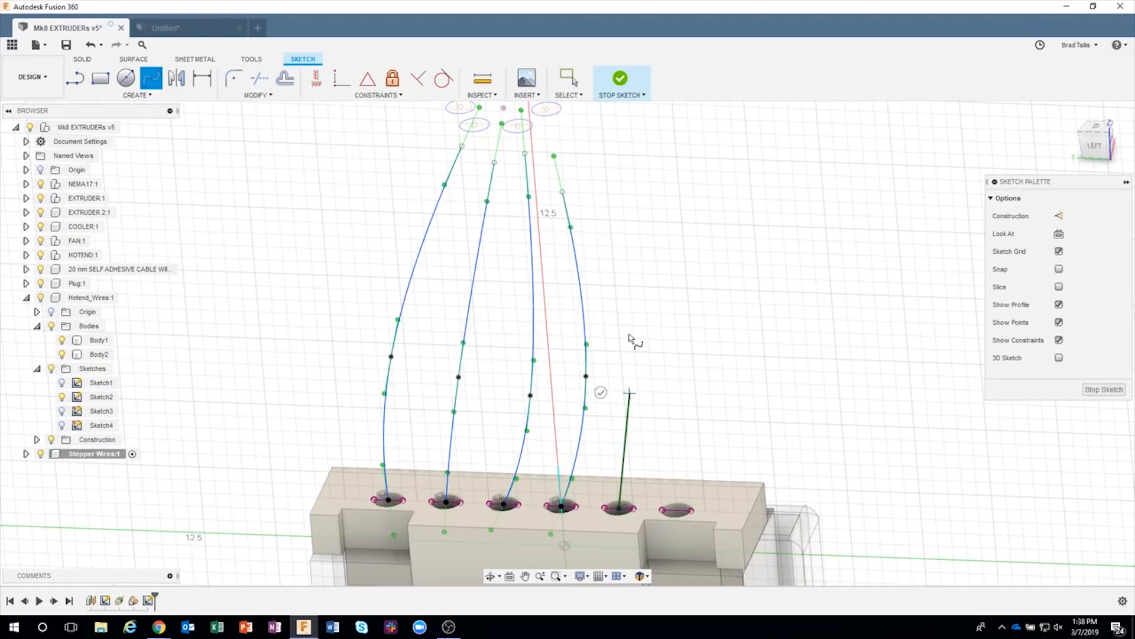
click(593, 190)
click(565, 193)
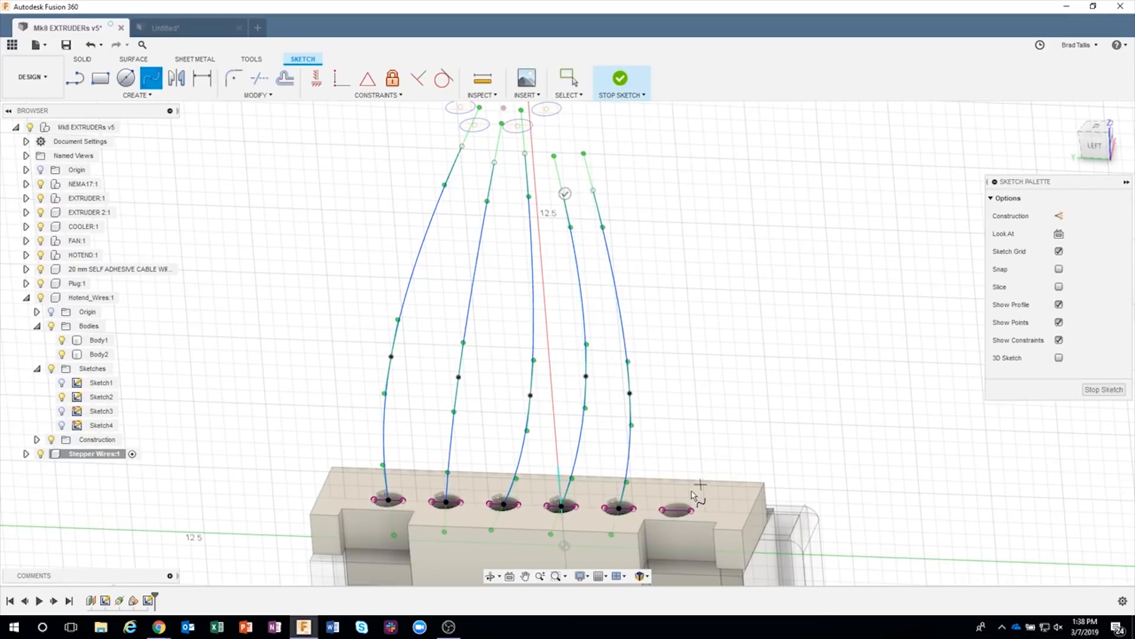
Step: Draw the last three-point spline from the sixth plug hole's centre up toward the circle bundle, and end the spline command
click(677, 506)
click(682, 411)
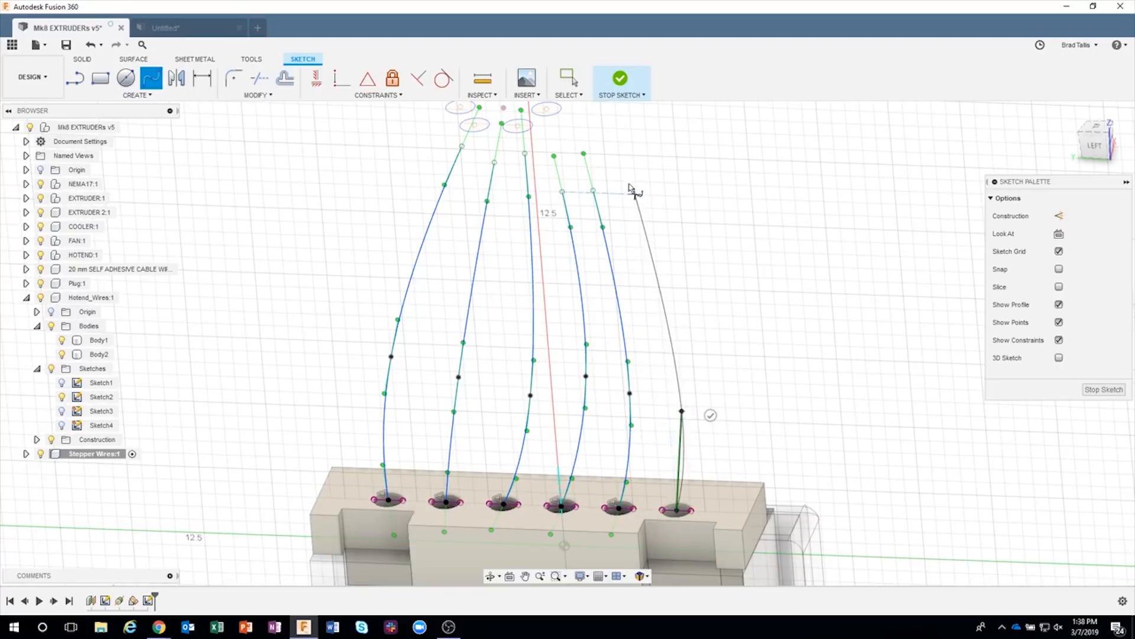
click(596, 134)
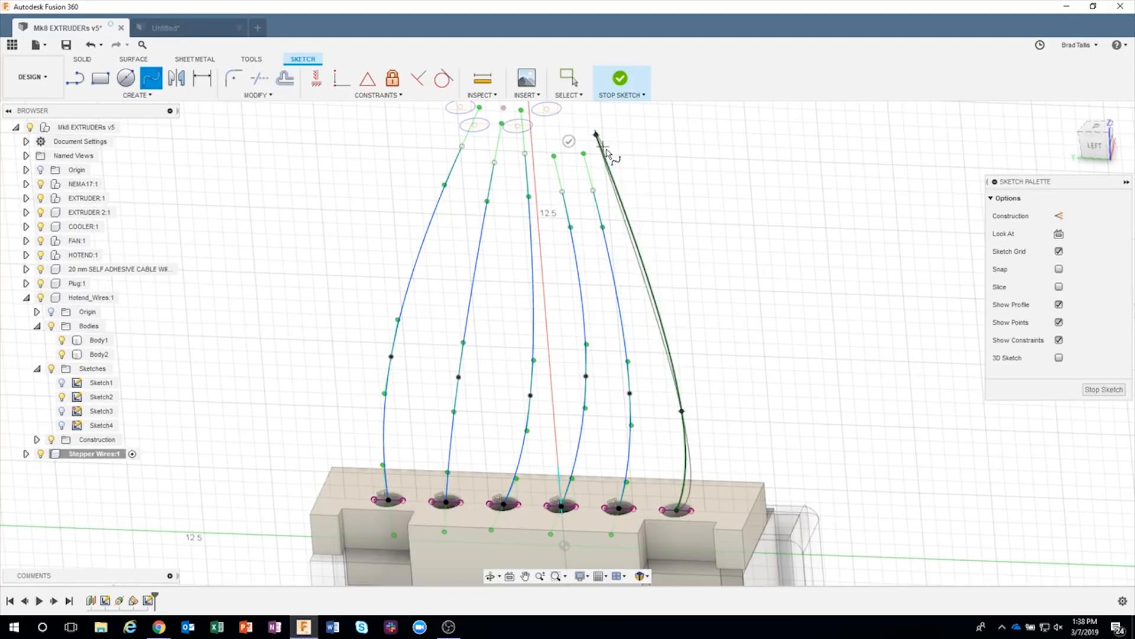
click(569, 142)
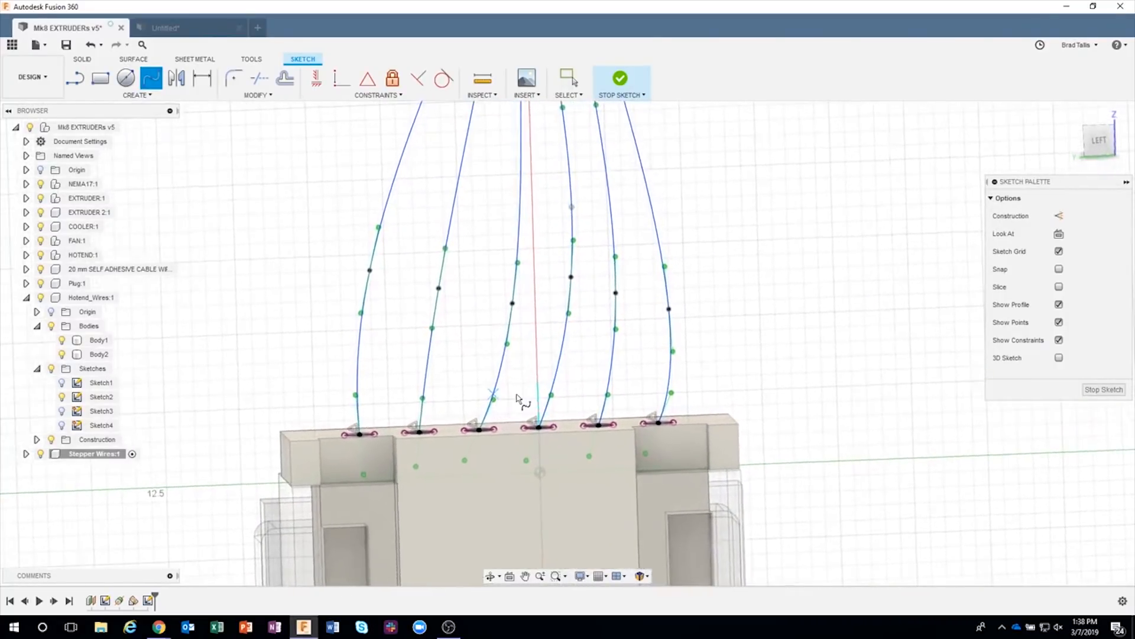
key(Escape)
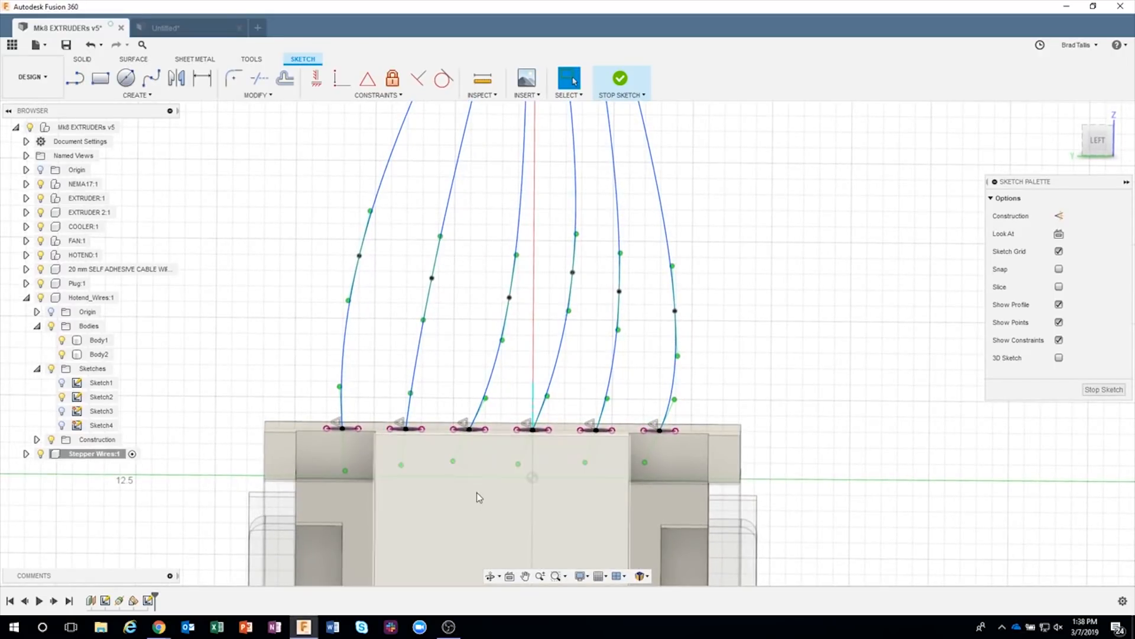
Step: Activate the tangent handle of the third spline at its plug hole and constrain that handle vertical
scroll(491, 458, up, 3)
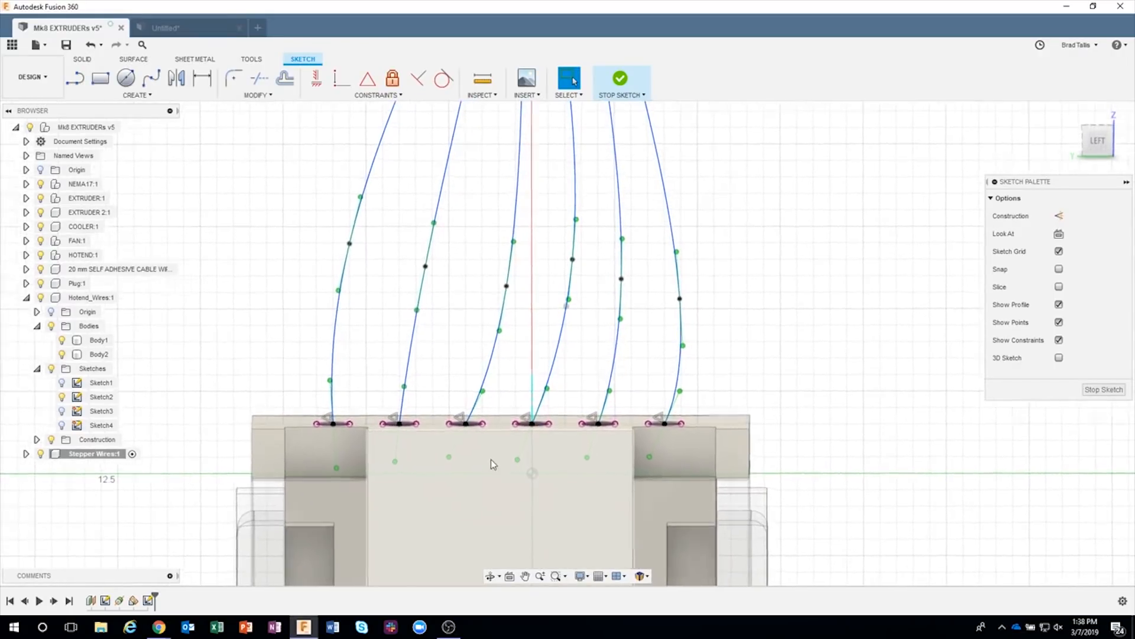
scroll(480, 458, up, 1)
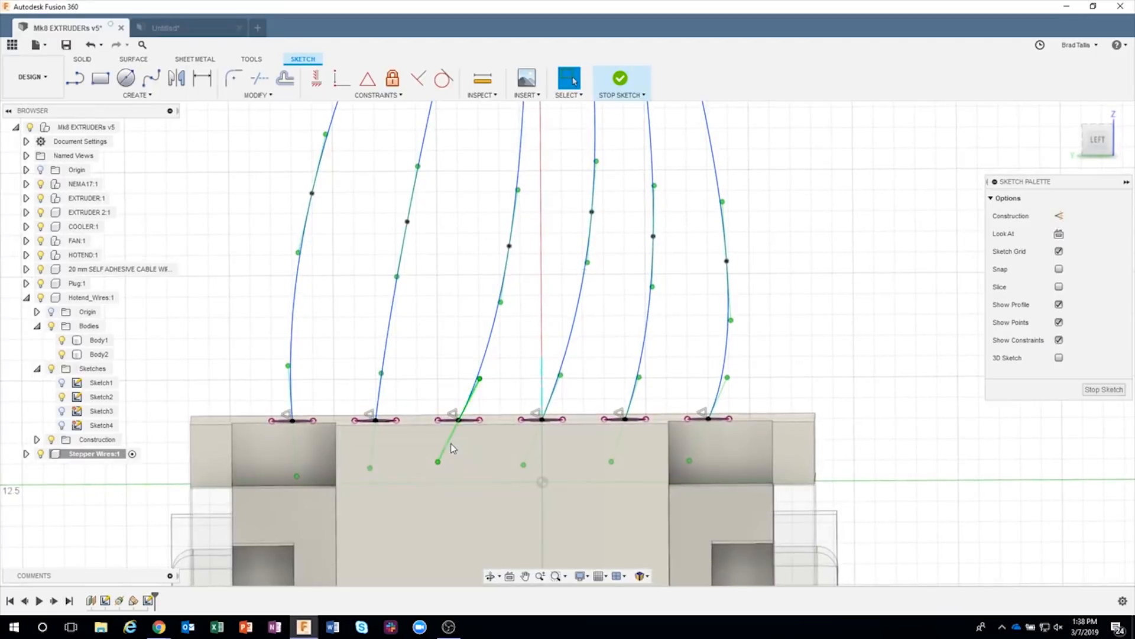
click(449, 442)
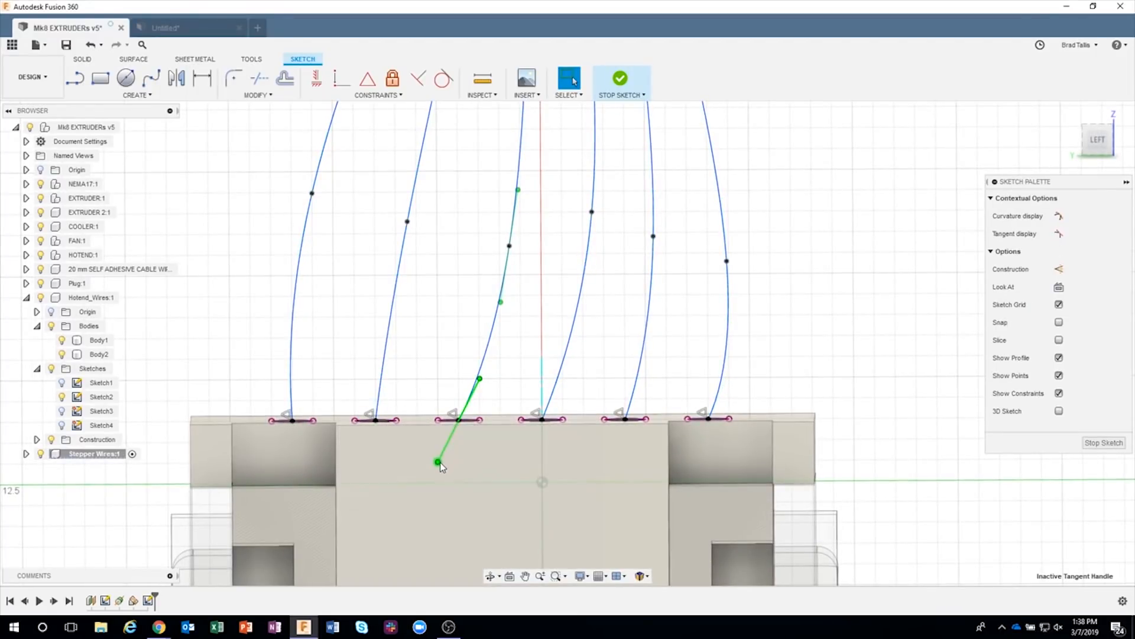
mouse_move(439, 462)
mouse_down()
mouse_move(431, 488)
mouse_move(459, 492)
mouse_move(434, 490)
mouse_move(443, 473)
mouse_move(433, 514)
mouse_move(438, 484)
mouse_up()
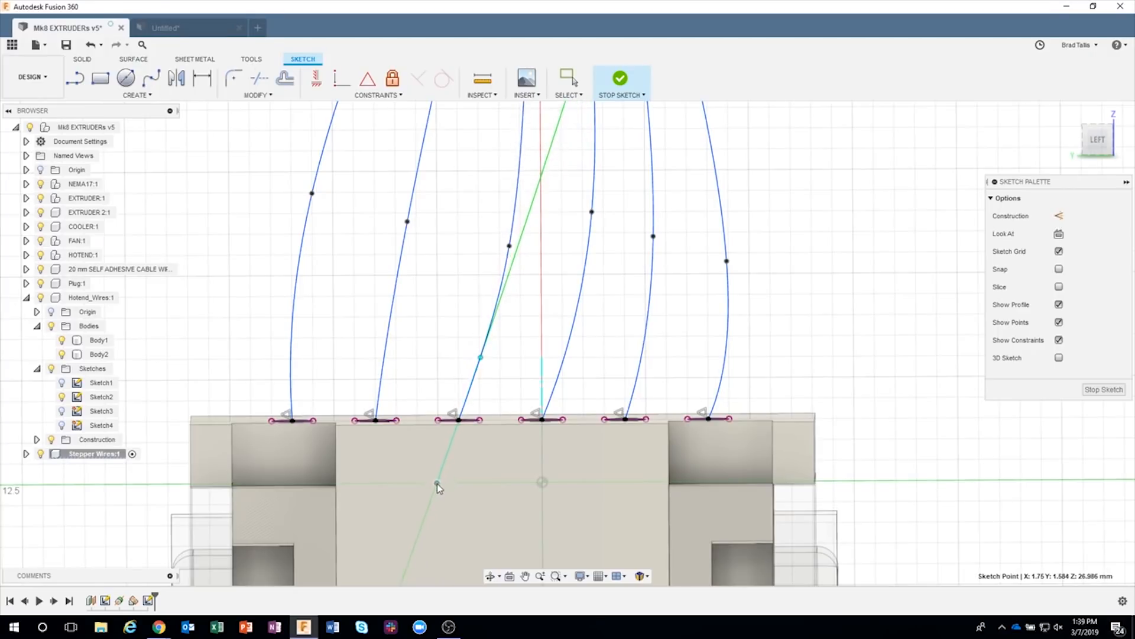
click(448, 450)
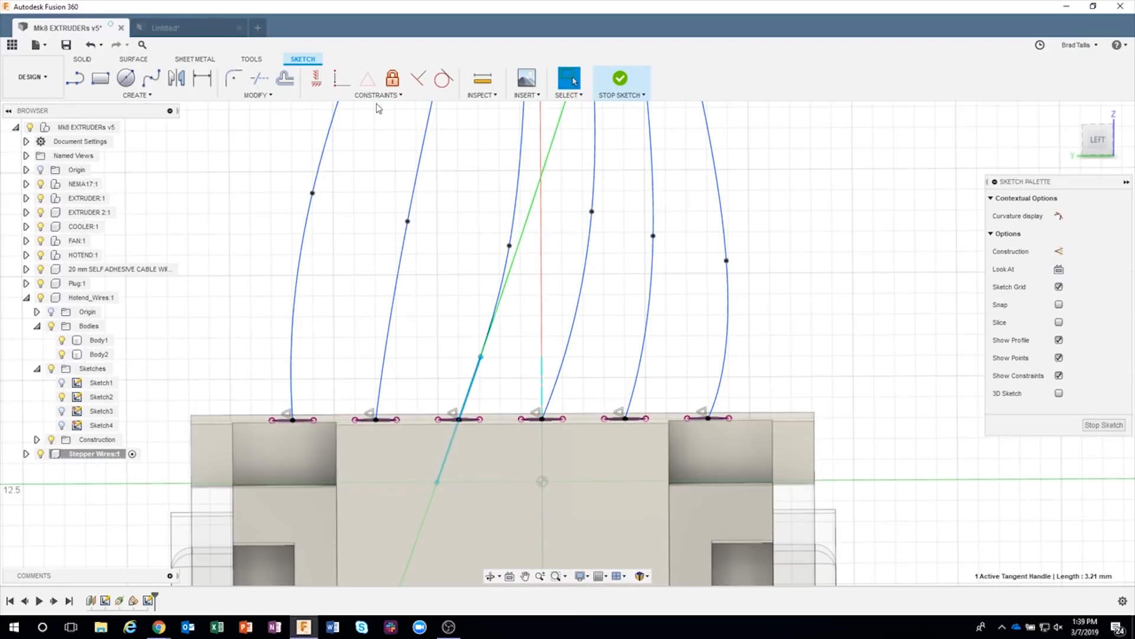
click(315, 79)
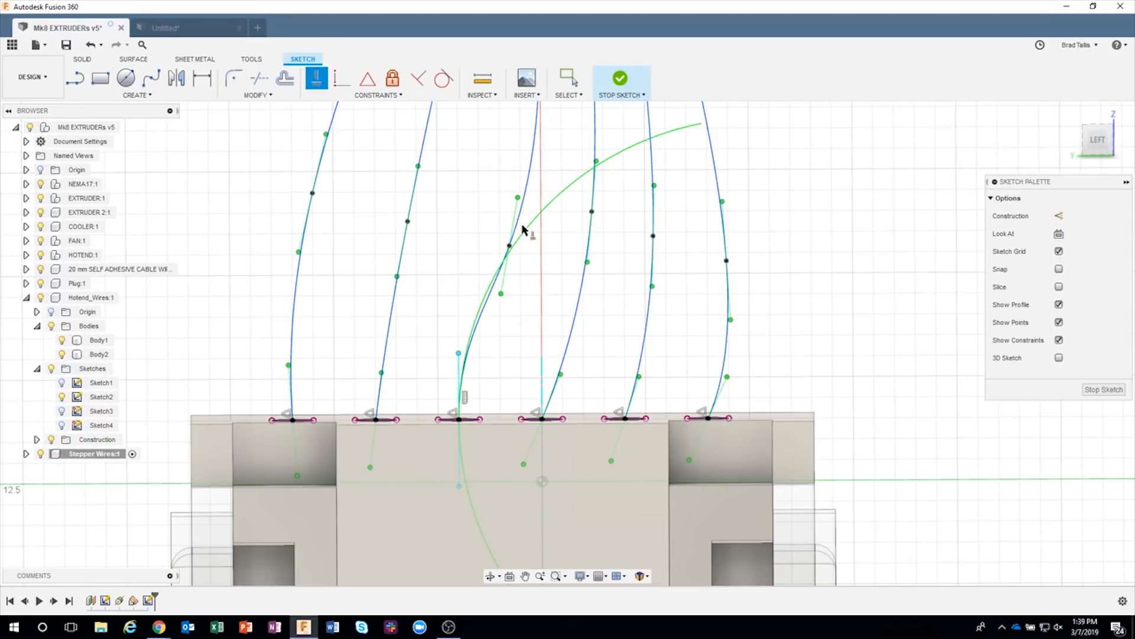
Step: Constrain the plug-end tangent handles of the other five splines vertical and end the constraint command
click(533, 440)
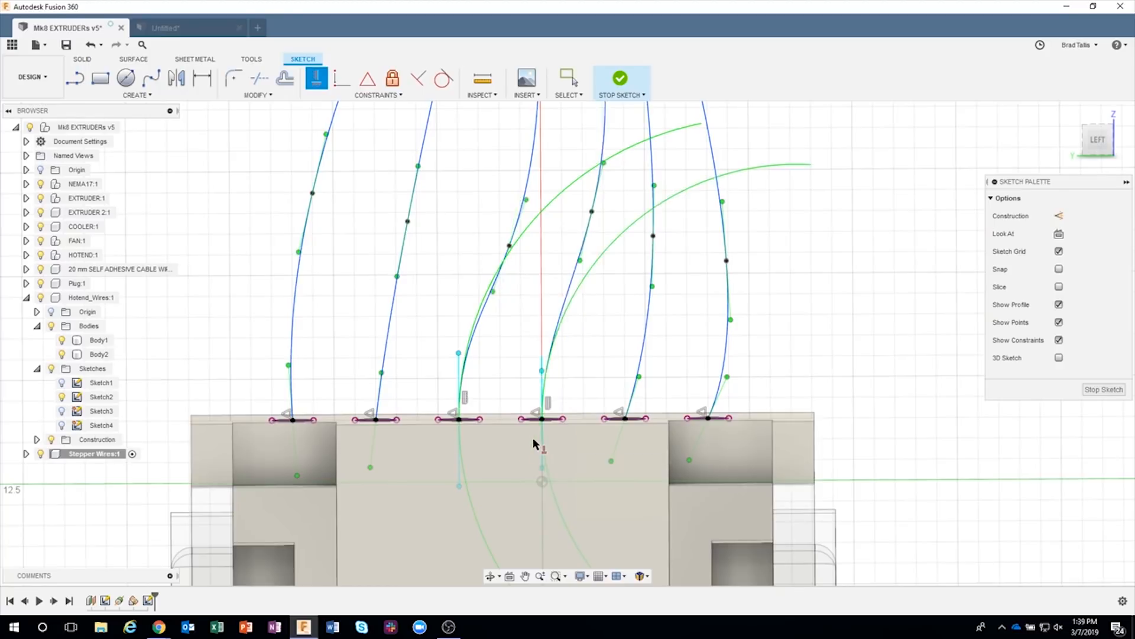
click(618, 446)
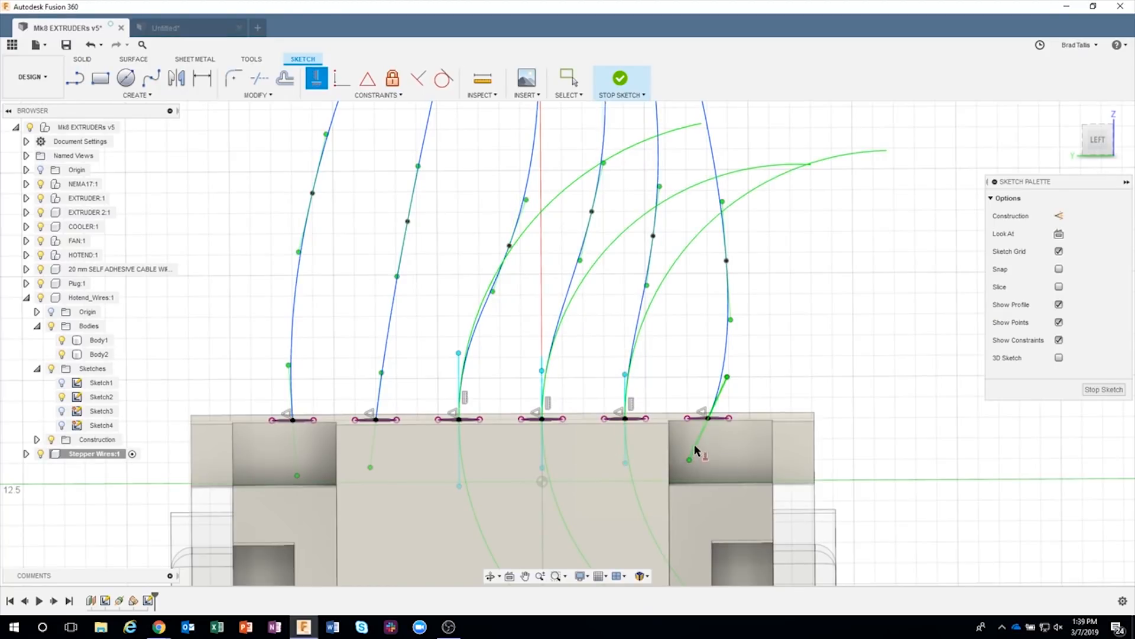
click(695, 449)
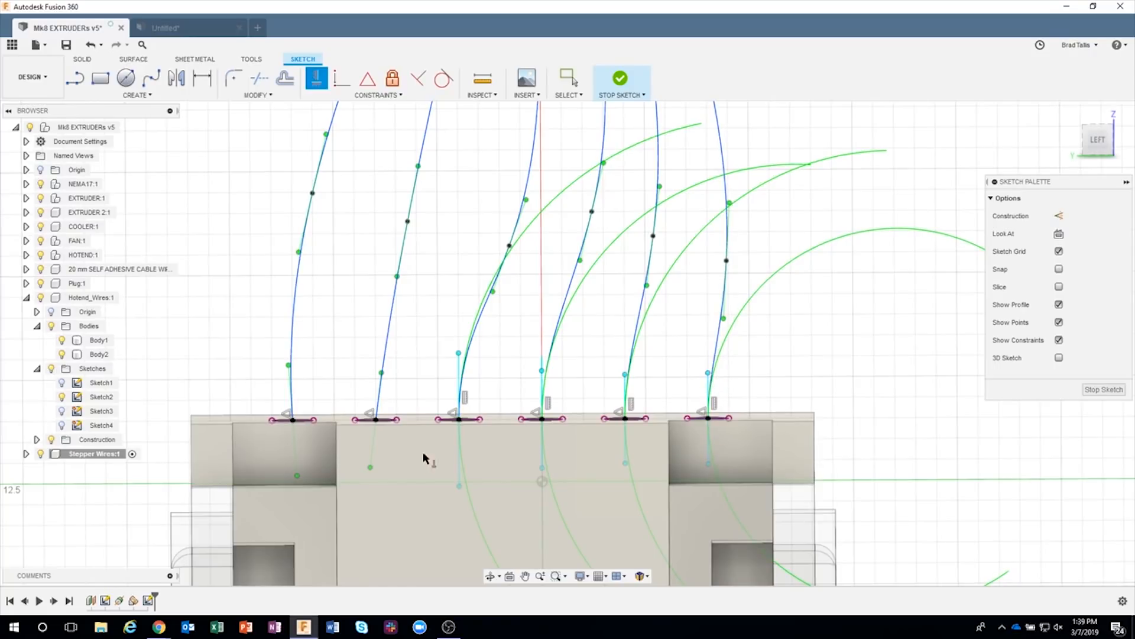
click(375, 448)
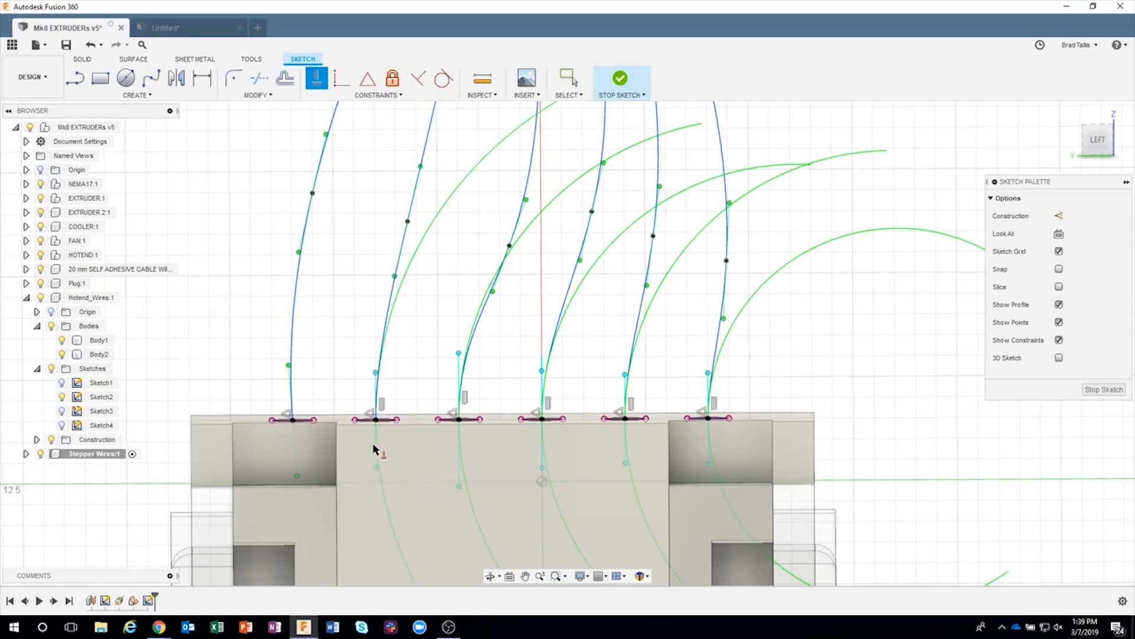
click(296, 439)
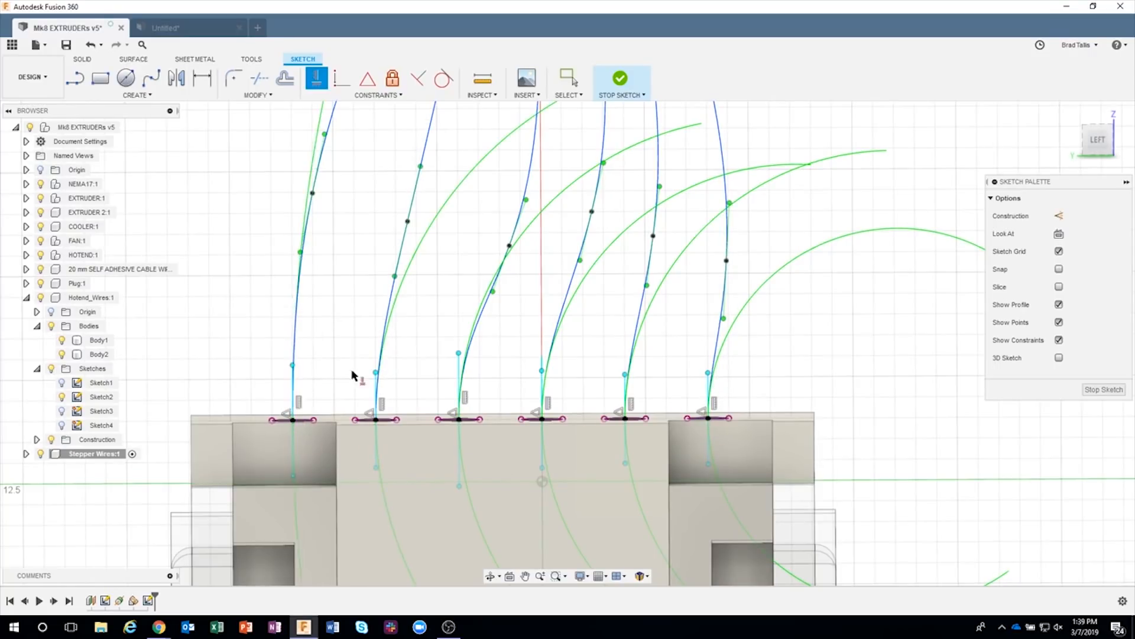
key(Escape)
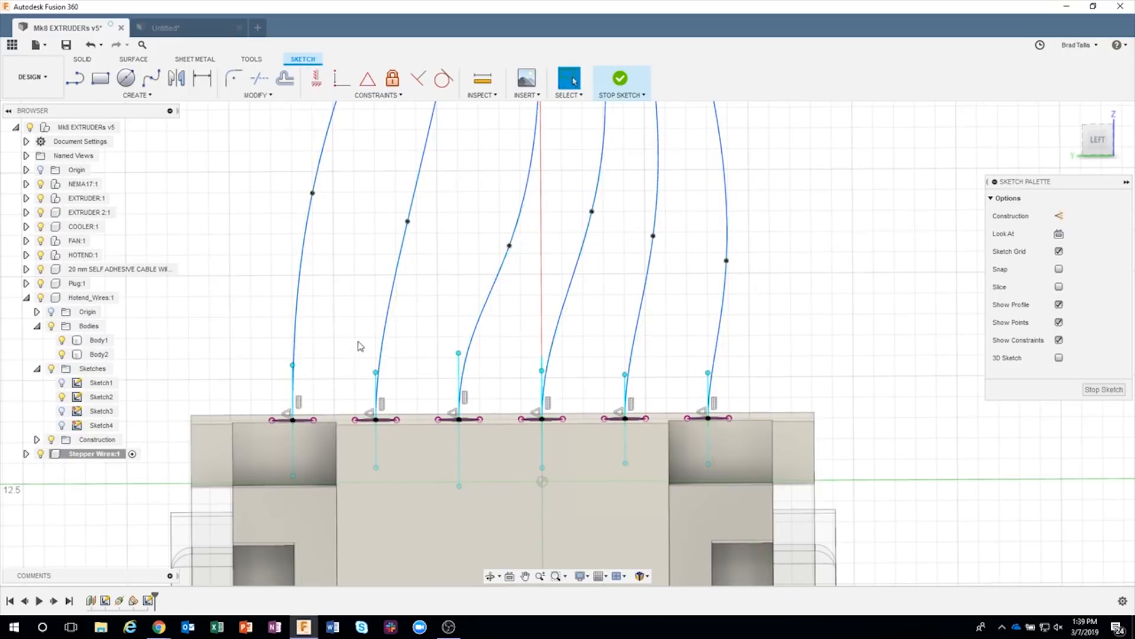
Step: Lengthen the vertical plug-end tangent handles of the third through sixth splines to straighten the wires where they leave the holes
drag(459, 354, 456, 249)
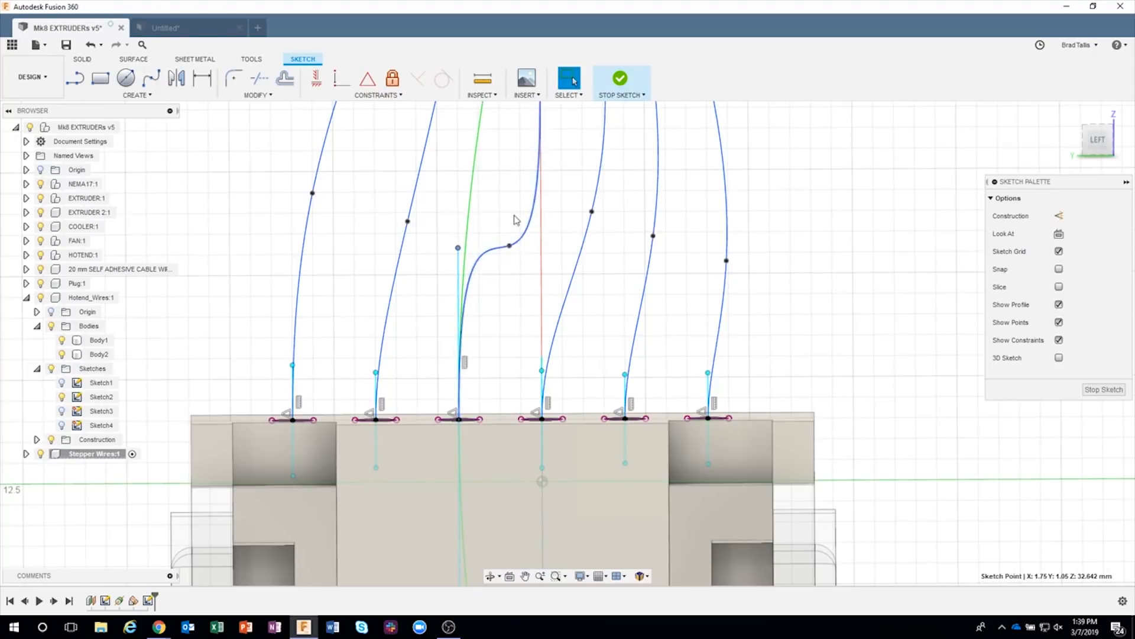
drag(459, 256, 440, 166)
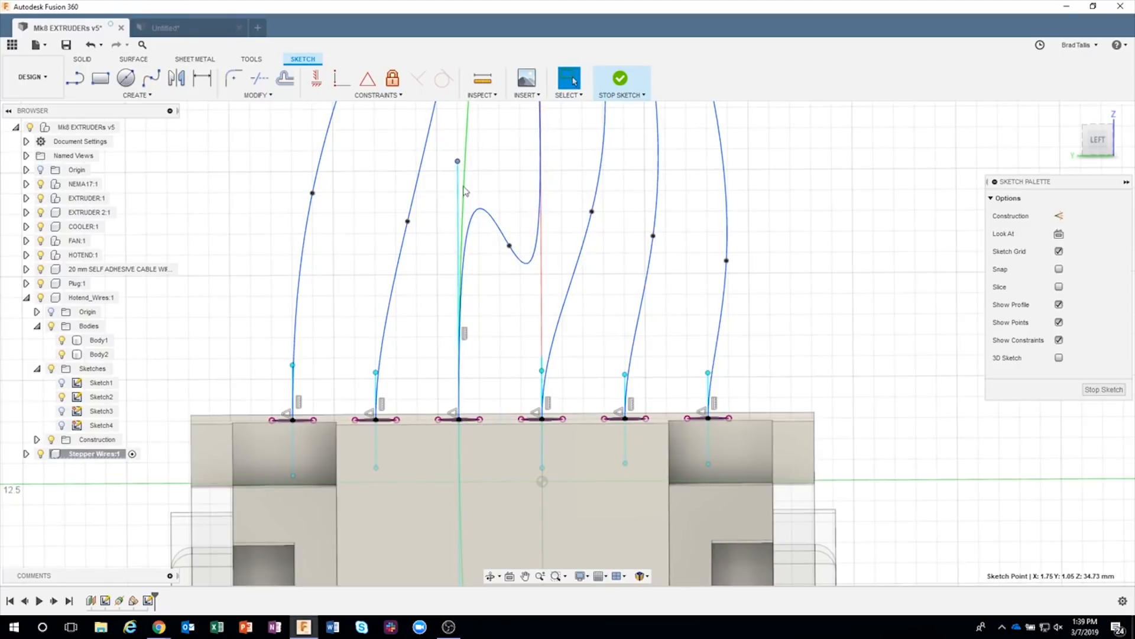
drag(457, 161, 458, 304)
drag(541, 370, 541, 327)
drag(625, 375, 625, 344)
drag(708, 374, 708, 338)
click(778, 324)
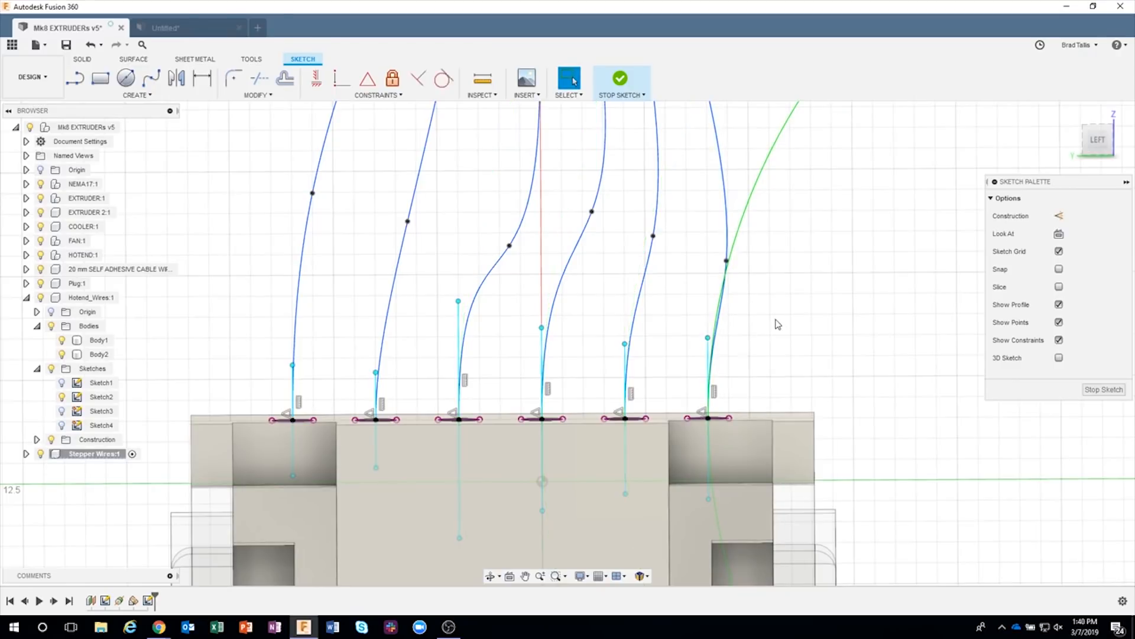
Step: Constrain the tangent handle at the upper end point of the first spline vertical
mouse_move(789, 331)
shift+middle_down()
mouse_move(774, 354)
mouse_move(513, 418)
shift+middle_up()
shift+middle_drag(402, 189, 379, 351)
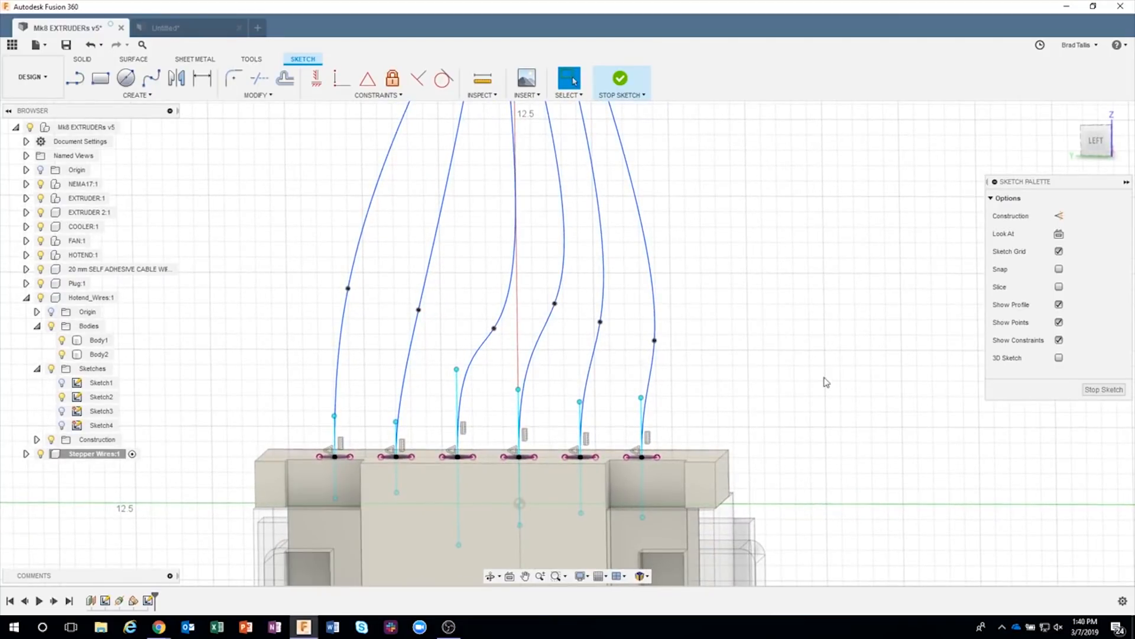
shift+middle_drag(826, 382, 504, 155)
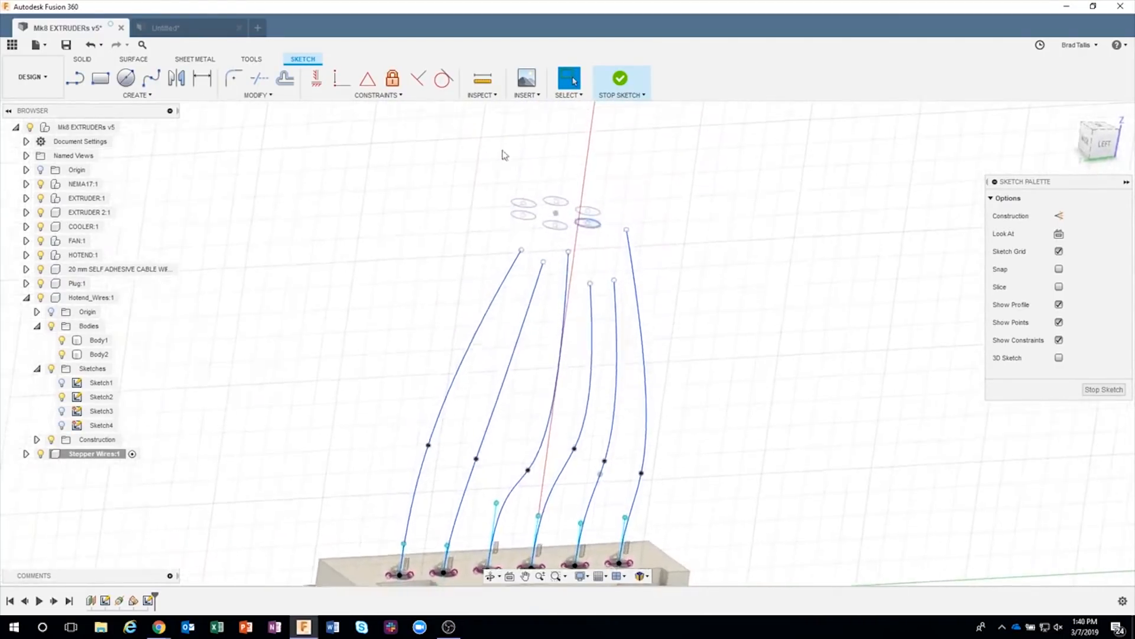
scroll(512, 201, up, 5)
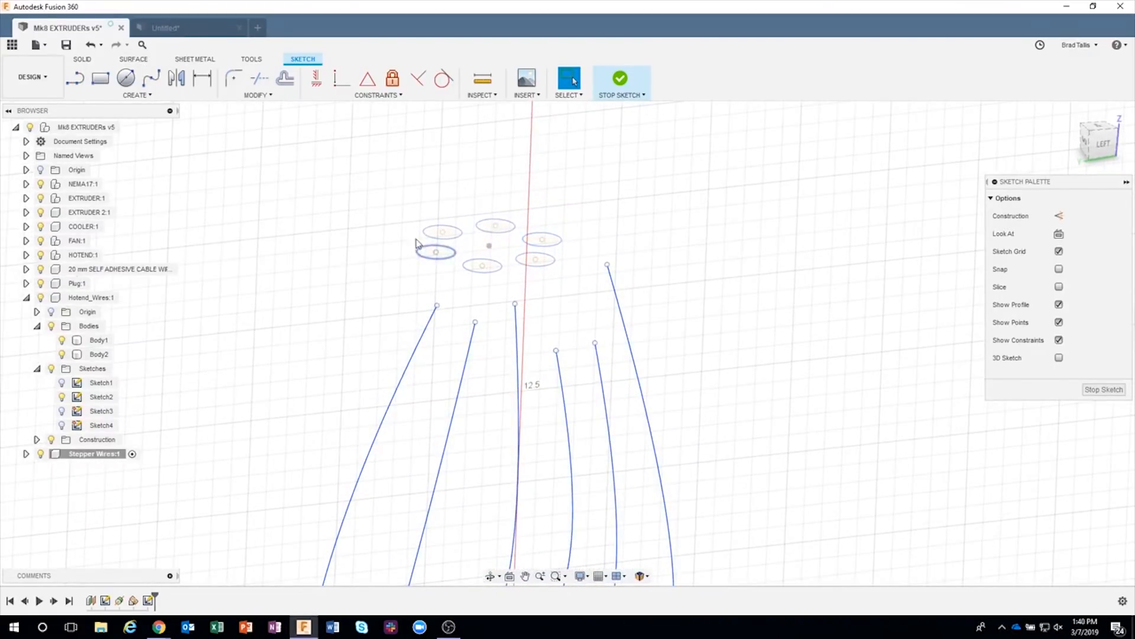
mouse_move(521, 344)
shift+middle_down()
mouse_move(460, 313)
mouse_move(464, 337)
mouse_move(442, 345)
shift+middle_up()
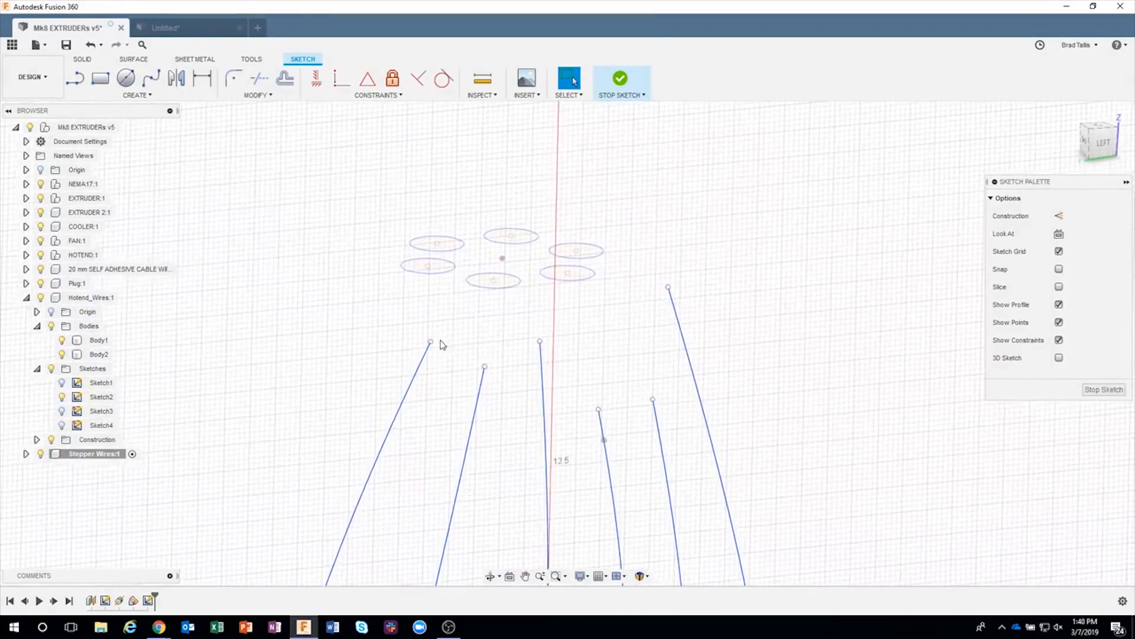
click(431, 342)
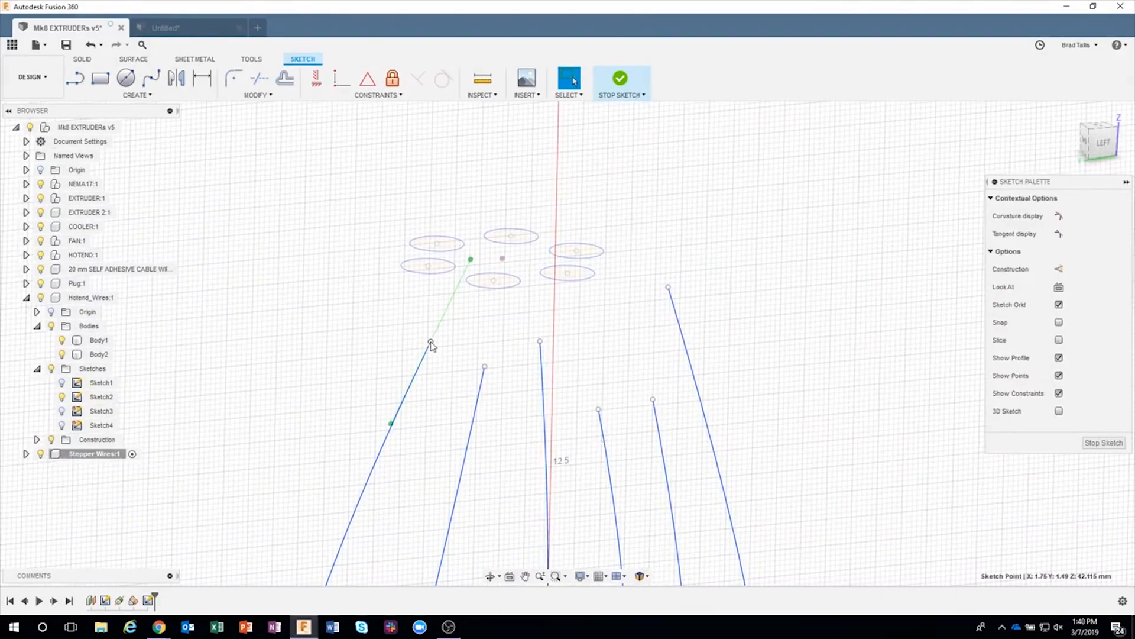
mouse_move(431, 343)
shift+middle_down()
mouse_move(451, 301)
mouse_move(446, 331)
shift+middle_up()
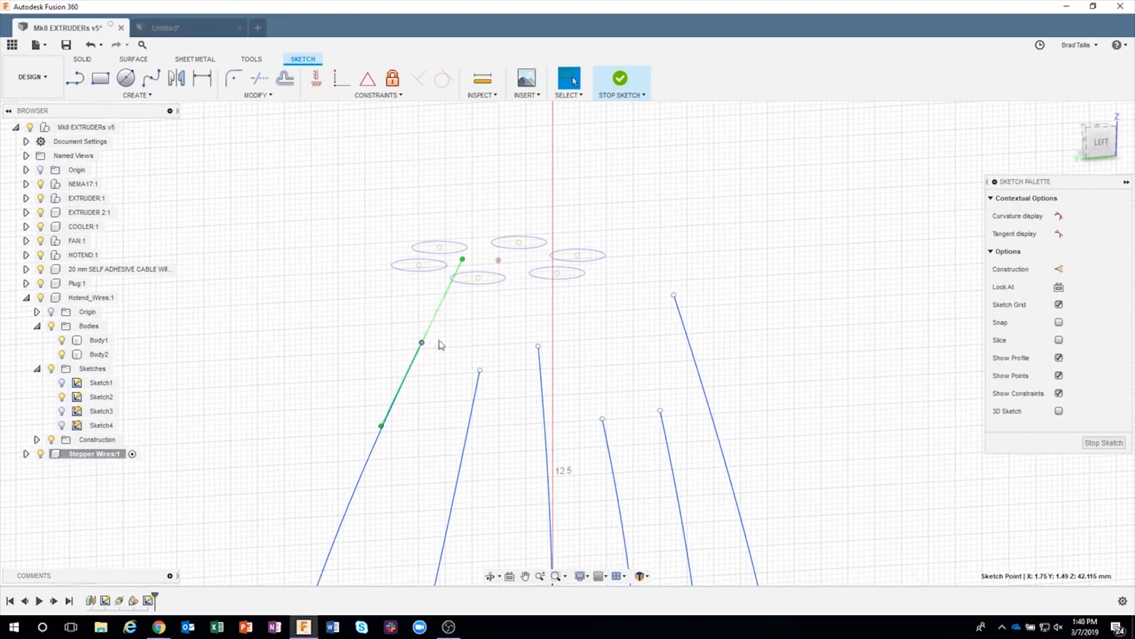
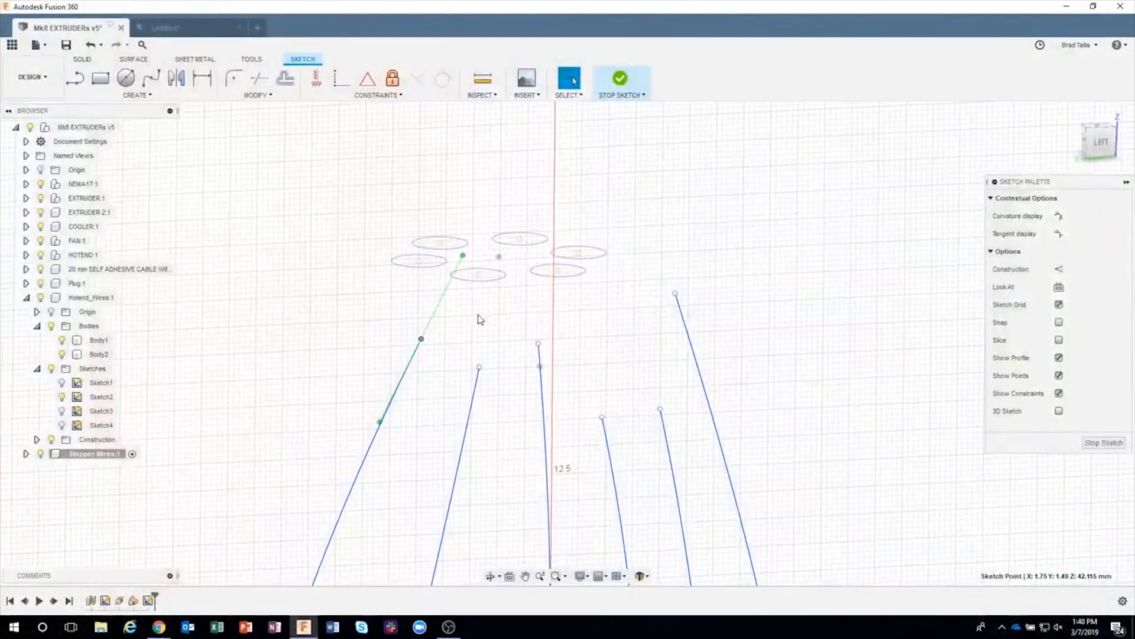
click(423, 288)
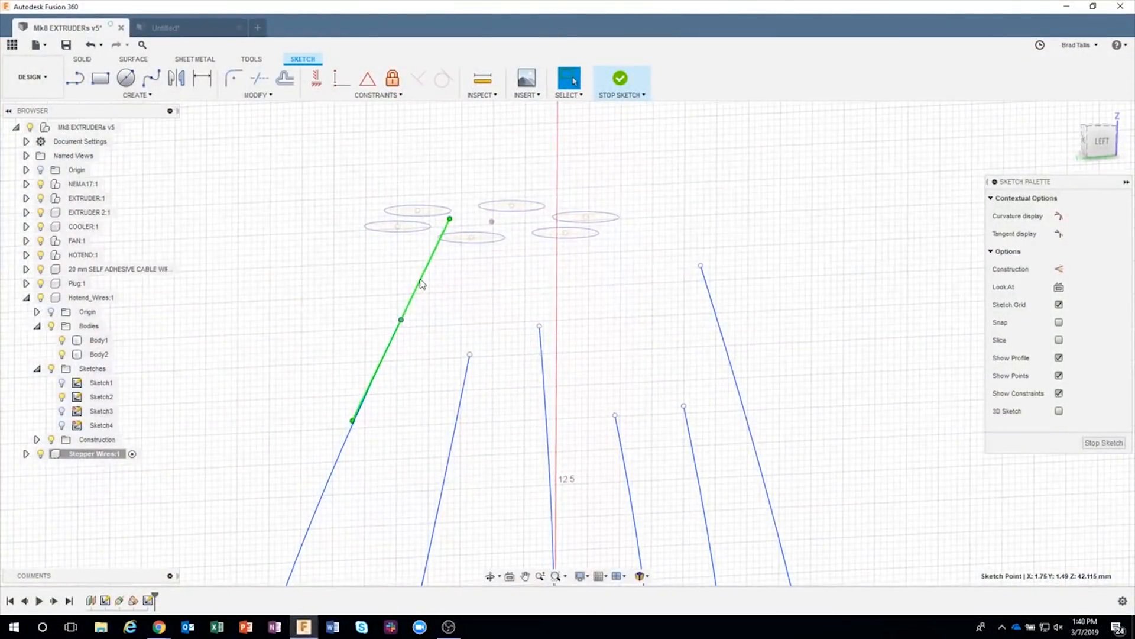
click(317, 79)
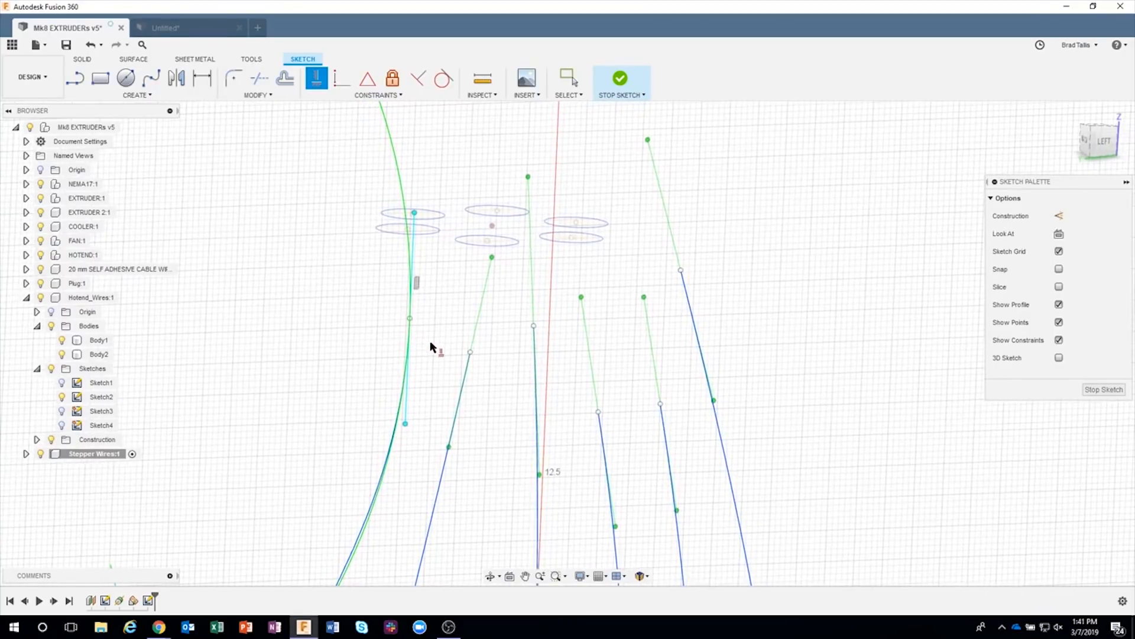
key(Escape)
Step: Try to move the second spline's upper end point to the centre of the near middle bundle circle with a point-to-point move
mouse_move(416, 289)
shift+middle_down()
mouse_move(406, 330)
mouse_move(402, 310)
mouse_move(458, 353)
mouse_move(508, 349)
shift+middle_up()
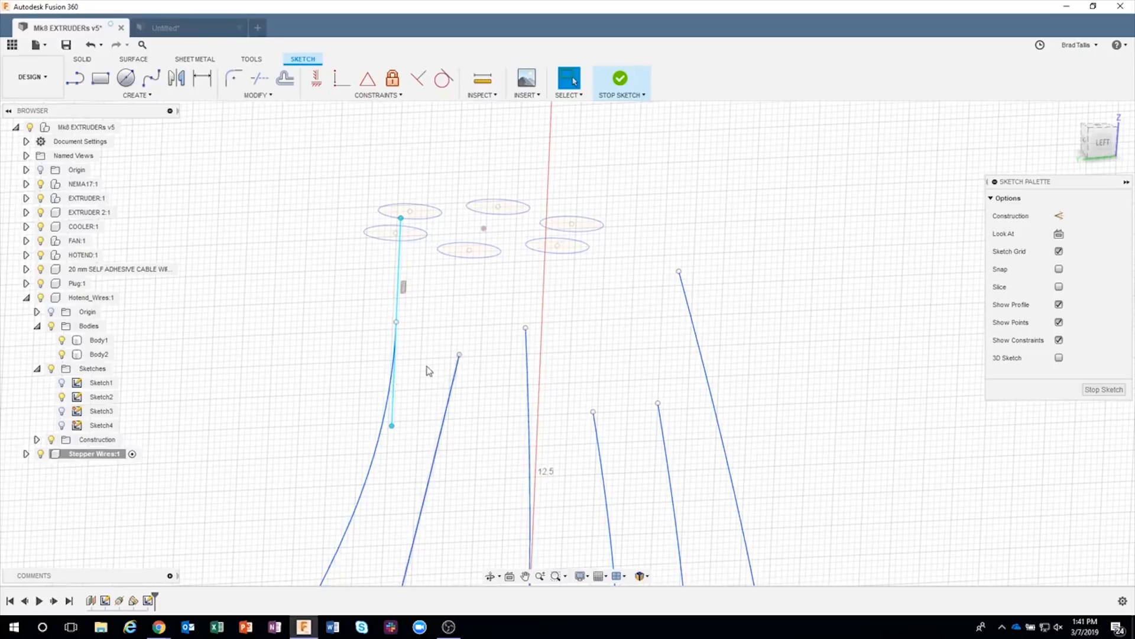
shift+middle_drag(491, 367, 680, 312)
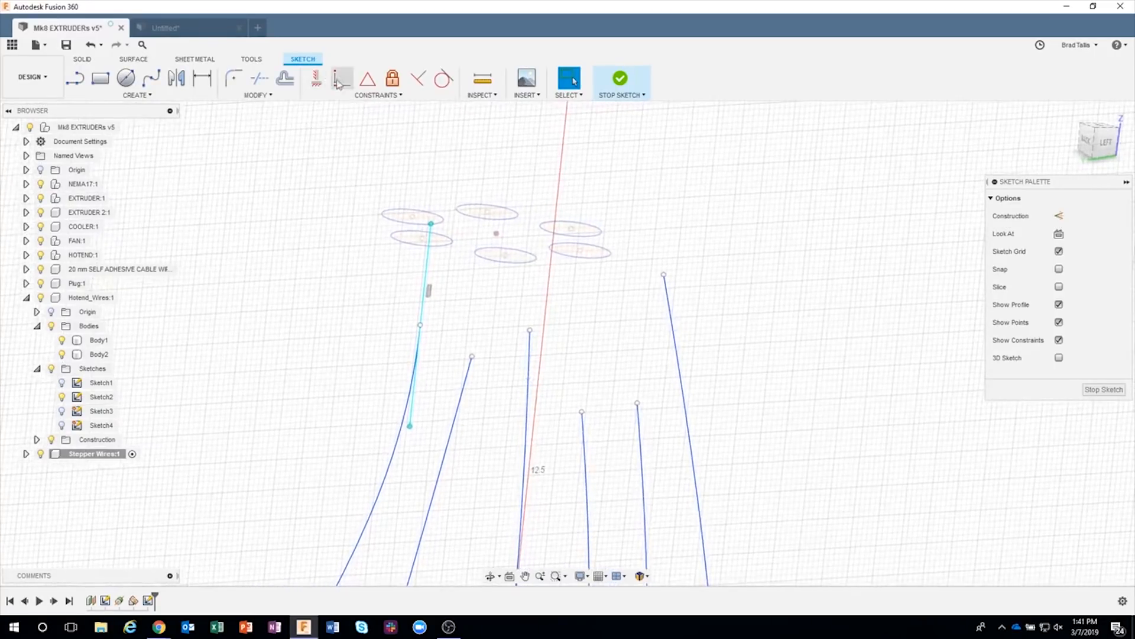
mouse_move(477, 208)
shift+middle_down()
mouse_move(515, 289)
mouse_move(474, 367)
shift+middle_up()
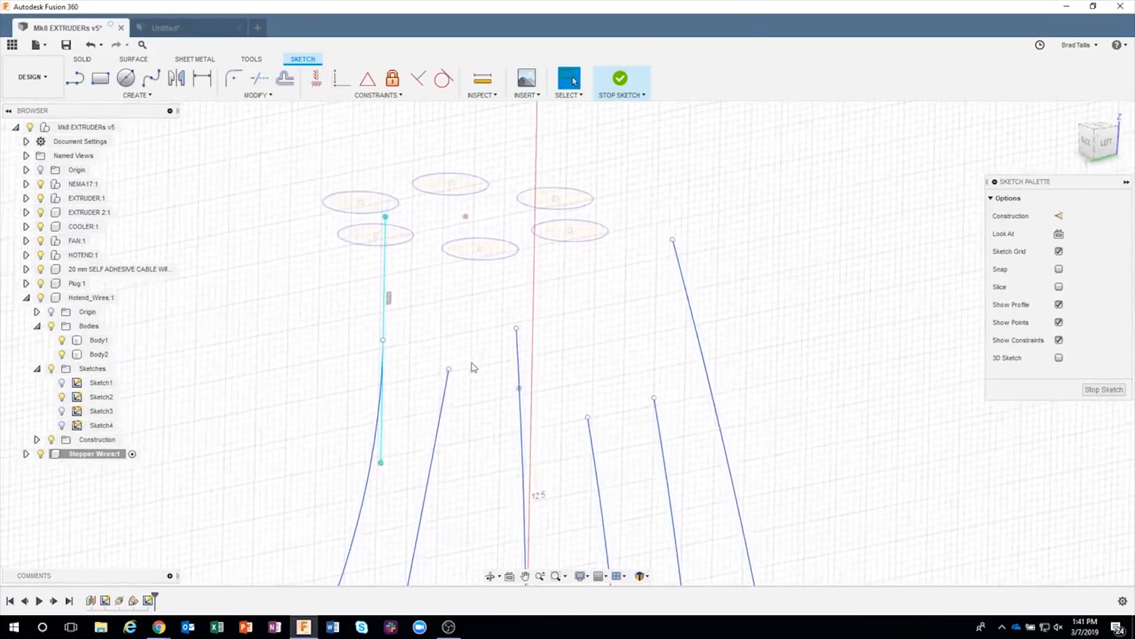
click(448, 371)
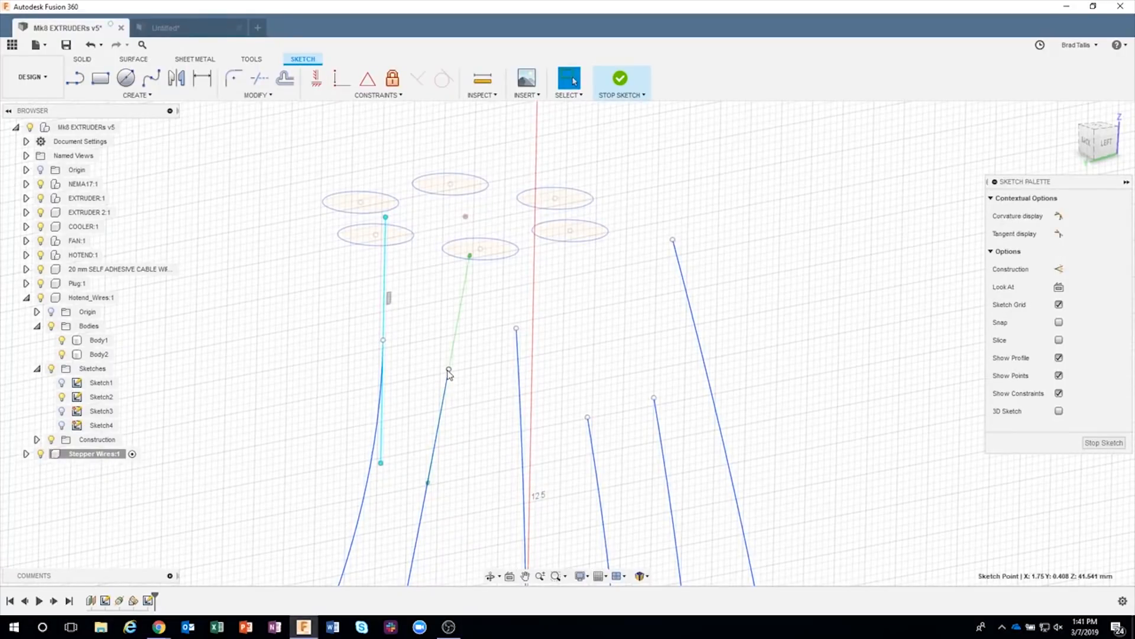
mouse_move(448, 371)
shift+middle_down()
mouse_move(424, 290)
mouse_move(444, 374)
shift+middle_up()
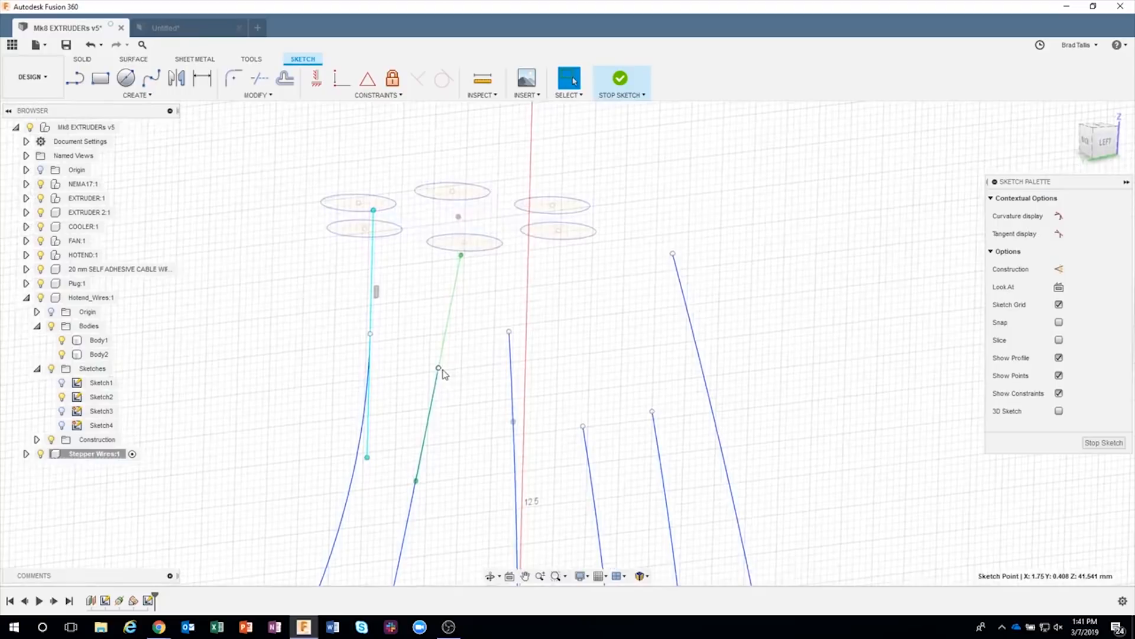
right_click(441, 372)
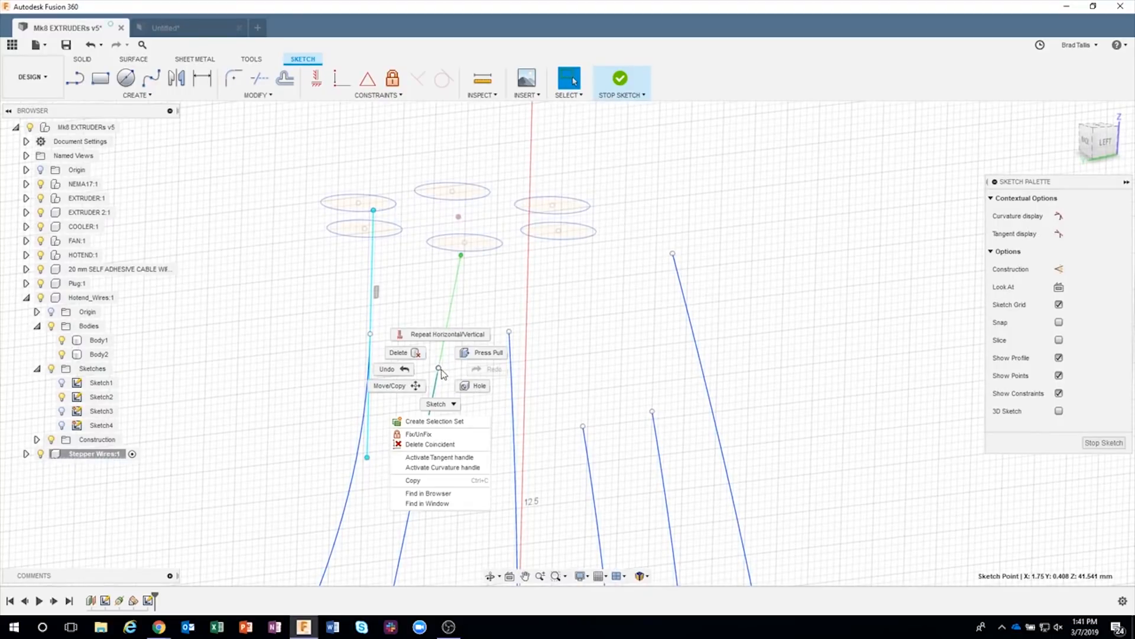
click(408, 386)
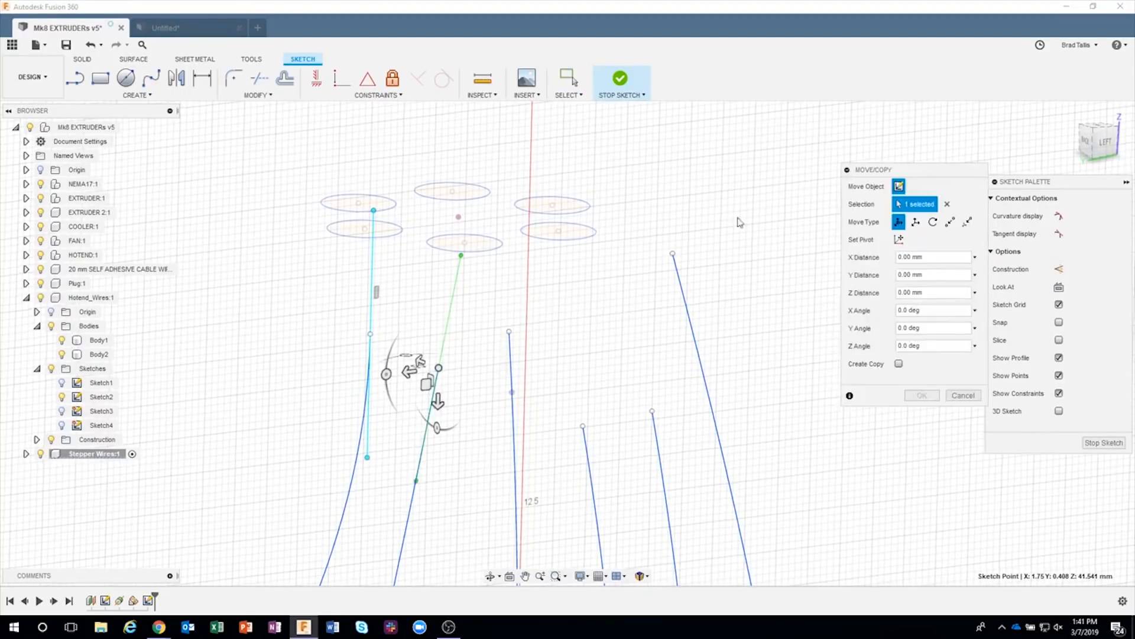
shift+middle_drag(740, 223, 738, 224)
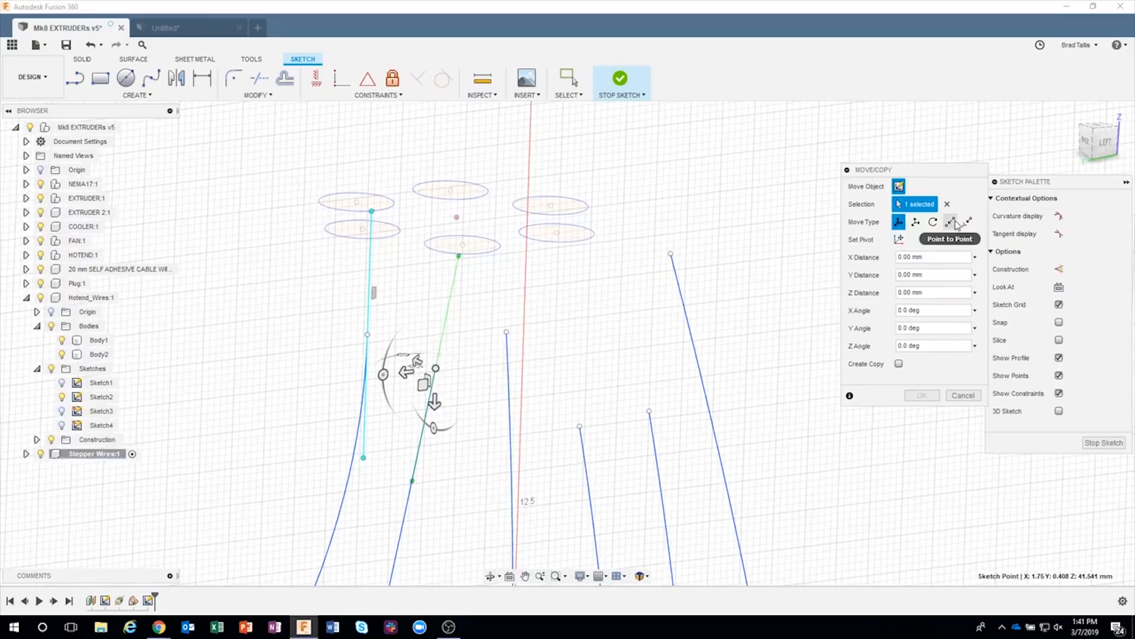
click(951, 223)
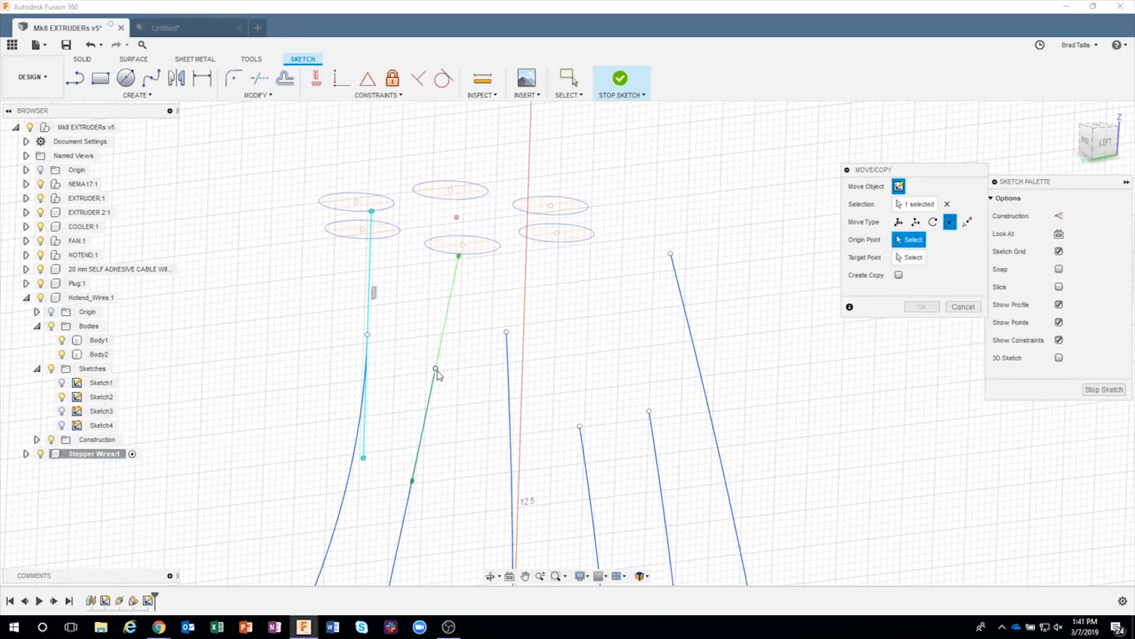
click(436, 371)
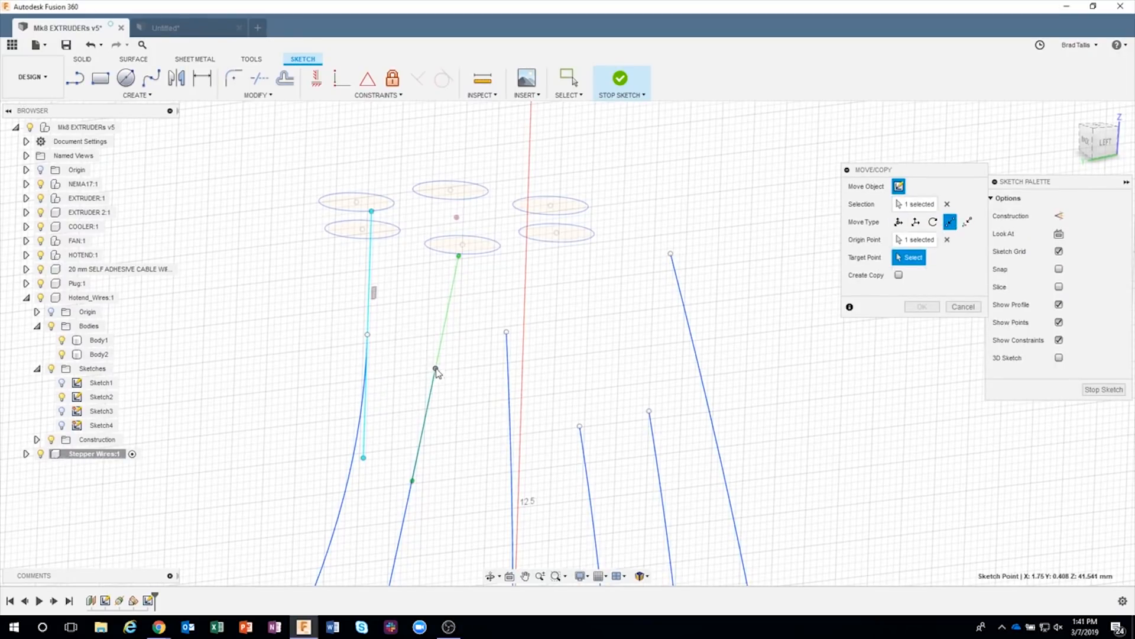
click(463, 245)
shift+middle_drag(515, 448, 365, 440)
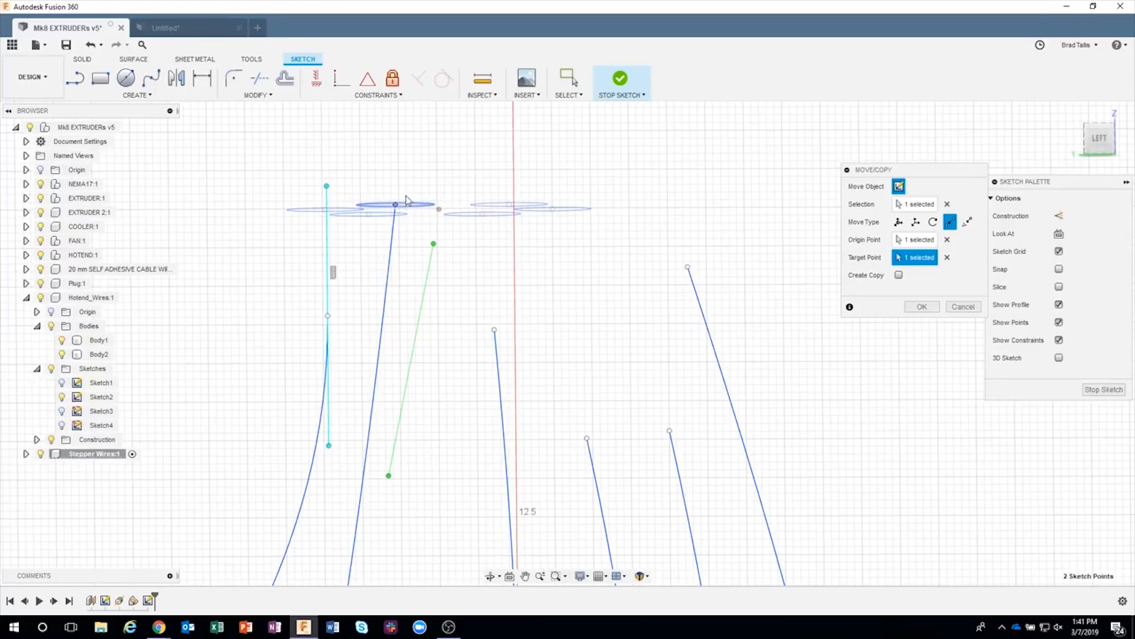
mouse_move(450, 239)
shift+middle_down()
mouse_move(542, 284)
mouse_move(601, 278)
mouse_move(558, 235)
shift+middle_up()
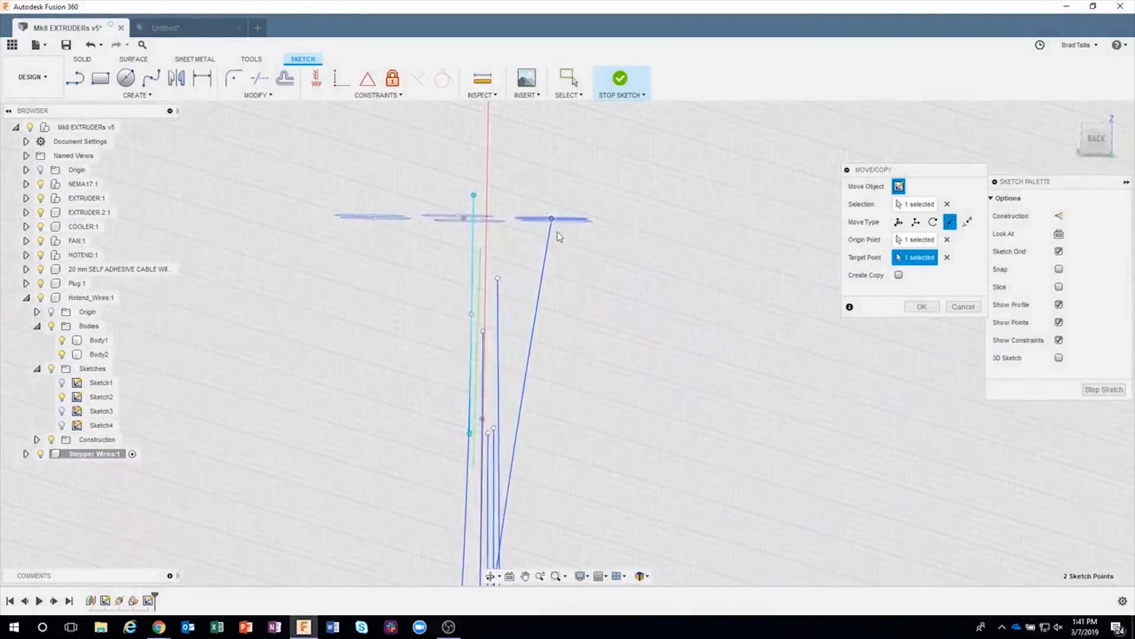
shift+middle_drag(563, 301, 914, 304)
click(917, 308)
Step: Try to constrain the tangent handle at the second spline's moved end point vertical, and undo the end point's move
mouse_move(685, 233)
shift+middle_down()
mouse_move(588, 185)
mouse_move(444, 144)
mouse_move(480, 210)
mouse_move(479, 181)
shift+middle_up()
click(481, 239)
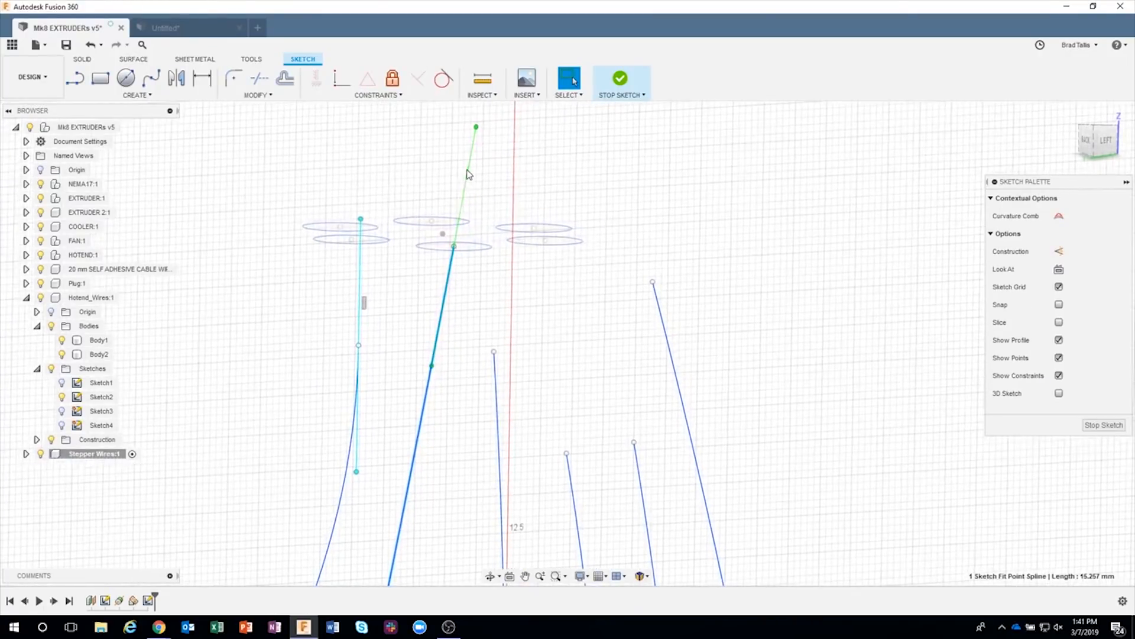
click(471, 180)
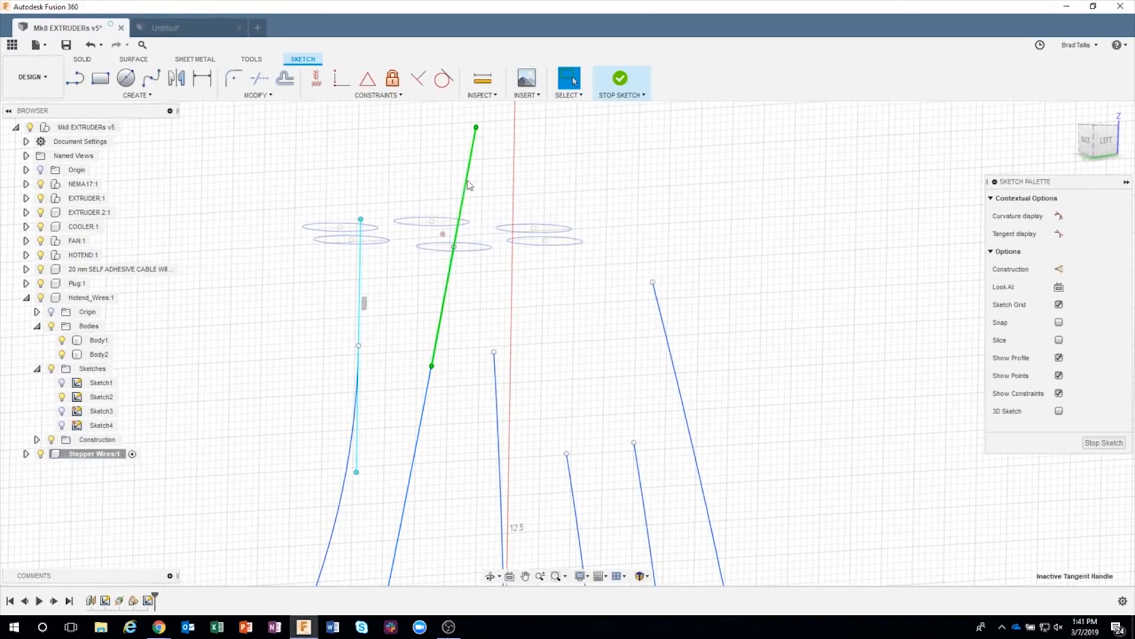
shift+middle_drag(471, 185, 404, 179)
click(315, 83)
shift+middle_drag(361, 147, 402, 152)
mouse_move(332, 97)
shift+middle_down()
mouse_move(527, 231)
mouse_move(543, 207)
shift+middle_up()
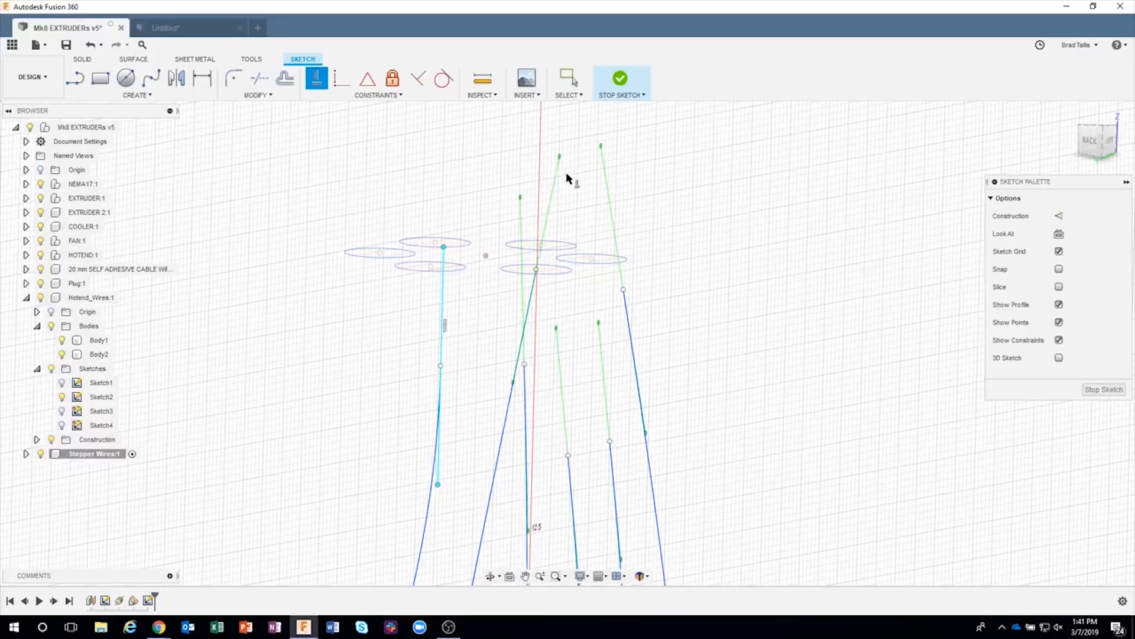
mouse_move(632, 262)
shift+middle_down()
mouse_move(710, 241)
mouse_move(649, 249)
mouse_move(395, 225)
mouse_move(496, 291)
mouse_move(551, 367)
mouse_move(684, 279)
mouse_move(687, 320)
mouse_move(540, 276)
mouse_move(344, 167)
mouse_move(327, 111)
shift+middle_up()
key(Escape)
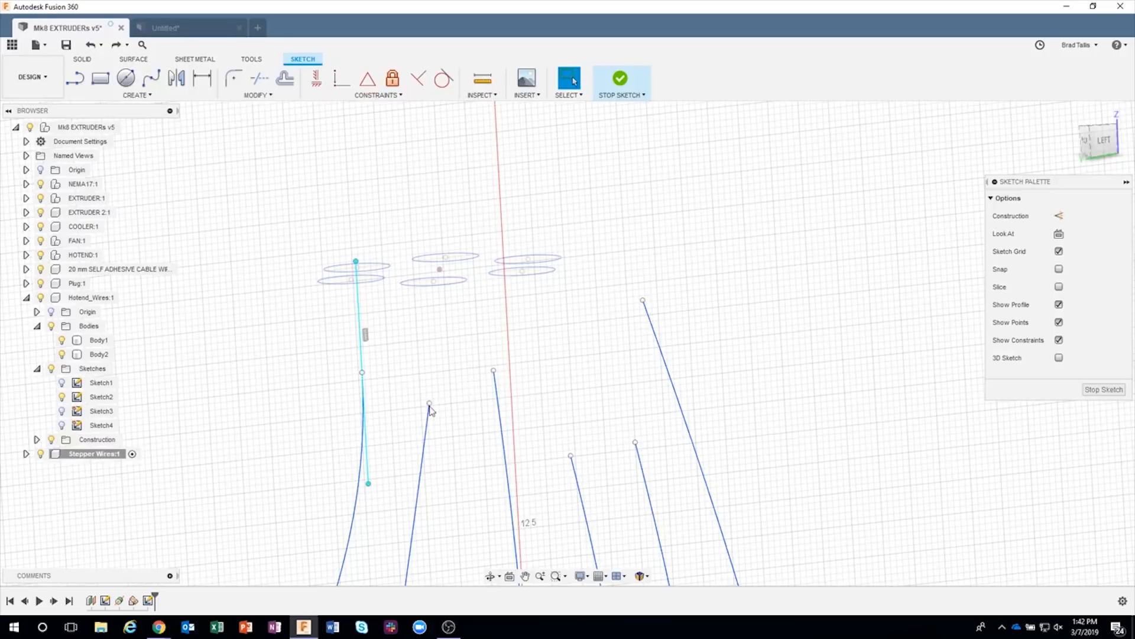
Step: Constrain the upper-end tangent handles of the second through sixth splines vertical and end the constraint command
mouse_move(571, 351)
shift+middle_down()
mouse_move(474, 380)
mouse_move(551, 384)
mouse_move(523, 373)
mouse_move(444, 423)
mouse_move(462, 317)
mouse_move(447, 356)
mouse_move(421, 350)
mouse_move(451, 339)
mouse_move(425, 276)
shift+middle_up()
click(420, 349)
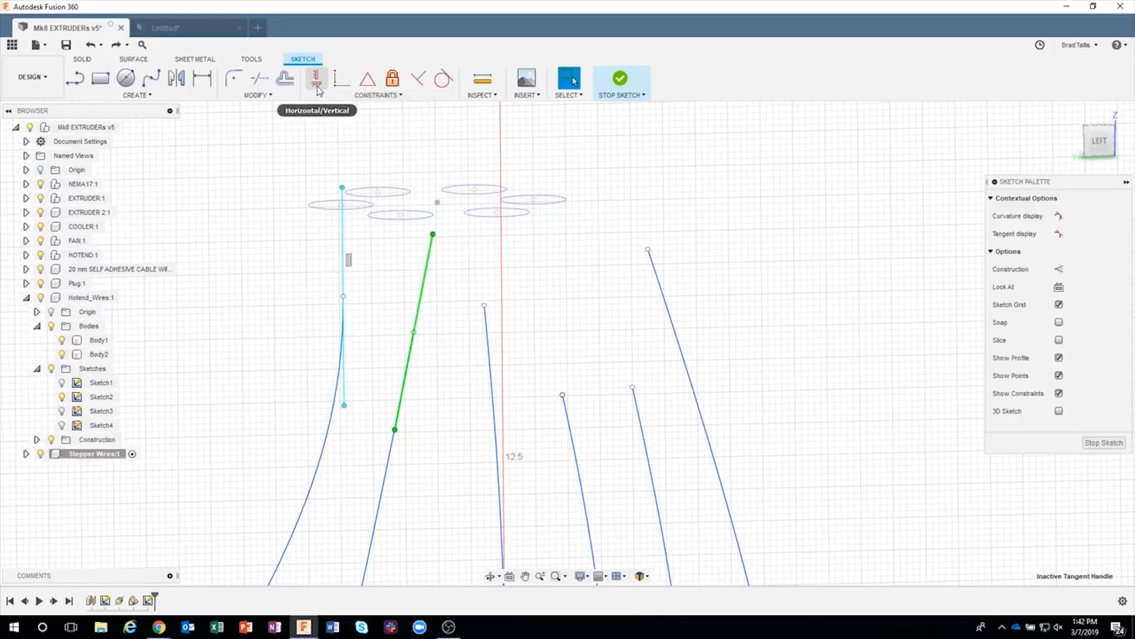
click(316, 78)
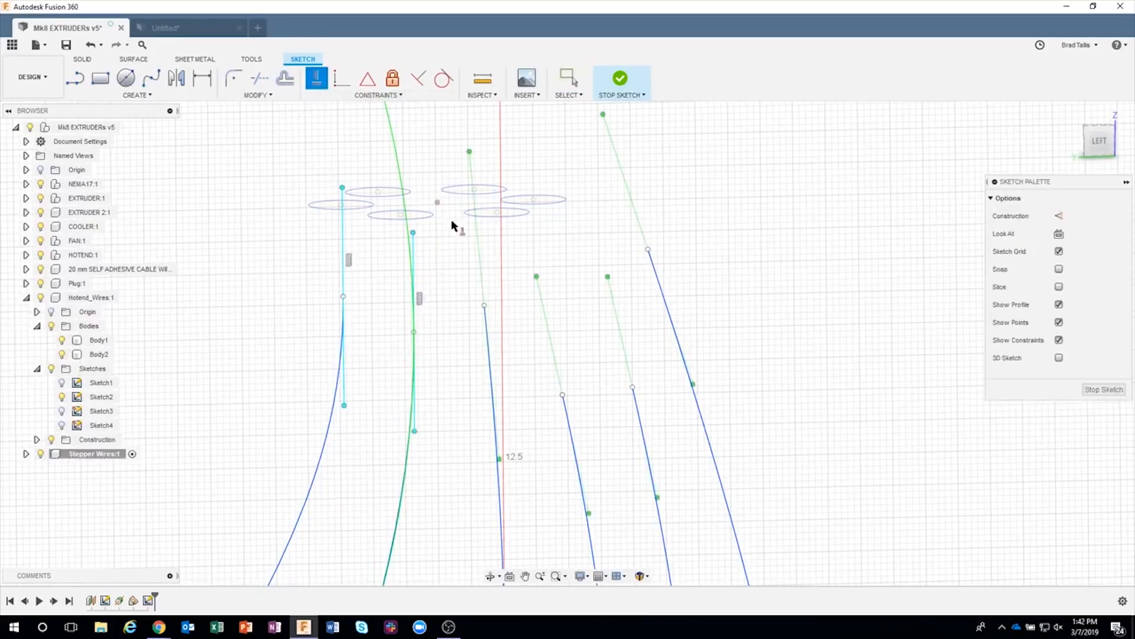
click(483, 296)
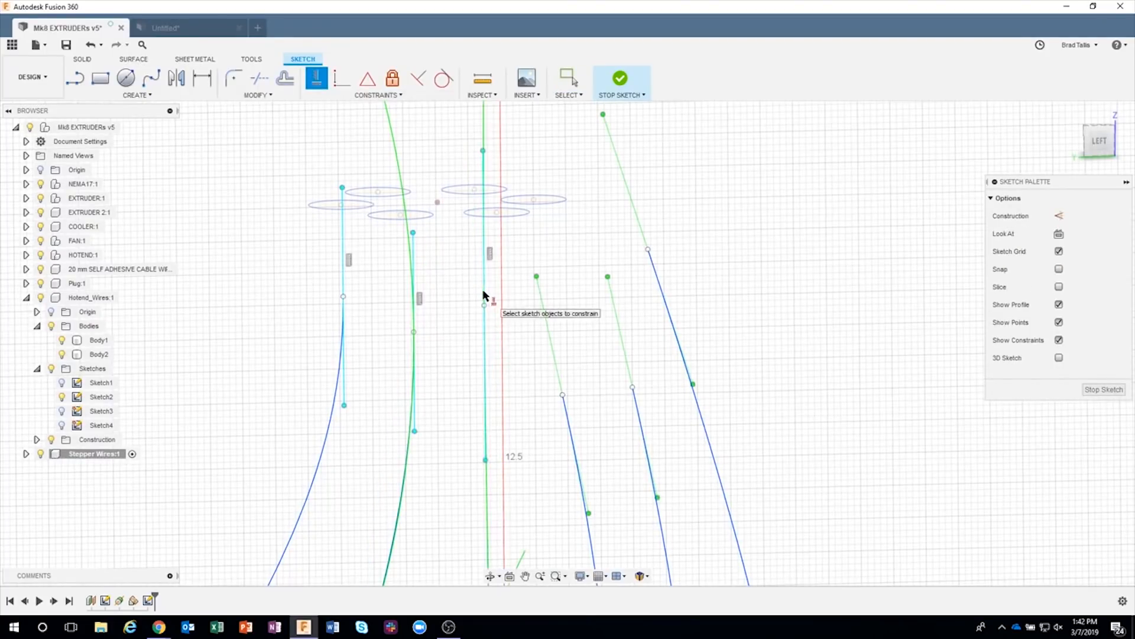
click(539, 301)
click(619, 320)
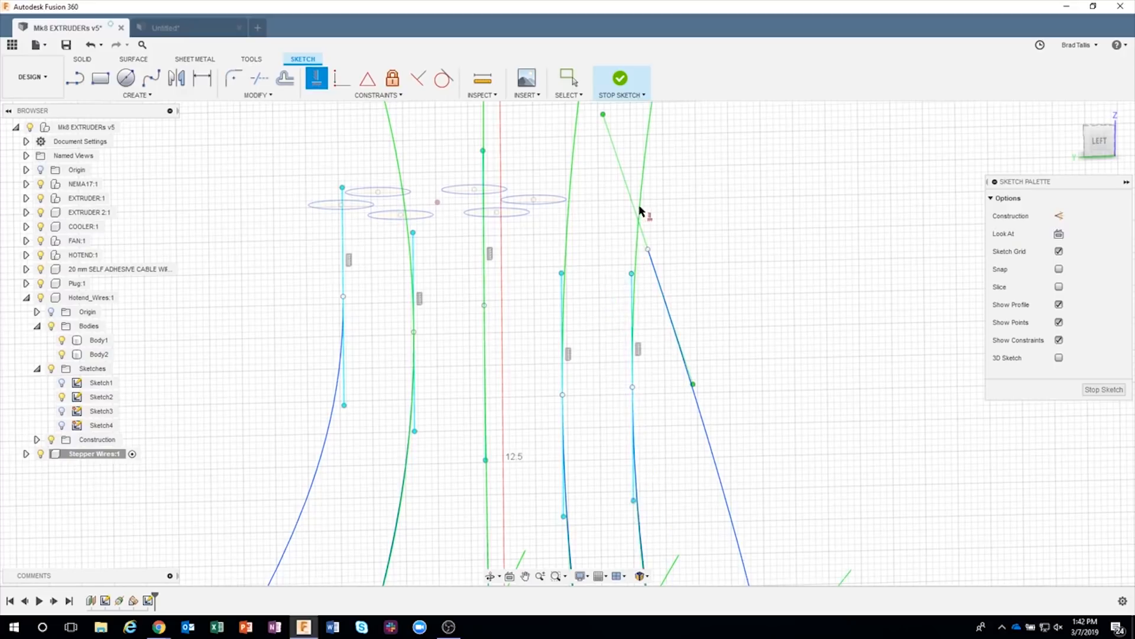
click(628, 190)
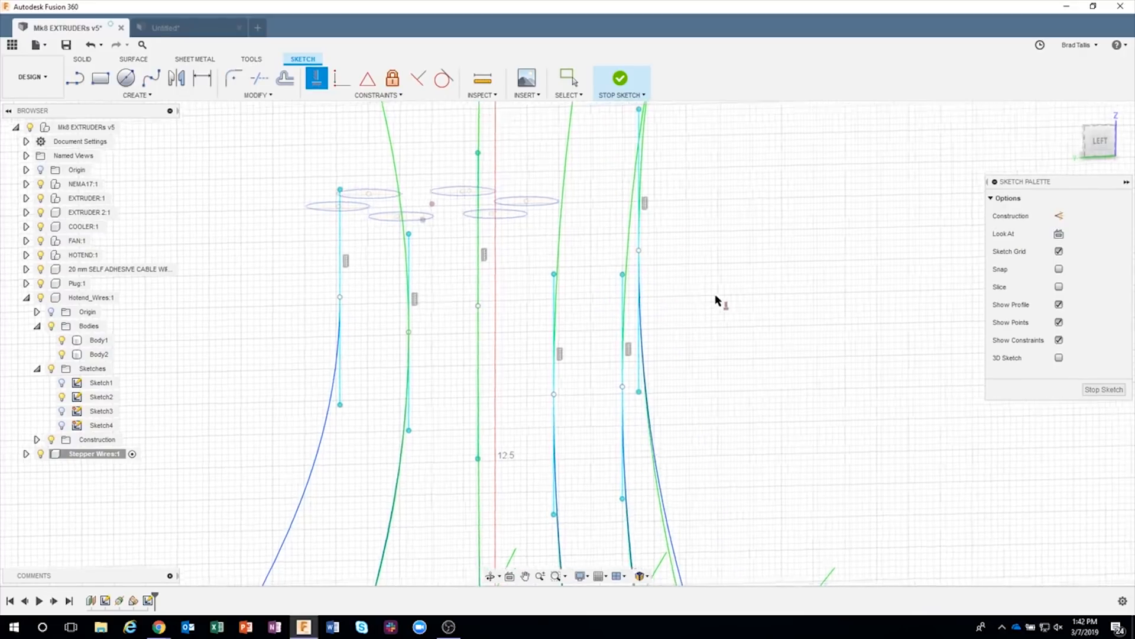
key(Escape)
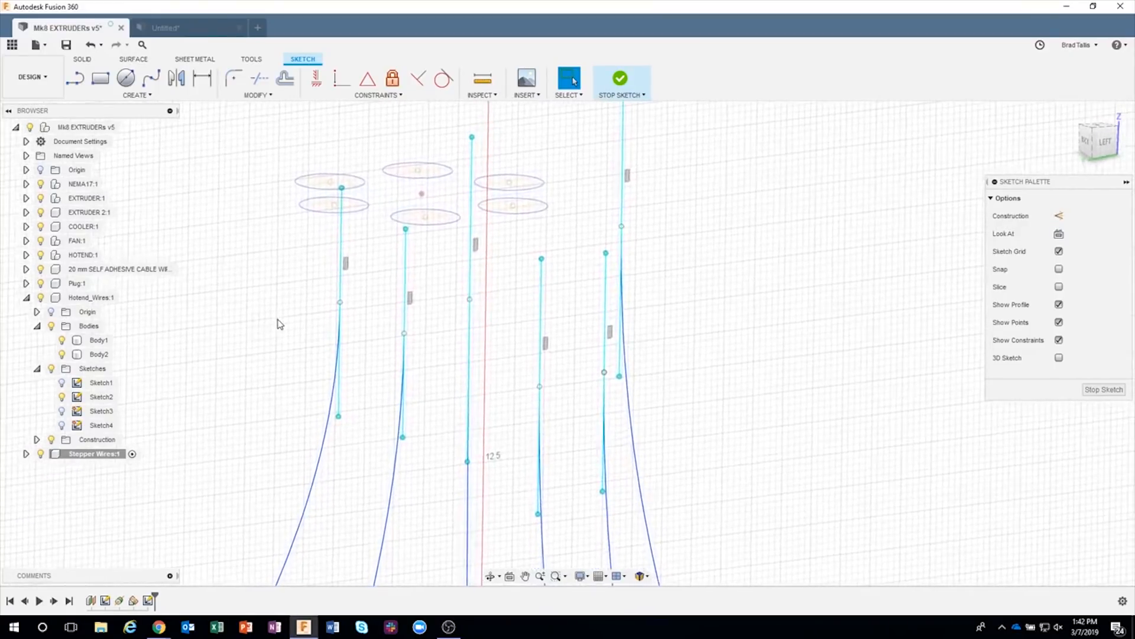
Step: Move the first spline's upper end point to the centre of the near circle above it with a point-to-point move
click(340, 305)
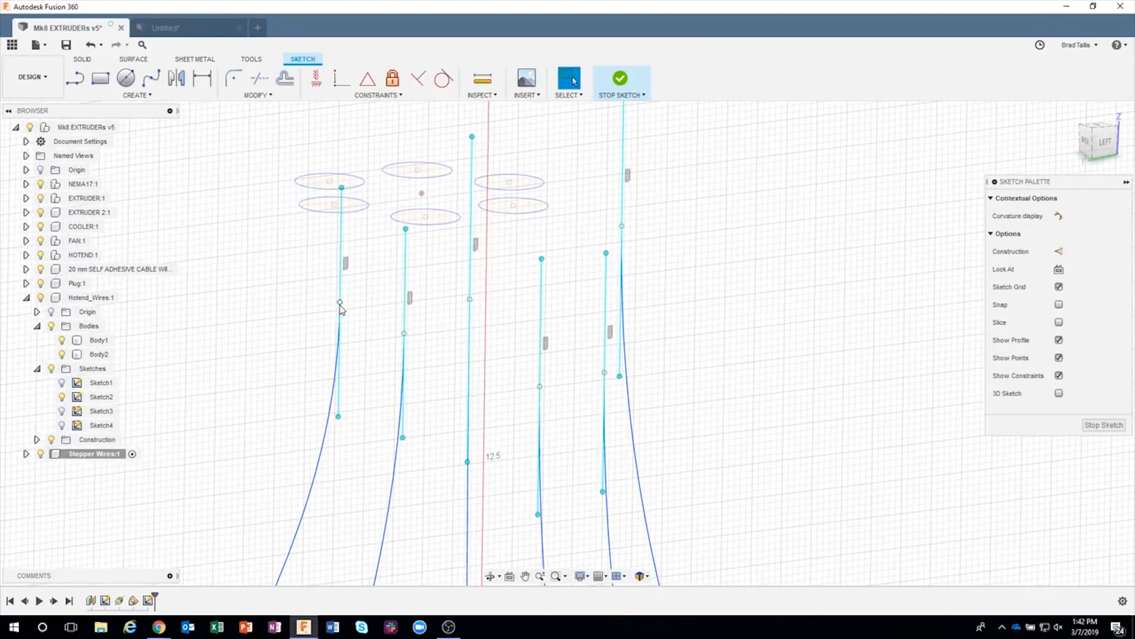
right_click(340, 306)
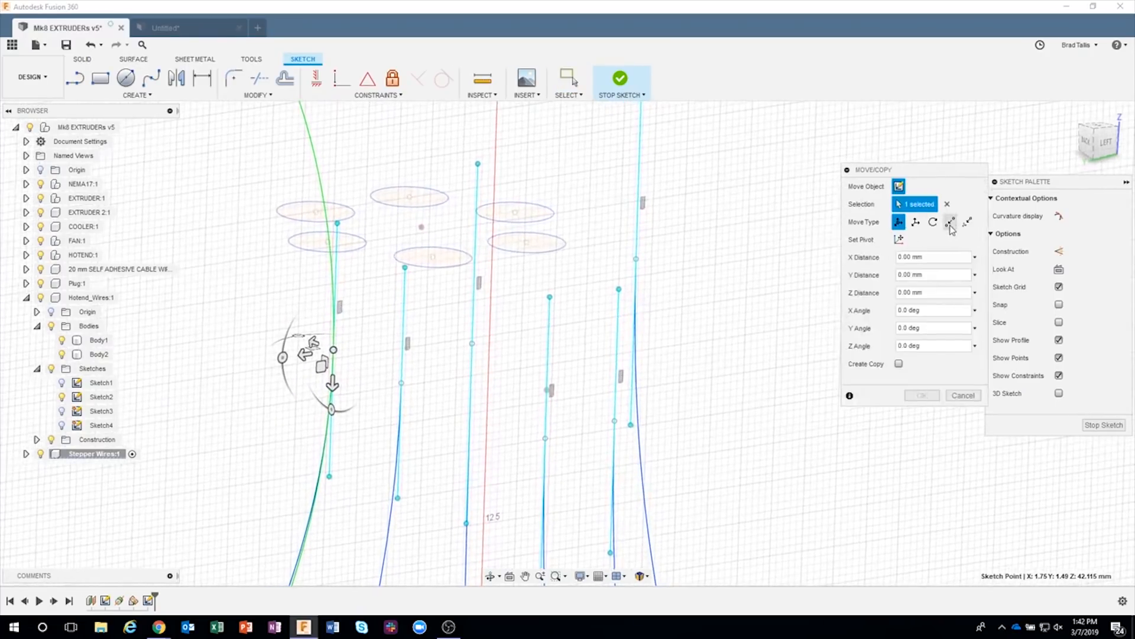
click(950, 222)
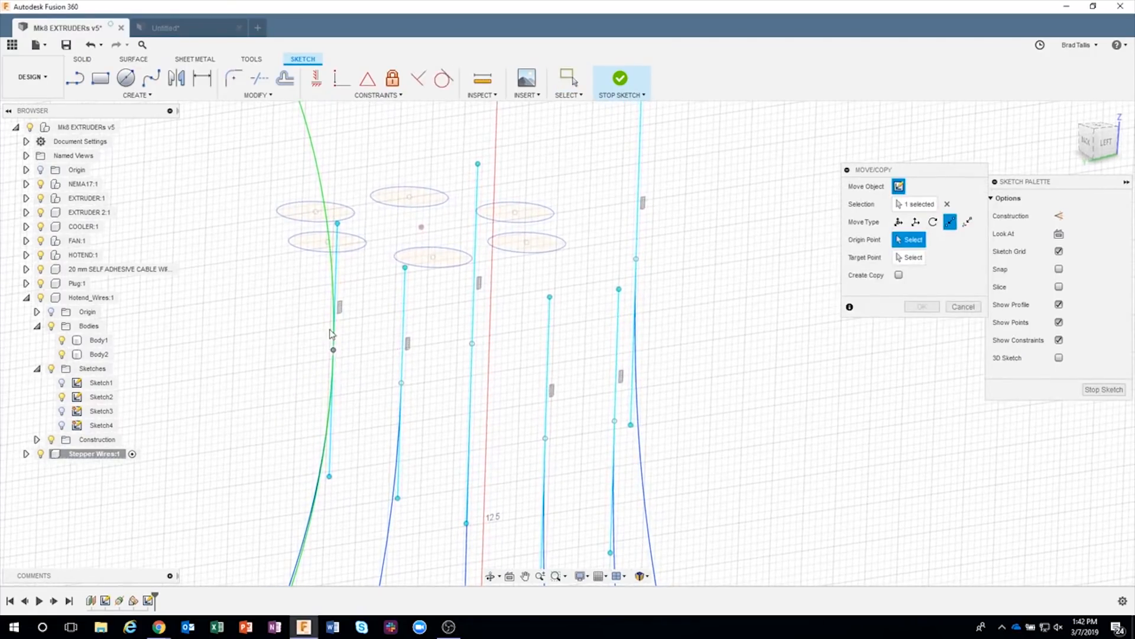
click(333, 350)
click(327, 242)
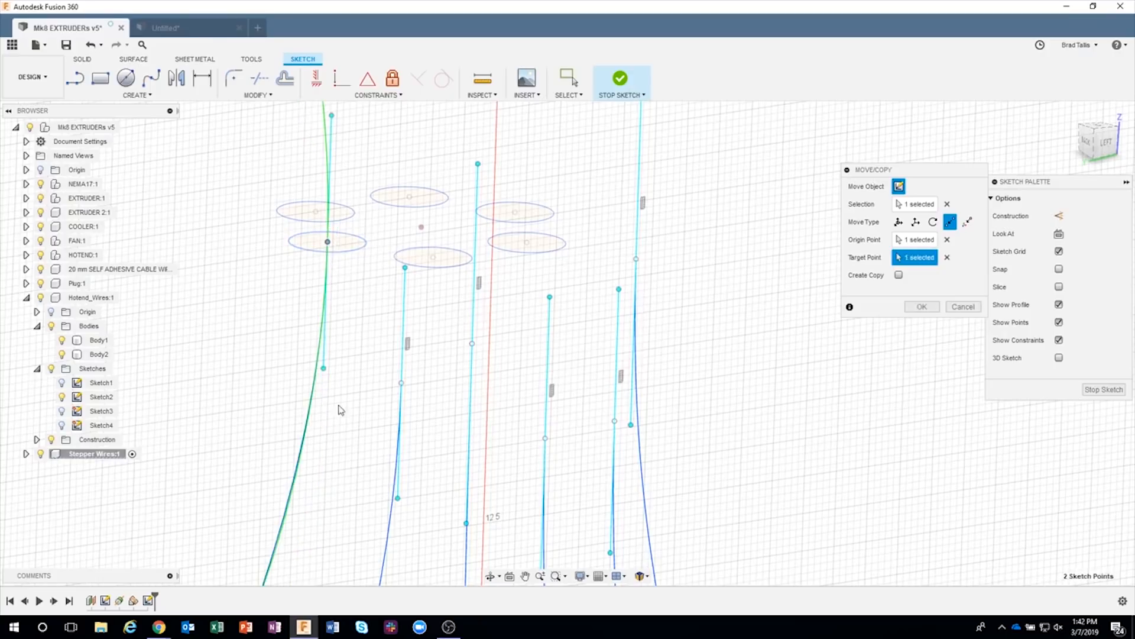
mouse_move(338, 223)
shift+middle_down()
mouse_move(327, 215)
mouse_move(291, 242)
shift+middle_up()
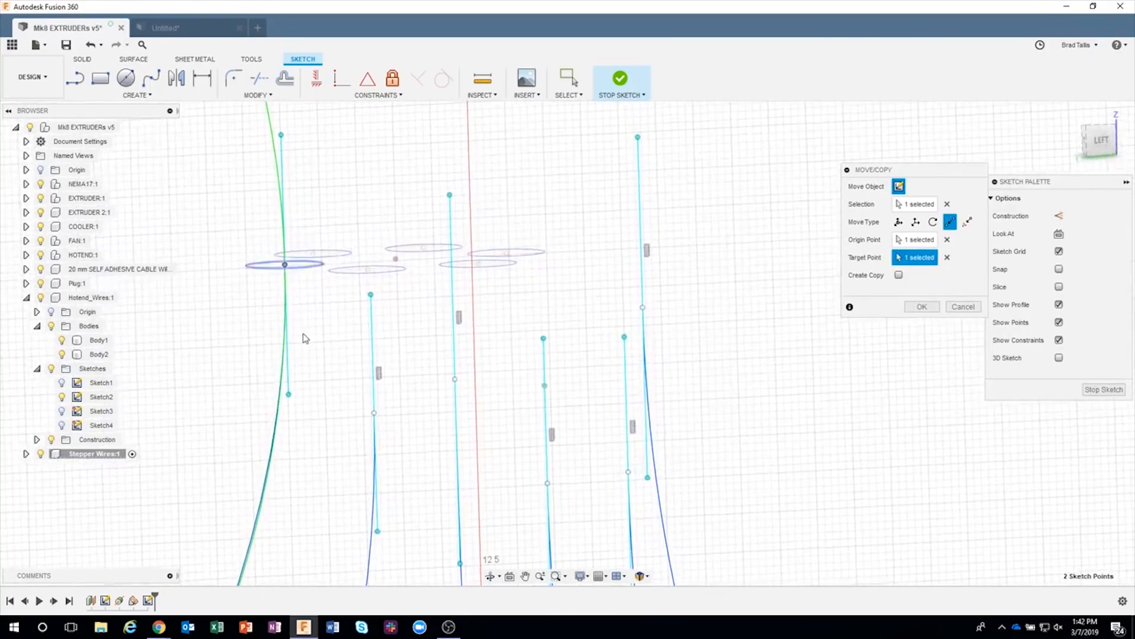
mouse_move(303, 334)
shift+middle_down()
mouse_move(287, 250)
mouse_move(344, 313)
shift+middle_up()
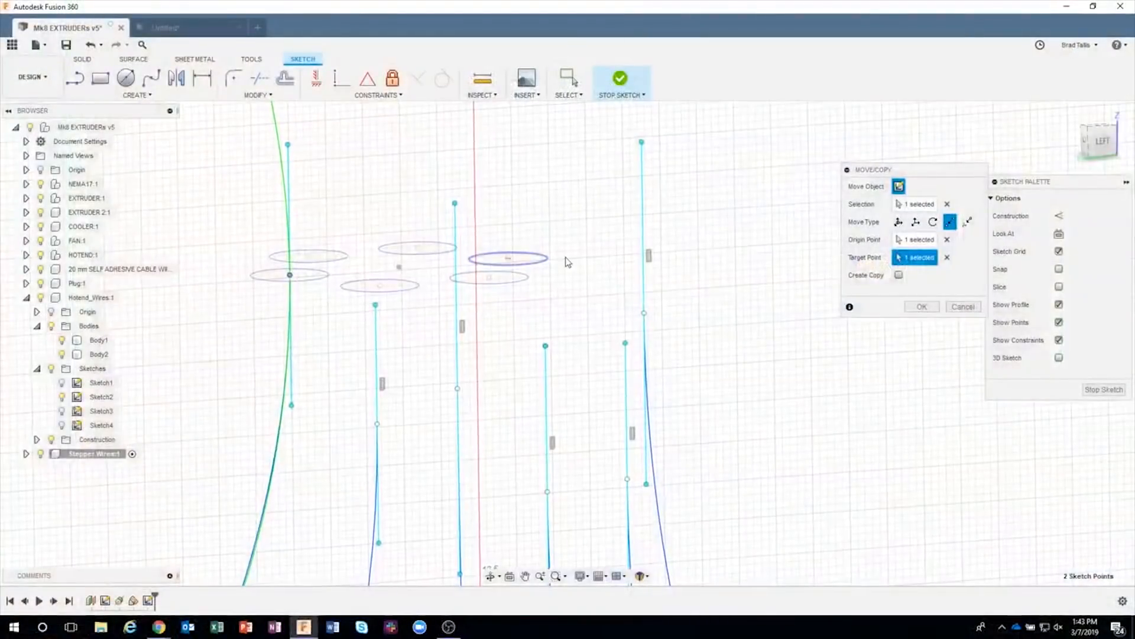
mouse_move(568, 262)
shift+middle_down()
mouse_move(533, 249)
mouse_move(390, 337)
mouse_move(372, 295)
shift+middle_up()
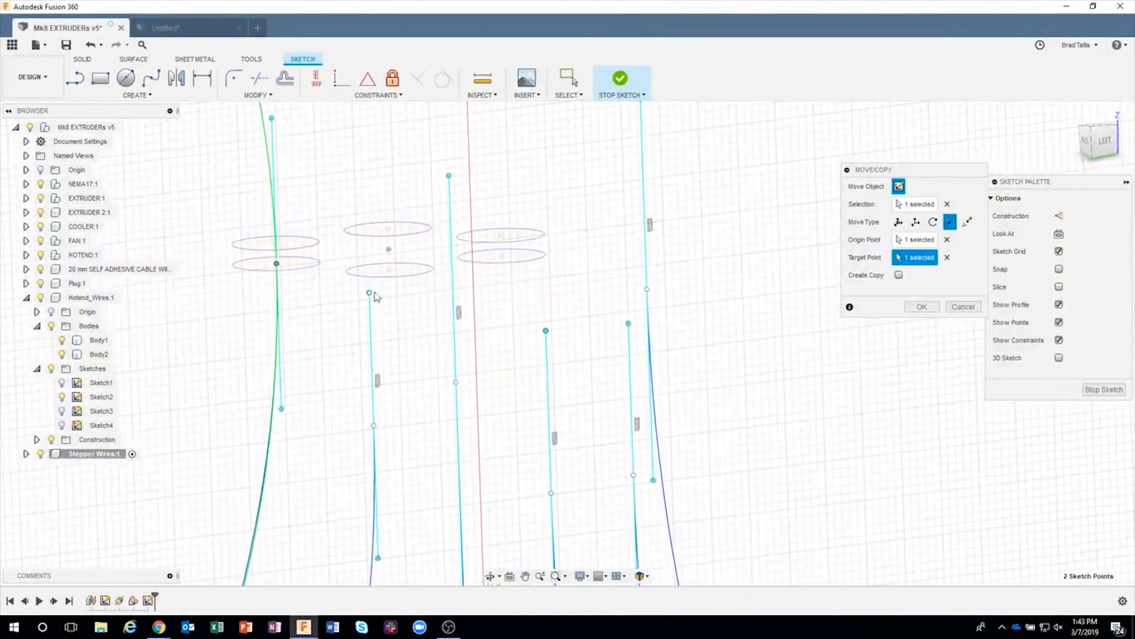
click(923, 307)
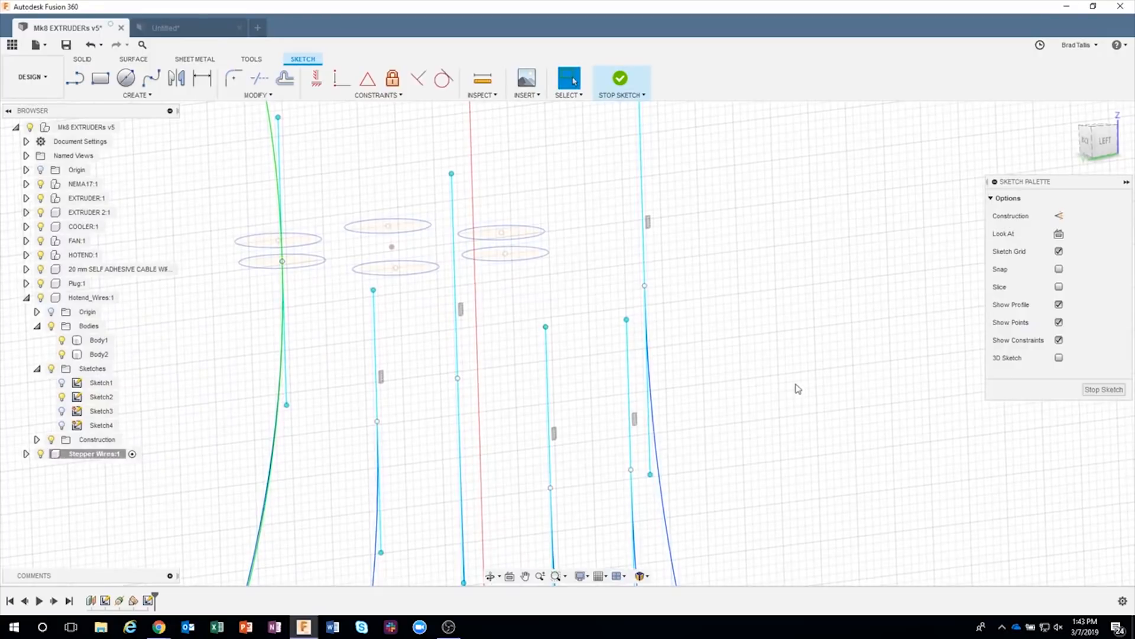
Step: Move the second spline's upper end point to the centre of the far circle behind the first spline's circle with a point-to-point move
key(m)
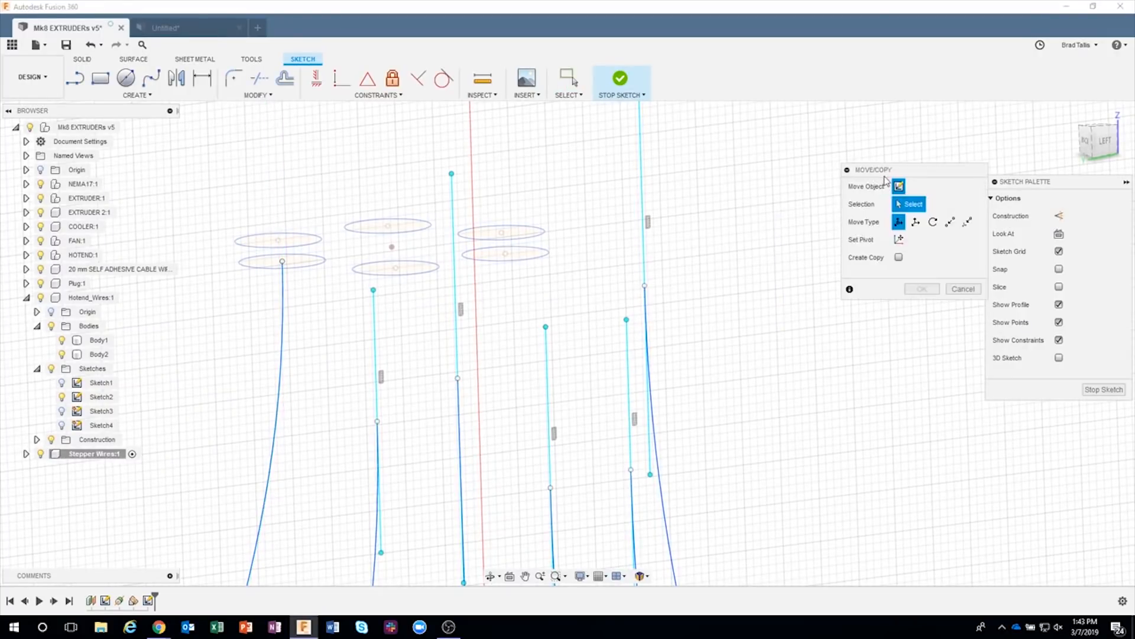
shift+middle_drag(482, 322, 414, 424)
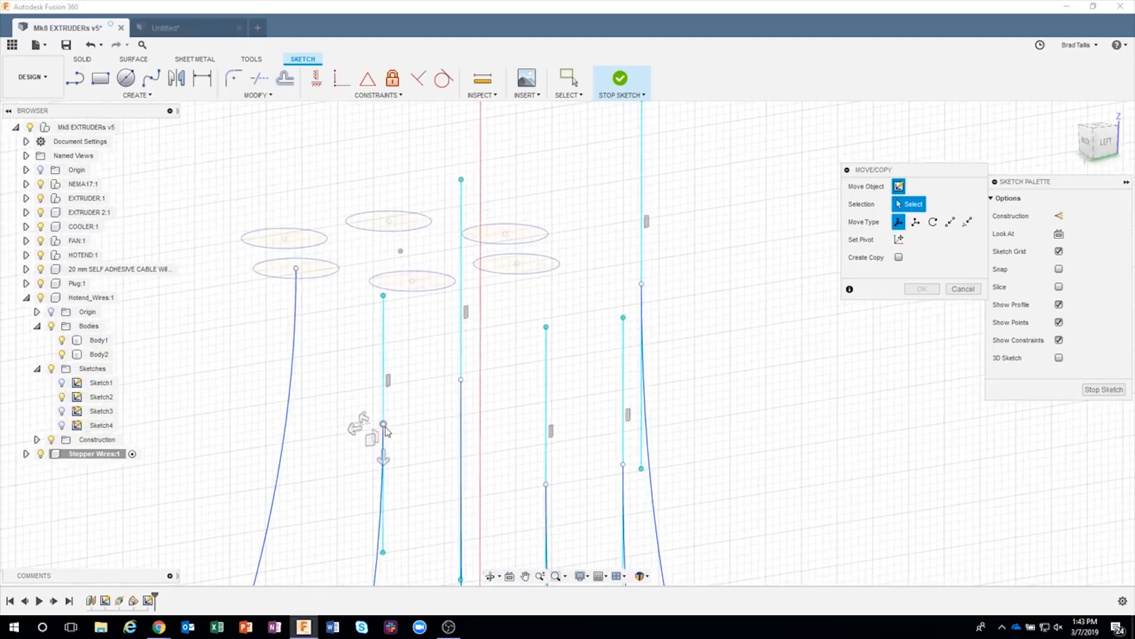
click(384, 425)
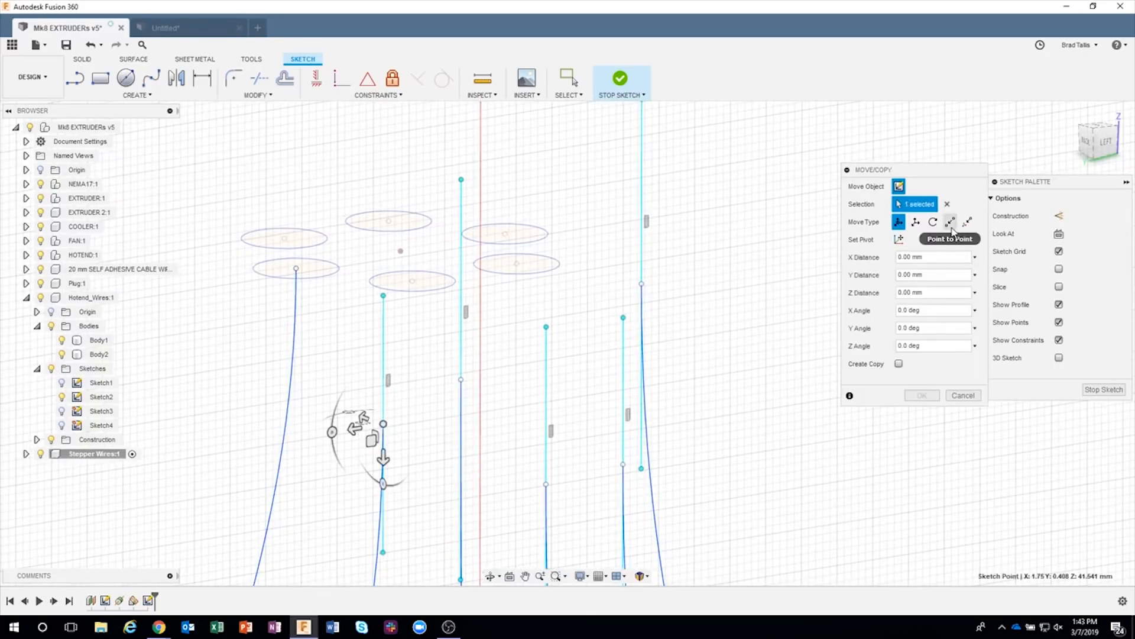
click(951, 223)
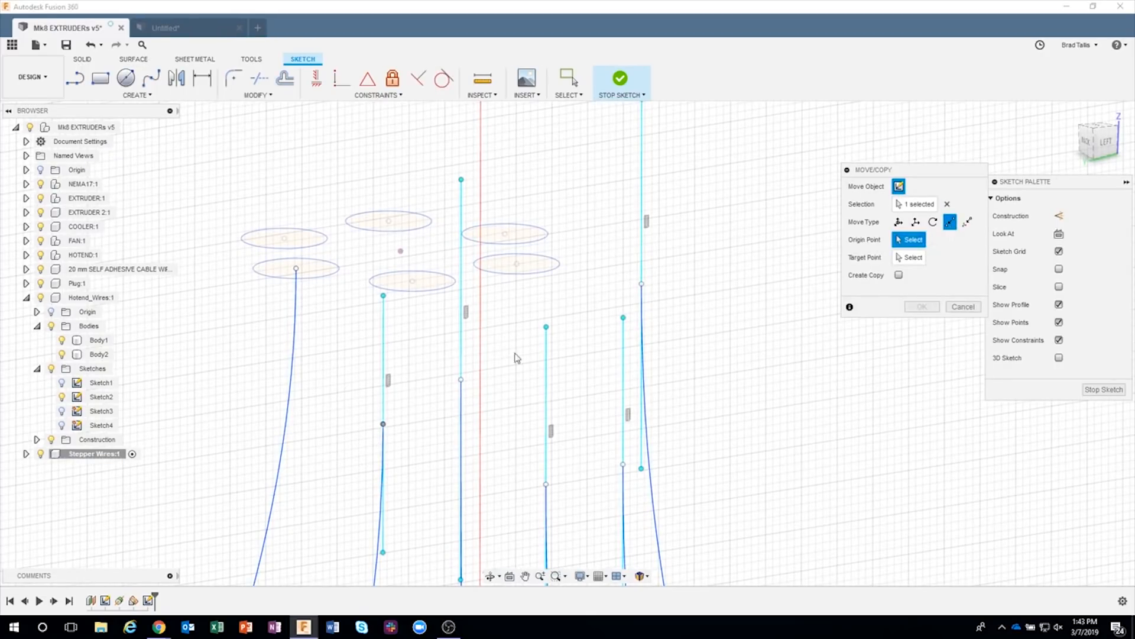
click(384, 425)
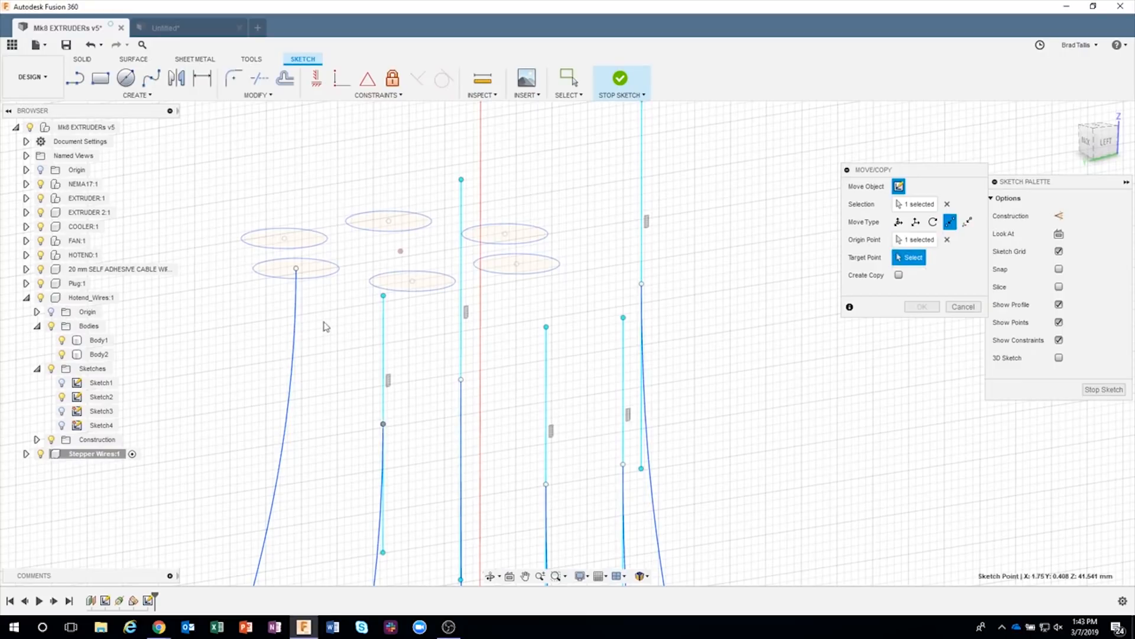
click(285, 239)
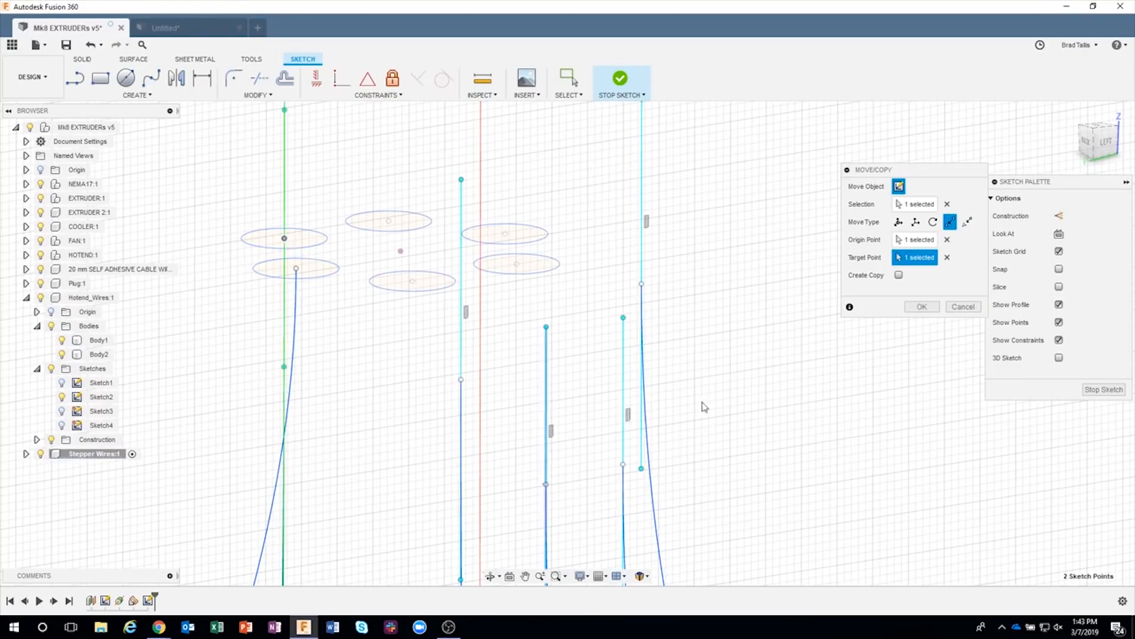
scroll(784, 427, down, 5)
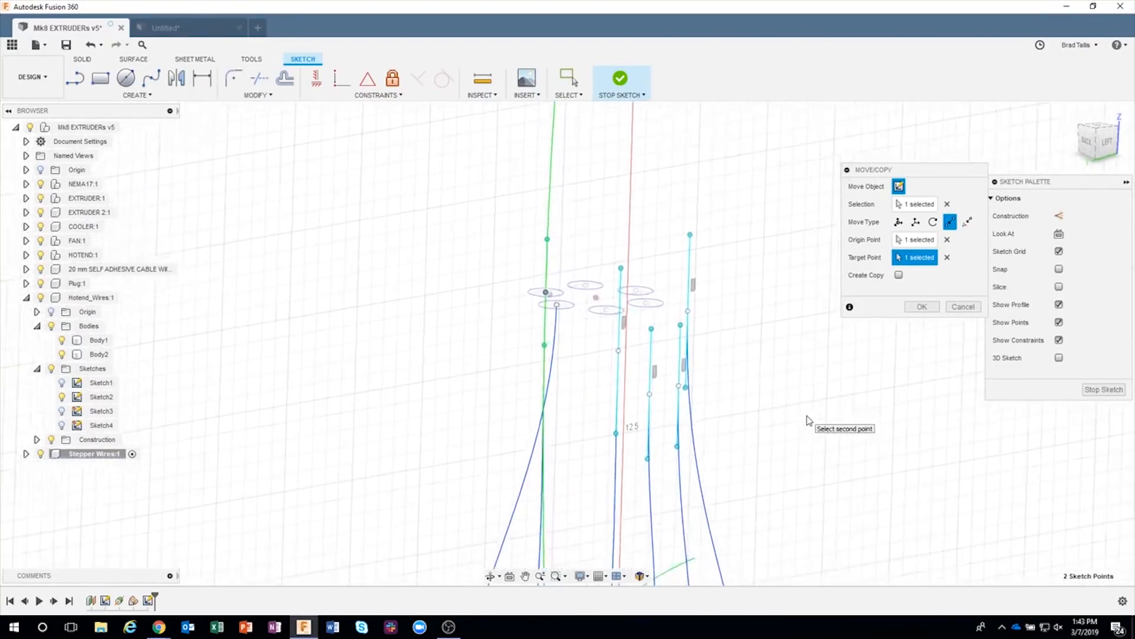
mouse_move(807, 416)
shift+middle_down()
mouse_move(782, 371)
mouse_move(622, 428)
mouse_move(540, 423)
shift+middle_up()
click(1100, 142)
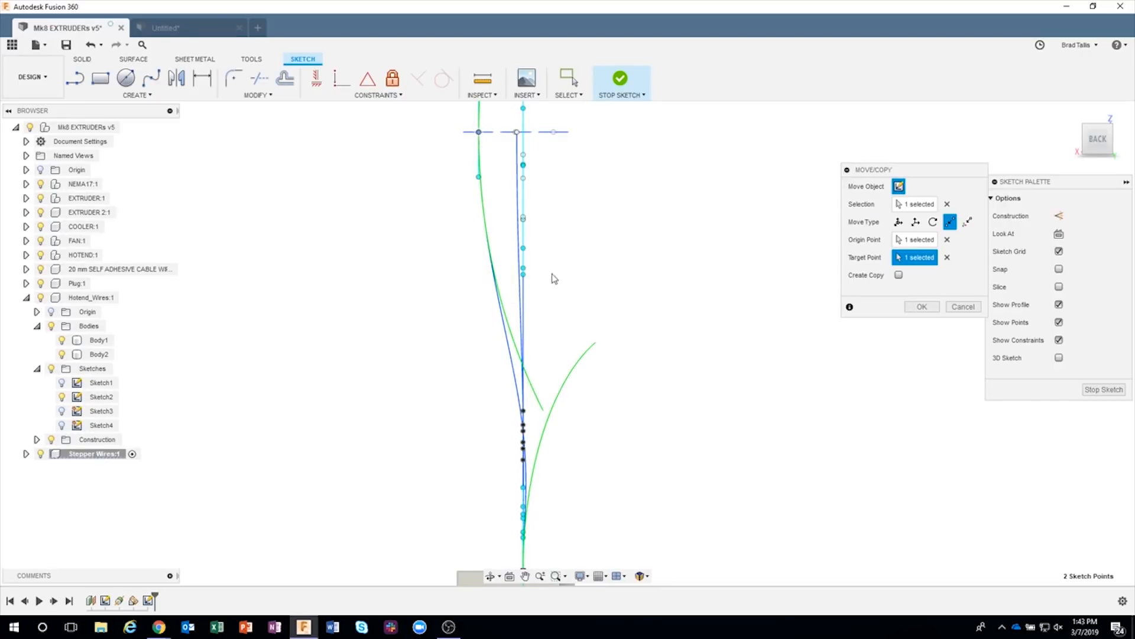
mouse_move(688, 298)
shift+middle_down()
mouse_move(667, 288)
mouse_move(887, 313)
shift+middle_up()
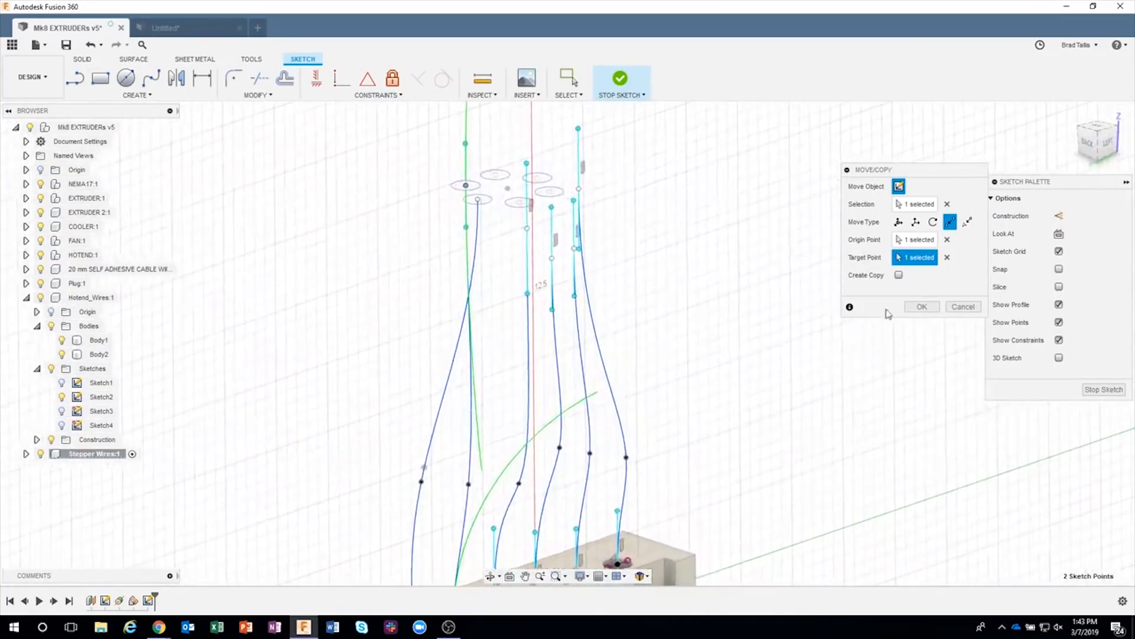
click(921, 307)
Step: Move the third spline's upper end point to the centre of the near middle bundle circle with a point-to-point move
scroll(669, 261, up, 3)
key(m)
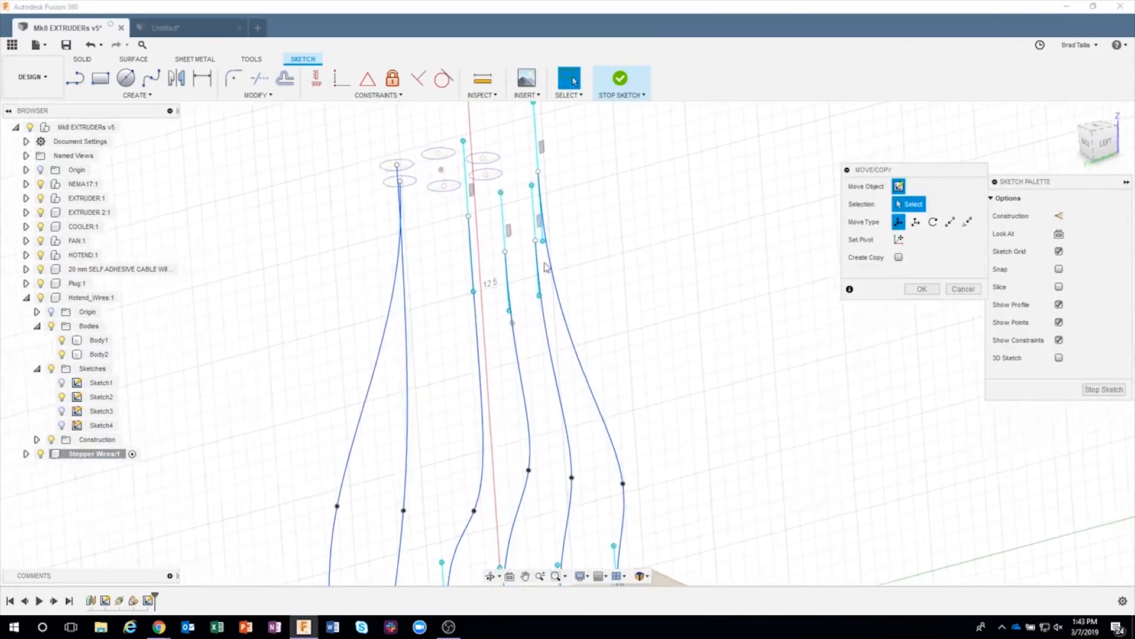
mouse_move(545, 267)
shift+middle_down()
mouse_move(464, 254)
mouse_move(465, 274)
shift+middle_up()
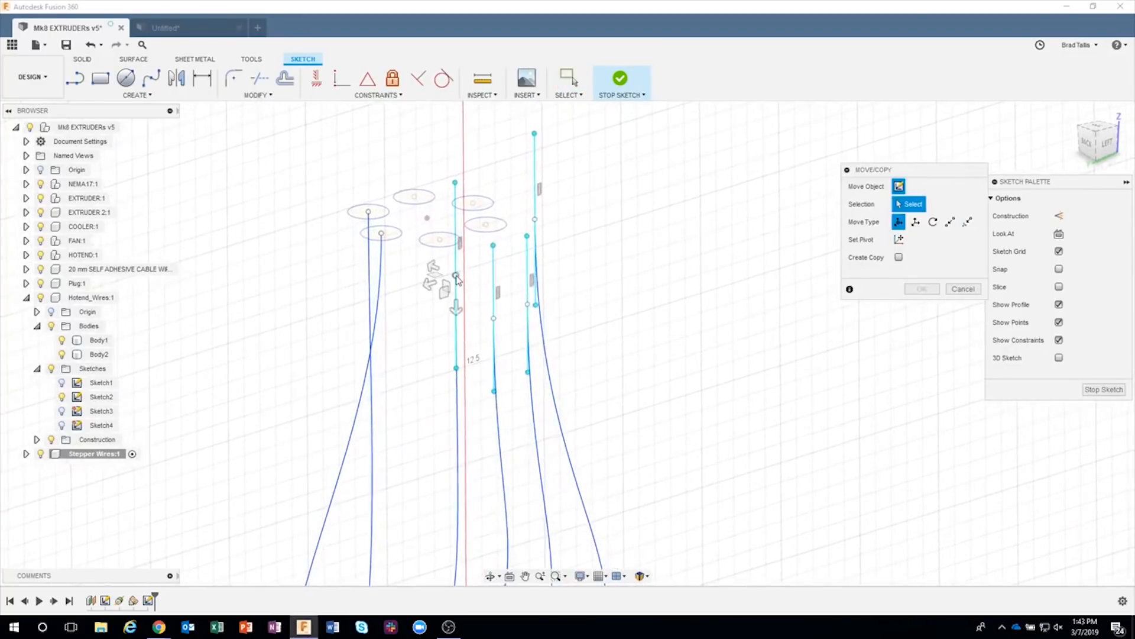
click(456, 275)
click(950, 222)
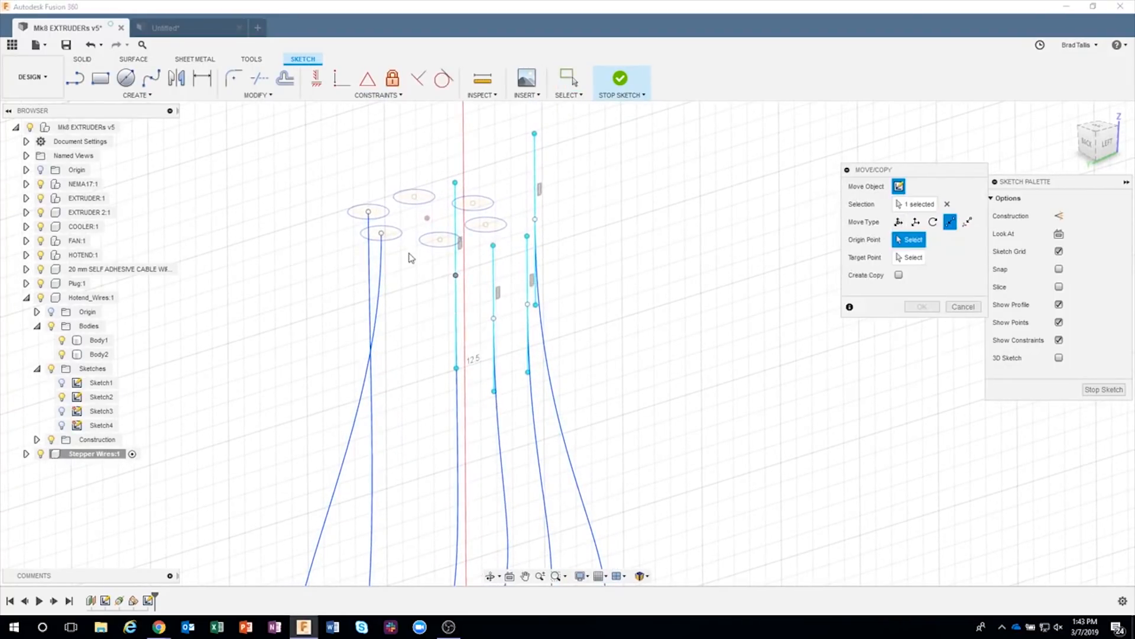
click(456, 275)
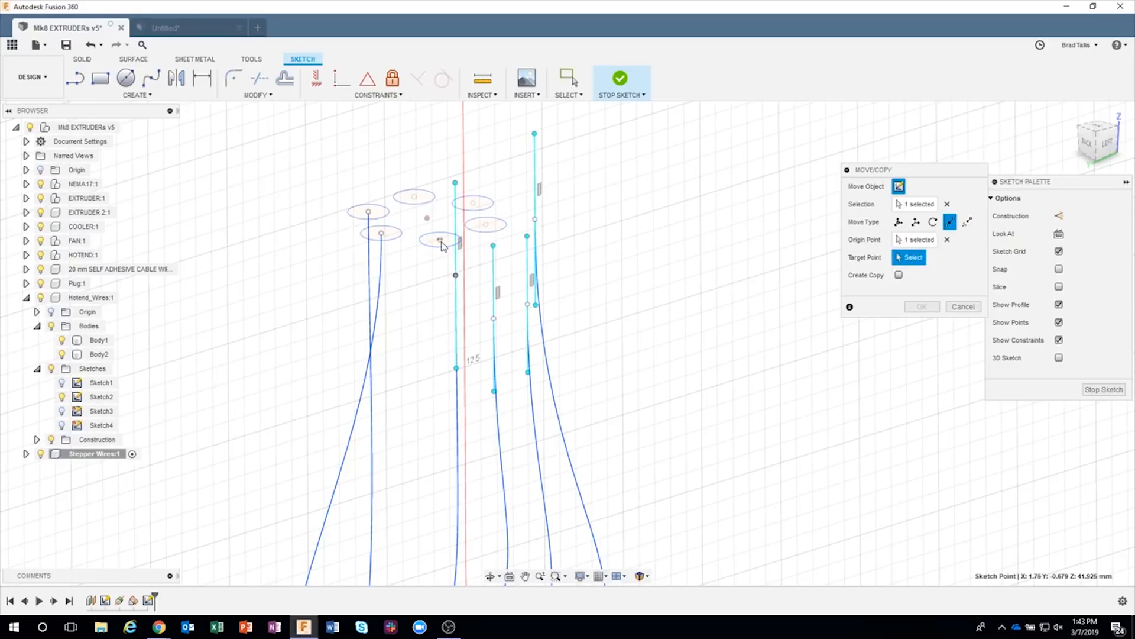
click(440, 240)
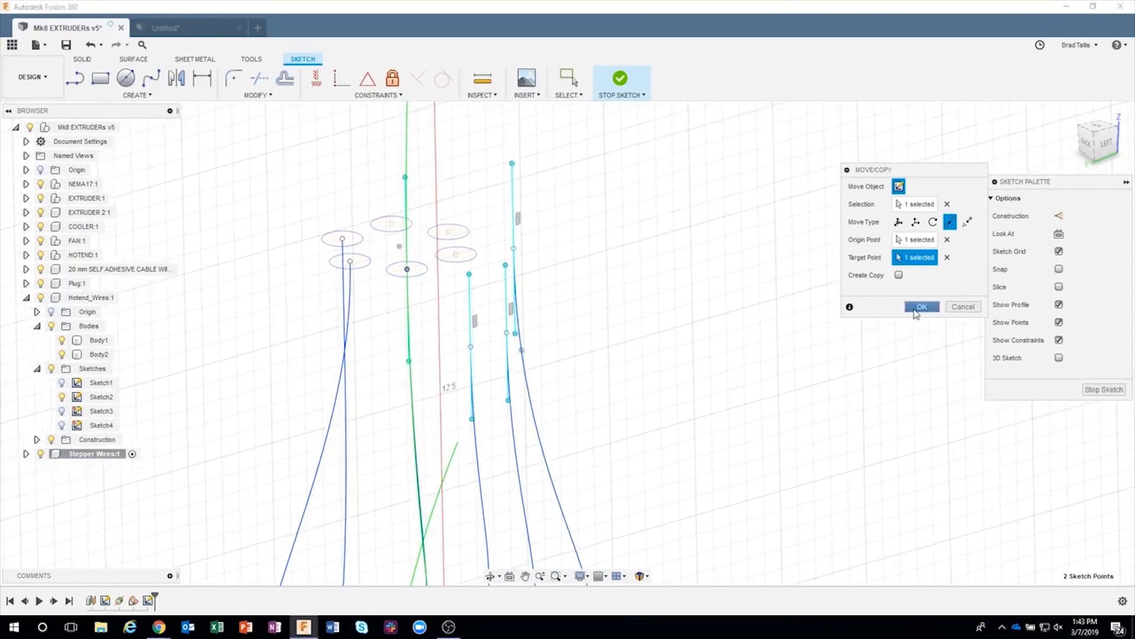
click(922, 306)
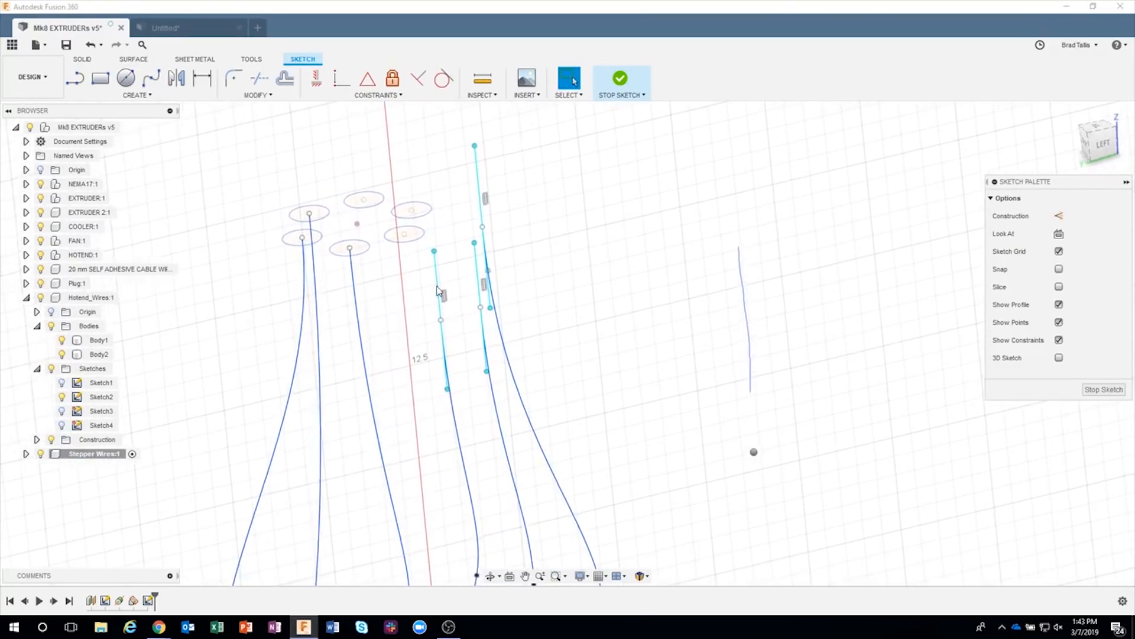
Step: Move the fourth spline's upper end point to the centre of the far middle bundle circle with a point-to-point move
click(438, 294)
key(m)
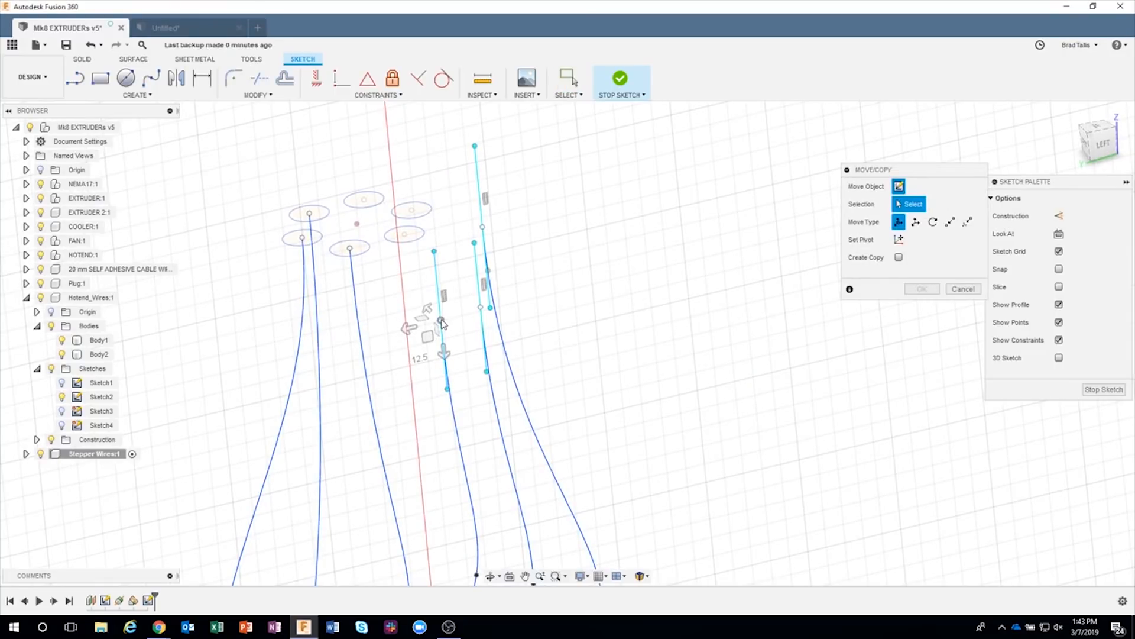
click(950, 222)
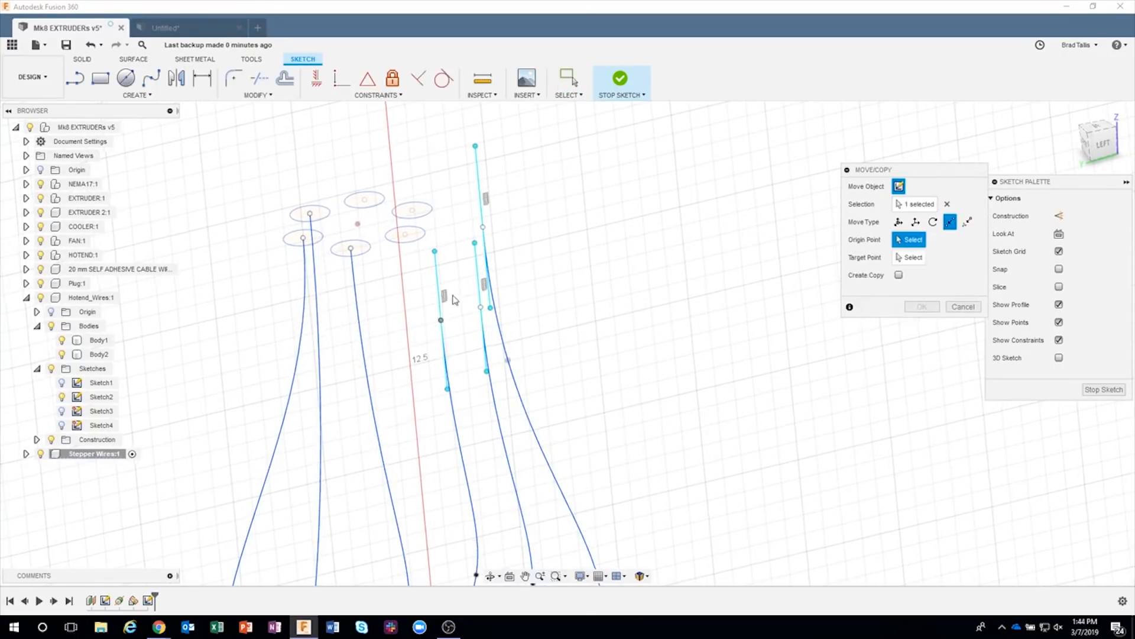
click(447, 320)
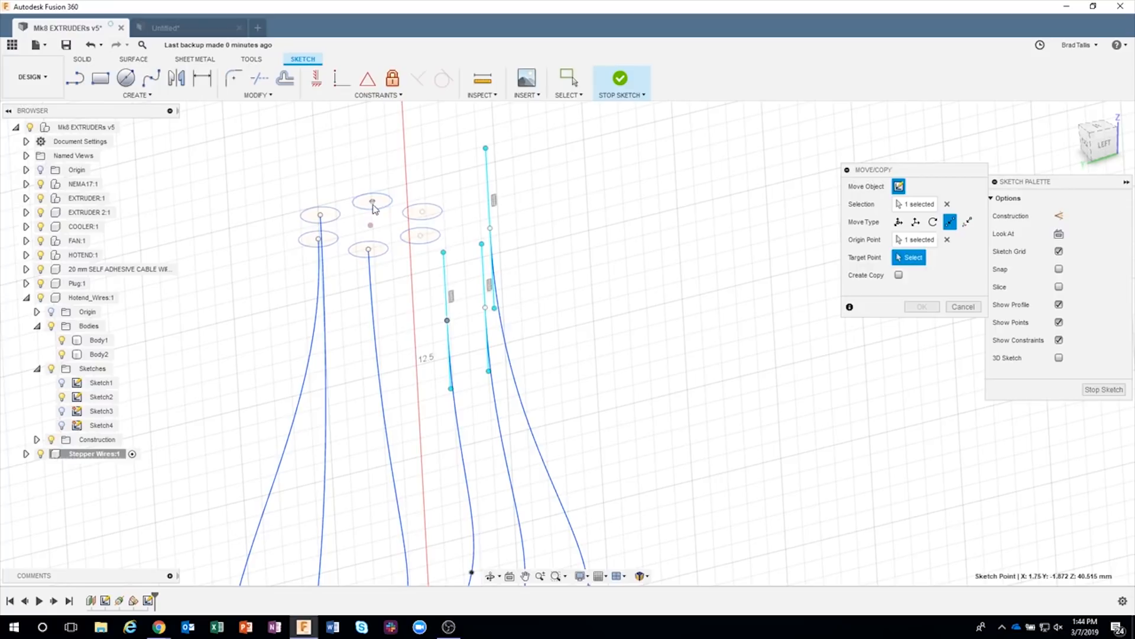
click(372, 202)
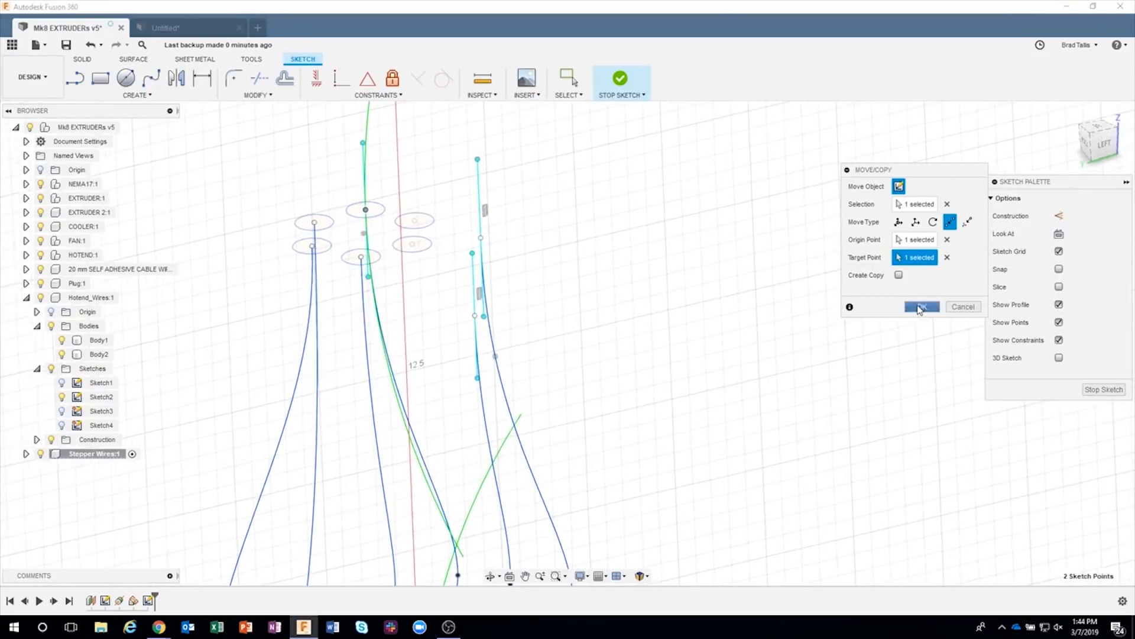
click(920, 307)
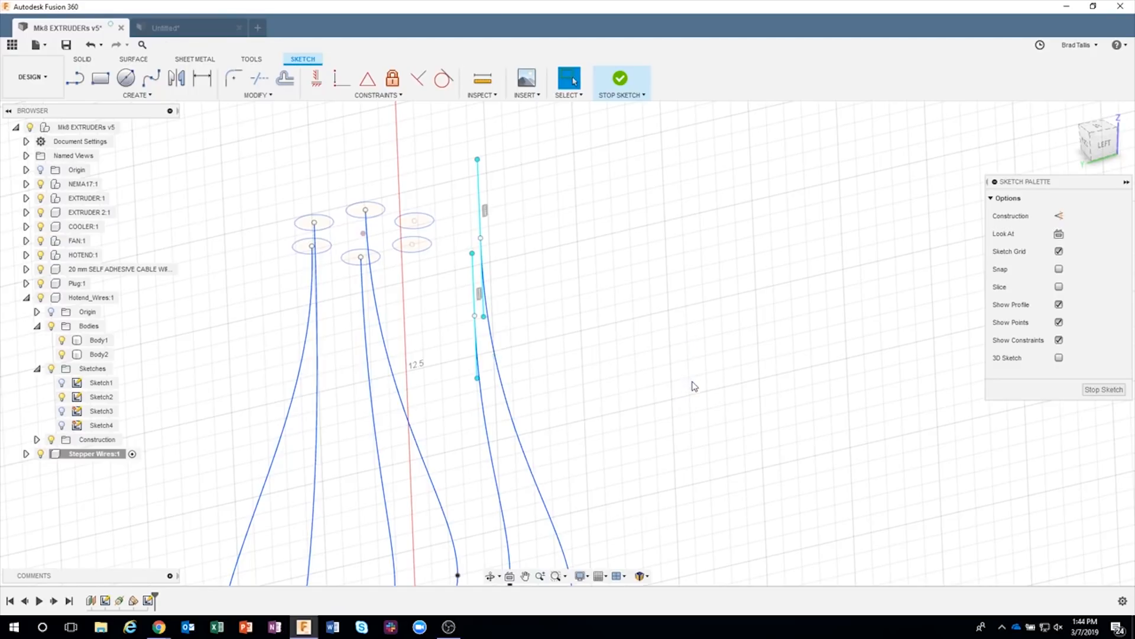
key(m)
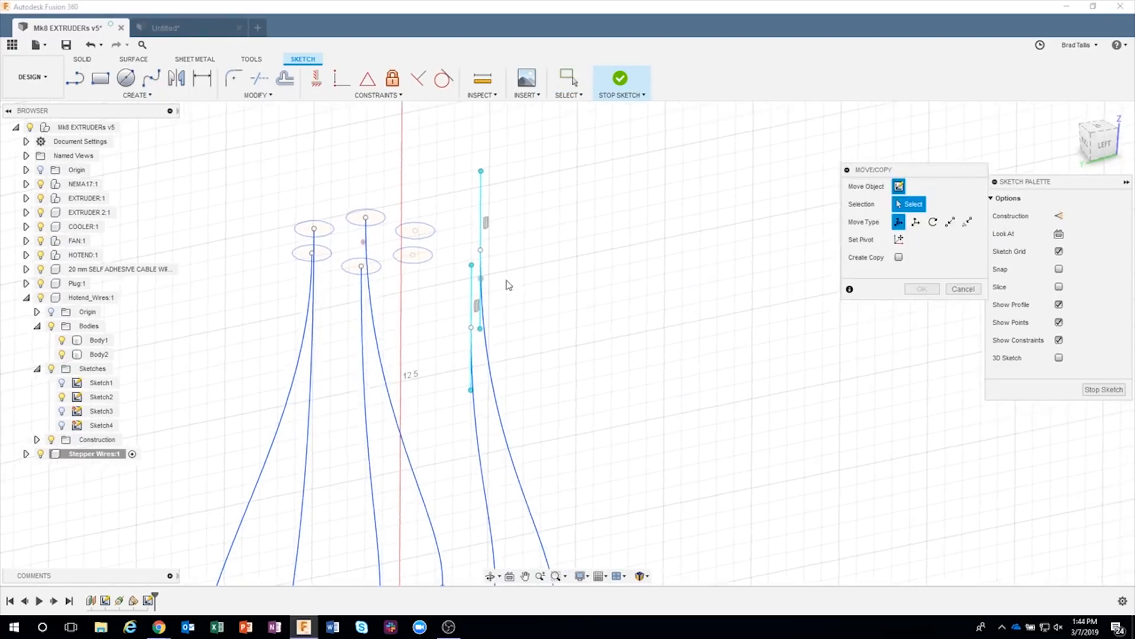
click(466, 295)
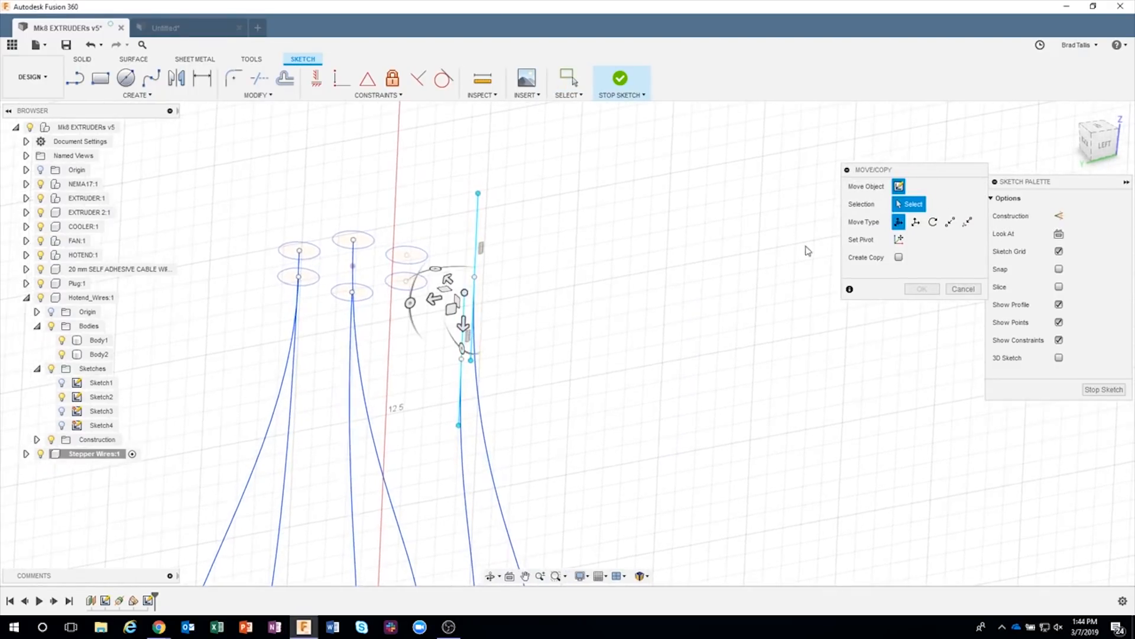
click(950, 224)
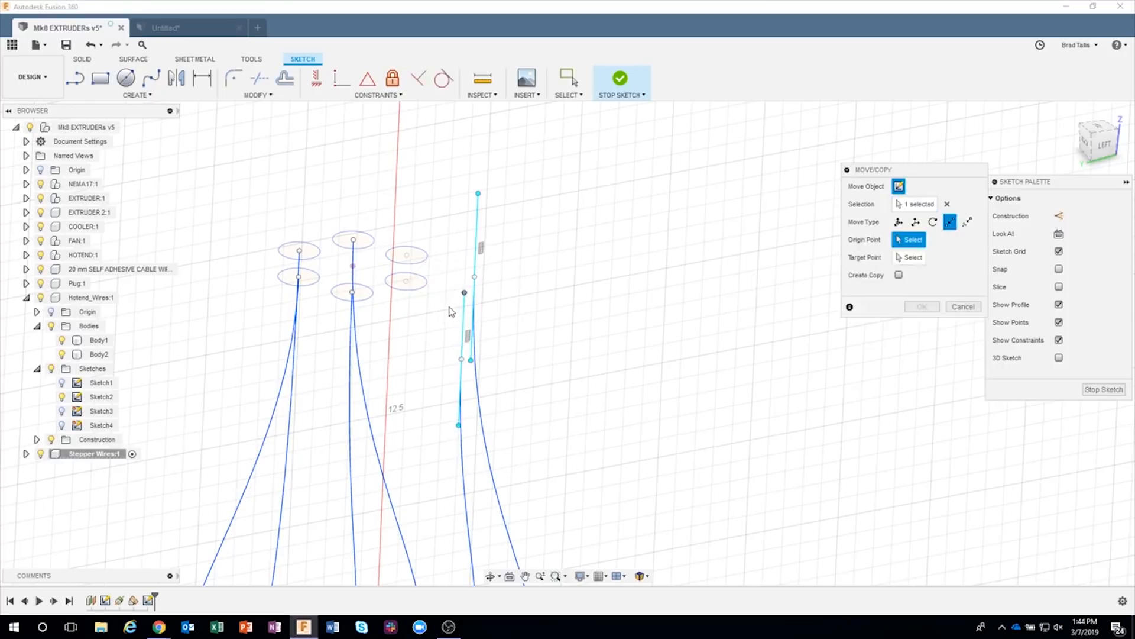
click(465, 293)
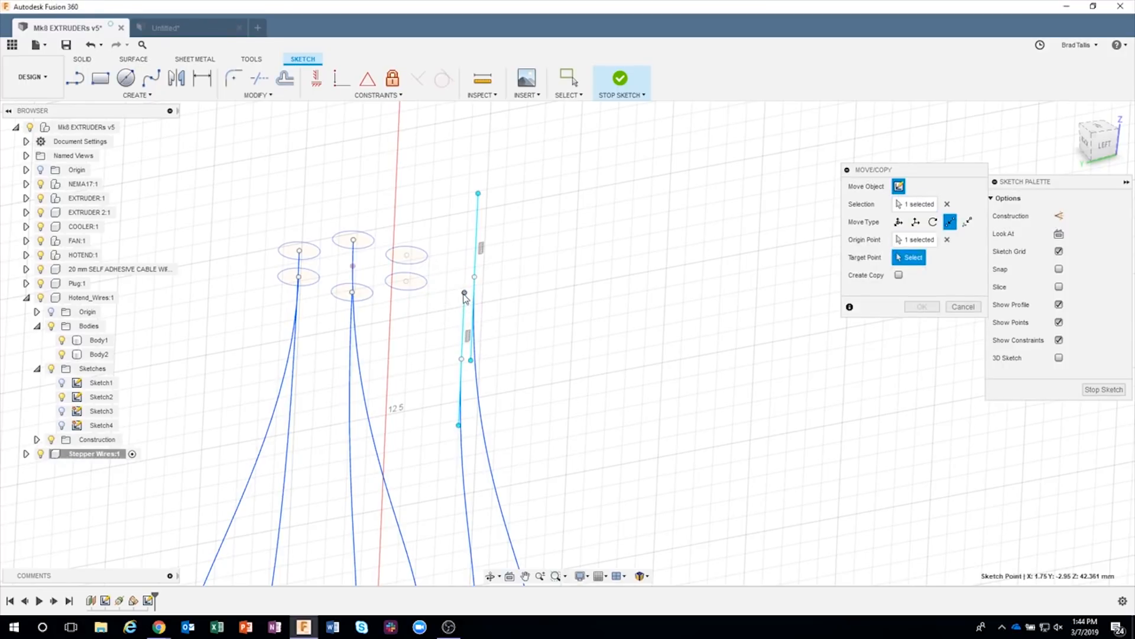
click(408, 283)
mouse_move(792, 312)
shift+middle_down()
mouse_move(698, 282)
mouse_move(672, 365)
mouse_move(455, 263)
shift+middle_up()
click(963, 307)
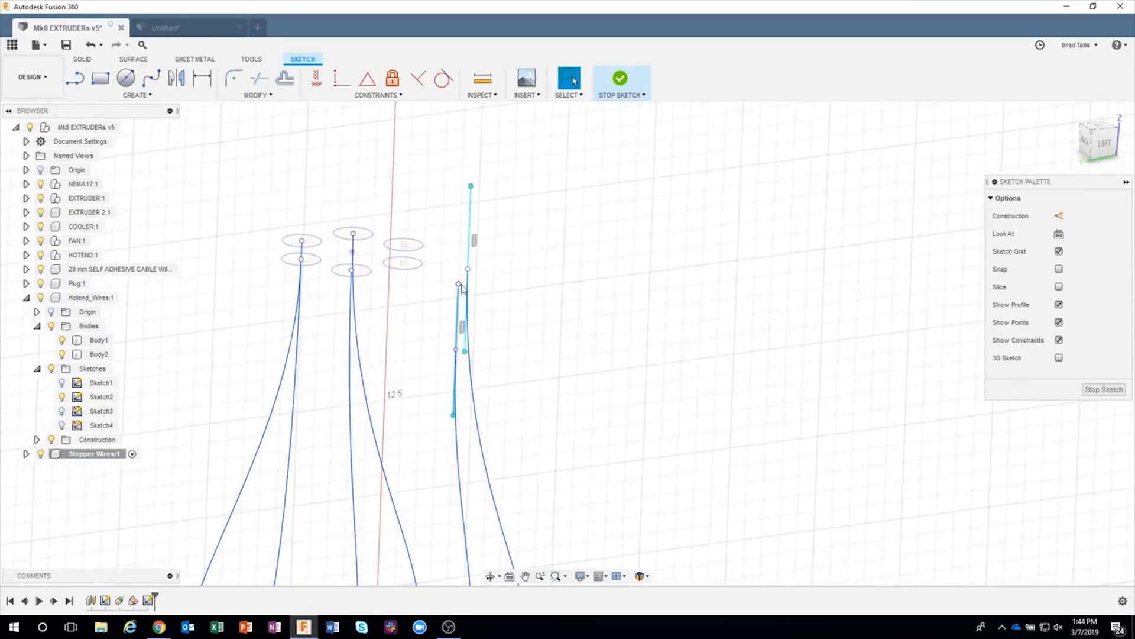
Step: Move the fifth spline's upper end point to the centre of the near circle in the last bundle pair with a point-to-point move
key(m)
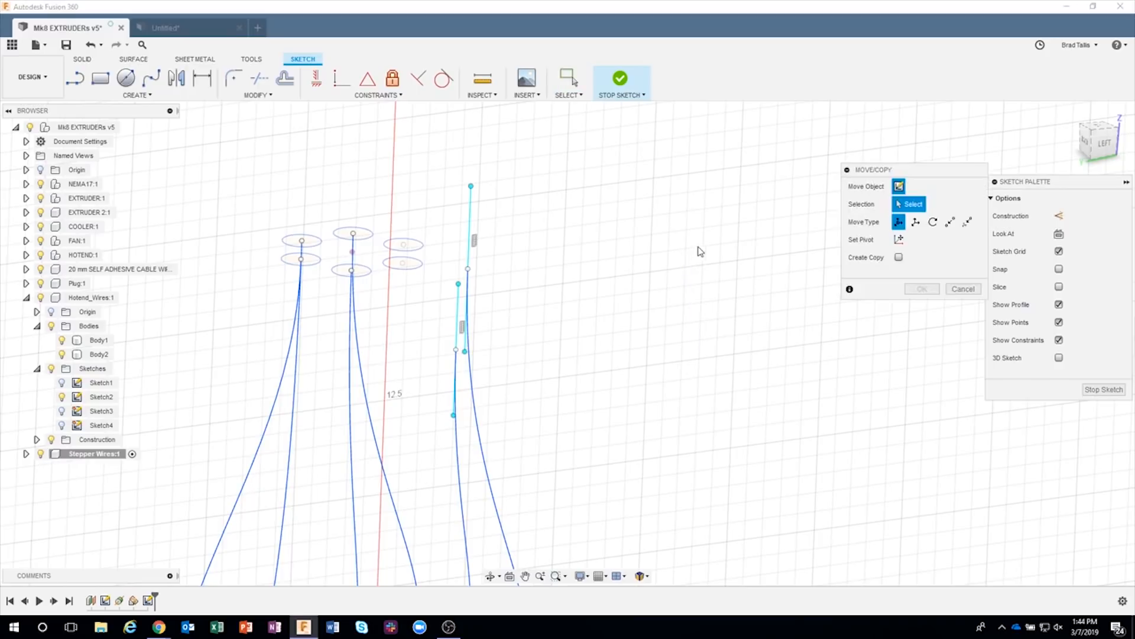
click(456, 367)
click(950, 222)
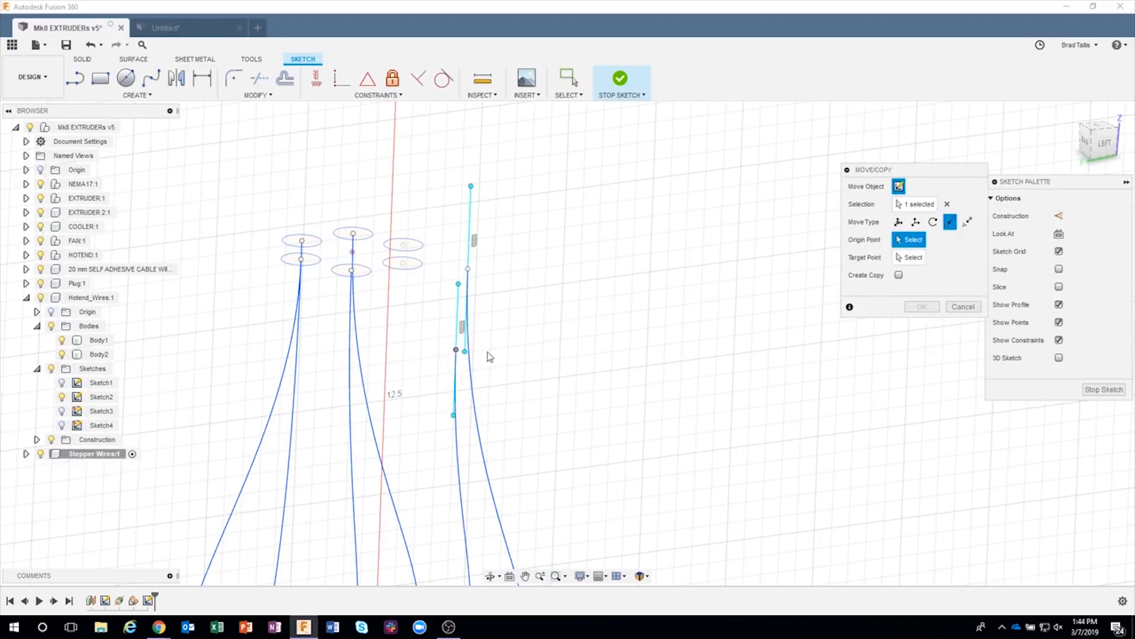
click(456, 350)
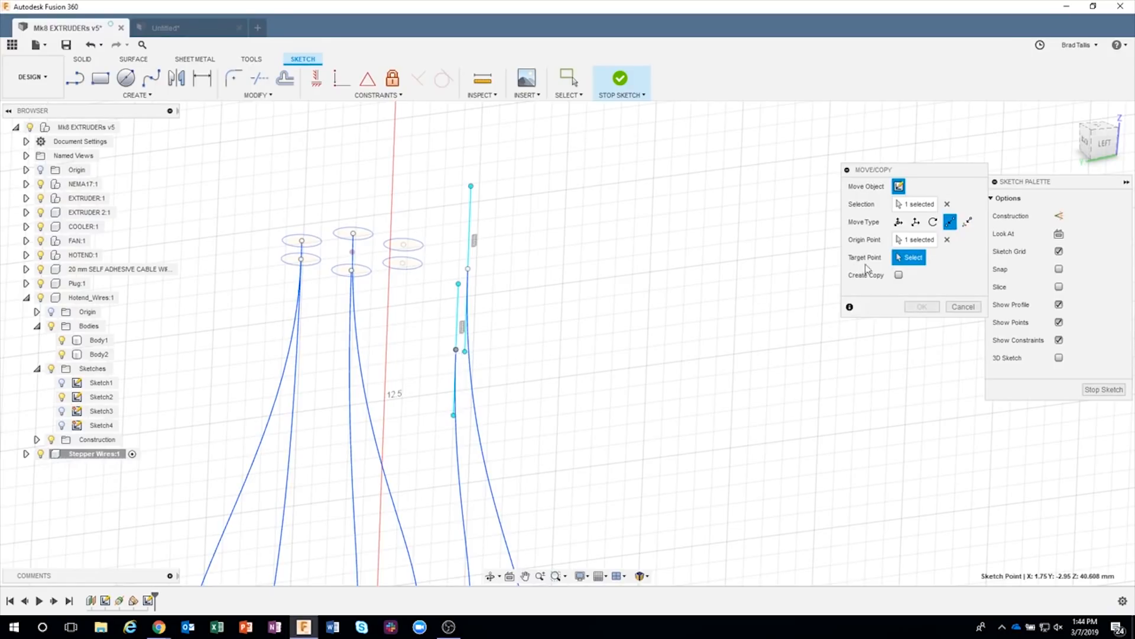
click(405, 266)
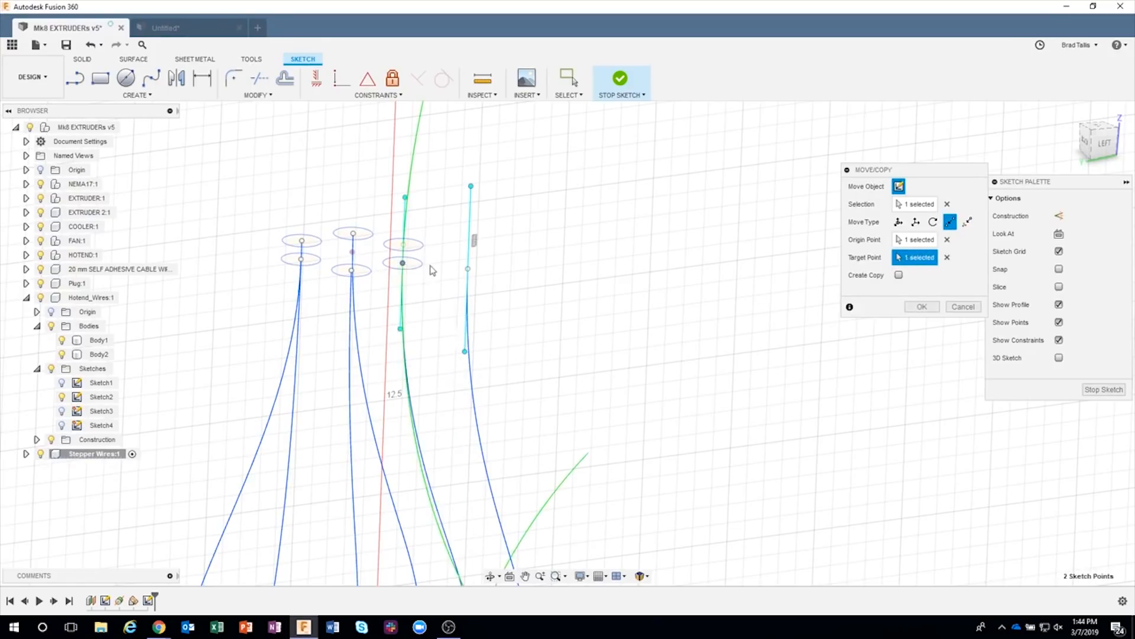
click(920, 307)
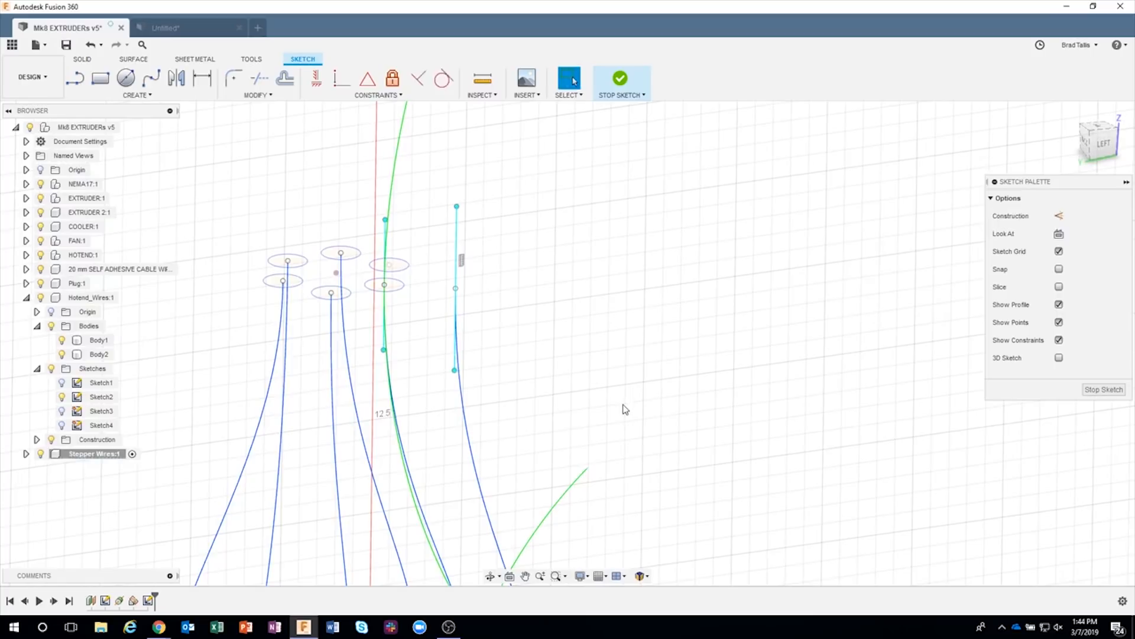
Step: Move the sixth spline's upper end point to the centre of the remaining far bundle circle with a point-to-point move
drag(625, 407, 619, 216)
key(m)
mouse_move(572, 259)
shift+middle_down()
mouse_move(525, 292)
mouse_move(457, 308)
shift+middle_up()
click(442, 307)
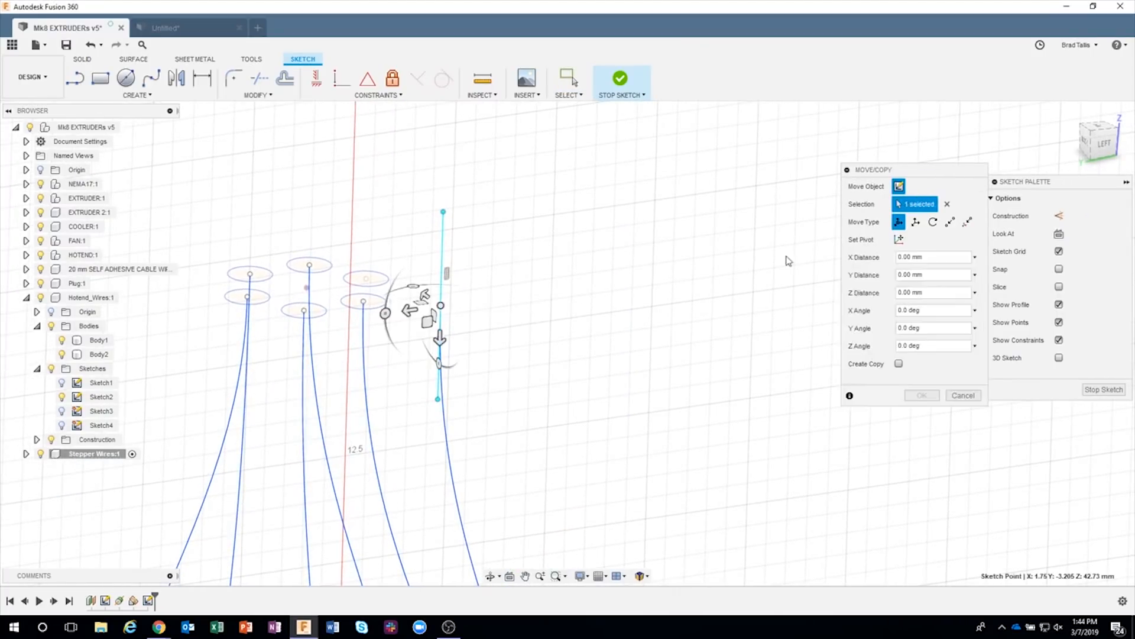
click(948, 223)
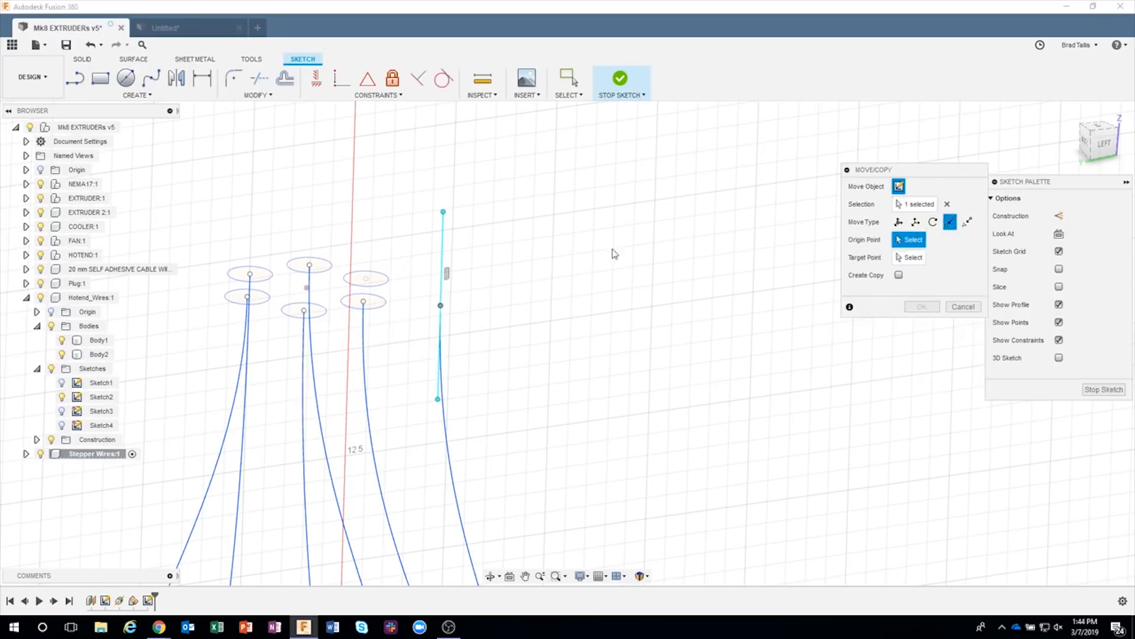
click(440, 306)
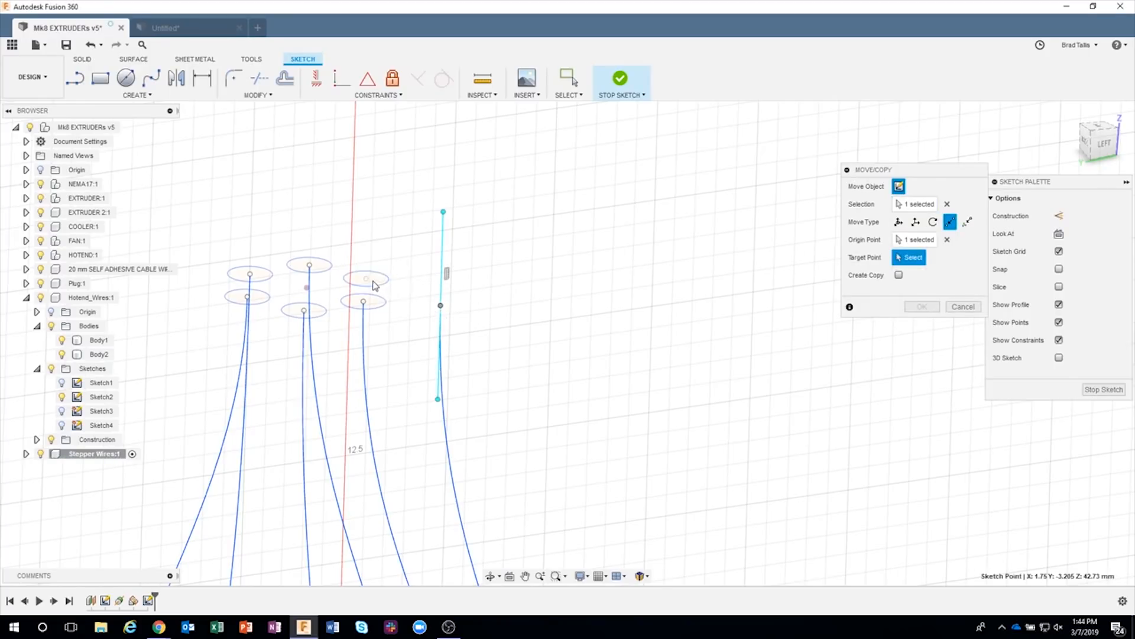
click(368, 280)
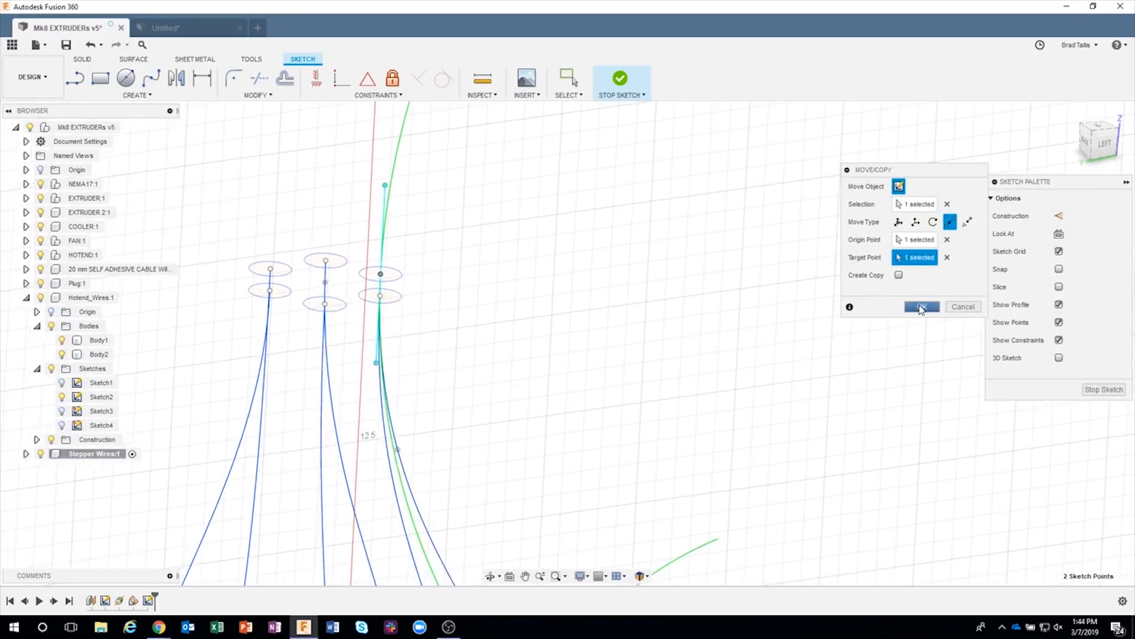
click(922, 306)
scroll(647, 340, down, 5)
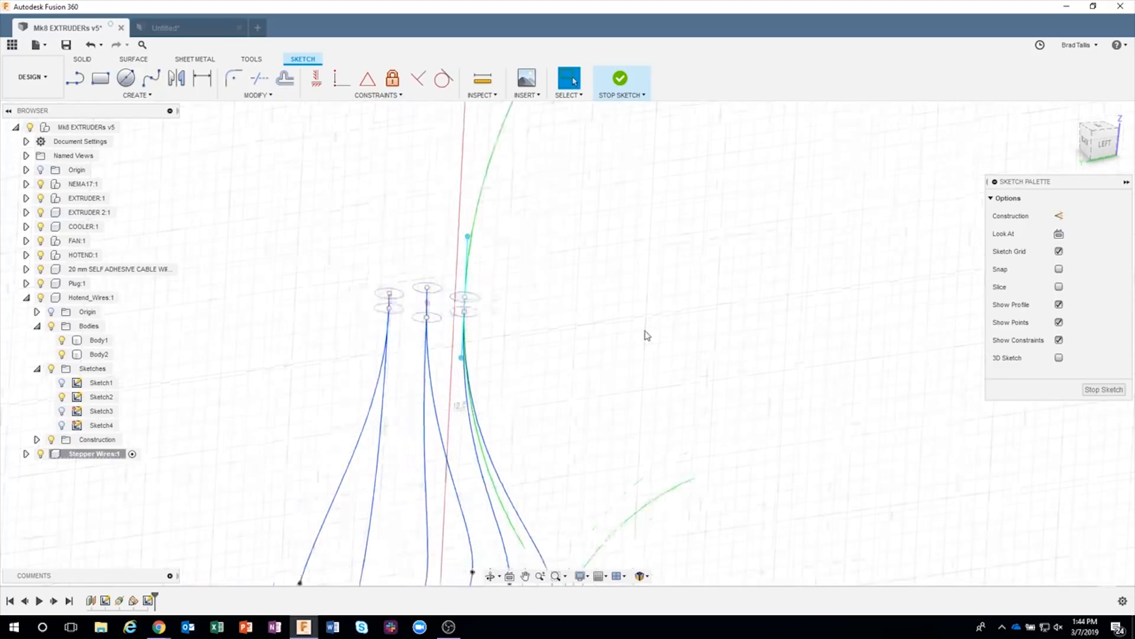
Step: Finish the wire-path sketch and check the six splines between the plug holes and the bundle circles from several sides
click(620, 80)
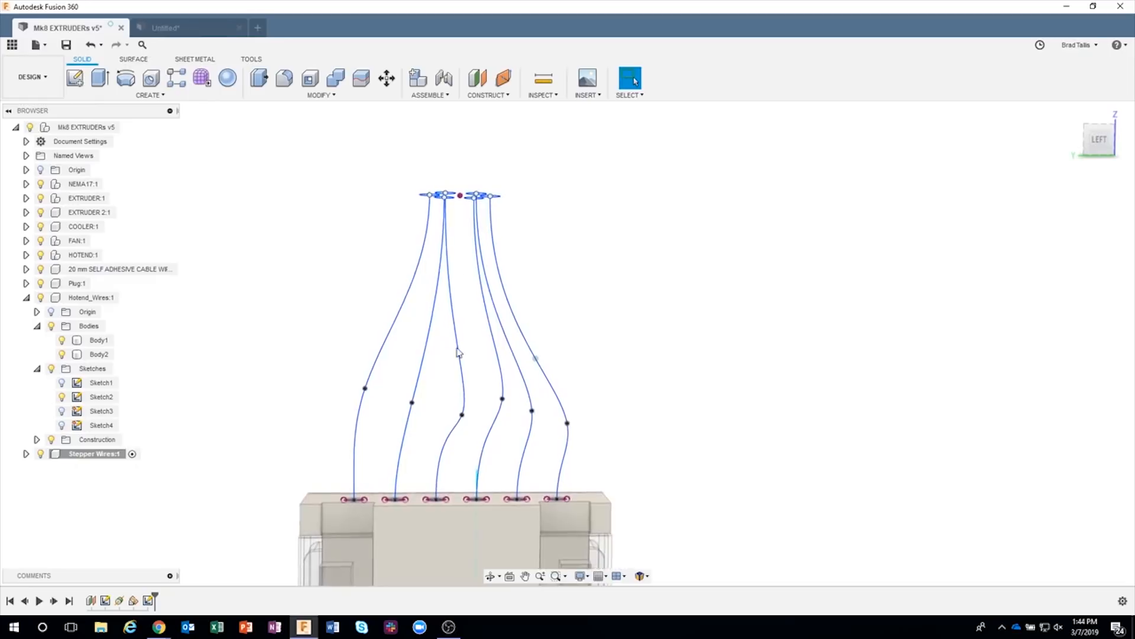
shift+middle_drag(564, 472, 541, 492)
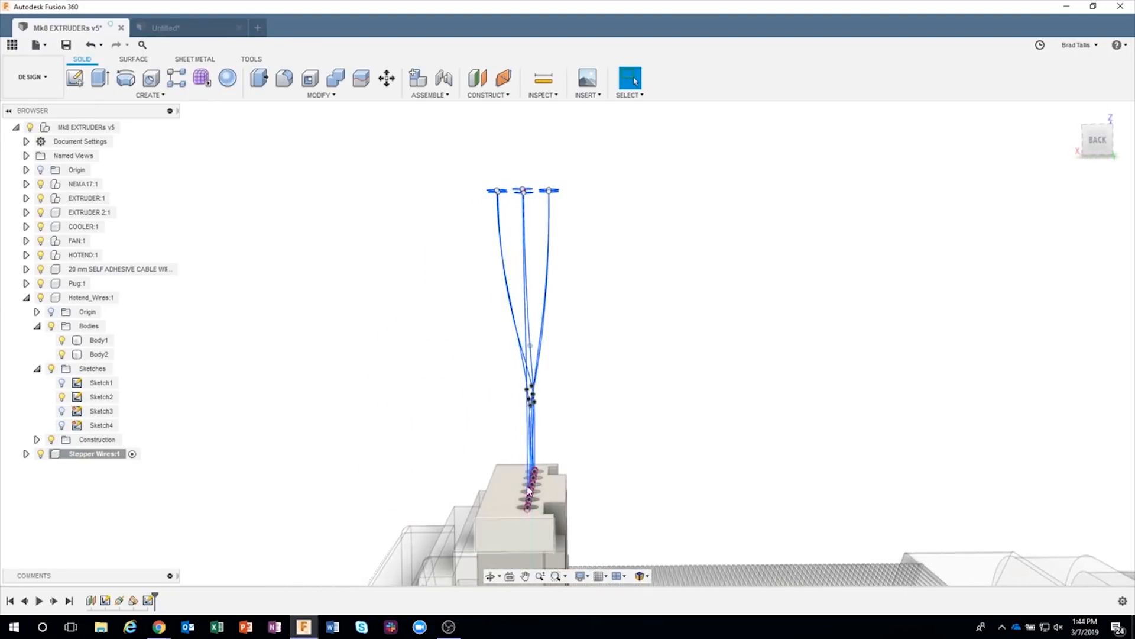
shift+middle_drag(577, 359, 462, 214)
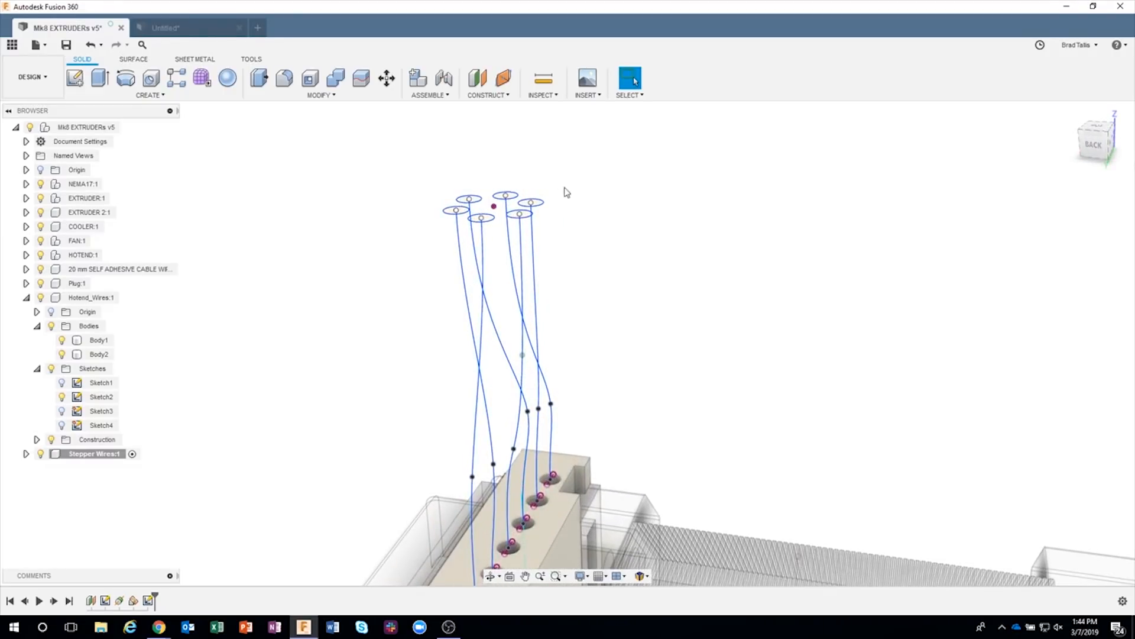
shift+middle_drag(567, 193, 663, 264)
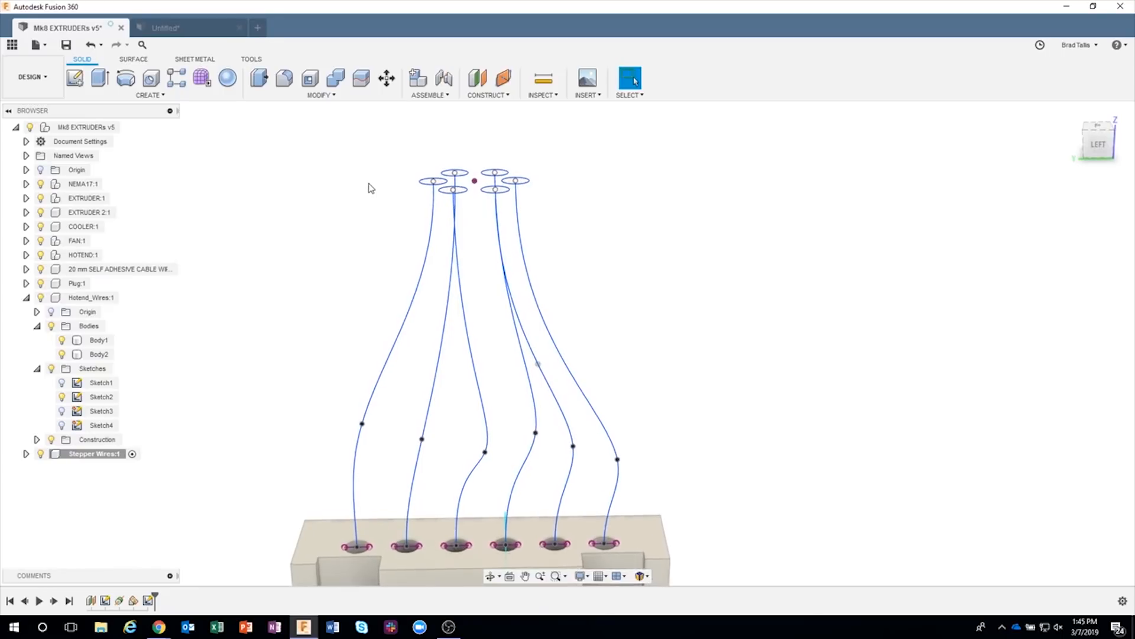
Step: Sweep the outermost bundle circle above the first plug hole along its full spline as a new body
click(145, 98)
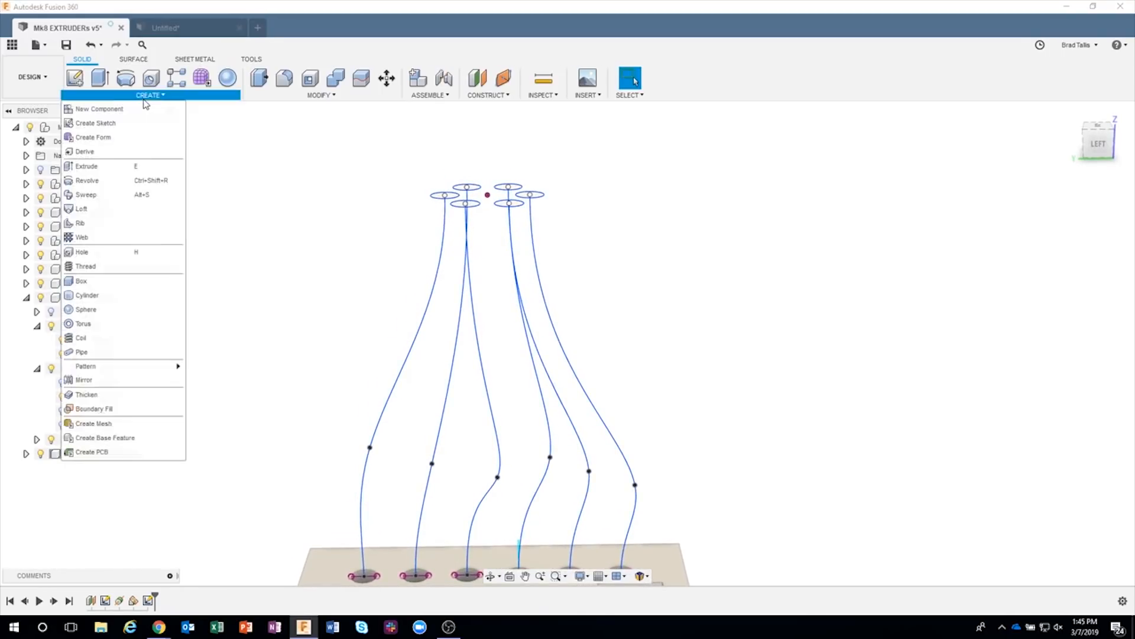
click(89, 195)
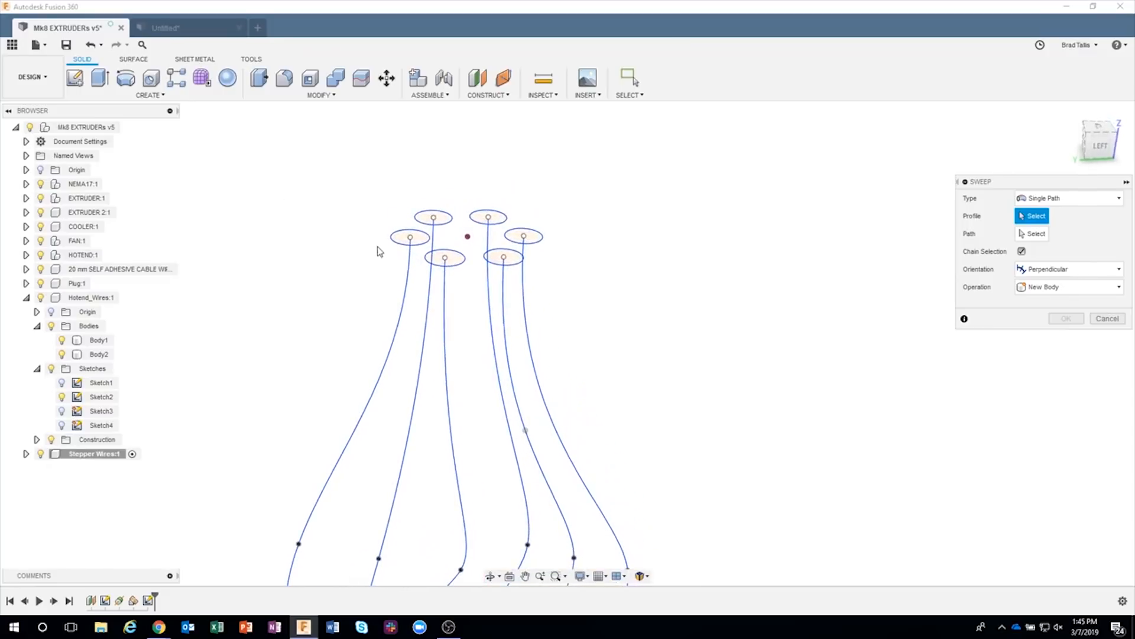
click(395, 242)
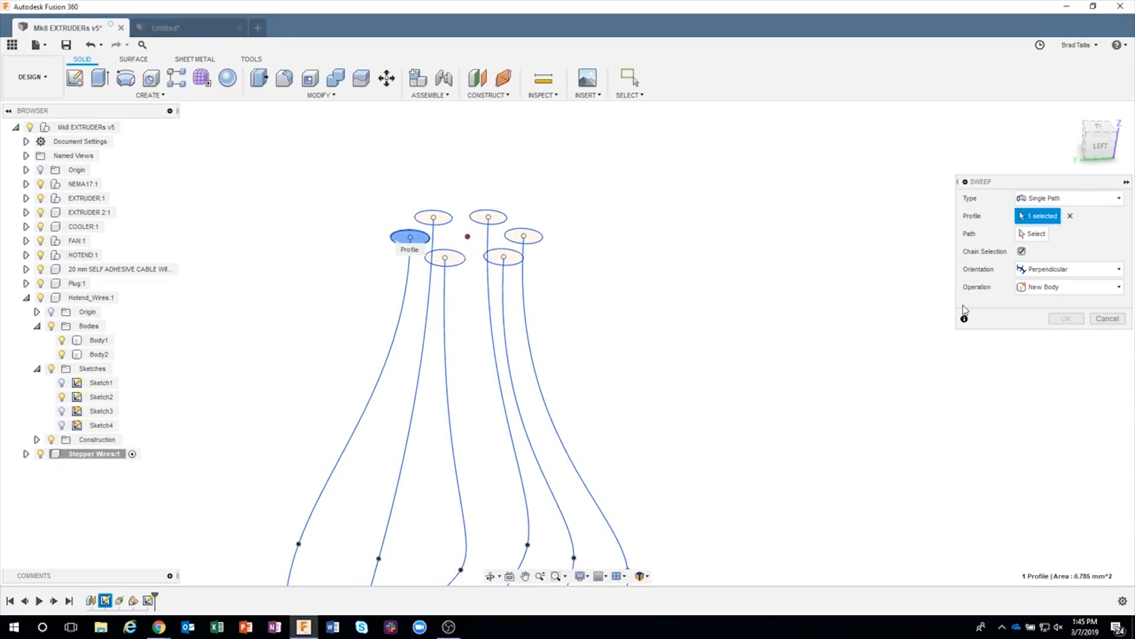
click(1033, 234)
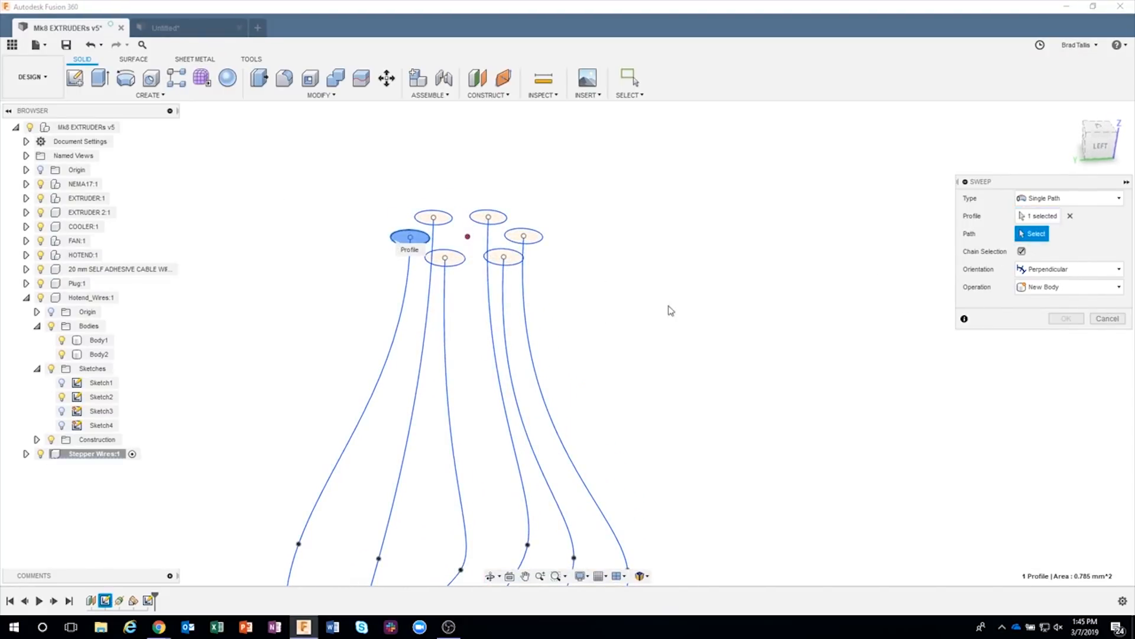
click(409, 306)
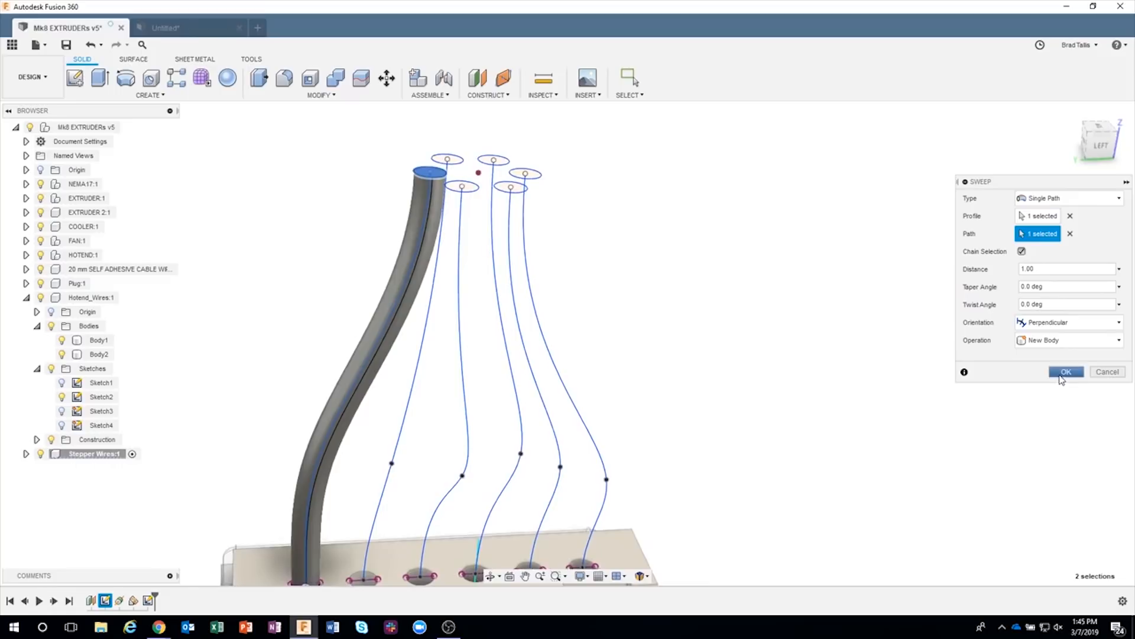
click(1064, 373)
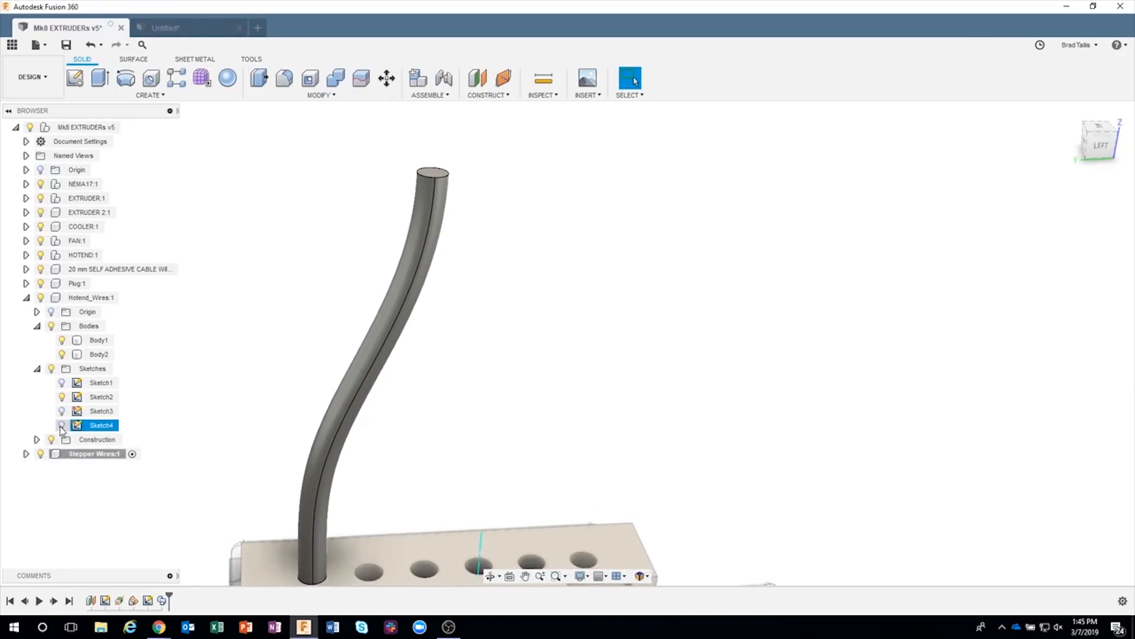
Step: Make Sketch2 and Sketch1 of the Stepper Wires component visible again
click(26, 454)
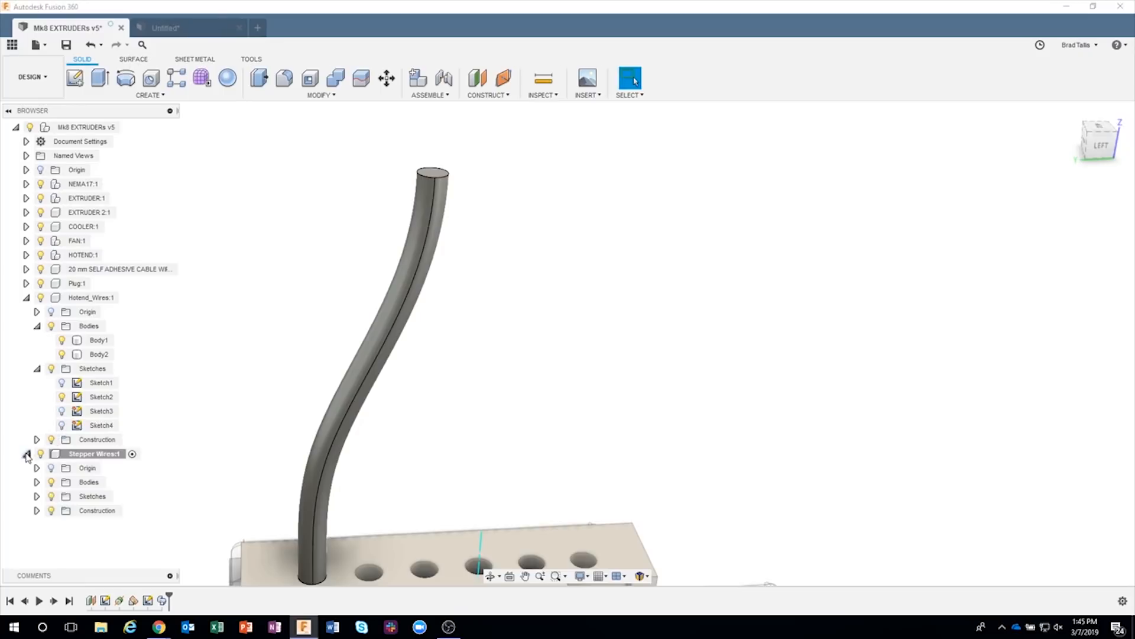
click(37, 497)
click(62, 524)
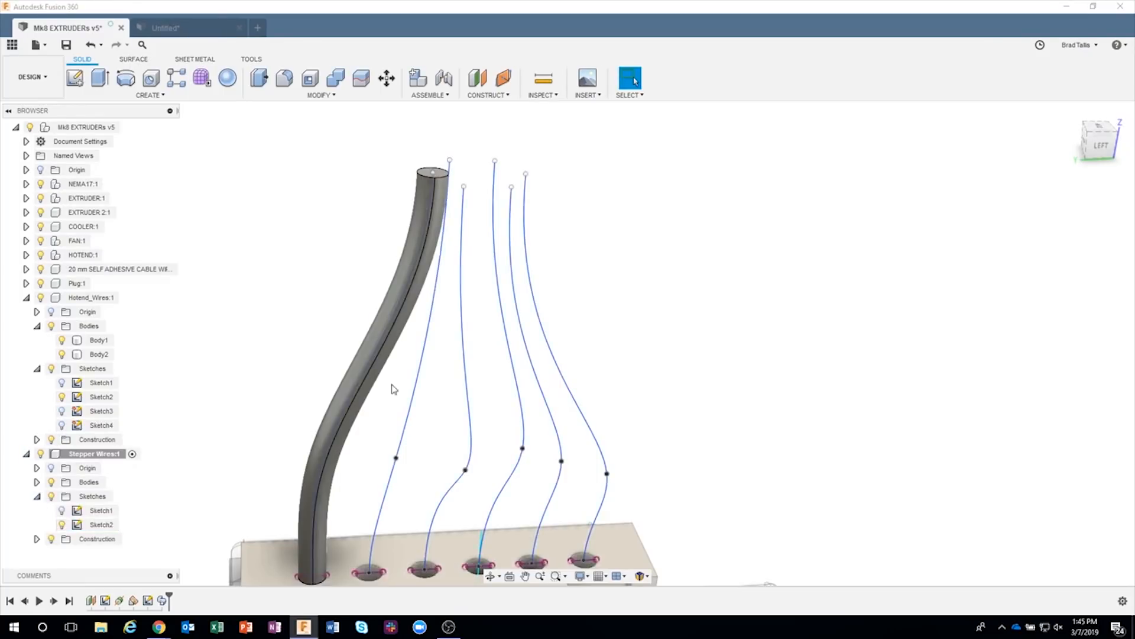
click(63, 511)
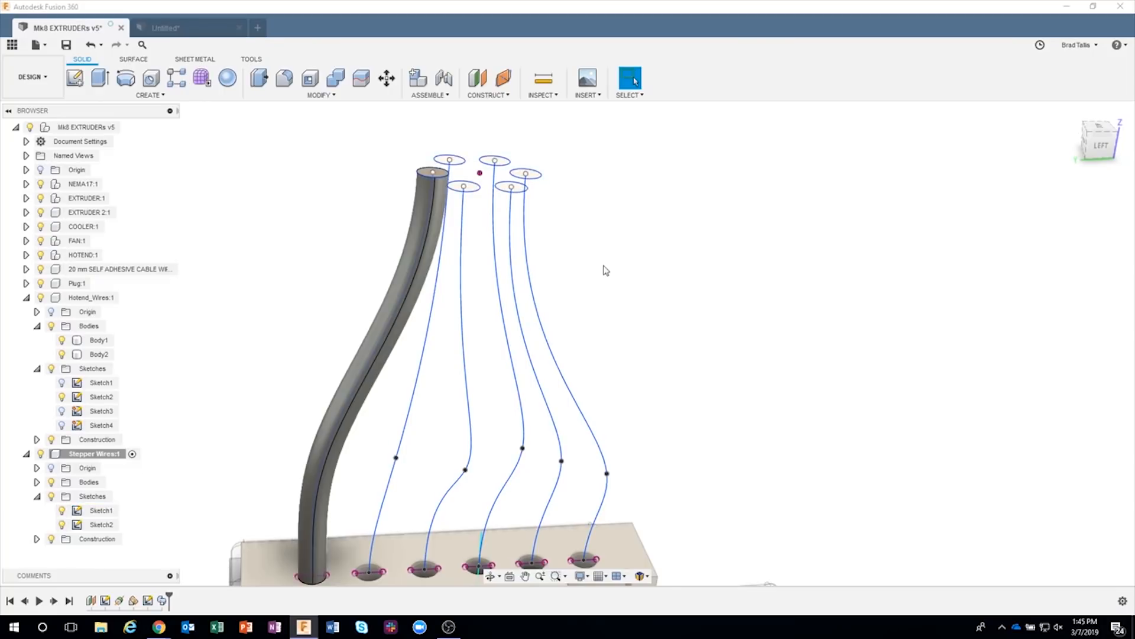
shift+middle_drag(543, 218, 528, 235)
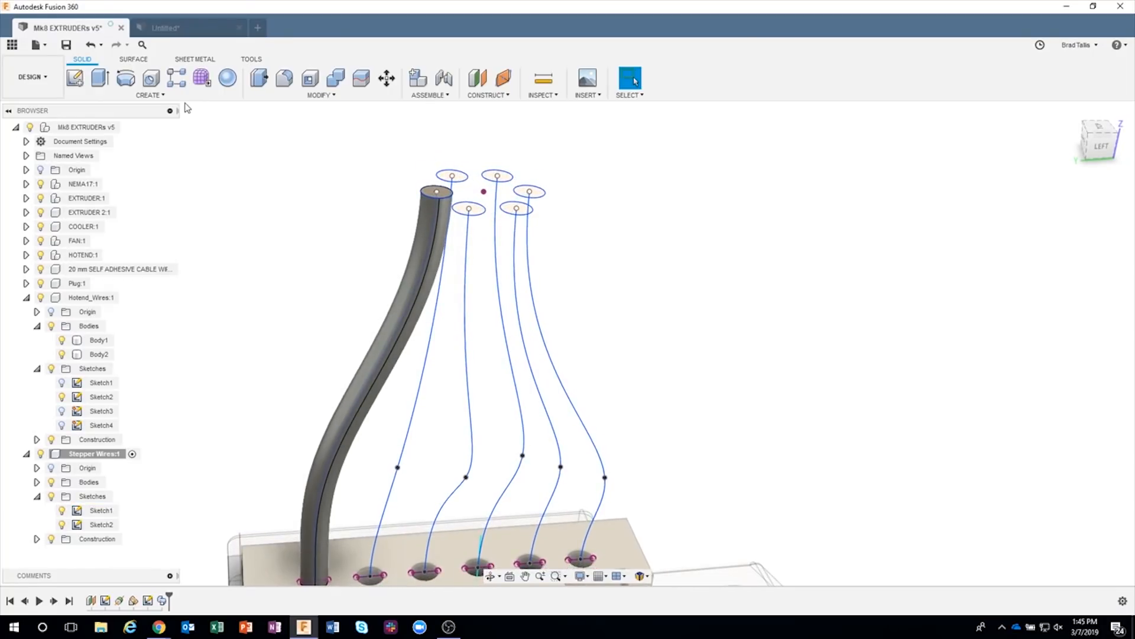
Step: Sweep the far bundle circle beside the first wire along the spline to the second plug hole as a new body
click(151, 95)
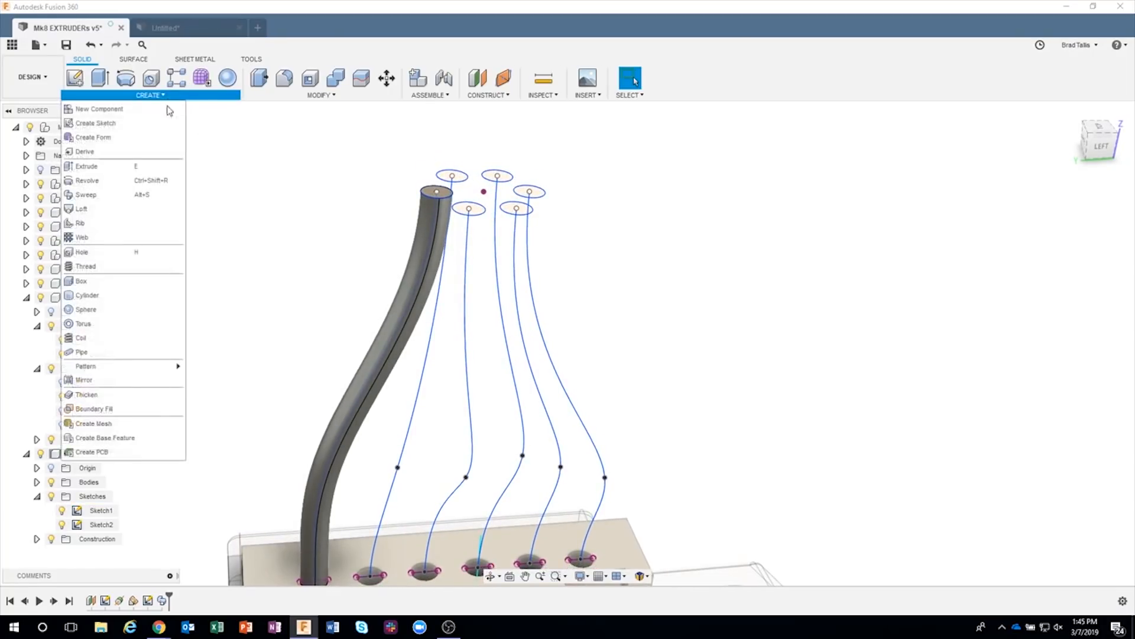
click(116, 195)
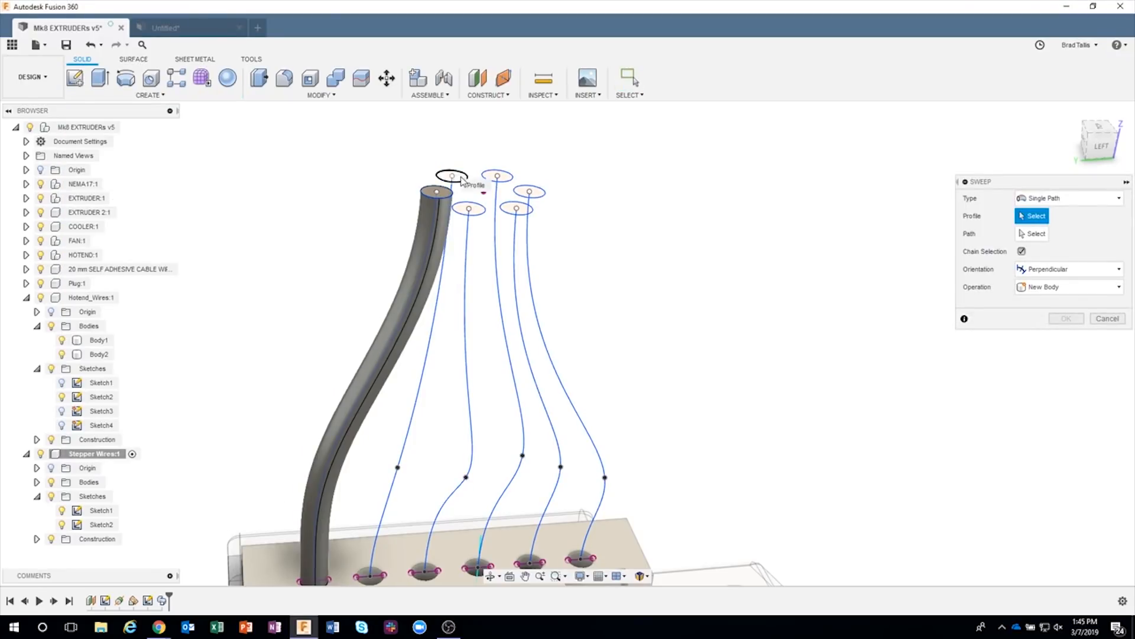
click(461, 178)
click(1031, 235)
shift+middle_drag(460, 324, 432, 344)
click(429, 346)
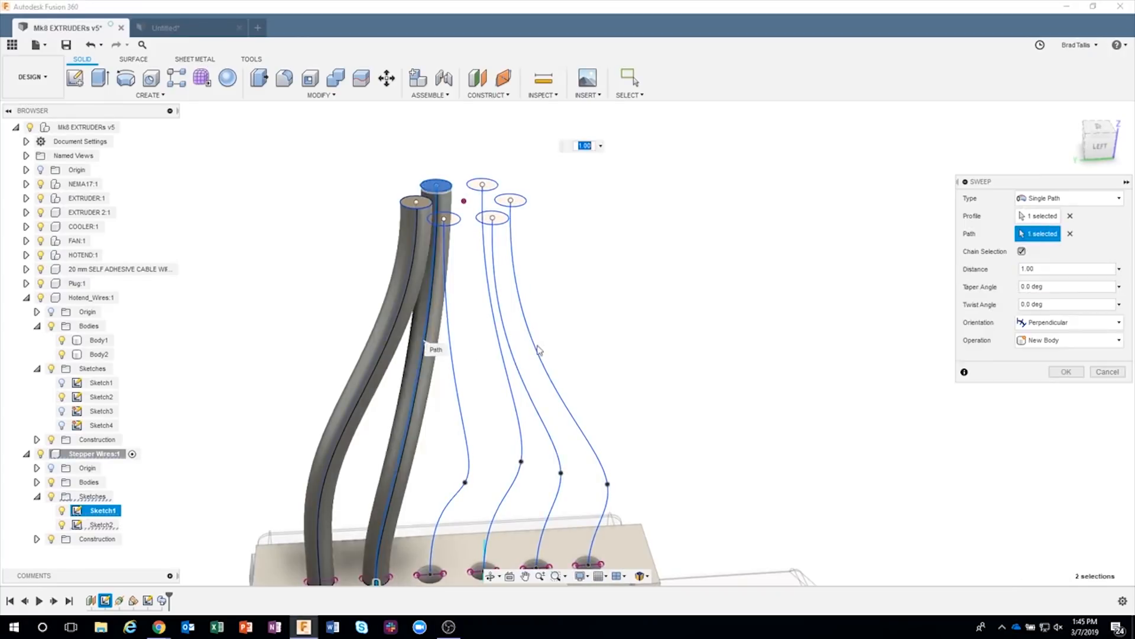
click(1066, 371)
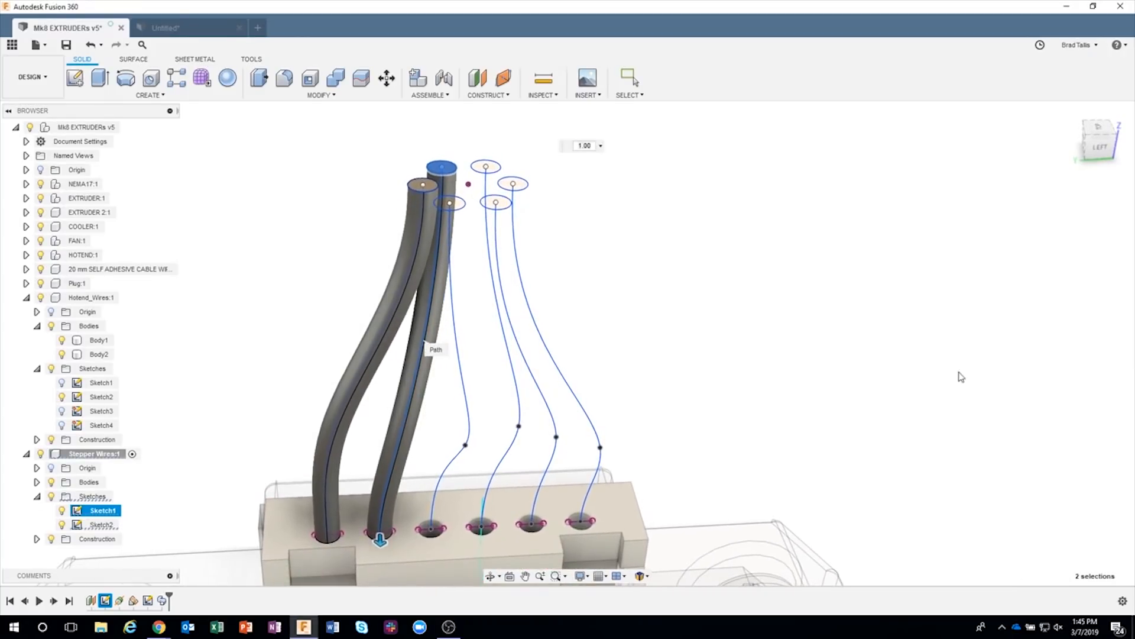
Step: Sweep the other far bundle circle along the spline to the fourth plug hole as a new body
key(Return)
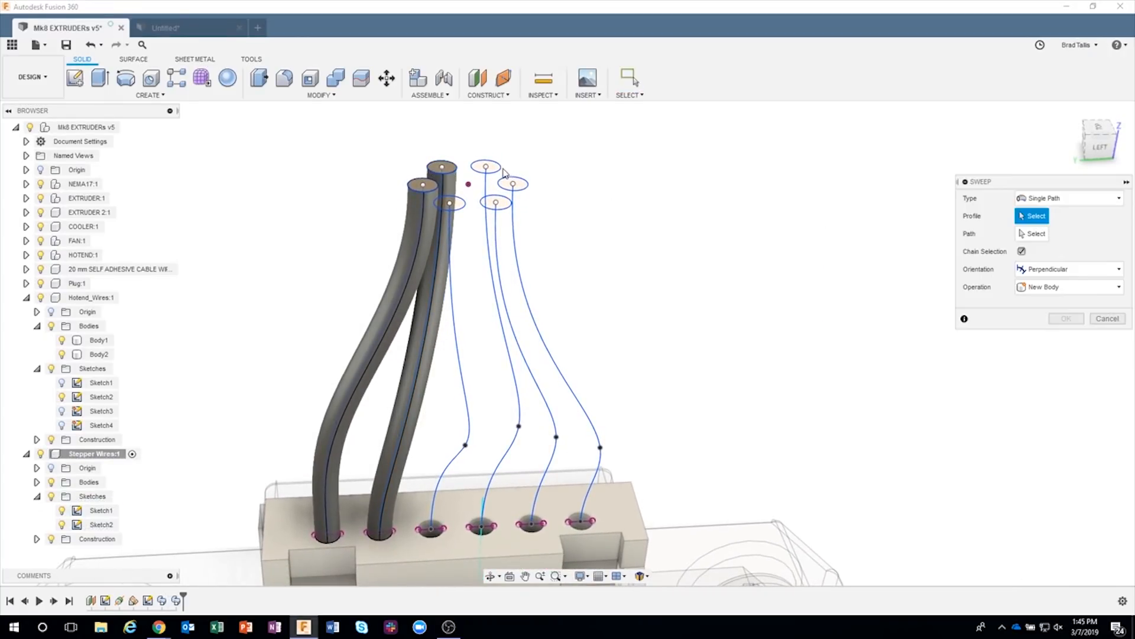
click(497, 168)
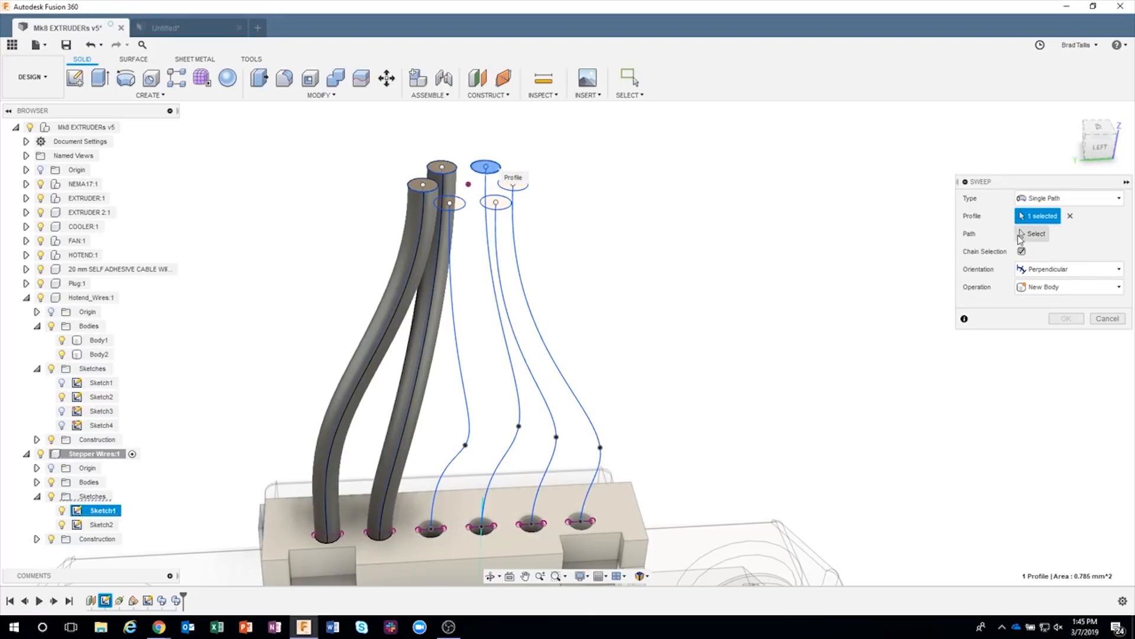
click(1021, 235)
click(488, 236)
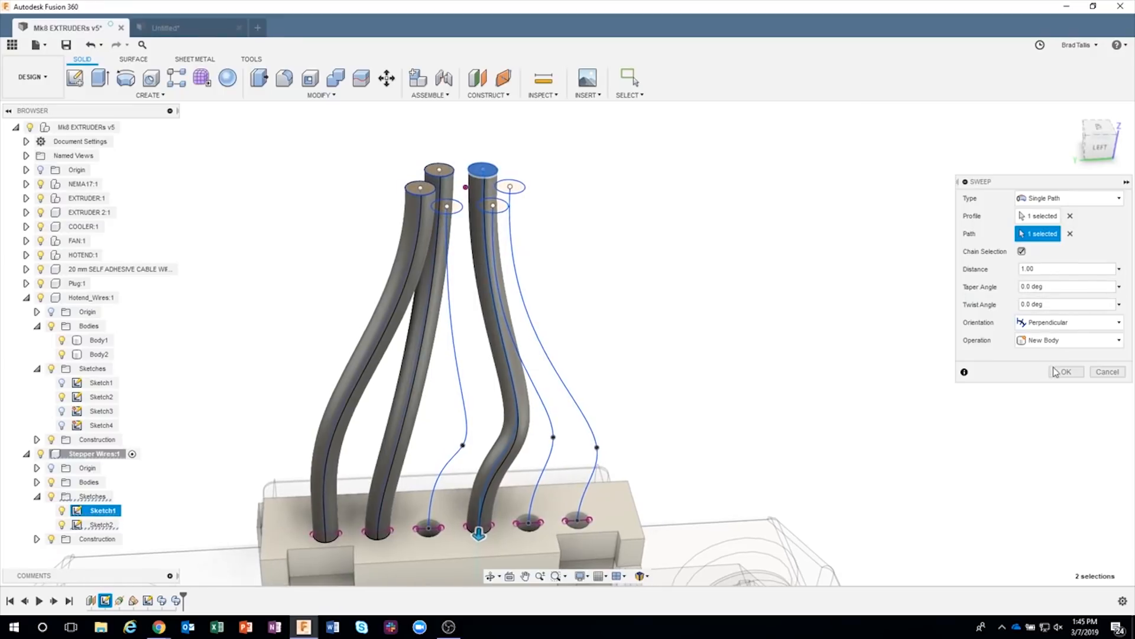
click(1067, 371)
Step: Sweep the near bundle circle beside the first wire along the spline to the third plug hole as a new body
right_drag(760, 424, 738, 213)
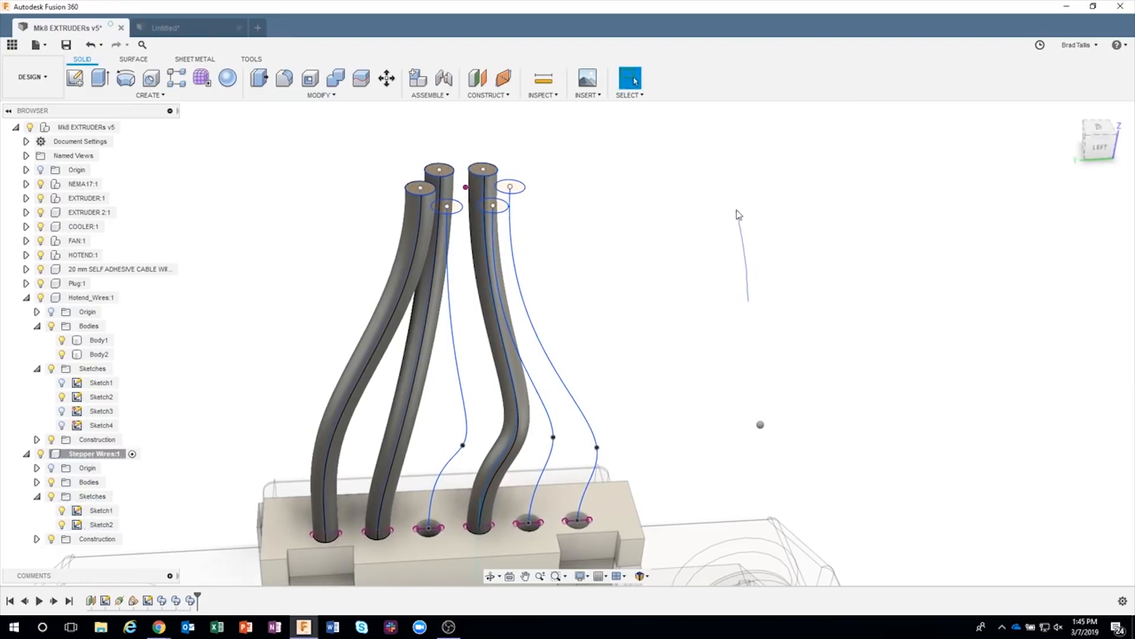
click(457, 214)
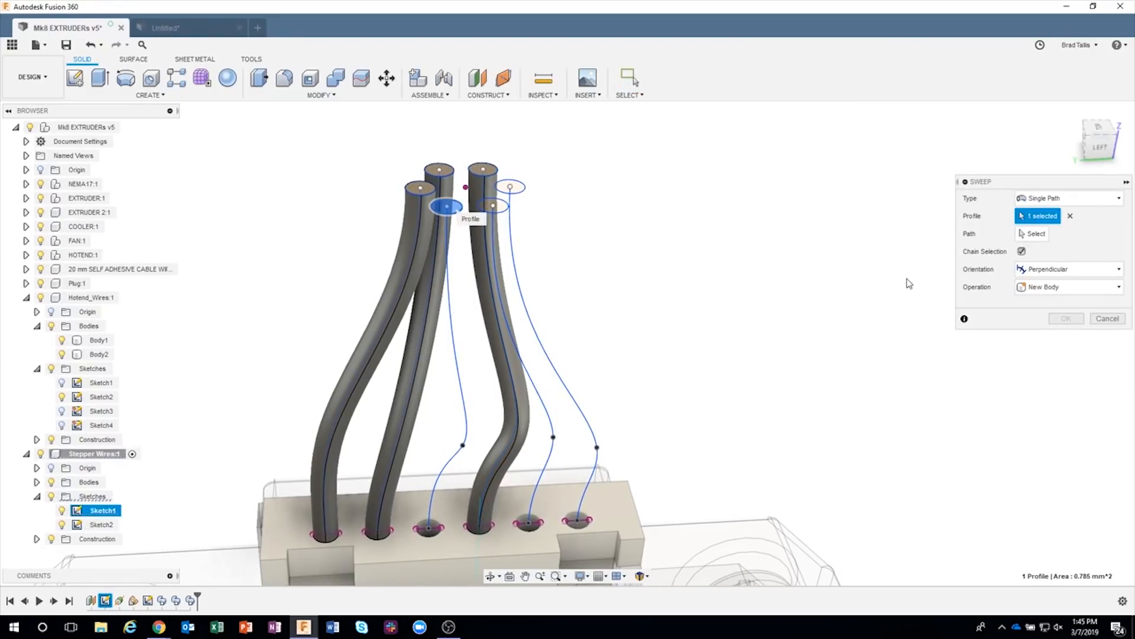
click(1035, 234)
click(455, 351)
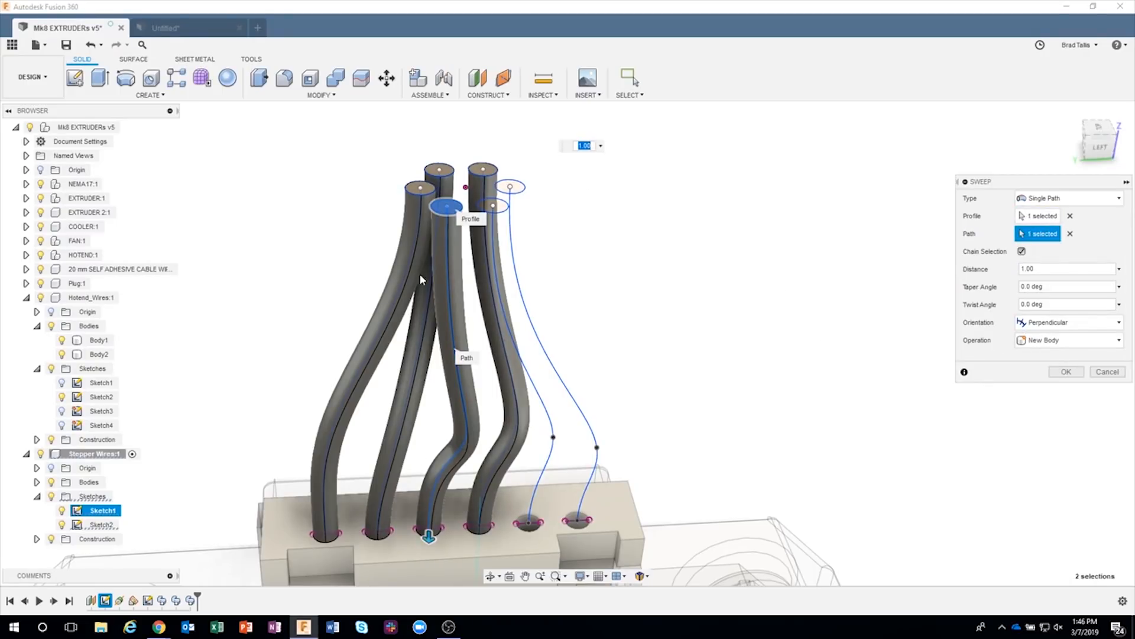
shift+middle_drag(421, 279, 471, 360)
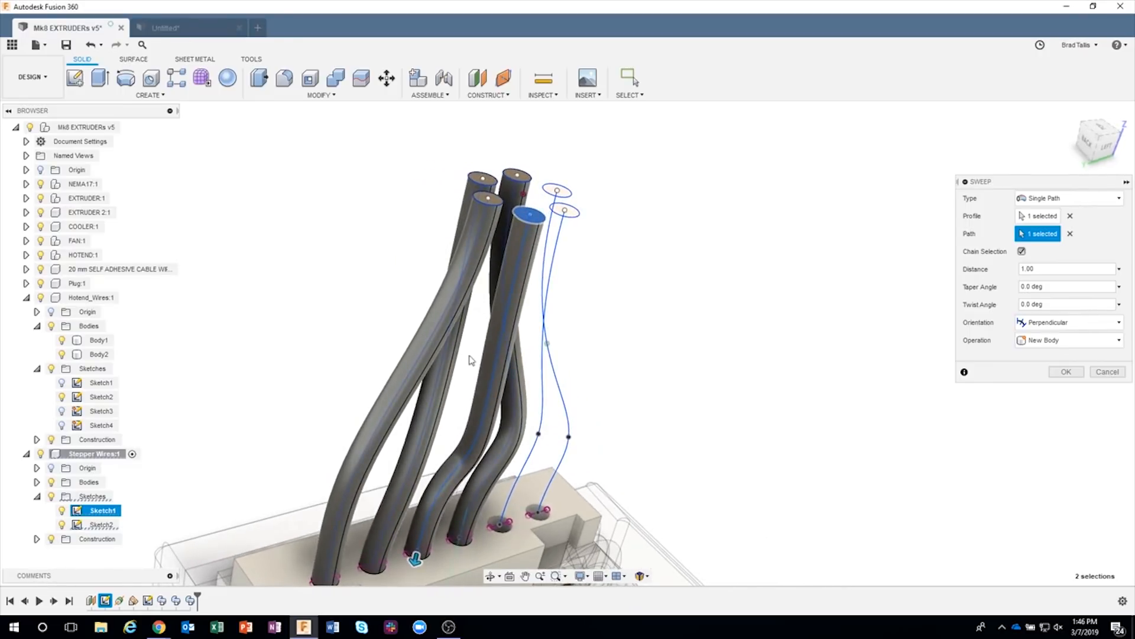
shift+middle_drag(518, 243, 436, 294)
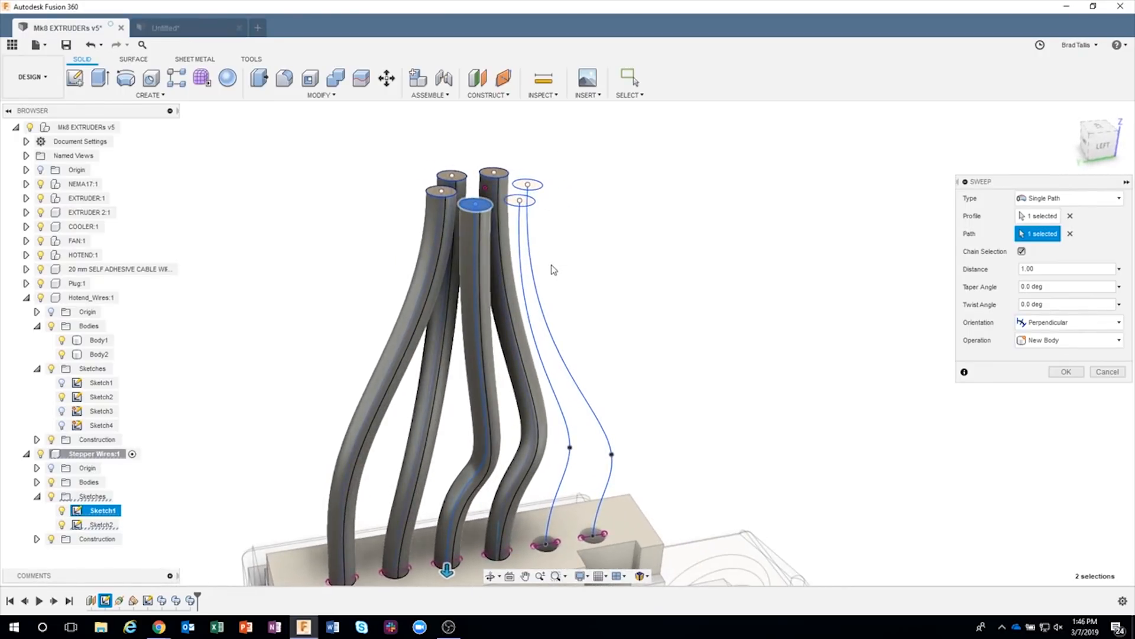
shift+middle_drag(553, 269, 612, 437)
shift+middle_drag(727, 277, 746, 290)
click(1066, 372)
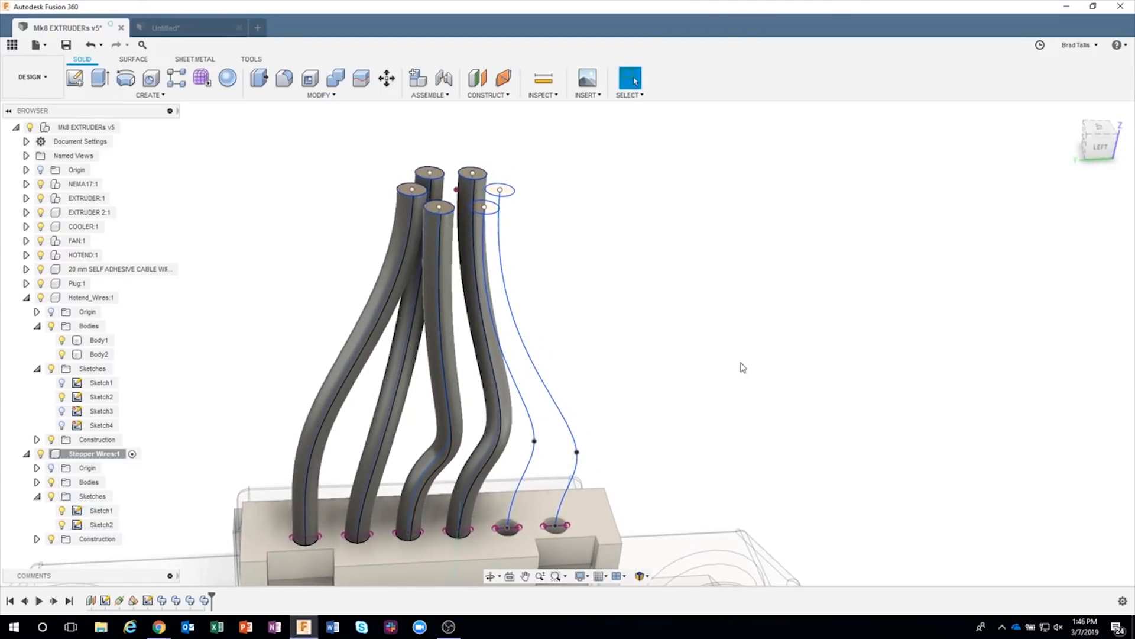
Step: Sweep the remaining near bundle circle along the spline to the fifth plug hole as a new body
key(shift+s)
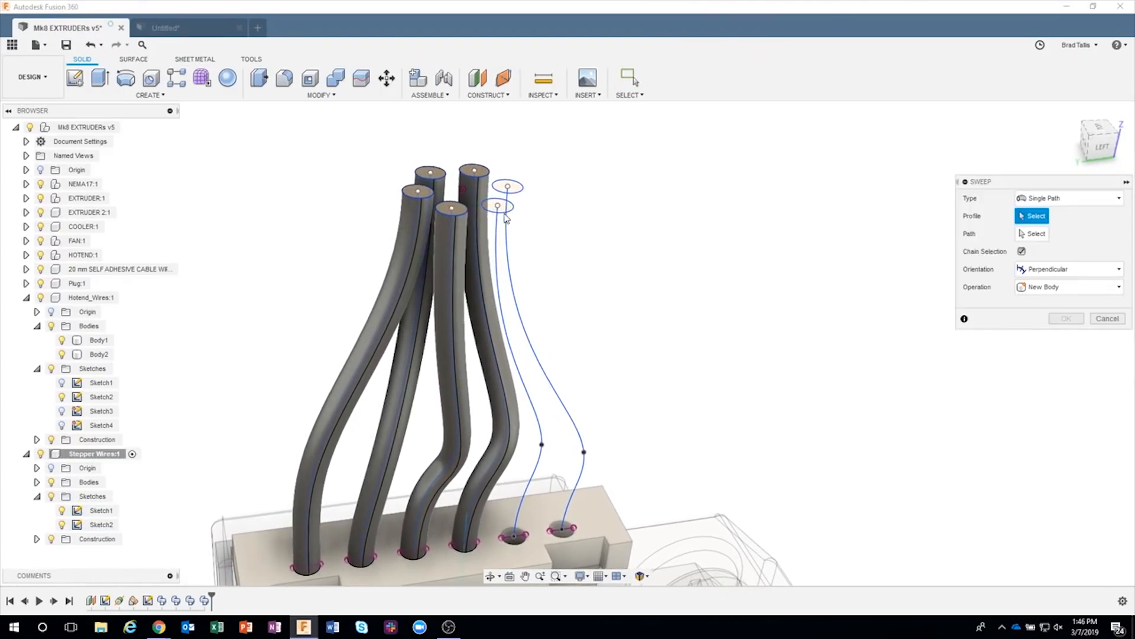
shift+middle_drag(600, 264, 559, 275)
click(486, 218)
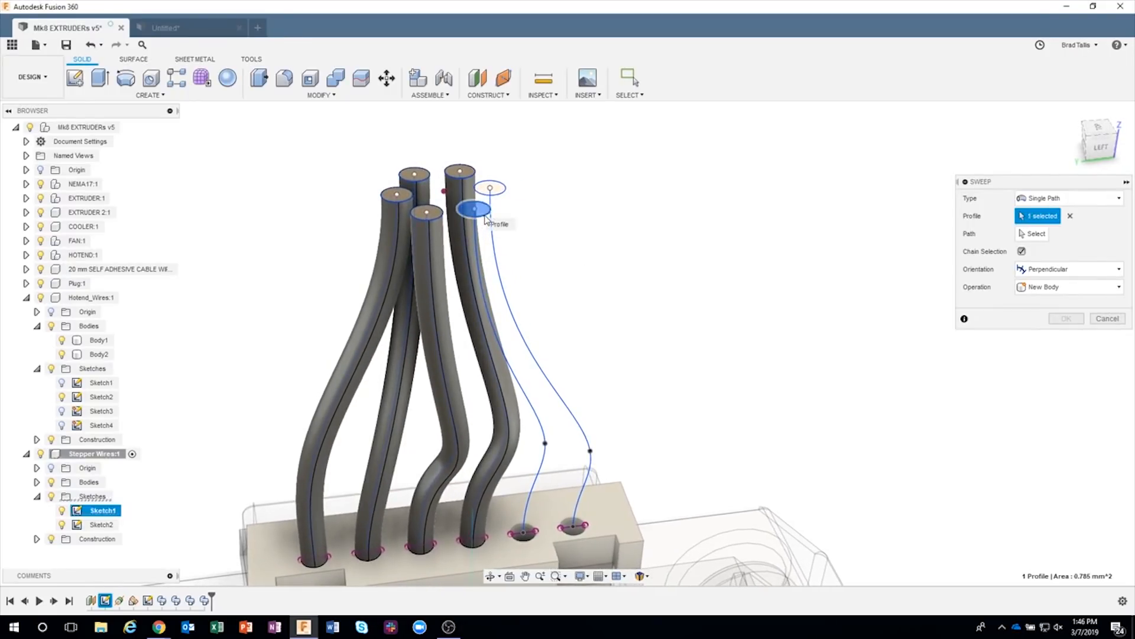
shift+middle_drag(505, 245, 506, 283)
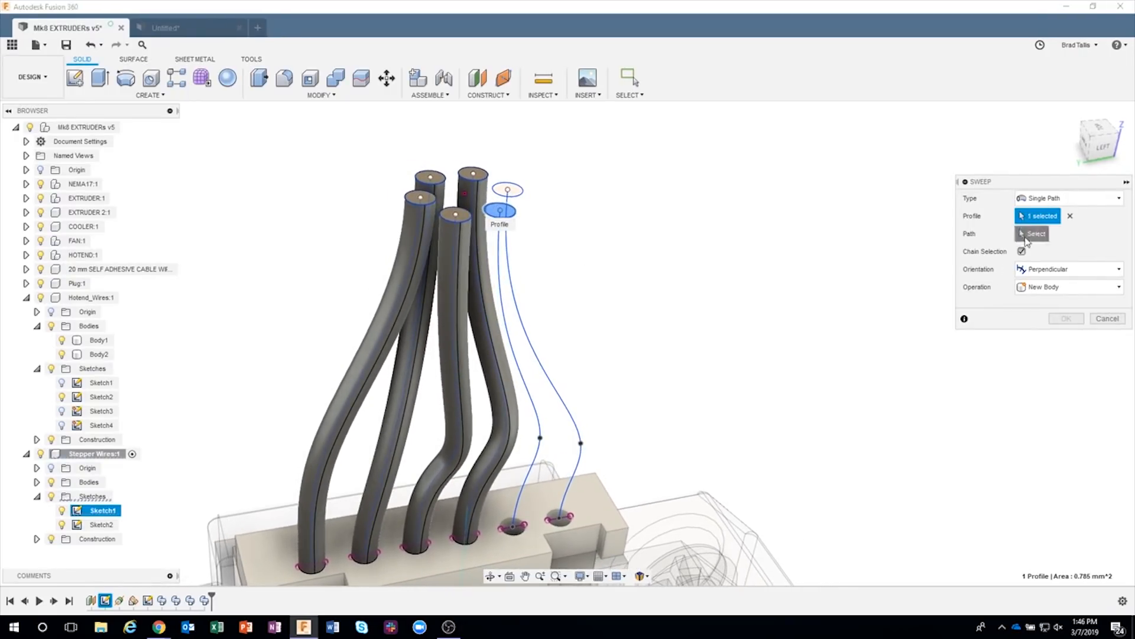
click(1032, 233)
click(509, 323)
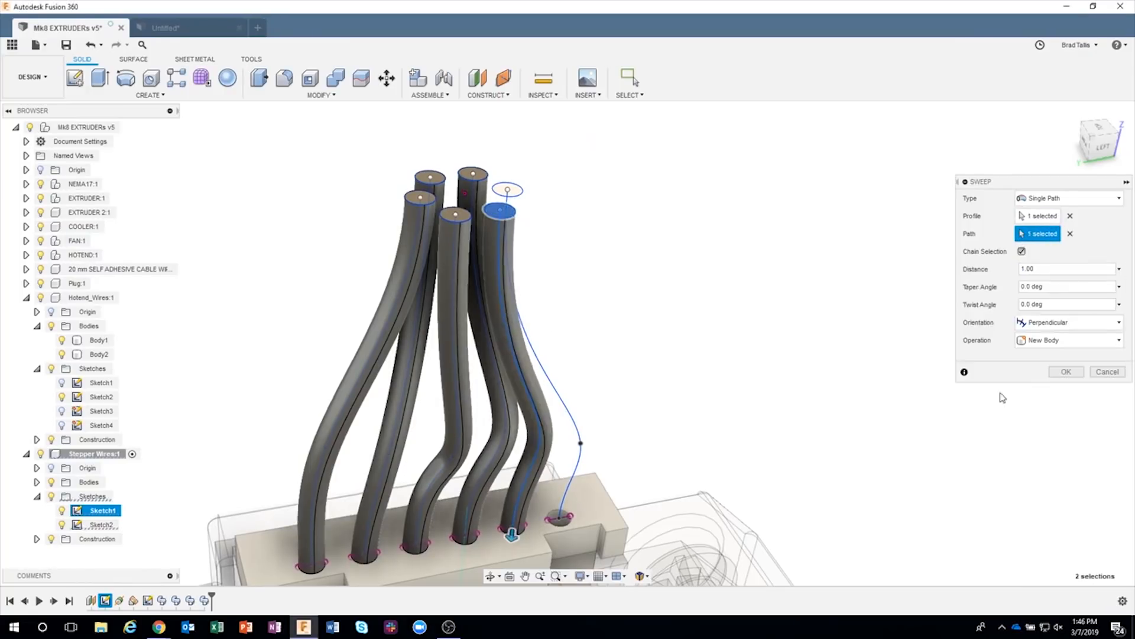
click(1066, 372)
Step: Move the sixth spline's middle point about 1.586 mm sideways toward the other wires
shift+middle_drag(832, 312, 592, 440)
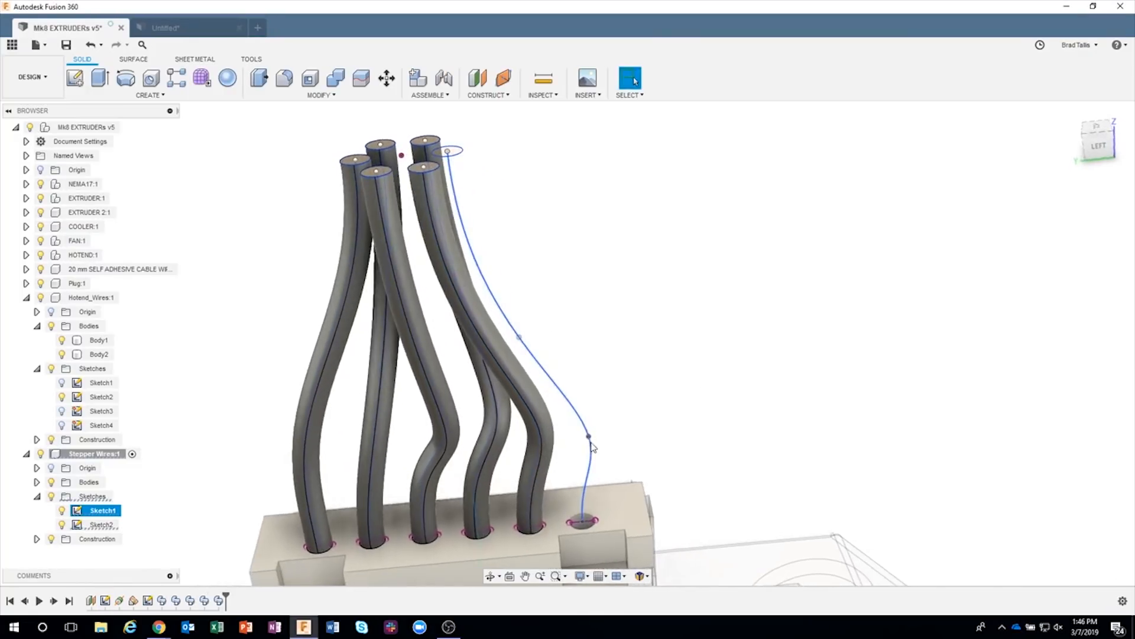
right_click(588, 438)
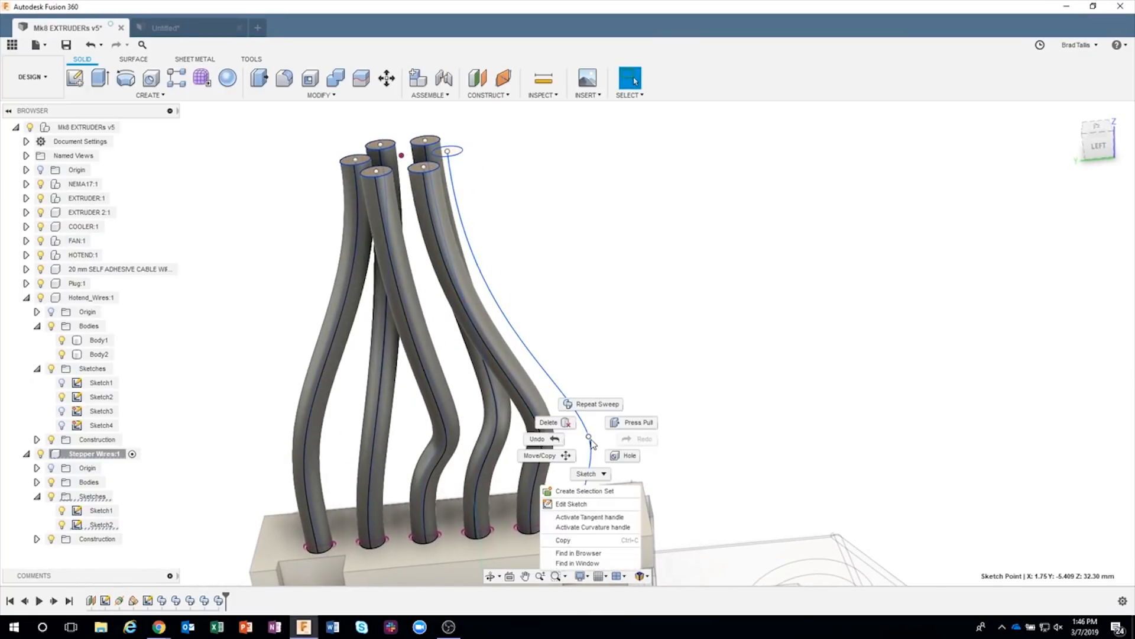
click(539, 456)
drag(541, 442, 499, 443)
click(913, 384)
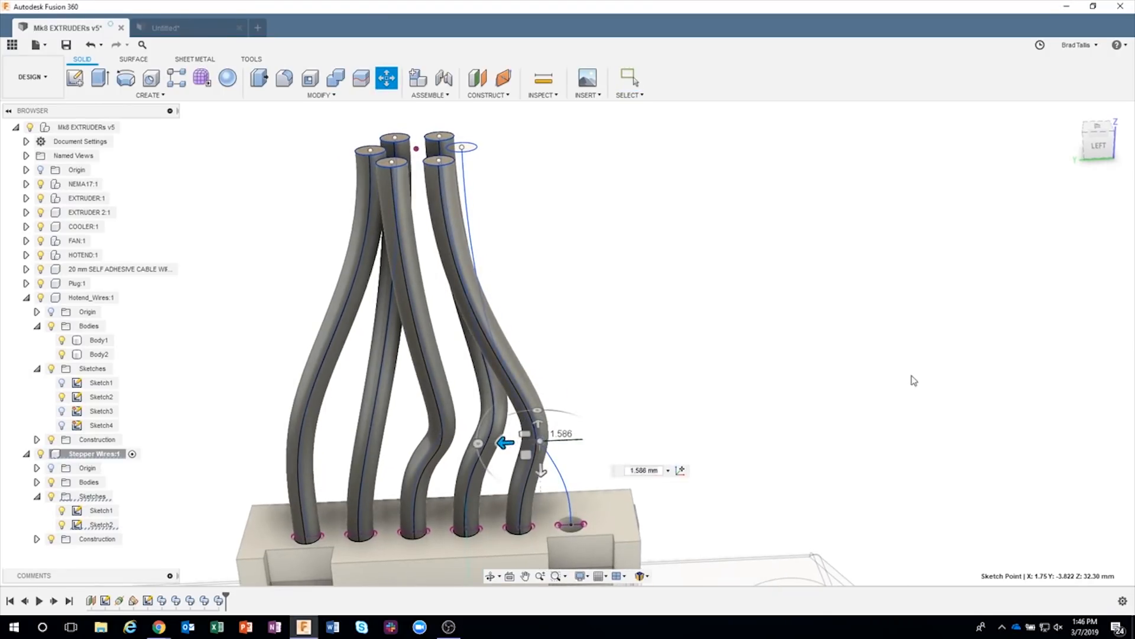
scroll(765, 348, down, 3)
shift+middle_drag(664, 175, 592, 145)
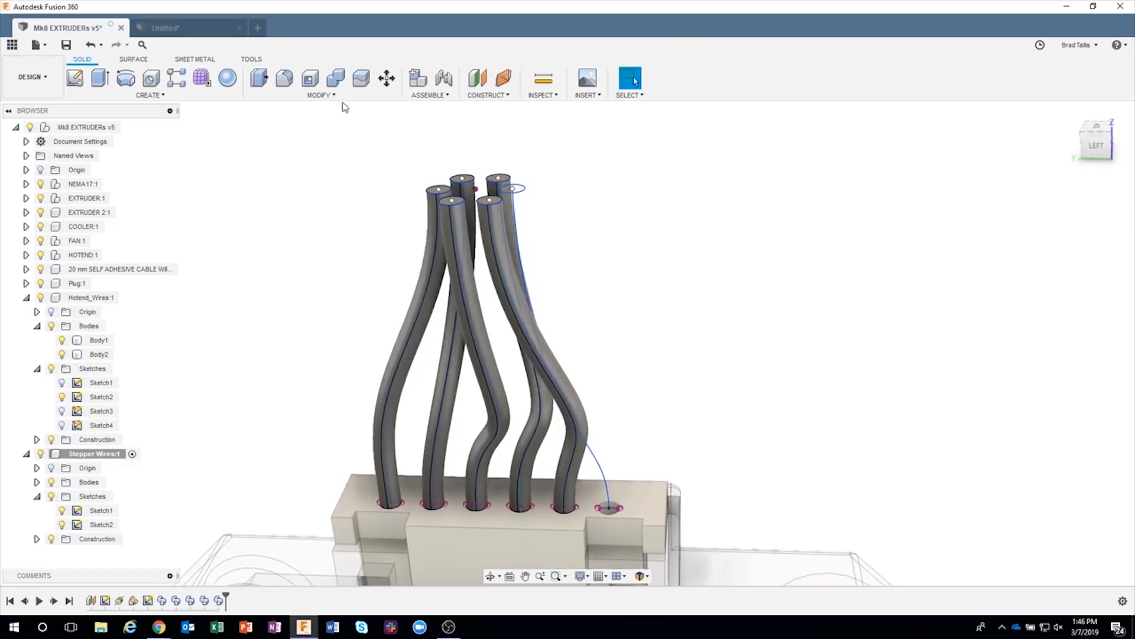
click(150, 95)
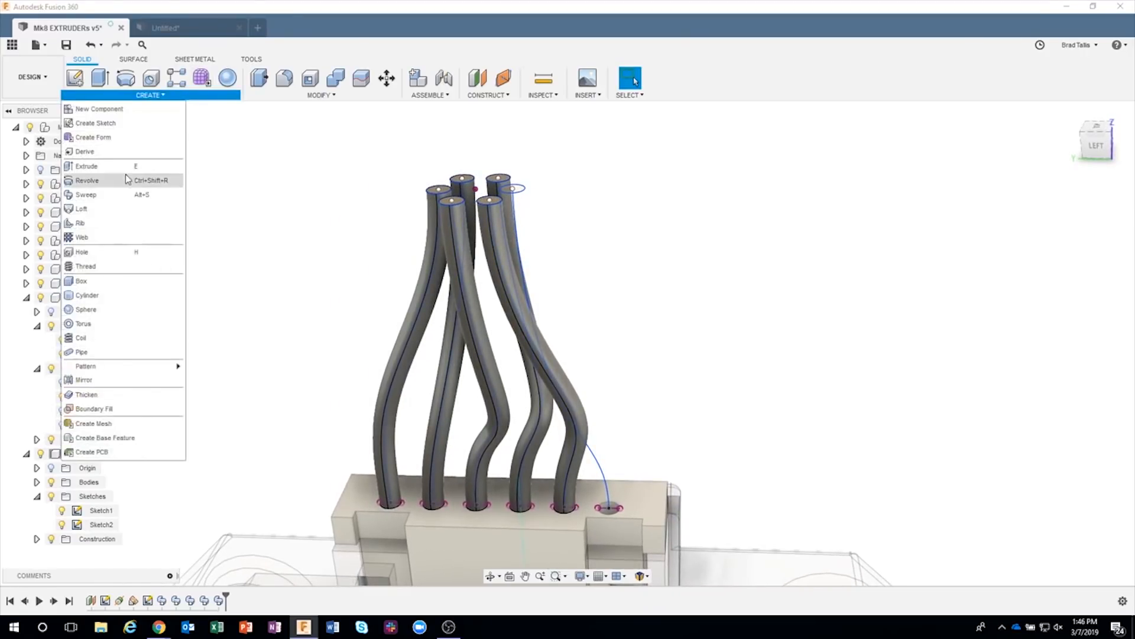
click(121, 195)
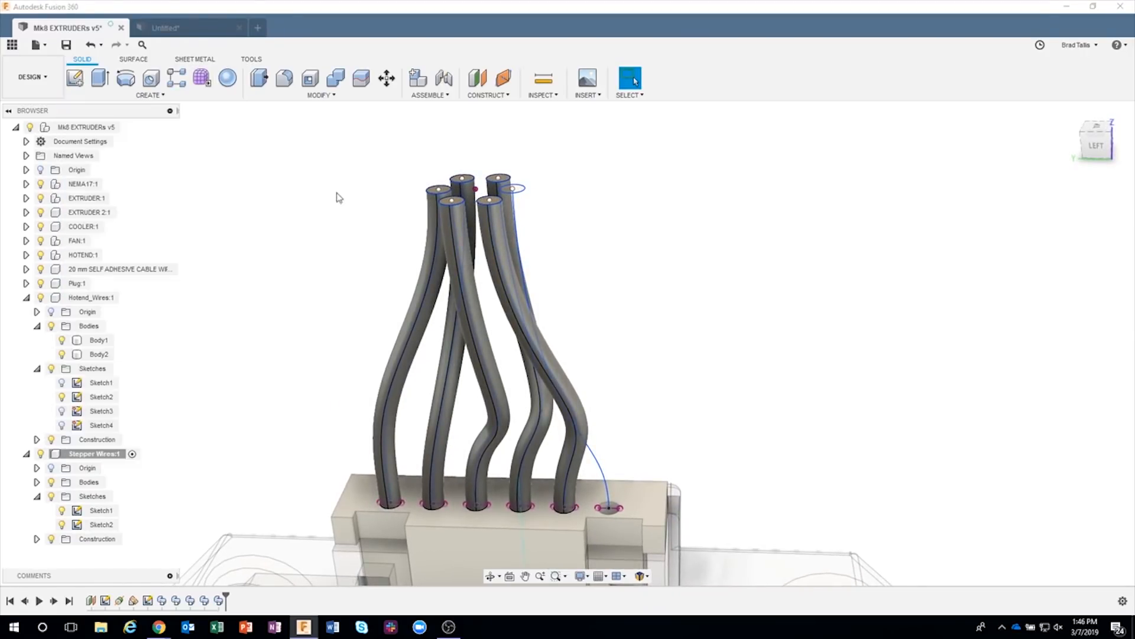
click(529, 199)
click(1029, 235)
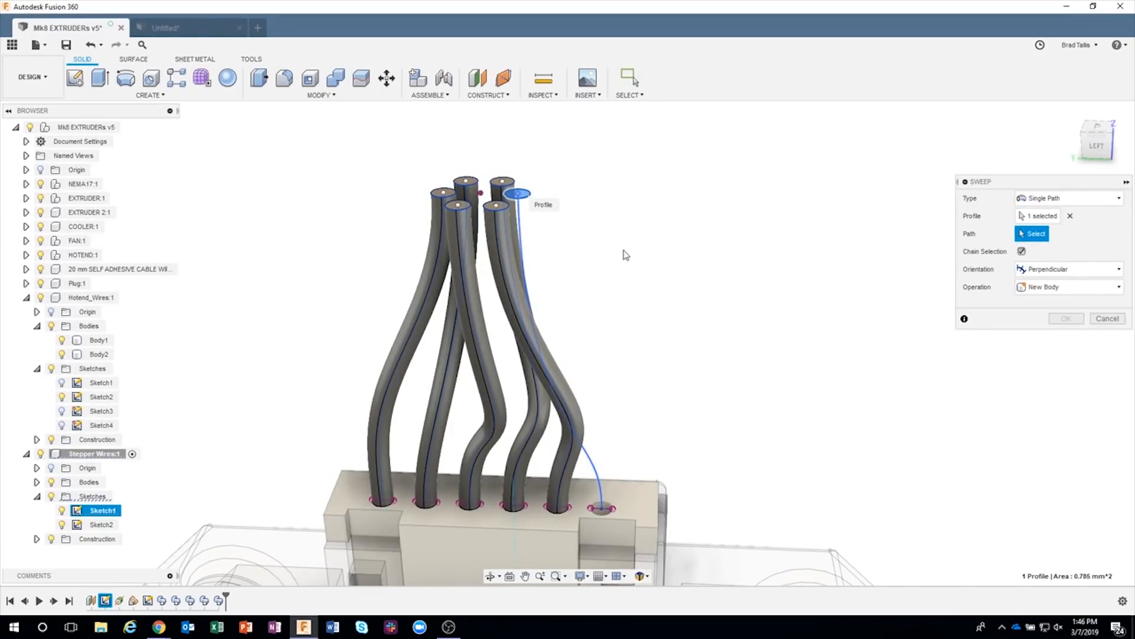
scroll(535, 243, up, 4)
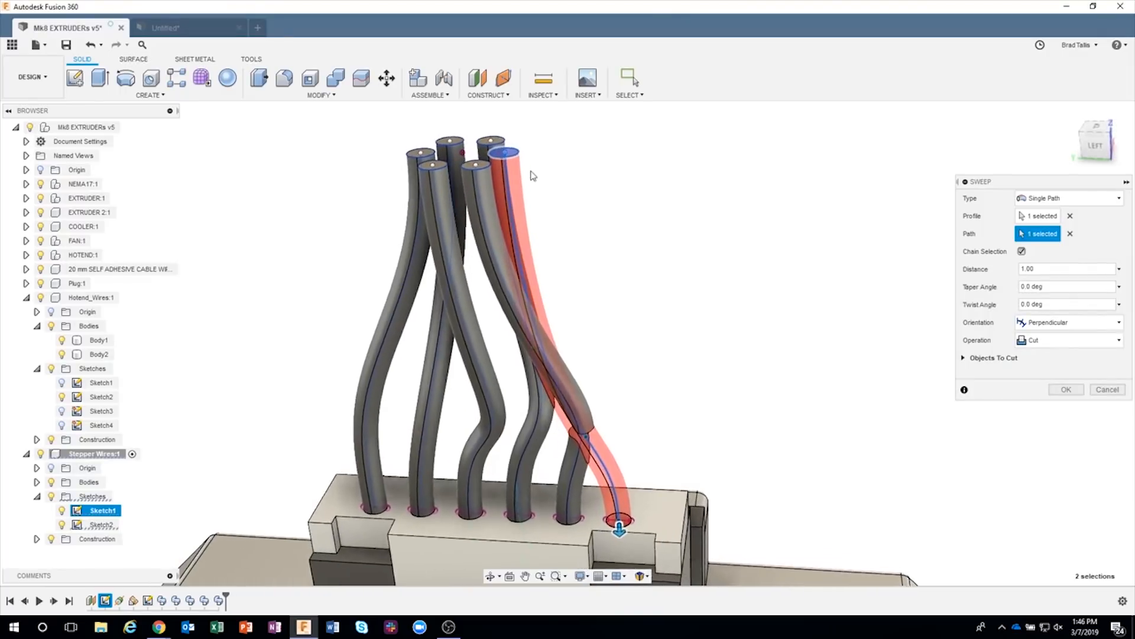
shift+middle_drag(589, 251, 507, 450)
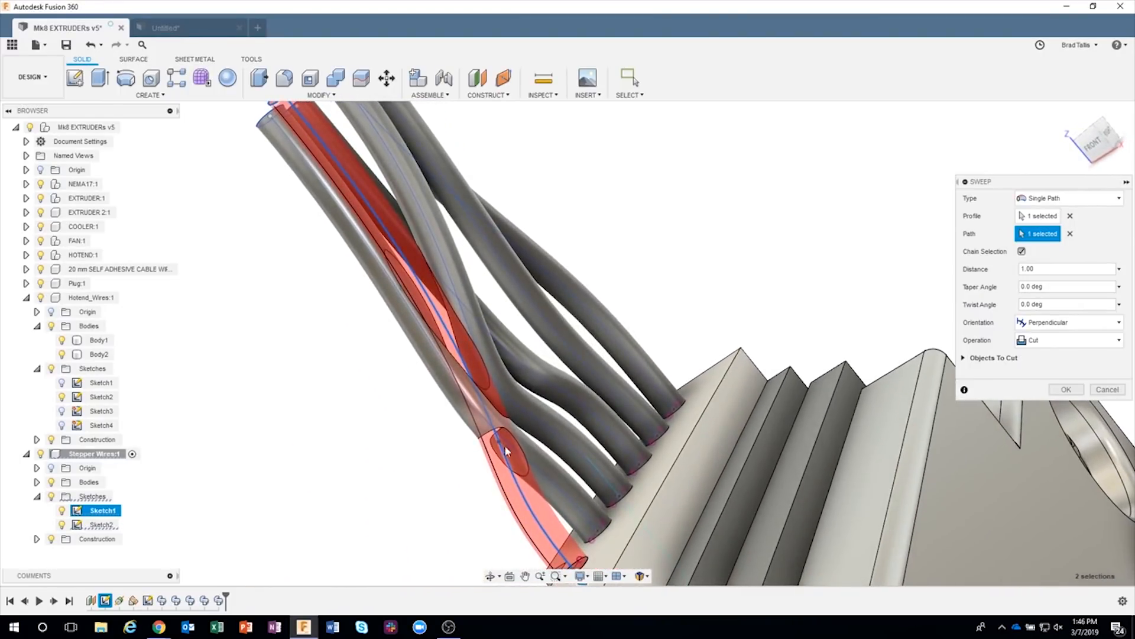
shift+middle_drag(550, 494, 598, 192)
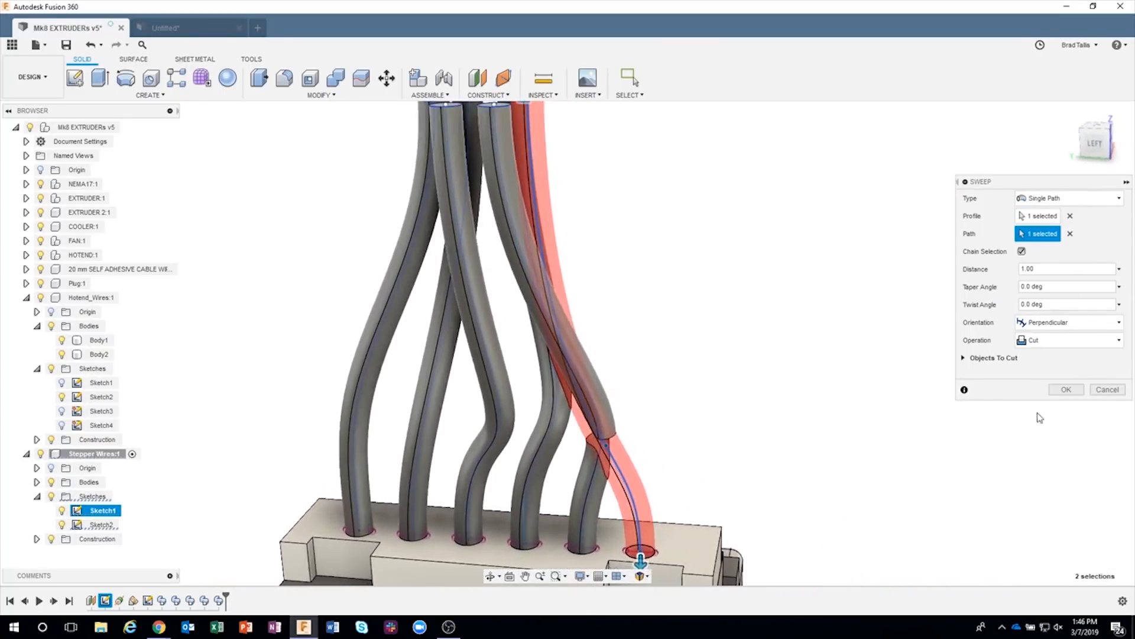
click(1106, 393)
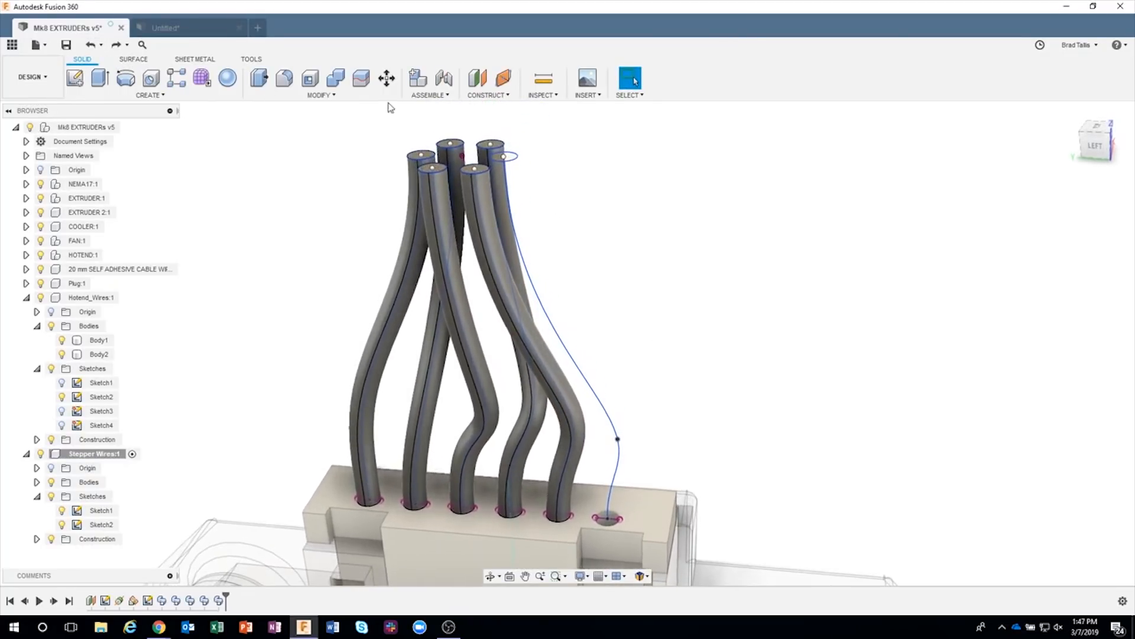
Step: Sweep the sixth bundle circle along its adjusted spline to the last plug hole as a new body
click(155, 96)
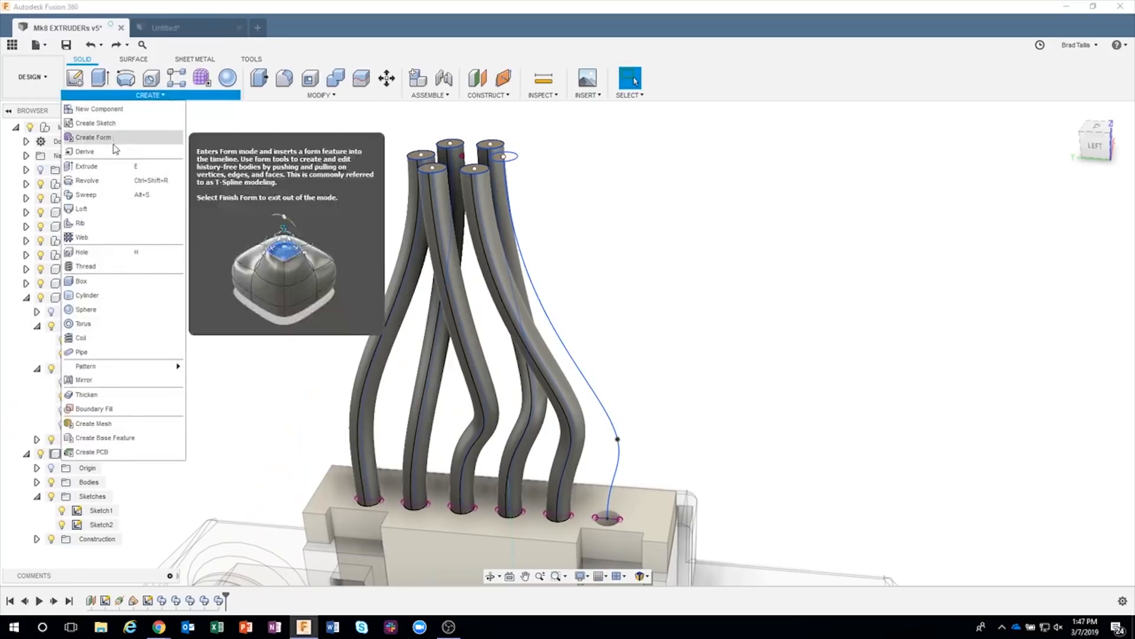
click(86, 195)
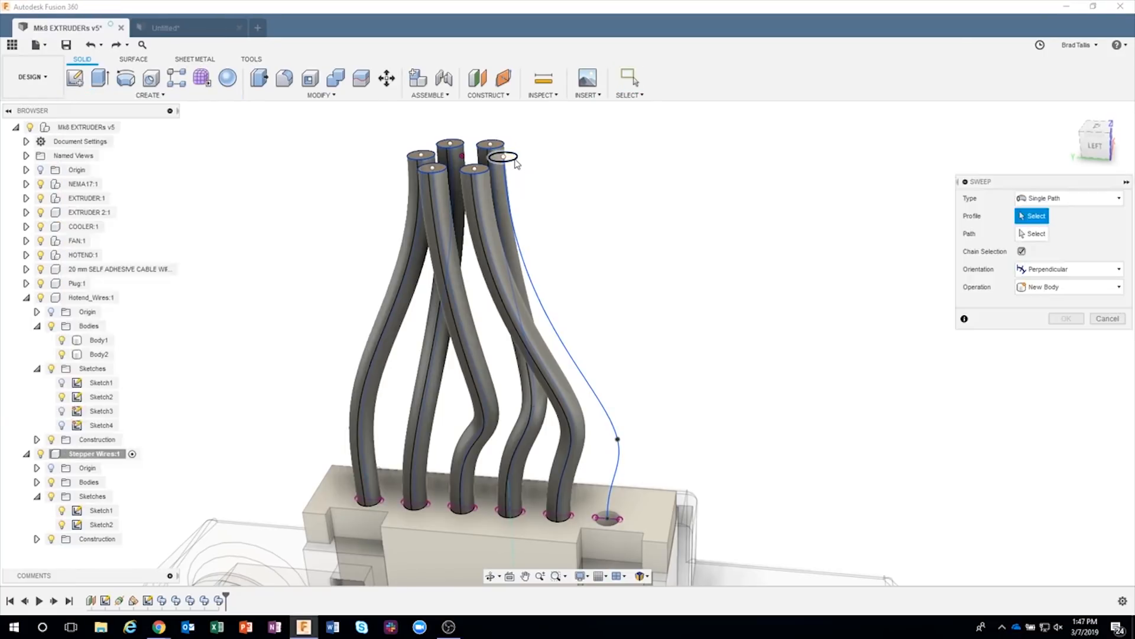
click(545, 318)
shift+middle_drag(654, 211, 562, 310)
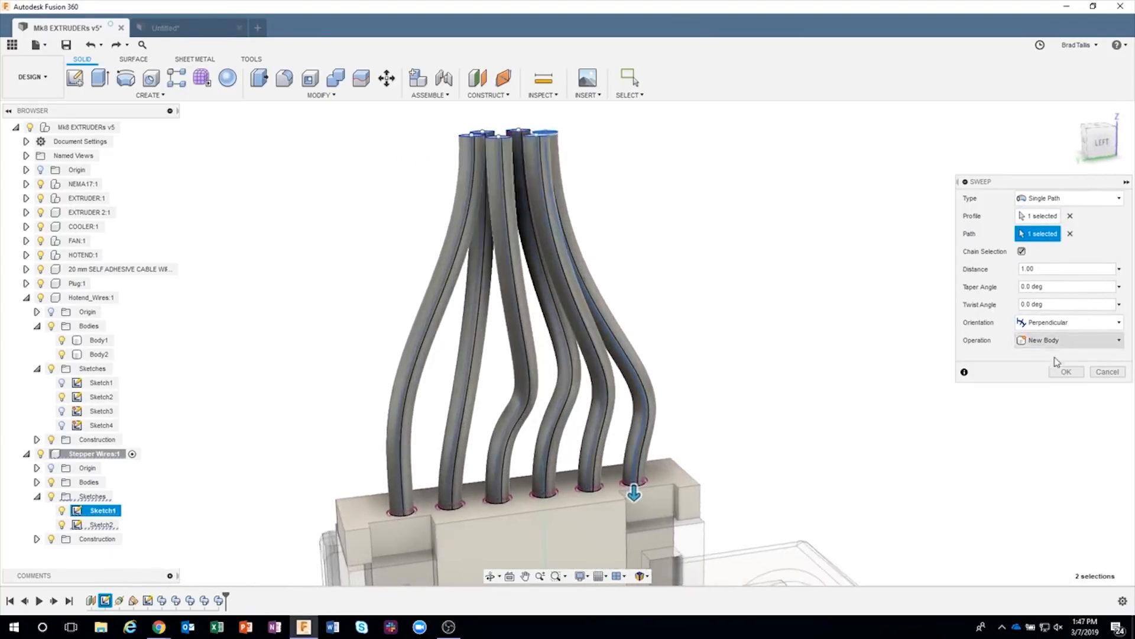
click(1065, 377)
shift+middle_drag(793, 251, 593, 340)
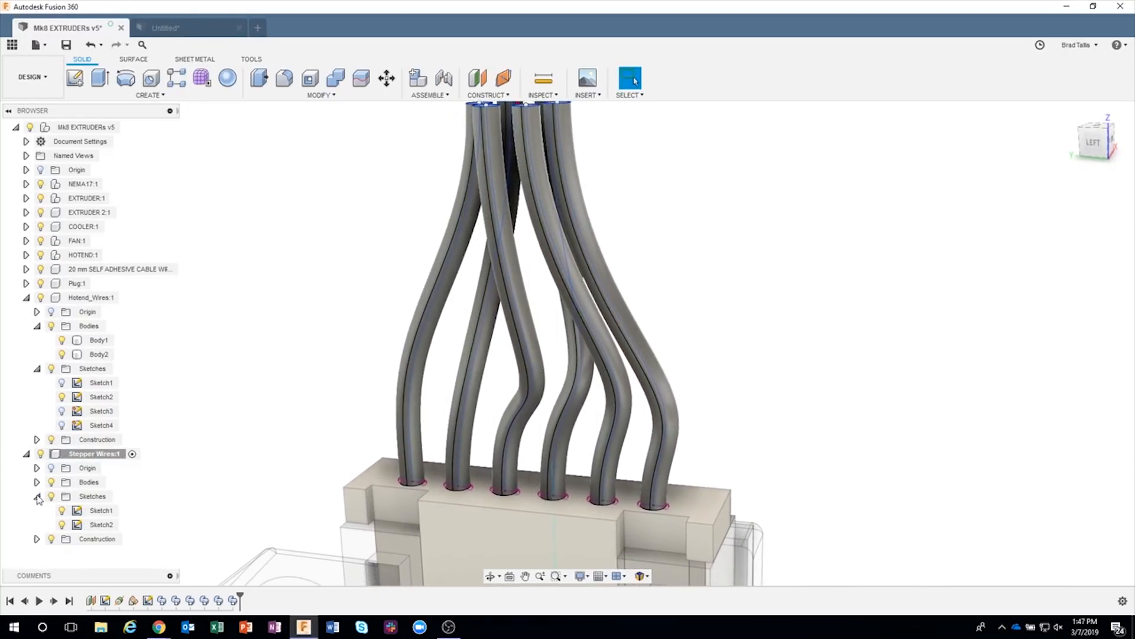
Step: Hide the third plug hole's wire body and move its spline's middle point slightly upward toward the bundle
click(37, 483)
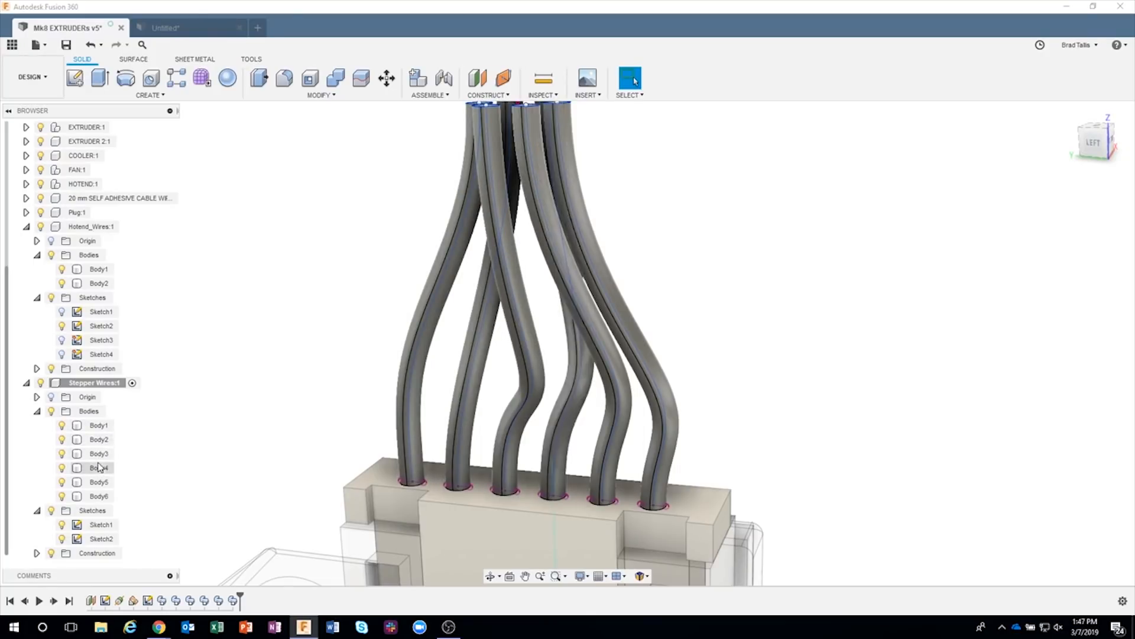
click(62, 468)
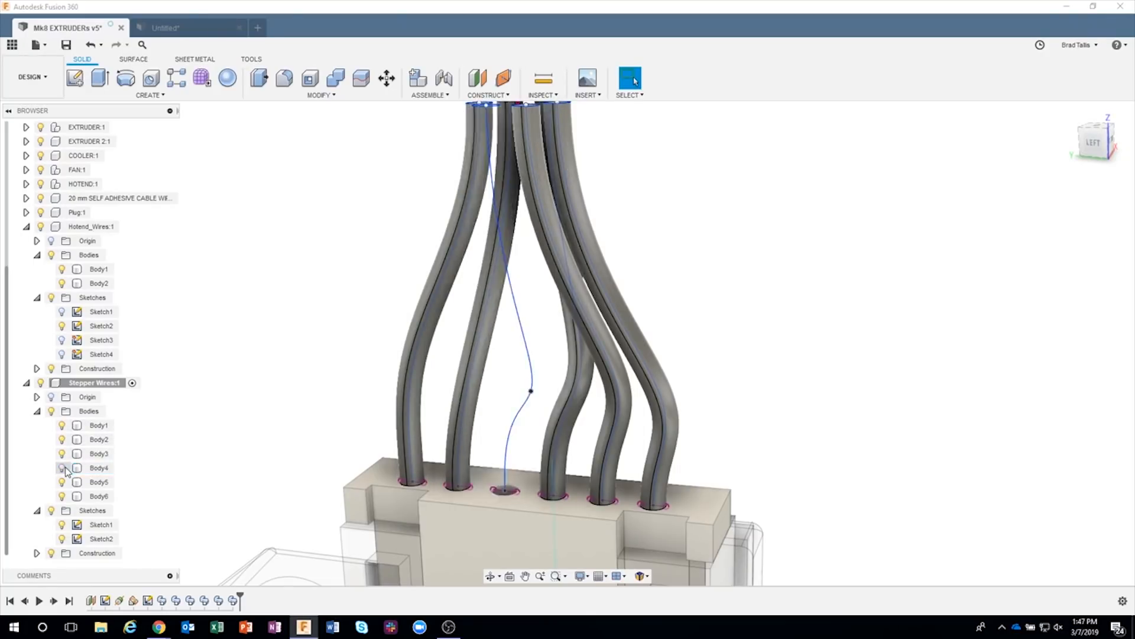
shift+middle_drag(765, 385, 534, 407)
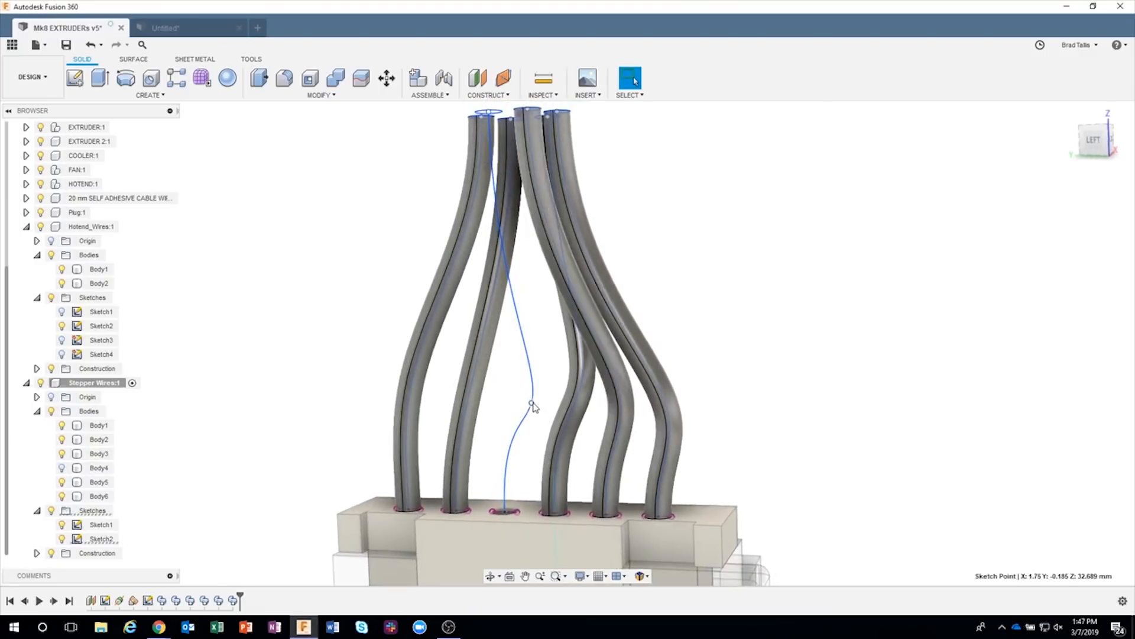
right_click(533, 405)
click(494, 416)
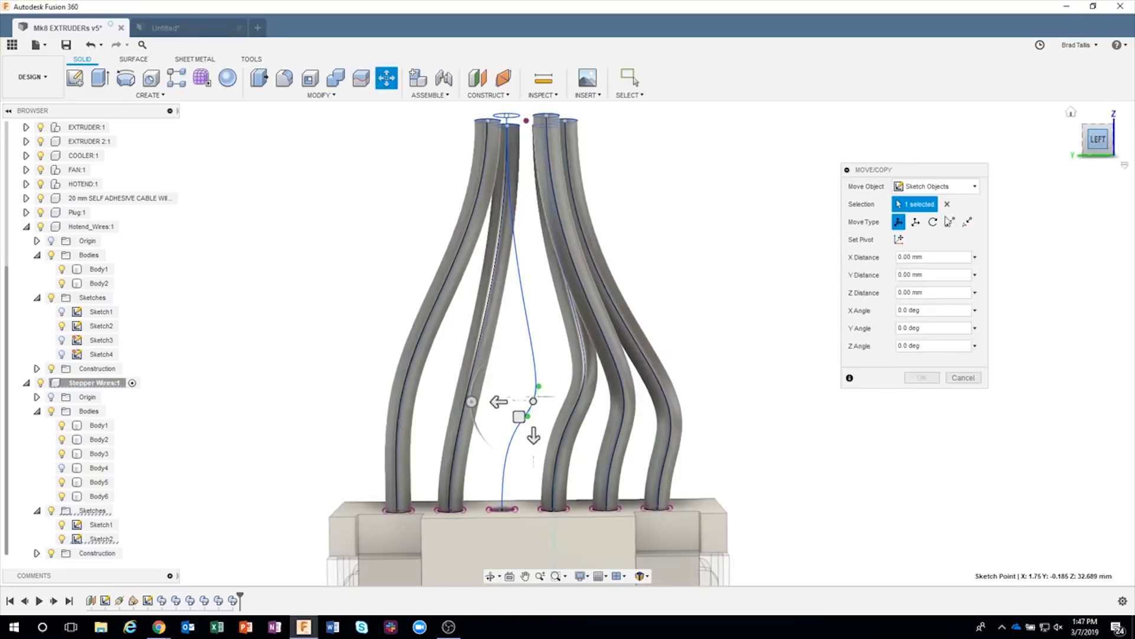
drag(533, 427, 534, 393)
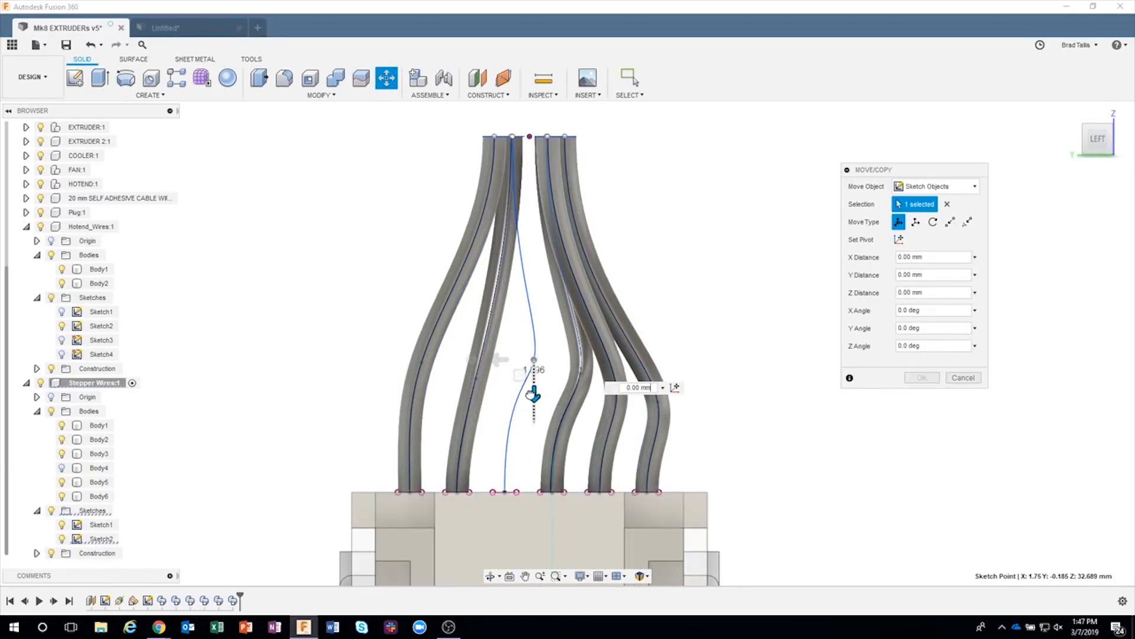
click(920, 377)
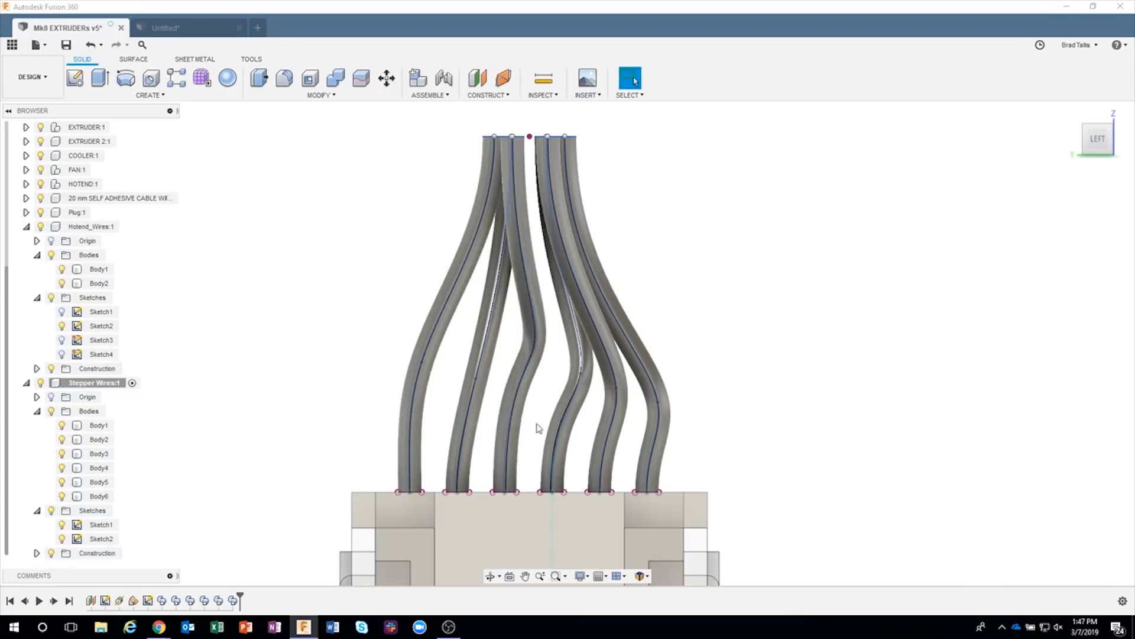
Step: Examine the six swept wires above the plug up close and in relation to the whole extruder assembly
shift+middle_drag(538, 426, 554, 209)
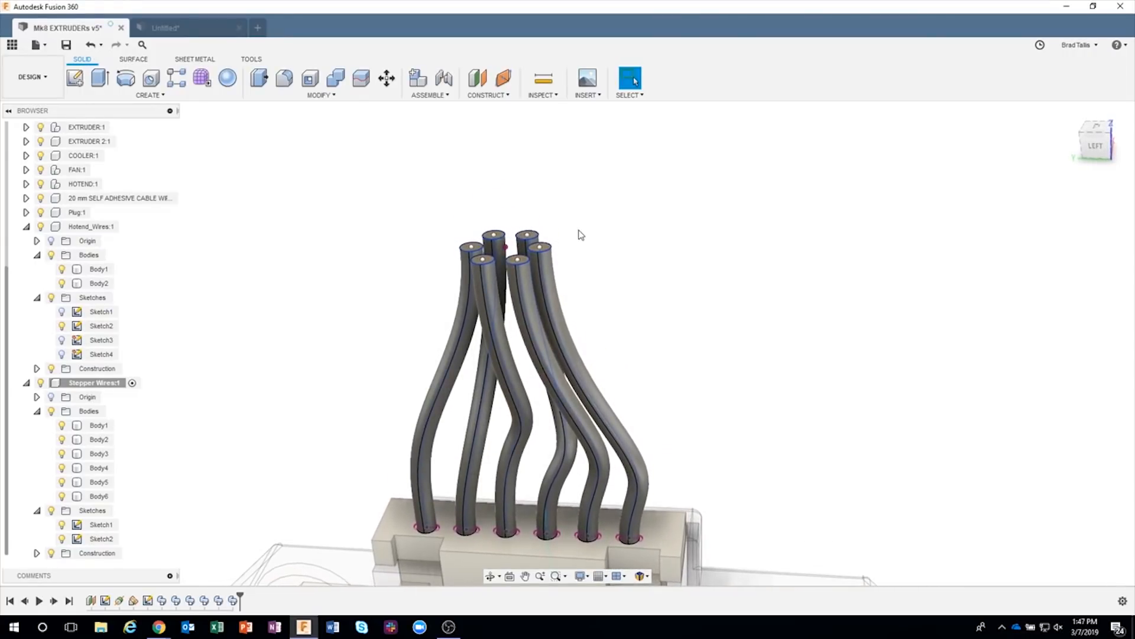
scroll(633, 322, down, 5)
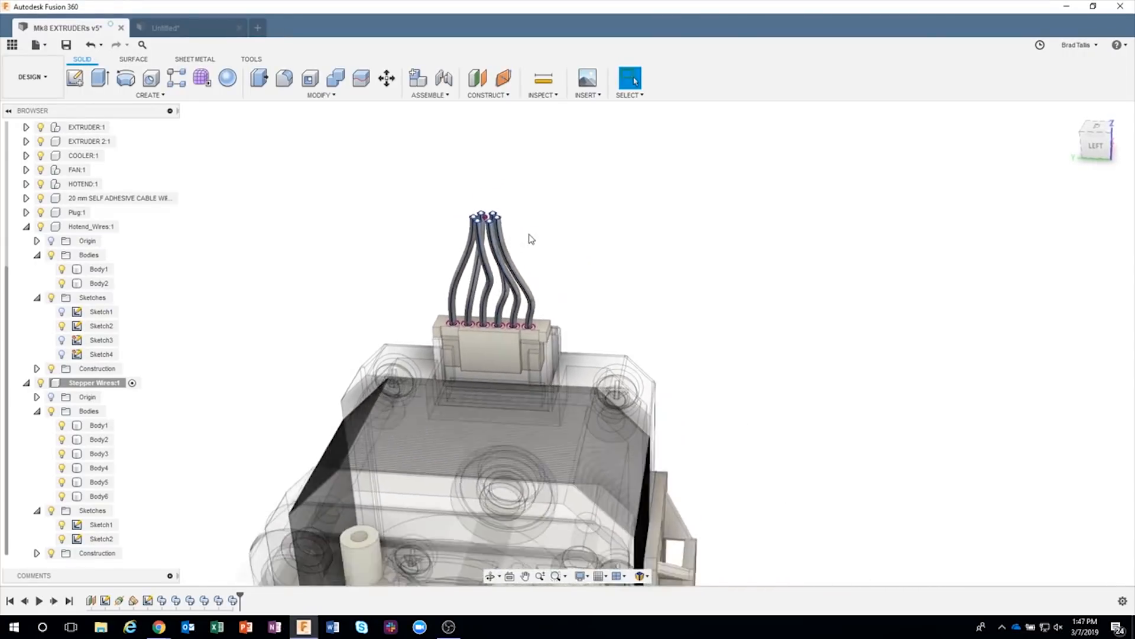
scroll(531, 239, down, 1)
shift+middle_drag(503, 219, 433, 133)
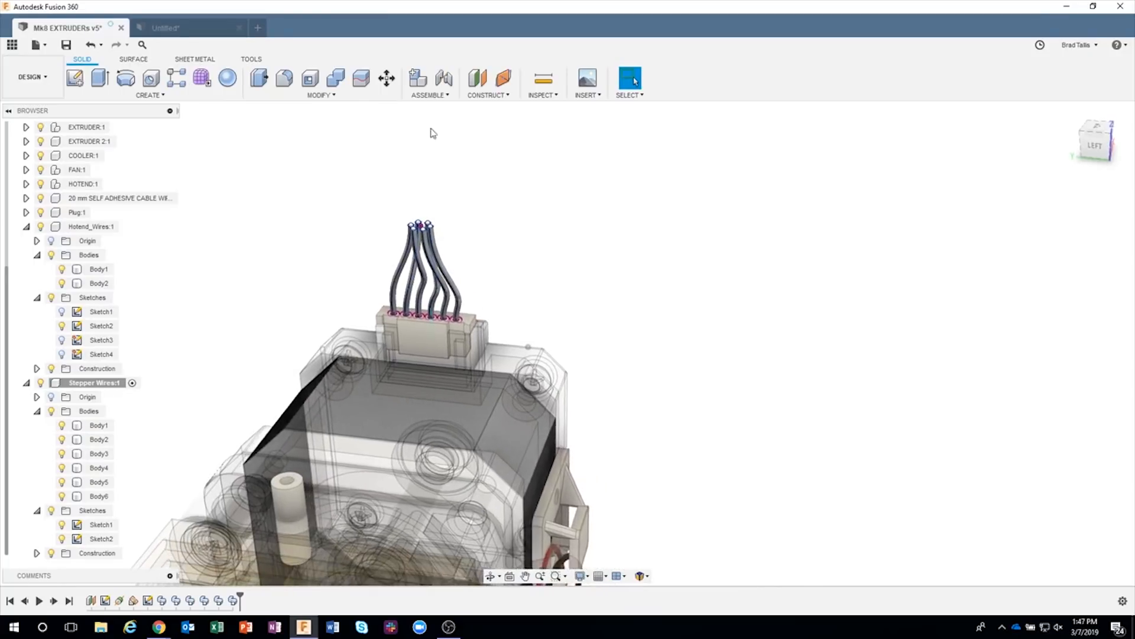
middle_drag(551, 405, 549, 335)
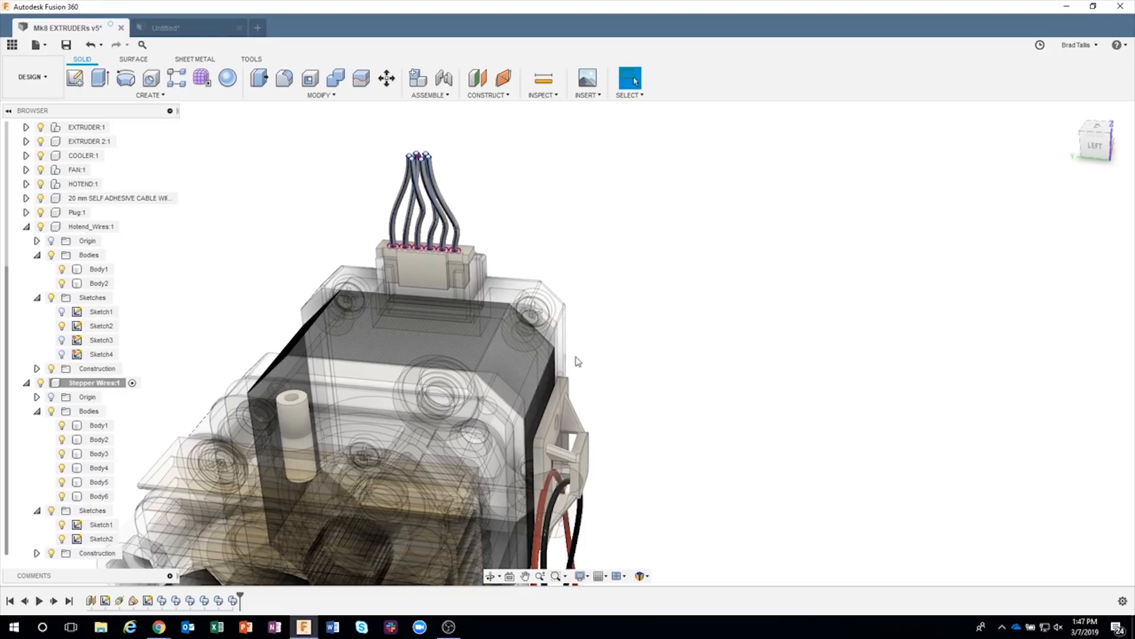
scroll(570, 233, up, 2)
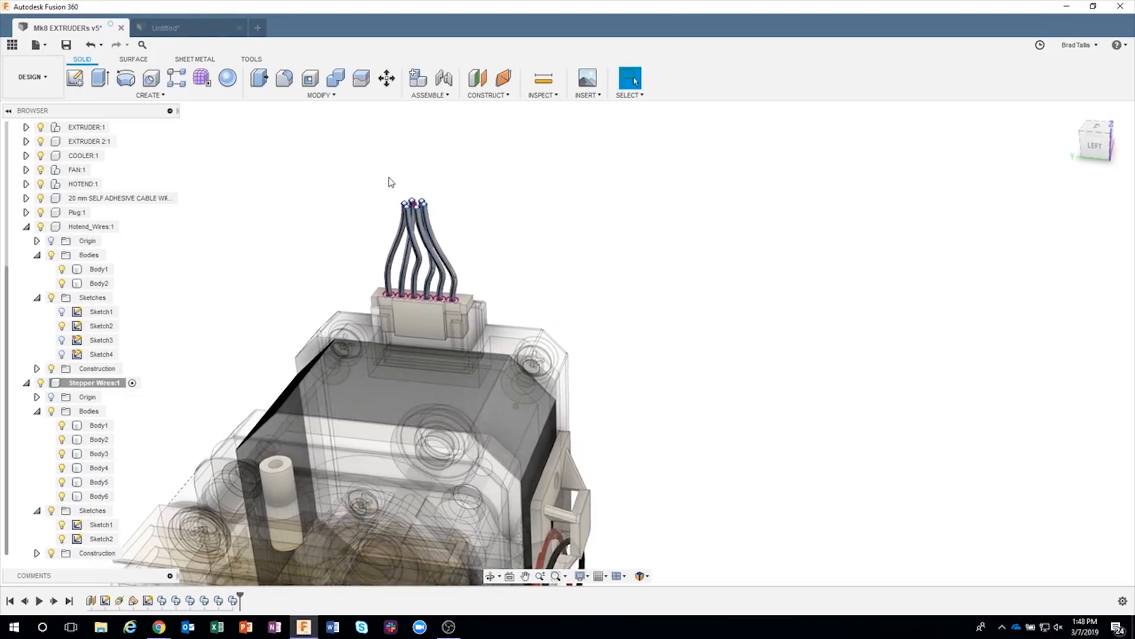
scroll(391, 182, up, 4)
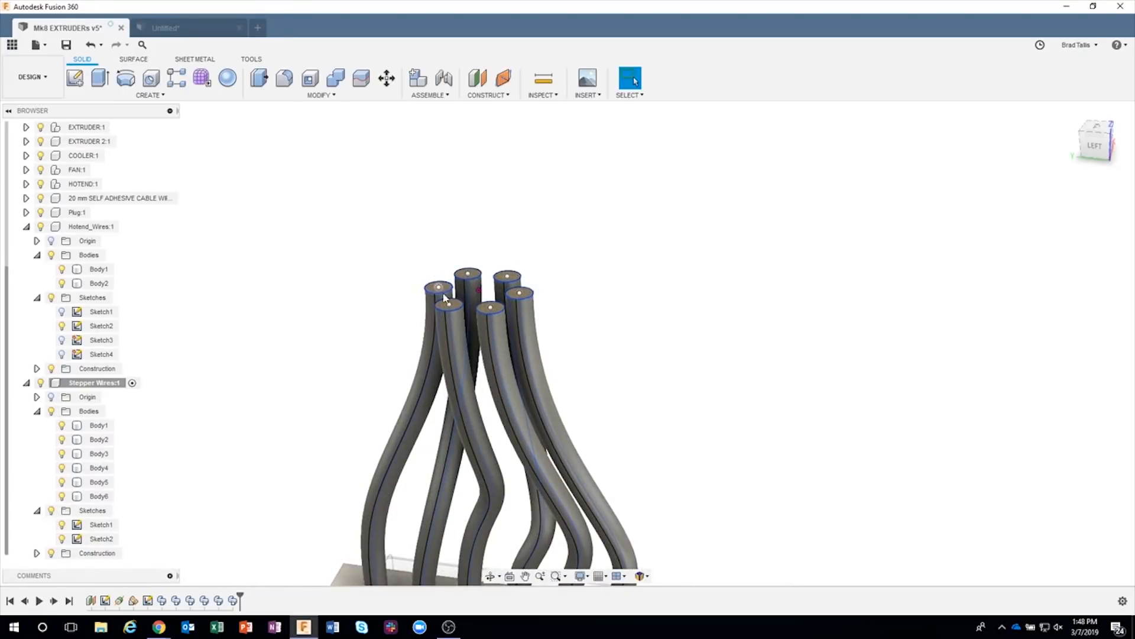
scroll(745, 255, down, 5)
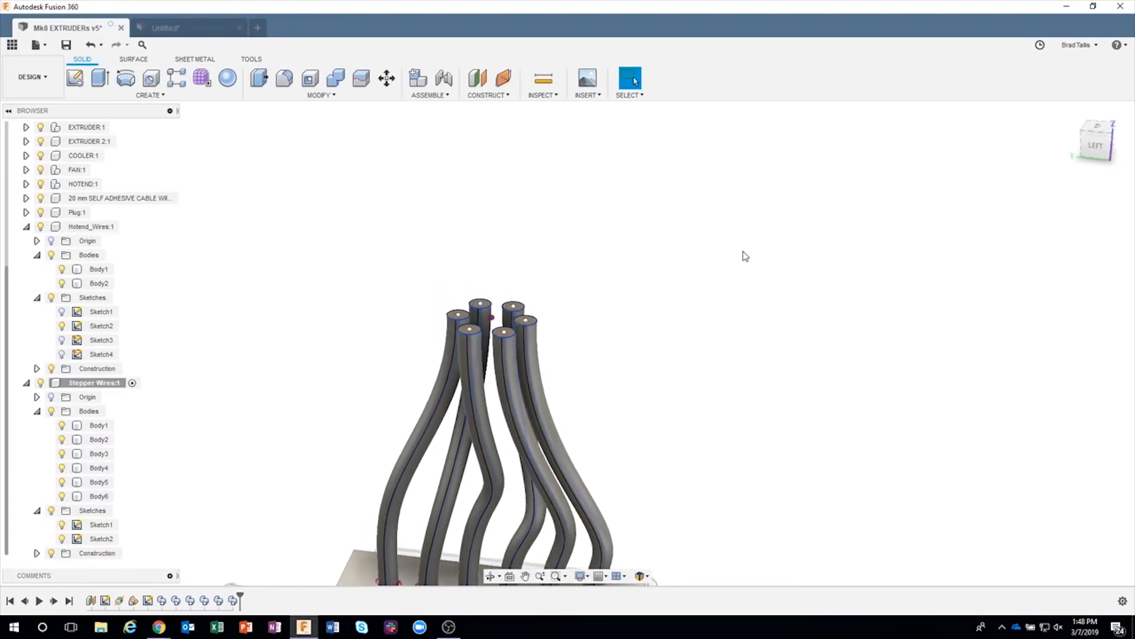
scroll(681, 250, down, 5)
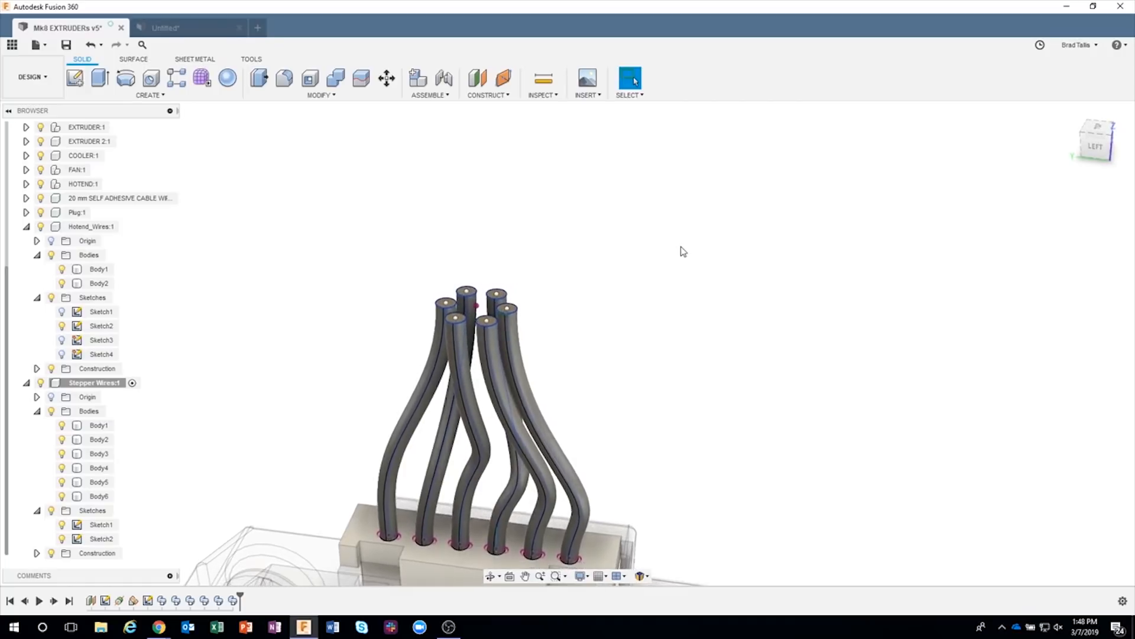
scroll(684, 243, down, 6)
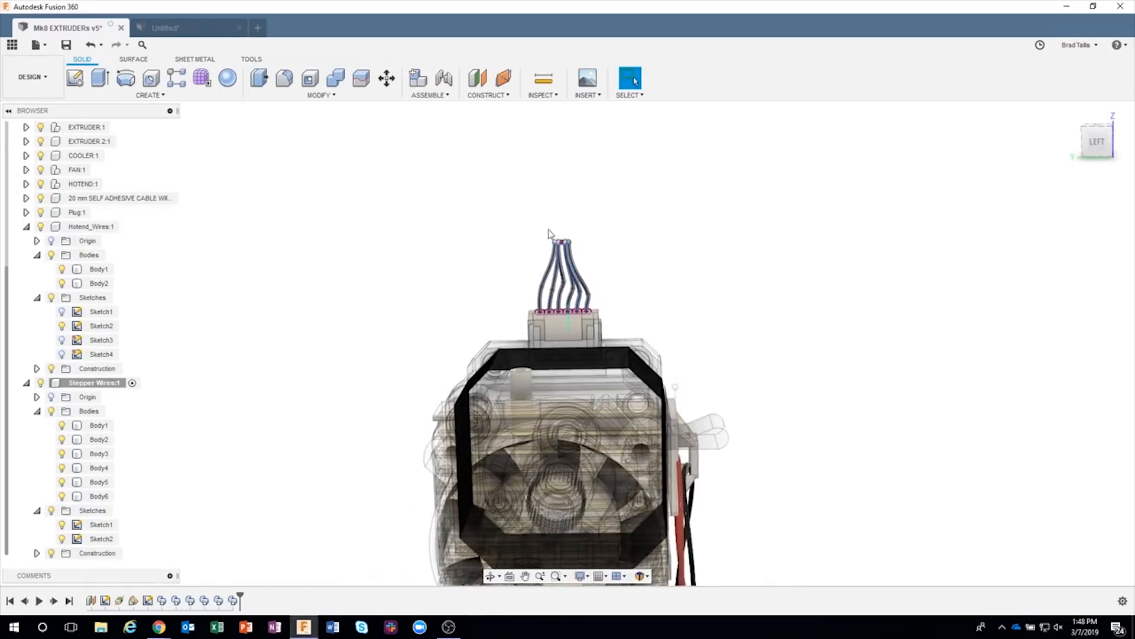
shift+middle_drag(702, 483, 705, 548)
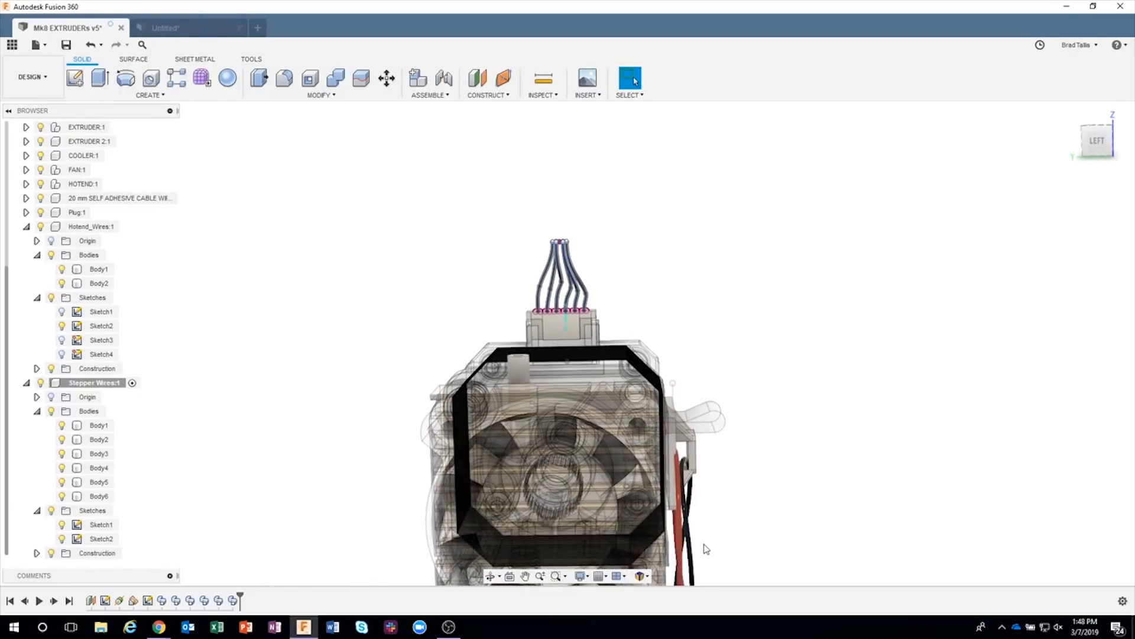
shift+middle_drag(530, 188, 573, 264)
scroll(572, 264, up, 6)
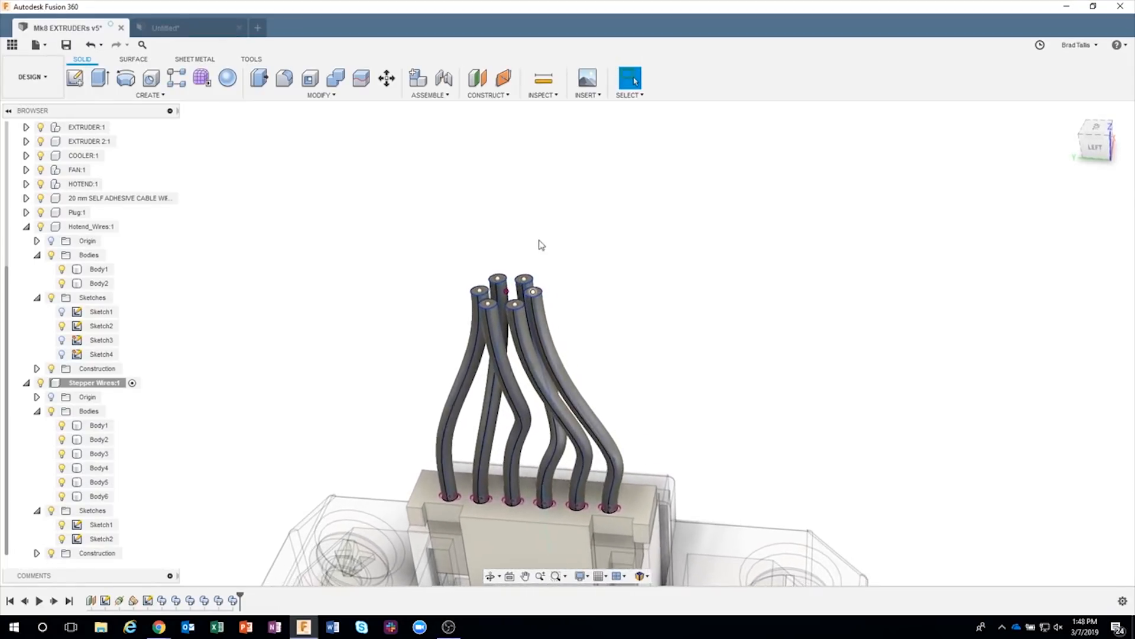
shift+middle_drag(502, 296, 441, 327)
scroll(482, 371, up, 5)
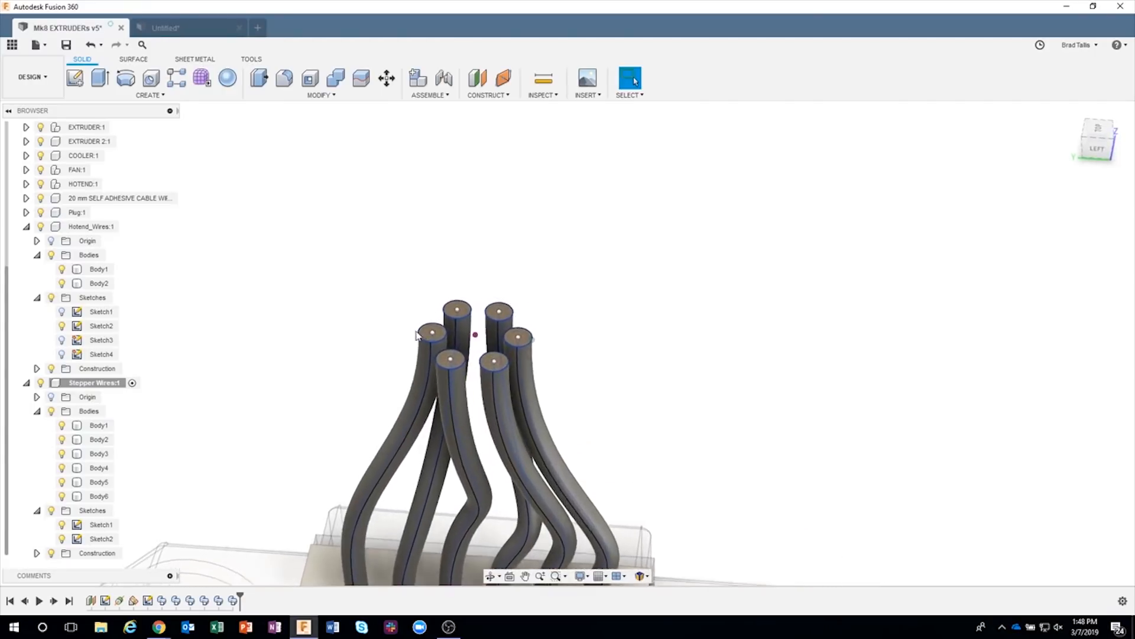
scroll(479, 364, up, 3)
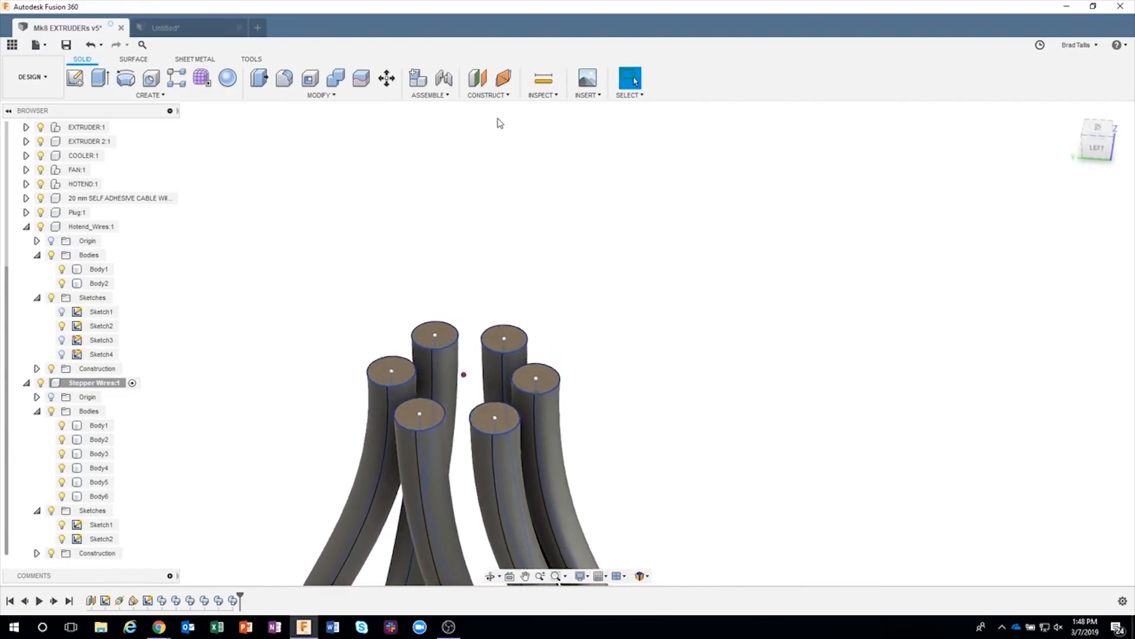
click(488, 96)
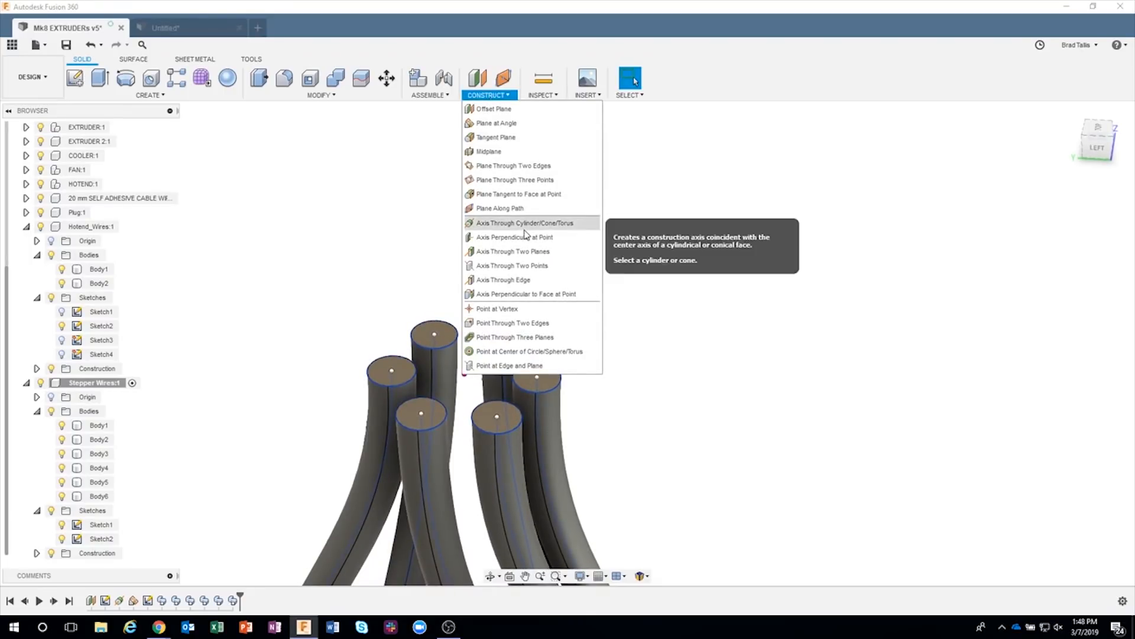
click(518, 295)
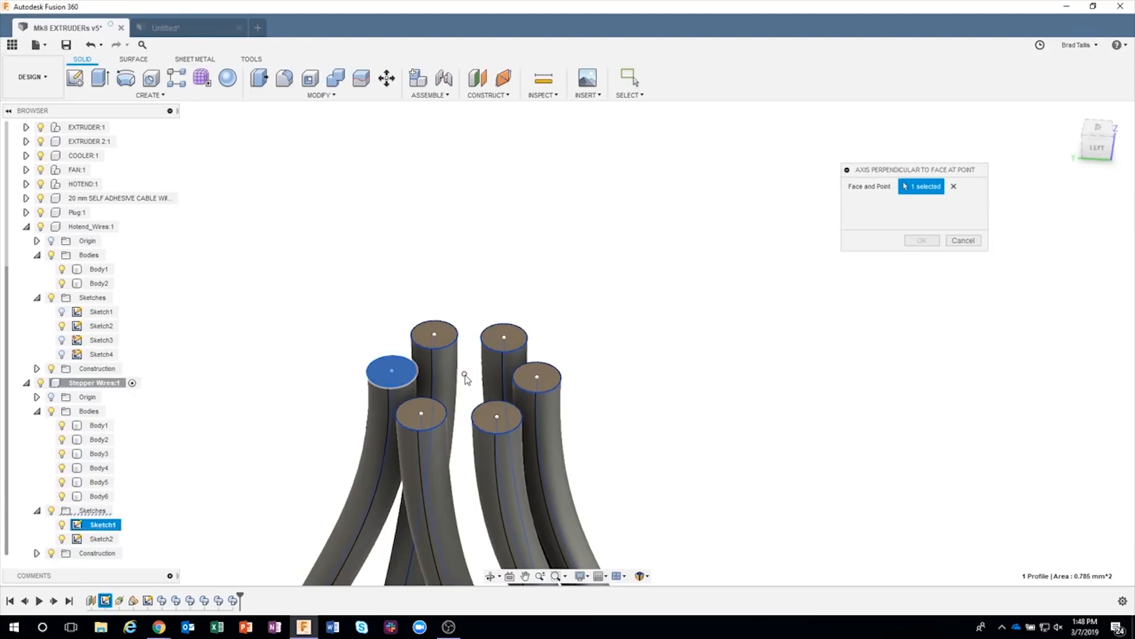
shift+middle_drag(521, 380, 464, 193)
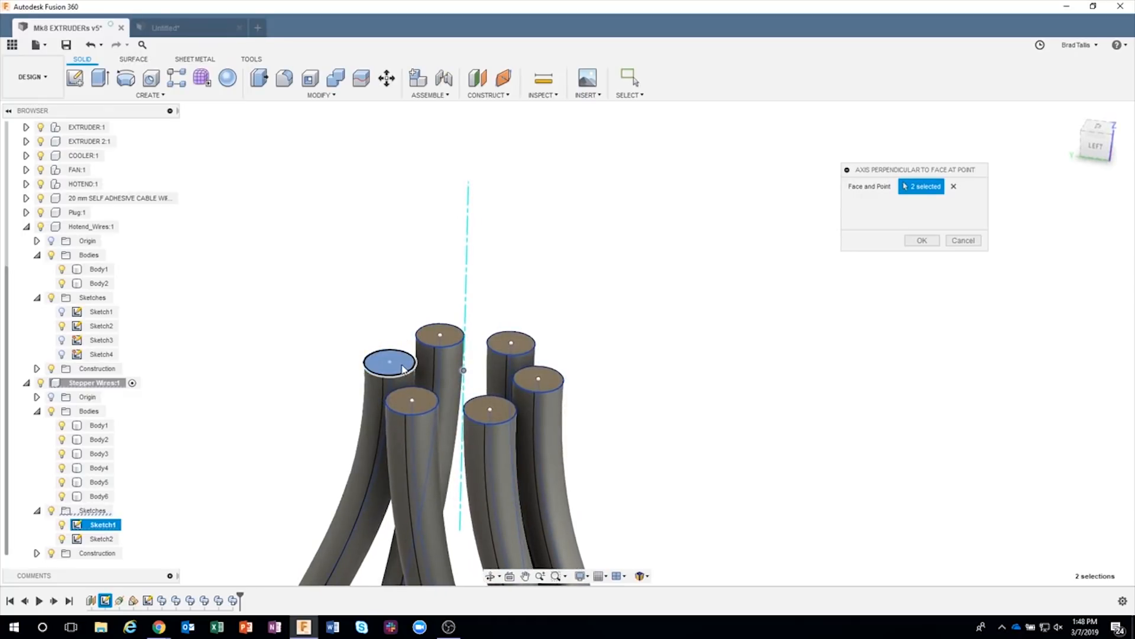
shift+middle_drag(399, 372, 467, 205)
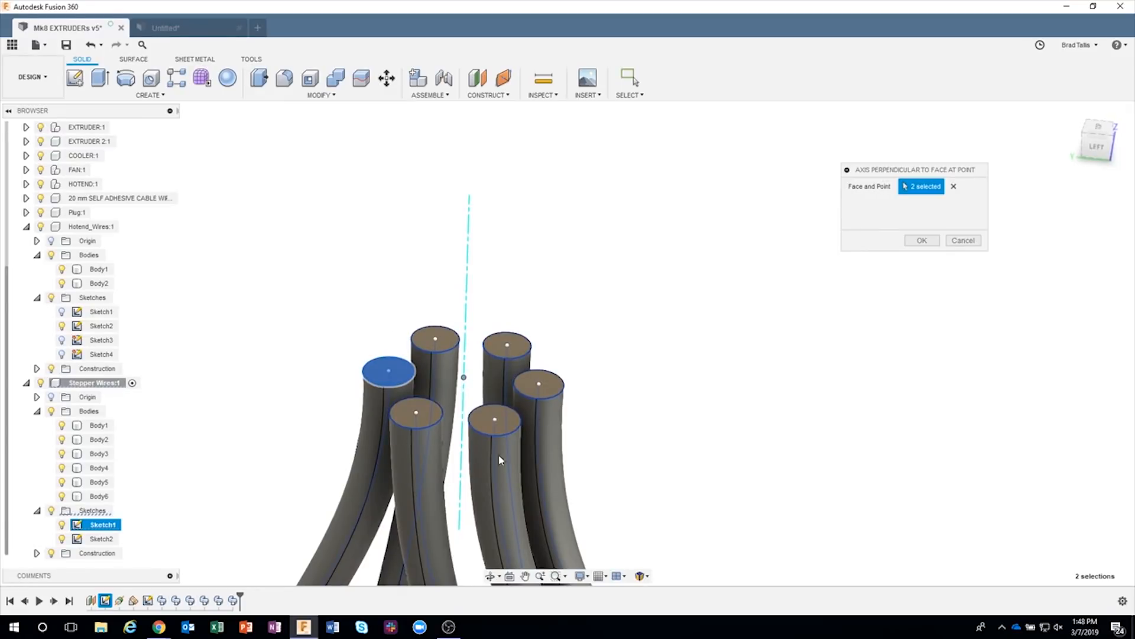
shift+middle_drag(391, 352, 526, 378)
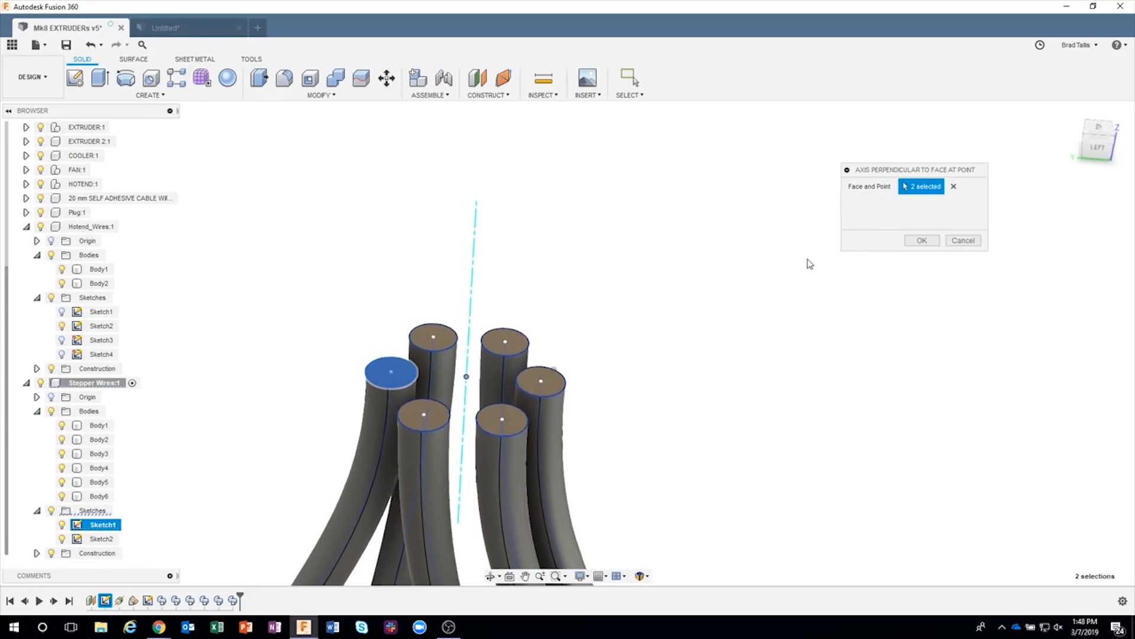
click(962, 240)
Step: Construct an axis through the bundle's centre point, perpendicular to the circular end face of one of the wires
click(485, 96)
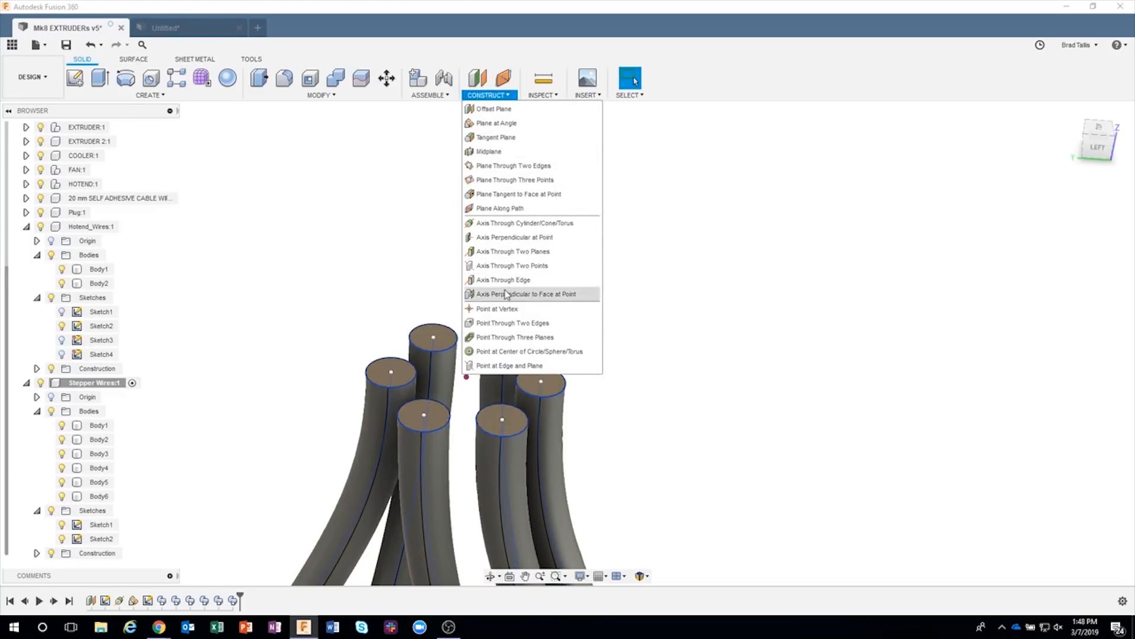
click(552, 296)
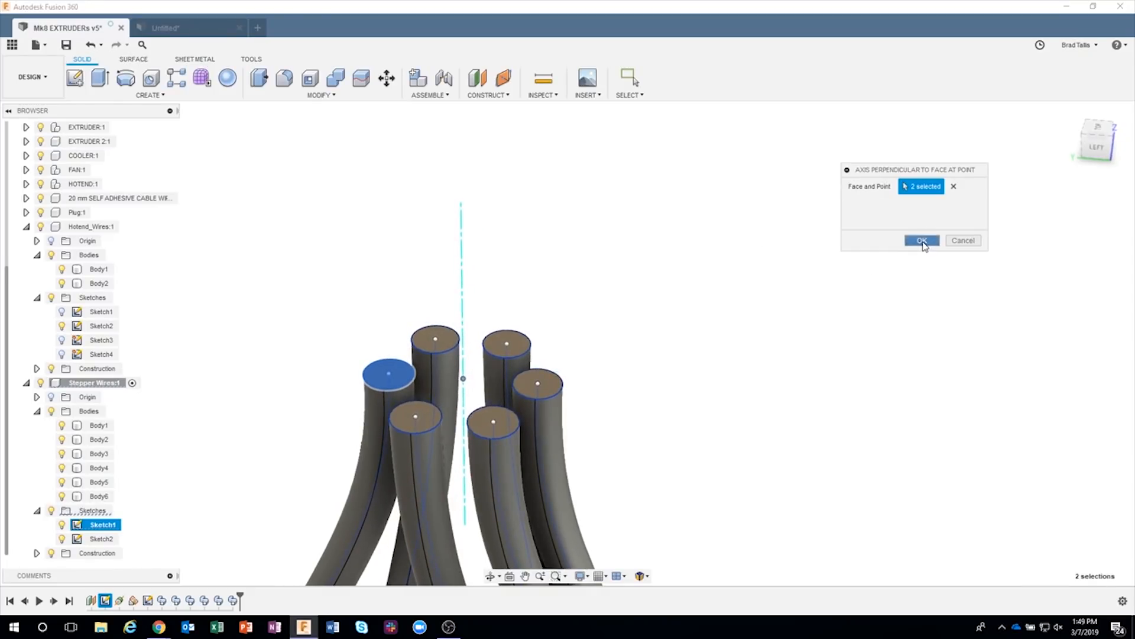
click(922, 241)
Step: Construct a plane at an angle of -90 degrees about the wire bundle's new central axis
click(491, 96)
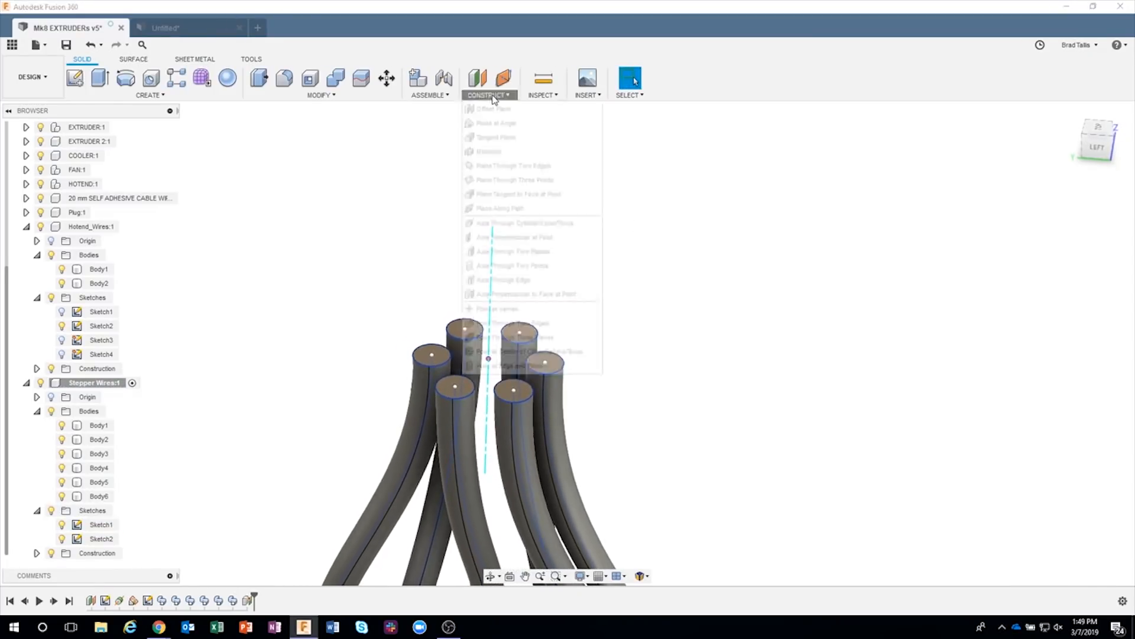
click(498, 123)
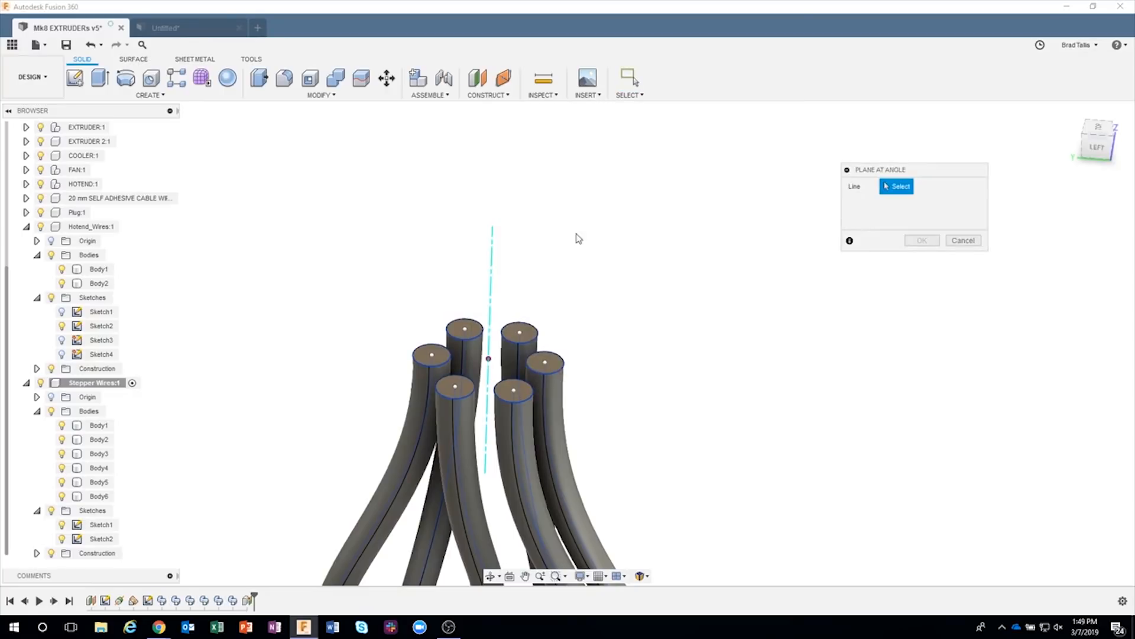
click(490, 264)
shift+middle_drag(685, 382, 628, 370)
drag(424, 285, 489, 236)
shift+middle_drag(568, 272, 482, 257)
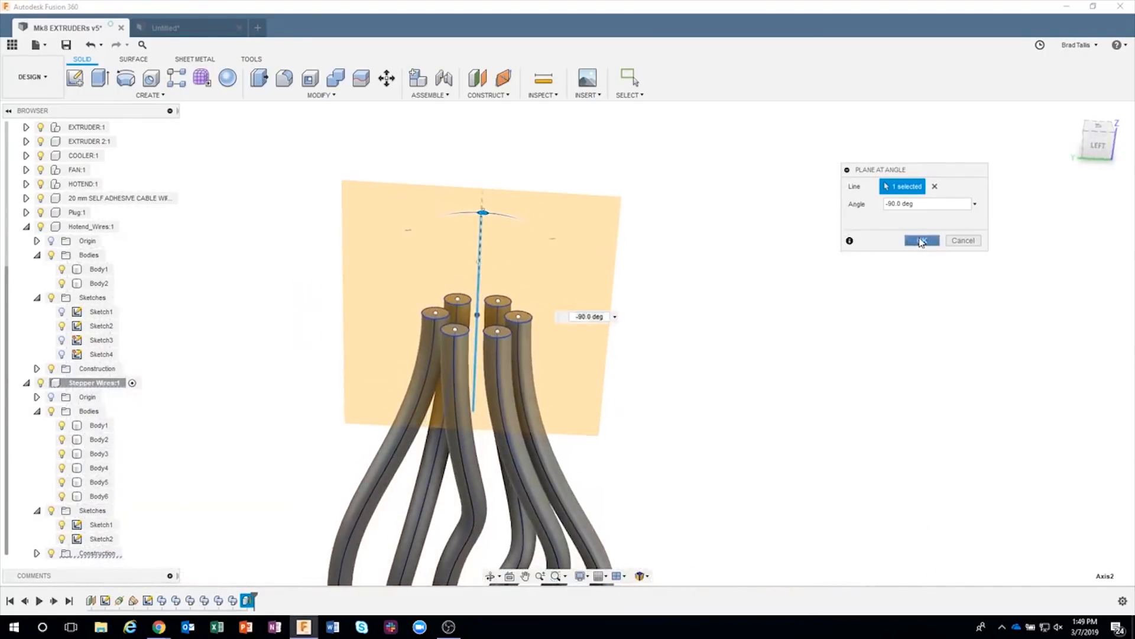
click(922, 240)
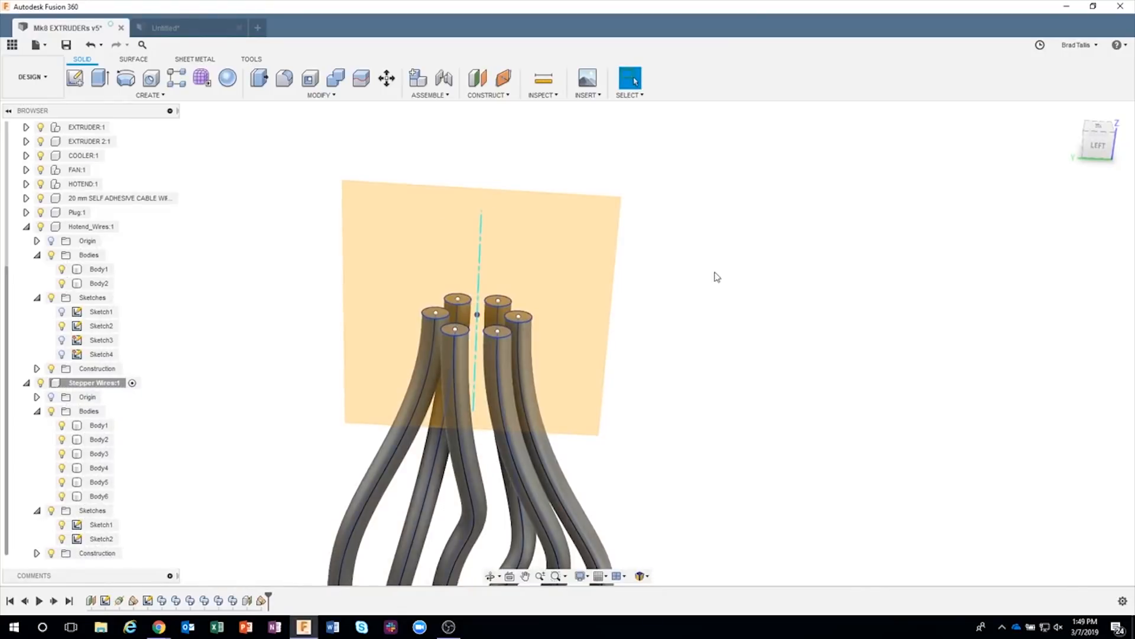
Step: Start a sketch on the new angled plane through the wire bundle
right_click(550, 248)
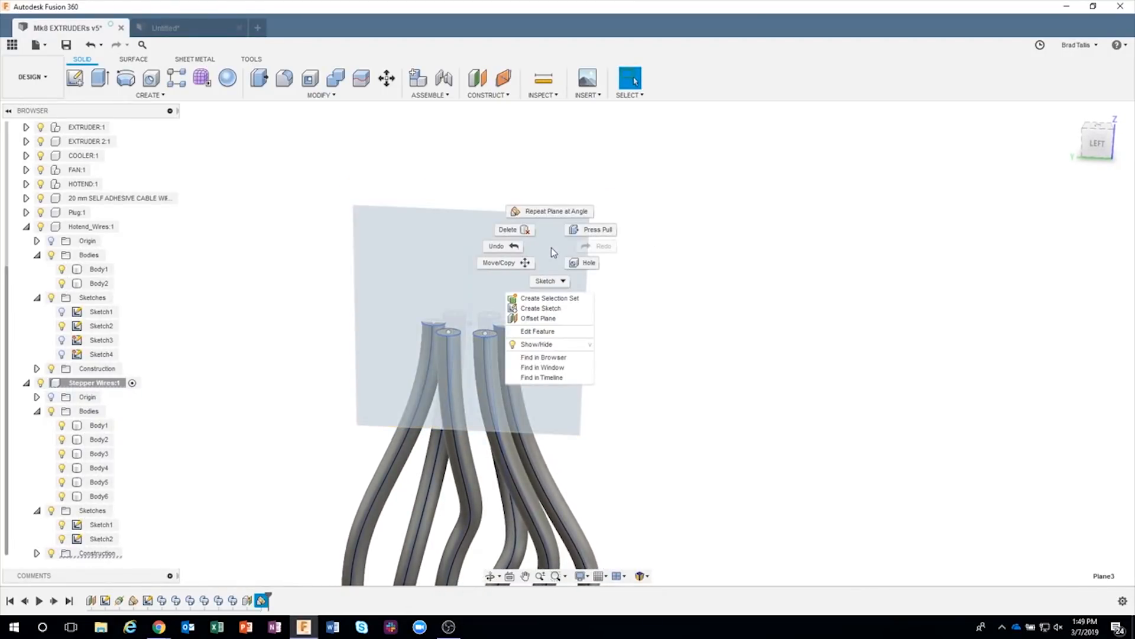
click(550, 308)
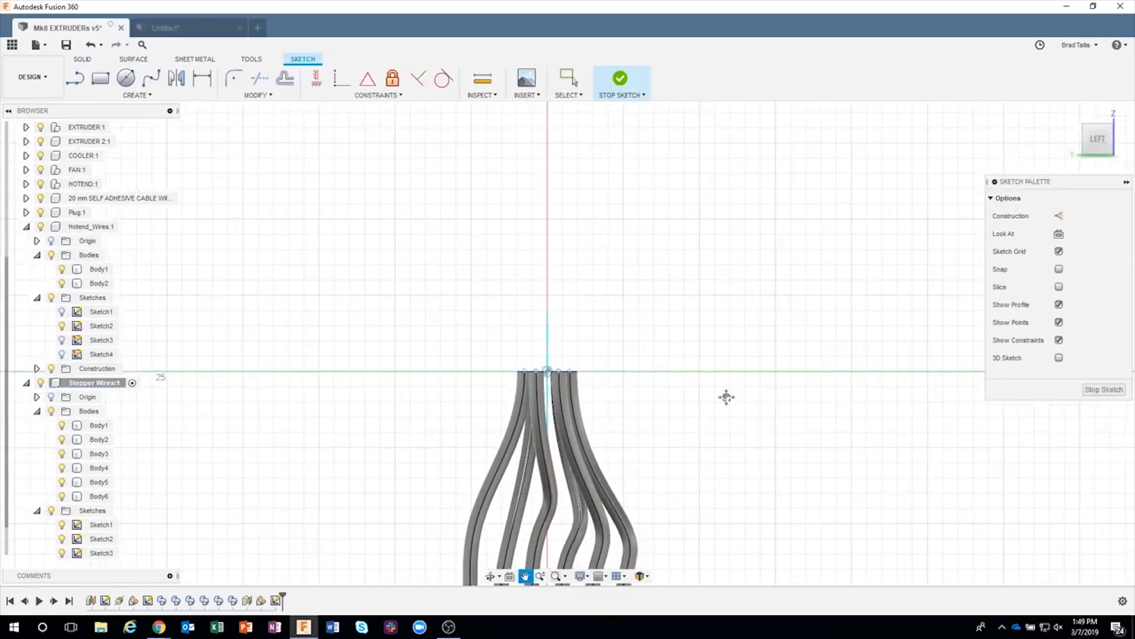
middle_drag(727, 397, 682, 307)
scroll(683, 307, down, 3)
middle_drag(701, 258, 613, 278)
scroll(613, 277, down, 1)
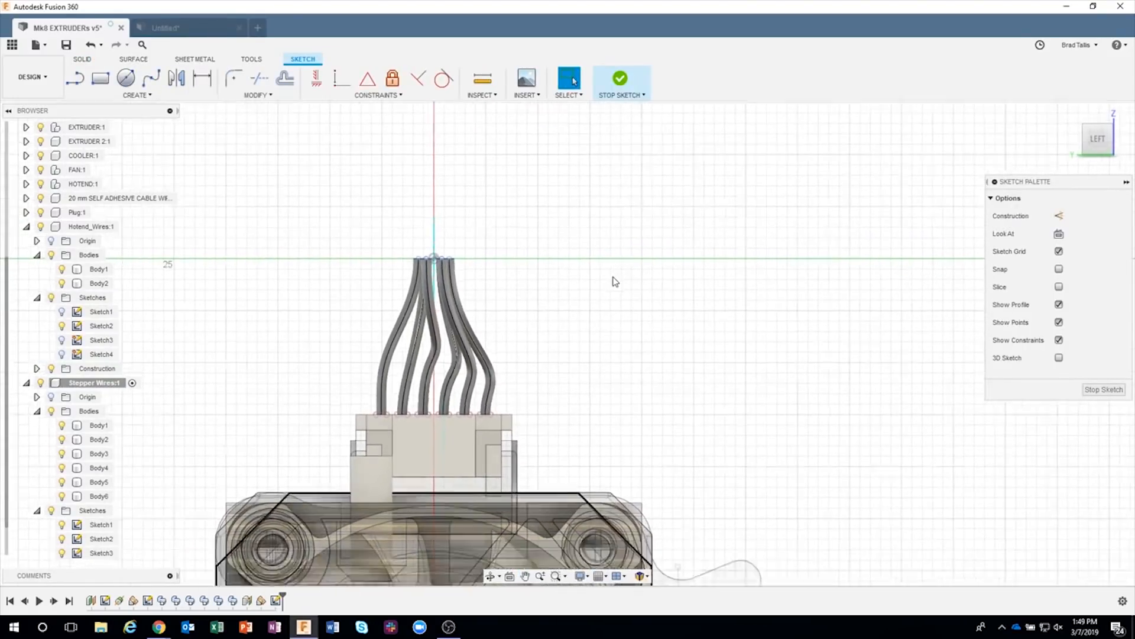
scroll(615, 282, down, 1)
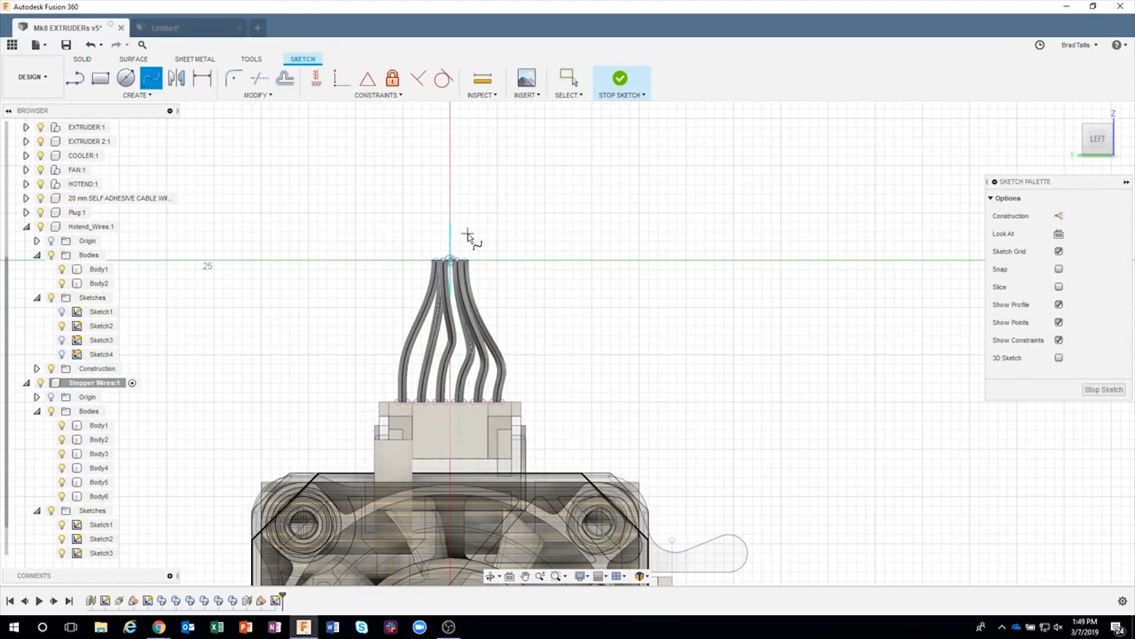
Step: Sketch a fit point spline from the bundle's centre point, arching over beside the motor, down through the cable clip and ending beyond the hotend wires
scroll(468, 236, up, 5)
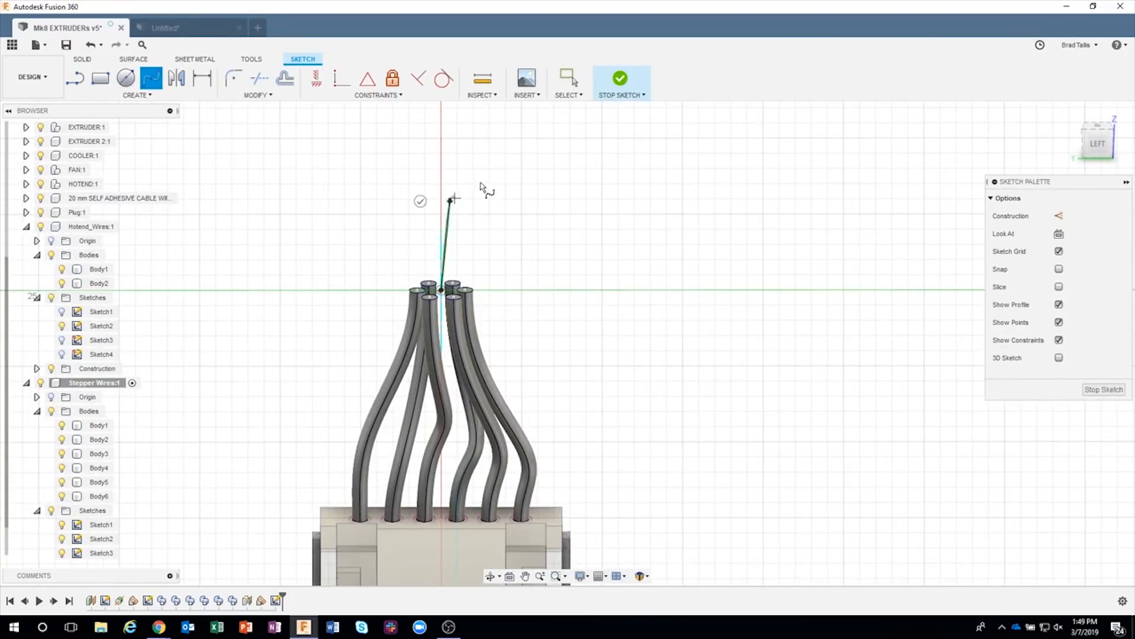
click(690, 249)
scroll(671, 320, down, 3)
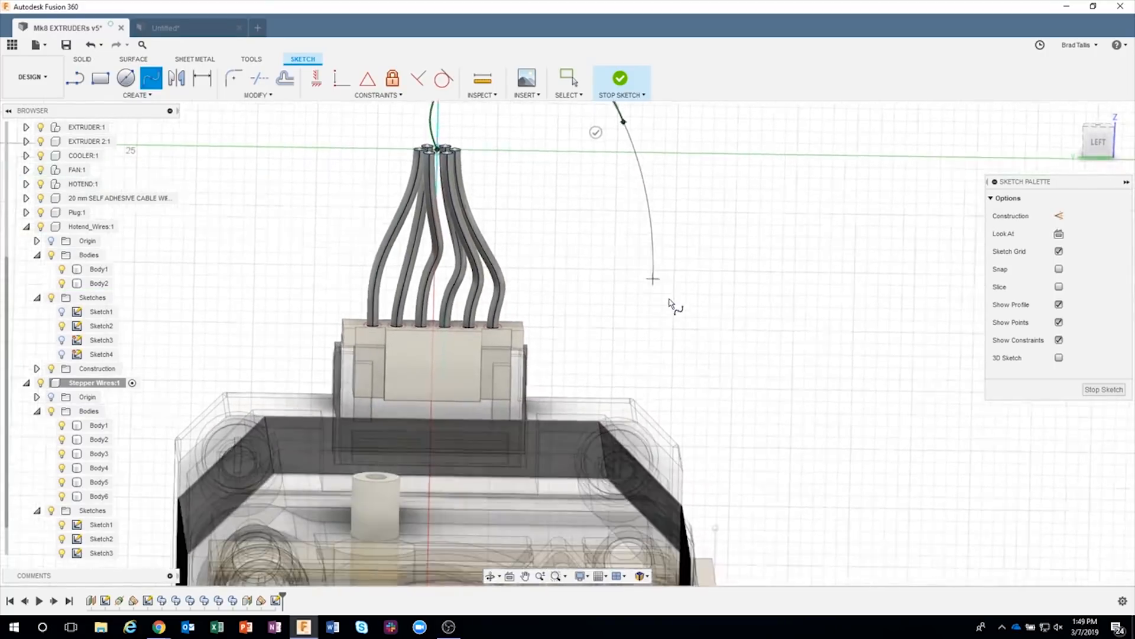
scroll(670, 303, down, 4)
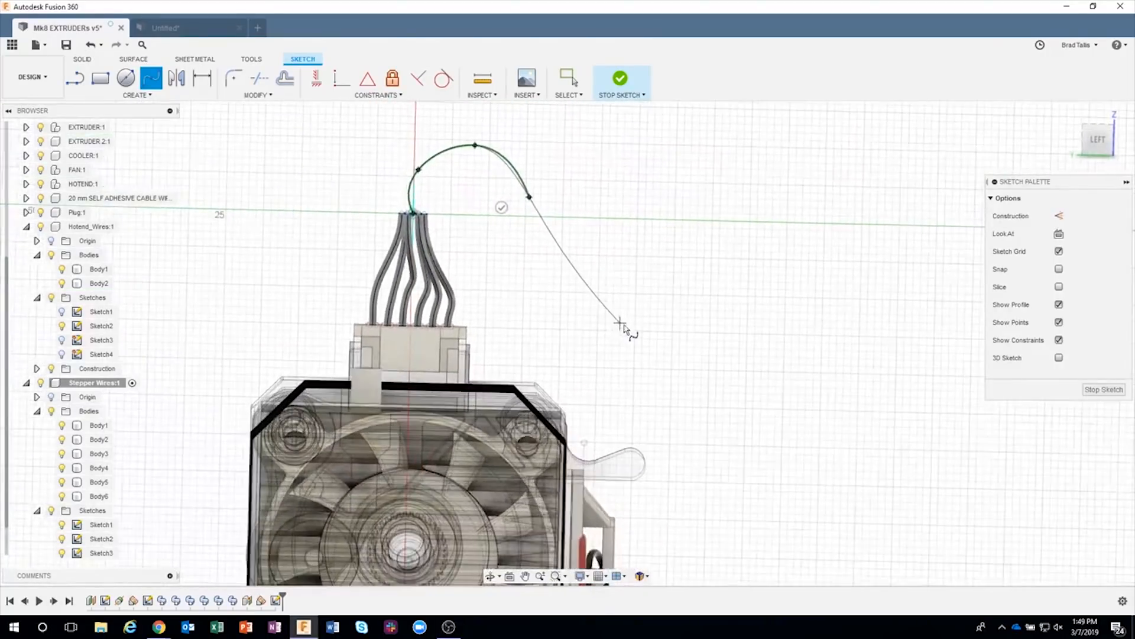
scroll(607, 414, down, 3)
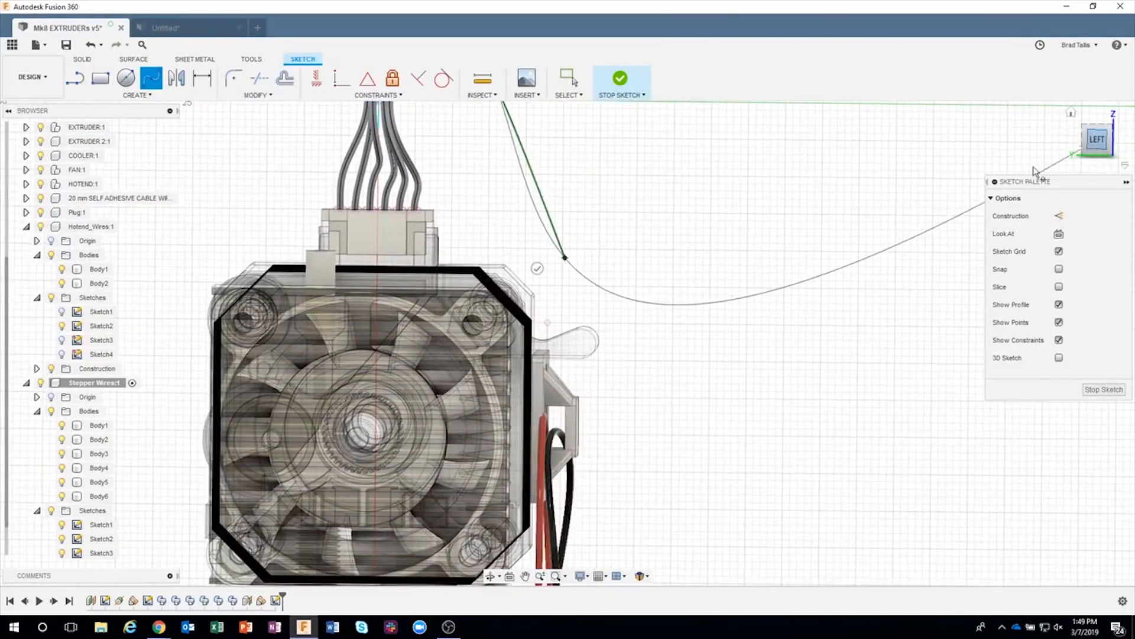
scroll(599, 409, up, 3)
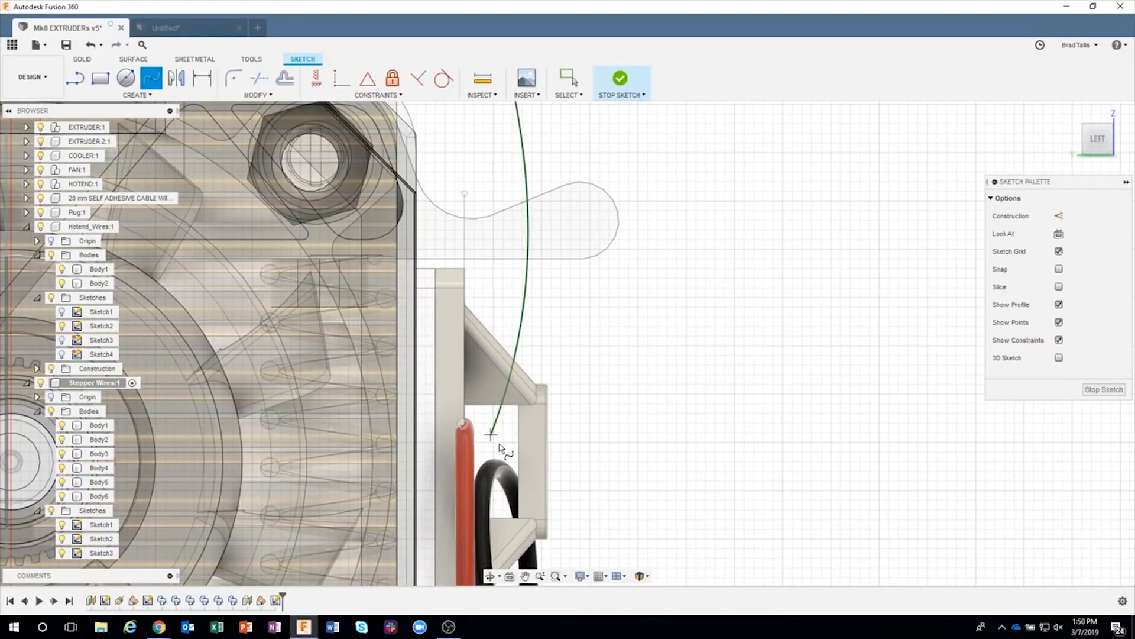
scroll(500, 448, down, 3)
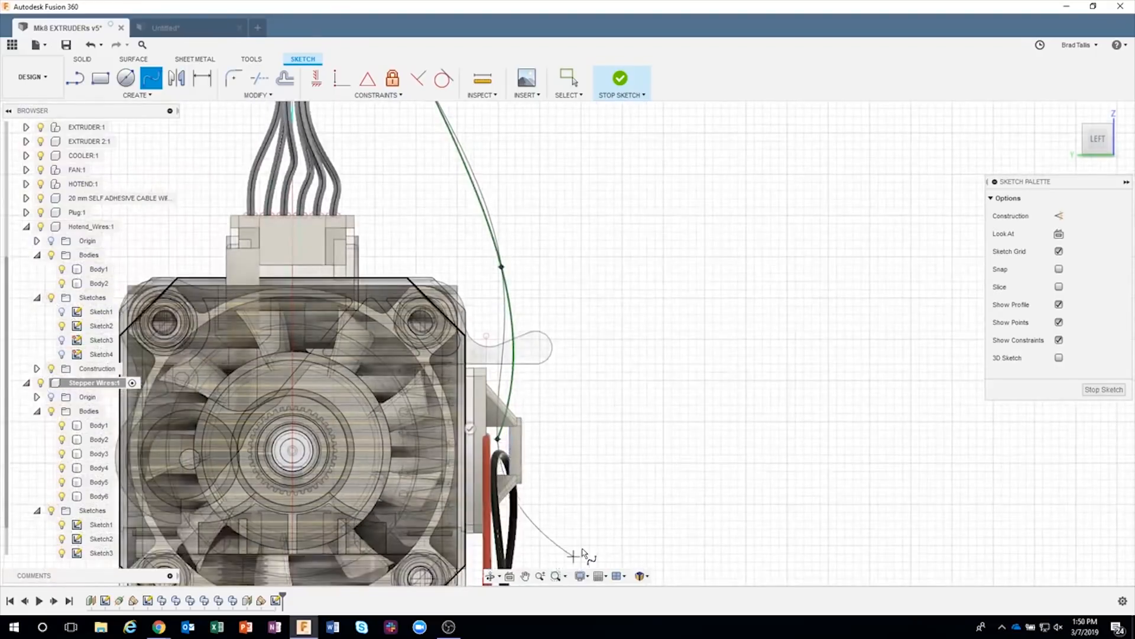
click(579, 549)
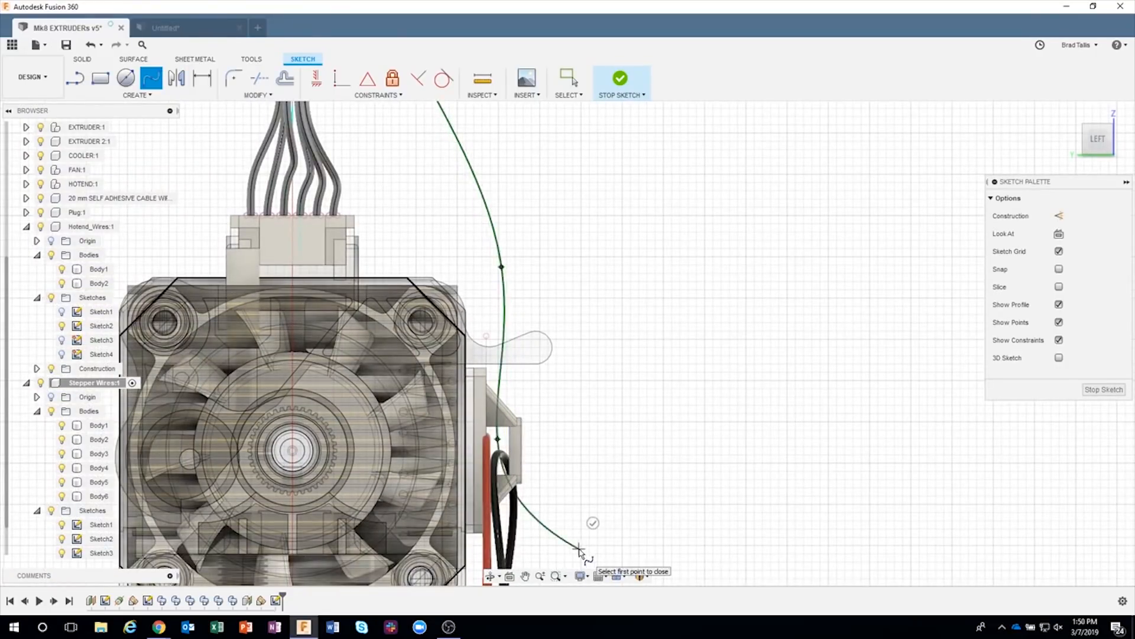
scroll(580, 549, down, 5)
middle_drag(633, 478, 566, 303)
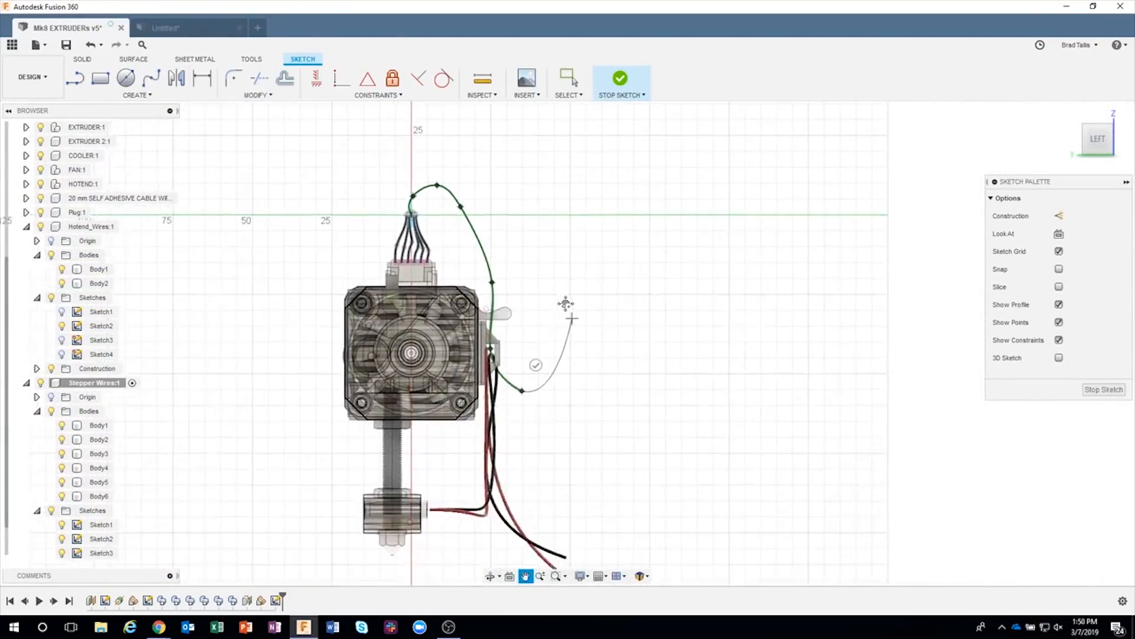
click(596, 535)
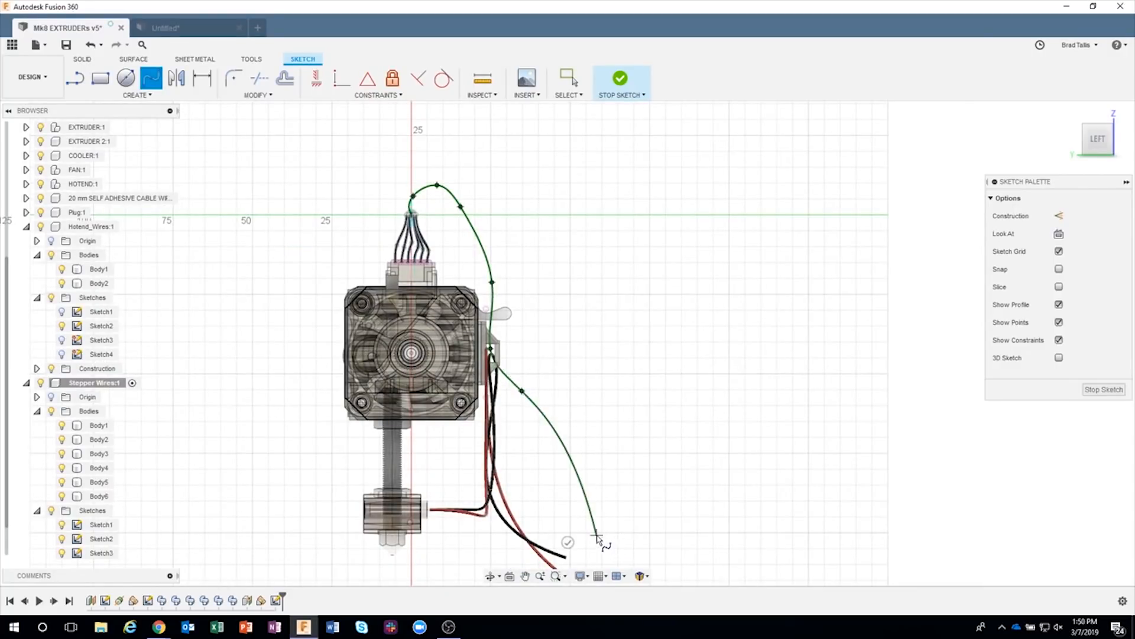
click(567, 541)
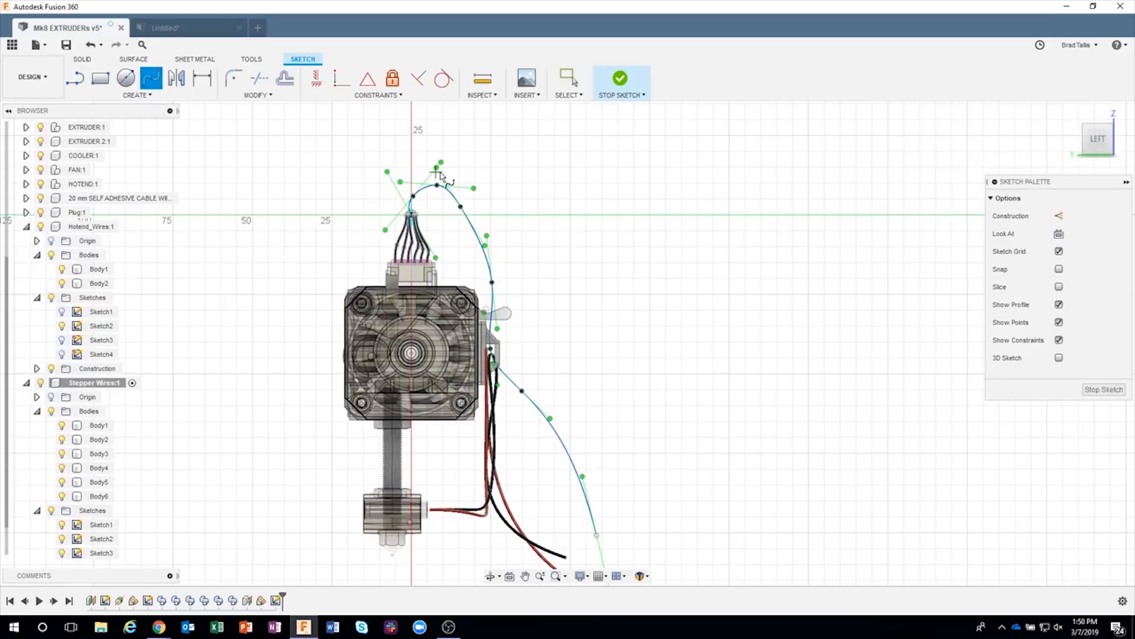
key(Escape)
Step: Move the spline's three upper fit points to raise and widen the arch above the plug
scroll(478, 211, up, 2)
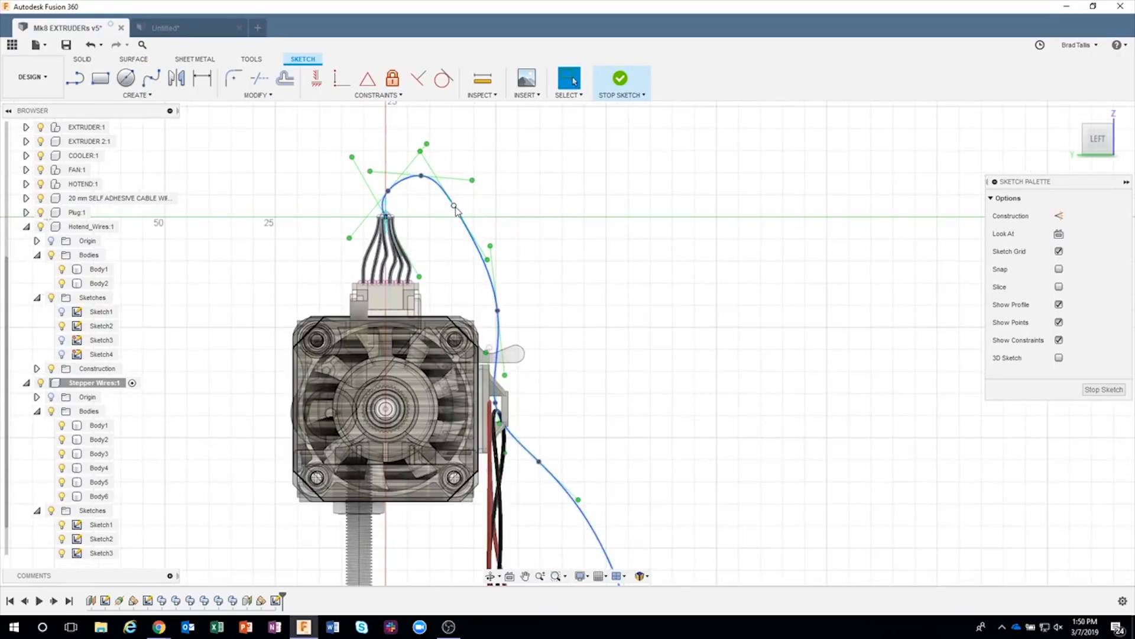
drag(455, 206, 488, 206)
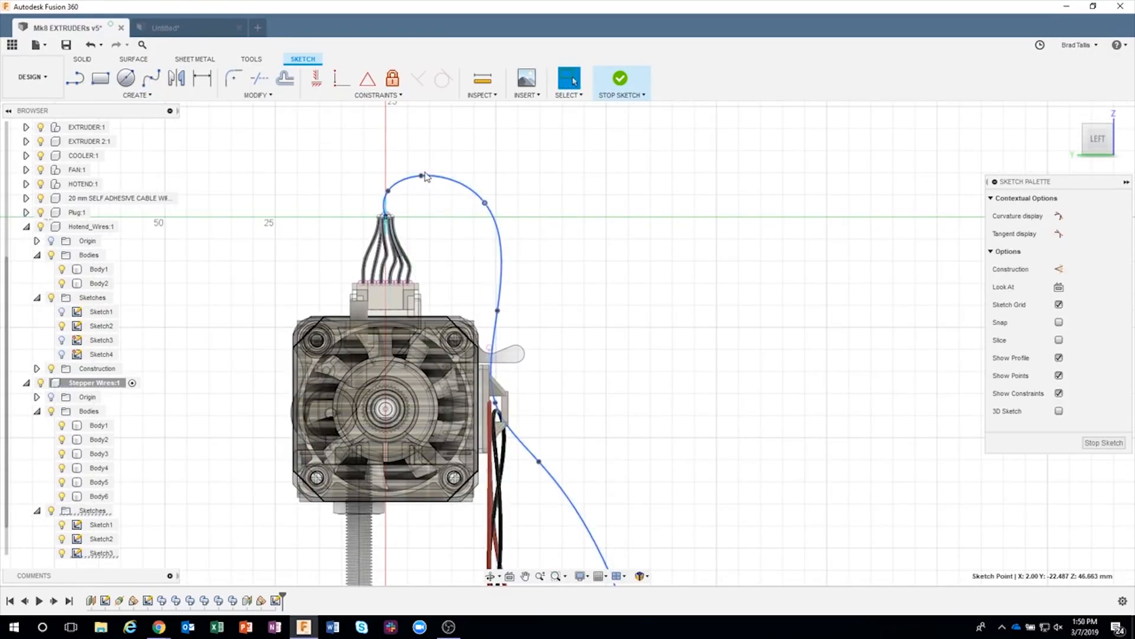
drag(421, 176, 455, 163)
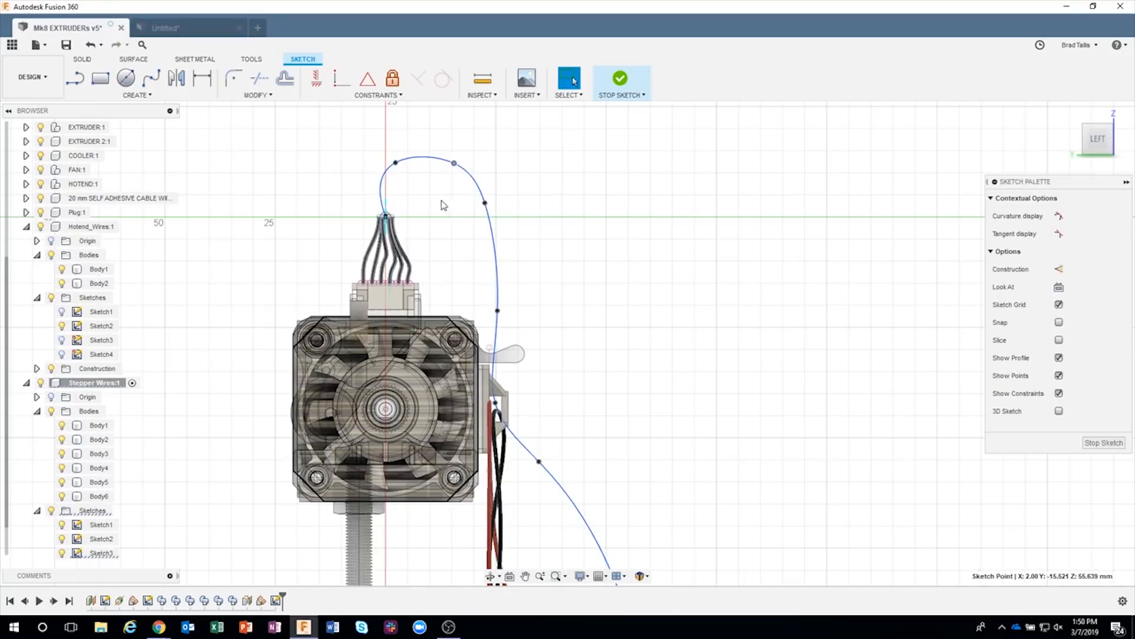
Step: Apply a Horizontal/Vertical constraint to the spline's tangent handle at the bundle centre so the curve leaves the wires straight up
scroll(395, 233, up, 5)
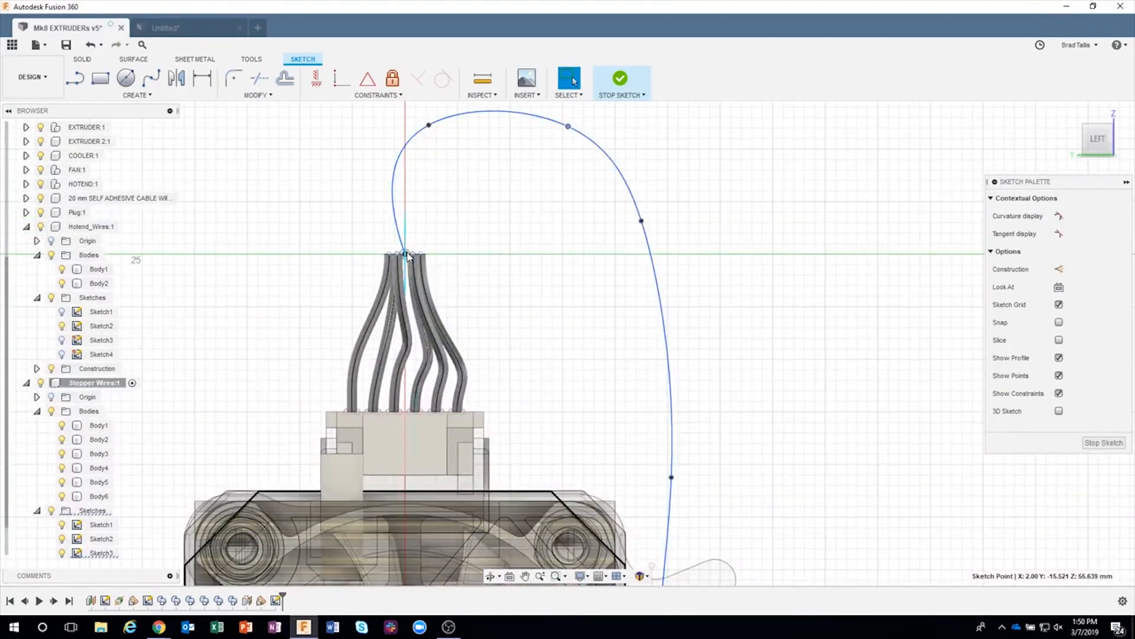
click(471, 210)
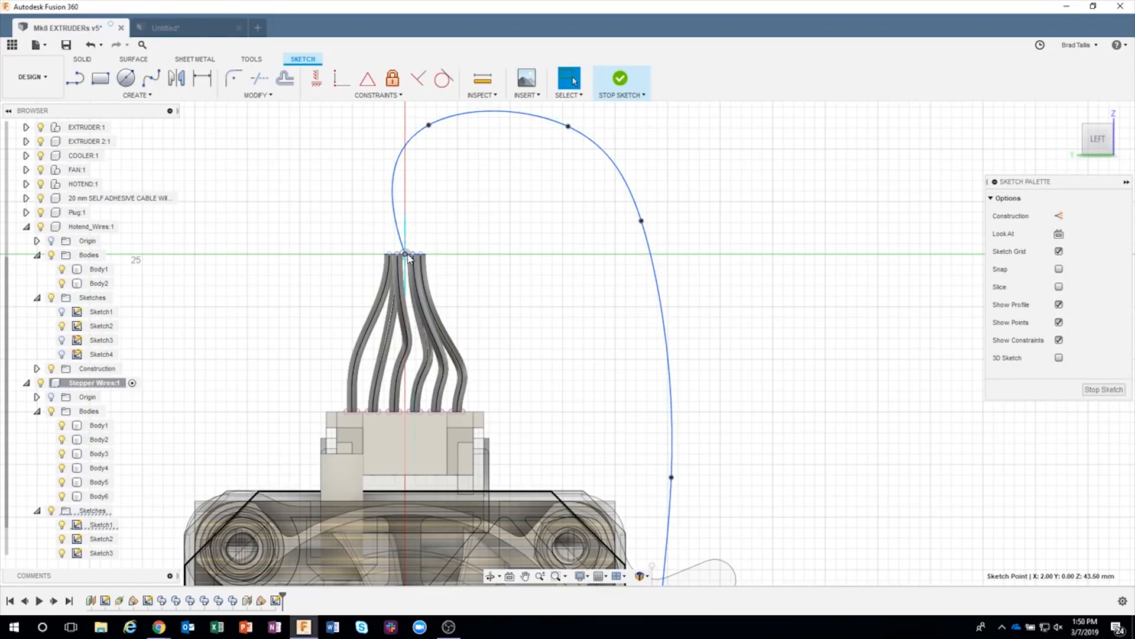
shift+middle_drag(495, 207, 344, 186)
click(355, 219)
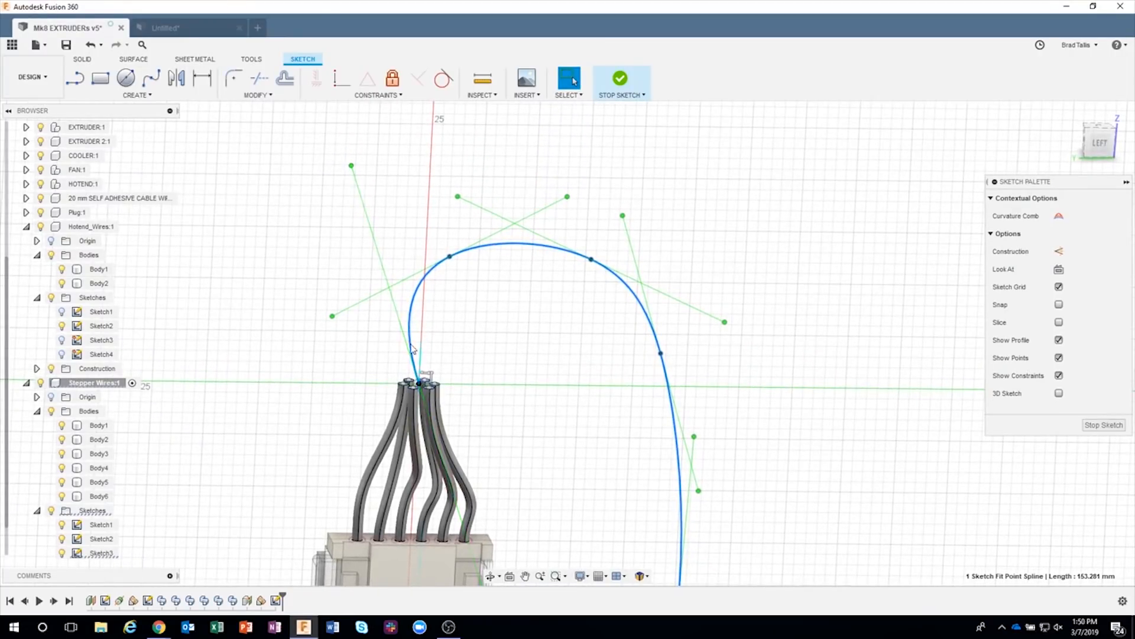
click(377, 255)
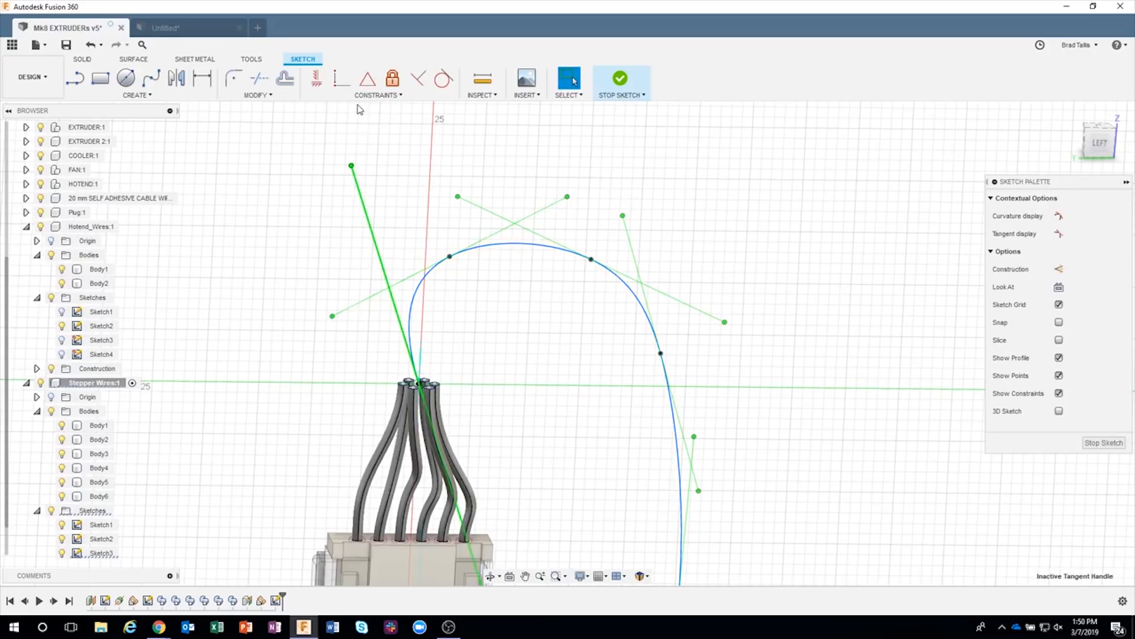
click(321, 86)
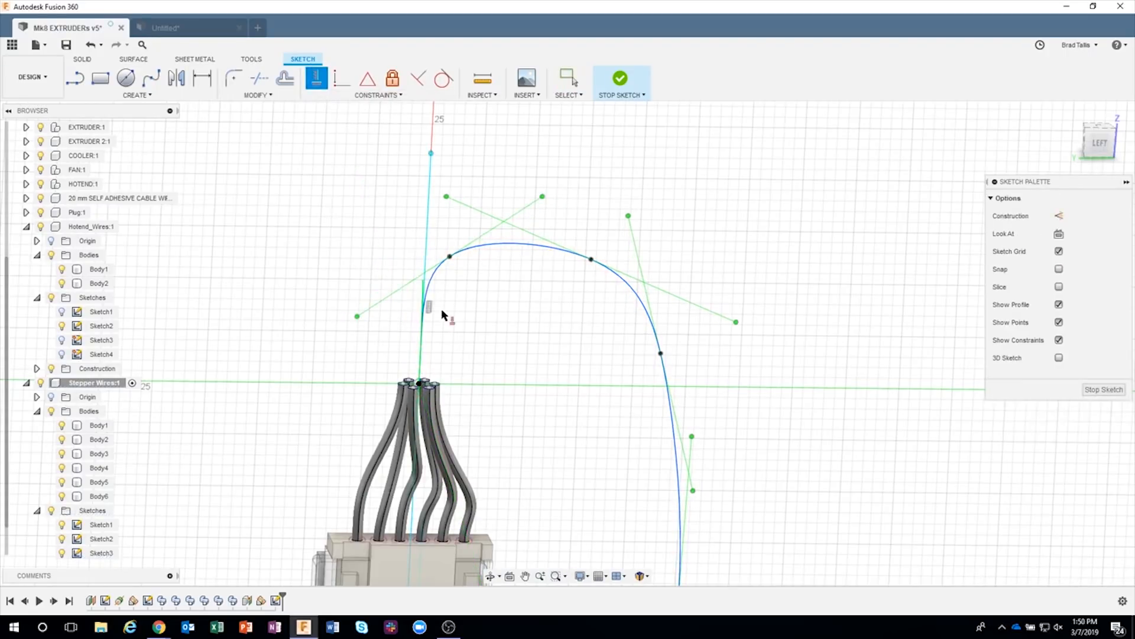
shift+middle_drag(442, 315, 433, 414)
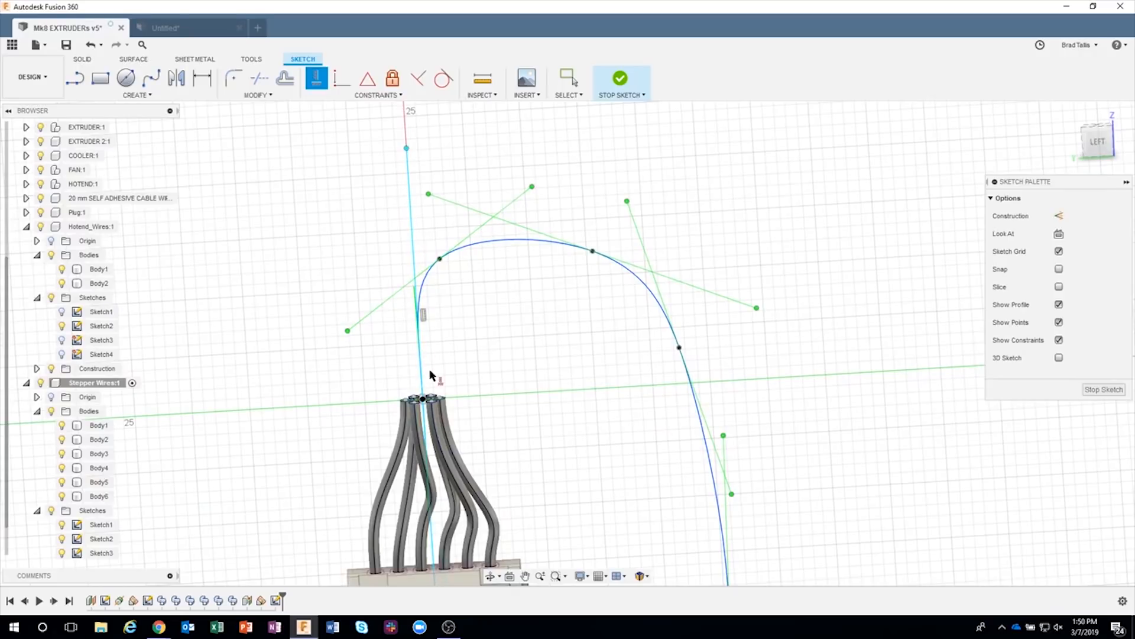
scroll(500, 349, down, 3)
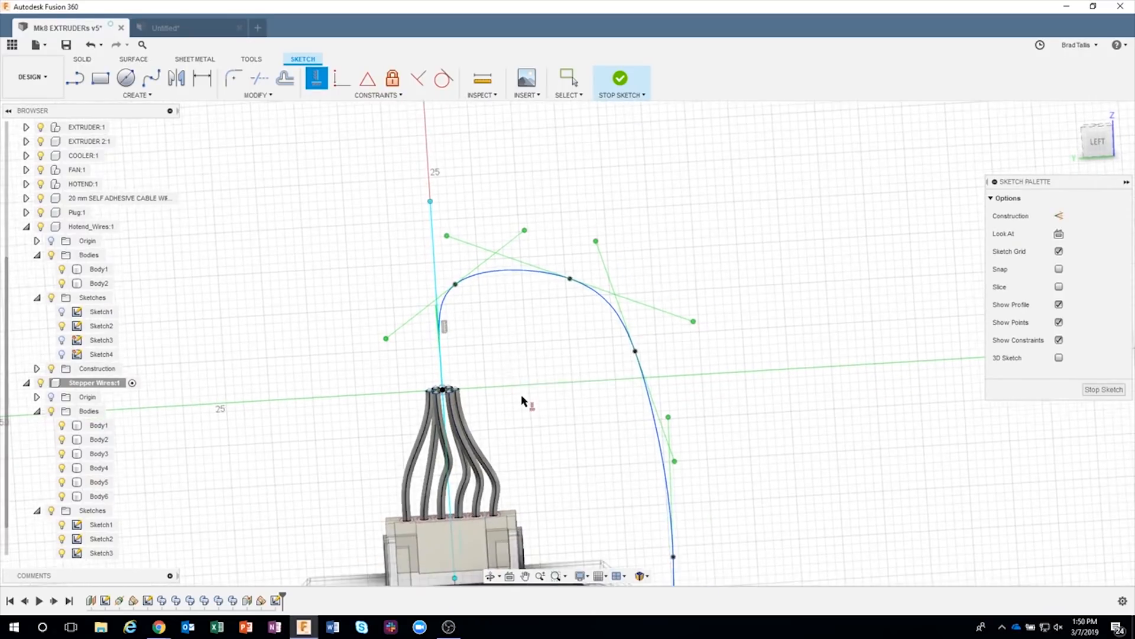
scroll(591, 379, down, 2)
middle_drag(699, 305, 675, 304)
middle_drag(597, 268, 600, 272)
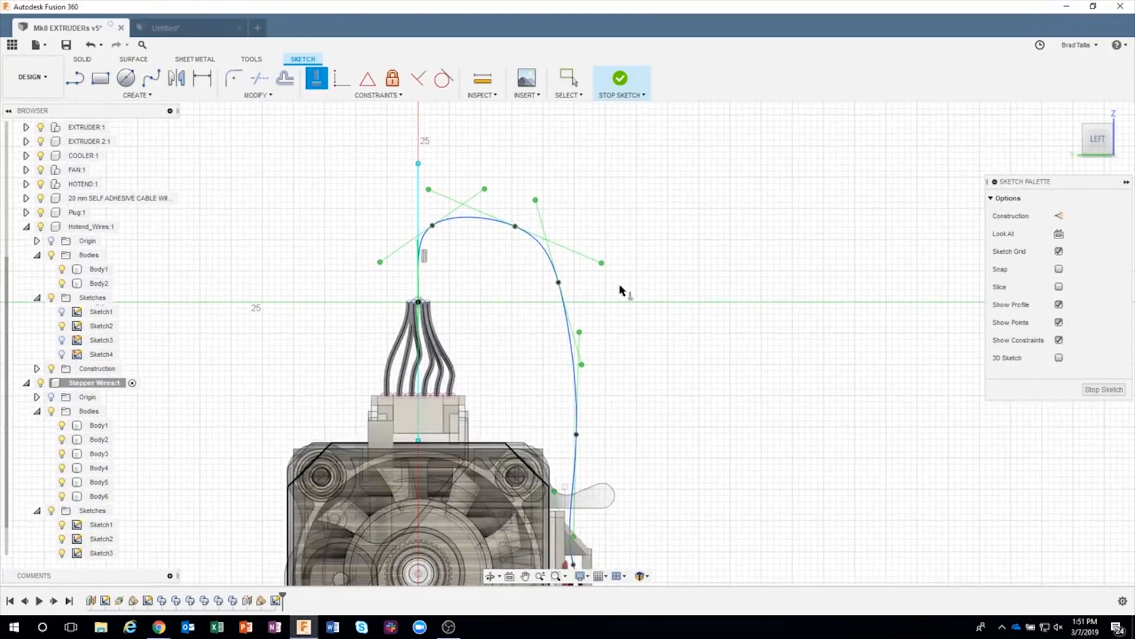
key(Escape)
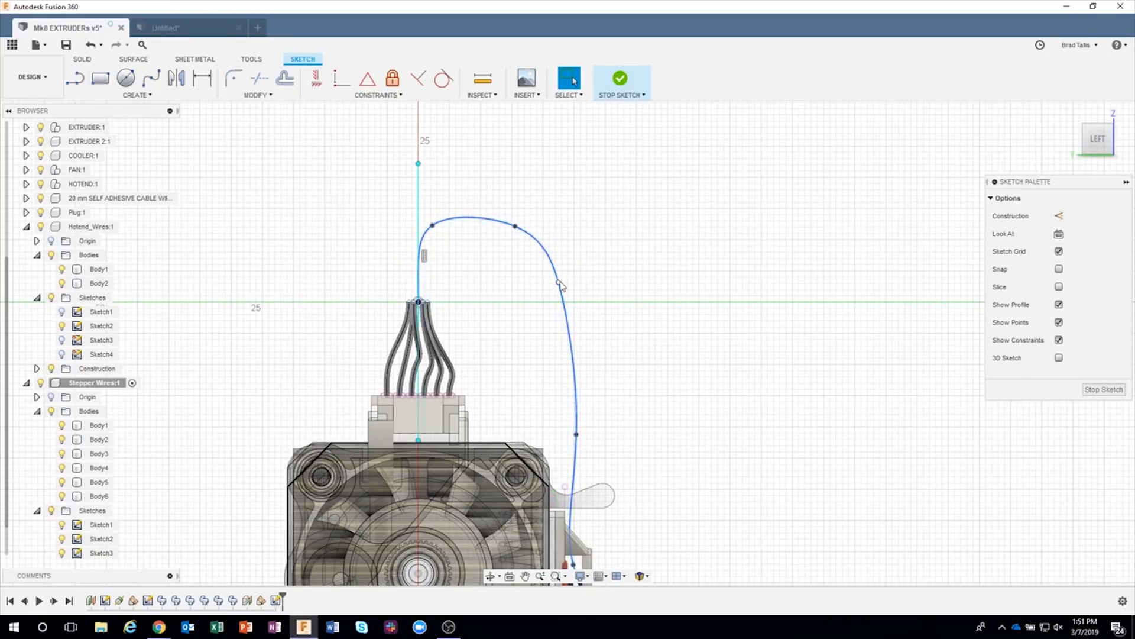
Step: Raise the spline's two top fit points and adjust the two descending ones so the curve drops nearly straight beside the motor
drag(558, 282, 586, 296)
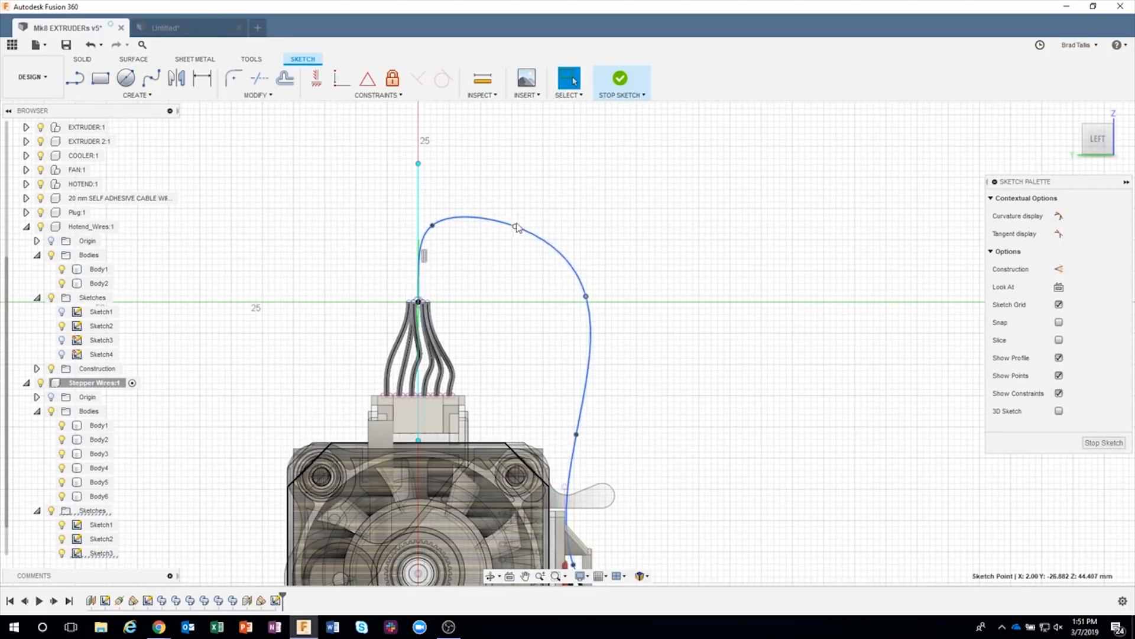
drag(513, 224, 529, 176)
drag(431, 229, 434, 181)
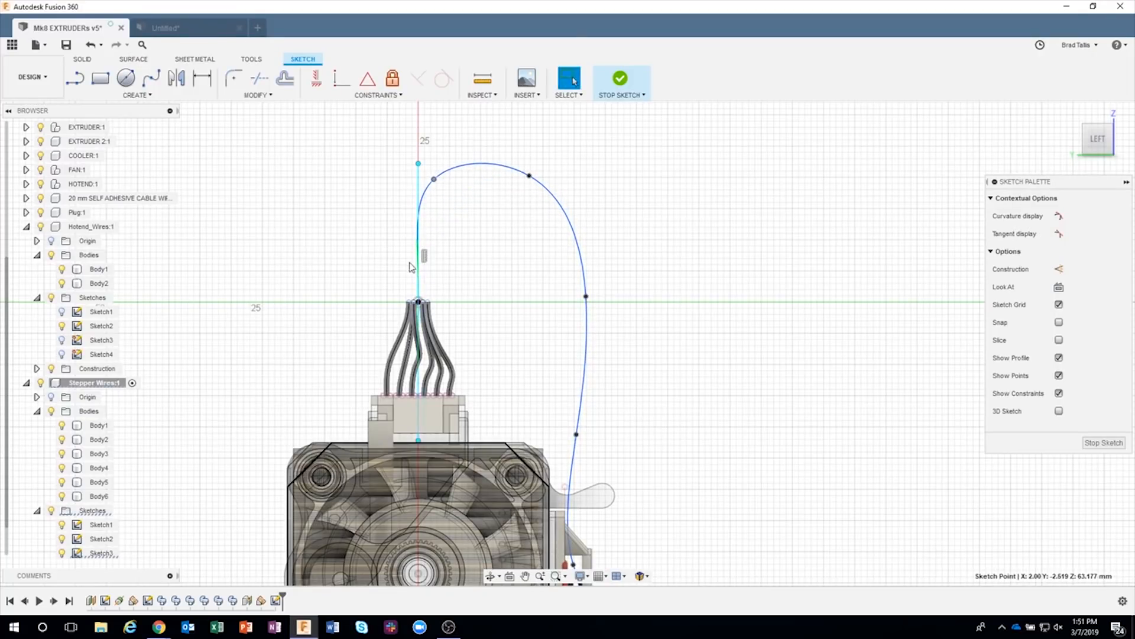
drag(544, 180, 576, 323)
middle_drag(673, 417, 659, 282)
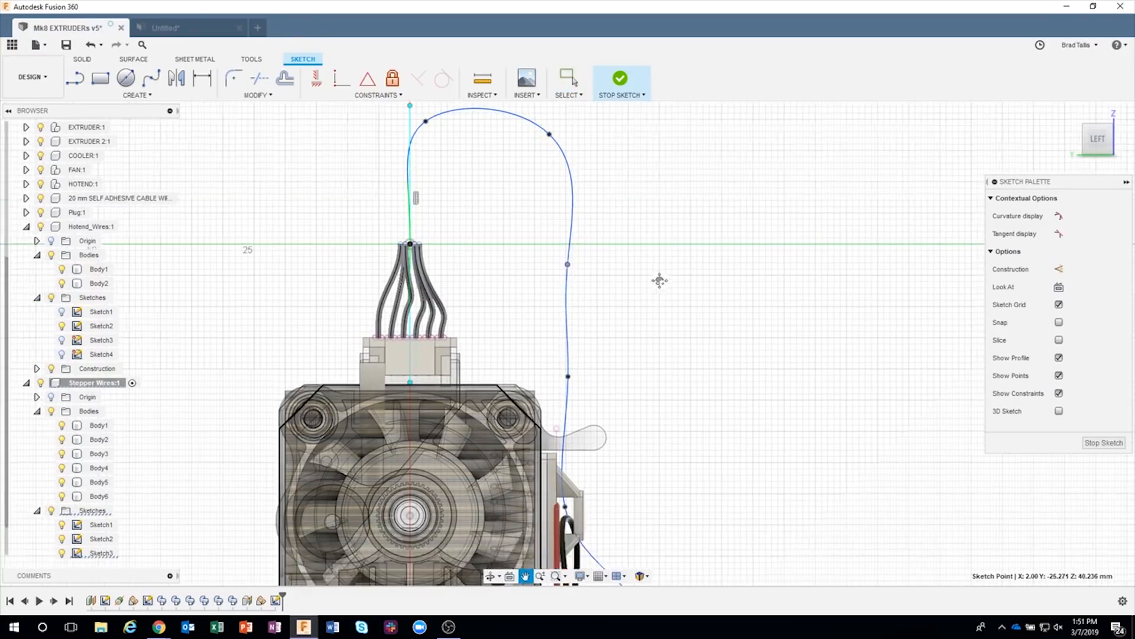
drag(563, 301, 560, 301)
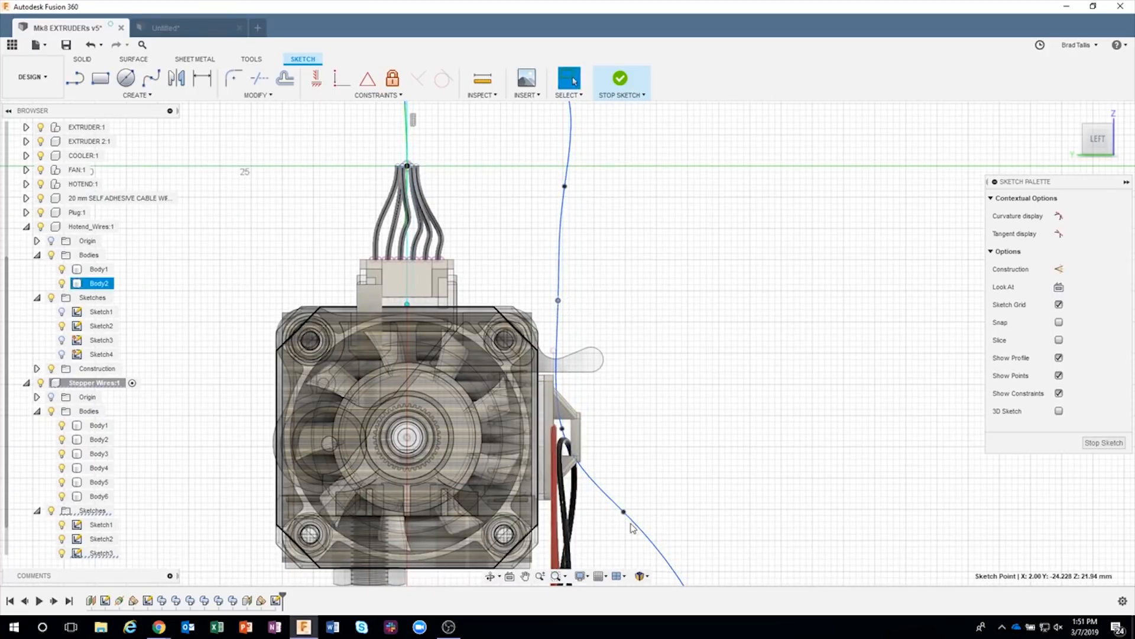
Step: Move the spline's fit point at the cable clip off the sketch plane by about -13.5 mm in Z Distance, into the clip's centre
scroll(633, 508, down, 4)
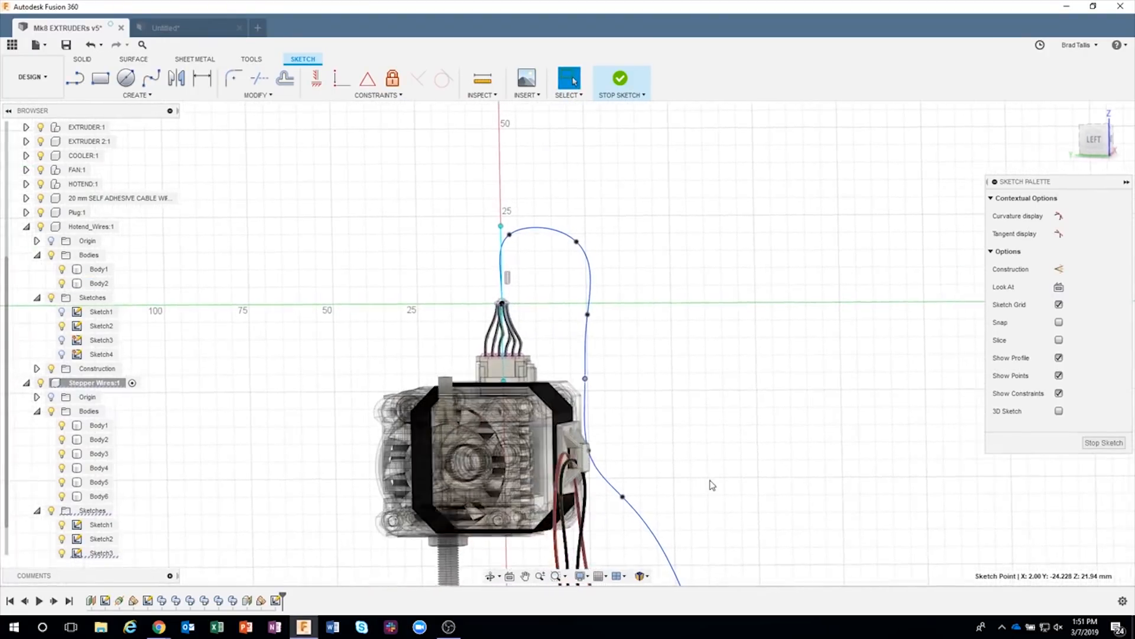
shift+middle_drag(712, 485, 519, 419)
scroll(519, 418, up, 5)
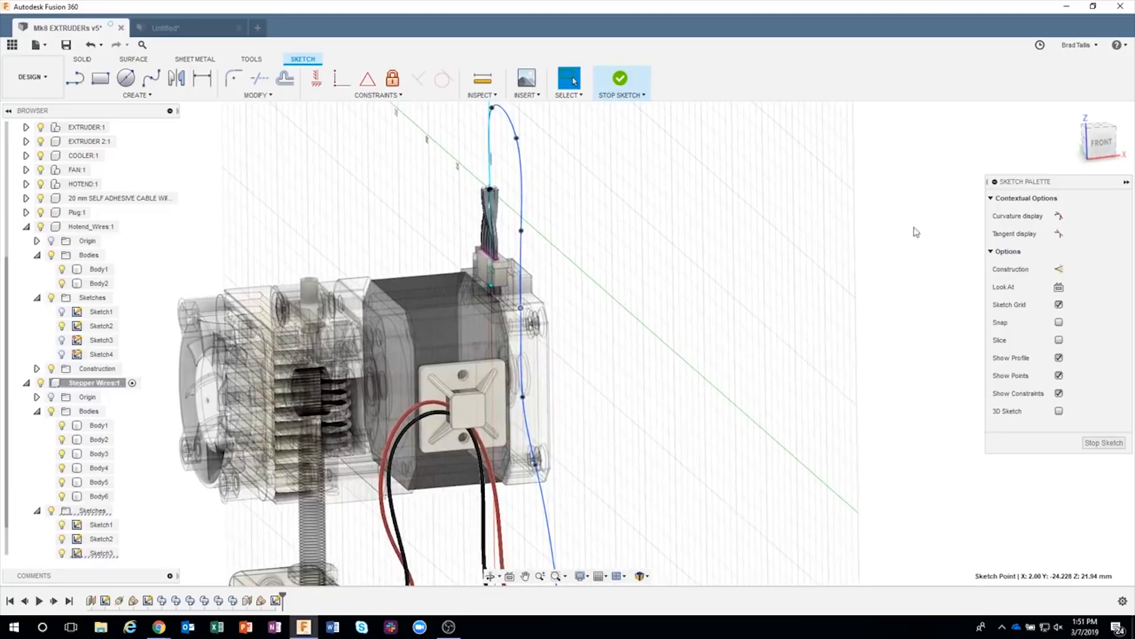
click(1102, 144)
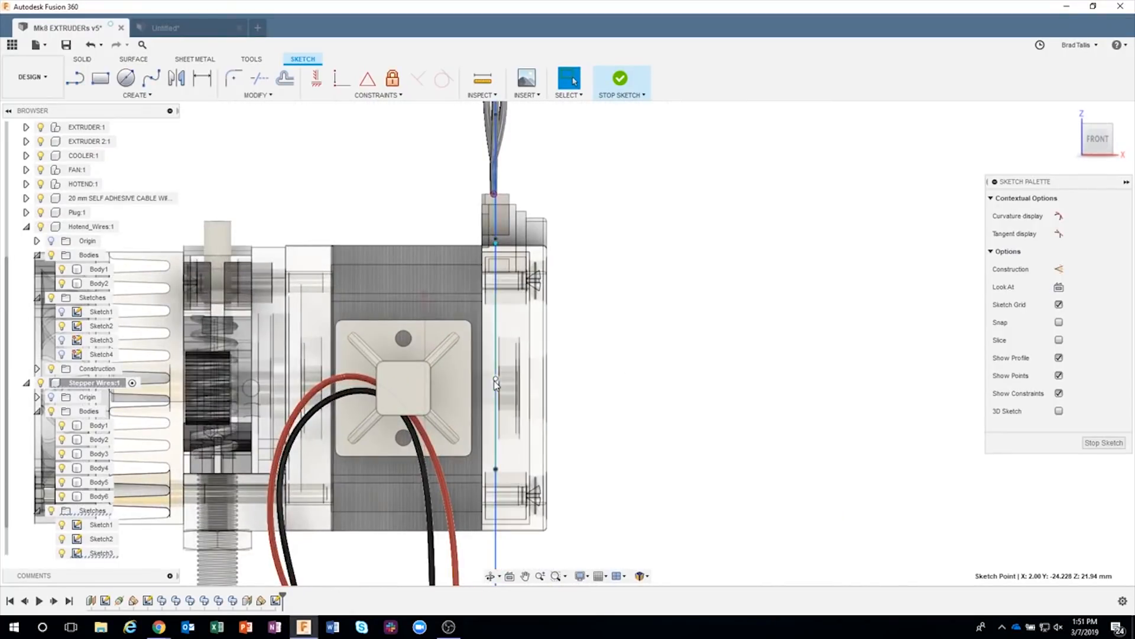
right_click(496, 384)
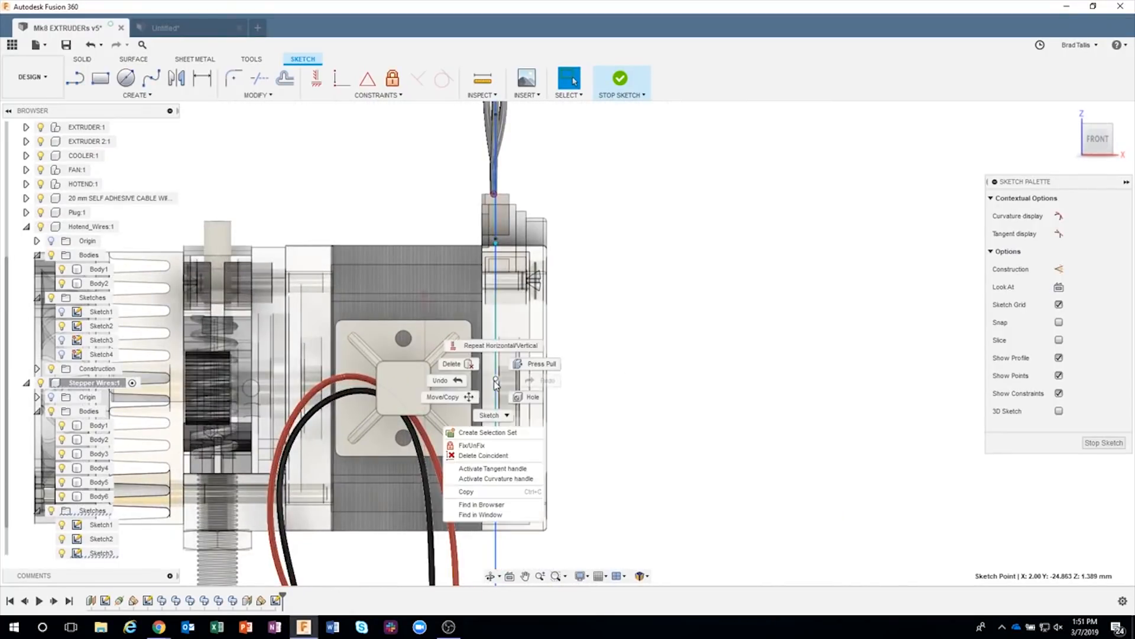
click(465, 396)
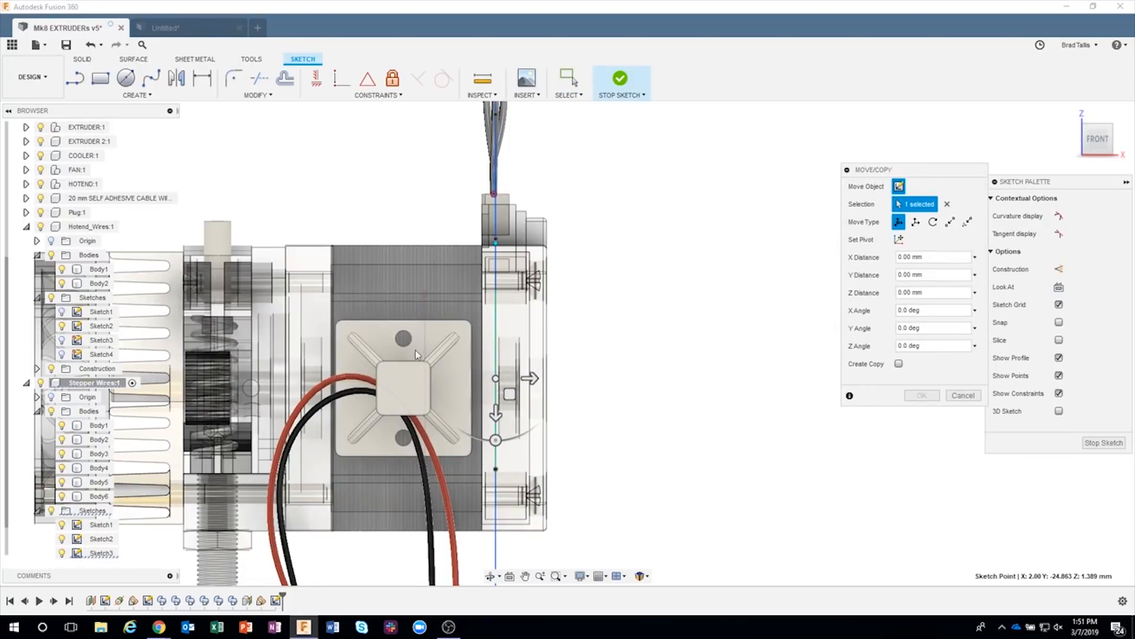
drag(532, 378, 438, 397)
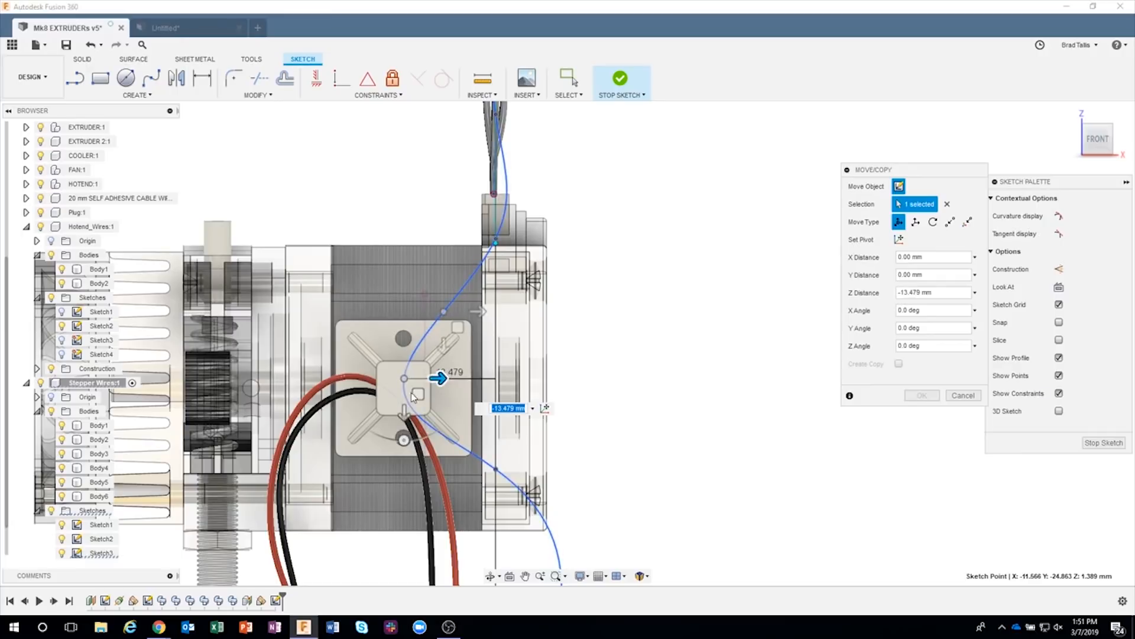
middle_drag(651, 456, 654, 403)
scroll(652, 400, down, 2)
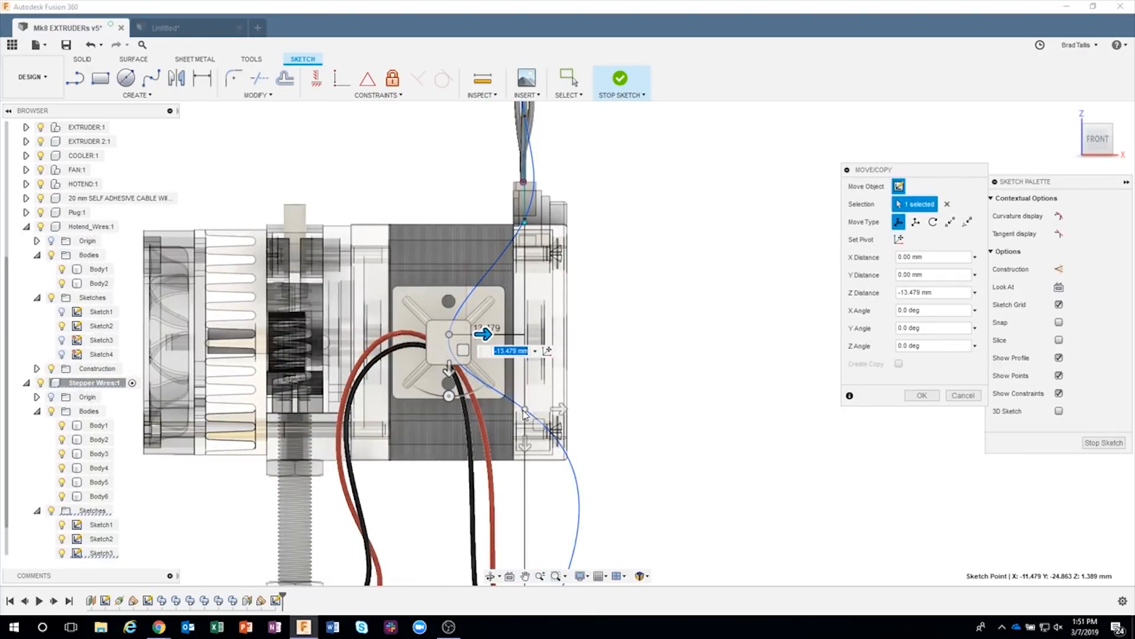
Step: Try to move the fit point below the cable clip about -10.4 mm in Z Distance toward the hotend wires
click(525, 409)
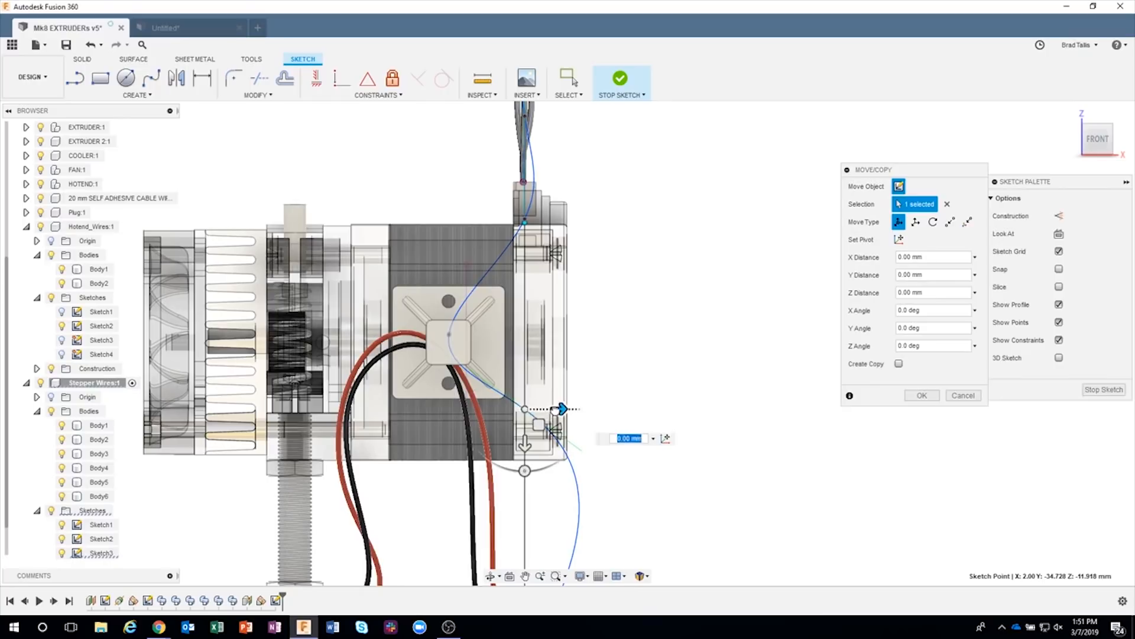
drag(557, 410, 498, 409)
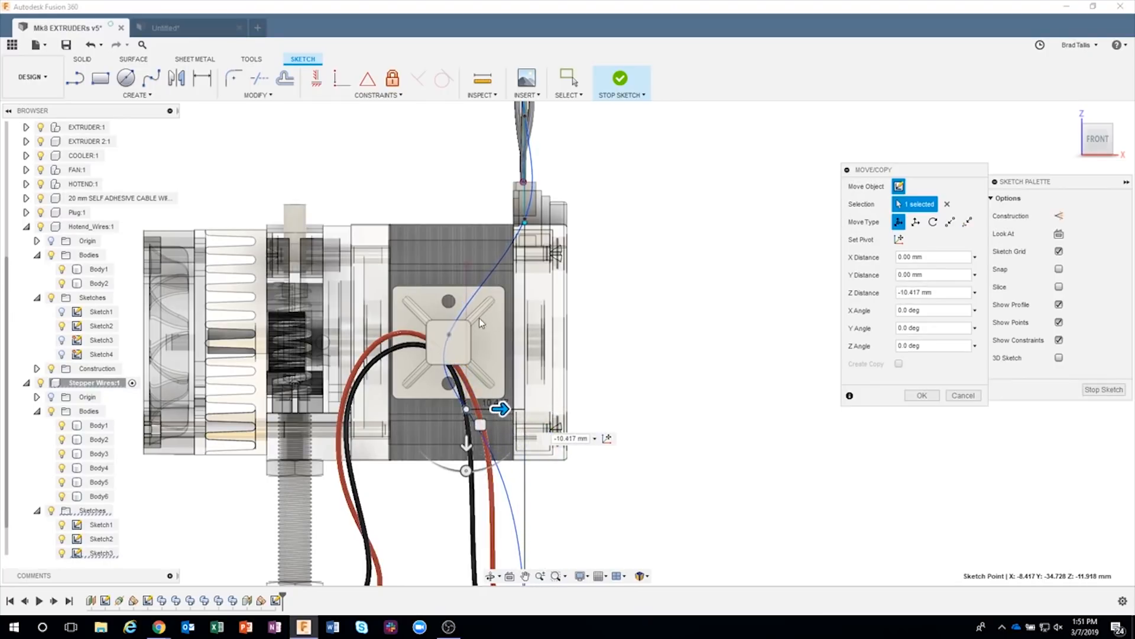
click(524, 223)
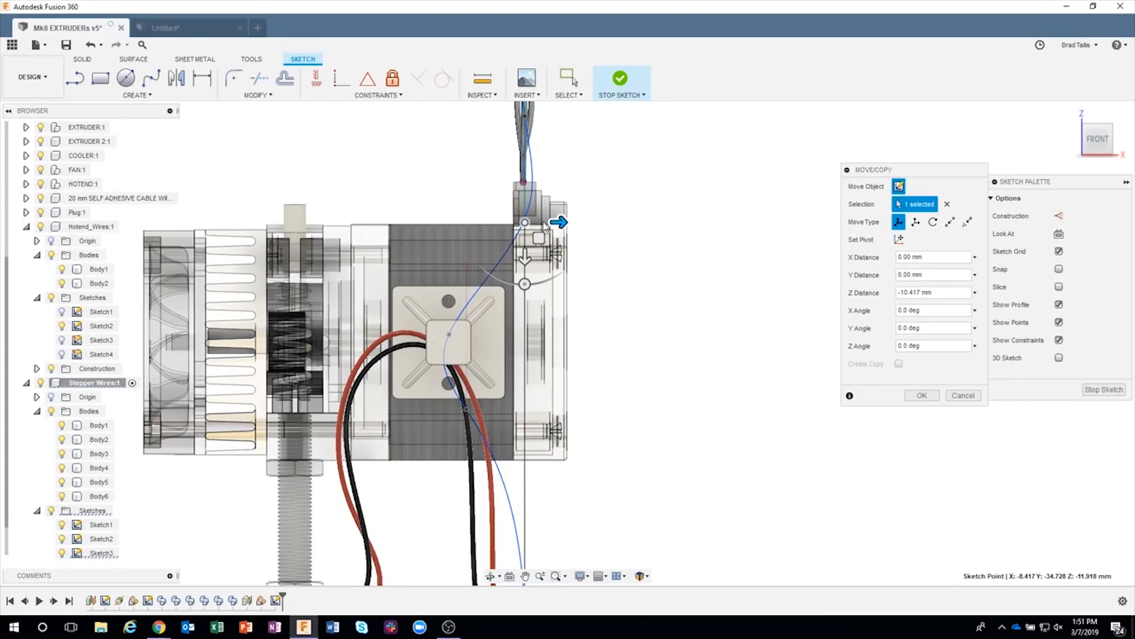
drag(524, 222, 524, 222)
key(Return)
Step: Move the fit point above the cable clip about -10.5 mm and the one below it about -12.1 mm in Z Distance
shift+middle_drag(595, 228, 633, 243)
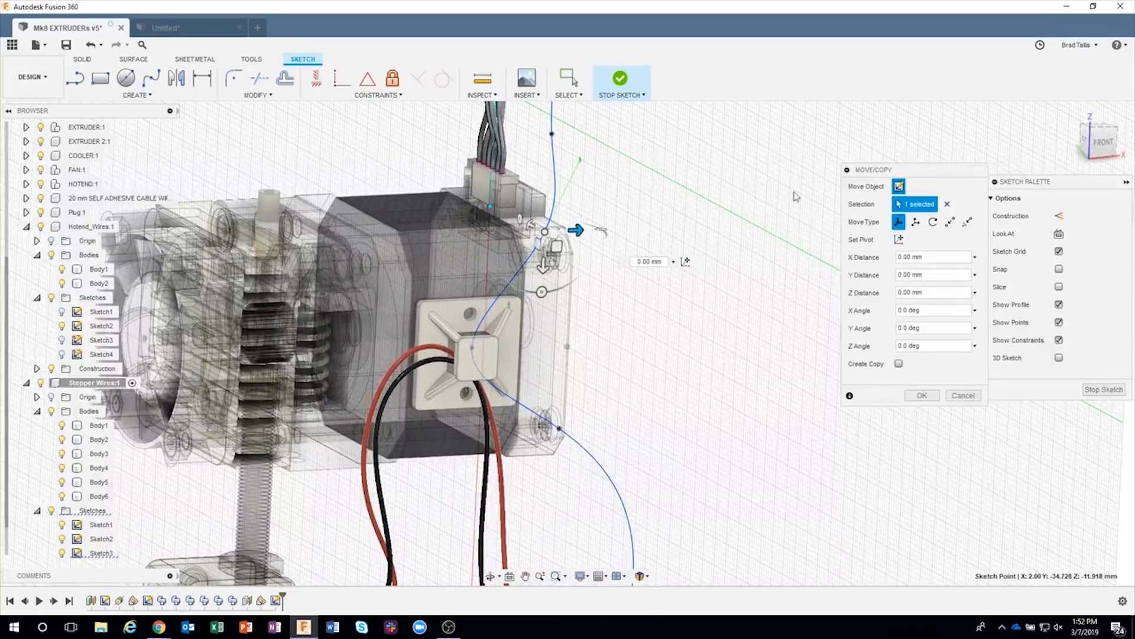
click(1100, 140)
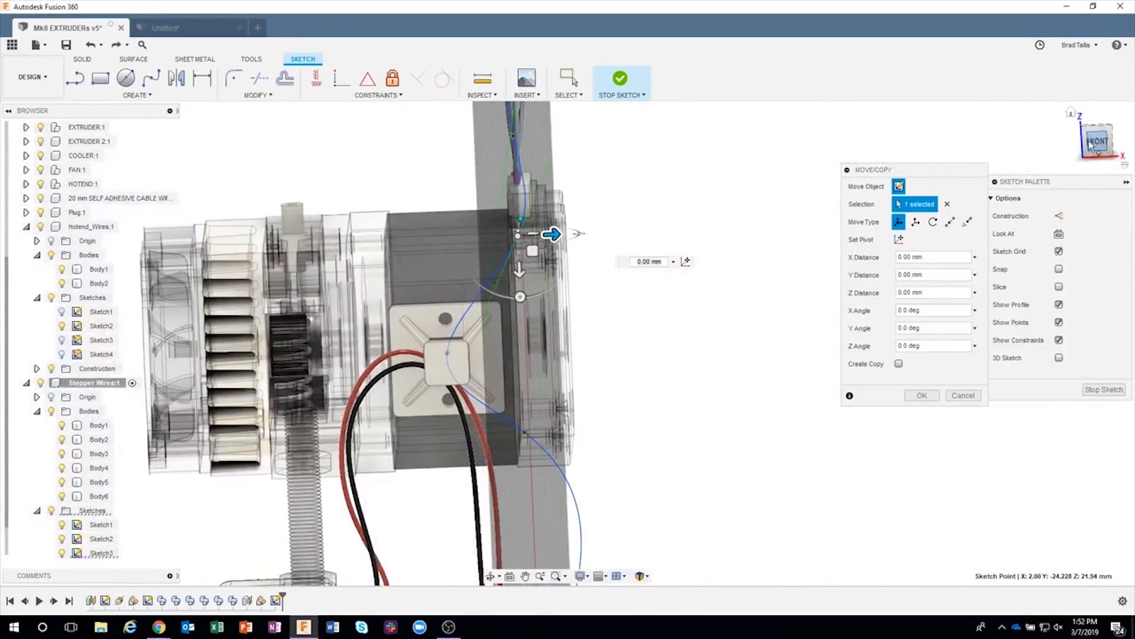
drag(560, 221, 500, 222)
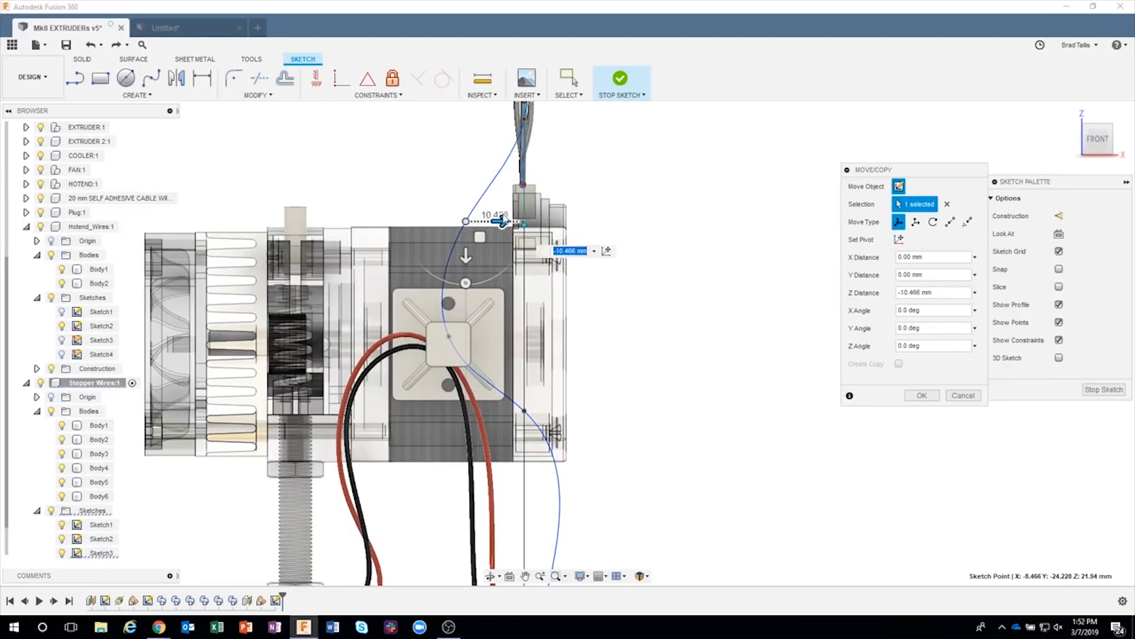
click(524, 414)
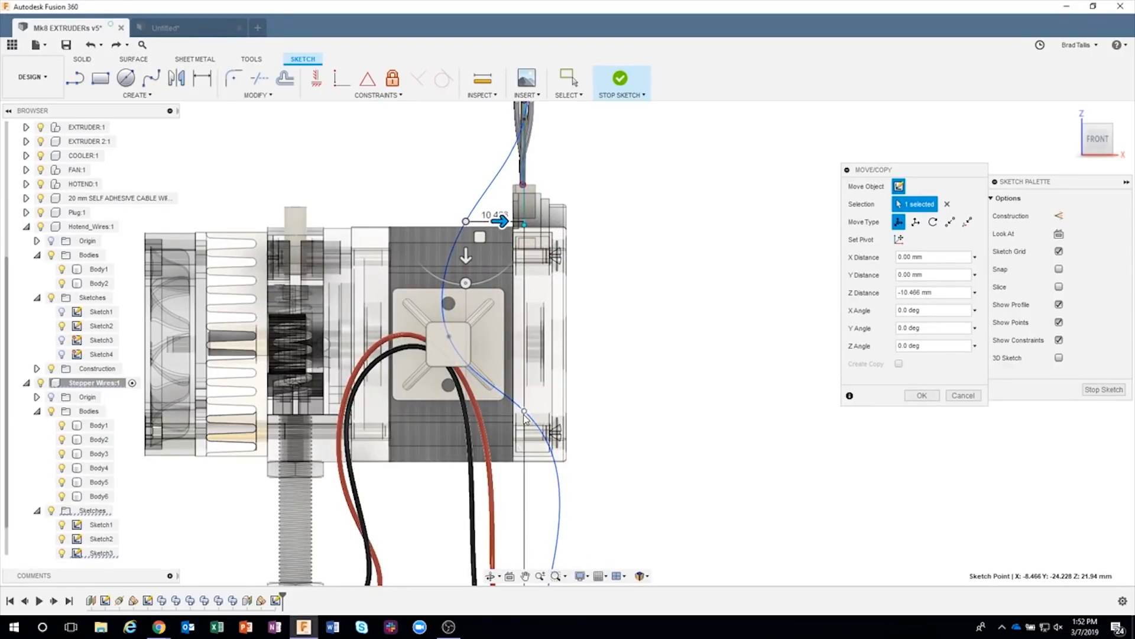
drag(548, 416, 480, 416)
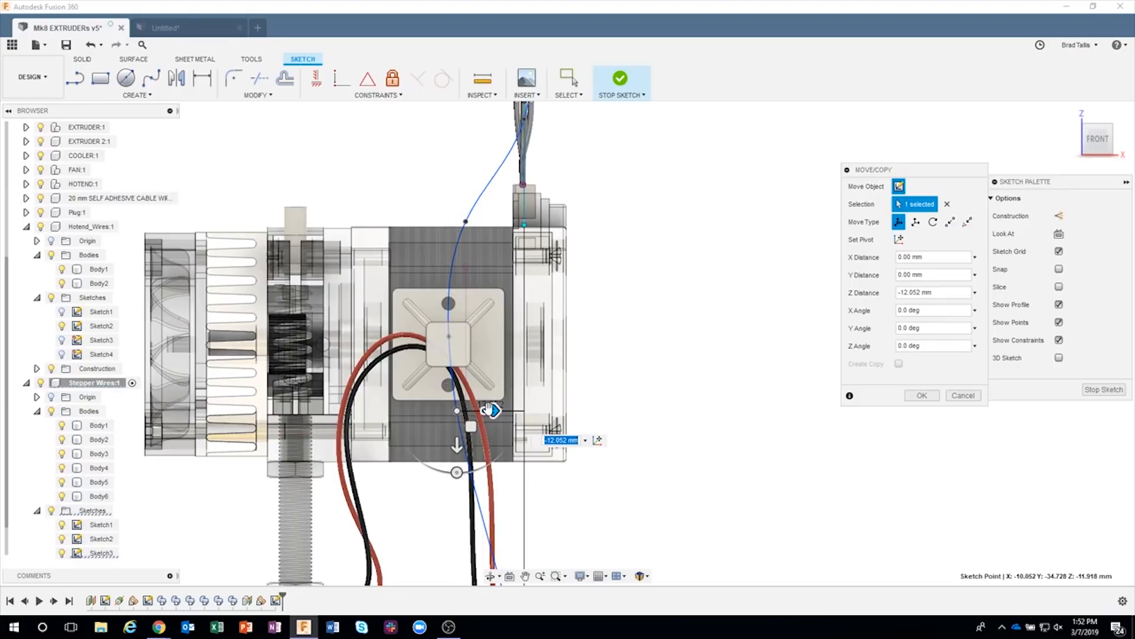
Step: Move the spline's lower end point about 2.3 mm in Z Distance to line up with the hotend wire ends
scroll(593, 495, down, 2)
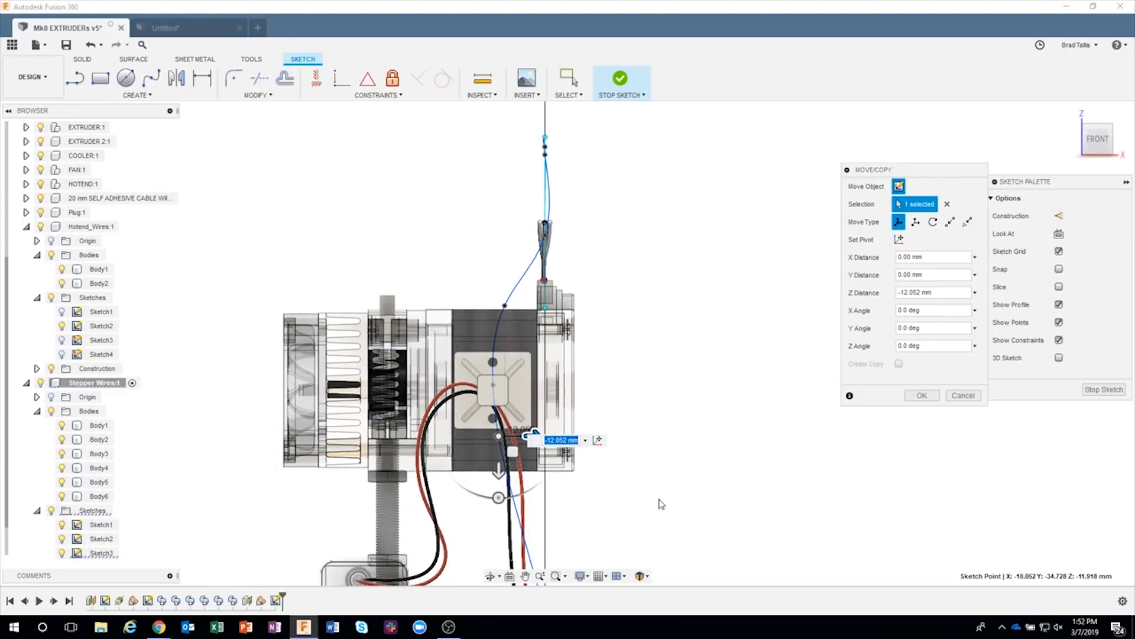
middle_drag(650, 486, 592, 308)
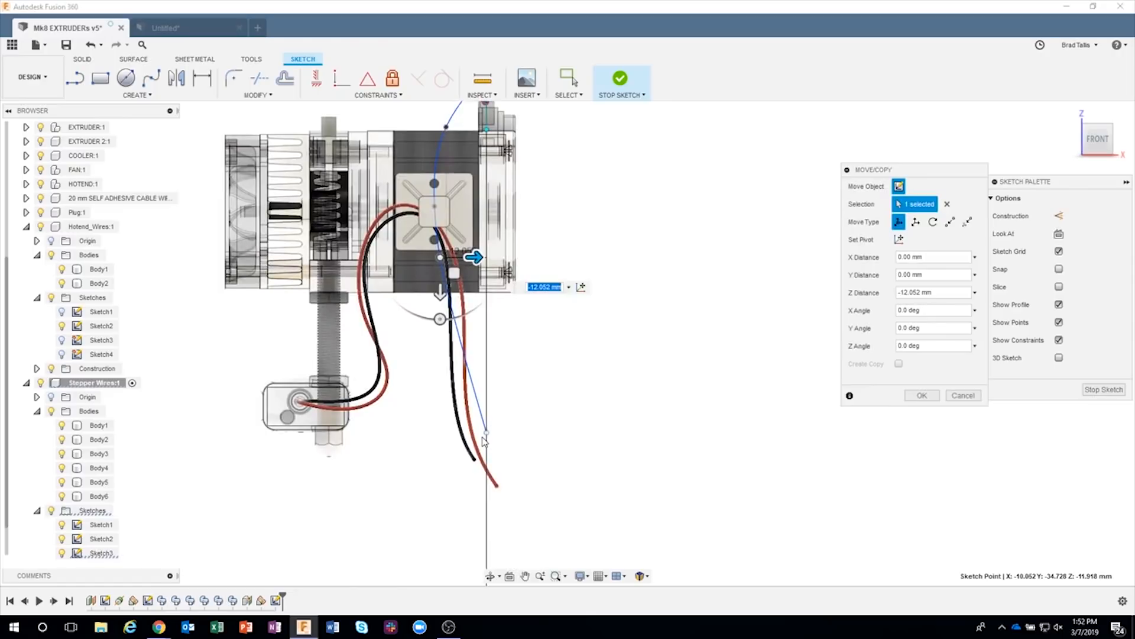
click(484, 435)
mouse_move(521, 434)
mouse_down()
mouse_move(552, 435)
mouse_move(447, 442)
mouse_move(526, 444)
mouse_up()
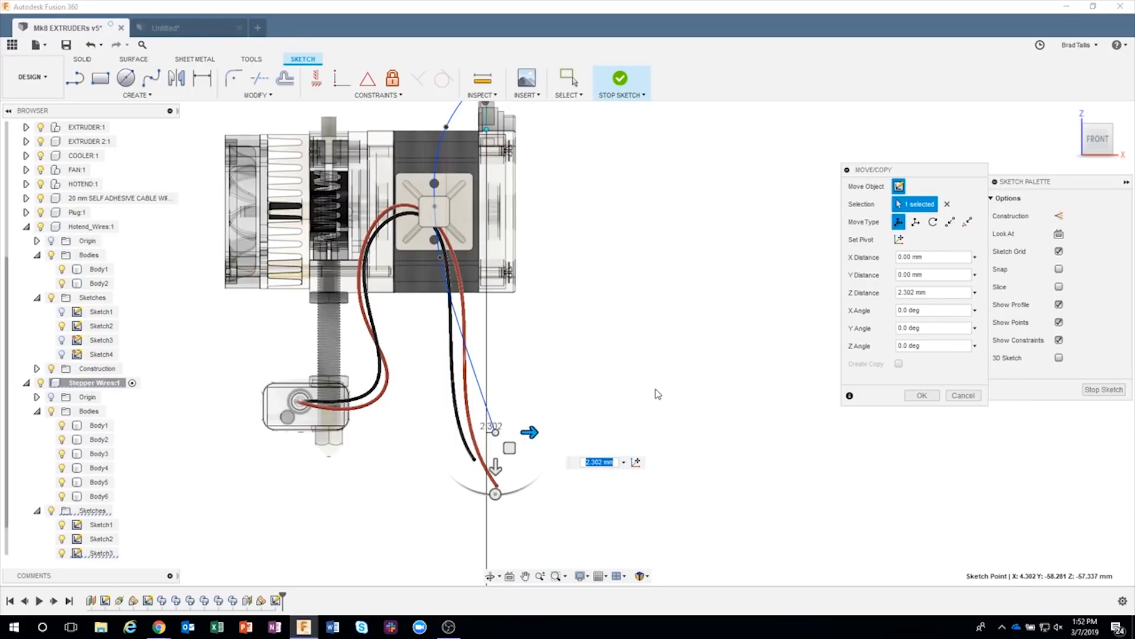
Step: Move the descending fit point beside the top of the wire bundle about -6.5 mm in Z Distance and check the spline's path
scroll(656, 393, down, 3)
mouse_move(615, 207)
shift+middle_down()
mouse_move(566, 239)
mouse_move(561, 302)
mouse_move(522, 354)
mouse_move(550, 354)
shift+middle_up()
scroll(560, 301, up, 3)
click(524, 353)
drag(550, 354, 529, 353)
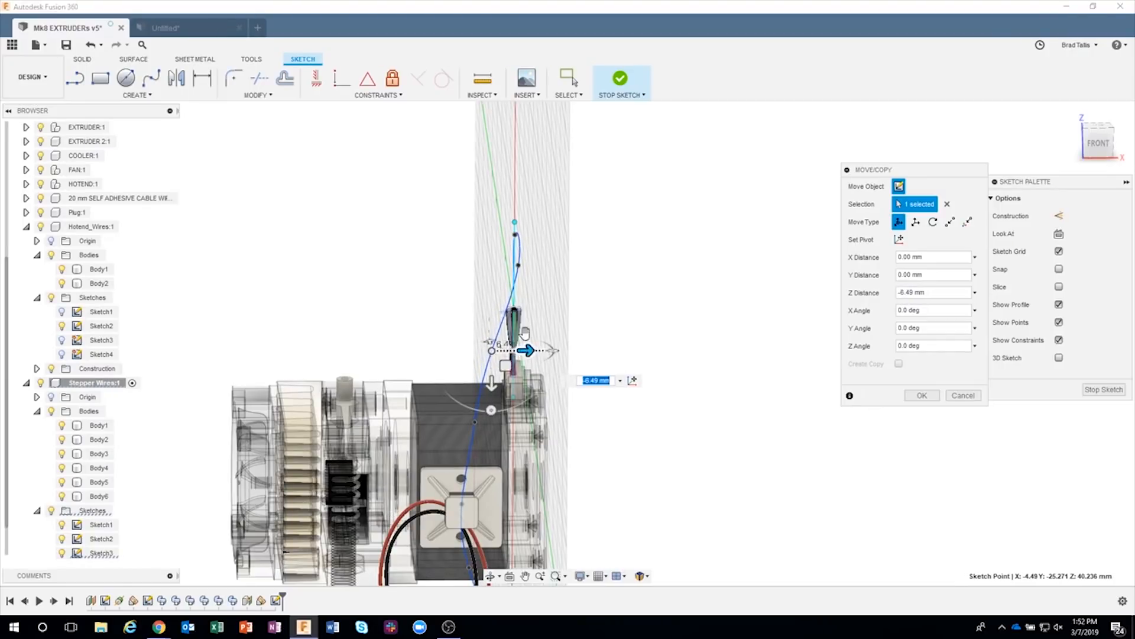
shift+middle_drag(523, 293, 911, 257)
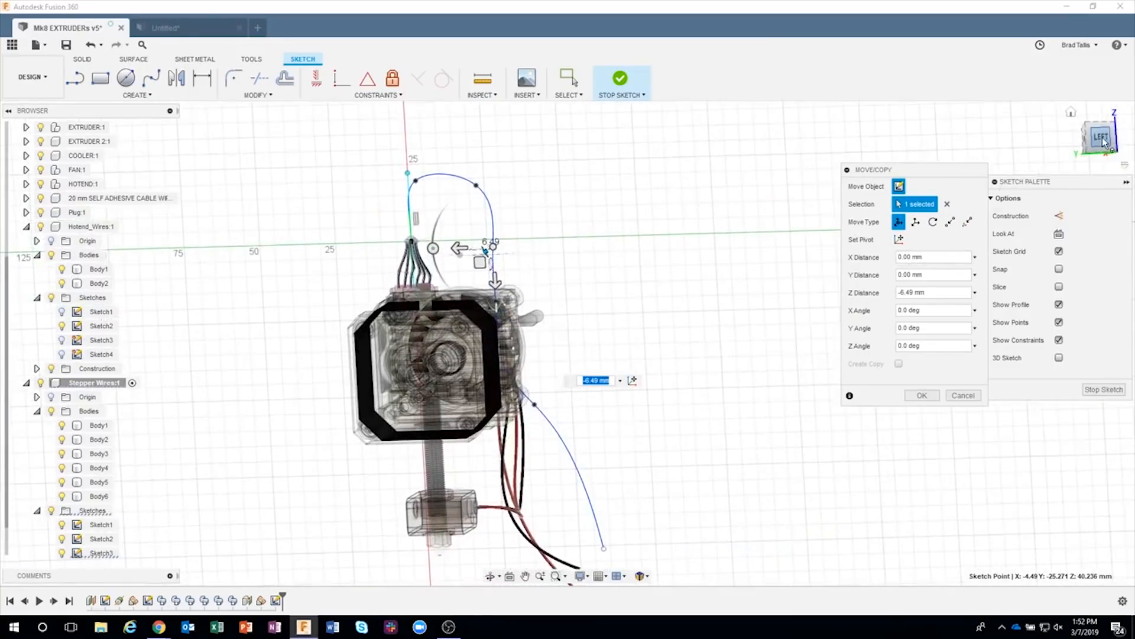
click(1103, 141)
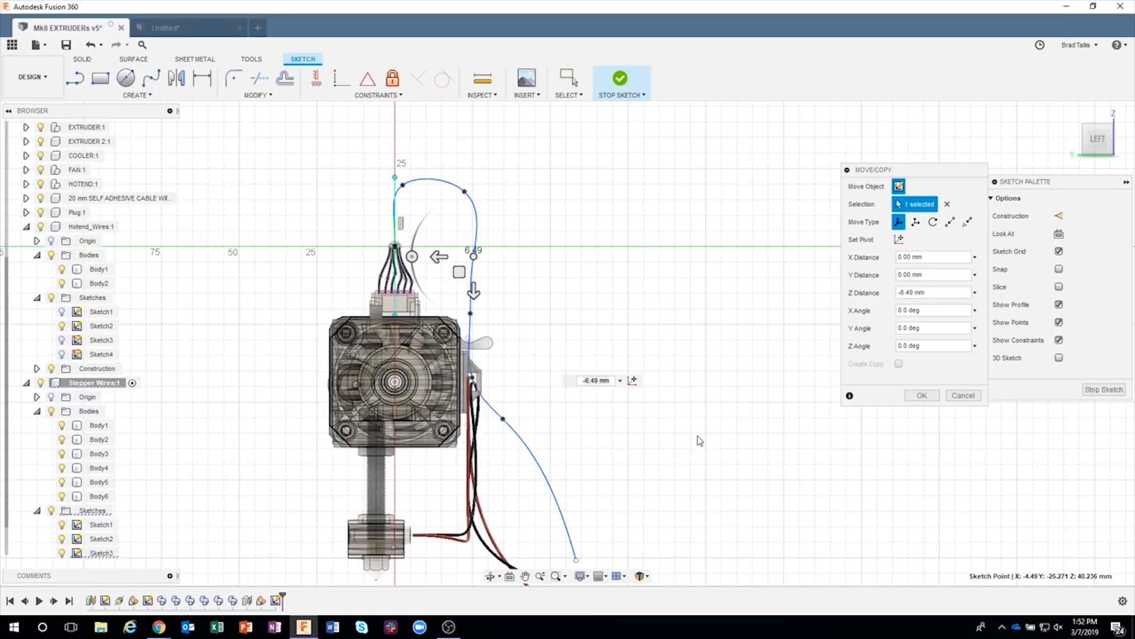
shift+middle_drag(698, 436, 665, 400)
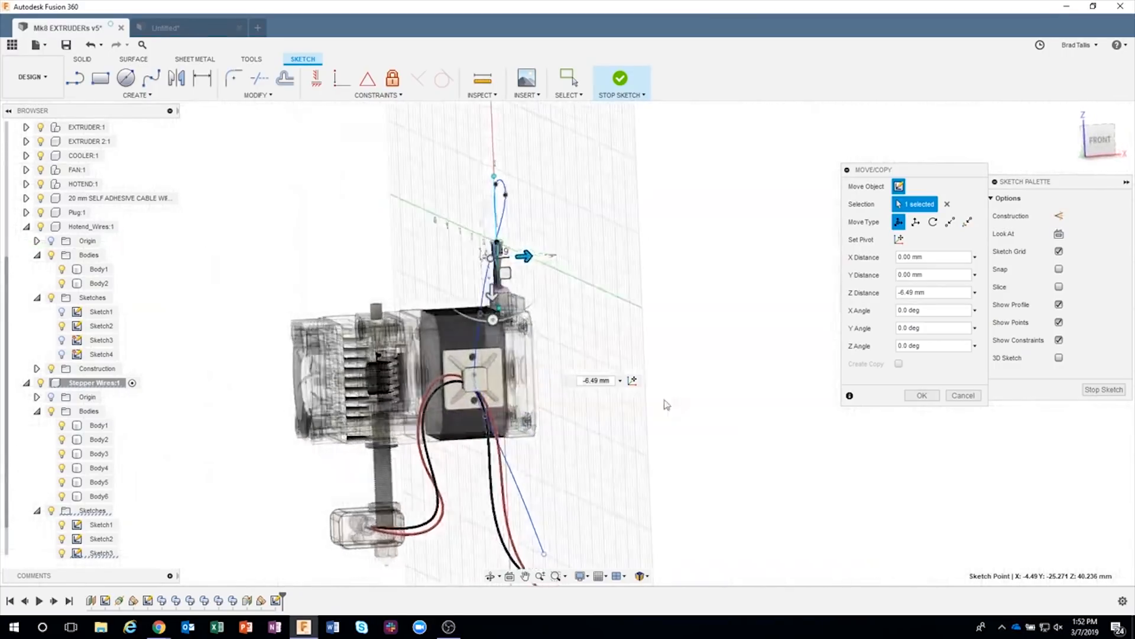
Step: Check the moved fit point from the front, accept the move, and finish the spline sketch
click(1097, 141)
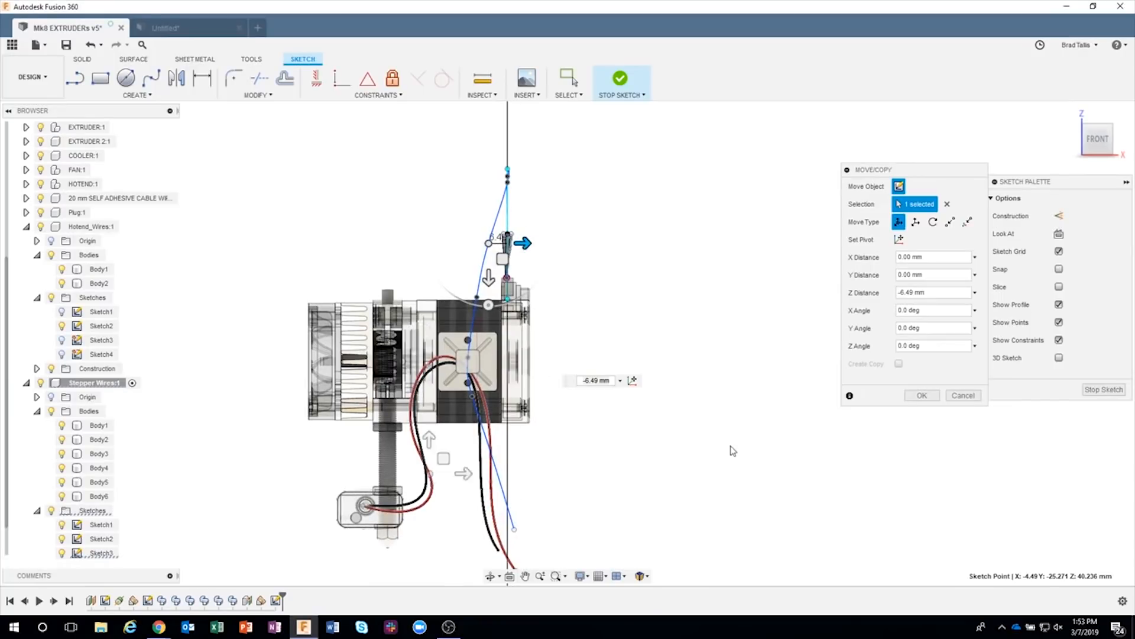
click(923, 396)
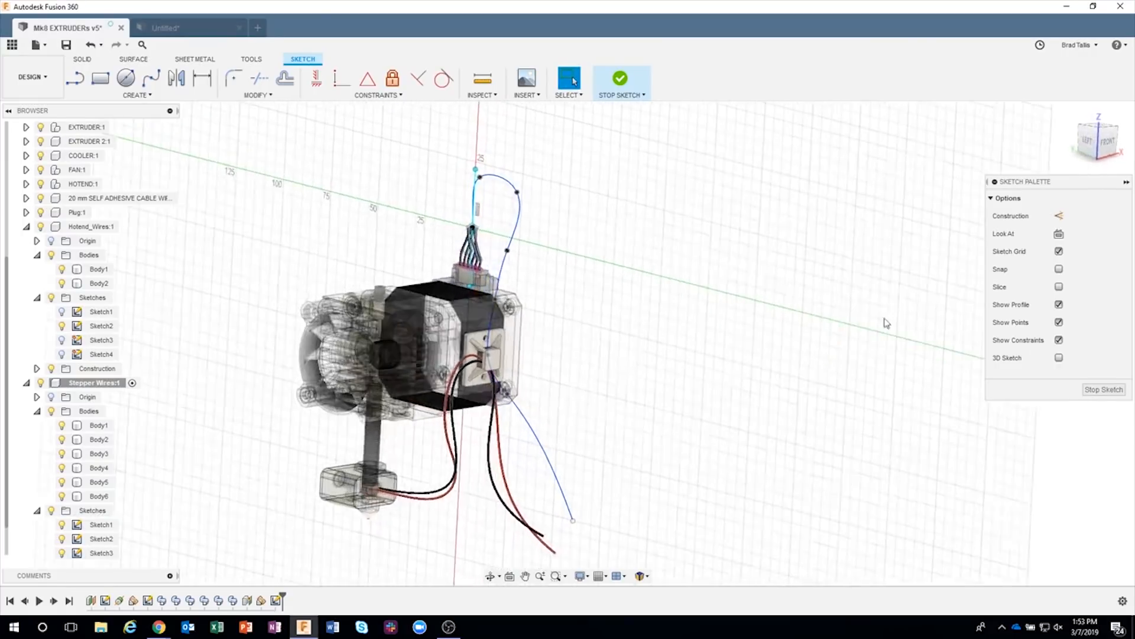
click(1091, 389)
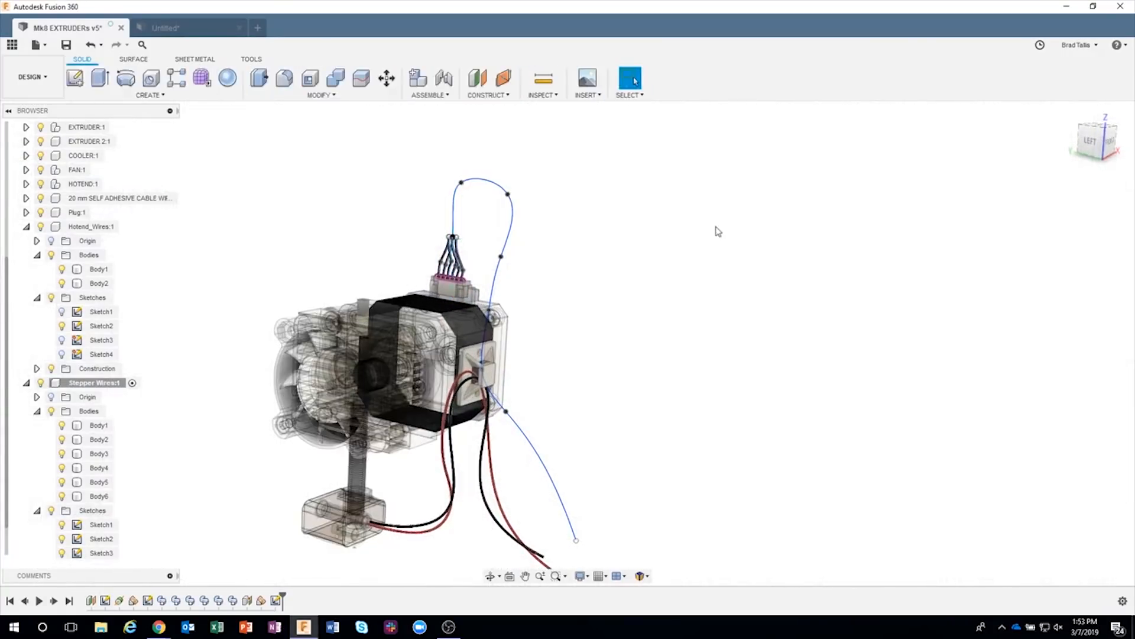
Step: Save a new version of the design with a description noting the added wire harness
scroll(386, 170, up, 8)
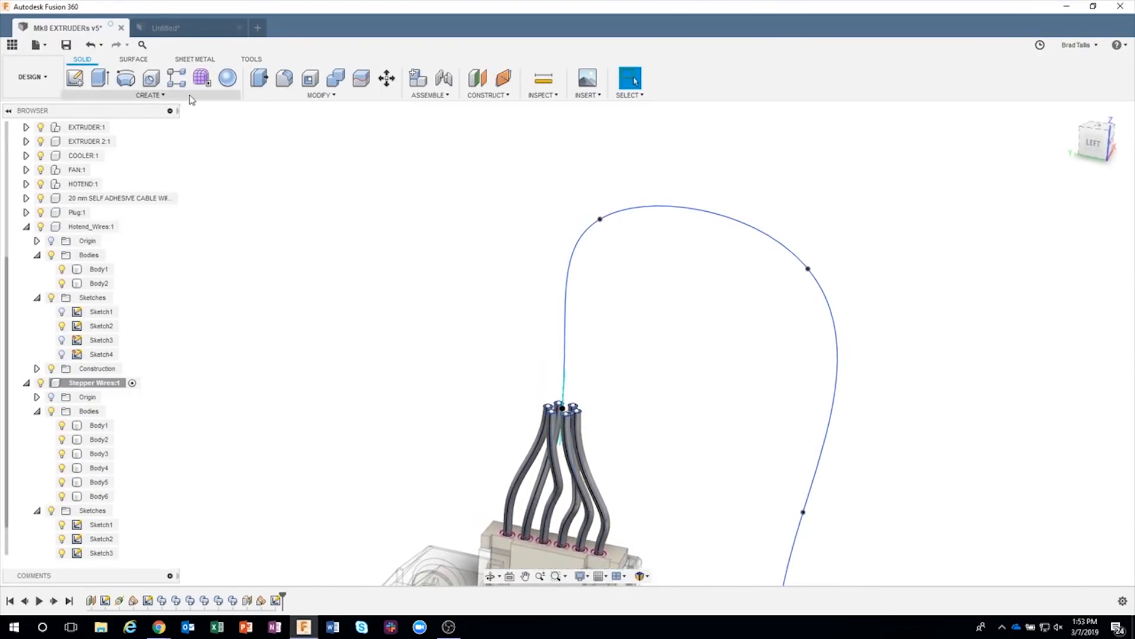
click(69, 51)
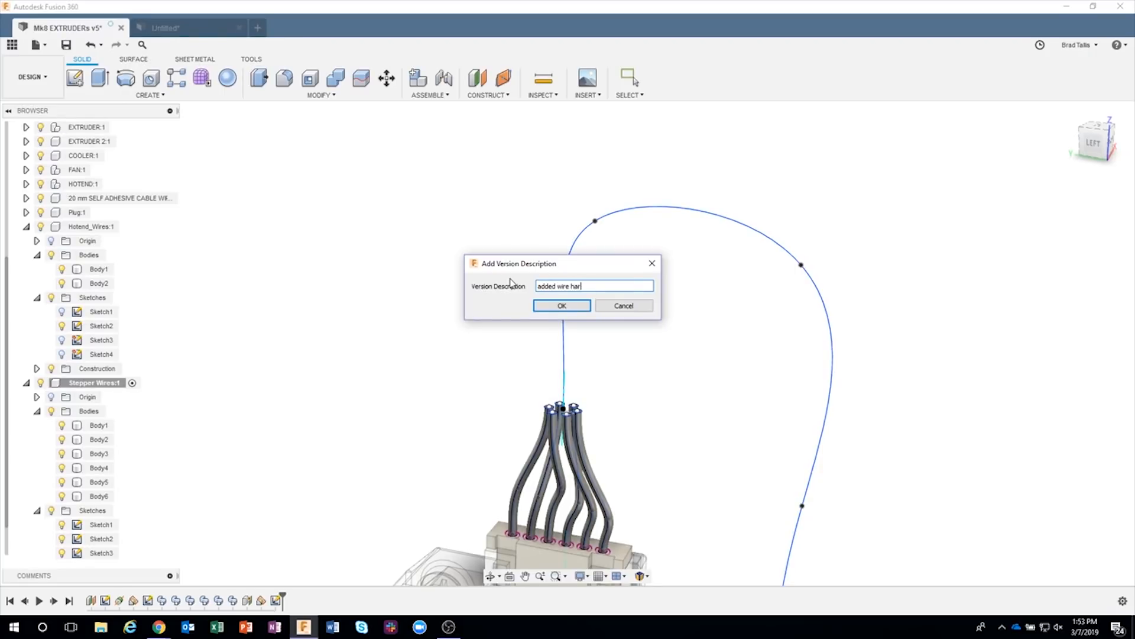
key(Return)
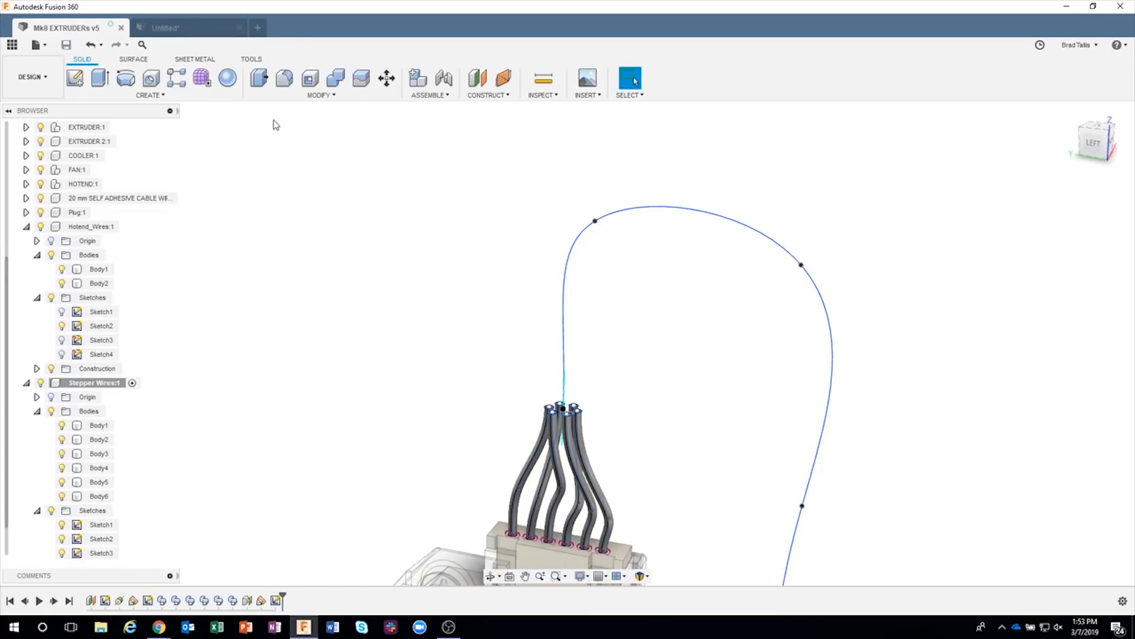
Step: Start a Sweep using the six circular wire-end profiles at the top of the stepper wire bundle
click(168, 94)
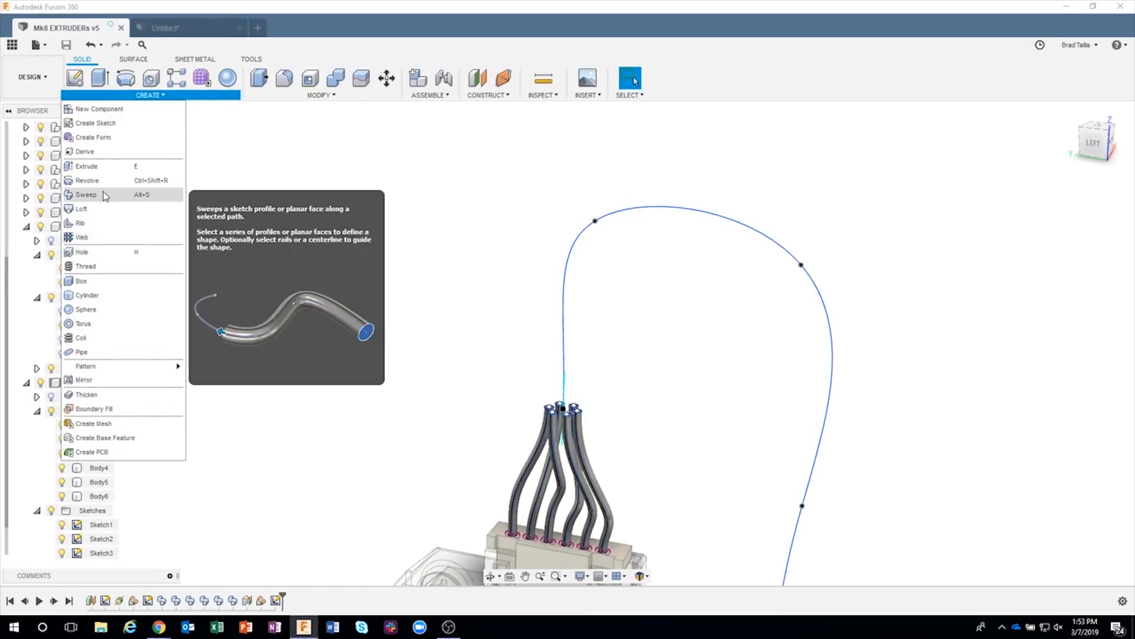
click(87, 194)
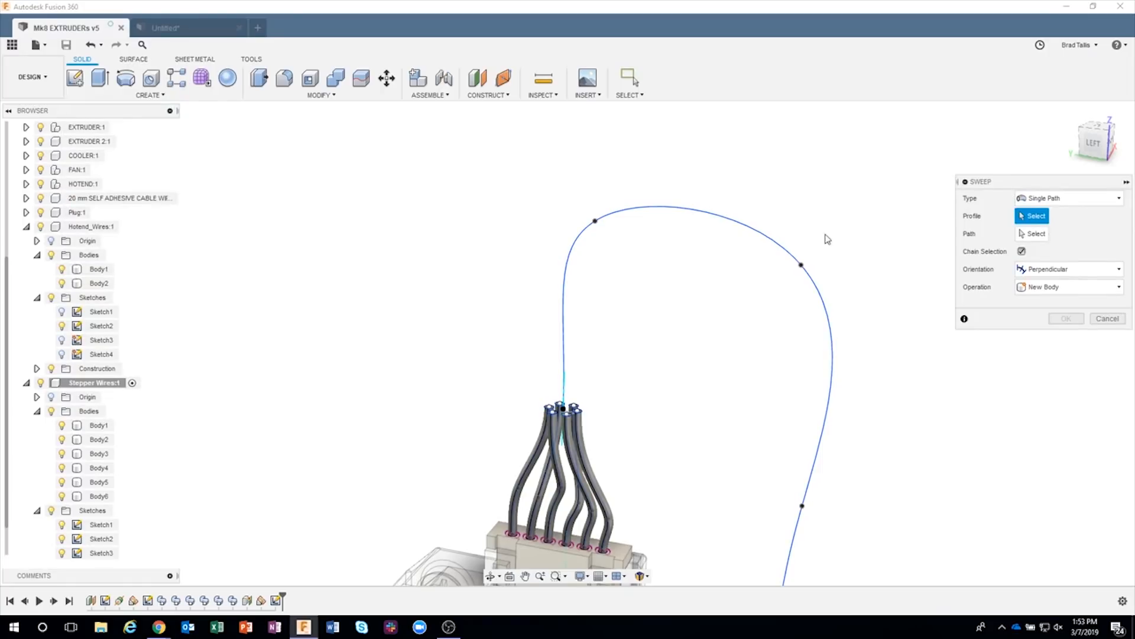
scroll(597, 408, up, 5)
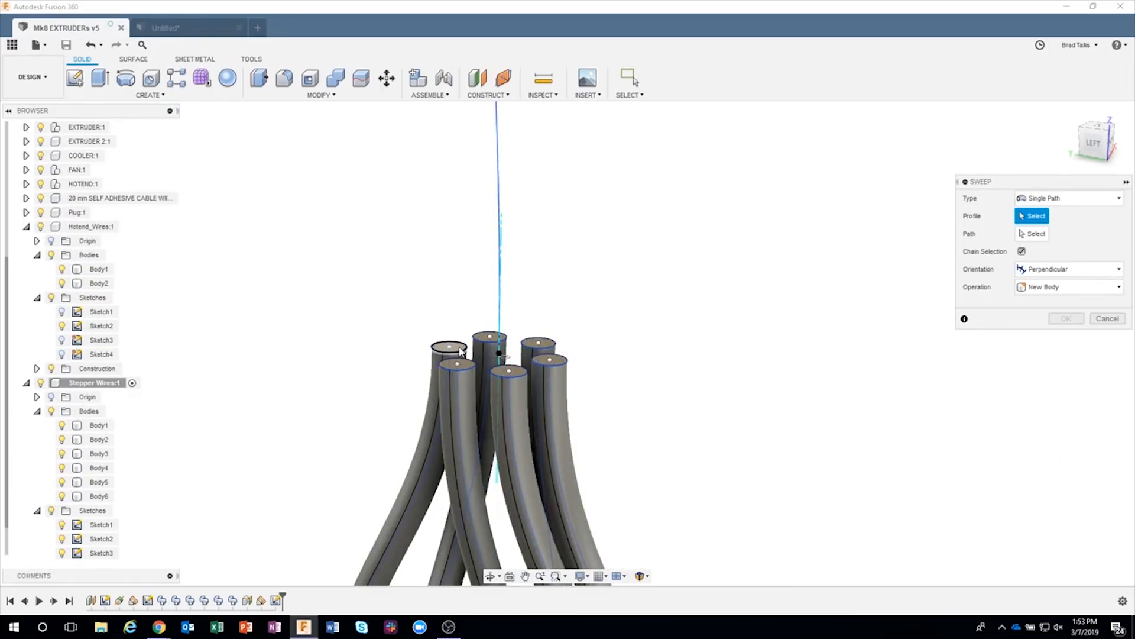
click(462, 353)
click(457, 363)
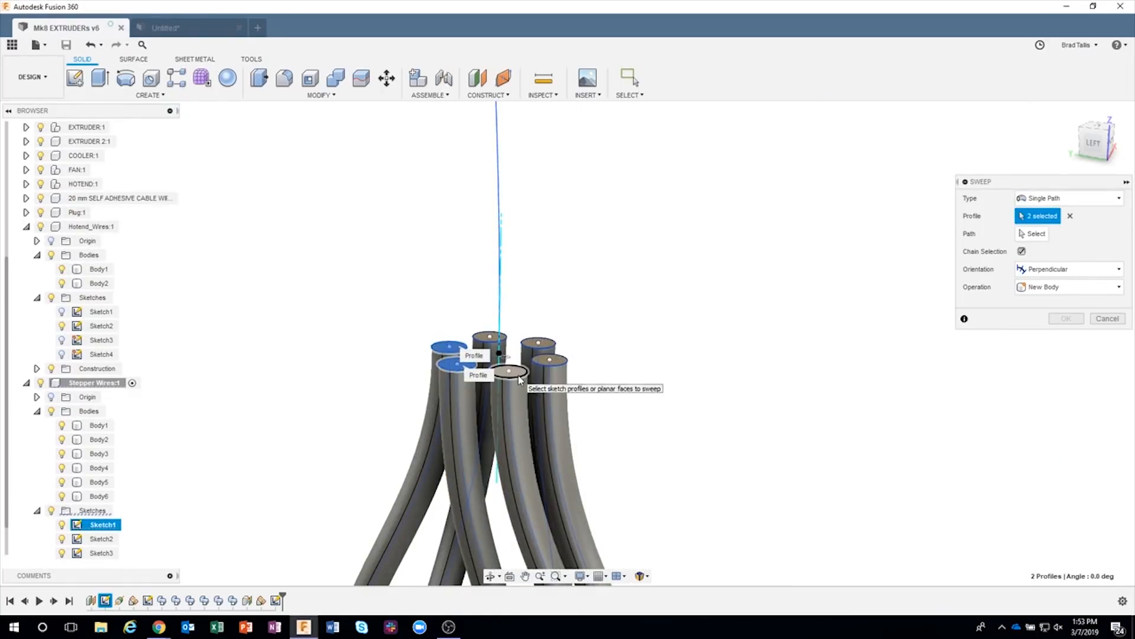
click(508, 371)
click(550, 361)
click(538, 343)
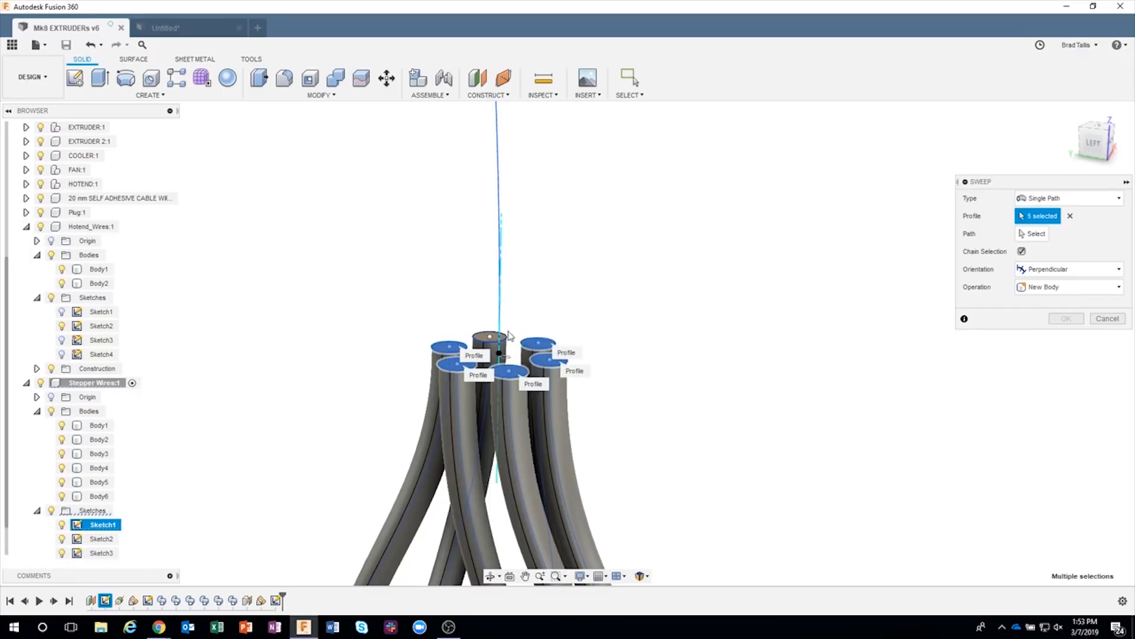
click(490, 337)
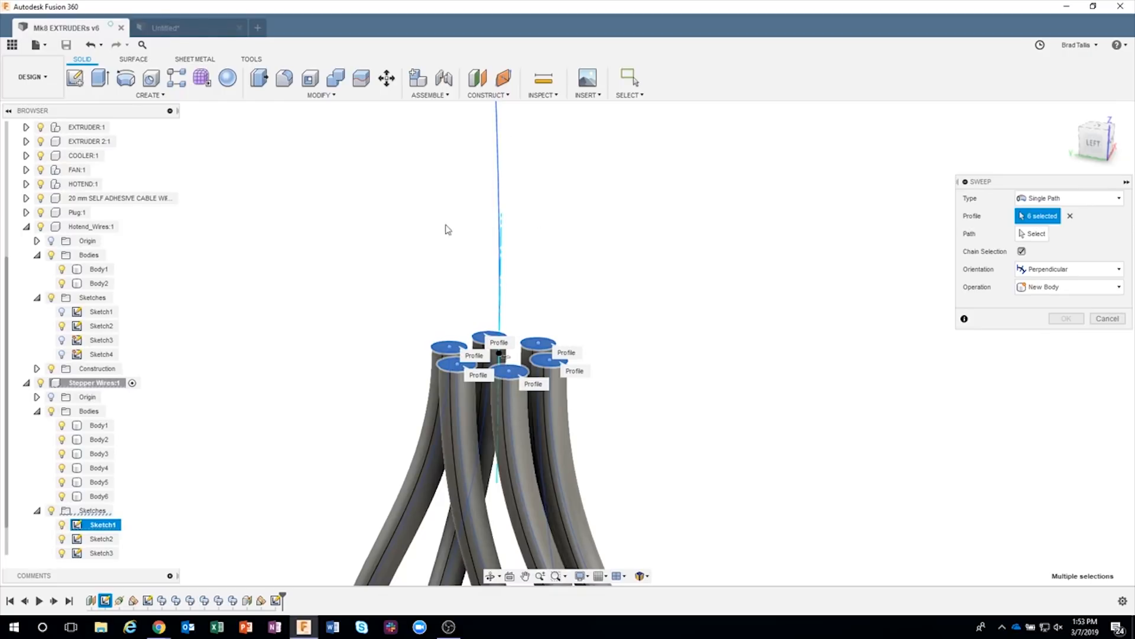
Step: Sweep the six profiles along the routed spline as a single path, joined to the existing wires, checking the fit at the cable clip
click(1033, 234)
scroll(686, 374, down, 5)
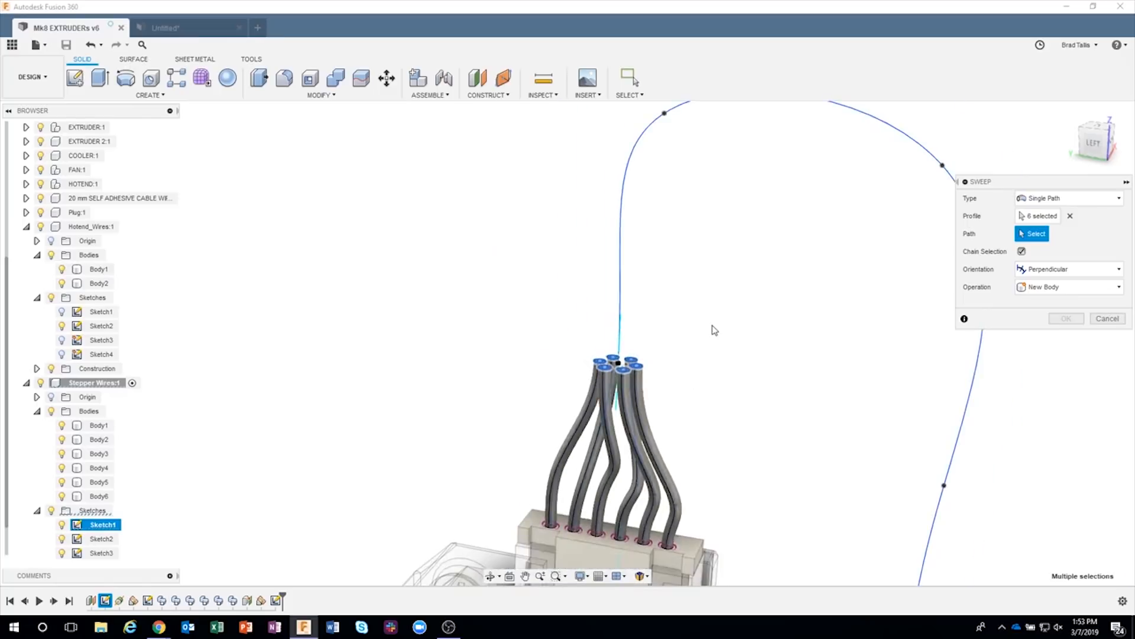
middle_drag(714, 330, 590, 317)
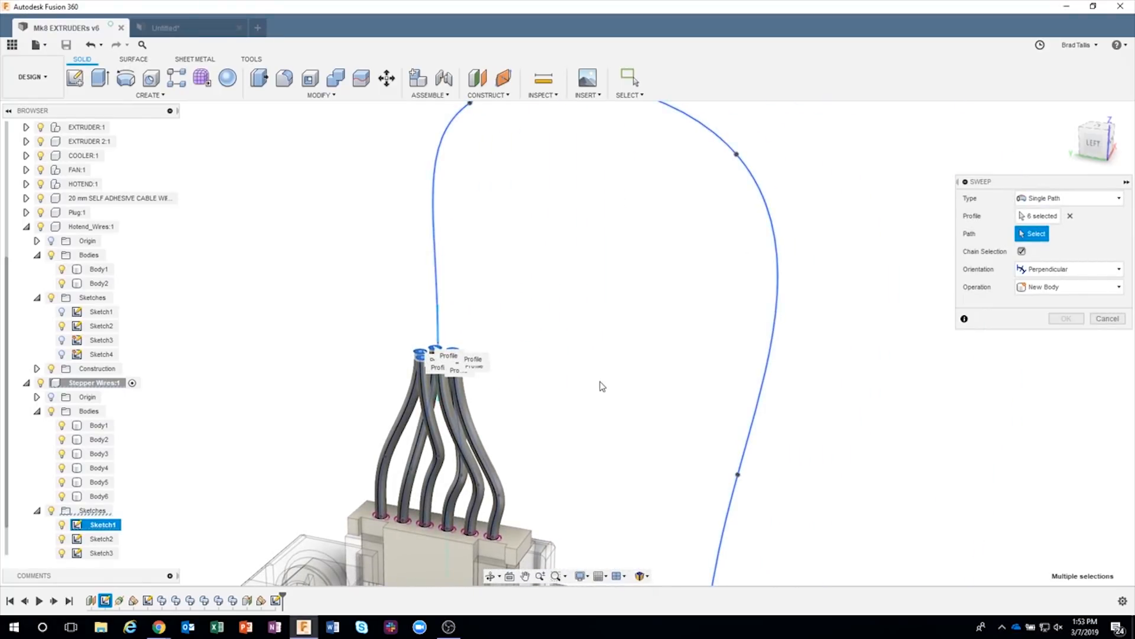
click(427, 344)
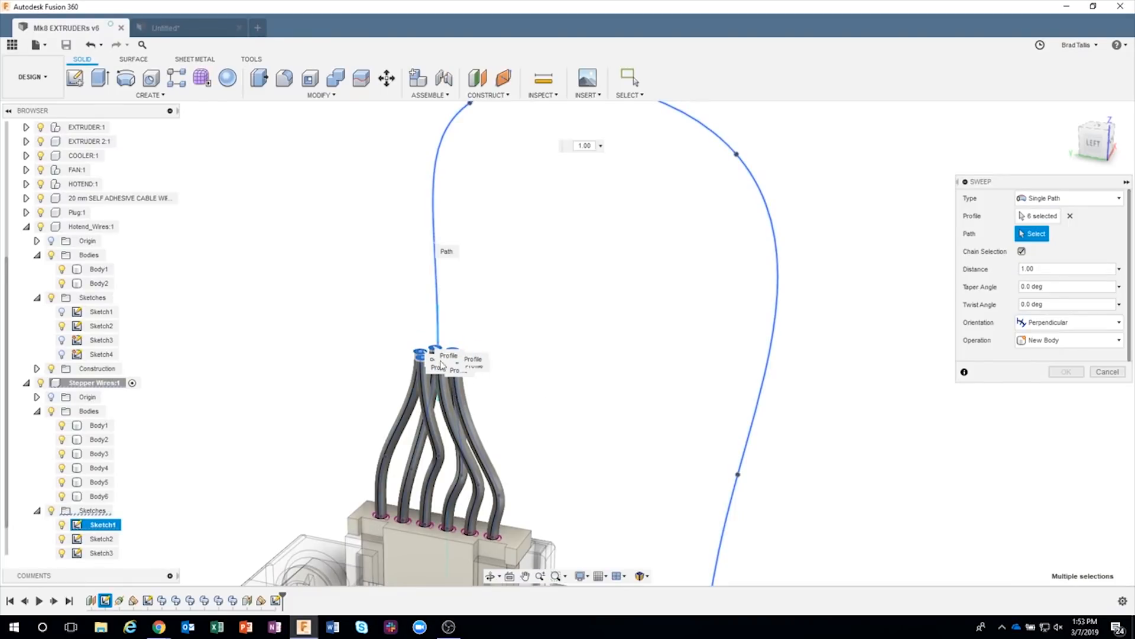
click(445, 141)
scroll(610, 475, down, 5)
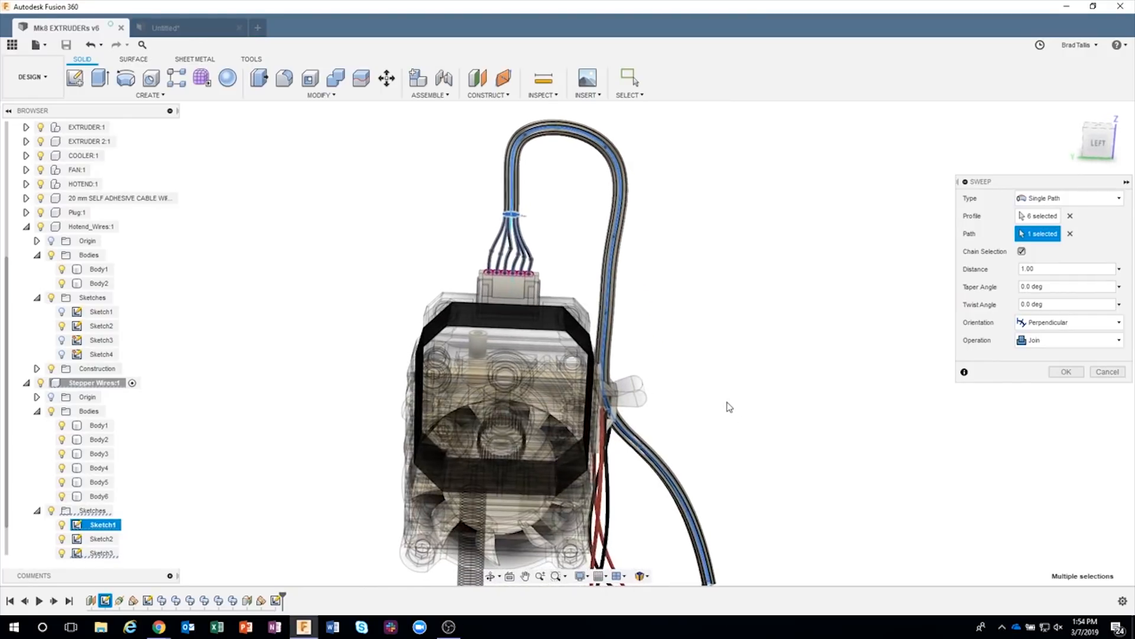
shift+middle_drag(723, 436, 439, 353)
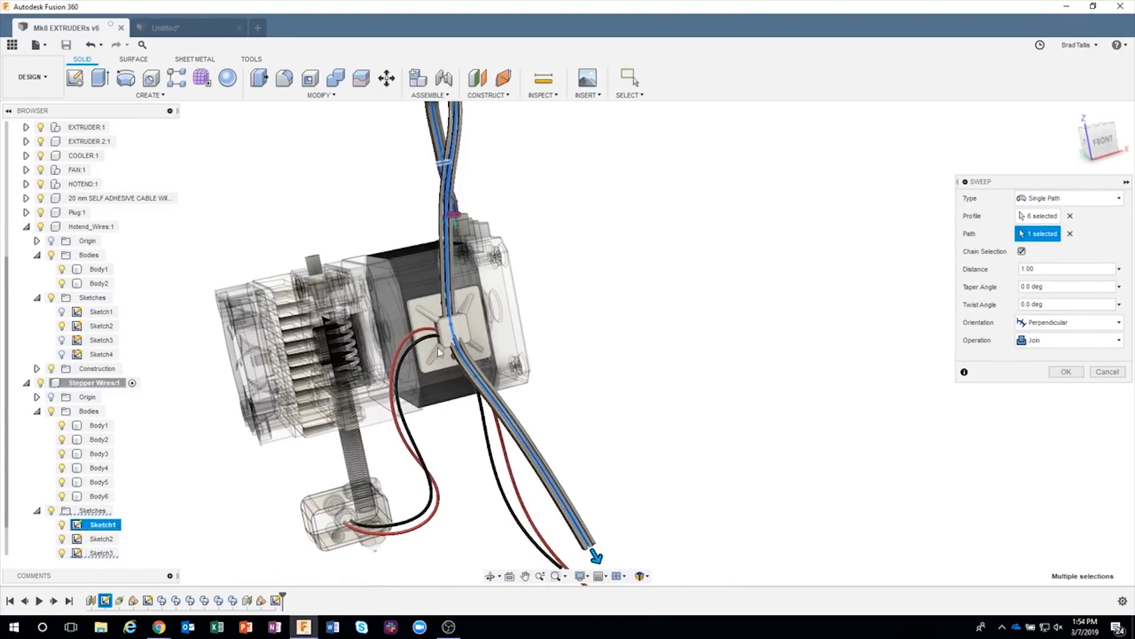
scroll(454, 340, up, 5)
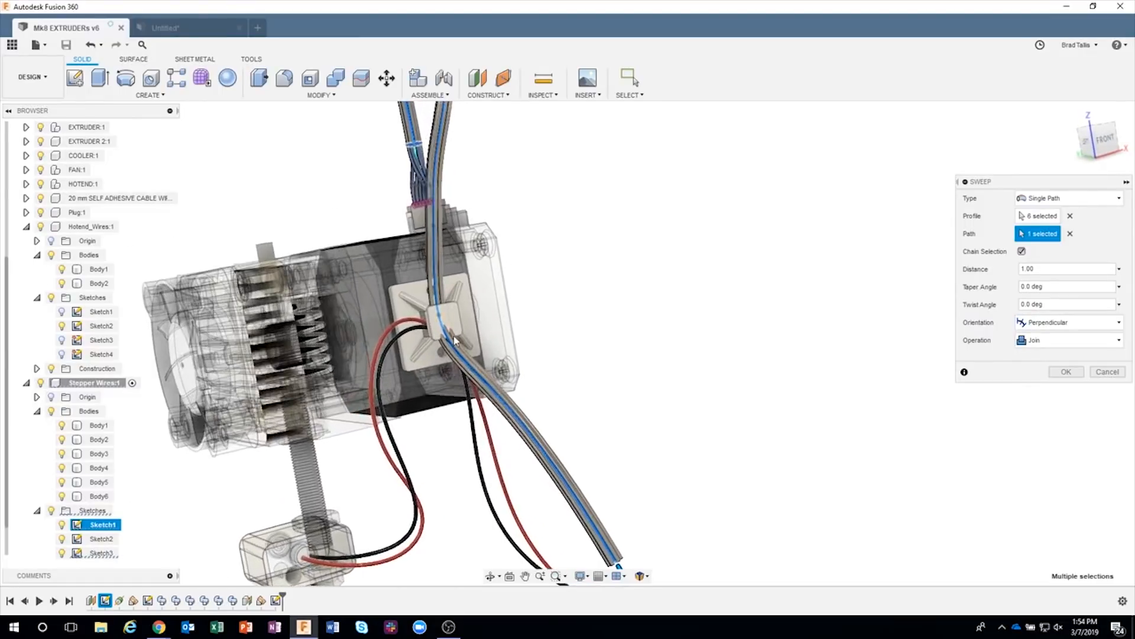
scroll(443, 329, up, 3)
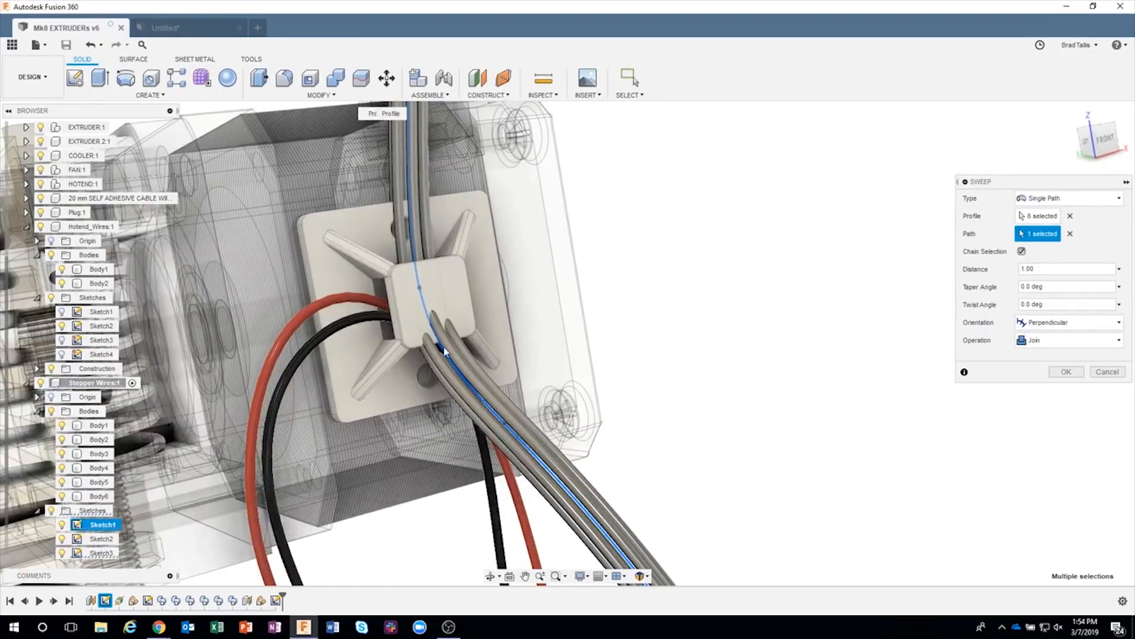
shift+middle_drag(452, 358, 527, 278)
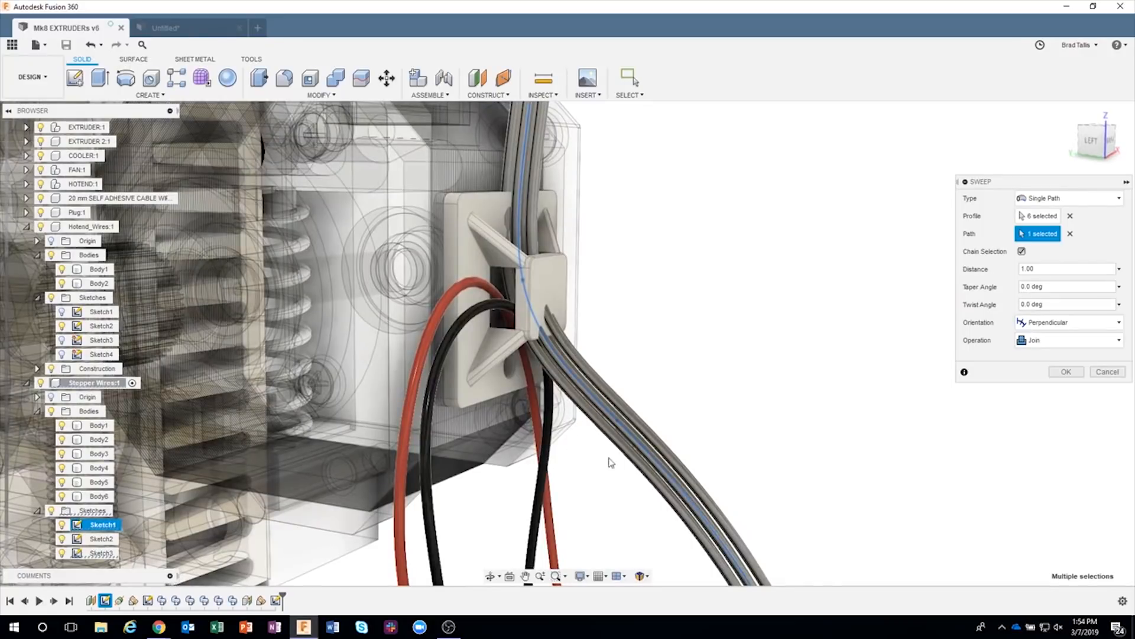
scroll(639, 485, down, 5)
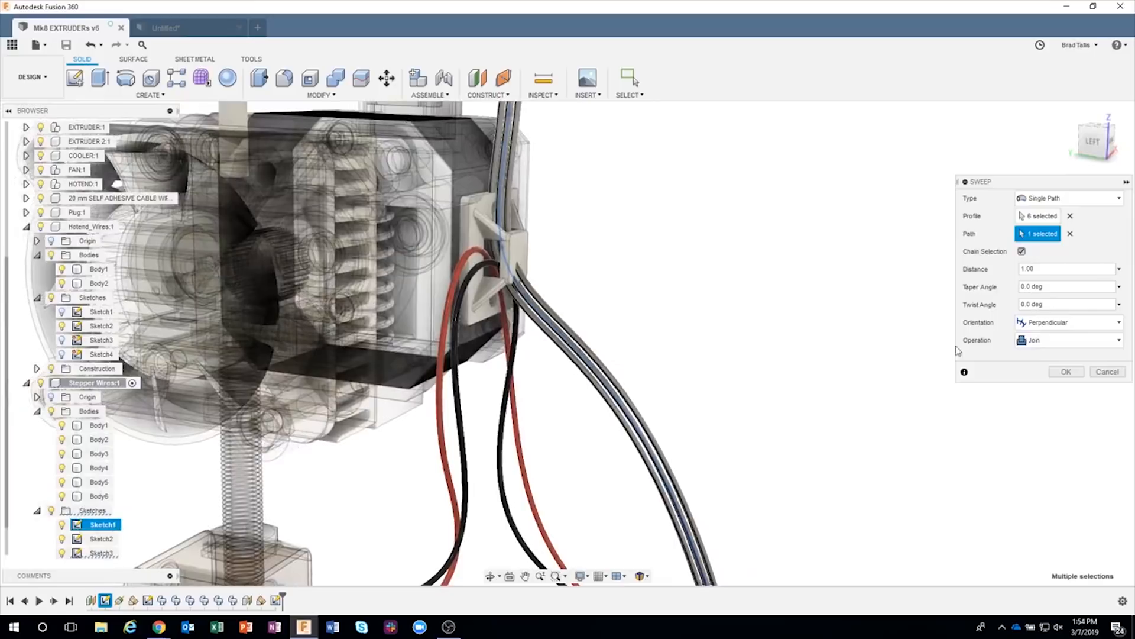
click(1066, 372)
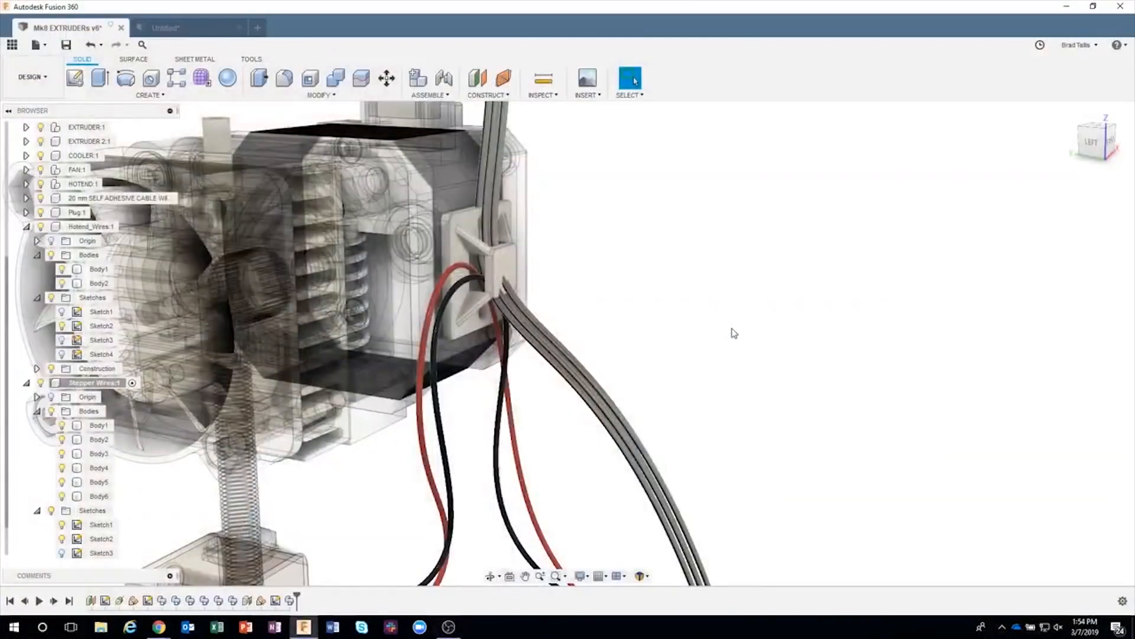
Step: Hide the Stepper Wires bodies and show Sketch3 containing the routing spline
scroll(734, 333, down, 5)
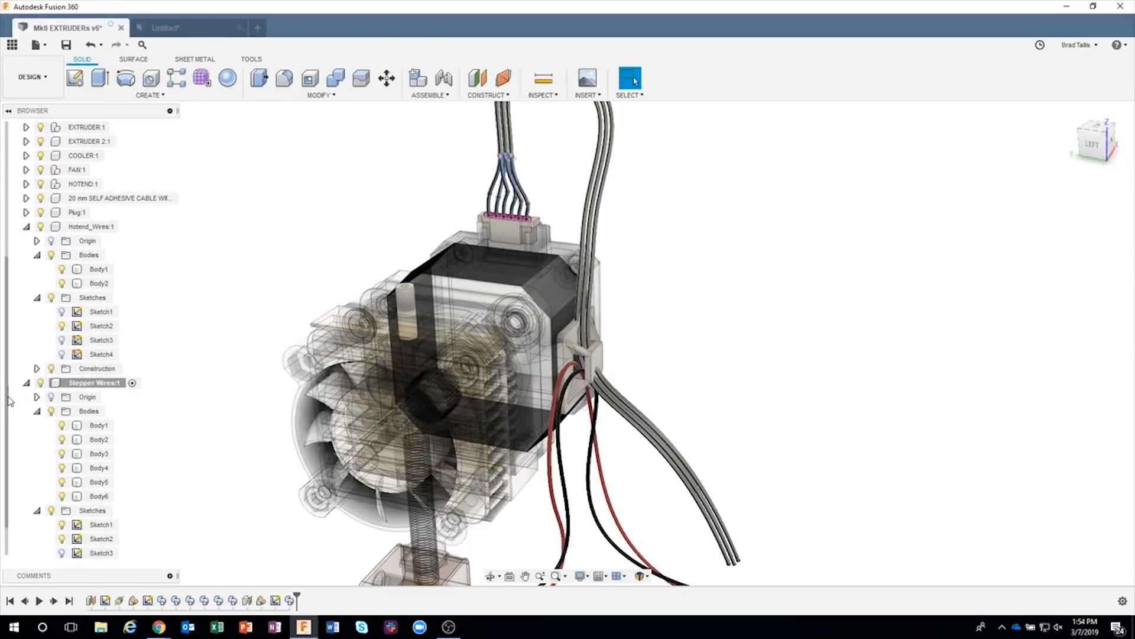
scroll(11, 437, down, 1)
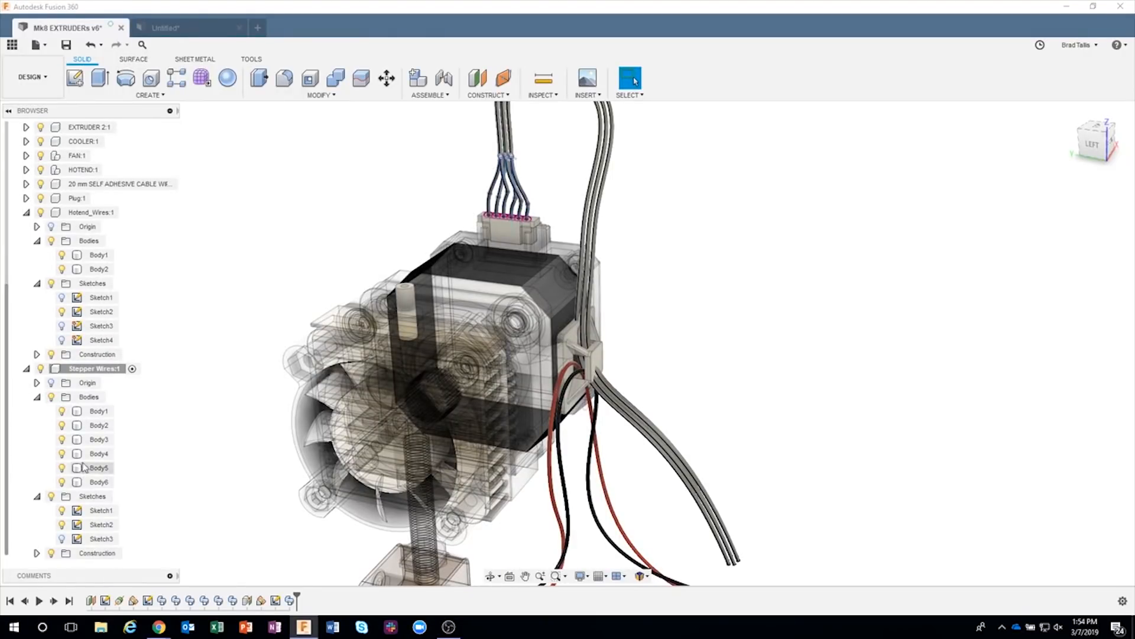
click(65, 411)
click(52, 397)
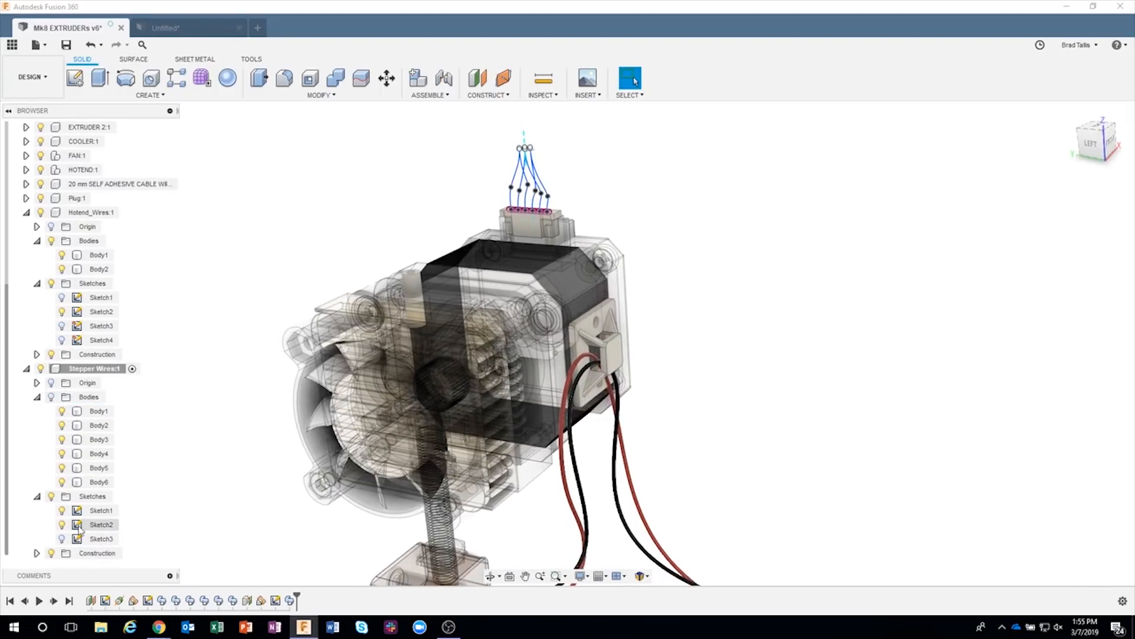
click(65, 538)
click(64, 537)
Step: Move the spline's fit point below the cable clip about 20.7 mm in X Distance and about 5.1 mm in Y Distance
mouse_move(692, 464)
shift+middle_down()
mouse_move(661, 365)
mouse_move(659, 386)
mouse_move(609, 372)
shift+middle_up()
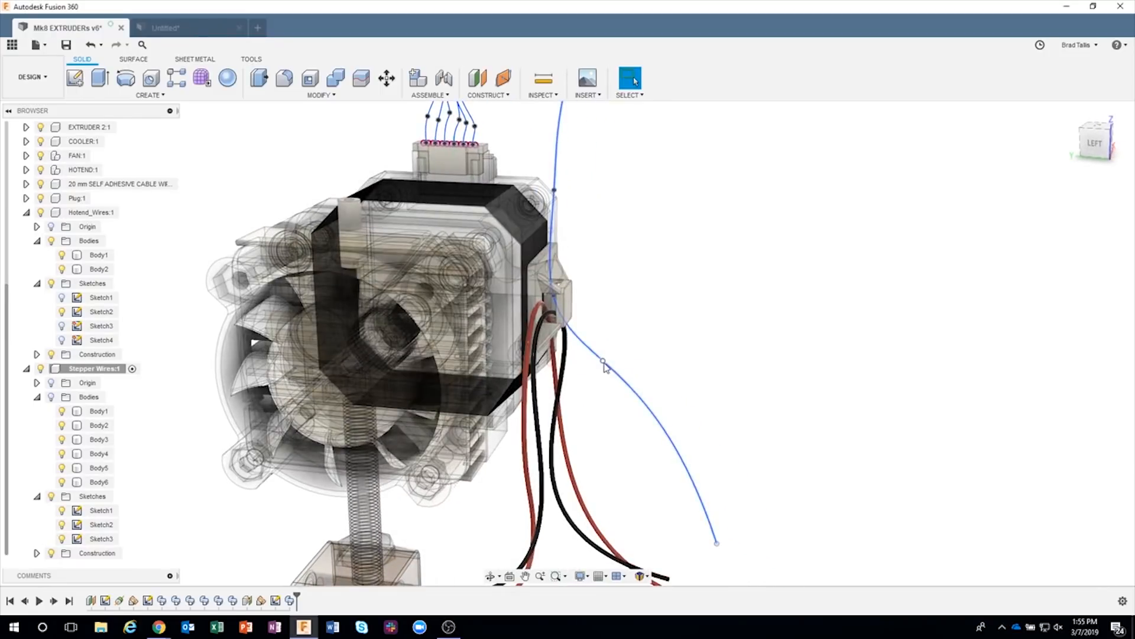
right_click(604, 362)
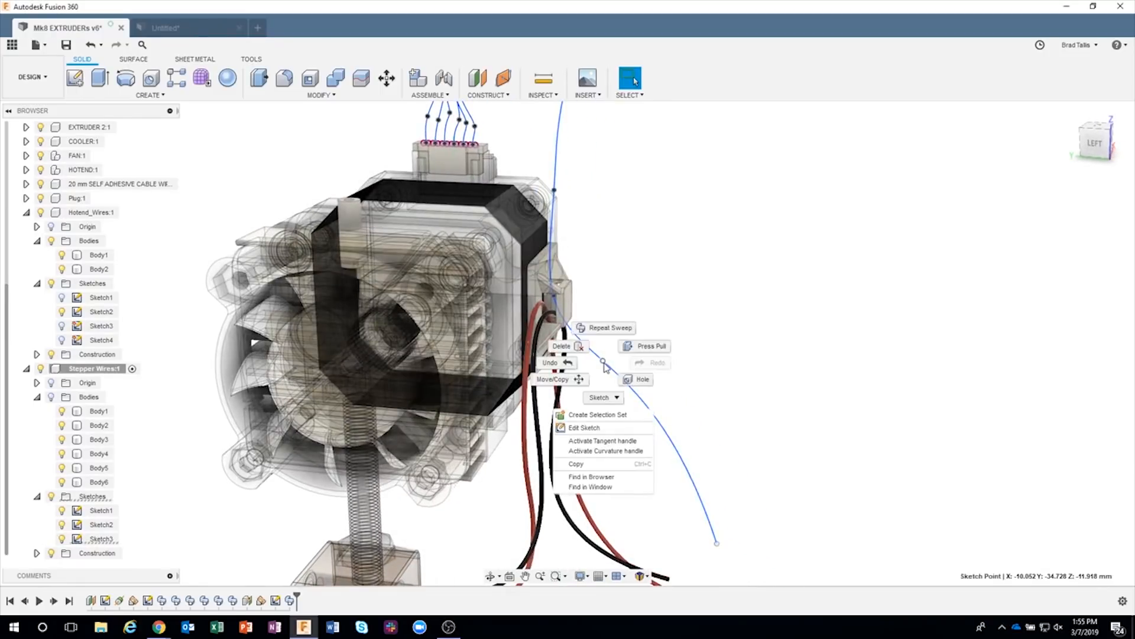
click(553, 378)
shift+middle_drag(553, 379, 642, 338)
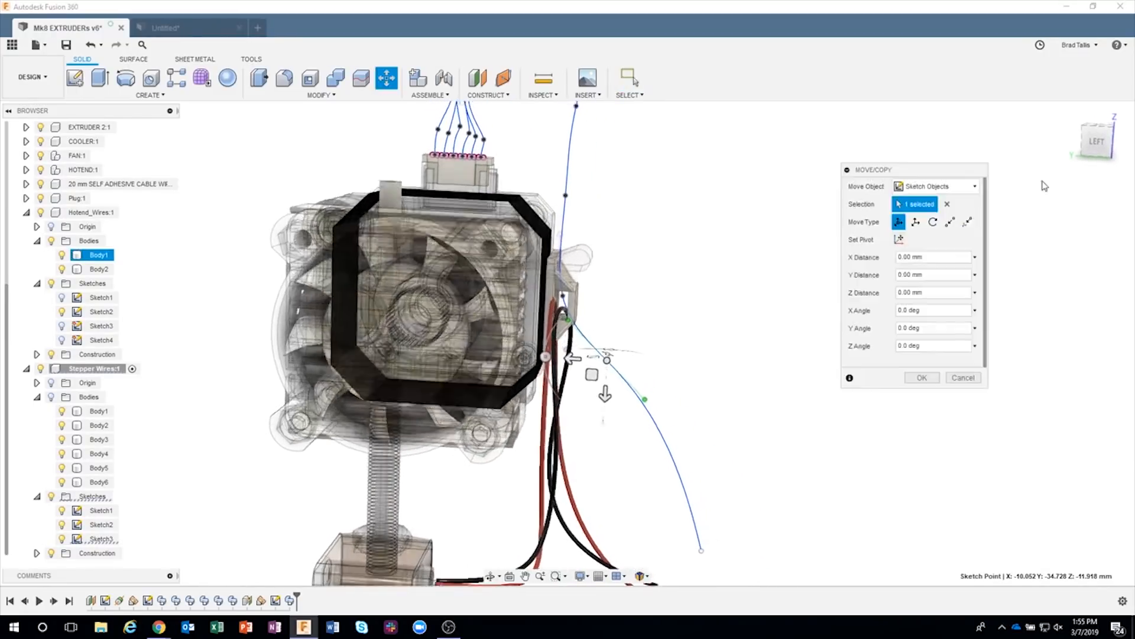
click(1097, 146)
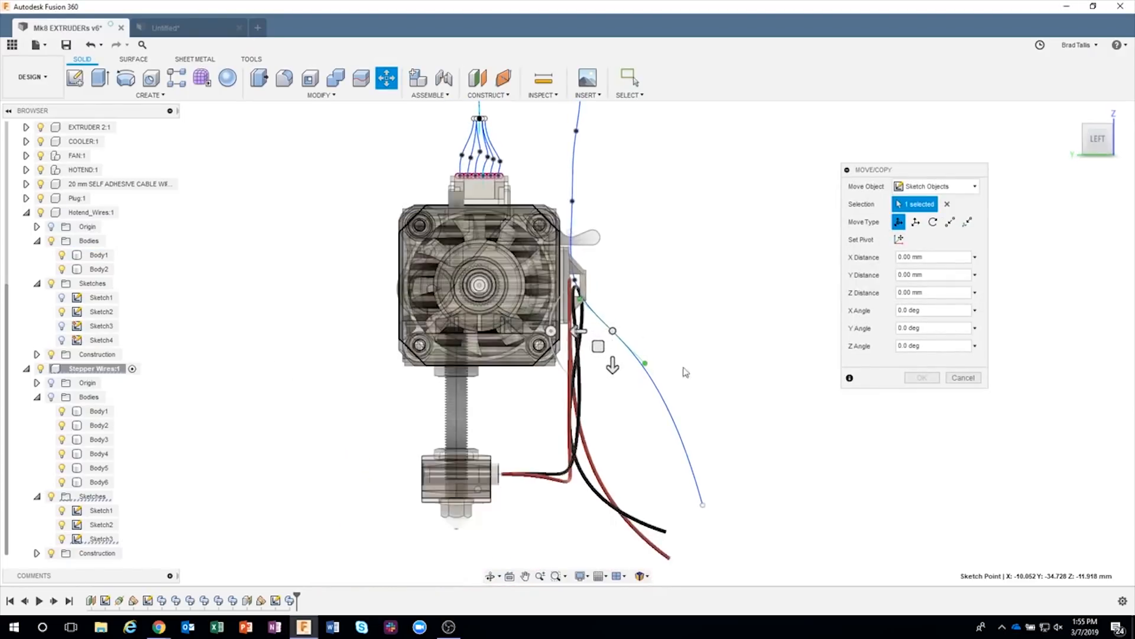
drag(608, 372, 607, 455)
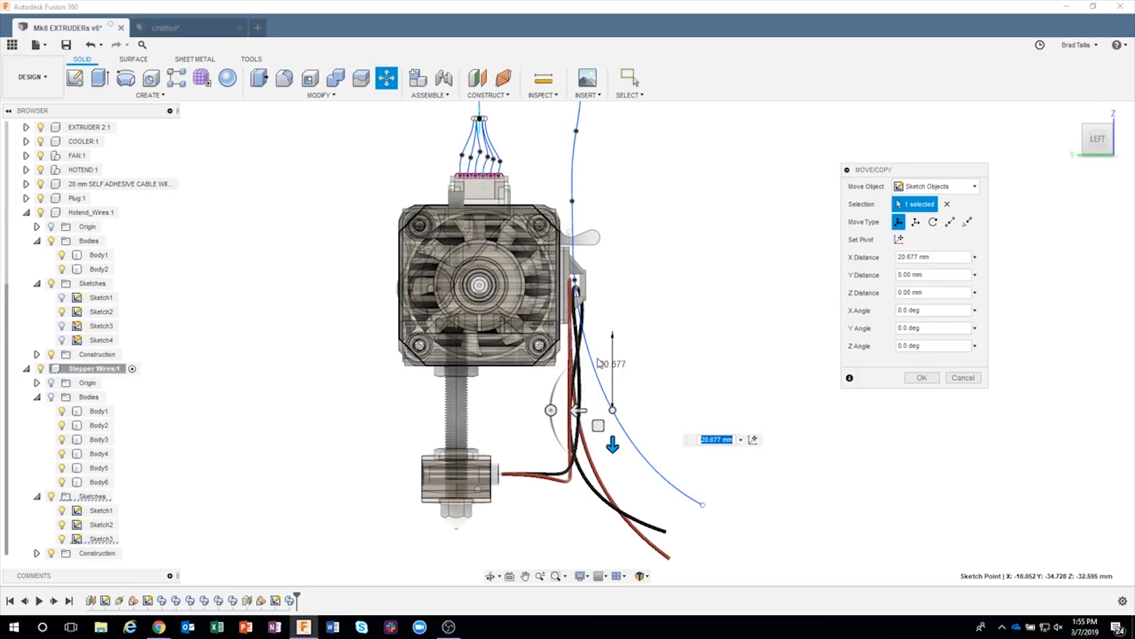
drag(577, 410, 575, 410)
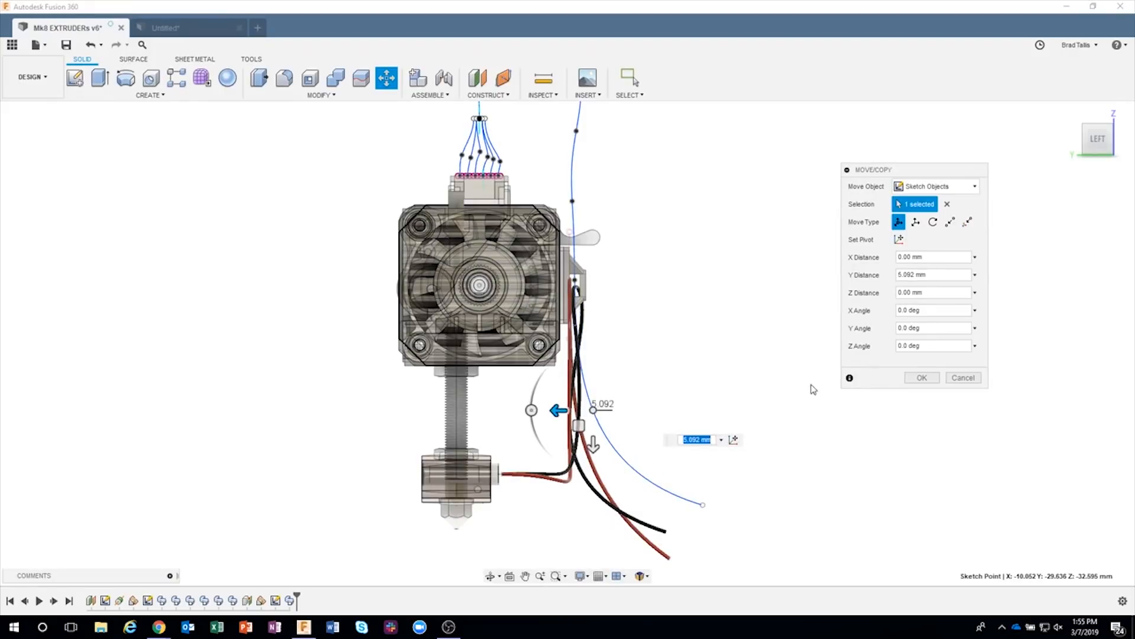
click(922, 377)
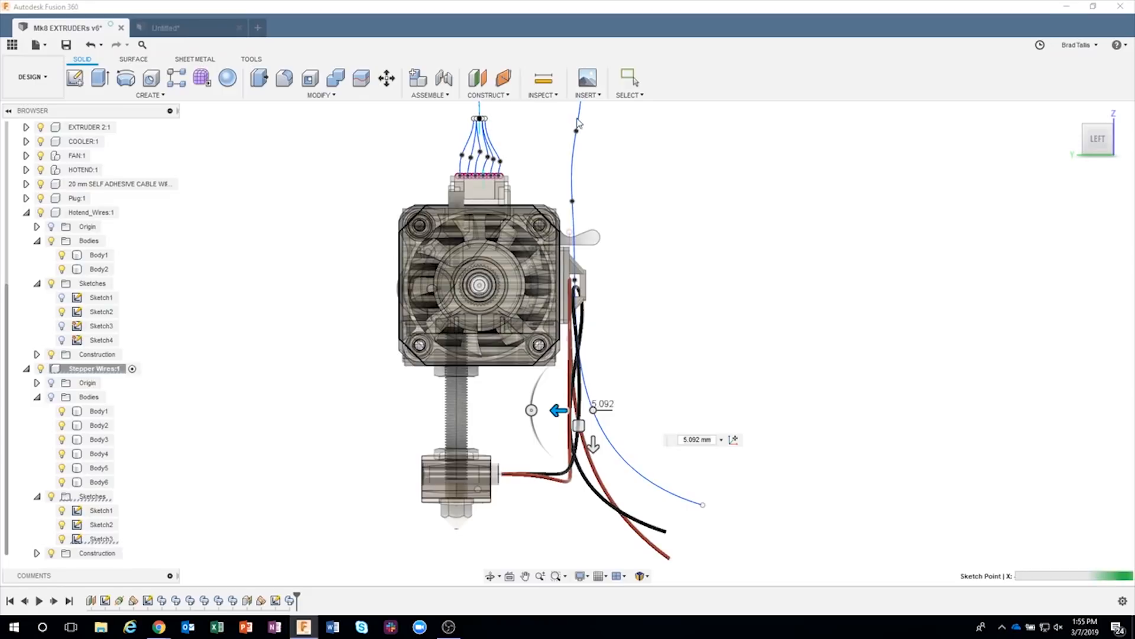
Step: Show the Stepper Wires bodies again and inspect the rerouted wire bundle around the motor and cable clip
key(Escape)
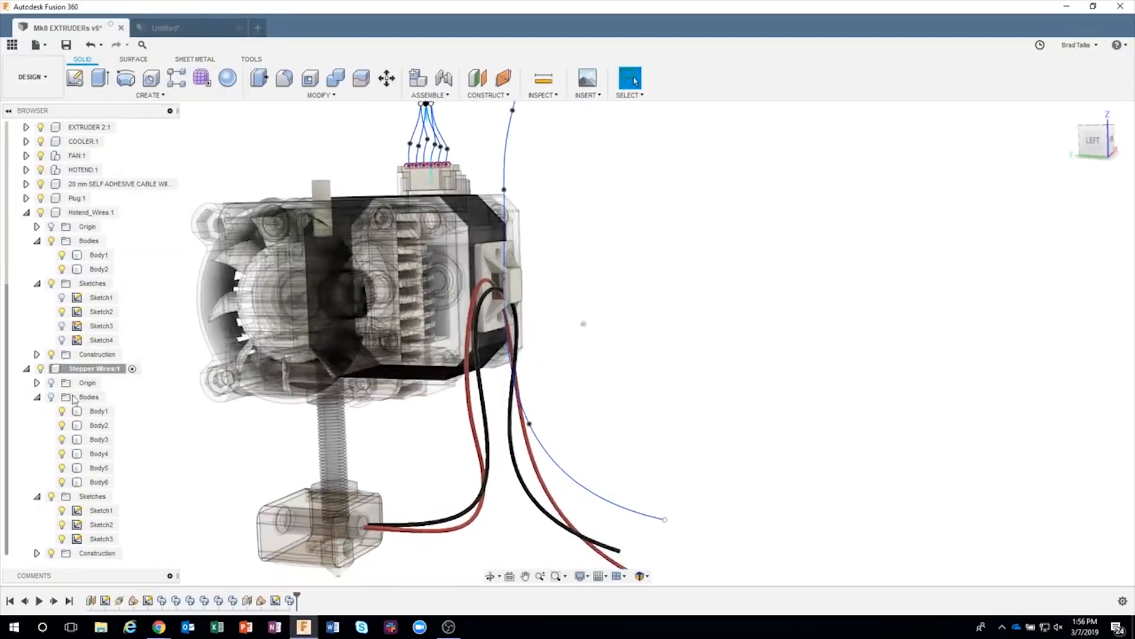
shift+middle_drag(758, 299, 538, 346)
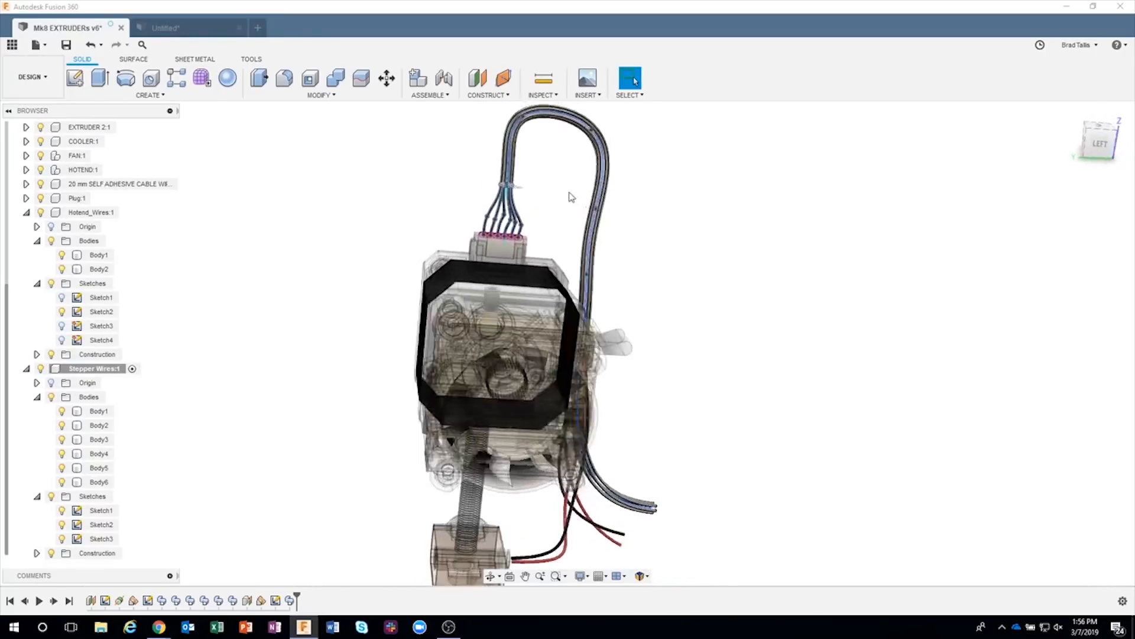
shift+middle_drag(497, 204, 288, 579)
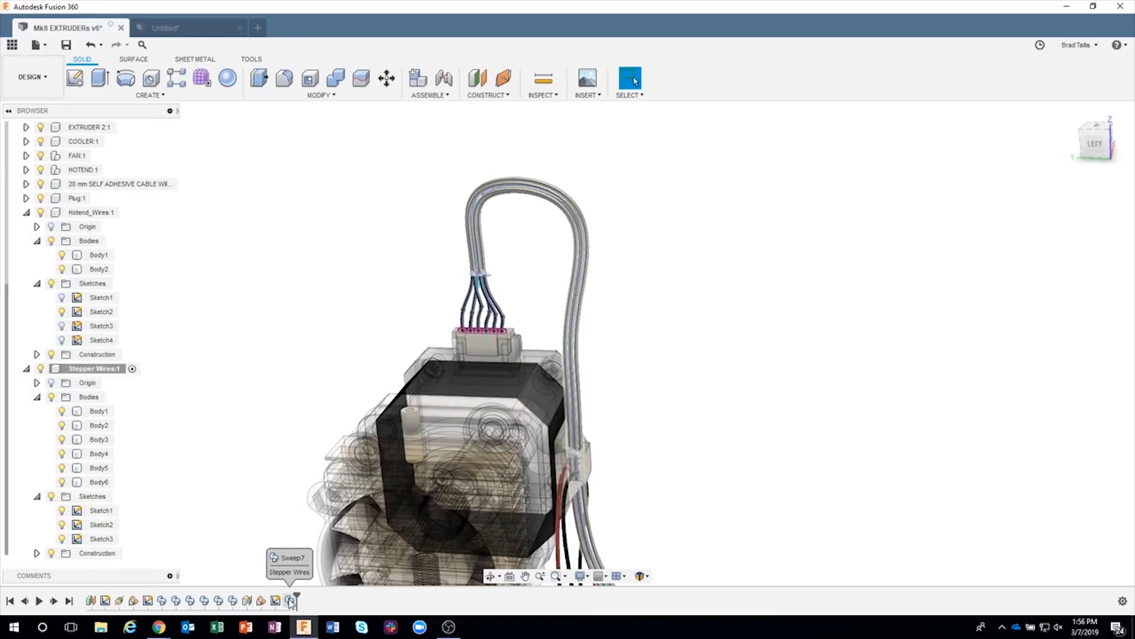
Step: Edit the wire bundle's sweep feature and enter a twist angle of 100
double_click(290, 601)
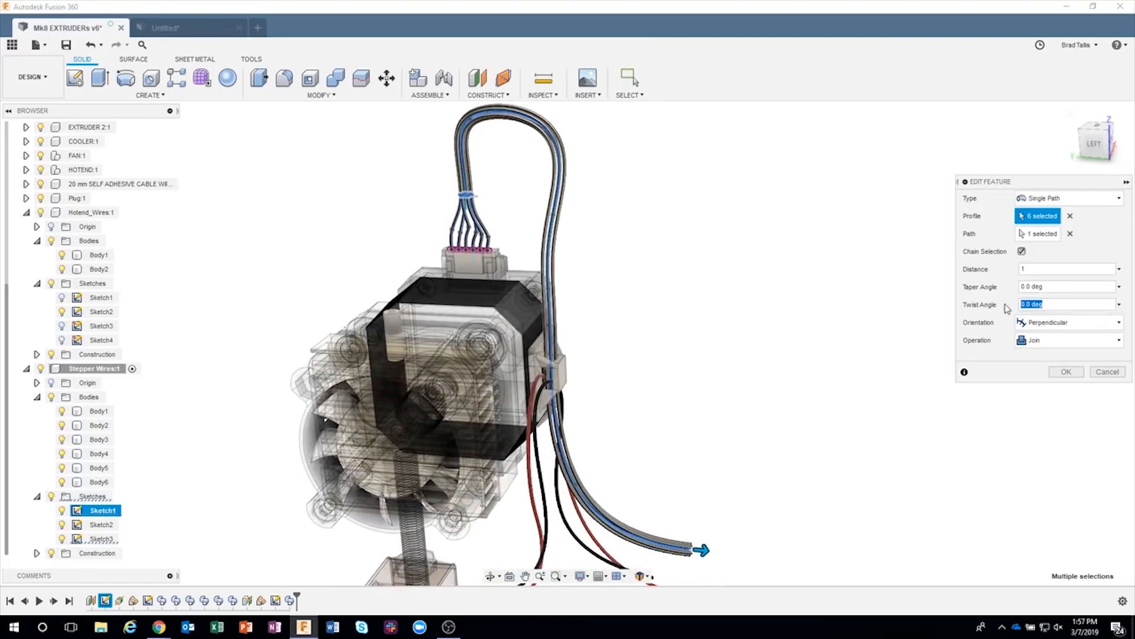
click(1032, 305)
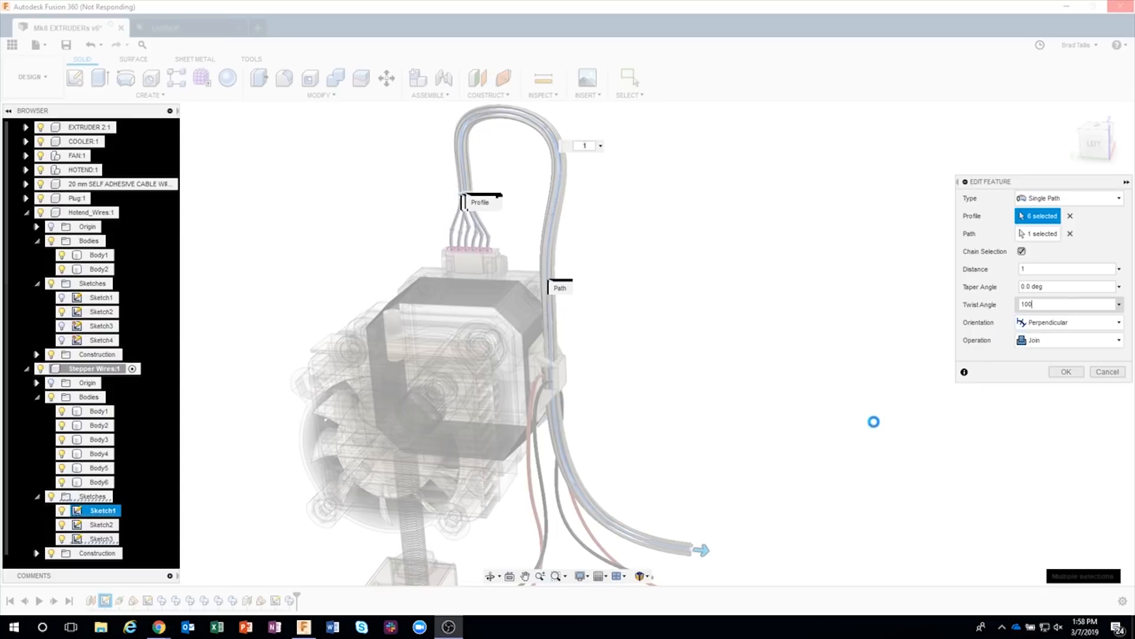
click(866, 400)
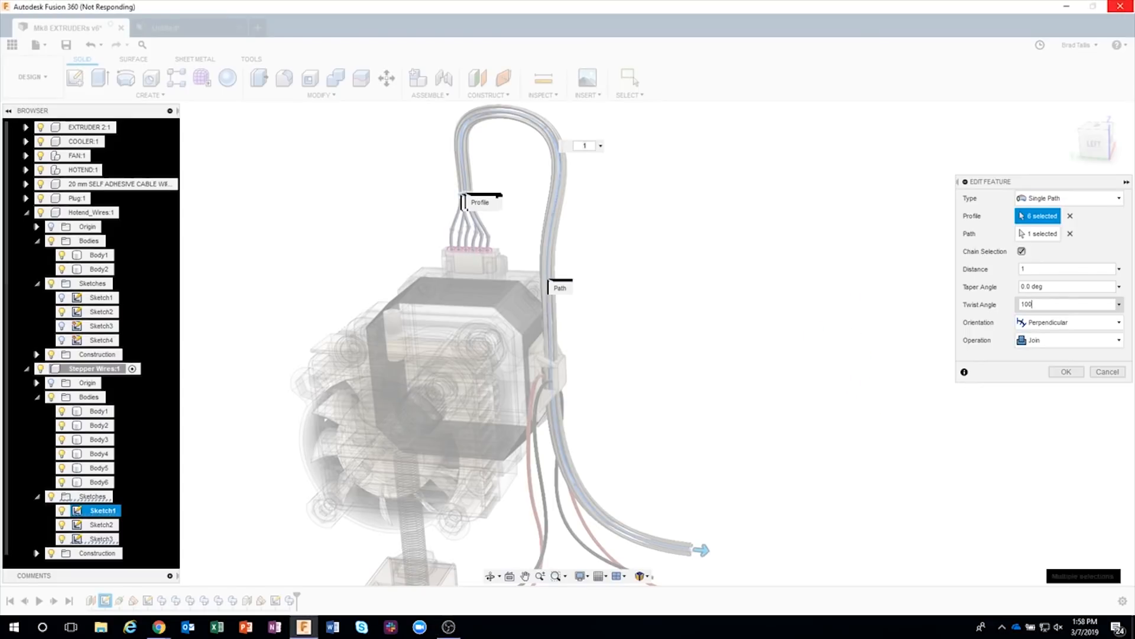